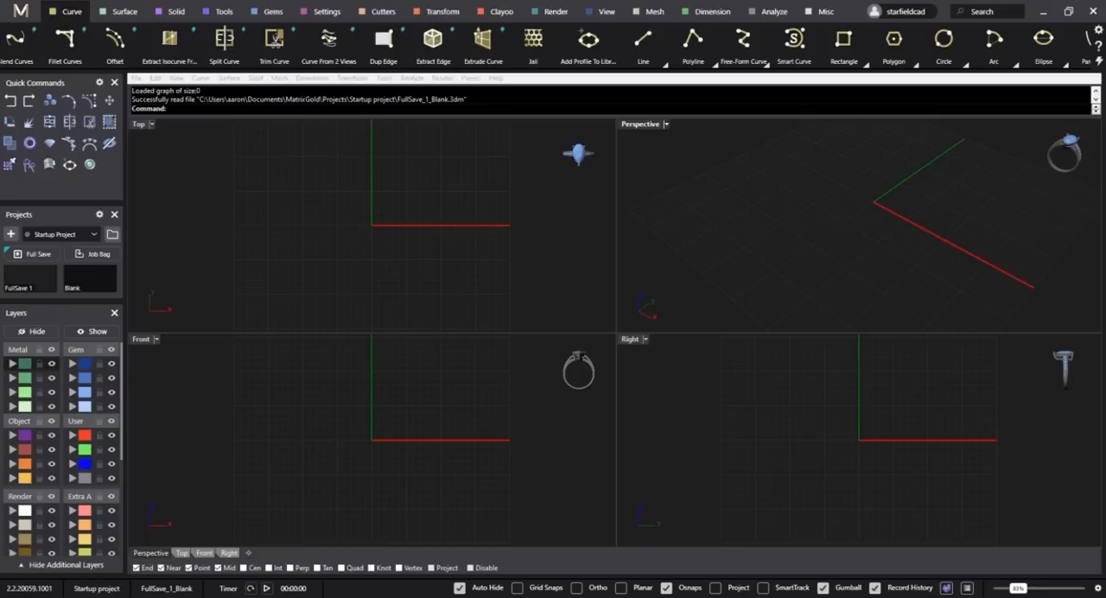
Open the model file "Ring solitaire 4-claw - render Groundplane" from the Models folder without saving changes to the blank project.
click(97, 596)
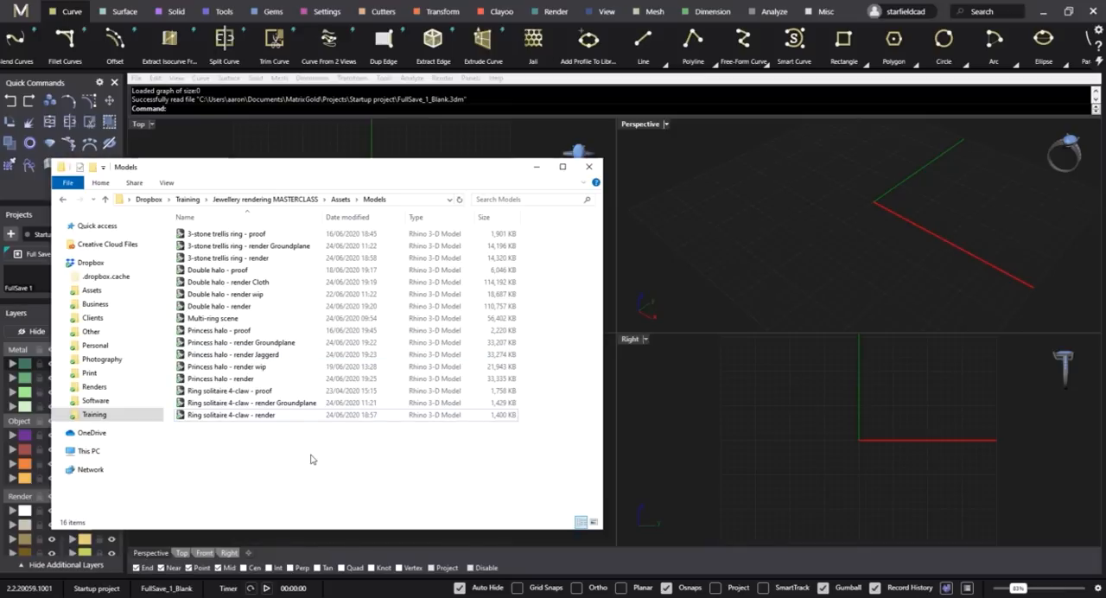
click(221, 419)
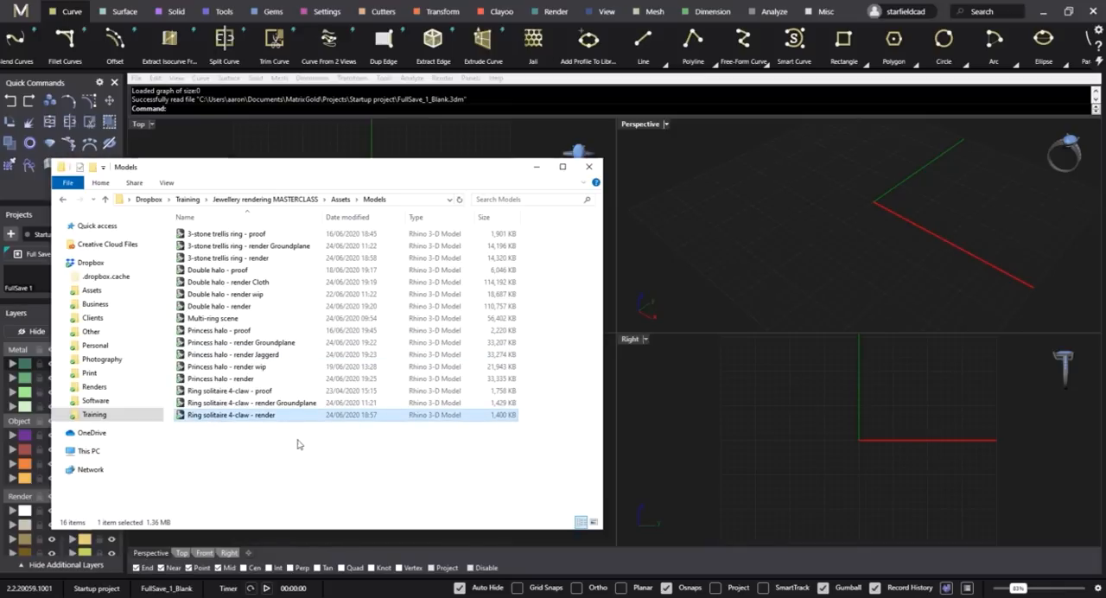
click(282, 404)
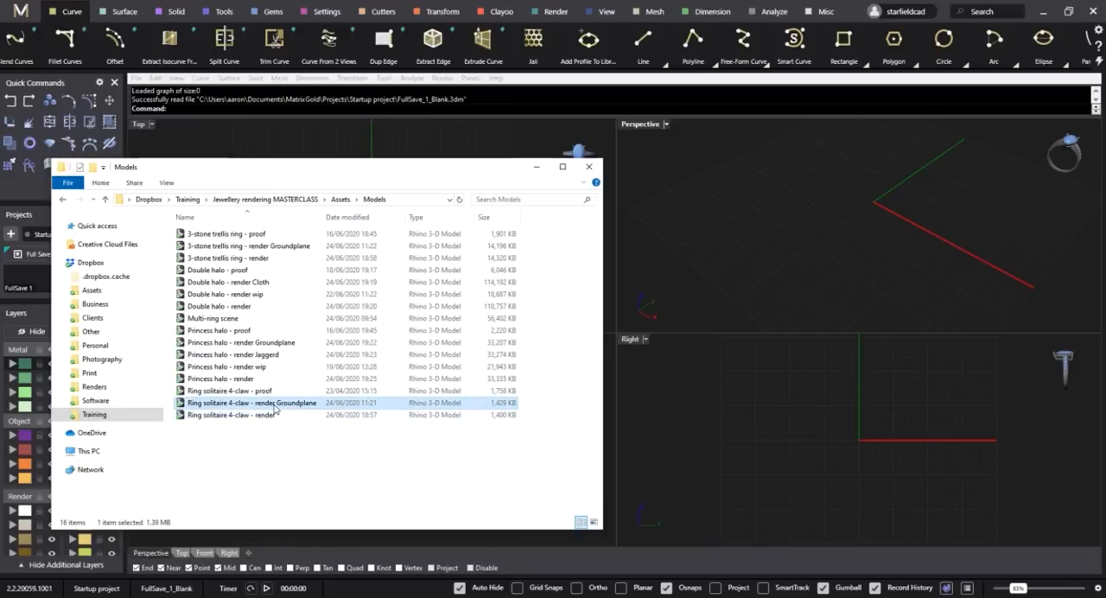
drag(275, 408, 800, 258)
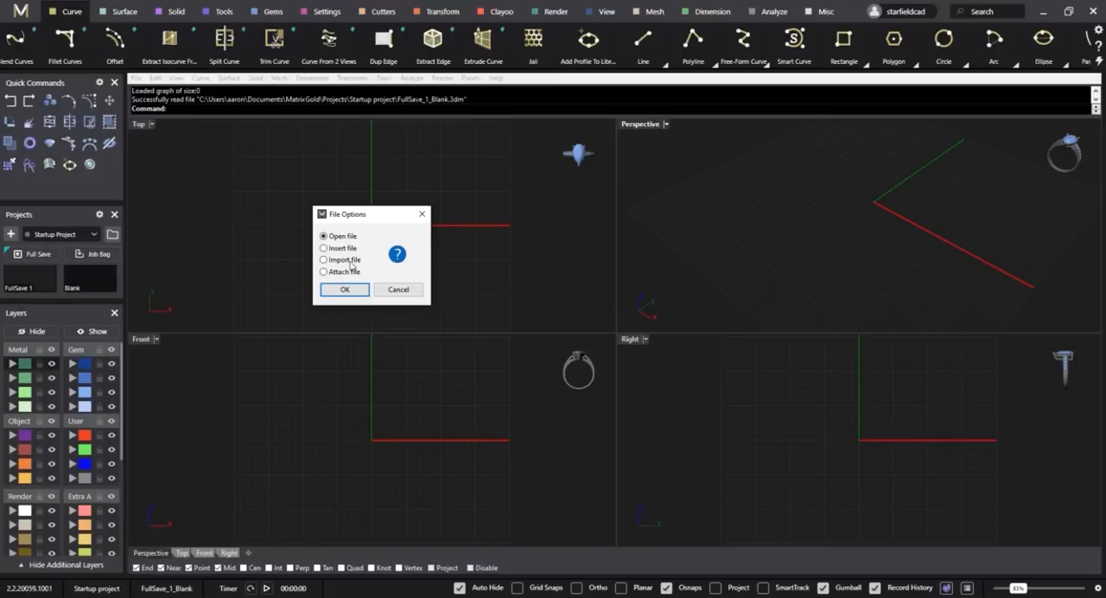
click(344, 290)
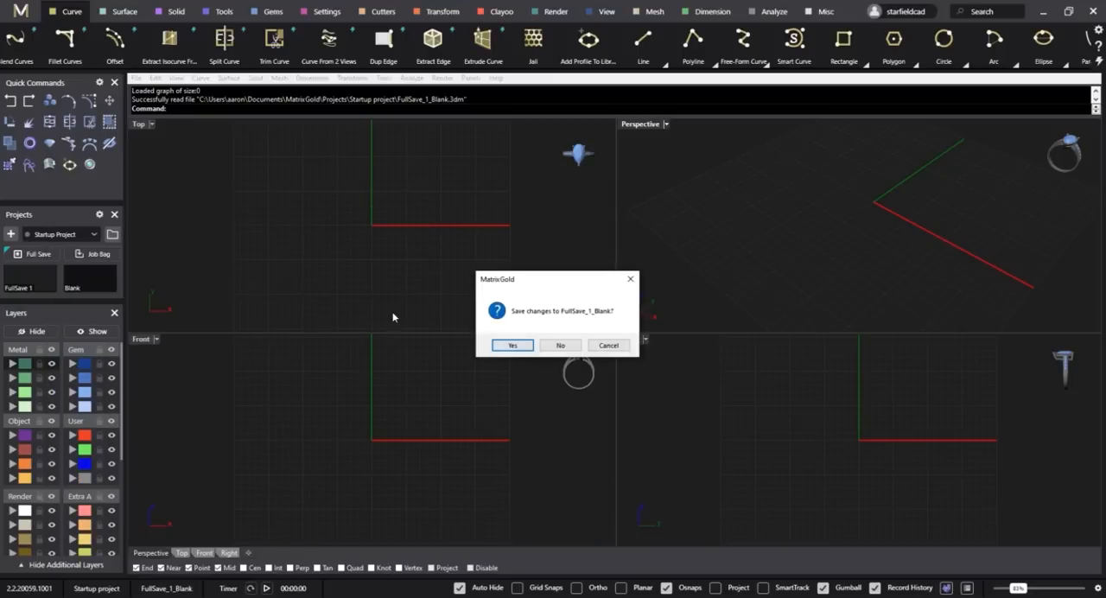
click(562, 346)
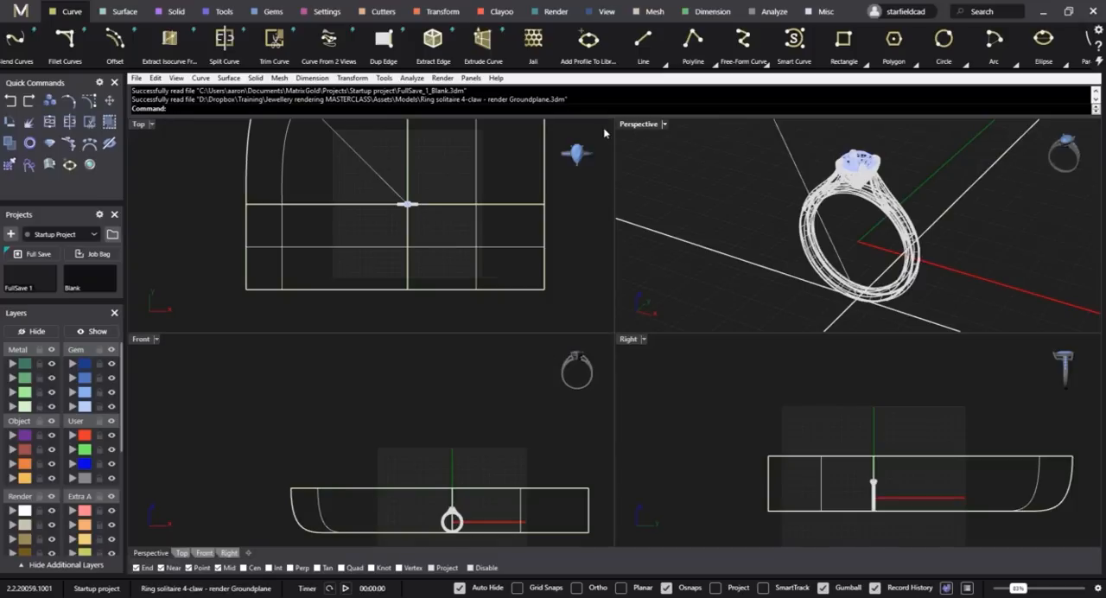
Show the Materials window, look through its environments, named views, rendering and properties pages, and move the window further off the viewports.
click(471, 78)
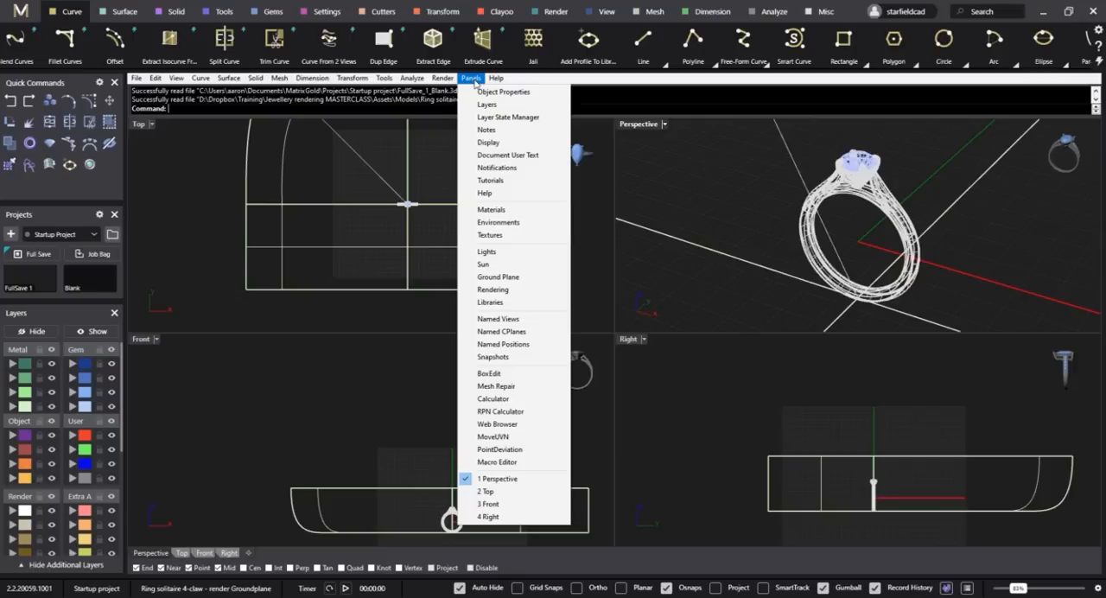
click(498, 210)
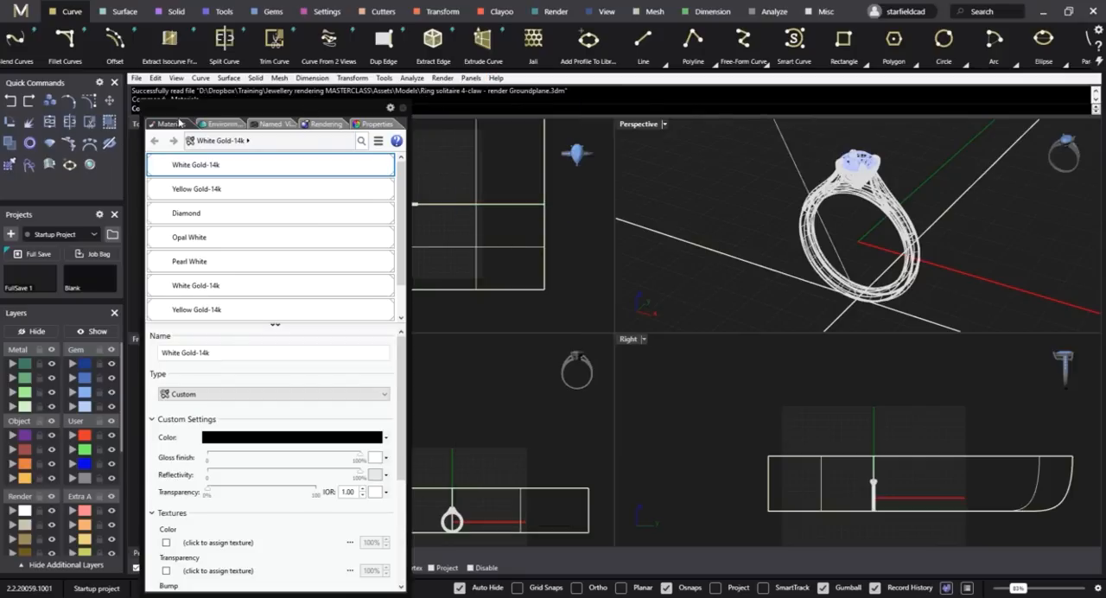
click(218, 124)
click(270, 123)
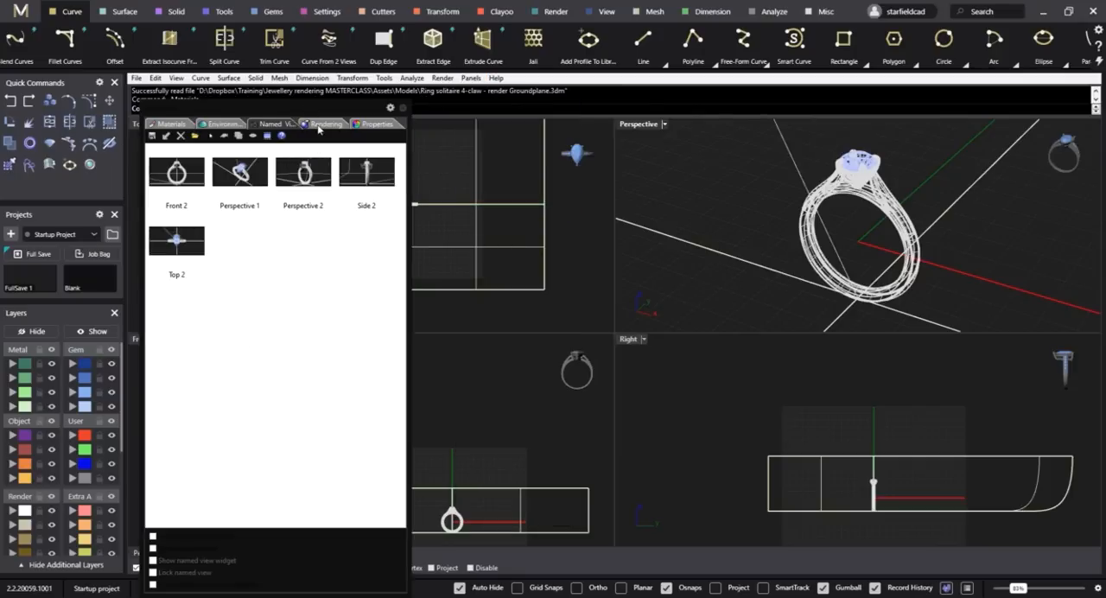
click(323, 124)
click(373, 124)
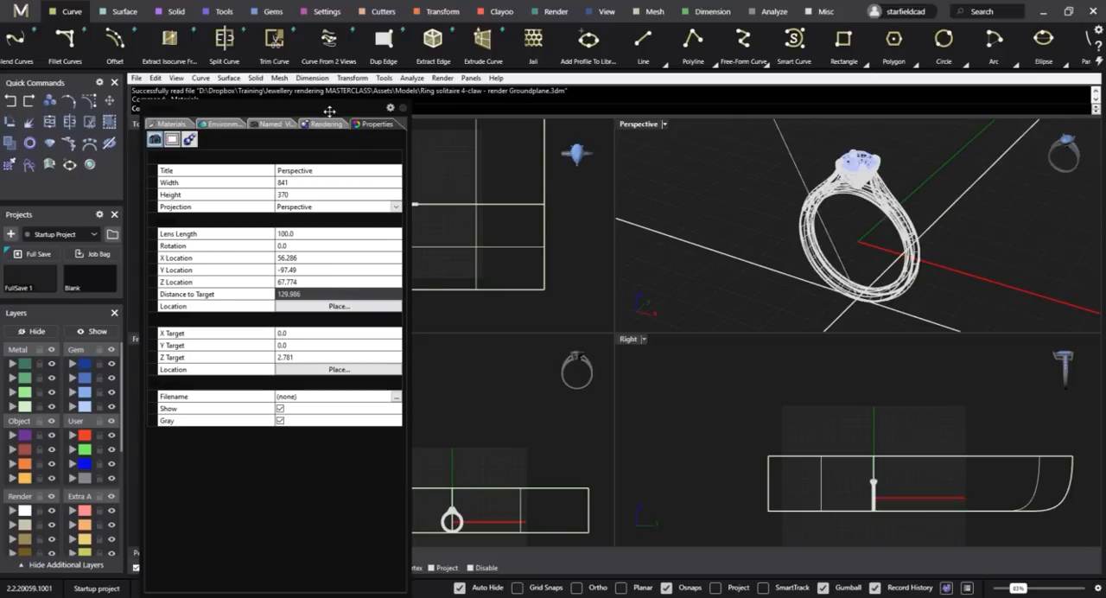
drag(329, 111, 260, 147)
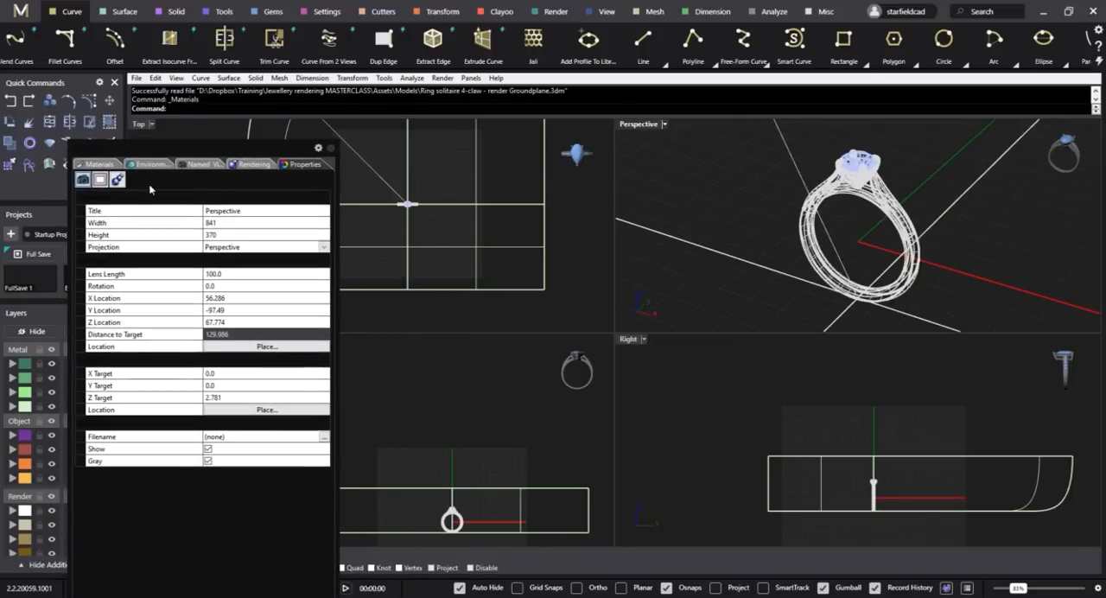
Start an import from the material library and browse to the Training > Jewellery rendering MASTERCLASS > Assets > Materials > Cycles folder.
click(98, 163)
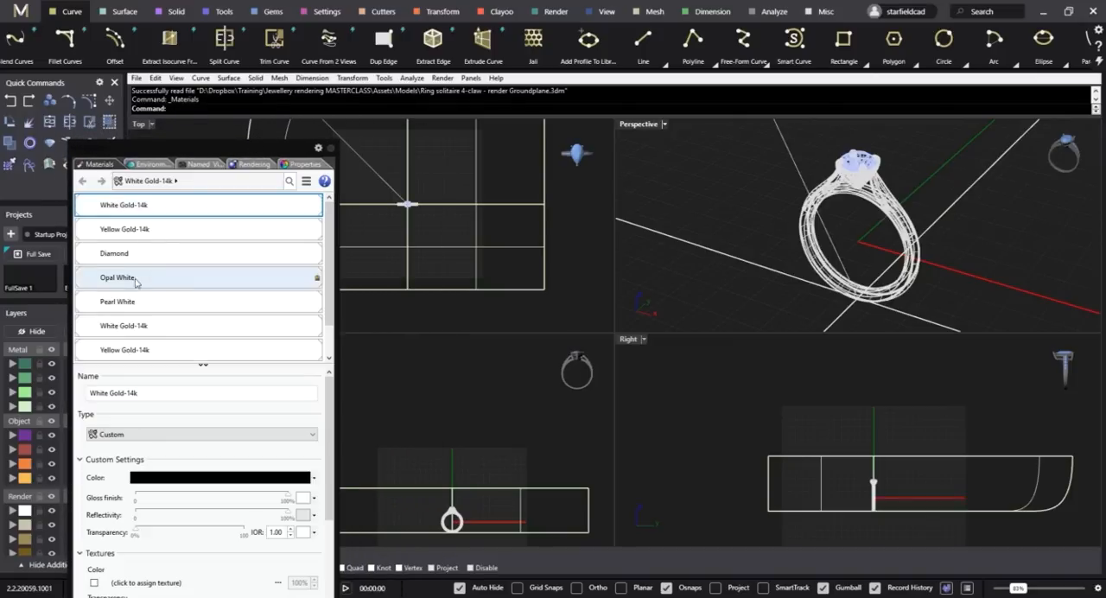
scroll(147, 290, down, 2)
scroll(177, 335, up, 1)
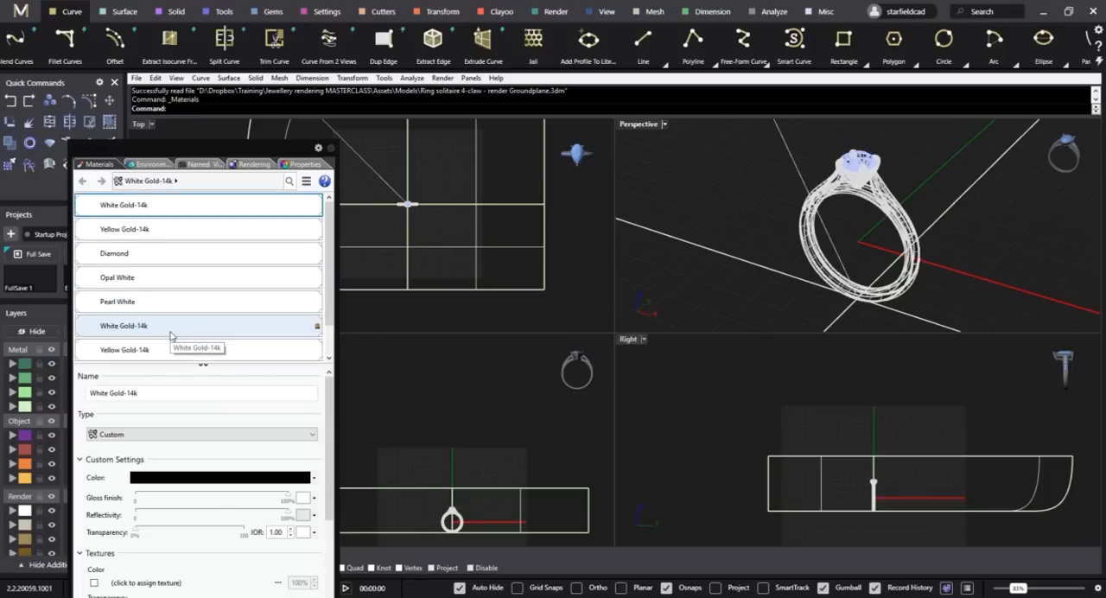
scroll(177, 350, down, 1)
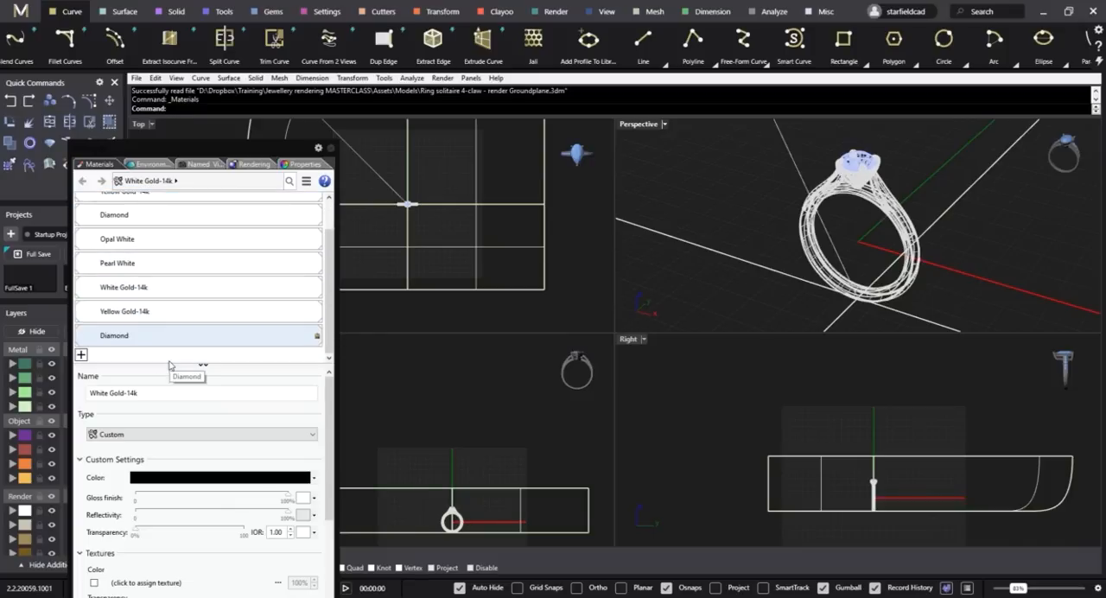
click(82, 356)
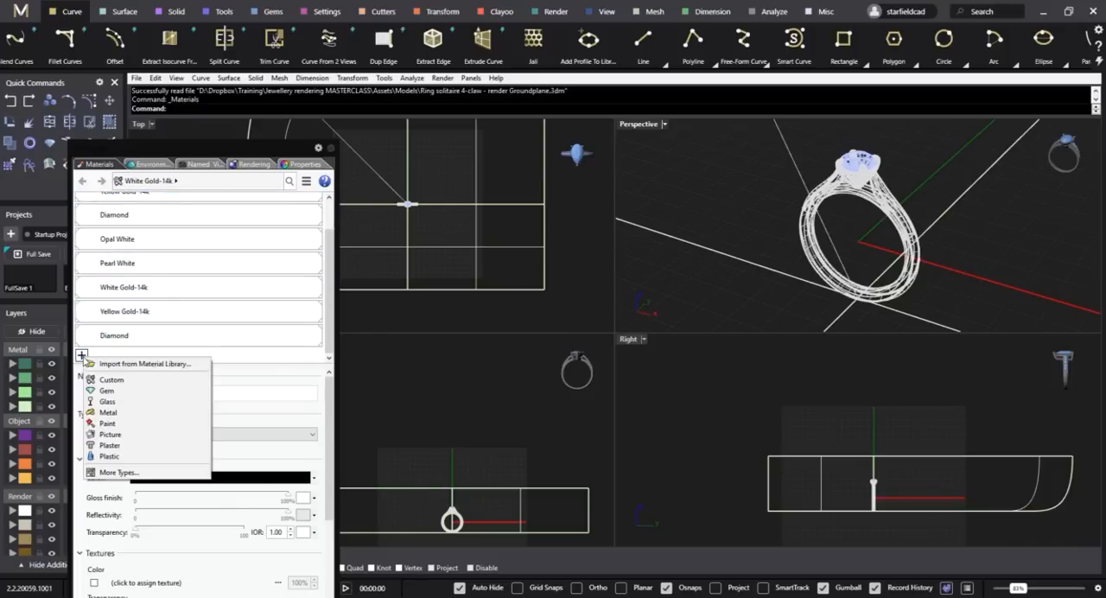
click(156, 364)
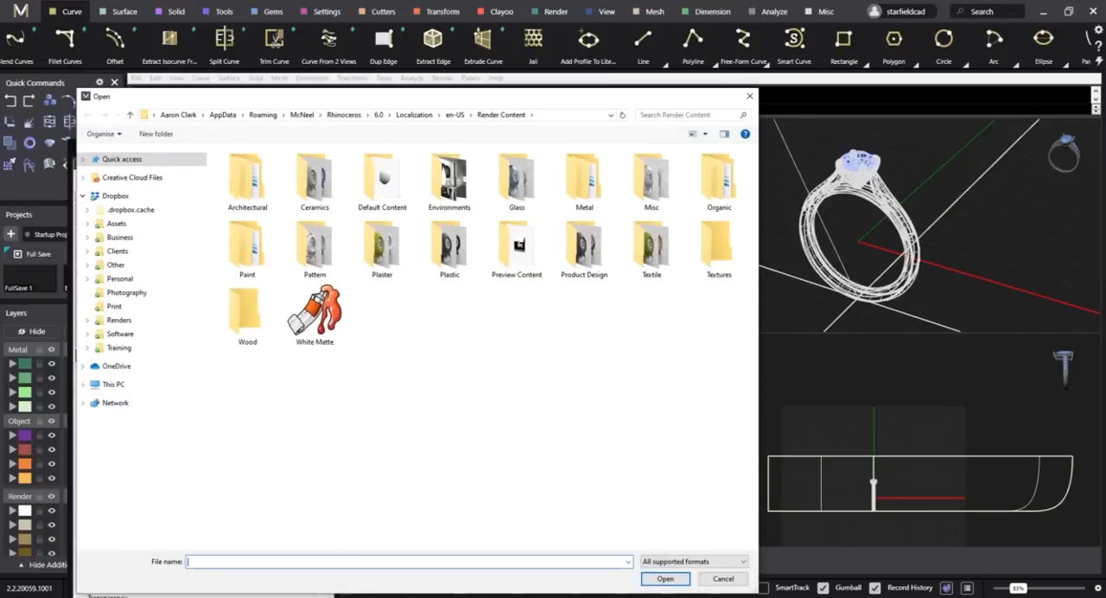
click(137, 348)
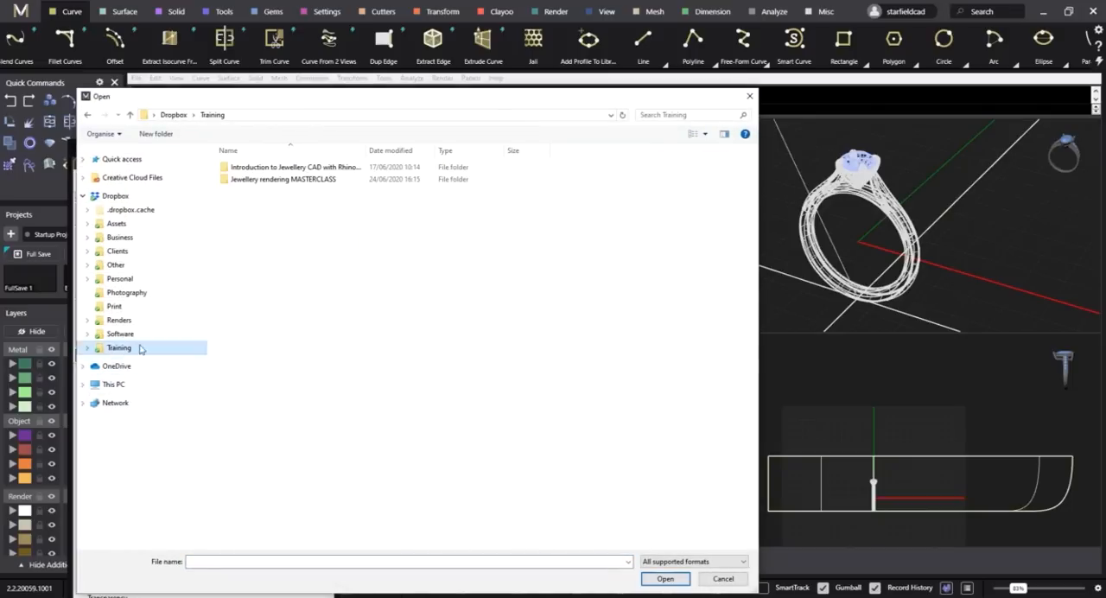
double_click(303, 181)
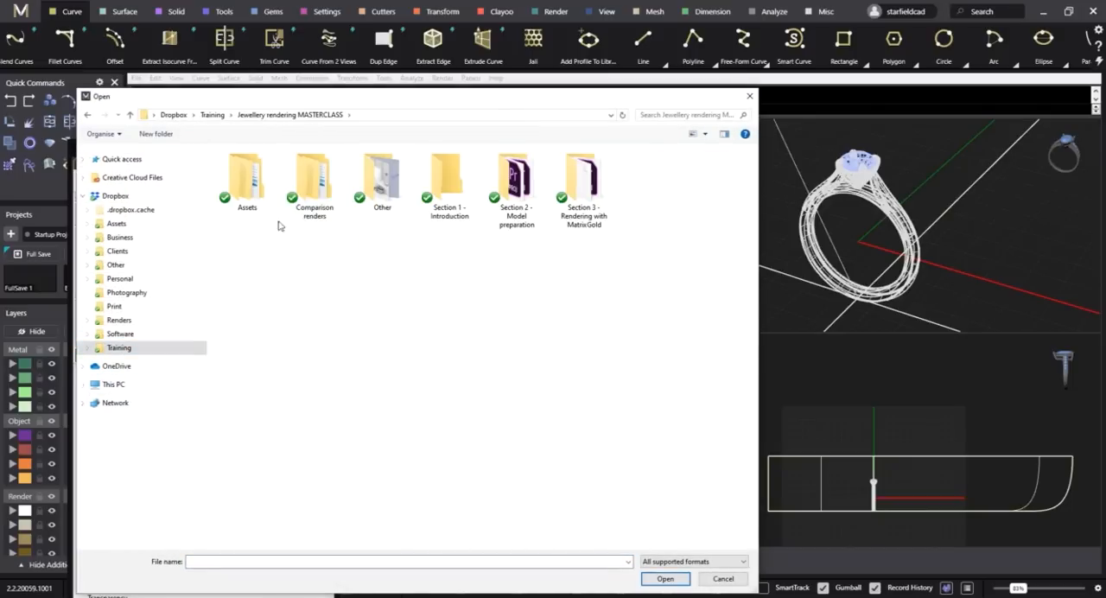
double_click(251, 185)
double_click(258, 204)
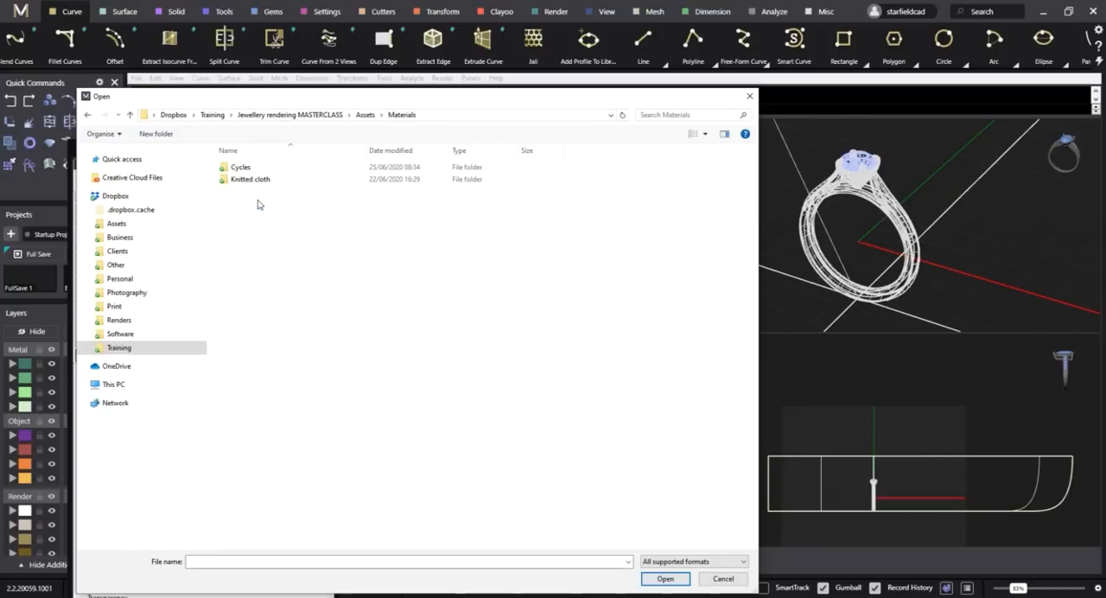
double_click(260, 168)
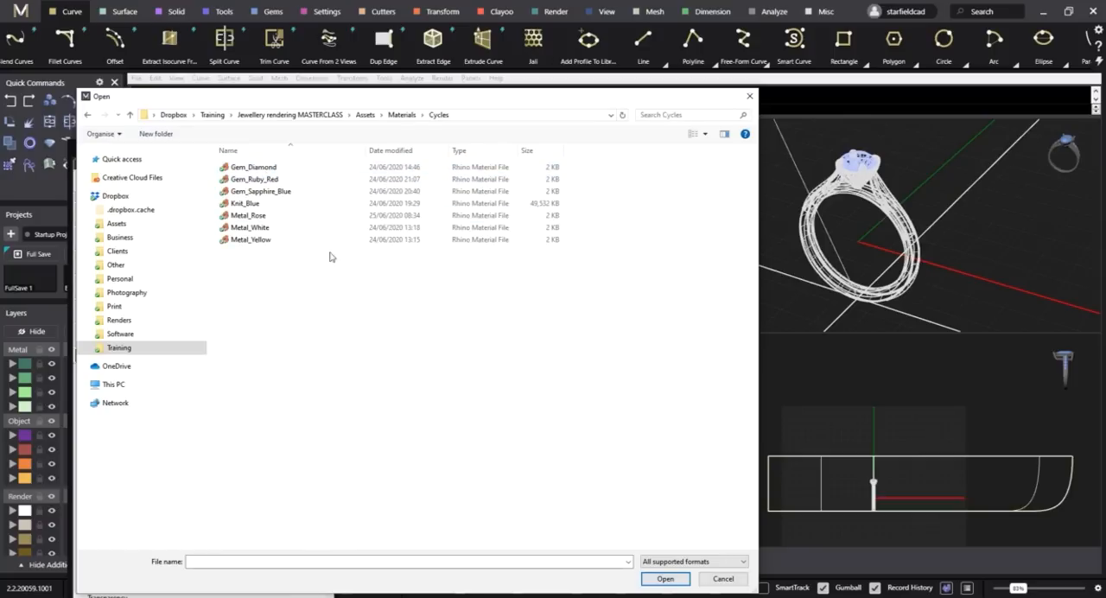
Import the Gem_Diamond, Metal_Rose, Metal_White and Metal_Yellow materials together.
click(272, 242)
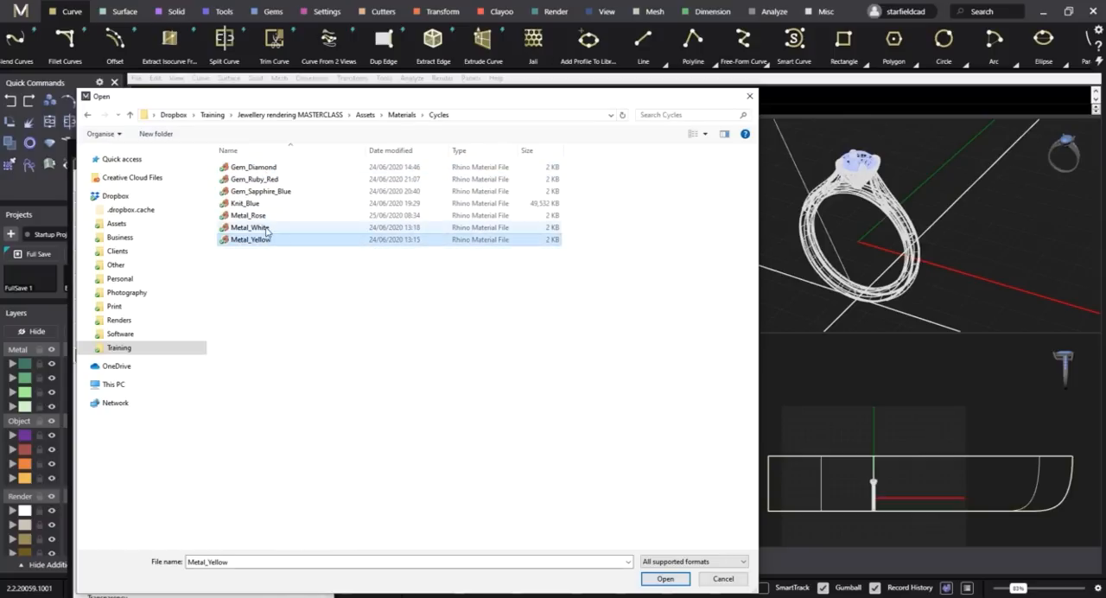
ctrl+click(264, 228)
ctrl+click(266, 217)
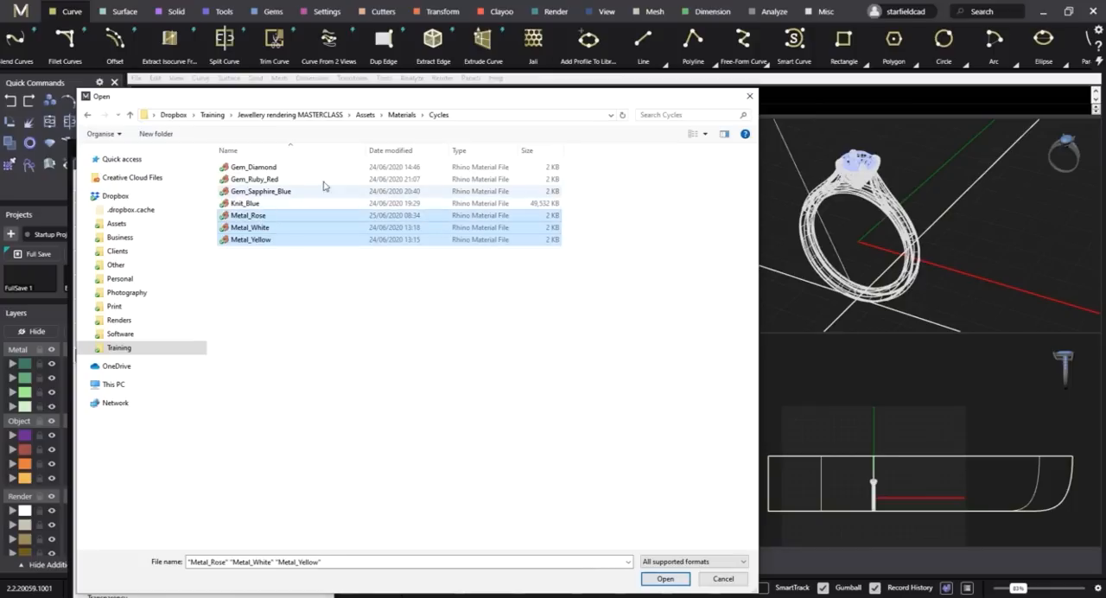
ctrl+click(285, 169)
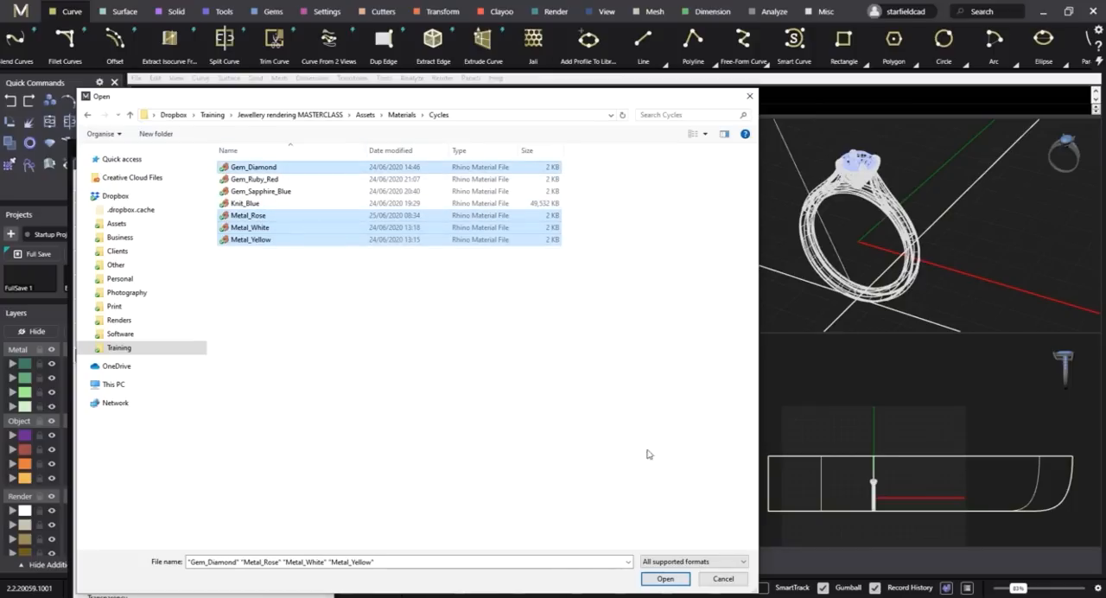
click(665, 578)
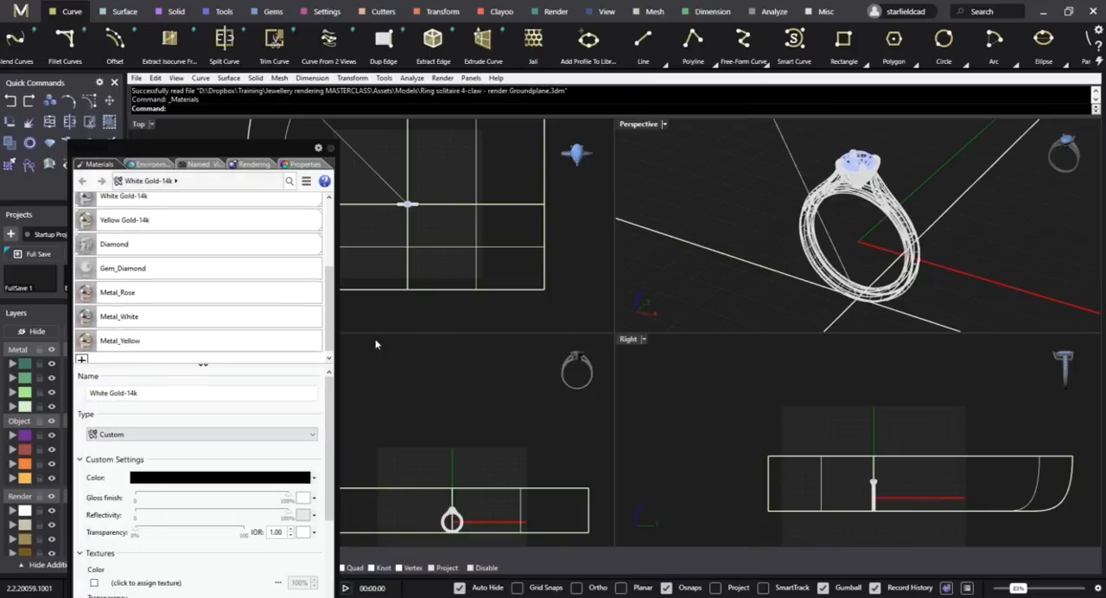
Start an import from the environment library and browse to the Jewellery rendering MASTERCLASS > Assets > Cycles Environments folder.
click(156, 164)
click(81, 243)
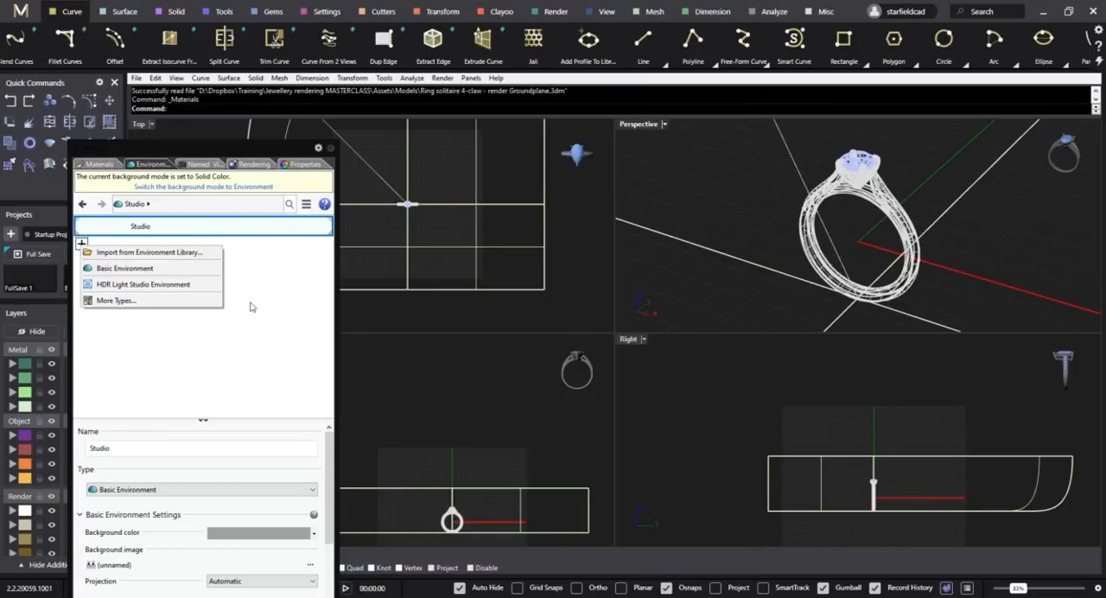
click(152, 252)
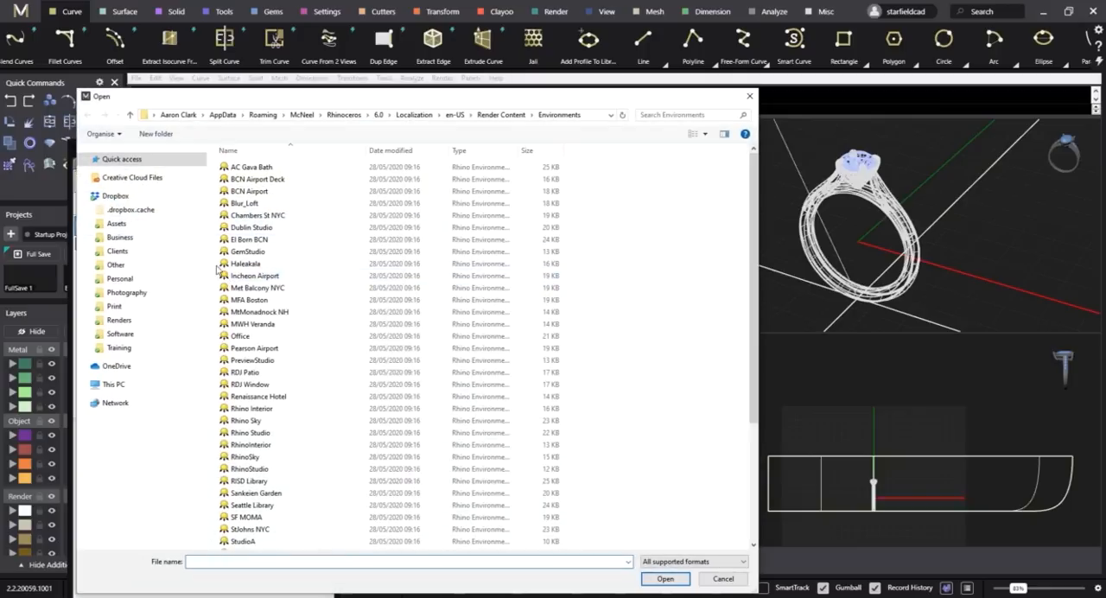
click(119, 347)
double_click(278, 184)
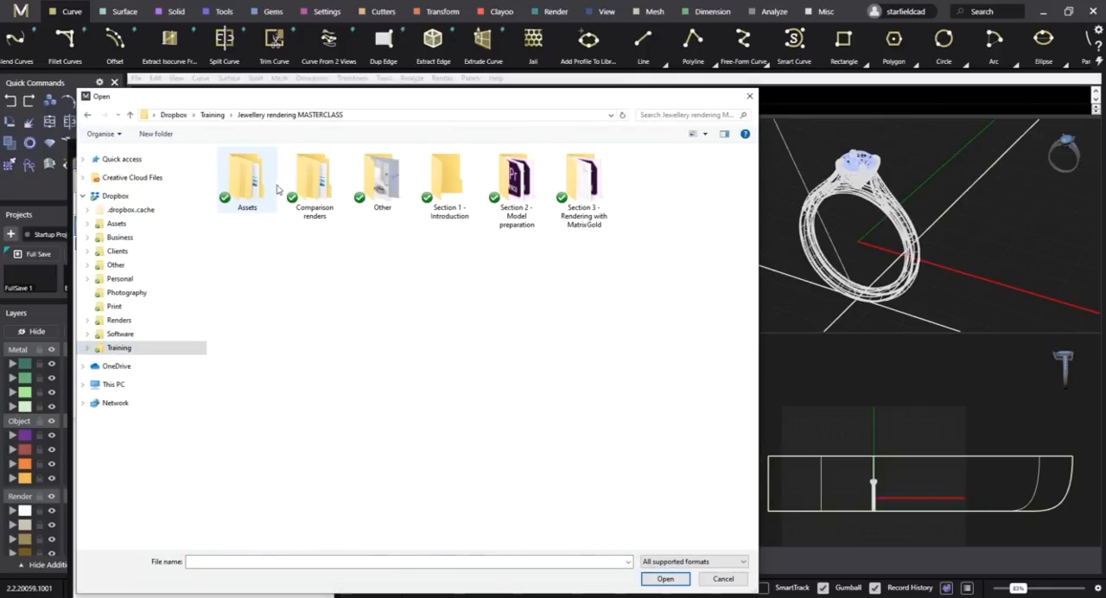
double_click(270, 186)
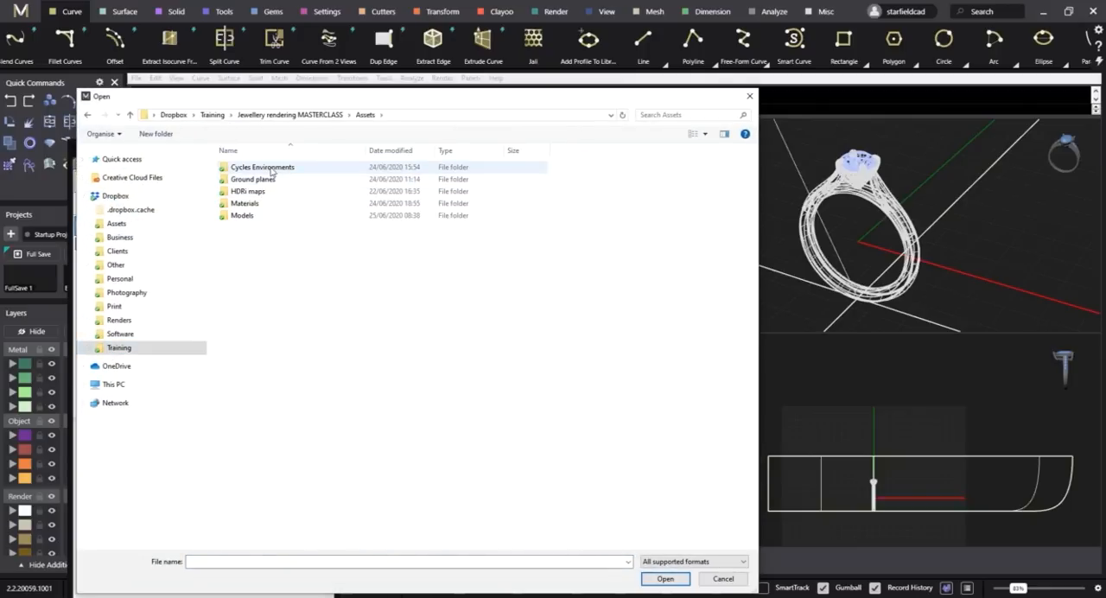
click(271, 170)
double_click(274, 176)
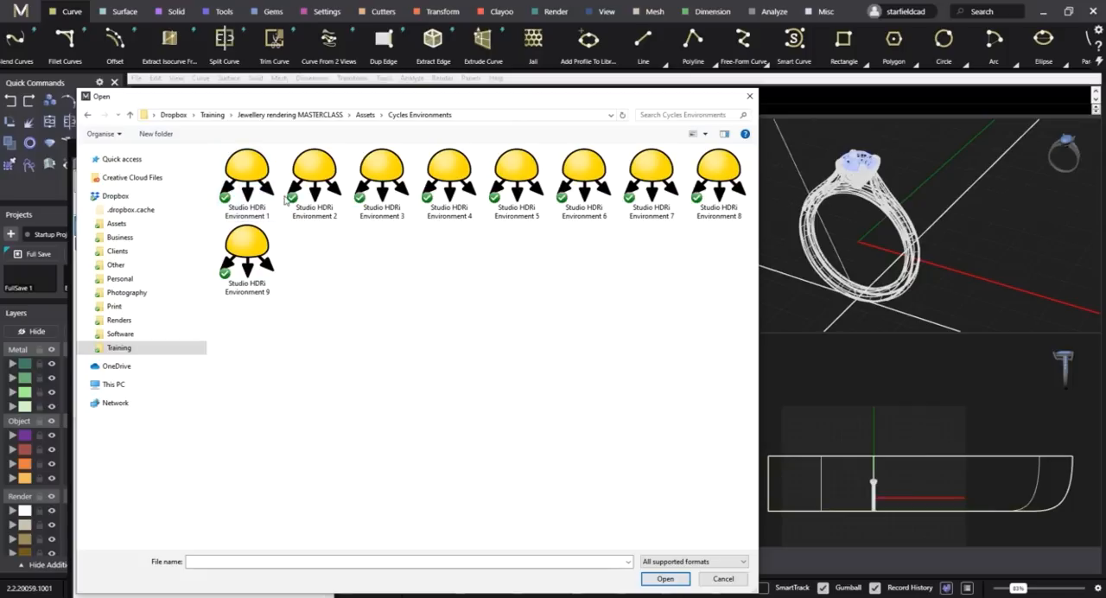
Import Studio HDRi Environment 1, 2, 3 and 4 together.
click(247, 182)
ctrl+click(314, 182)
ctrl+click(408, 200)
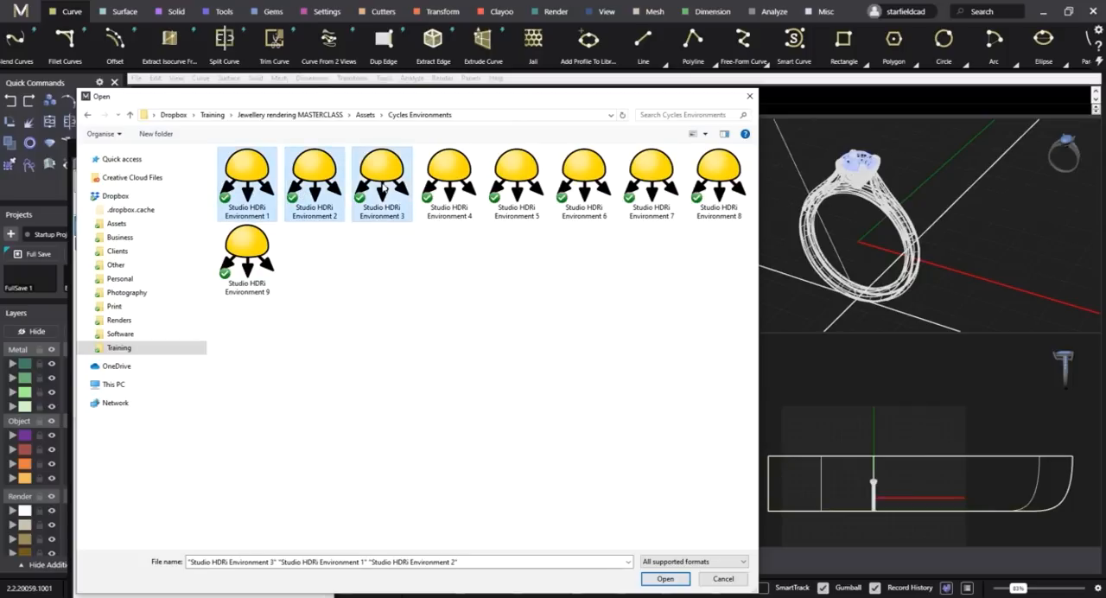
ctrl+click(450, 185)
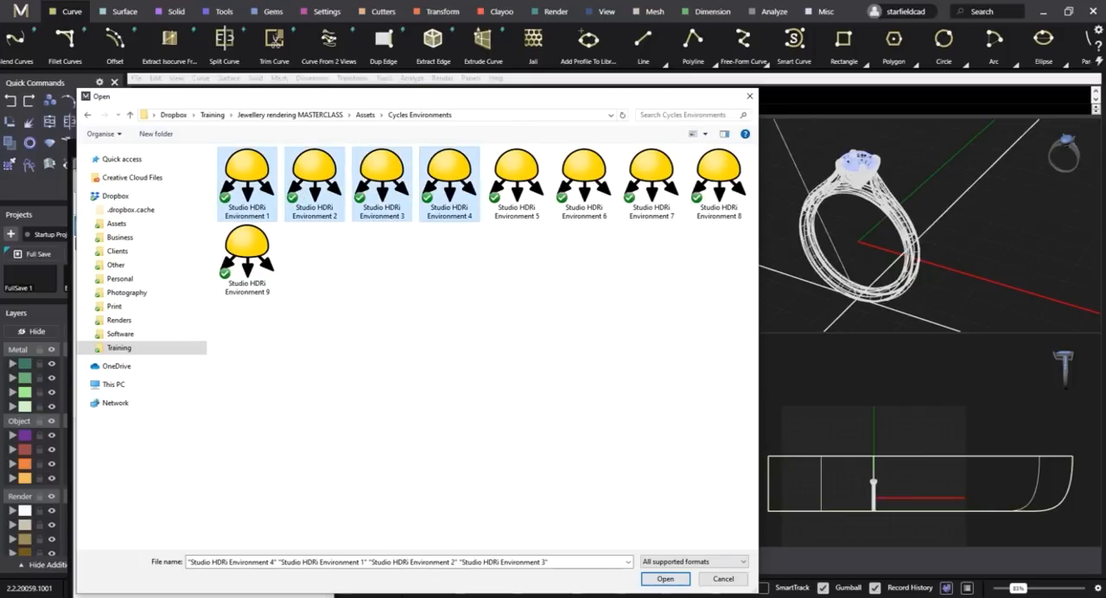
click(665, 579)
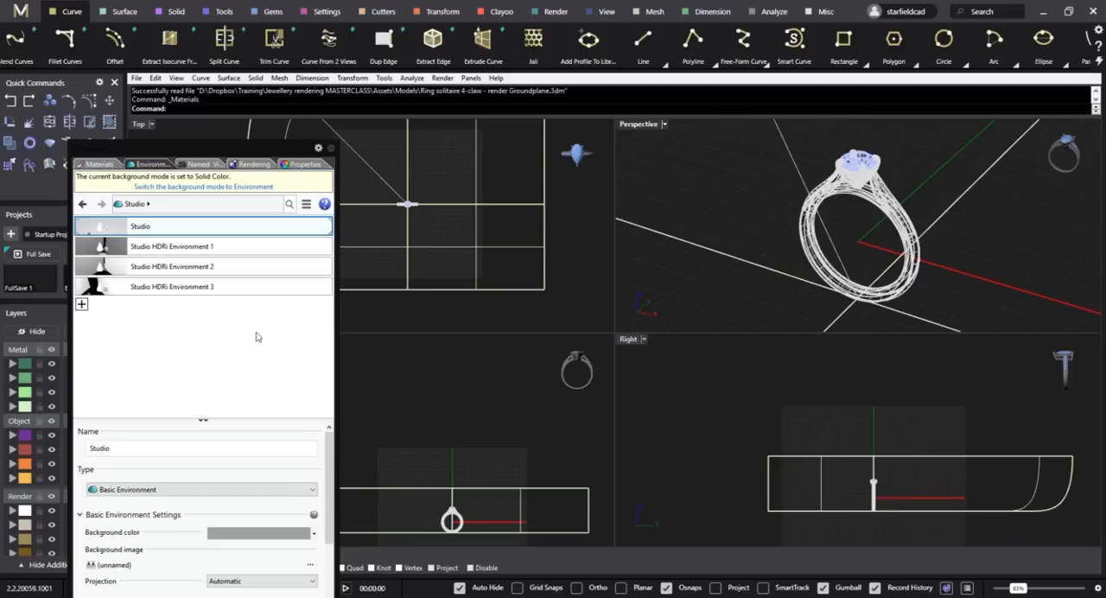
Make Studio HDRi Environment 1 the current environment and switch the background mode to Environment.
click(216, 227)
click(216, 248)
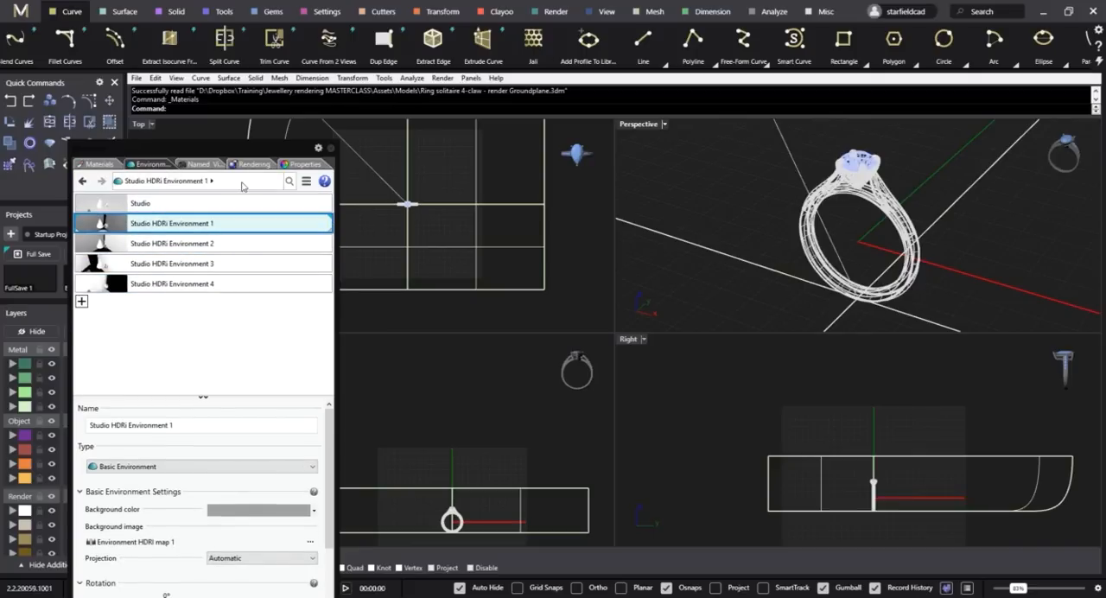
Turn off the ground plane in the backdrop section of the render settings.
click(252, 164)
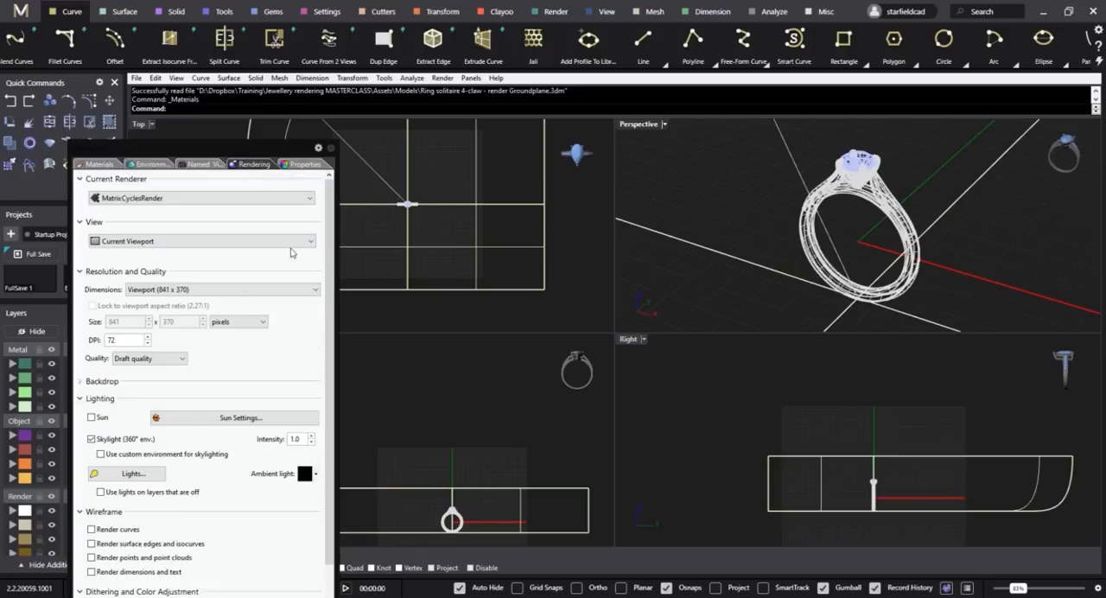
scroll(293, 251, down, 2)
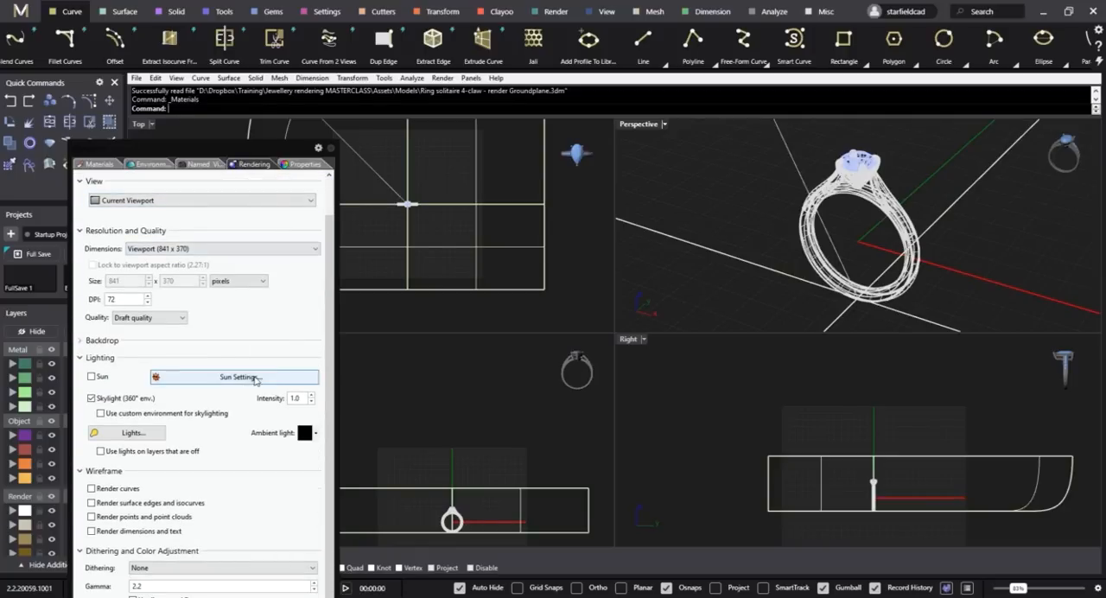
click(102, 342)
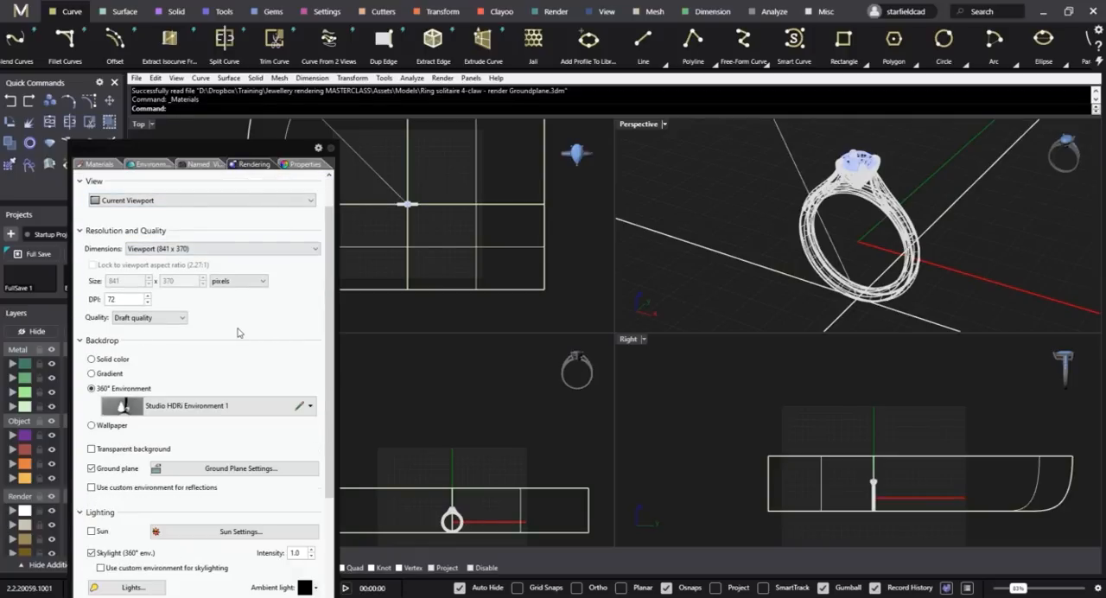
scroll(240, 333, down, 1)
click(102, 448)
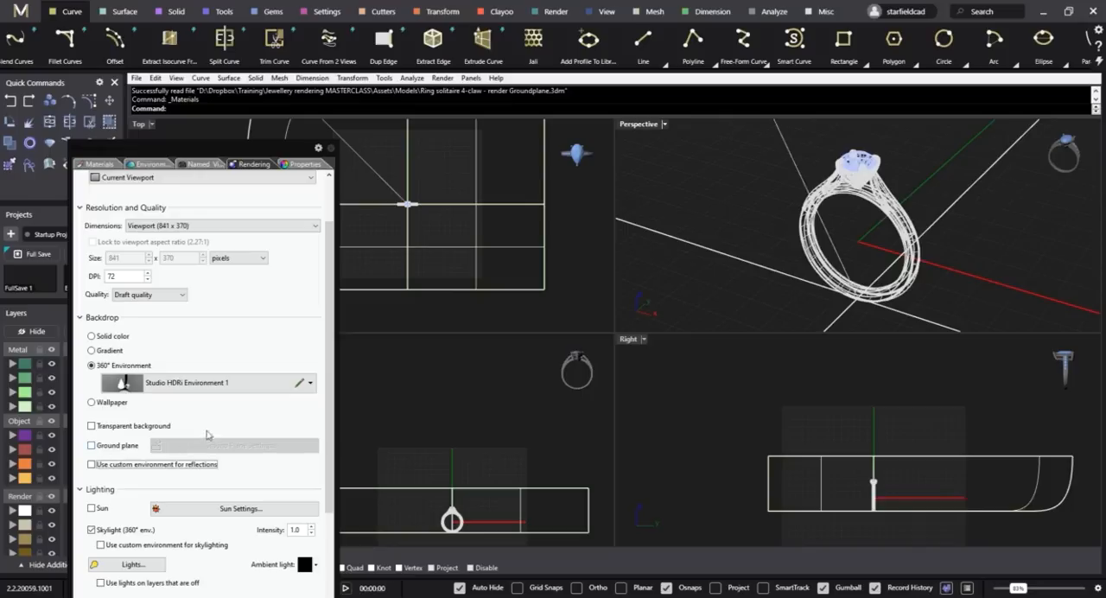
scroll(236, 426, up, 3)
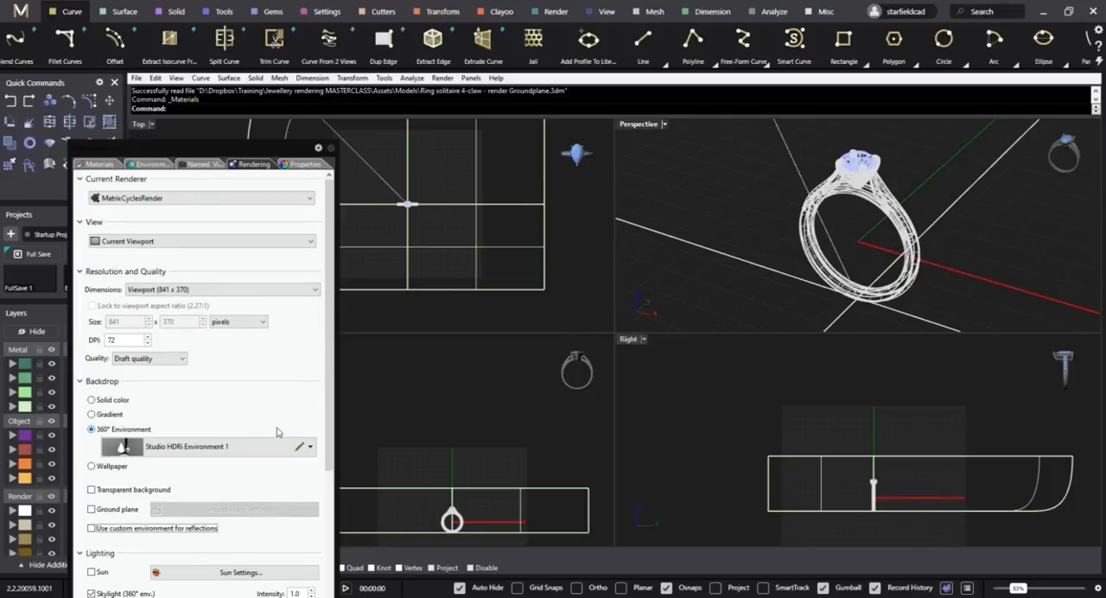
Select all parts of the ring in the Perspective view, assign the Metal_White material to them and clear the selection.
drag(748, 140, 1065, 382)
shift+right_drag(855, 199, 908, 269)
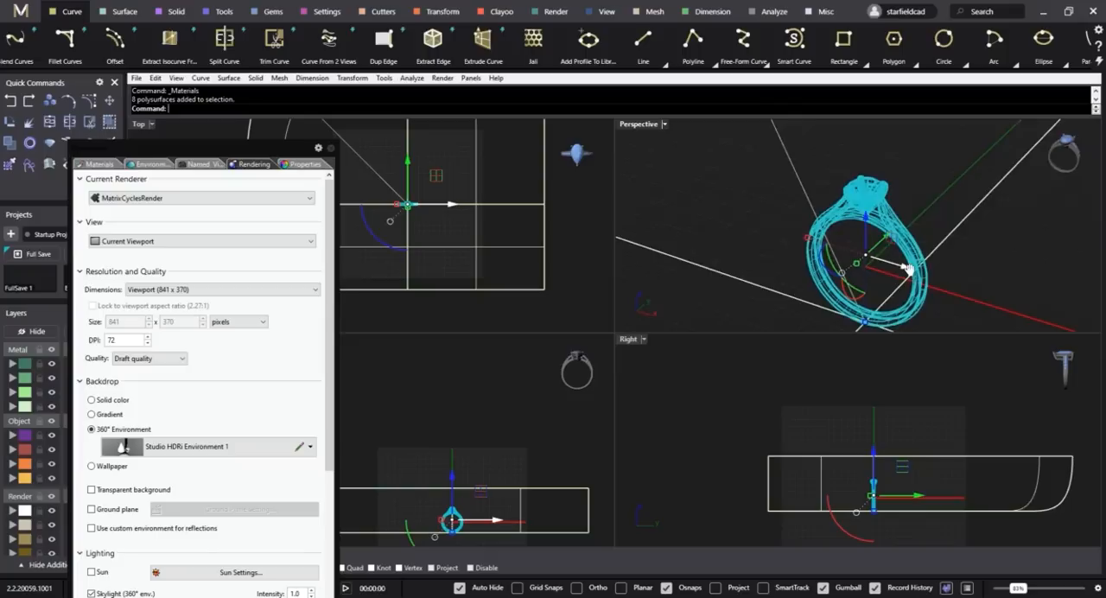
click(101, 164)
click(169, 286)
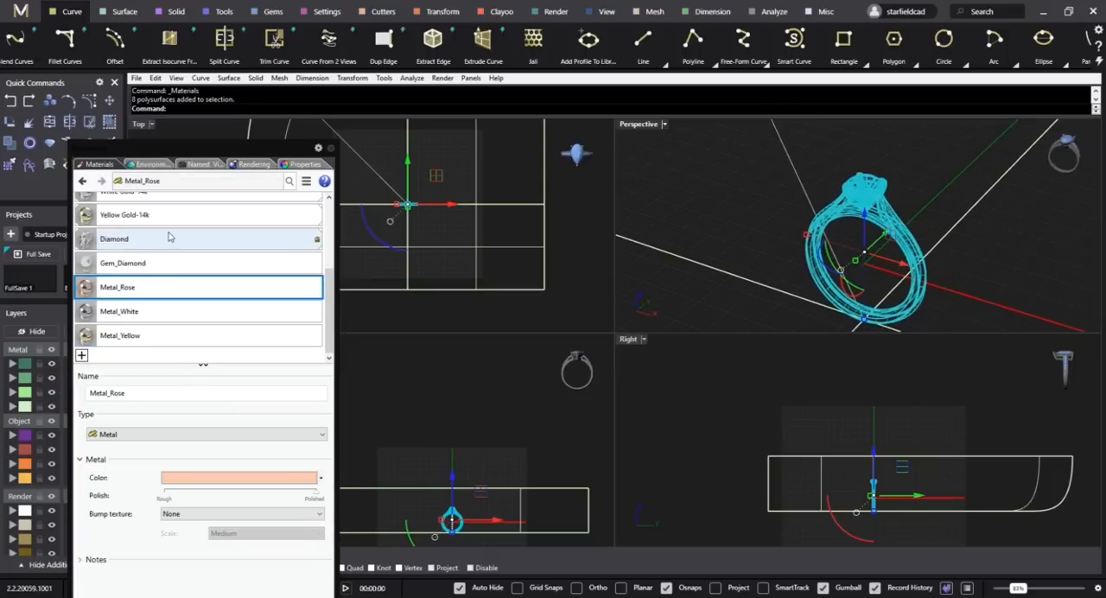
click(171, 246)
click(159, 313)
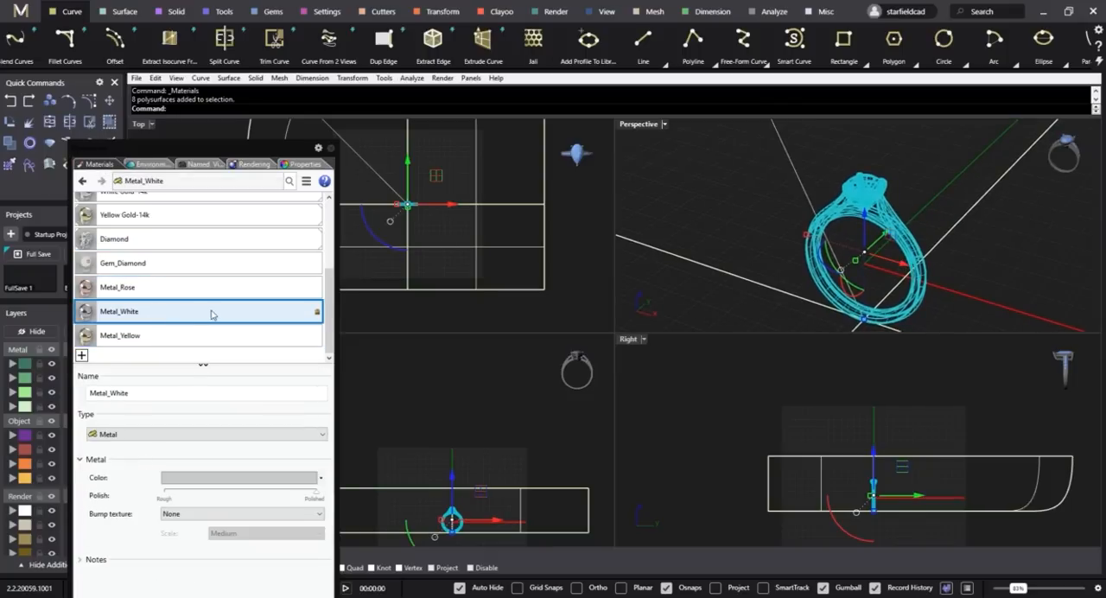
right_click(212, 315)
click(259, 222)
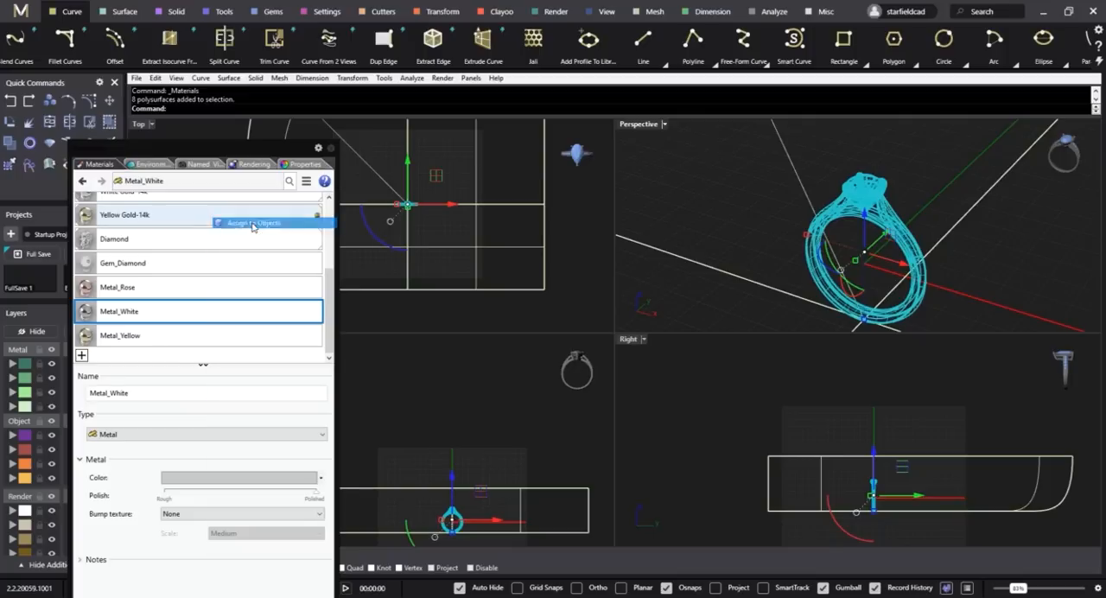
click(663, 390)
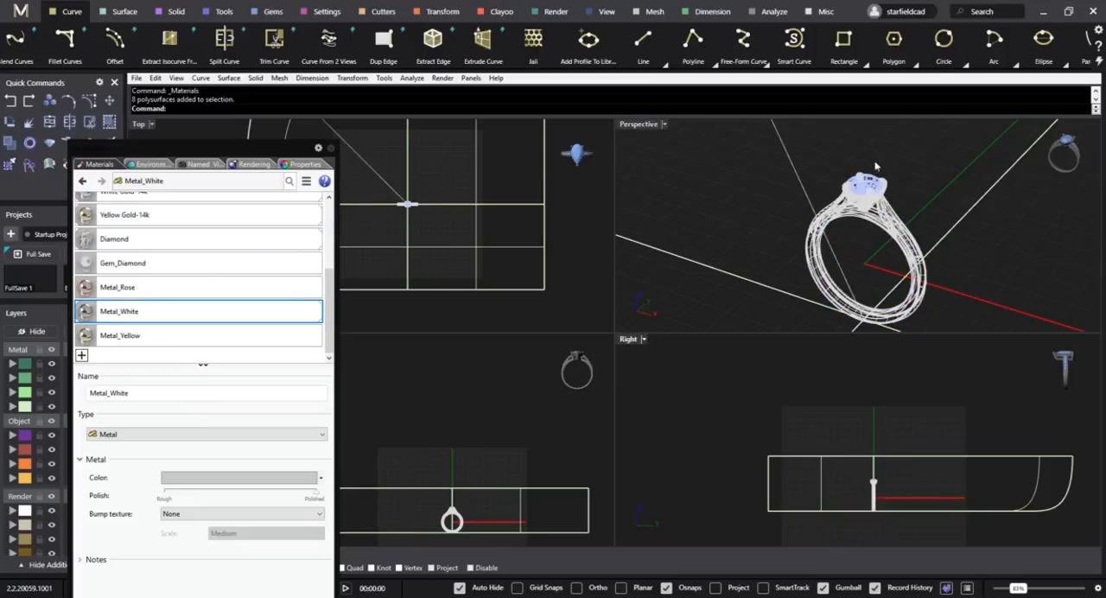
Assign the Gem_Diamond material to the centre stone held by the four claws and deselect it.
scroll(875, 166, up, 5)
click(868, 188)
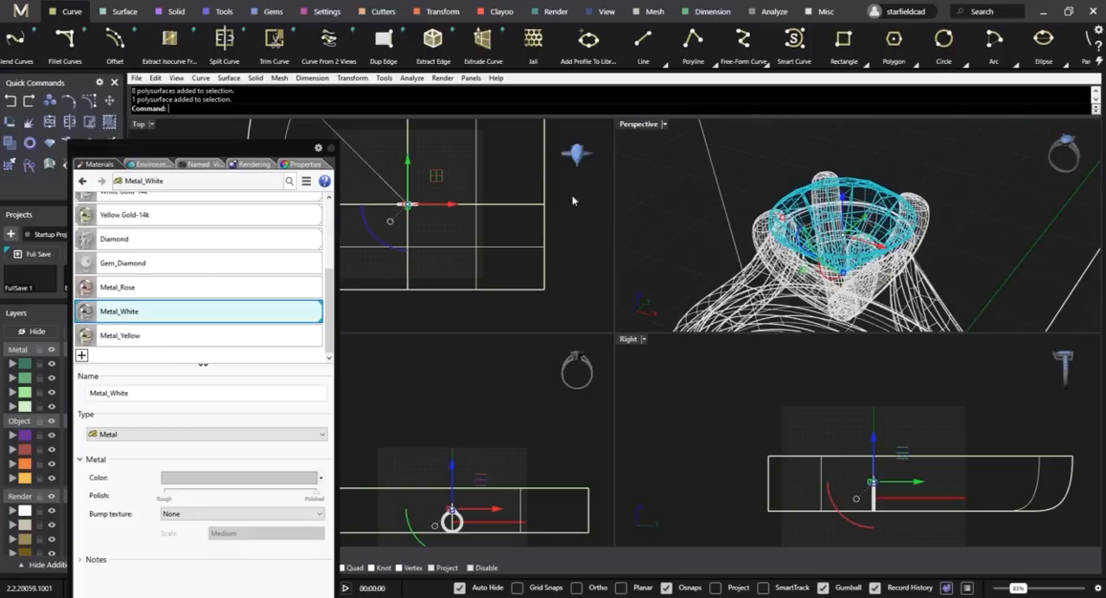
click(145, 266)
right_click(167, 269)
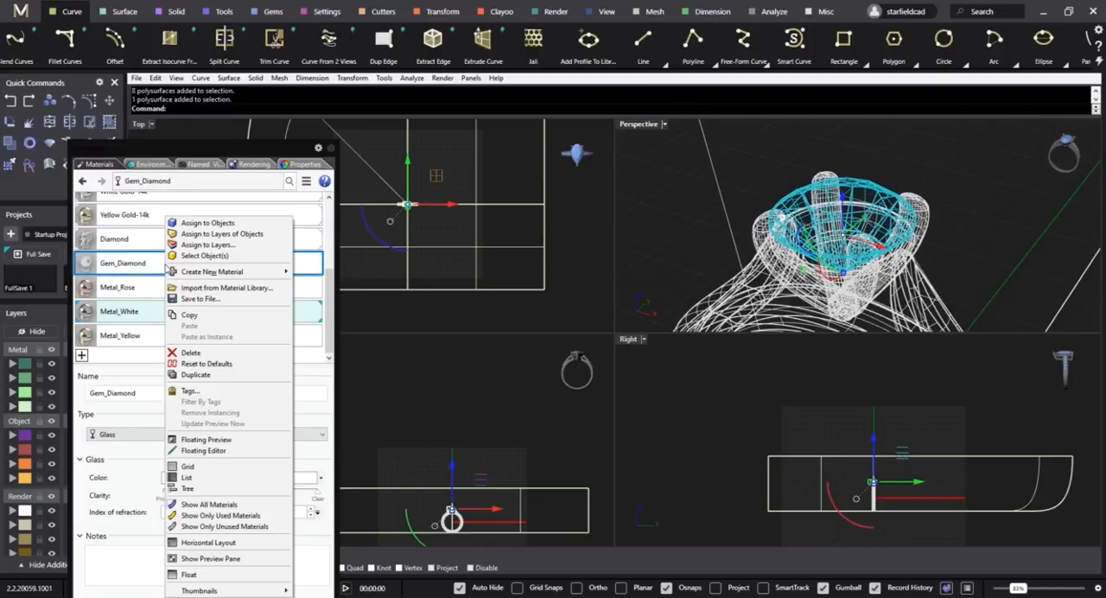
click(208, 223)
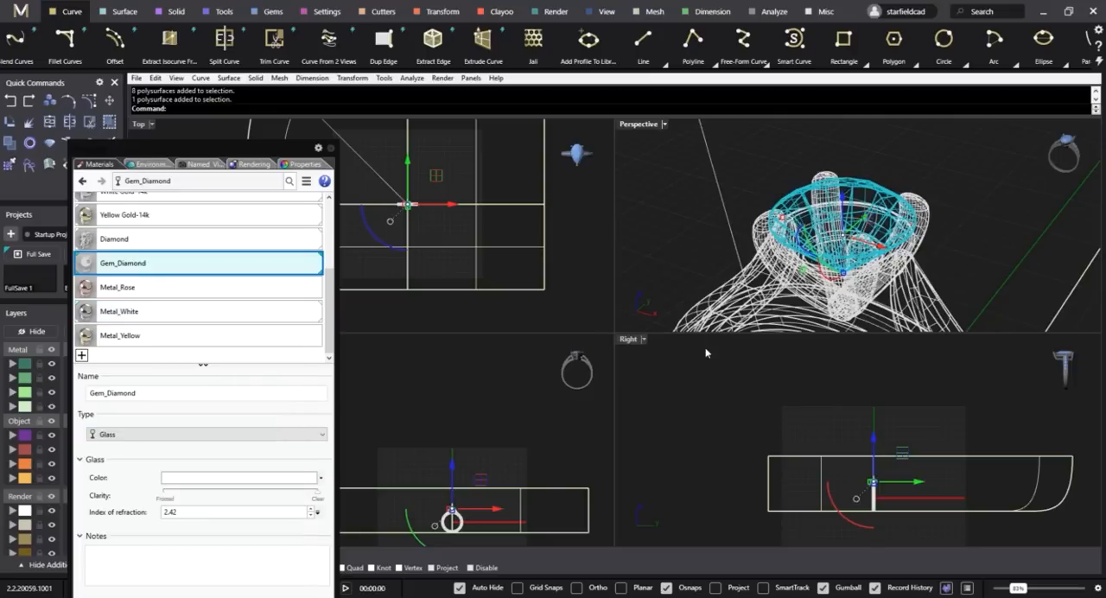
click(683, 260)
scroll(826, 167, down, 6)
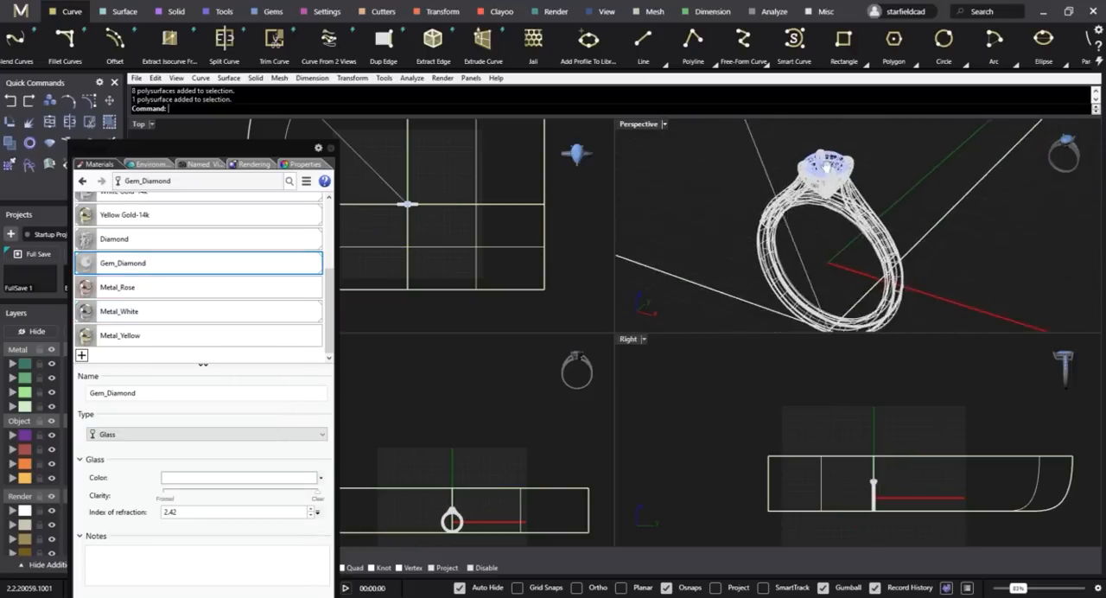
Angle the Perspective view towards the ring and set its display mode to Raytraced.
right_drag(828, 167, 831, 196)
click(665, 124)
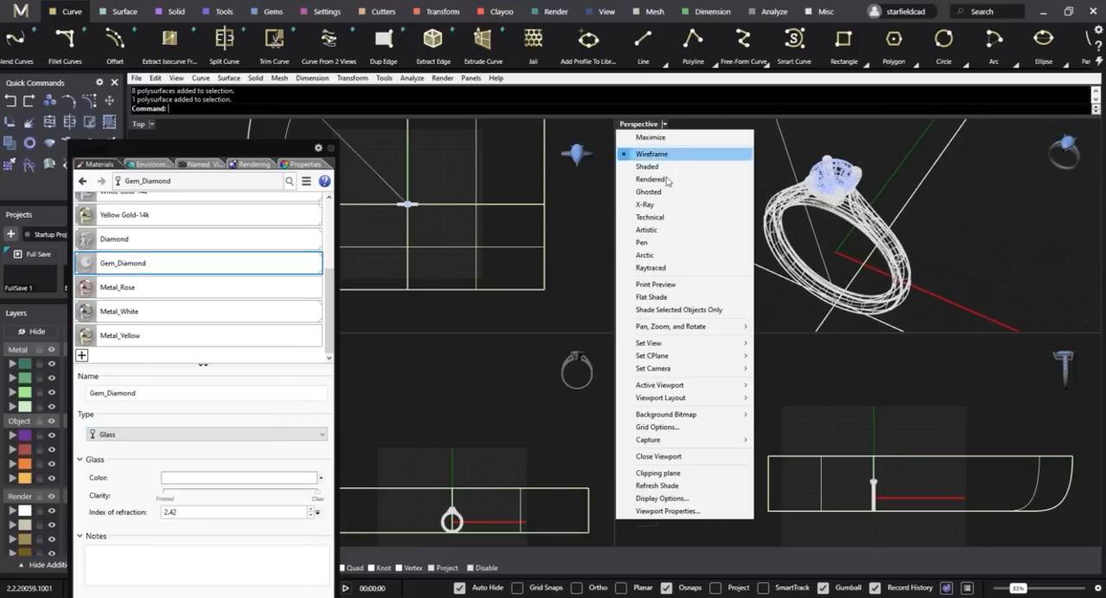
click(661, 265)
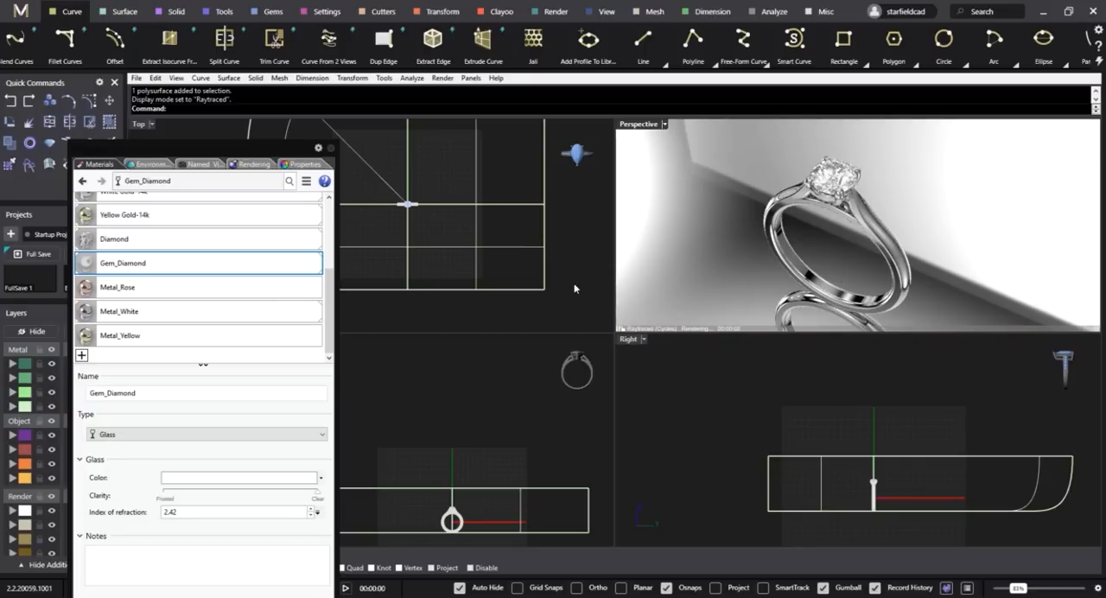
Create a Paint material with its glossiness at fully matte and apply it to the curved backdrop surface around the ring.
click(750, 180)
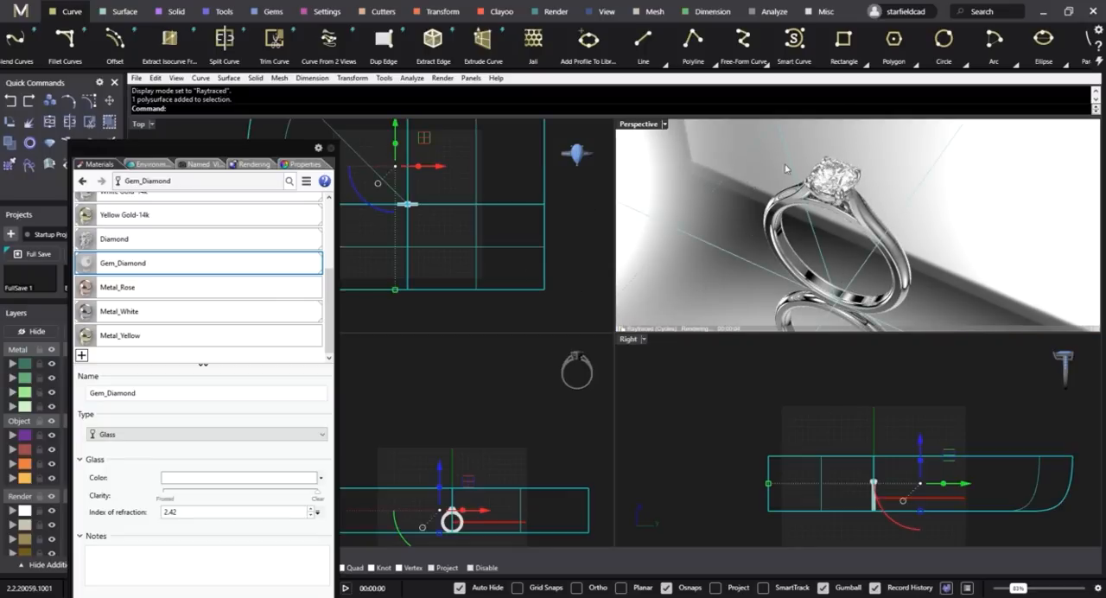
scroll(219, 302, up, 6)
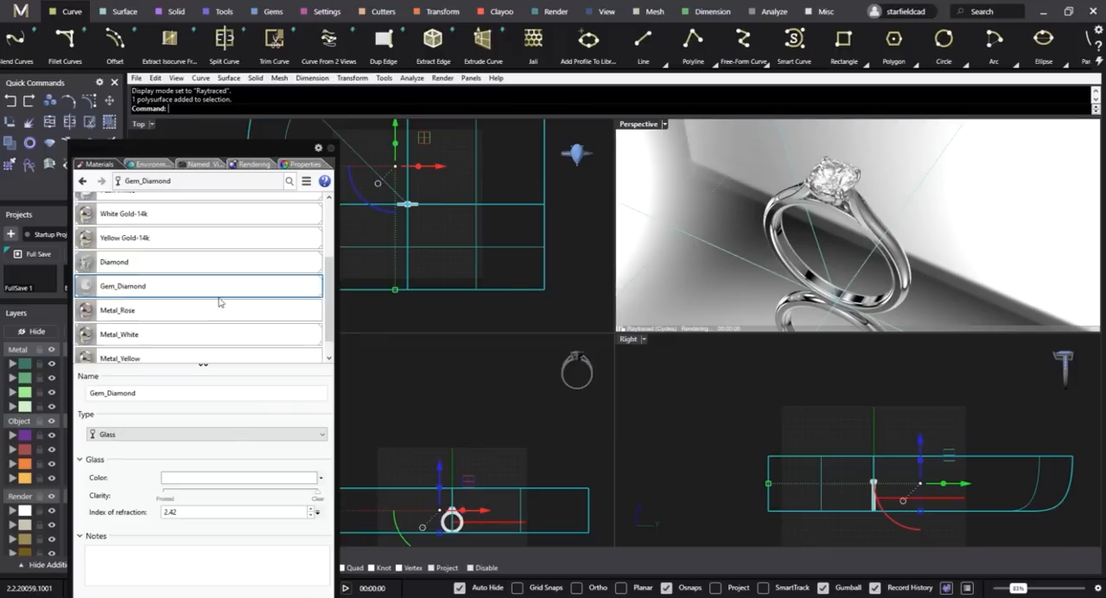
scroll(219, 302, down, 6)
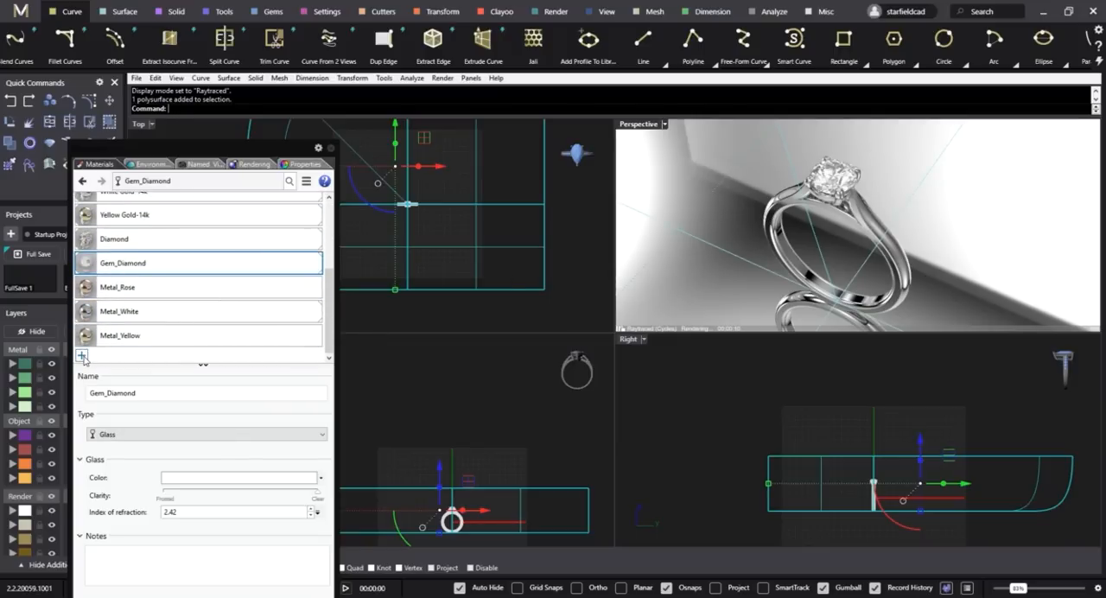
click(82, 356)
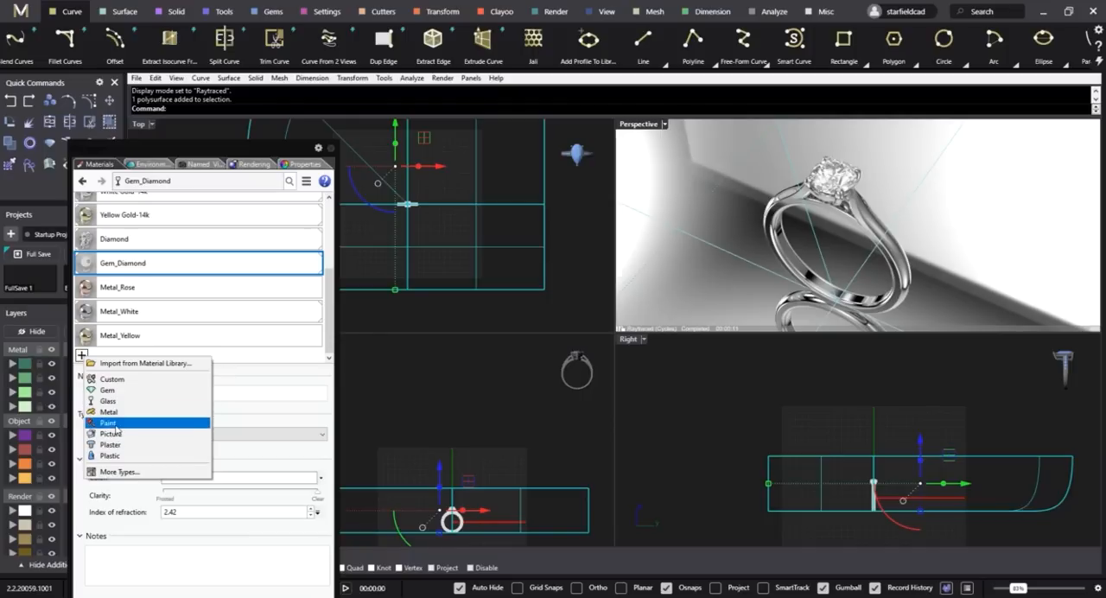
click(110, 422)
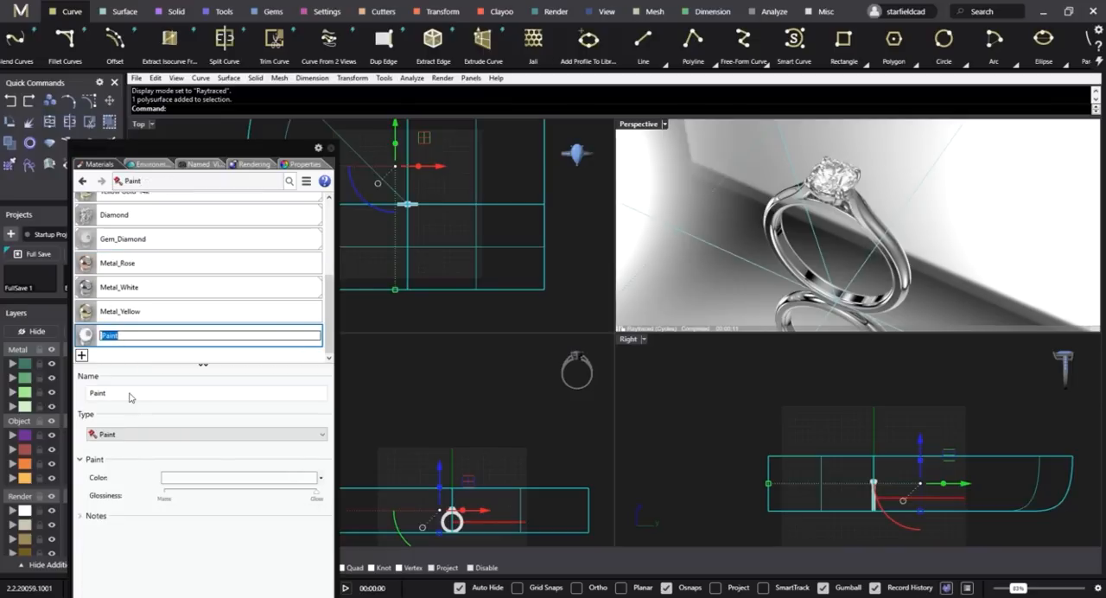
click(308, 496)
drag(307, 499, 162, 498)
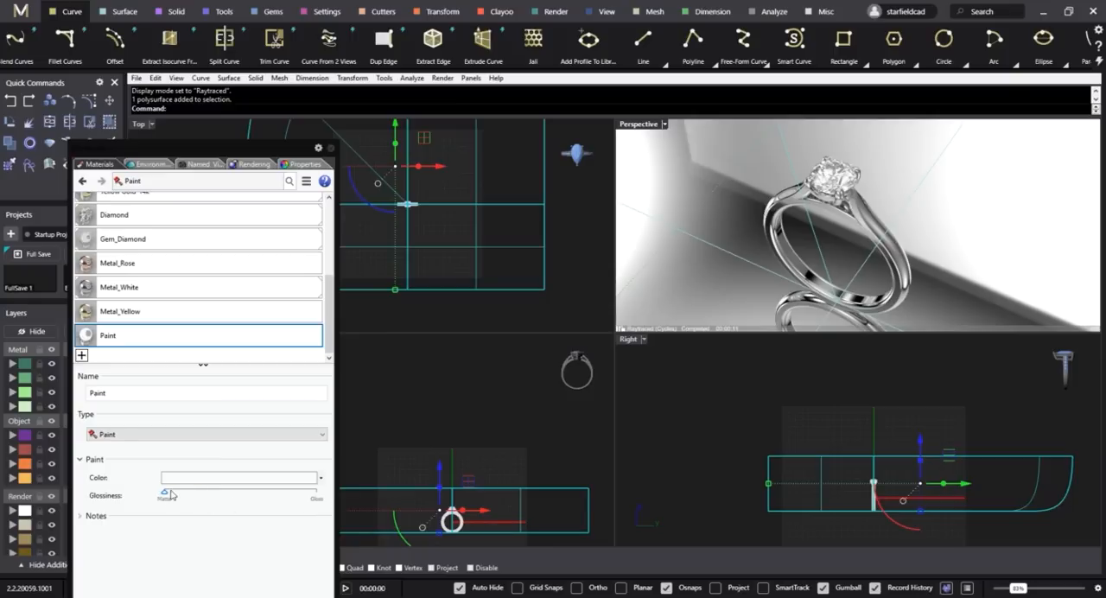
mouse_move(148, 349)
mouse_down()
mouse_move(193, 363)
mouse_move(682, 237)
mouse_move(515, 251)
mouse_up()
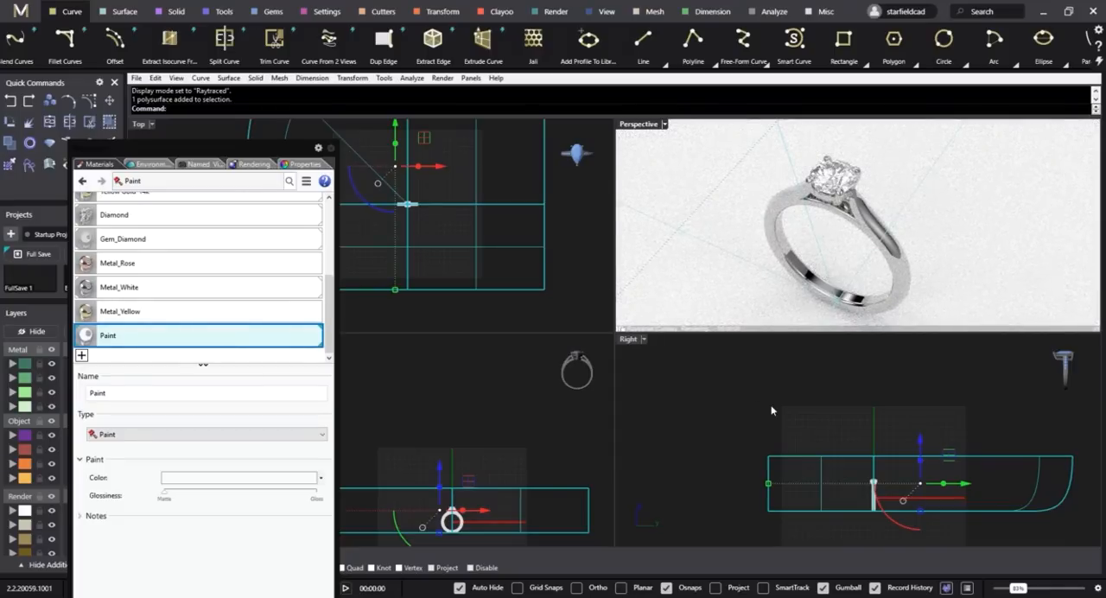
click(752, 359)
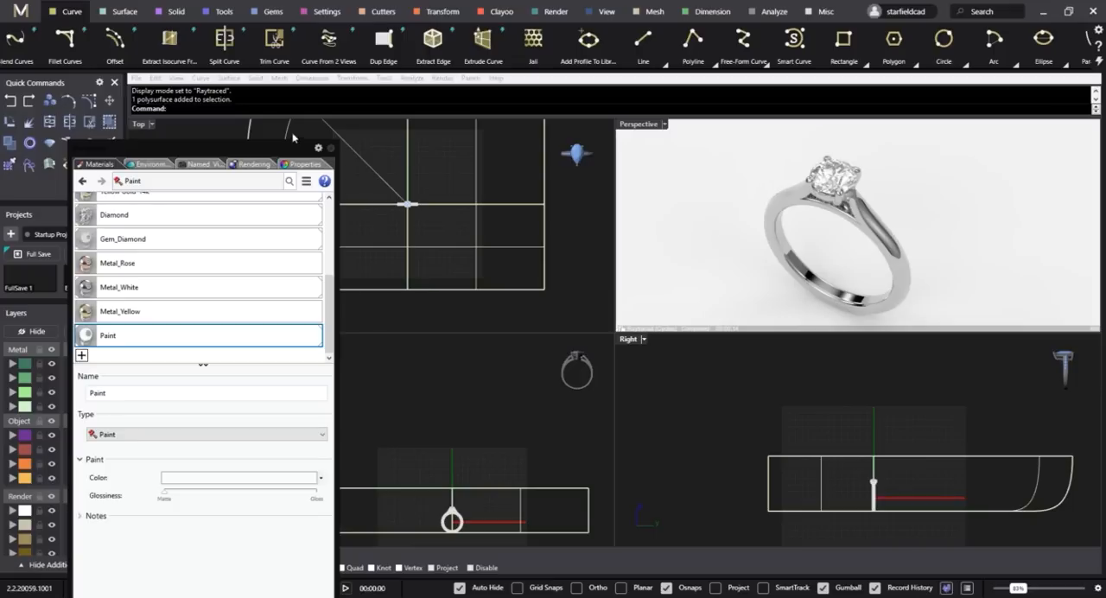
Set the render dimensions to 1920 x 1080 (16:9) and the render quality to Good quality.
click(251, 164)
drag(263, 147, 278, 81)
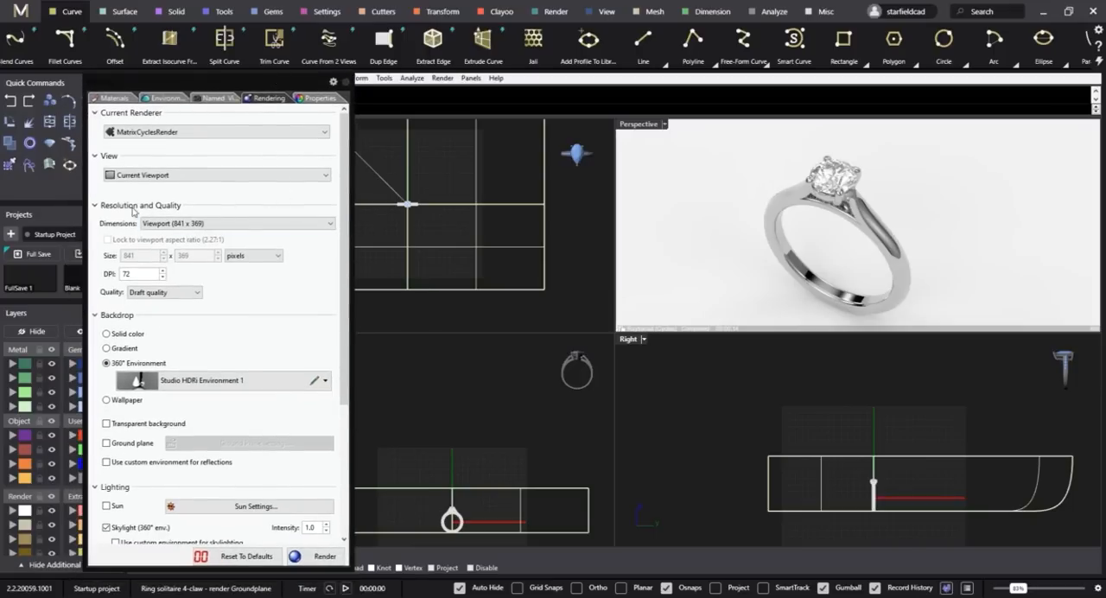
click(327, 226)
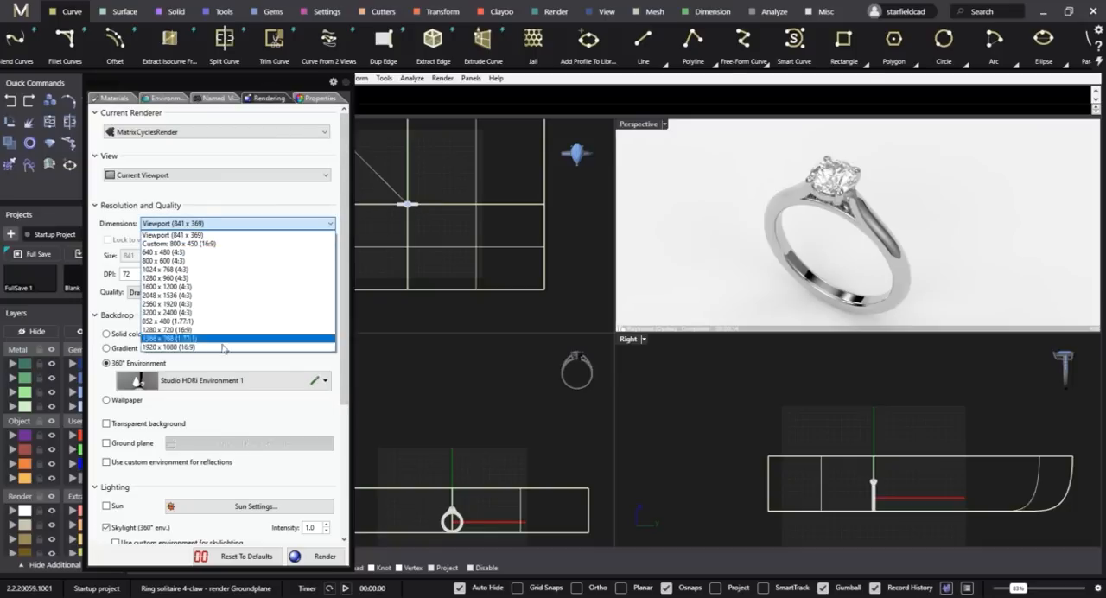
click(188, 347)
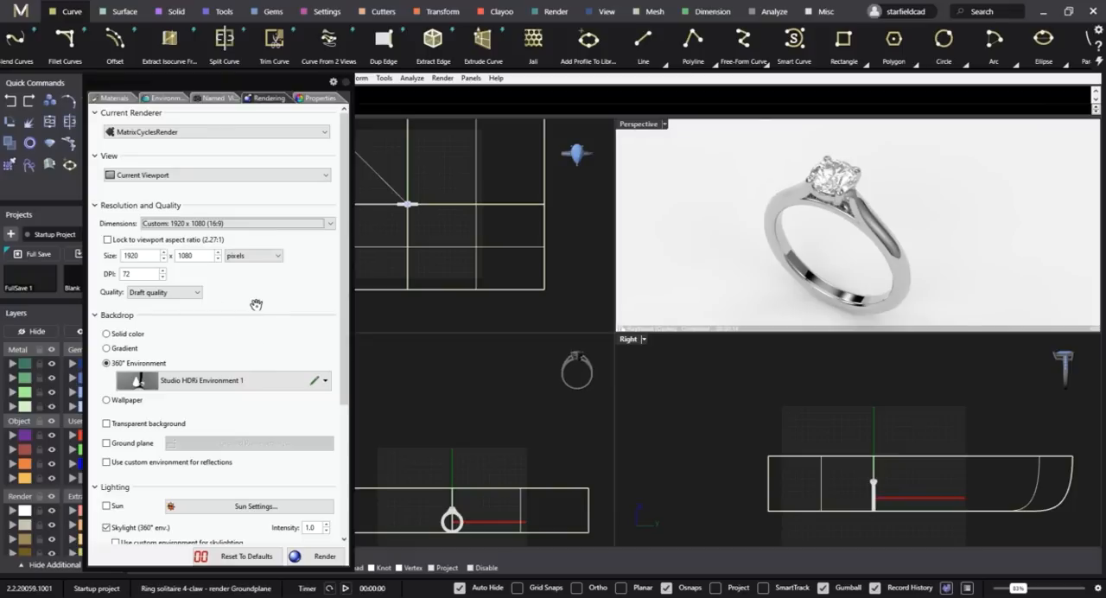
scroll(256, 304, down, 1)
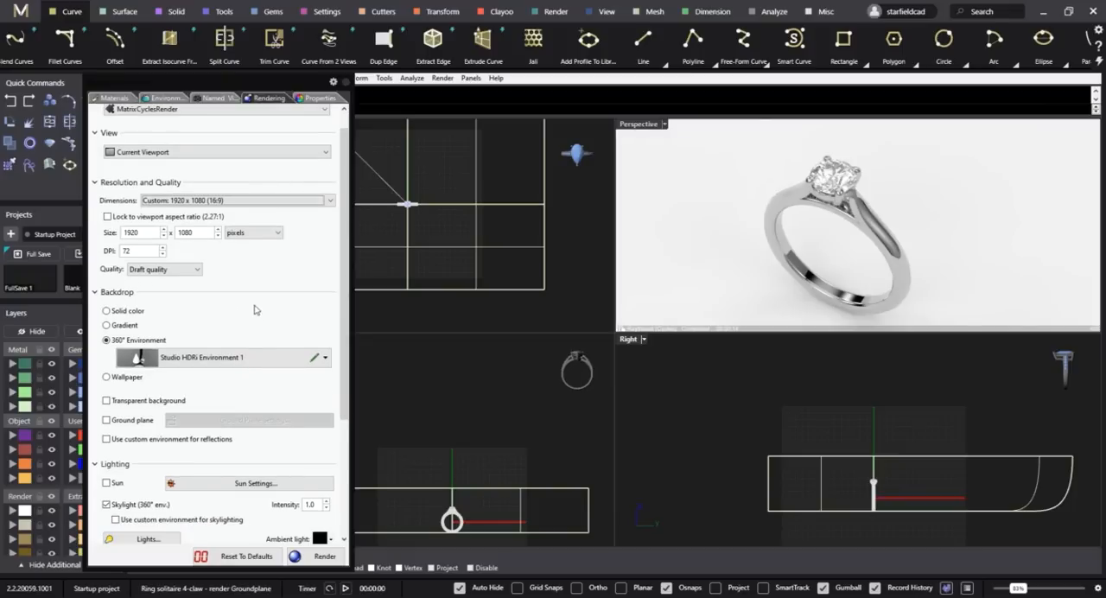
scroll(256, 309, up, 1)
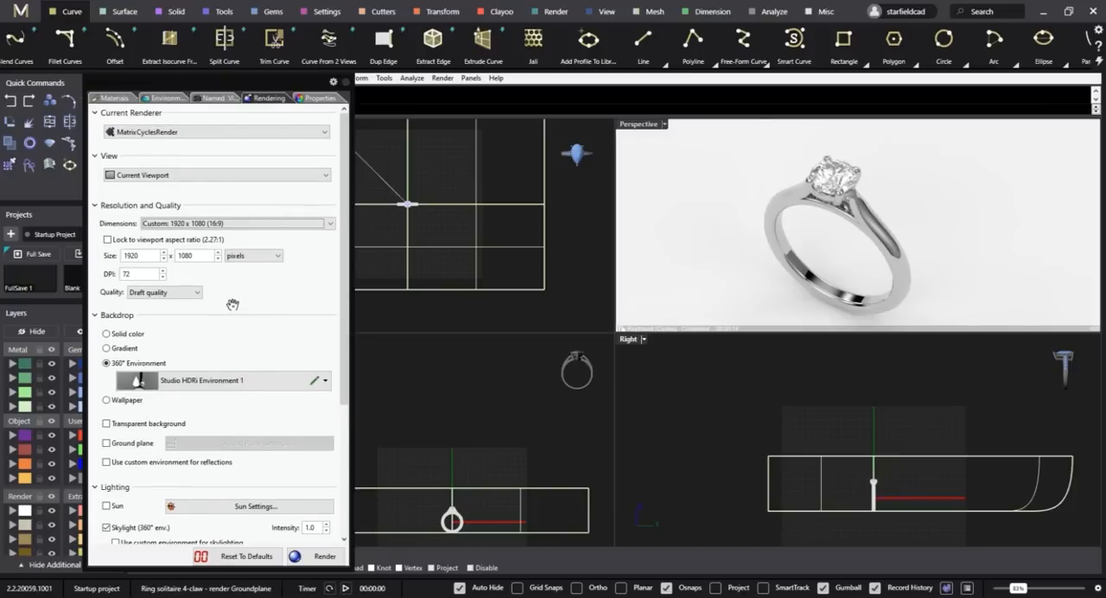
scroll(233, 306, down, 1)
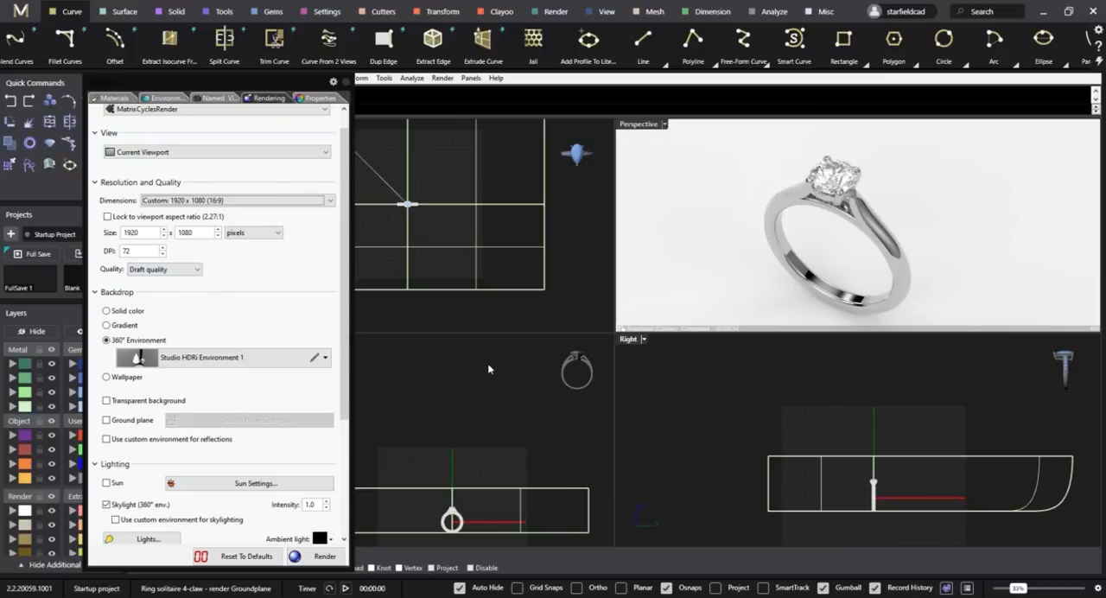
click(151, 269)
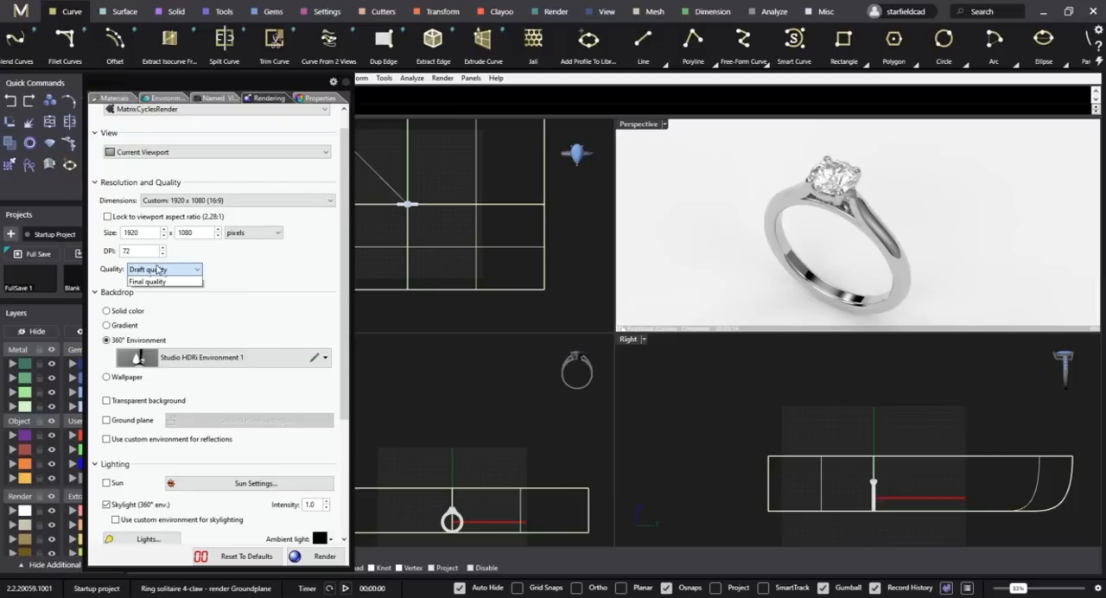
click(157, 298)
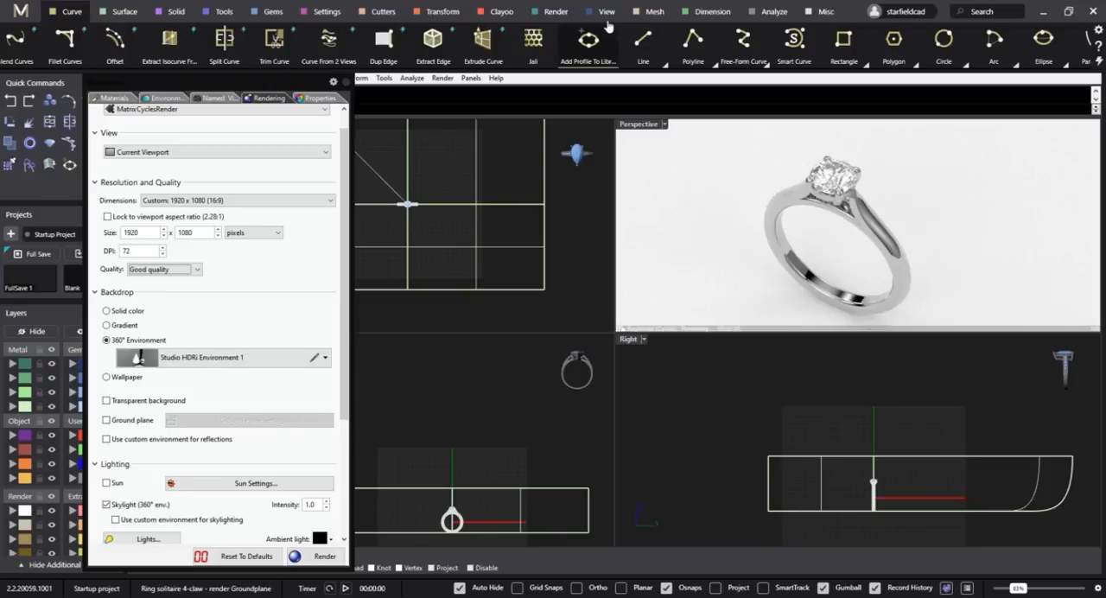
Open Render Studio and set the number of render passes to 400.
click(556, 11)
click(25, 39)
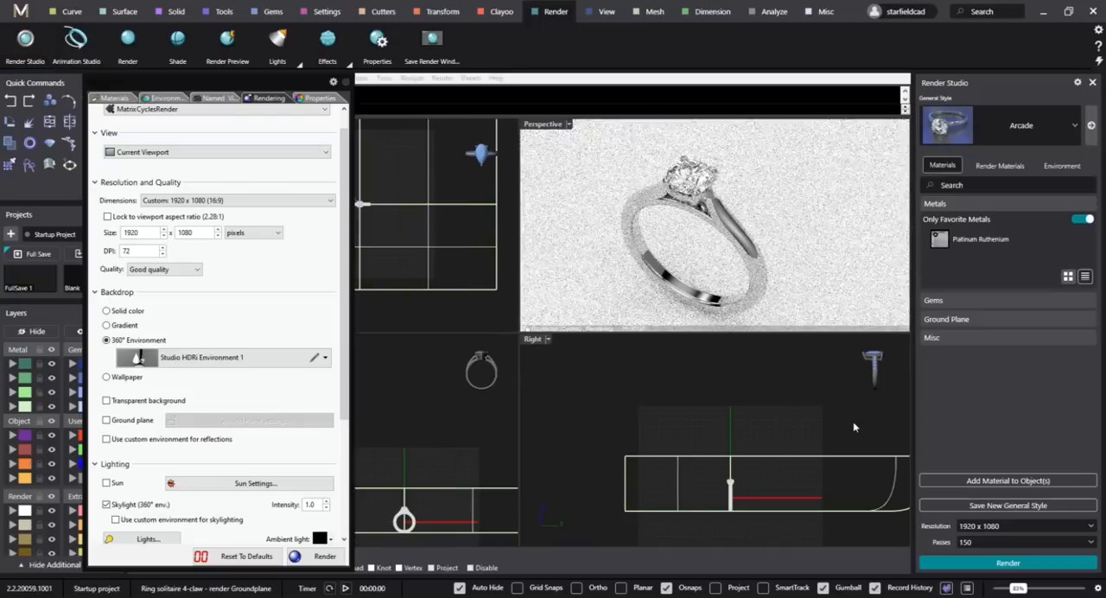
click(986, 543)
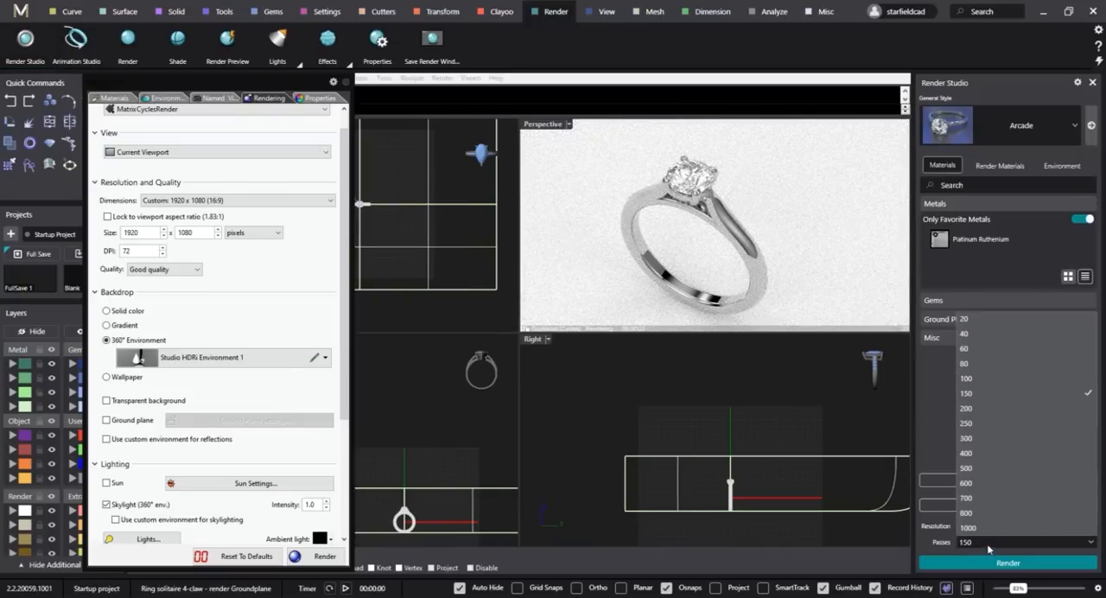
click(984, 451)
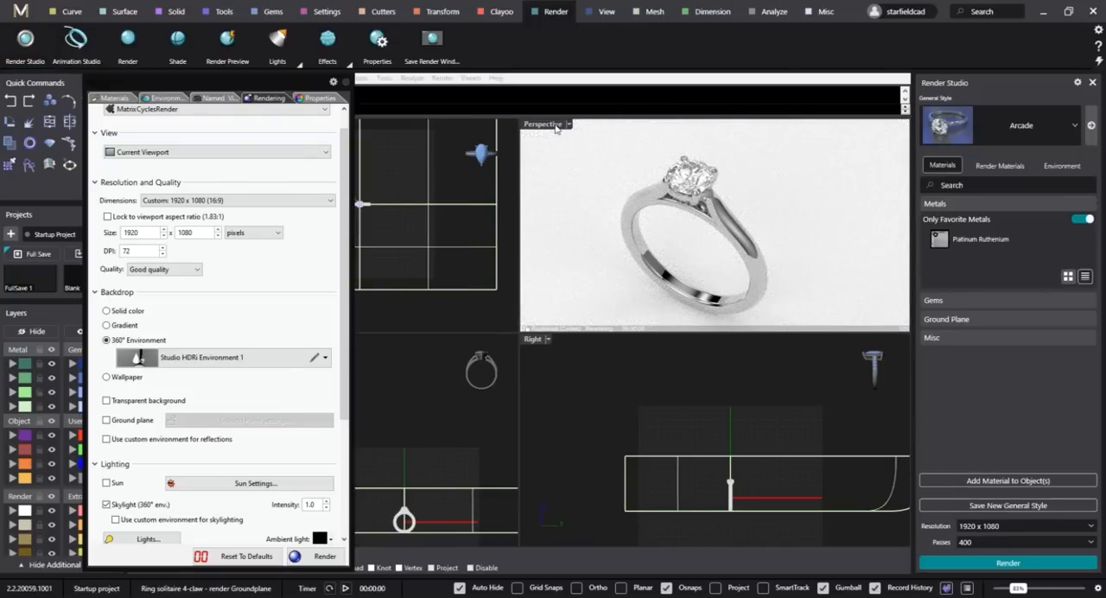
Run a test render of the Perspective view, check the whole ring in the render window and close it.
click(325, 557)
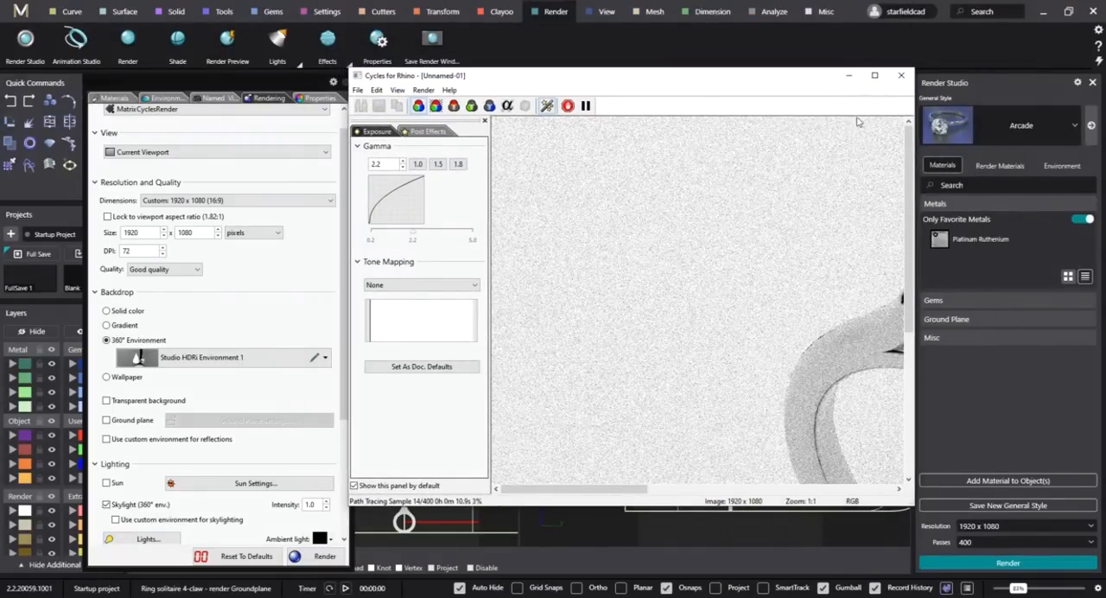
scroll(737, 334, down, 2)
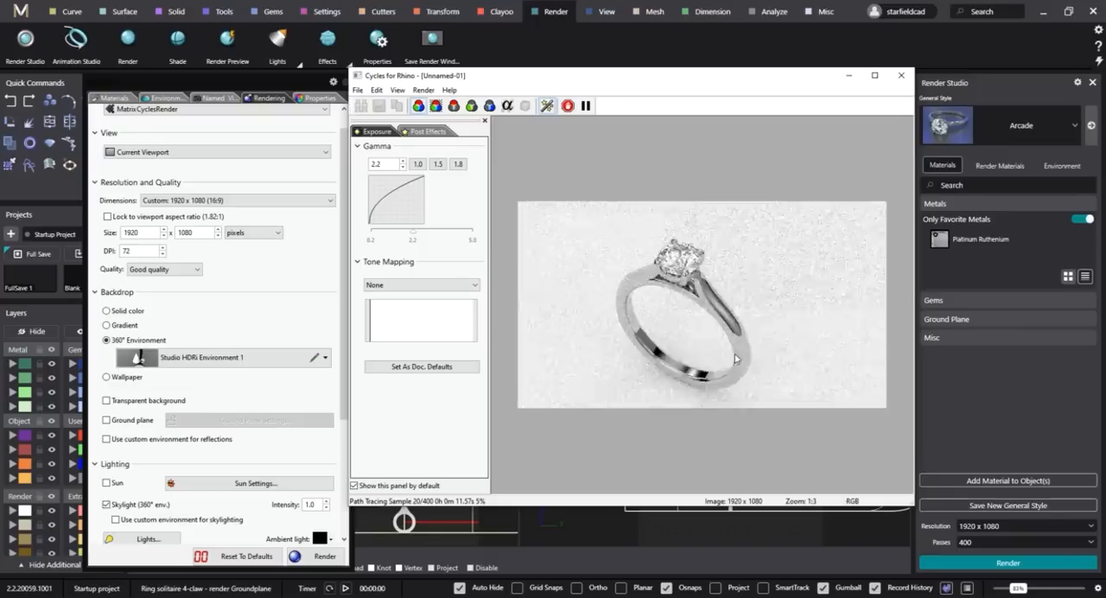
scroll(777, 287, up, 2)
click(901, 75)
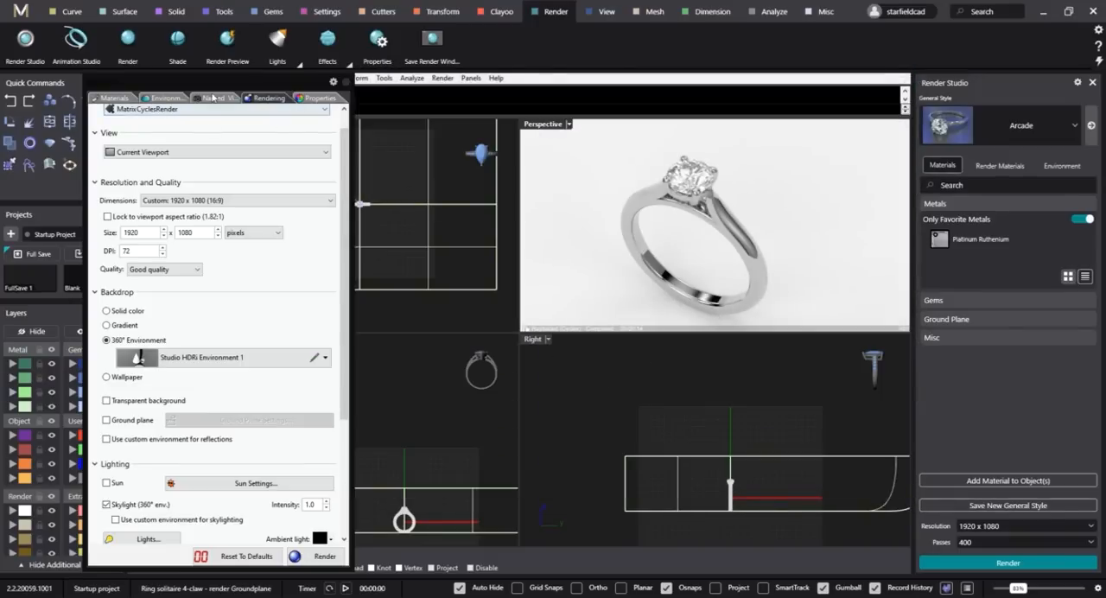
Switch the scene environment to Studio HDRi Environment 2 and set its intensity to 1.1.
scroll(237, 116, up, 1)
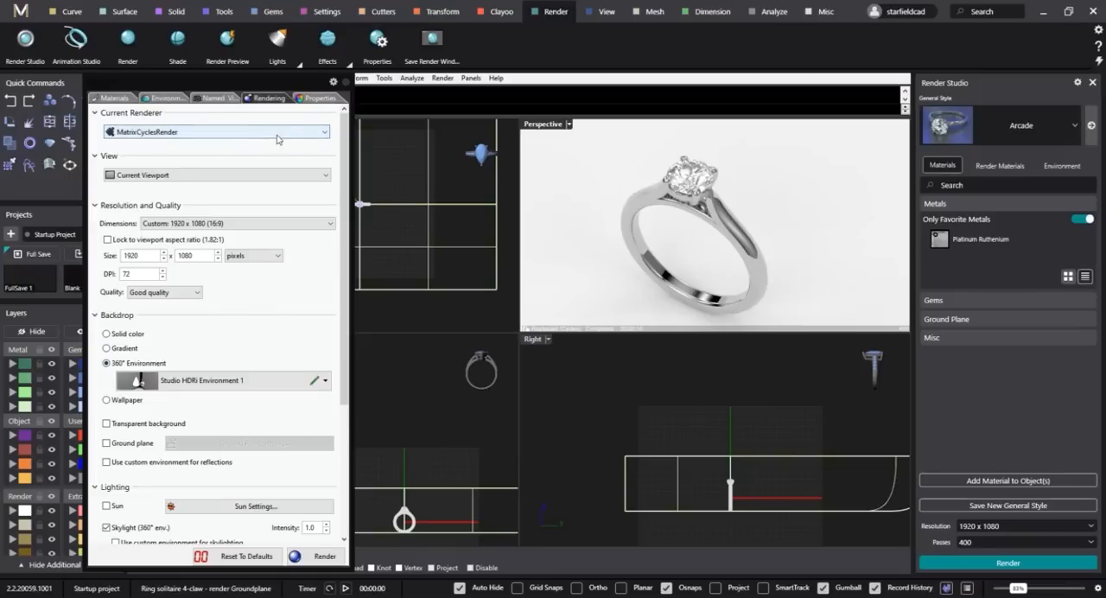
click(152, 99)
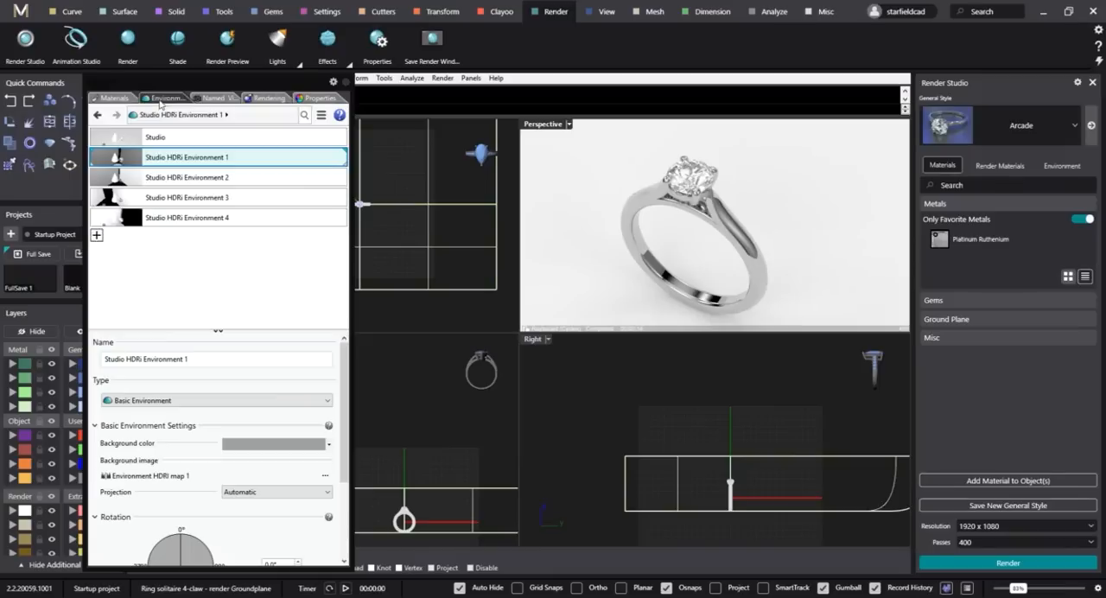
click(212, 178)
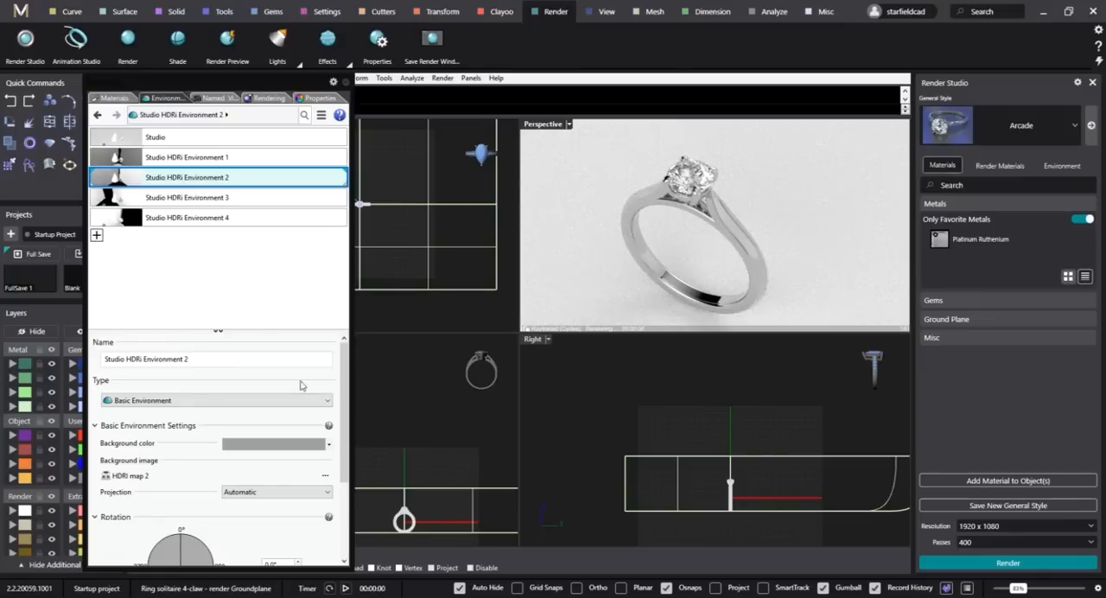
scroll(294, 398, down, 3)
click(159, 533)
drag(158, 536, 111, 549)
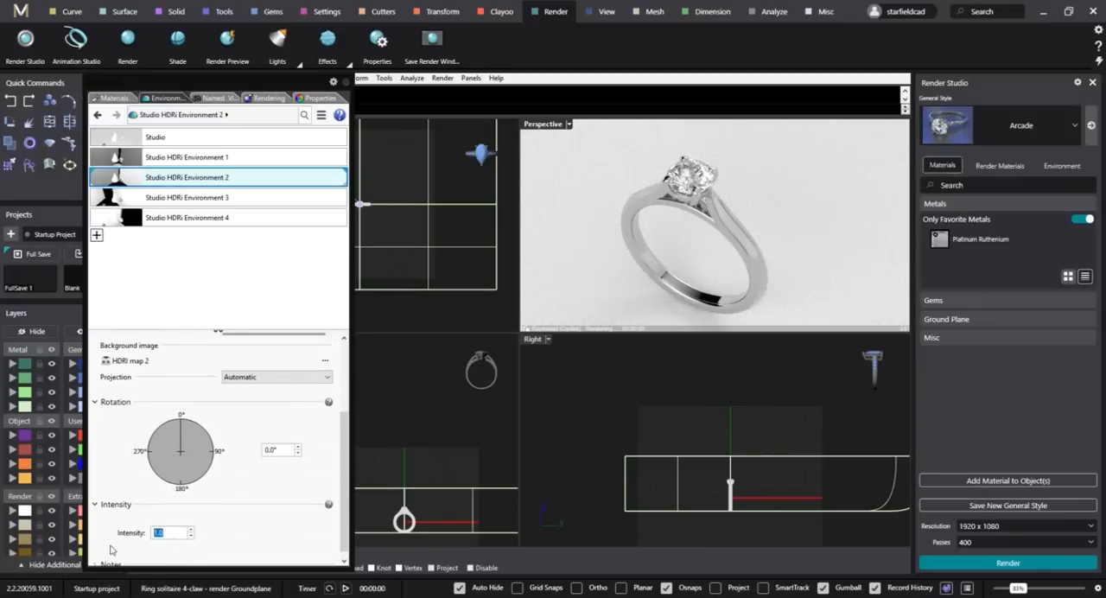
text(1.1)
key(Return)
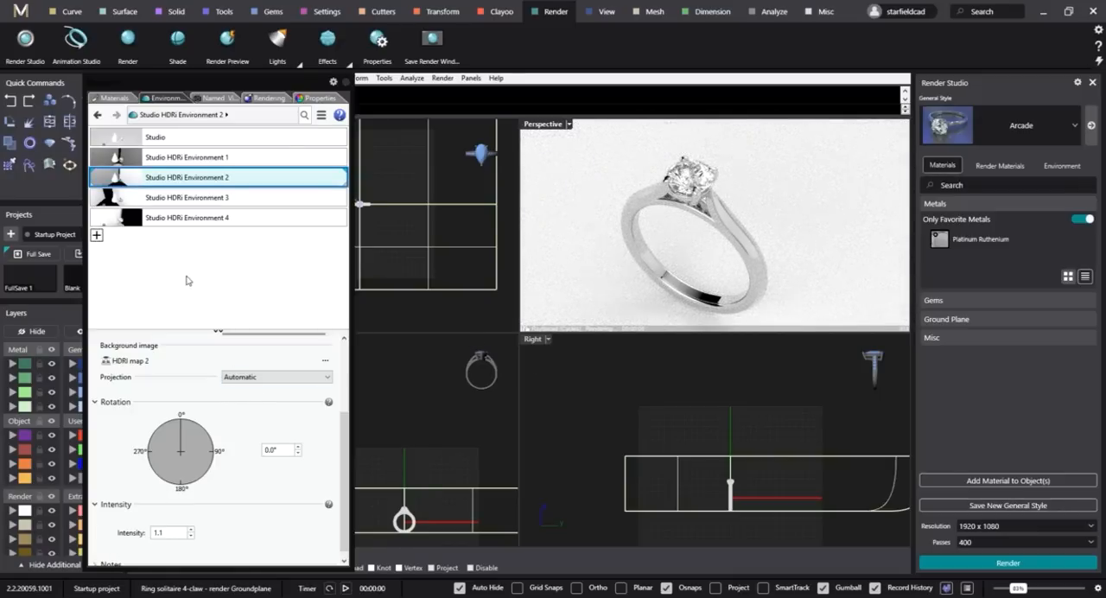
Render the Front 2 named view and save the image as the JPEG "4-claw solitaire - Front 400 2.1m".
click(217, 100)
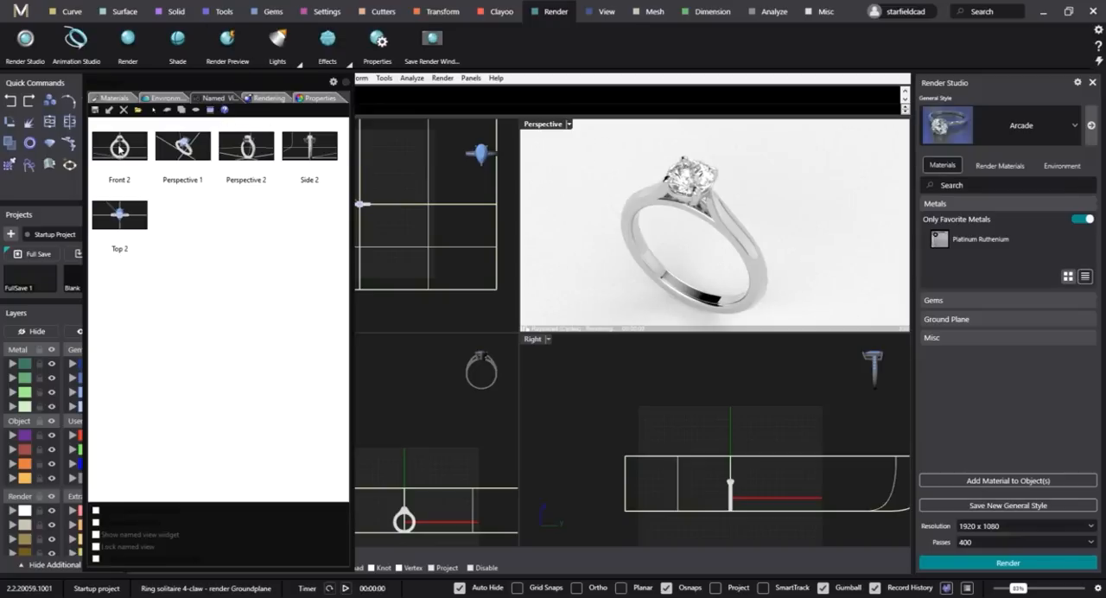
double_click(119, 147)
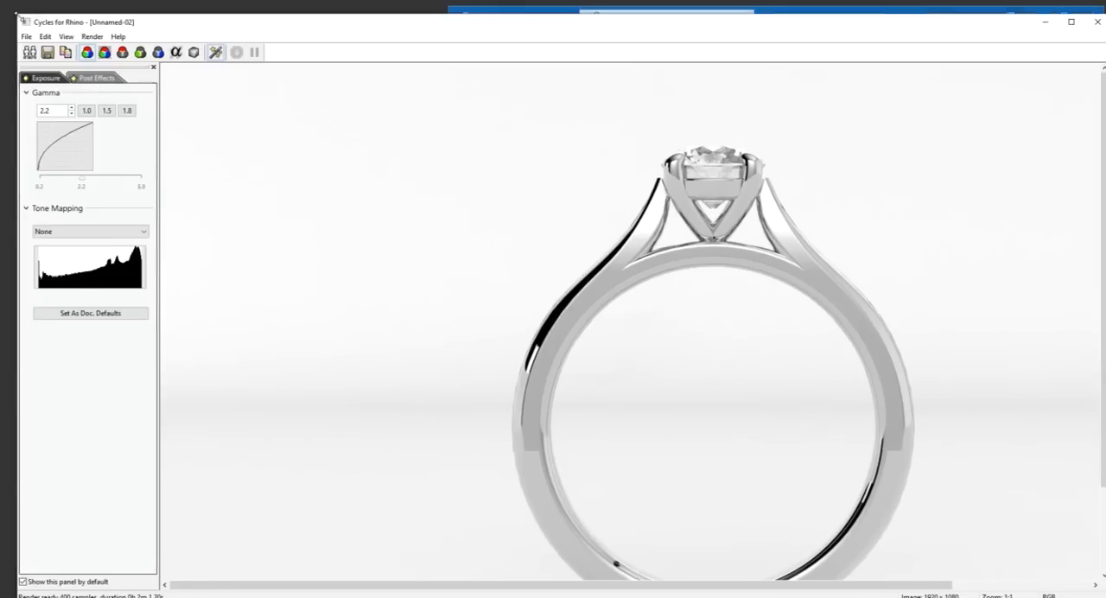
click(47, 55)
double_click(237, 127)
click(176, 135)
text(Front 400)
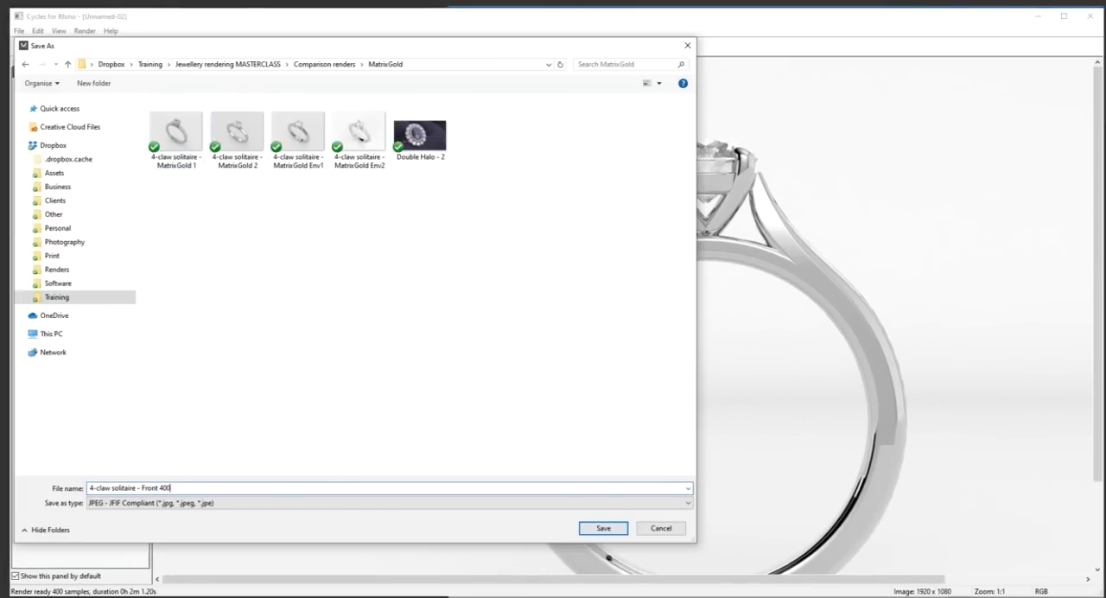
text( spp)
key(Return)
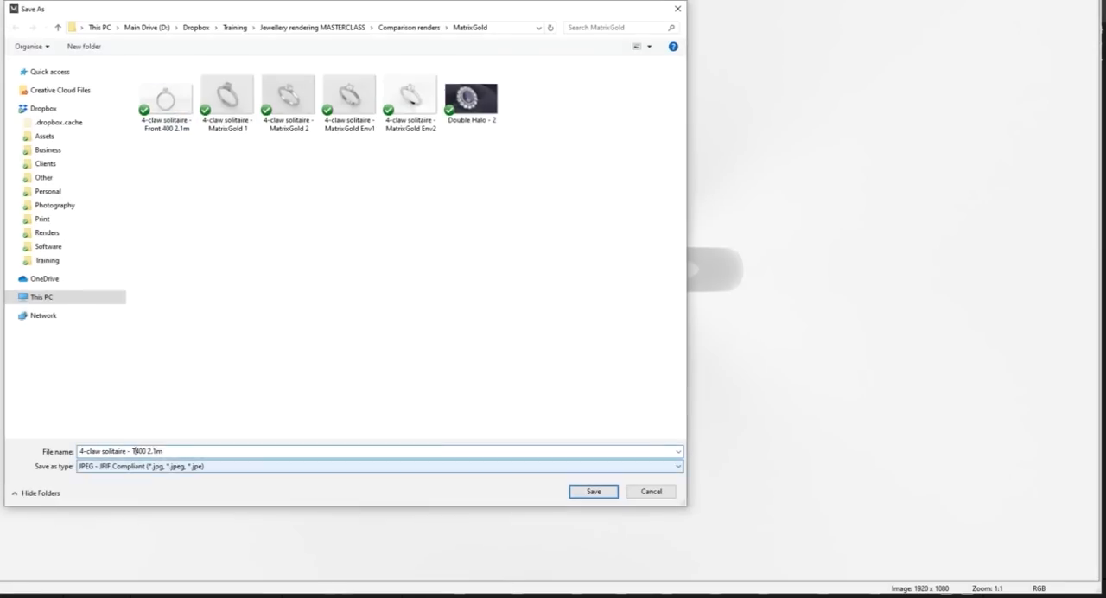
Save the top render as "4-claw solitaire - Top 400 1.55m" and the perspective render as "4-claw solitaire - Perspective 1 400 1.58m".
click(590, 489)
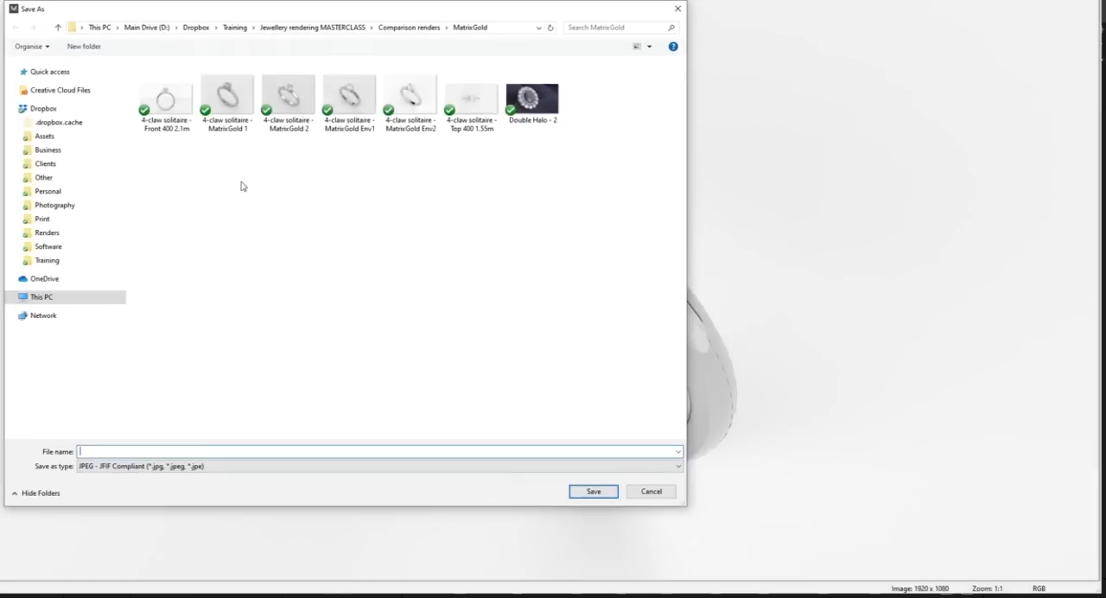
click(166, 102)
double_click(140, 451)
text(Perspective 1)
drag(195, 451, 186, 452)
text(1.58m)
key(Return)
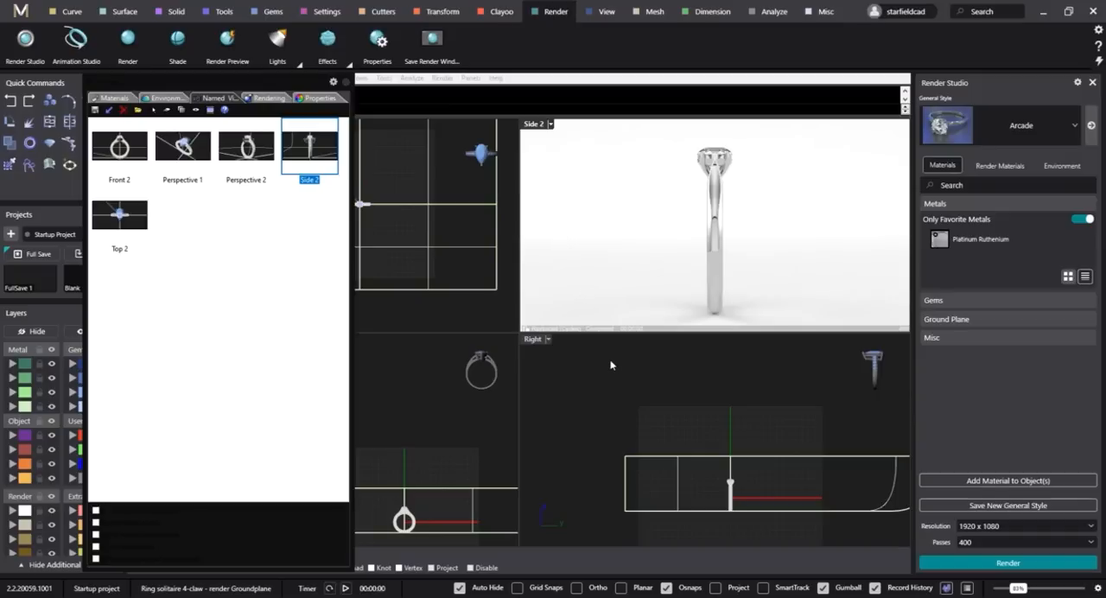
key(ctrl+a)
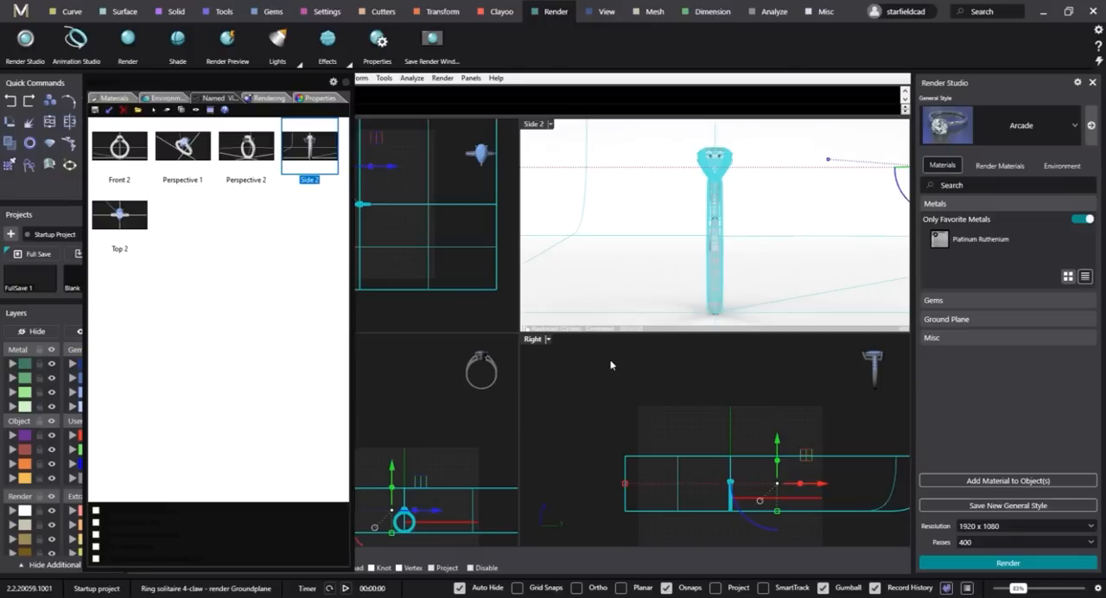
key(Escape)
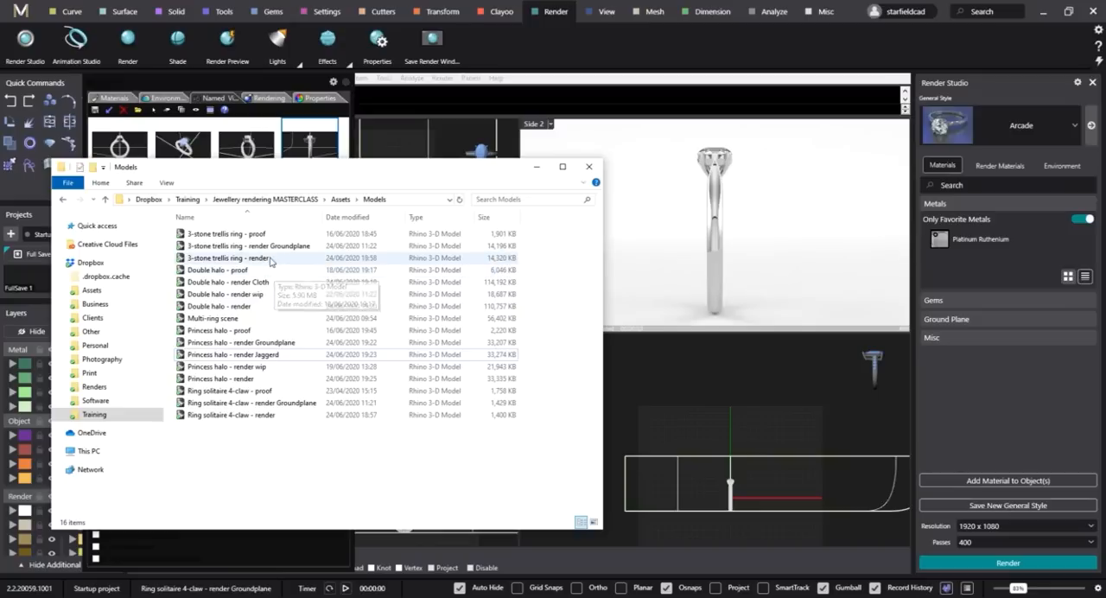
Open the model file "3-stone trellis ring - render Groundplane" without saving changes to the solitaire scene.
click(283, 246)
drag(286, 254, 482, 311)
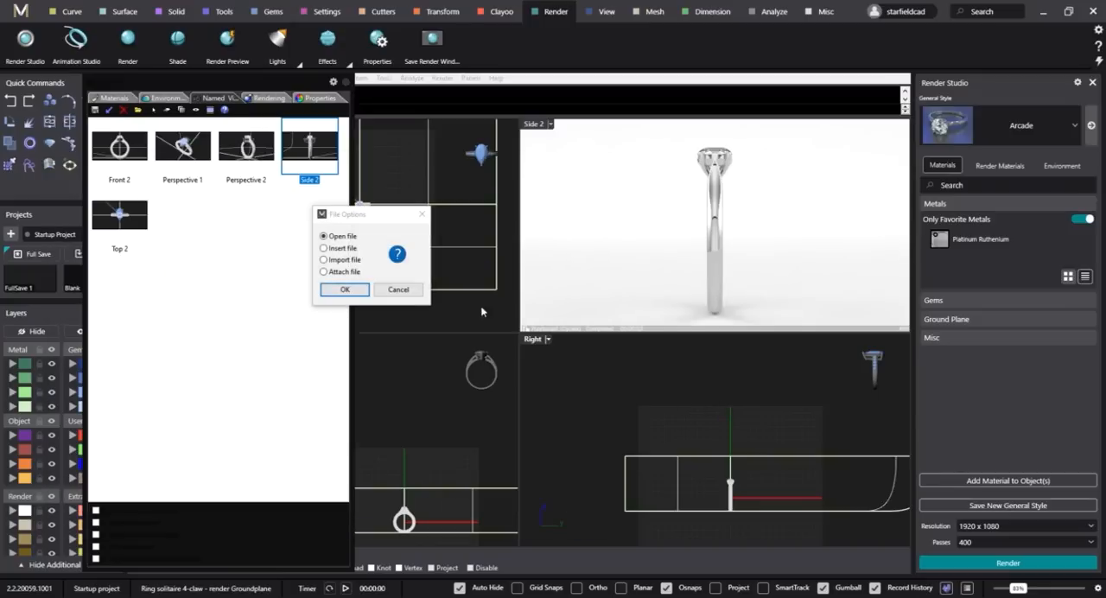
click(344, 288)
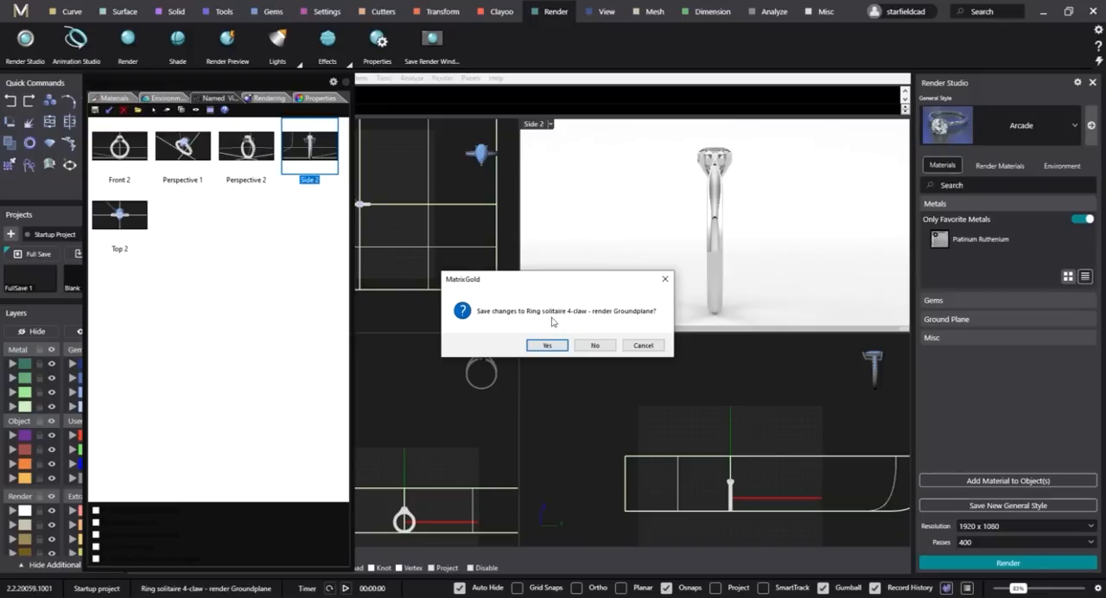
click(598, 345)
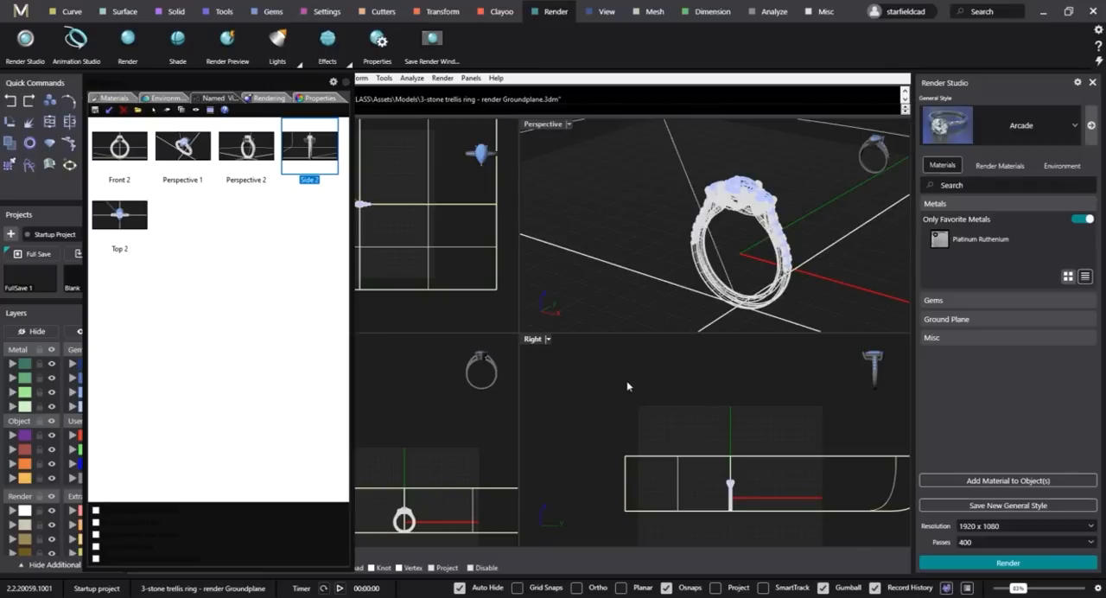
Import the Gem_Diamond, Metal_Rose, Metal_White and Metal_Yellow materials from the masterclass folder Assets > Materials > Cycles.
click(542, 129)
click(743, 413)
click(111, 98)
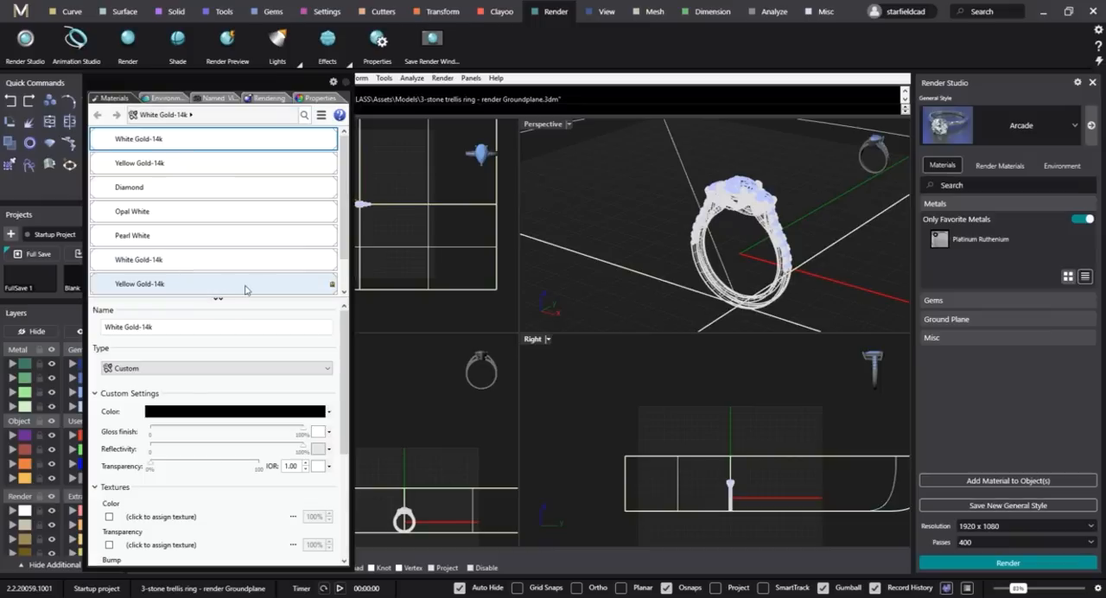
scroll(234, 262, down, 2)
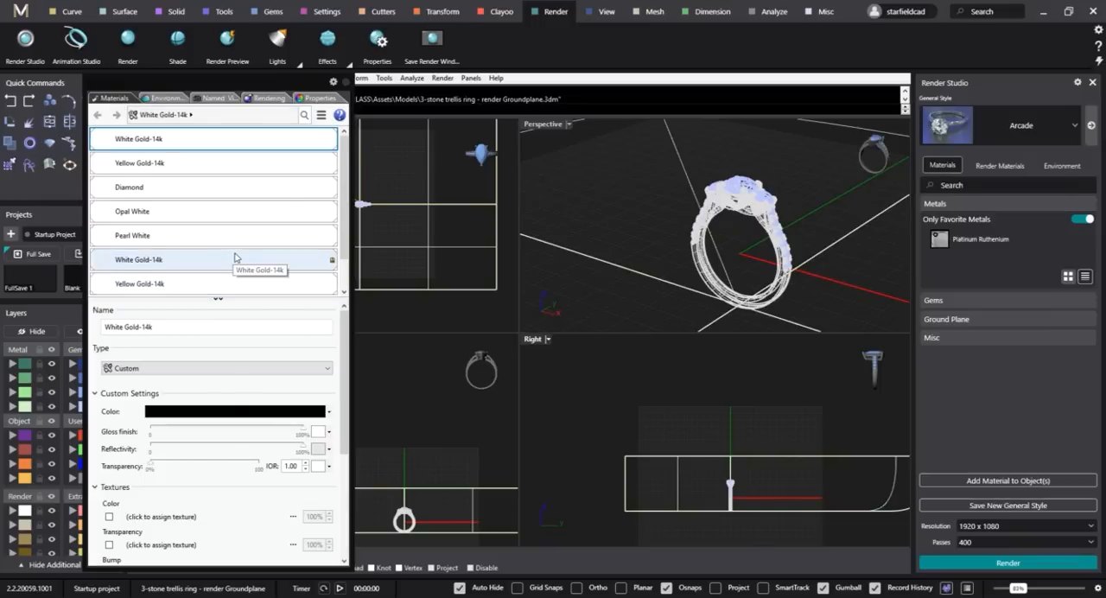
click(97, 288)
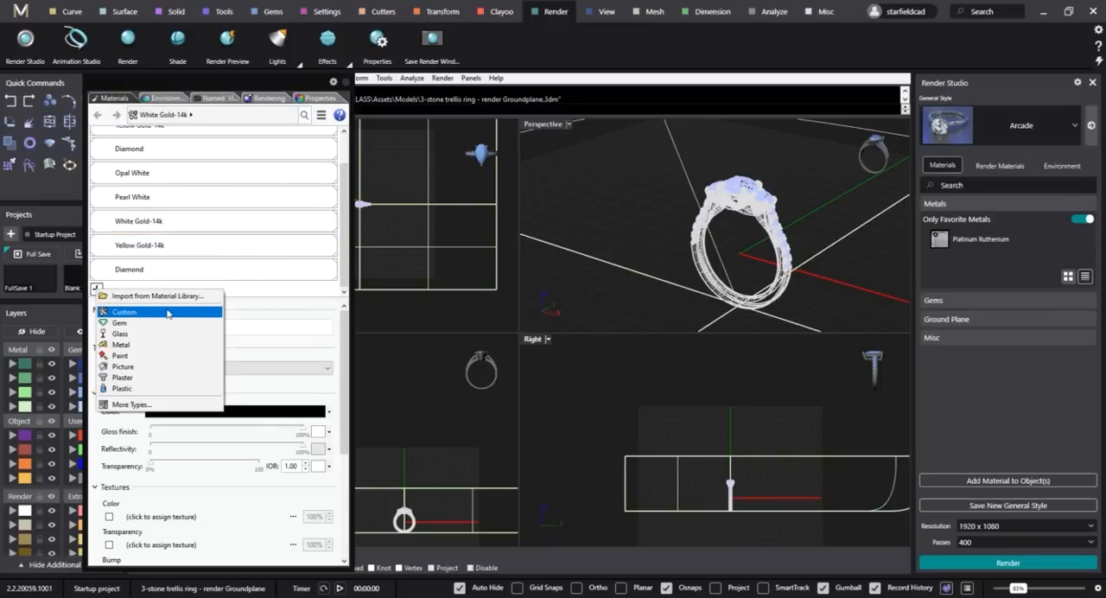
click(160, 296)
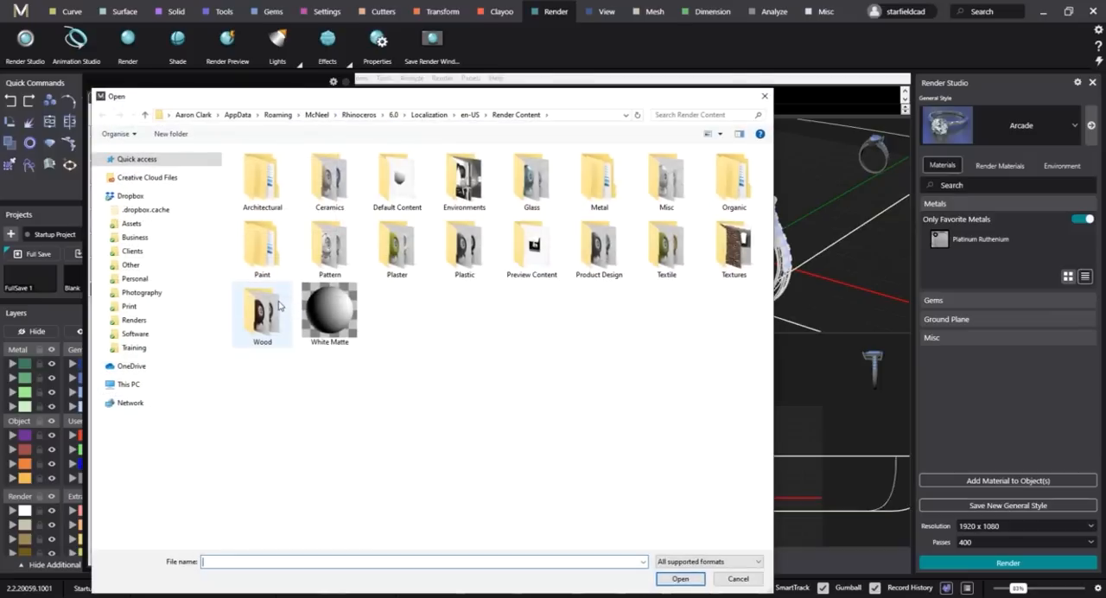
click(134, 344)
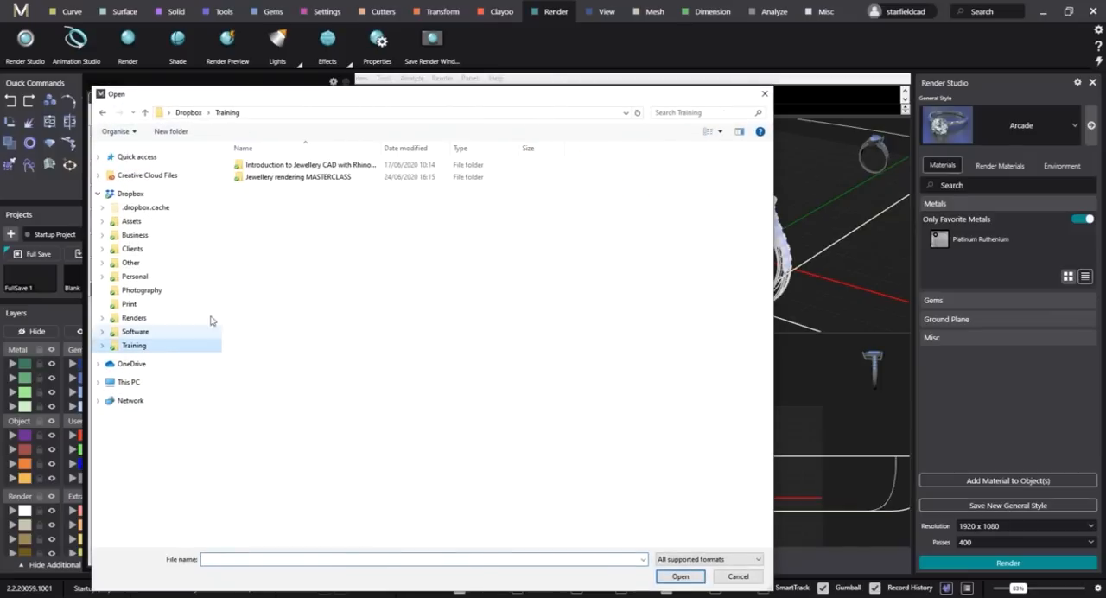
double_click(298, 180)
double_click(264, 177)
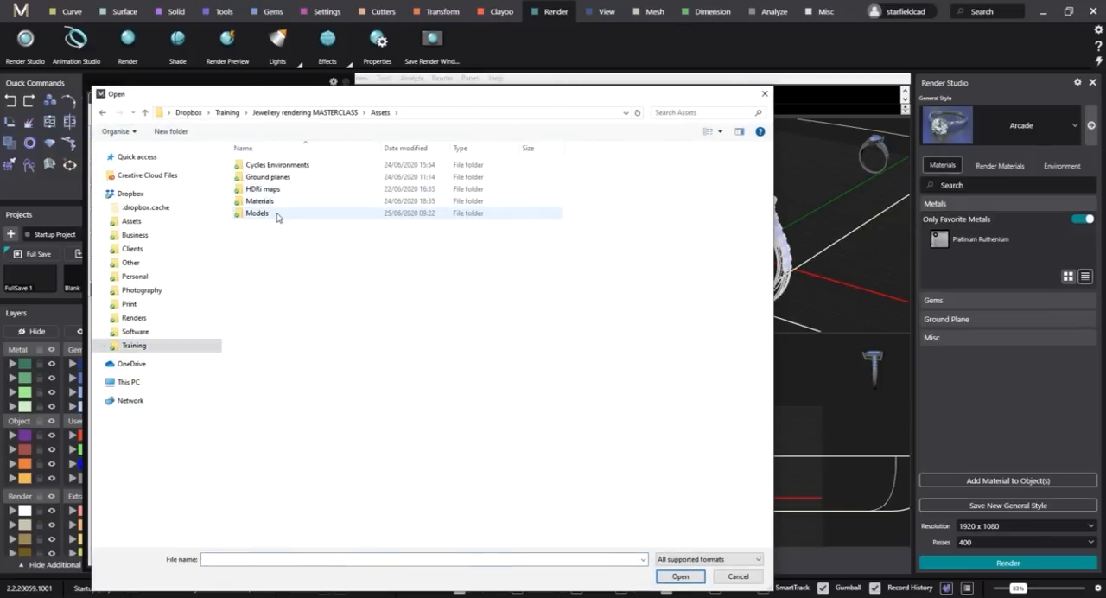
double_click(261, 202)
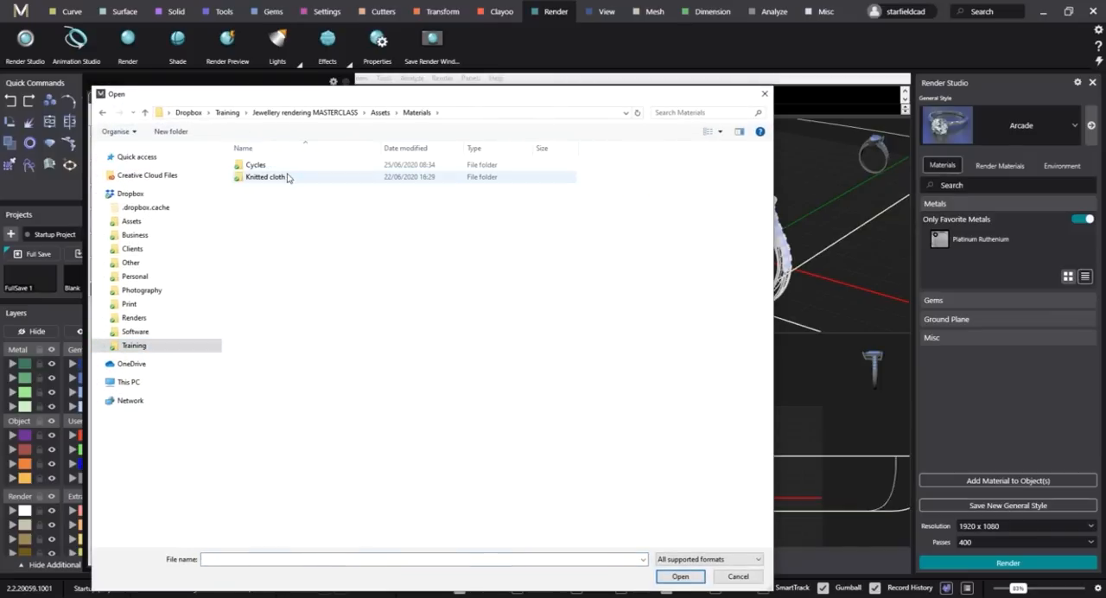
double_click(281, 165)
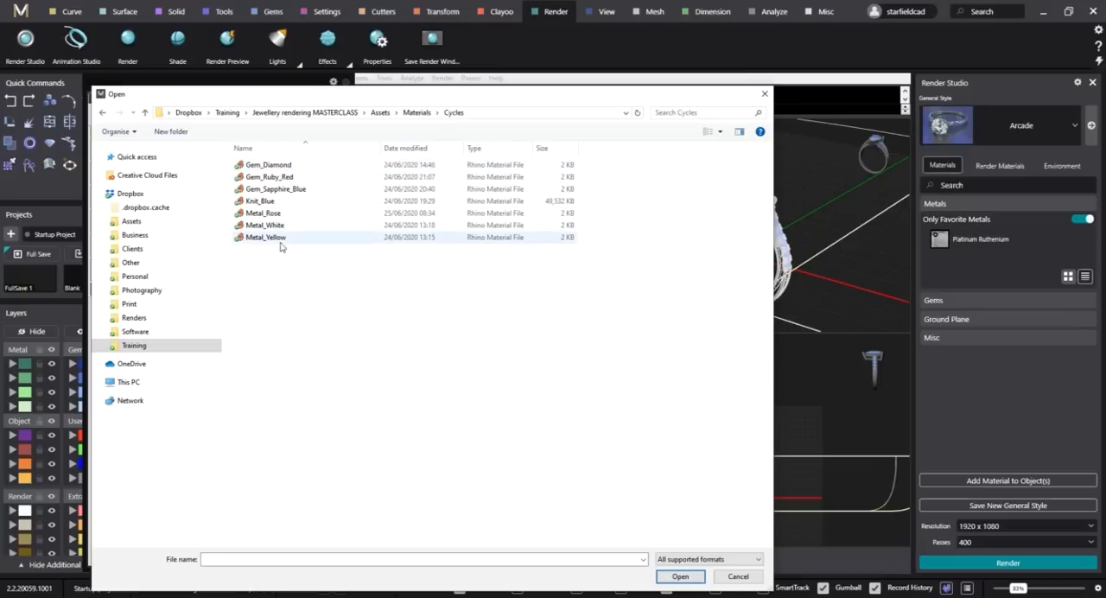
drag(303, 253, 274, 211)
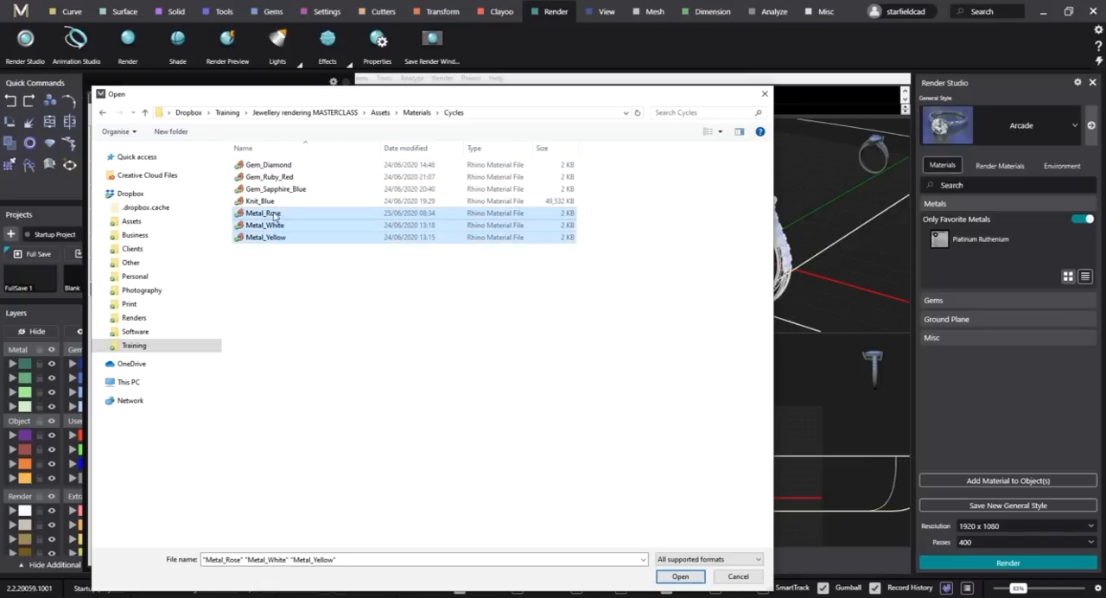
ctrl+click(284, 165)
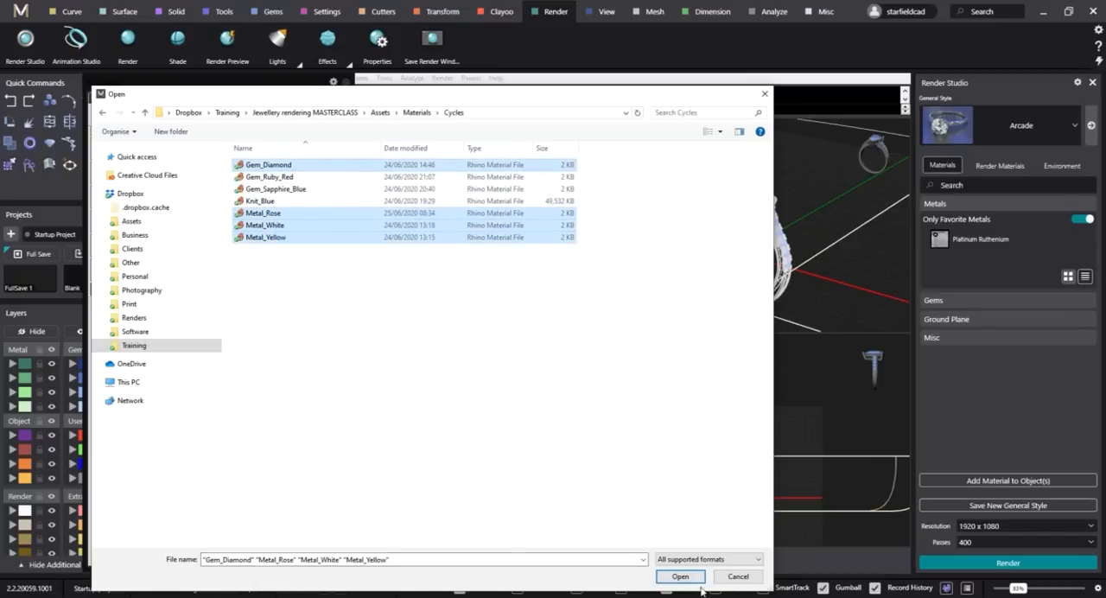
click(681, 576)
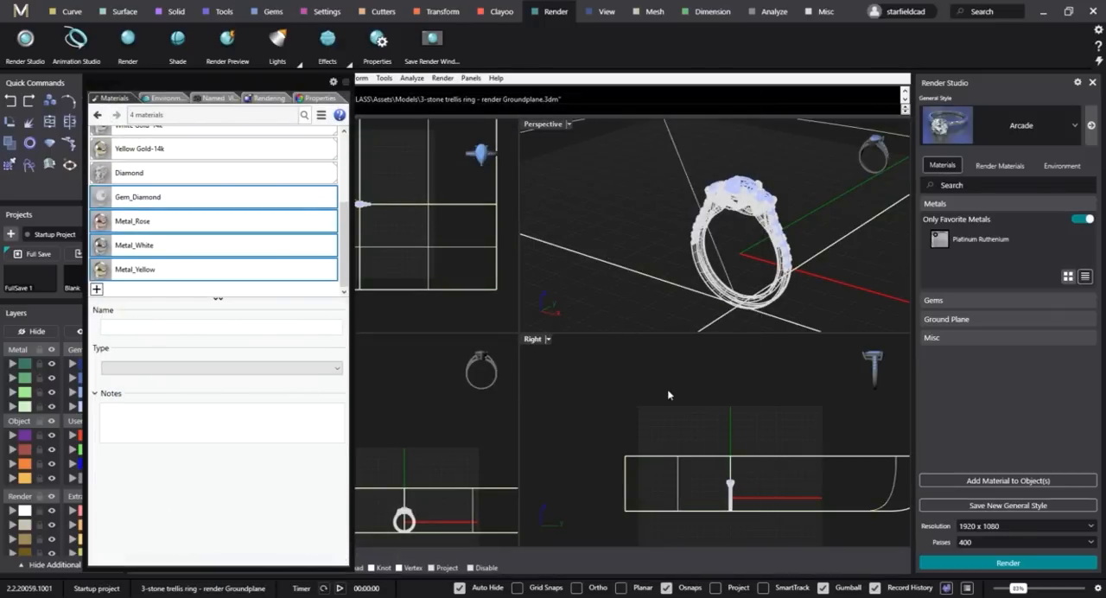
Create a Paint material with its glossiness at fully matte and select the curved backdrop surface around the trellis ring.
click(97, 289)
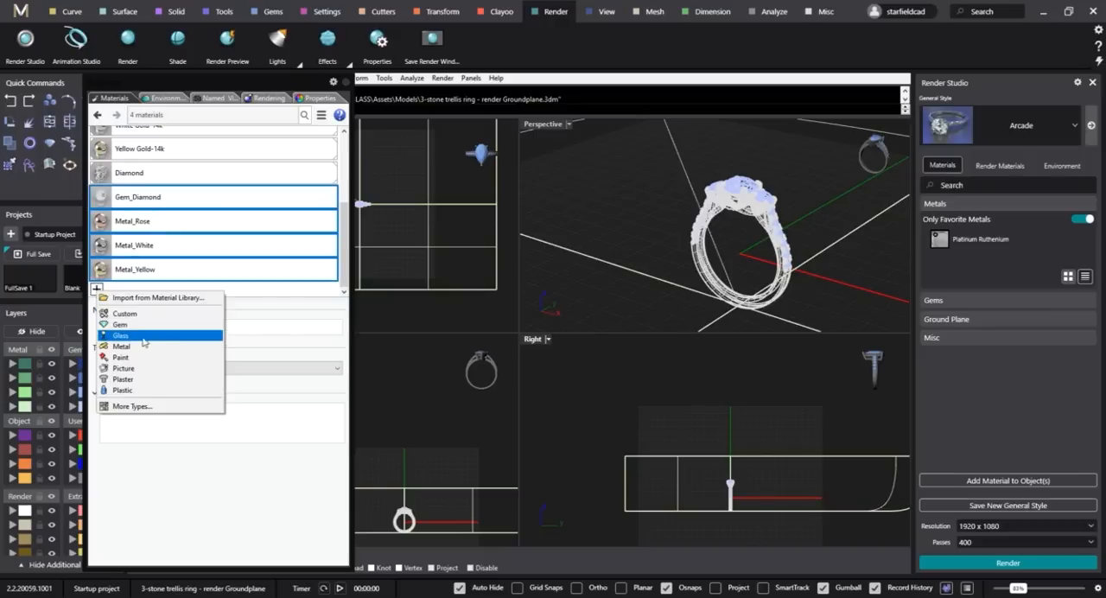
click(137, 358)
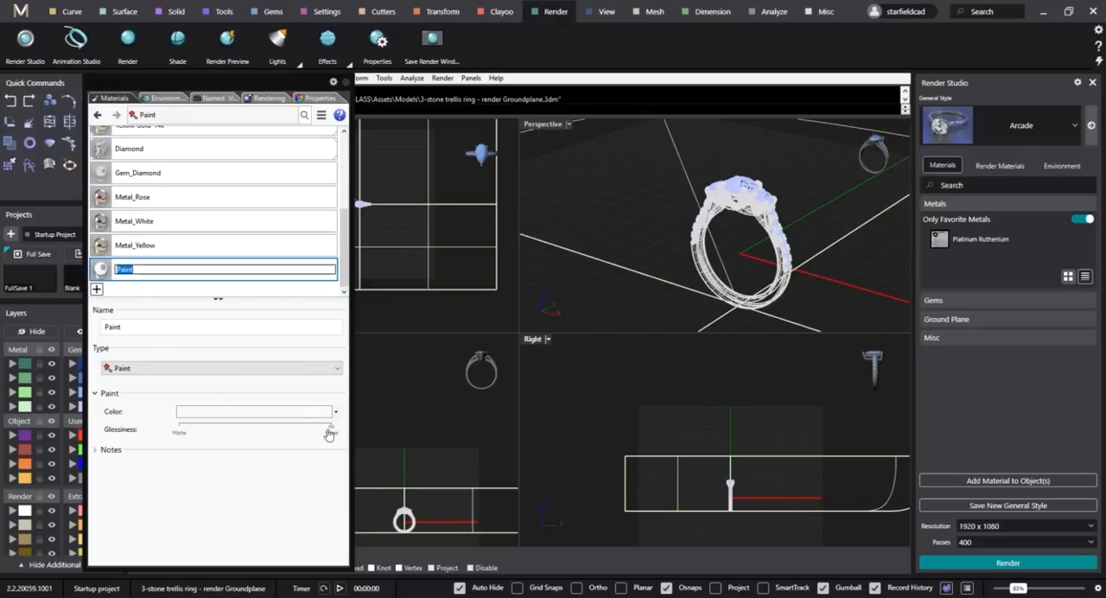
drag(332, 430, 156, 433)
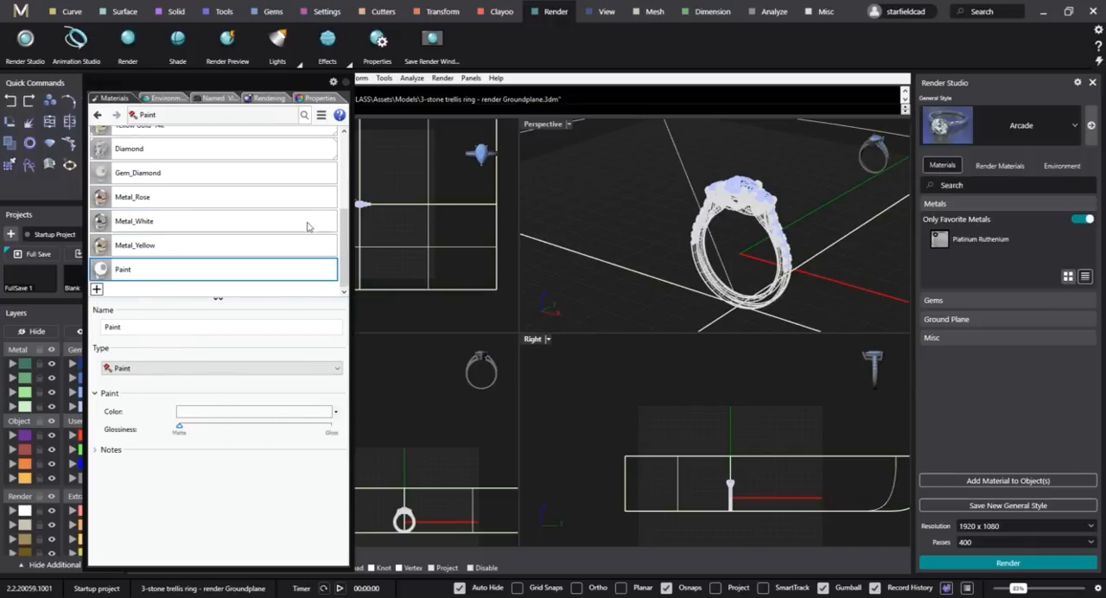
click(571, 247)
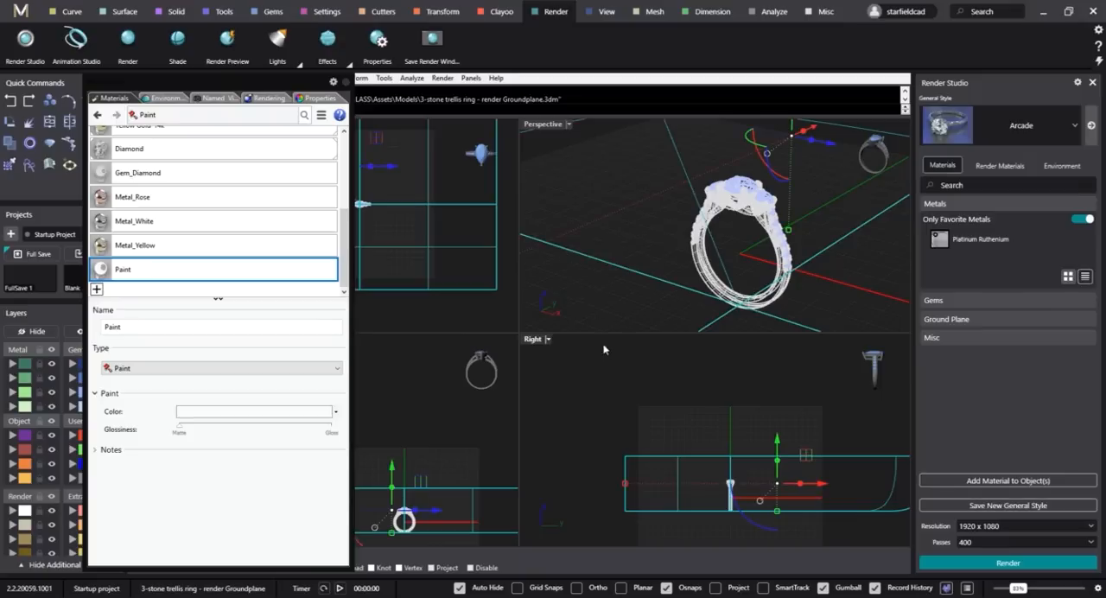
Turn off the ground plane in the rendering settings and deselect the backdrop surface.
click(265, 98)
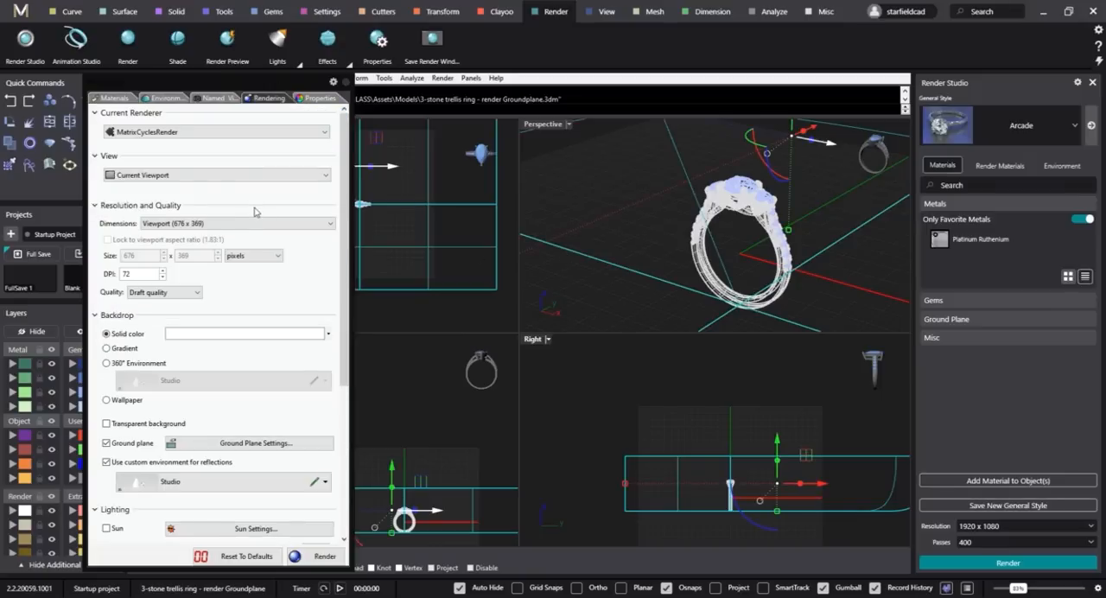
scroll(255, 212, down, 1)
click(106, 398)
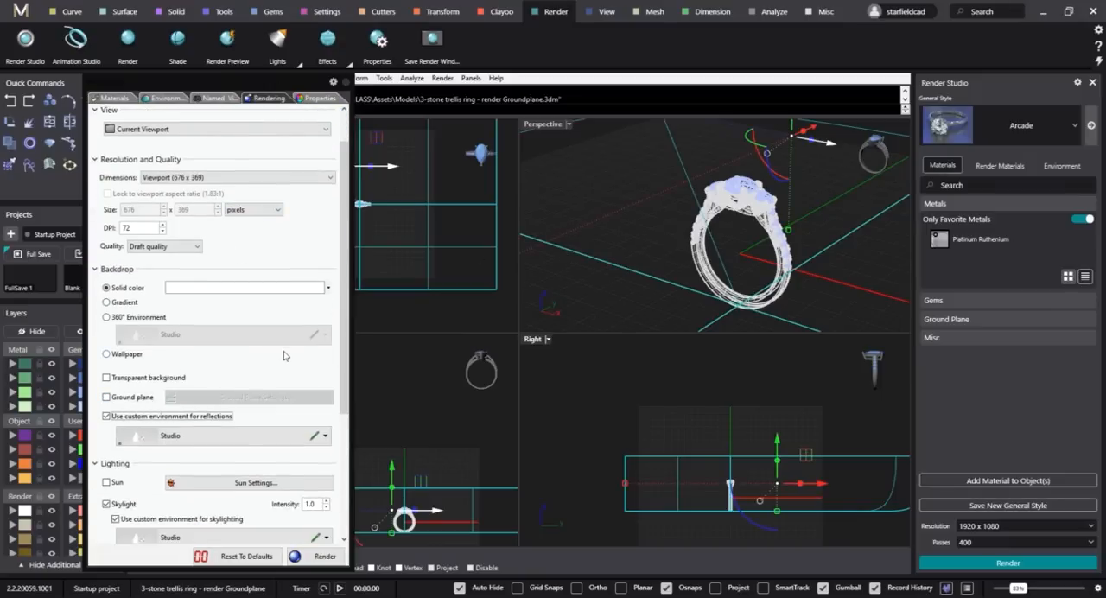
scroll(285, 355, up, 1)
click(722, 391)
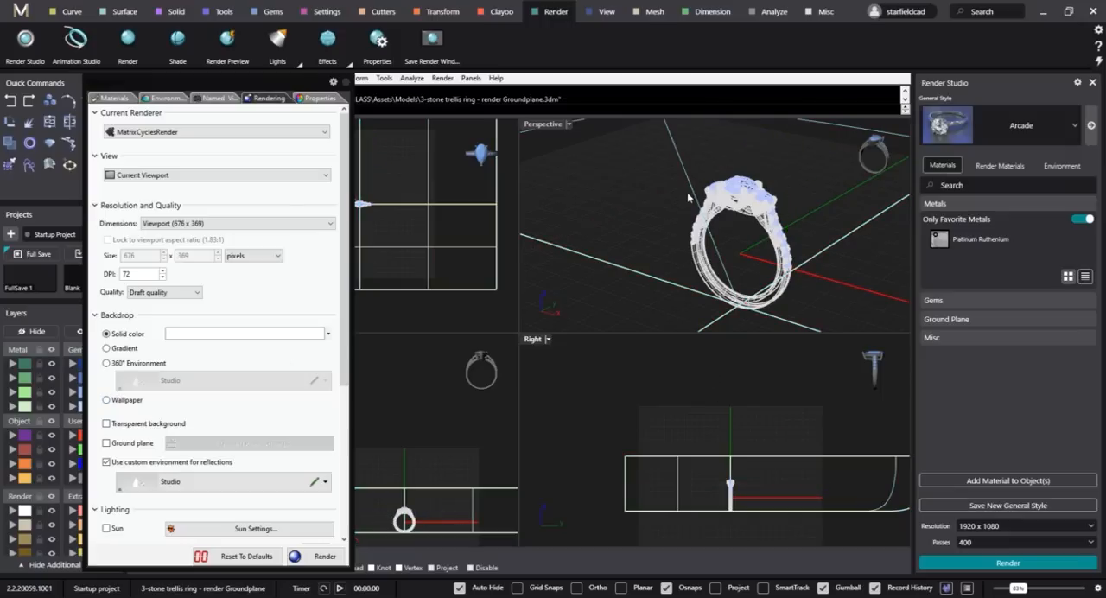
Select the whole trellis ring without the backdrop and assign the Metal_Yellow material to it.
drag(692, 403, 768, 529)
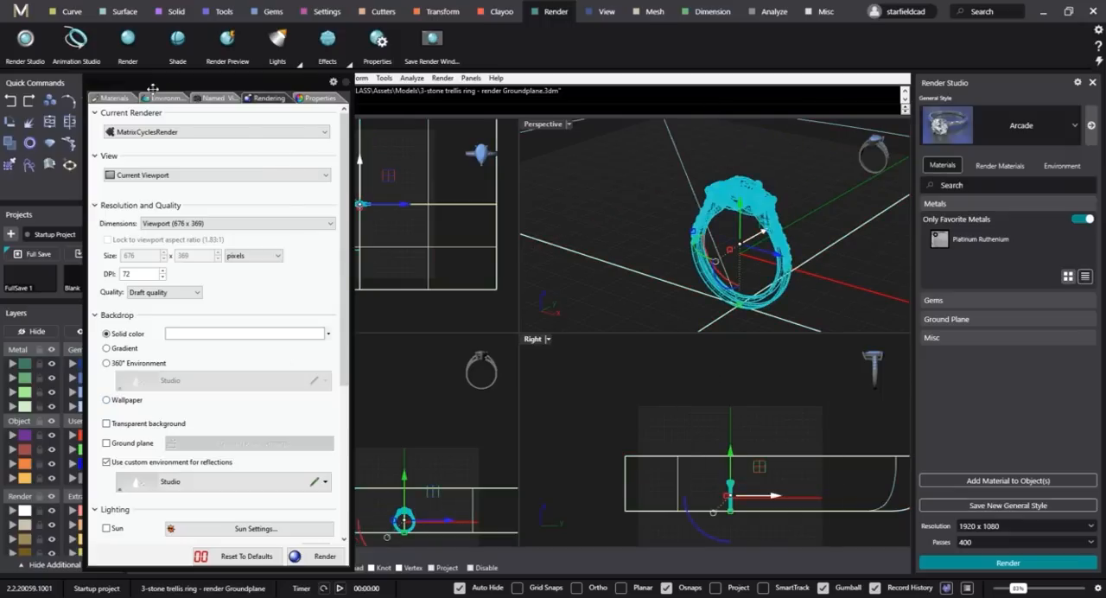
click(115, 98)
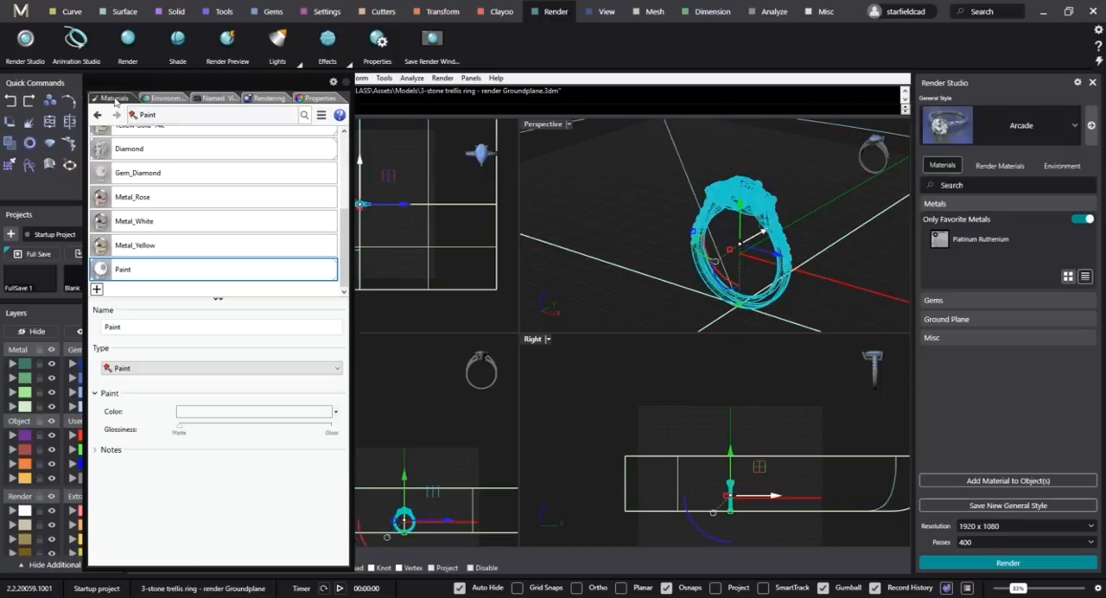
right_click(161, 248)
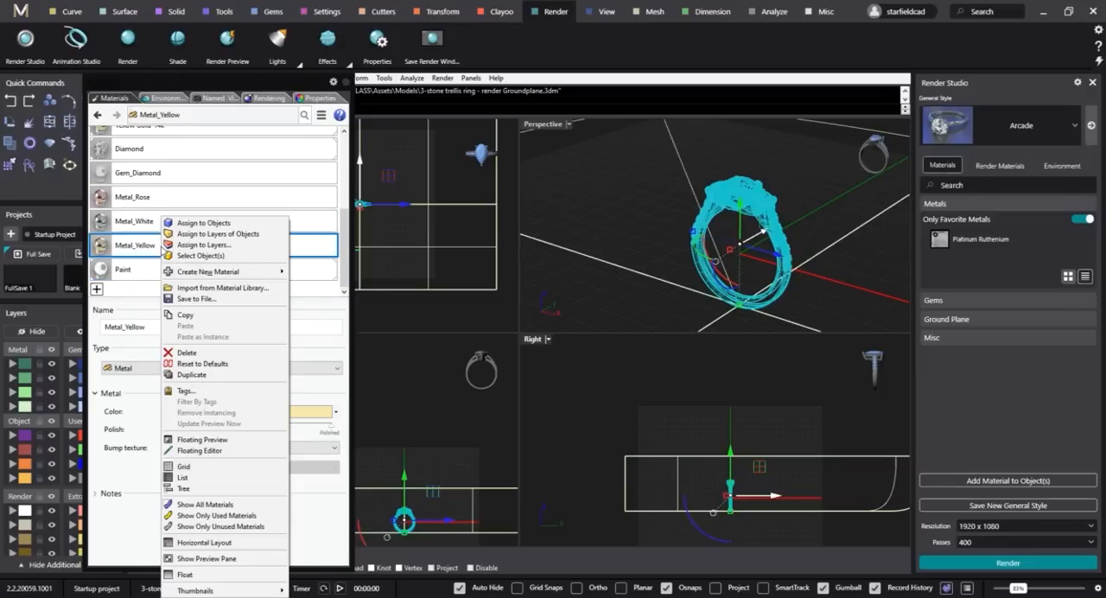
click(200, 223)
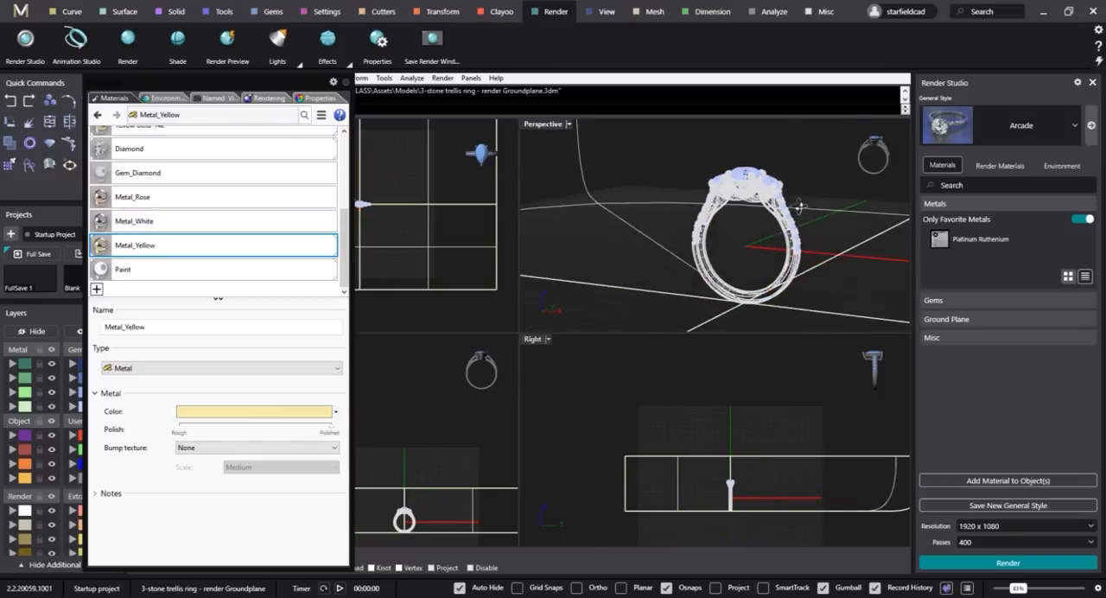
Set the Perspective viewport to the Rendered display mode to preview the ring's materials.
scroll(800, 206, up, 10)
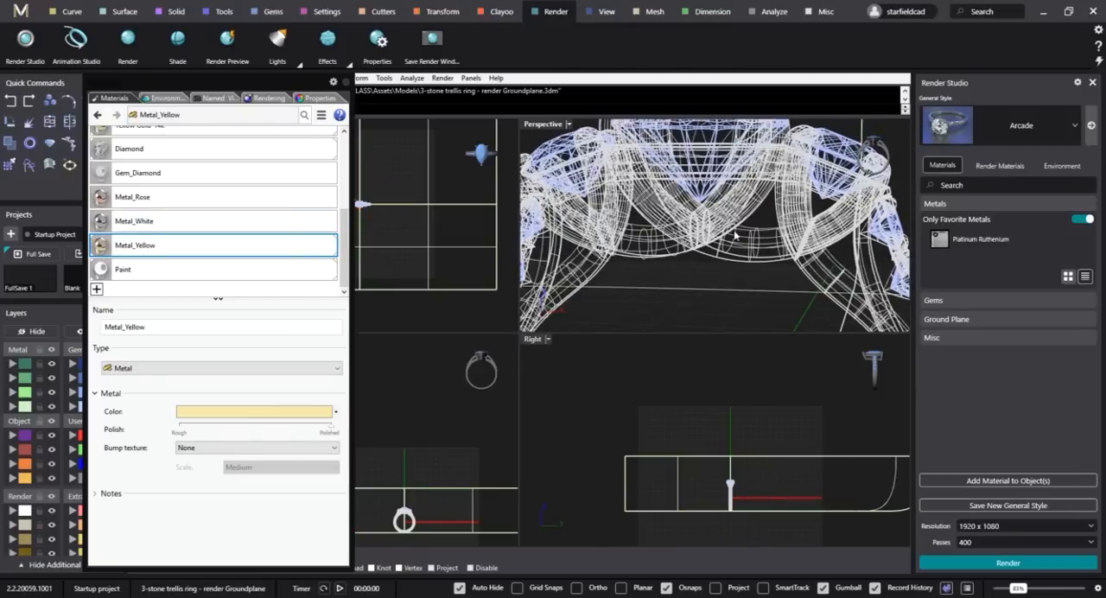
click(571, 125)
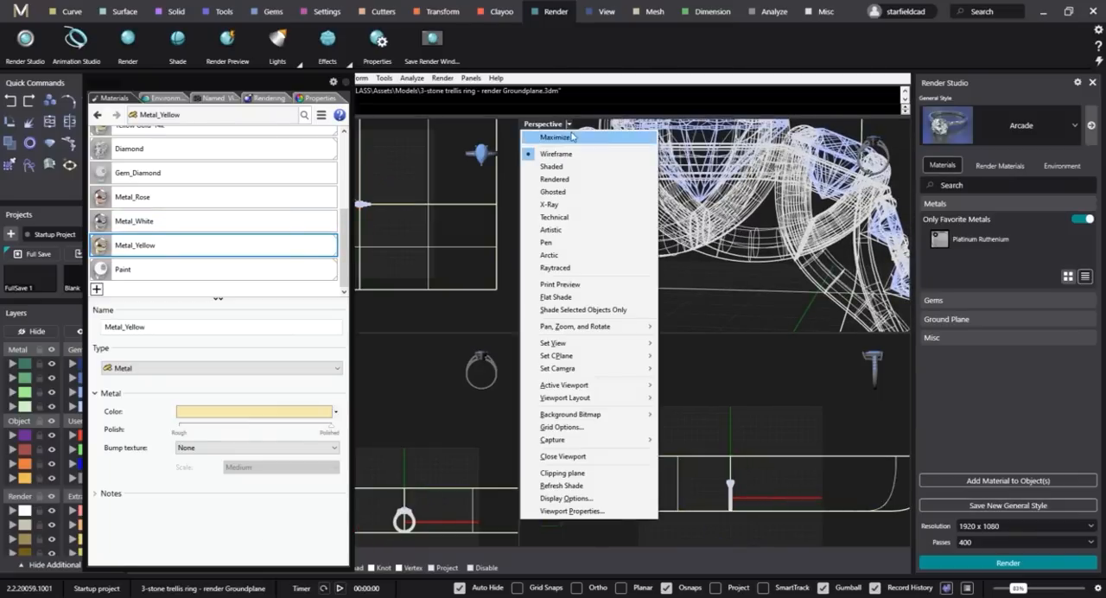
click(566, 183)
scroll(752, 220, down, 4)
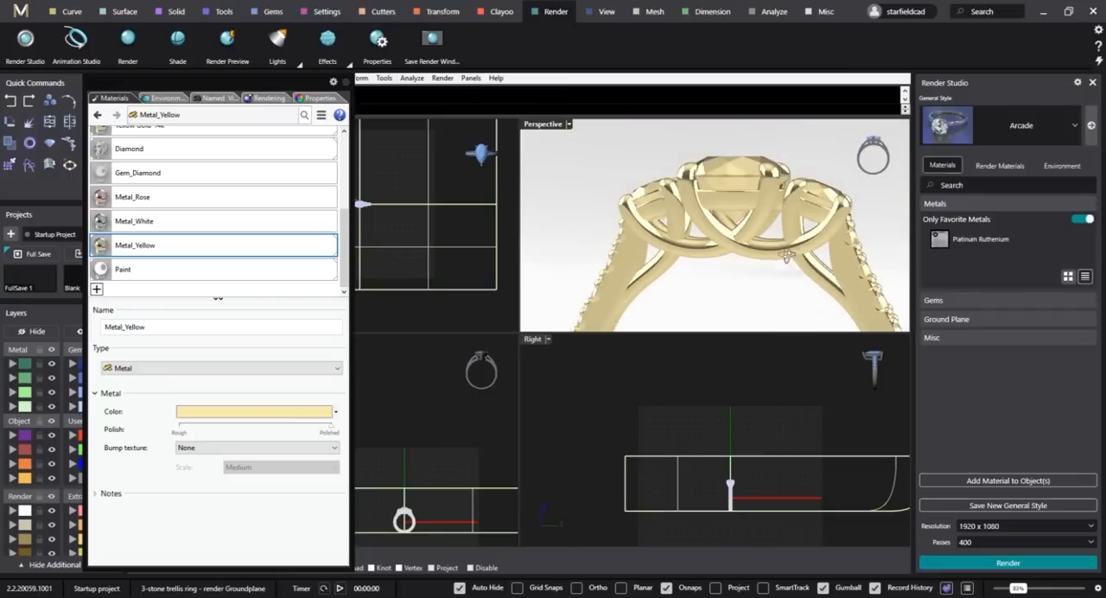
Select the trellis head parts that hold the three main stones and assign the Metal_White material to them.
scroll(767, 226, up, 4)
right_drag(752, 220, 880, 279)
click(770, 232)
shift+click(770, 218)
shift+click(756, 220)
shift+click(681, 269)
shift+click(633, 230)
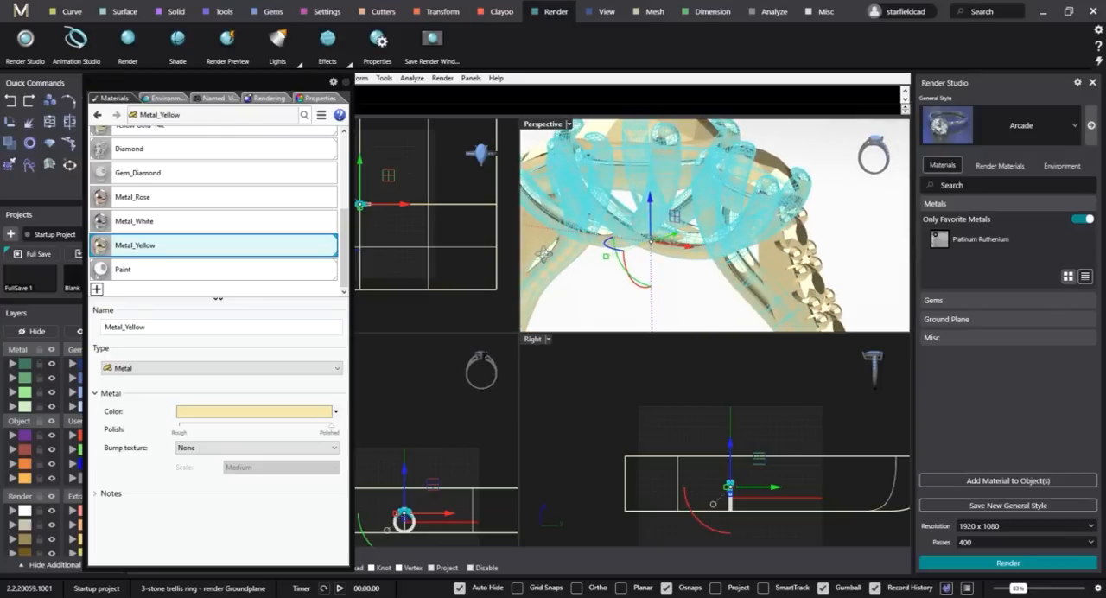
right_click(160, 223)
click(222, 224)
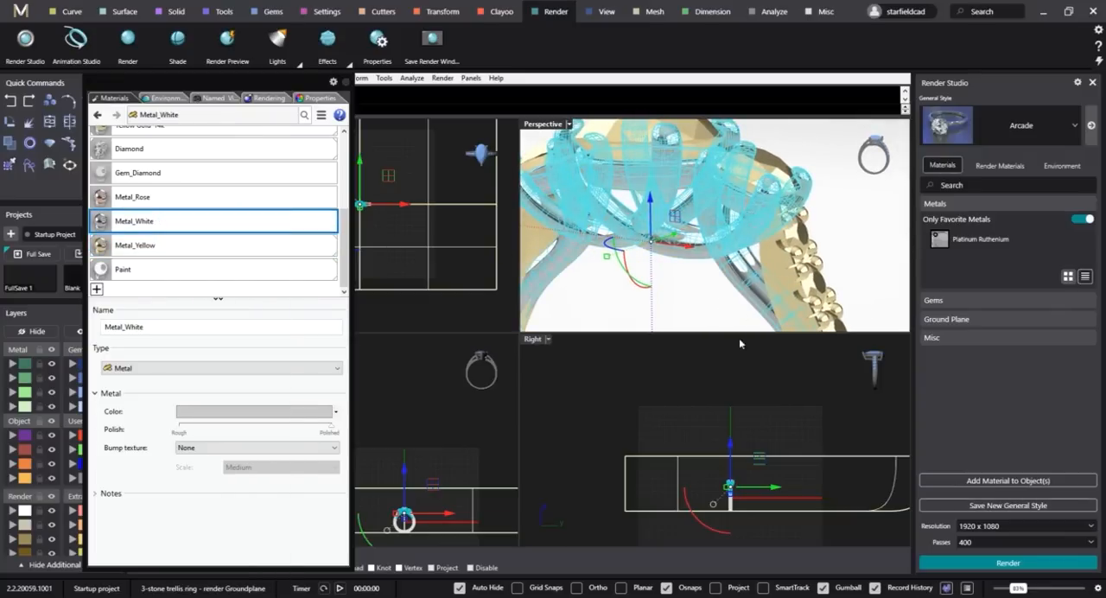
Select the group of all the ring's gems and assign the Gem_Diamond material to it.
click(740, 344)
right_drag(745, 268, 721, 212)
scroll(812, 225, down, 2)
click(721, 209)
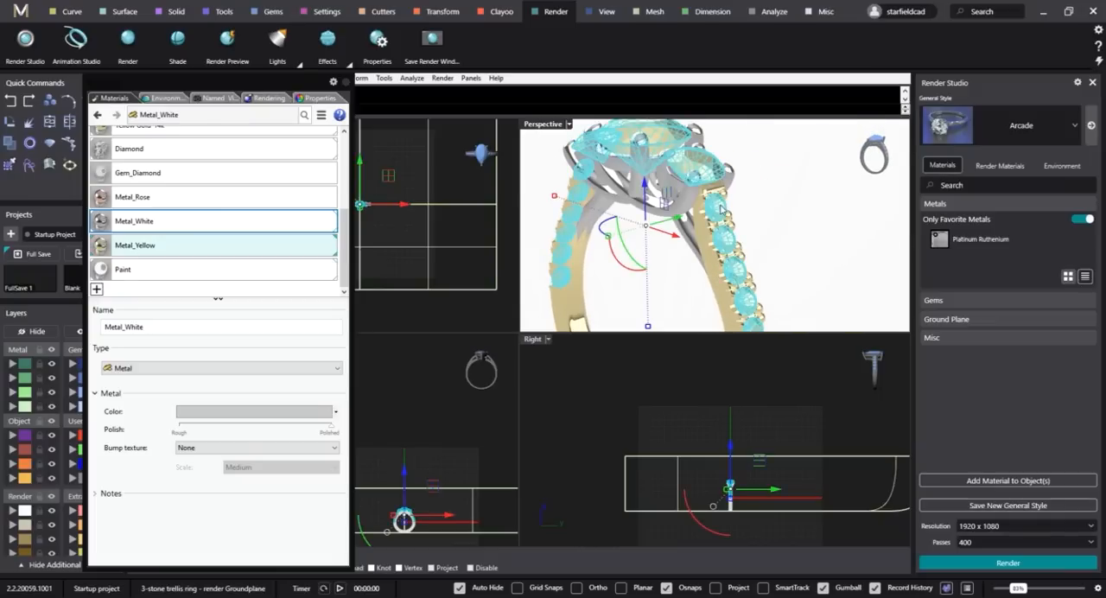
scroll(721, 210, down, 3)
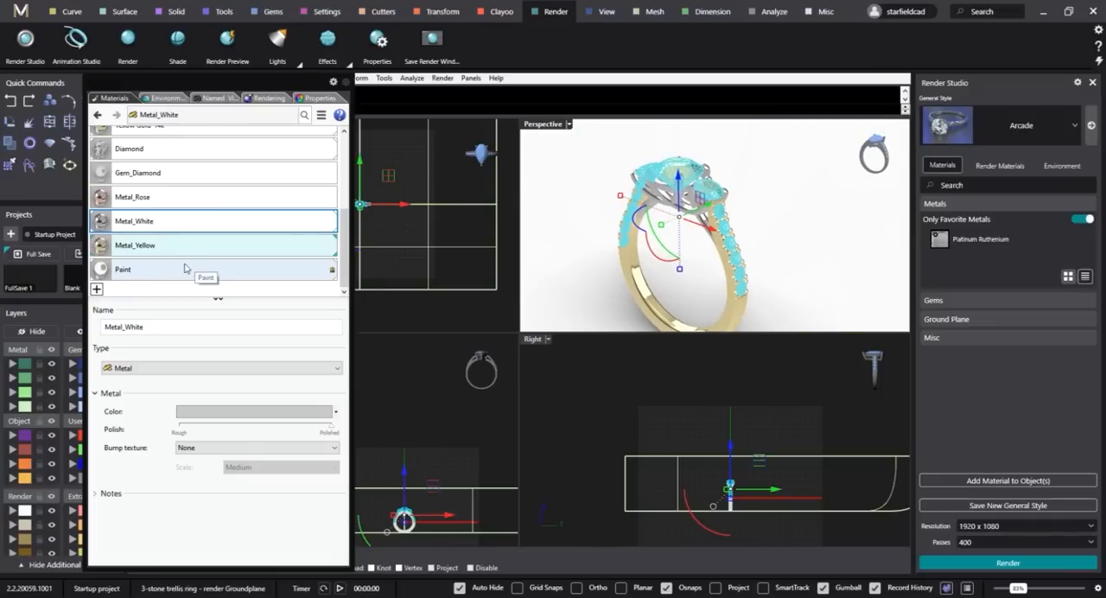
click(151, 173)
right_click(148, 178)
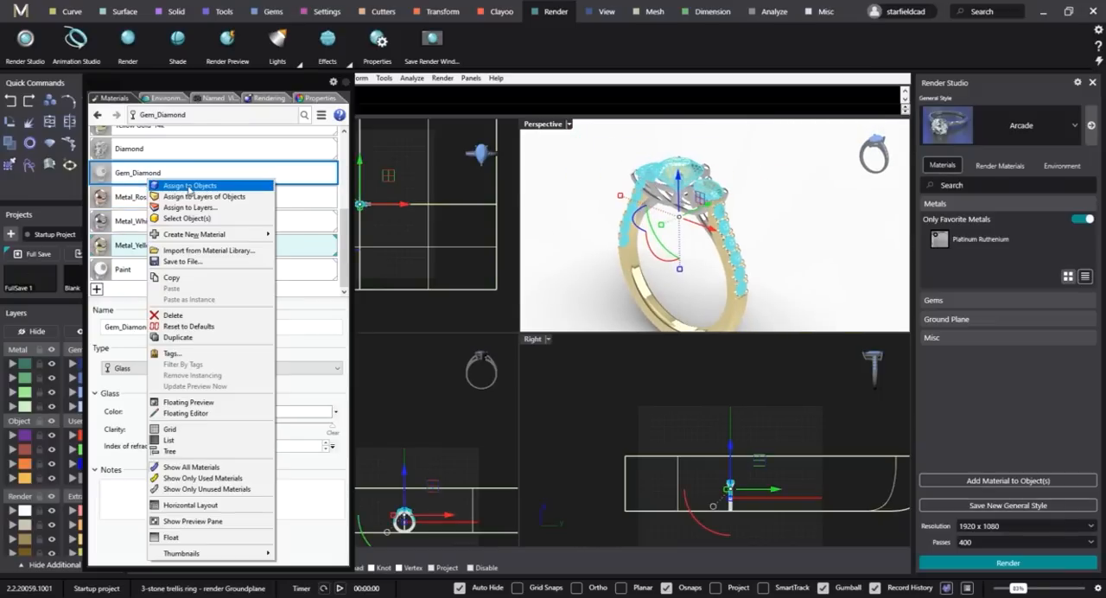
click(188, 186)
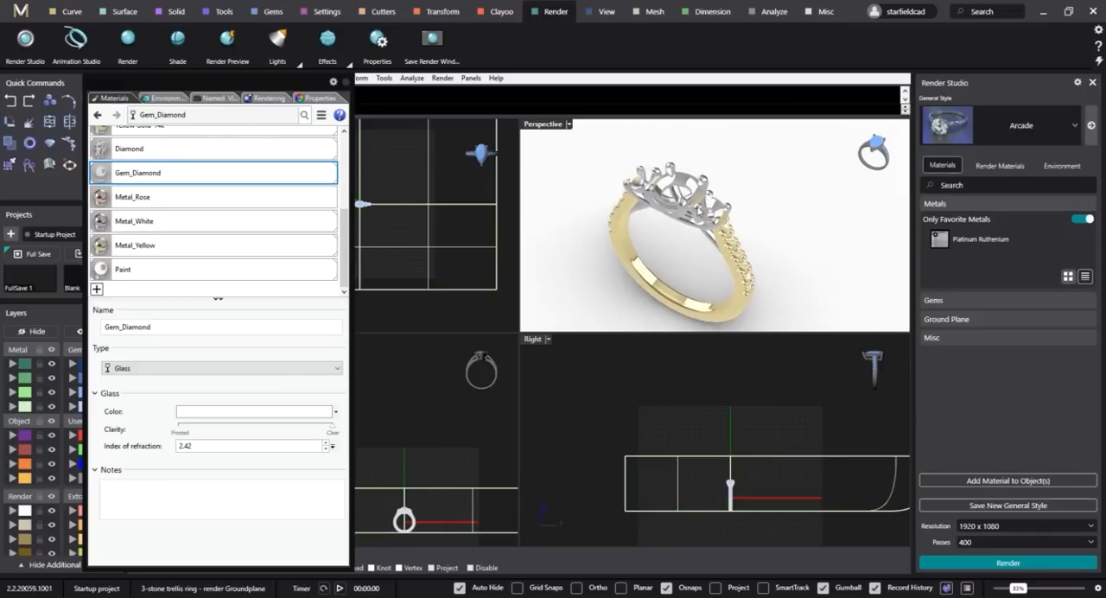
Select the gem group, exclude the centre stone, and group the remaining side and shank stones.
scroll(689, 177, up, 4)
shift+right_drag(689, 178, 733, 207)
scroll(722, 173, up, 4)
click(734, 209)
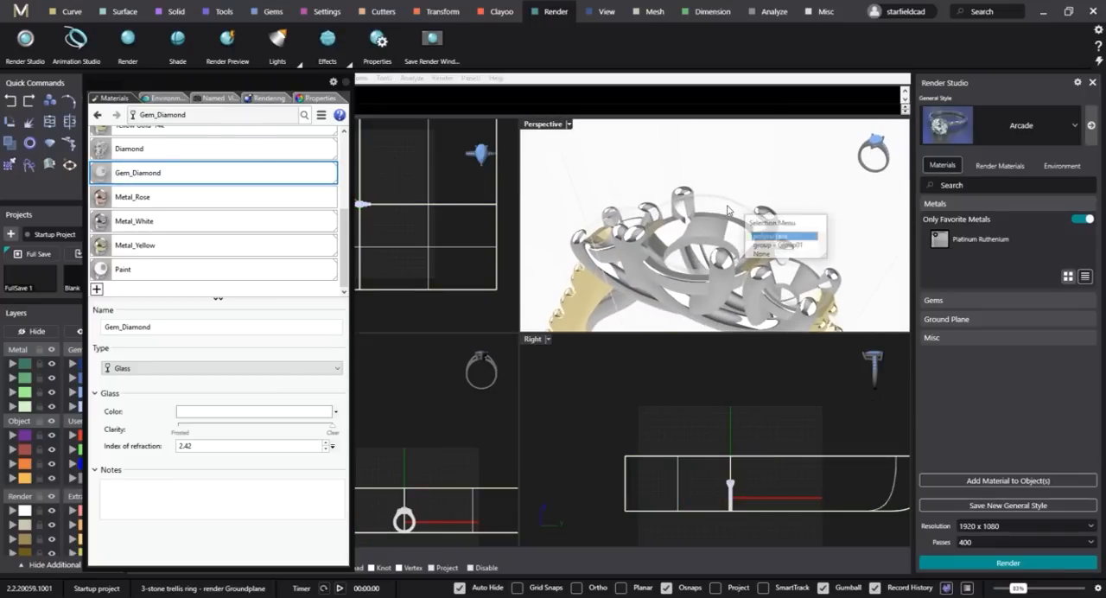
click(797, 247)
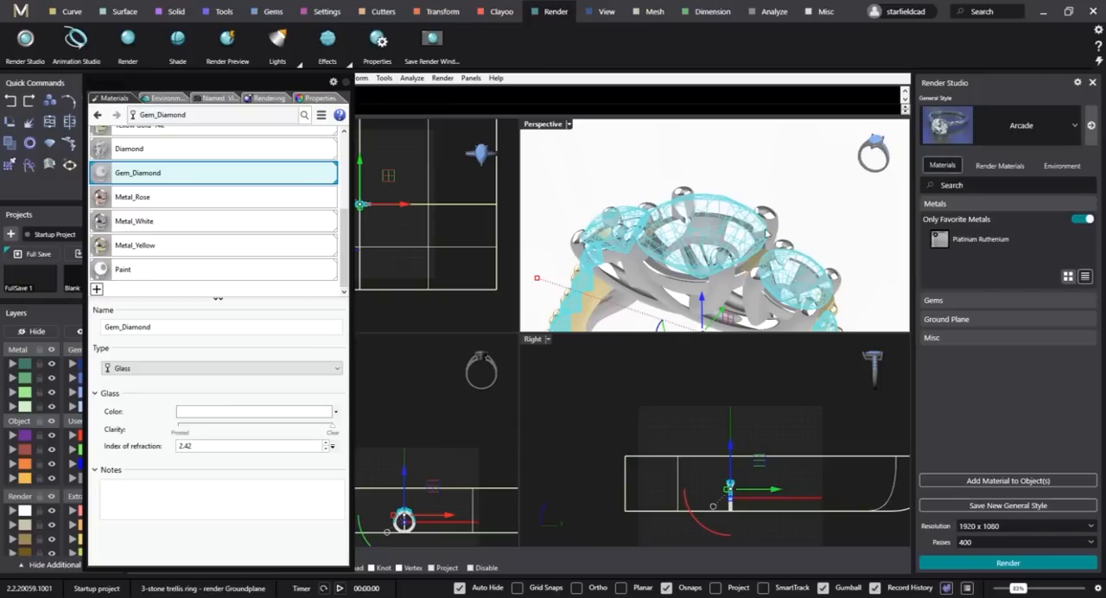
ctrl+click(733, 207)
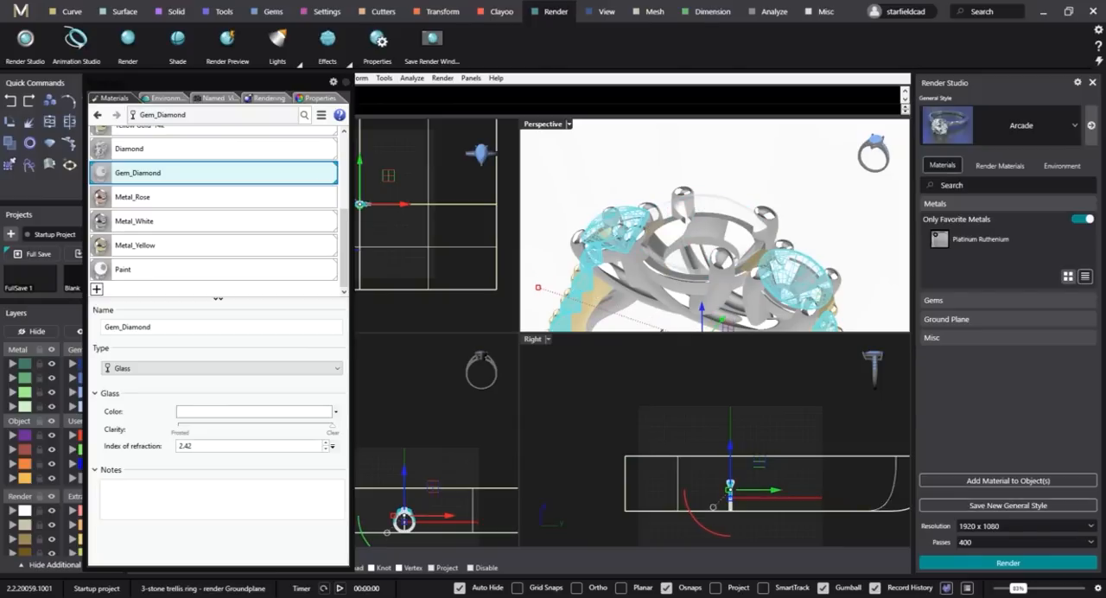
right_click(733, 207)
key(Escape)
text(Group)
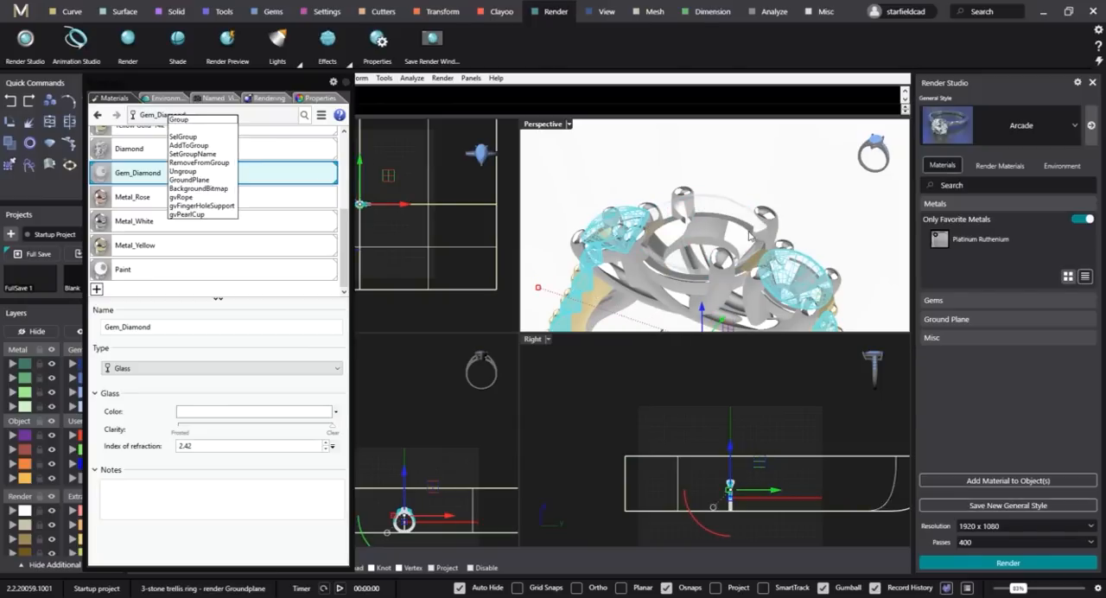
key(Return)
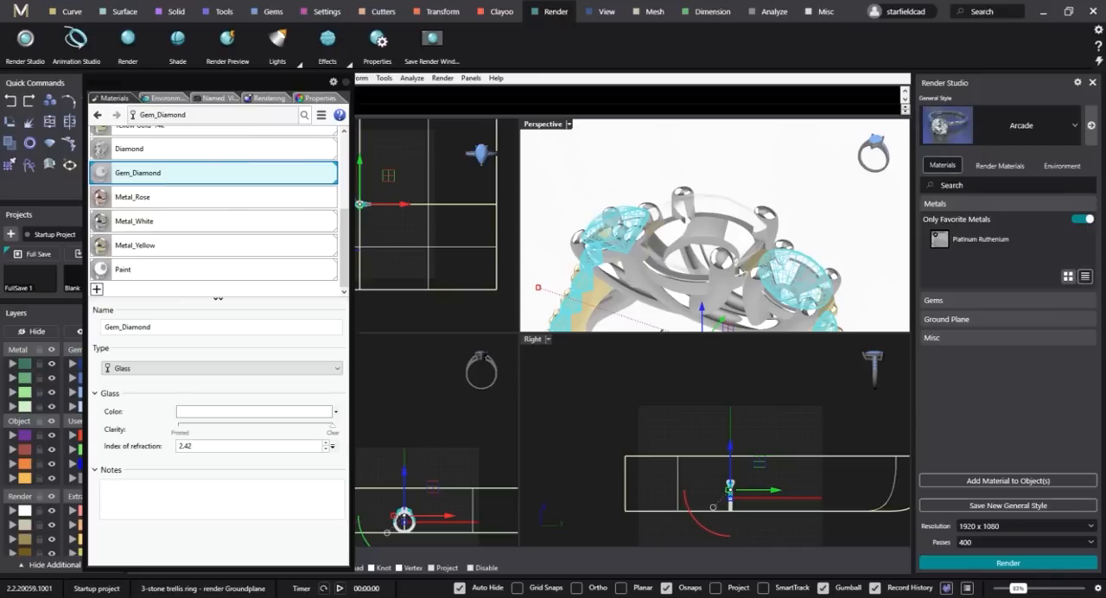
Select the centre stone on its own and create a Glass material named Gem_Ruby_Red.
click(731, 380)
click(717, 202)
click(762, 232)
mouse_move(762, 232)
right_down()
mouse_move(771, 206)
mouse_move(764, 223)
mouse_move(757, 212)
right_up()
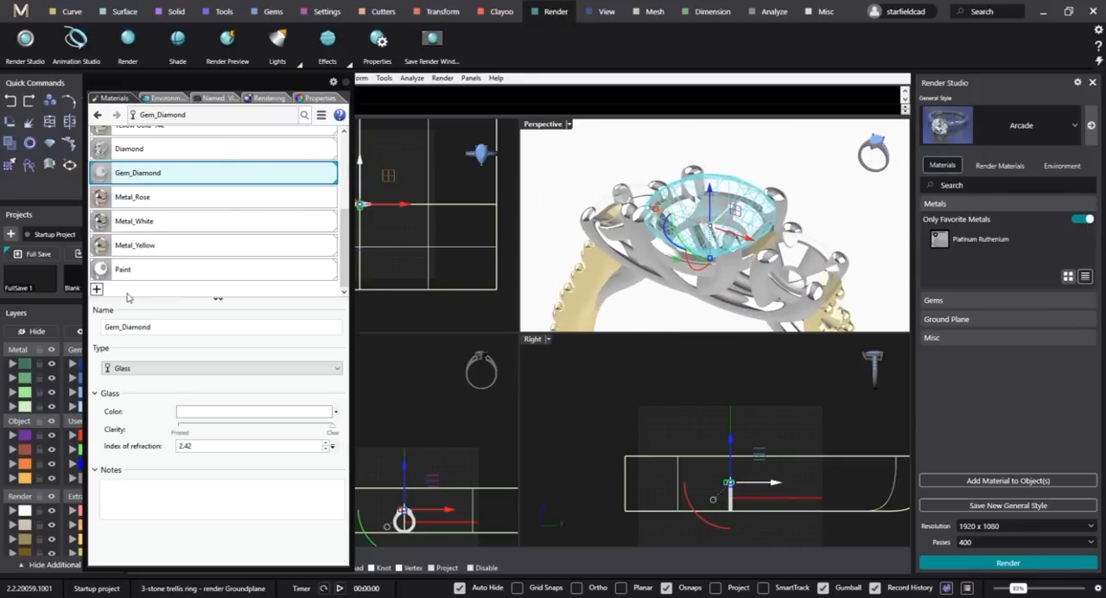
click(96, 288)
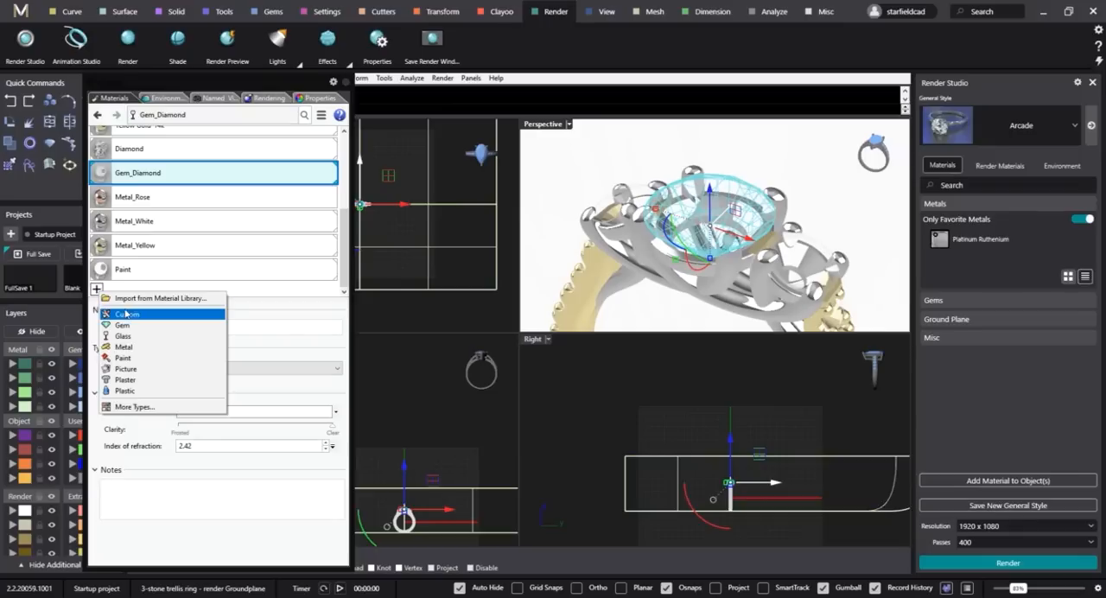
click(124, 336)
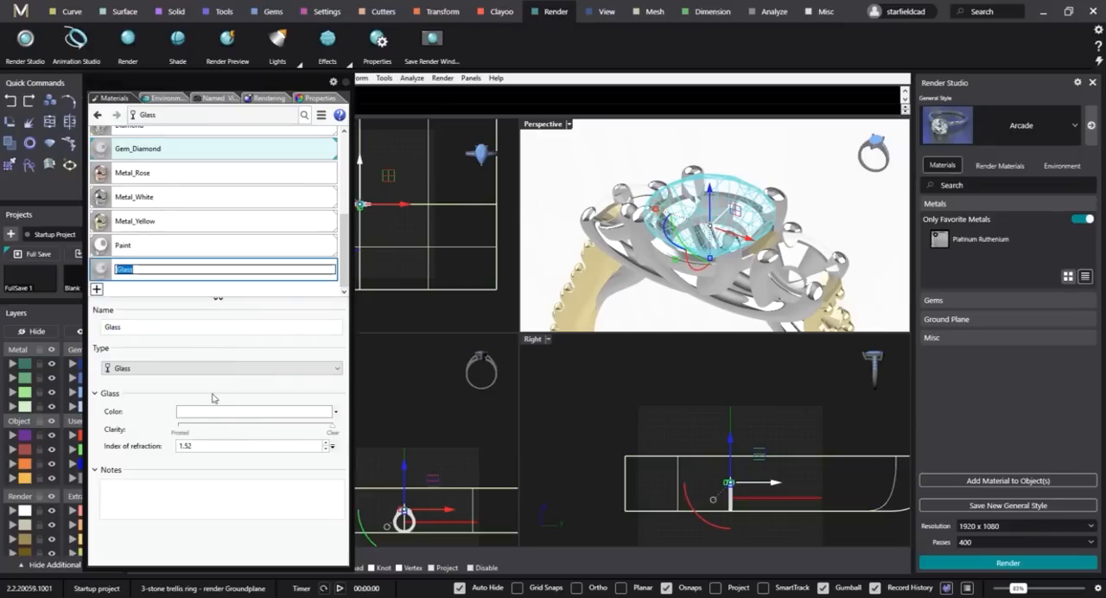
click(176, 328)
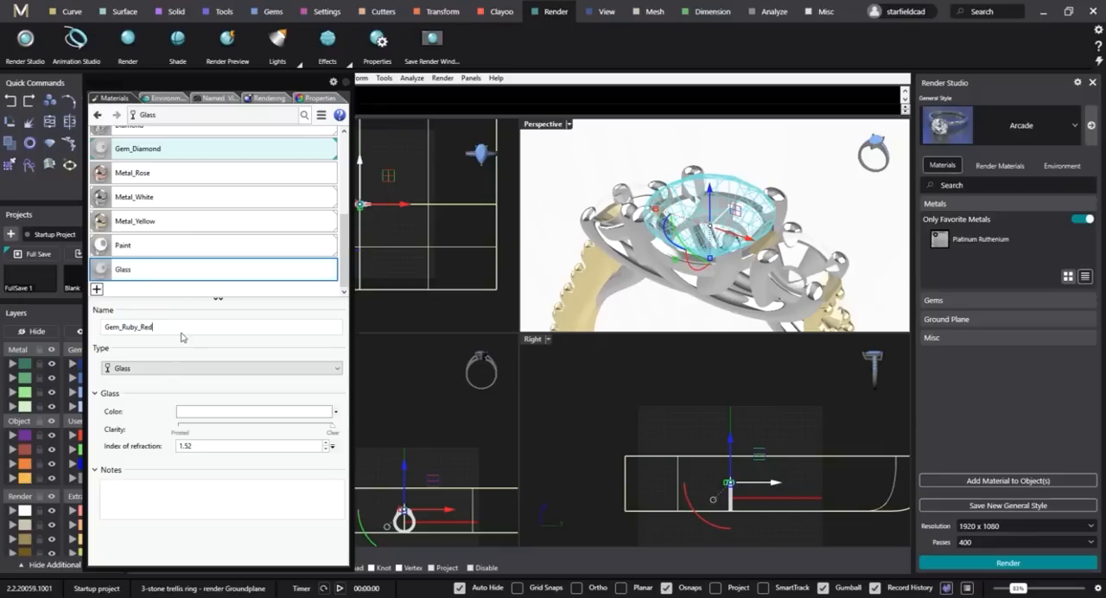
key(Return)
Assign Gem_Ruby_Red to the centre stone and set the material's index of refraction to 1.80.
right_click(181, 273)
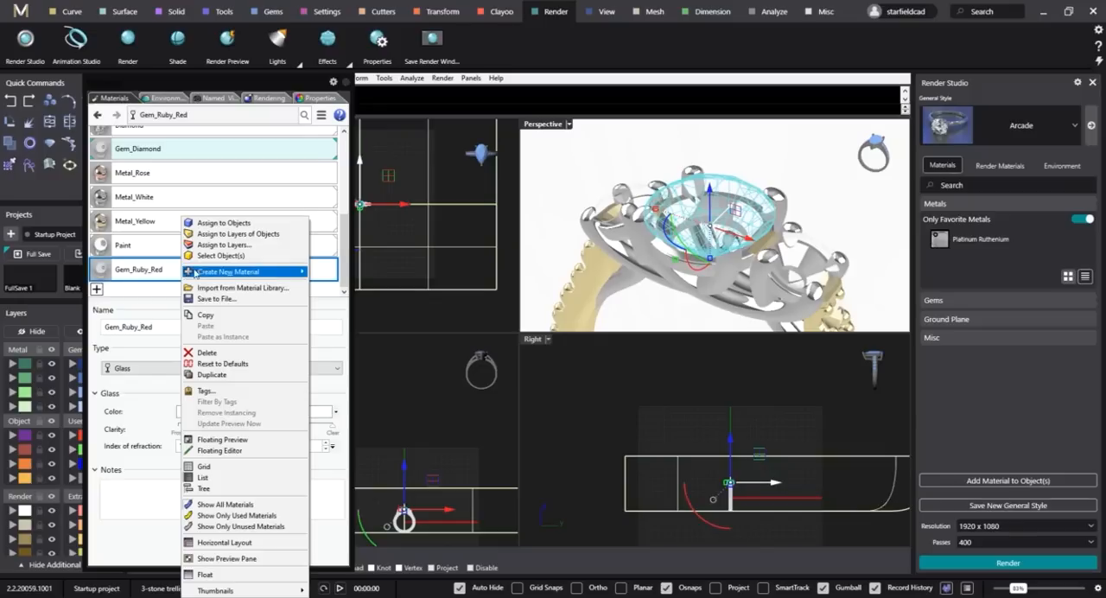
click(231, 222)
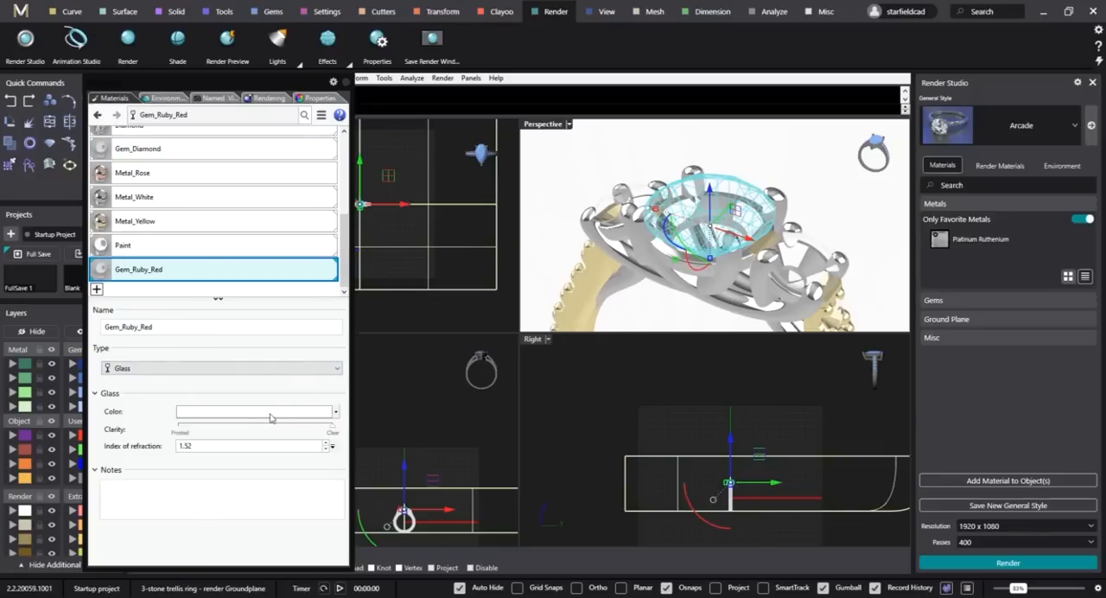
click(203, 449)
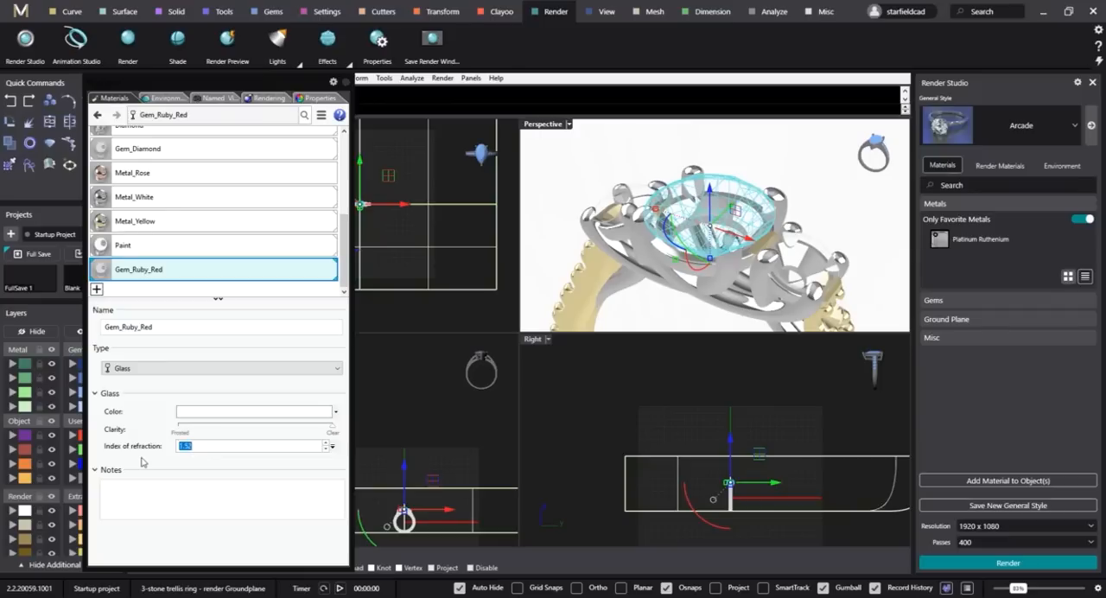
text(1.)
click(677, 410)
Switch the Perspective viewport to the Raytraced display mode with the ring's three stones in view.
right_drag(737, 168, 752, 184)
scroll(724, 210, down, 2)
shift+right_drag(705, 209, 711, 211)
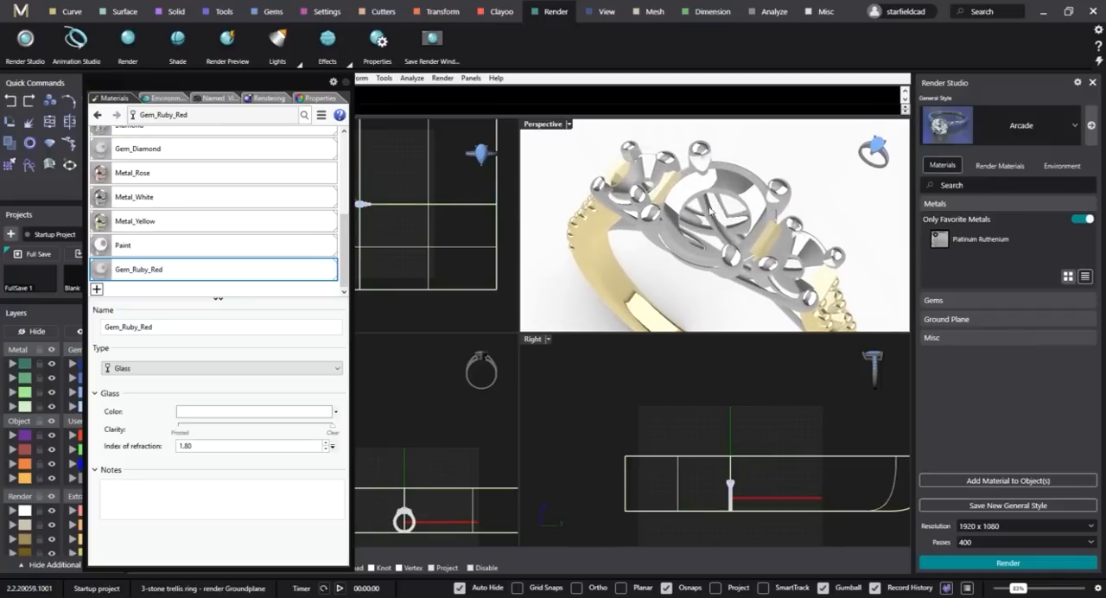
click(569, 123)
click(560, 268)
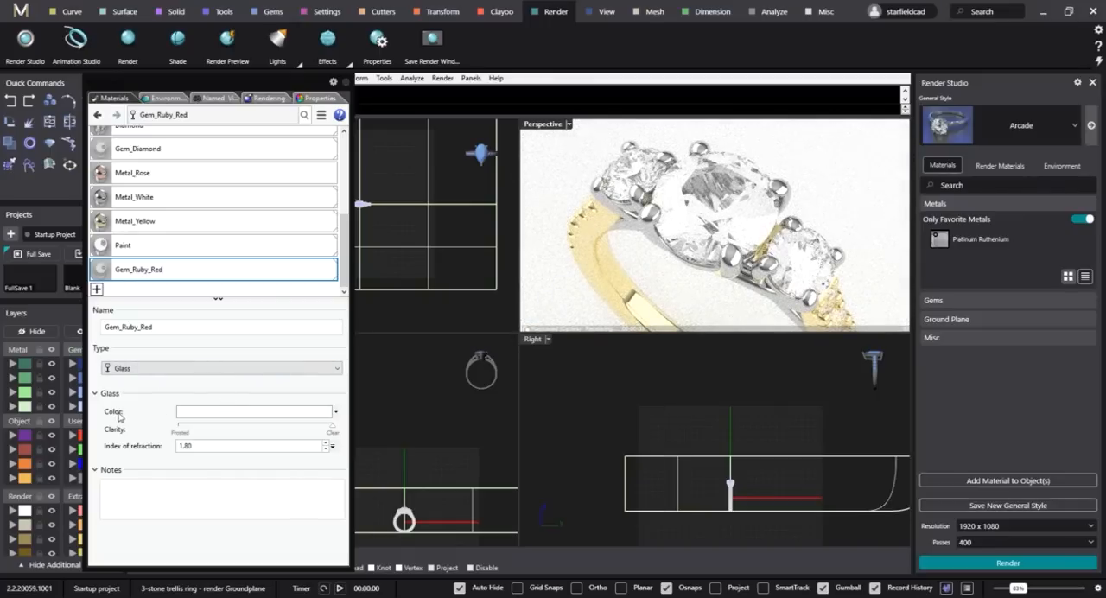
Set the Gem_Ruby_Red glass colour to a pinkish red with hue 348, saturation 166 and value 200.
click(226, 415)
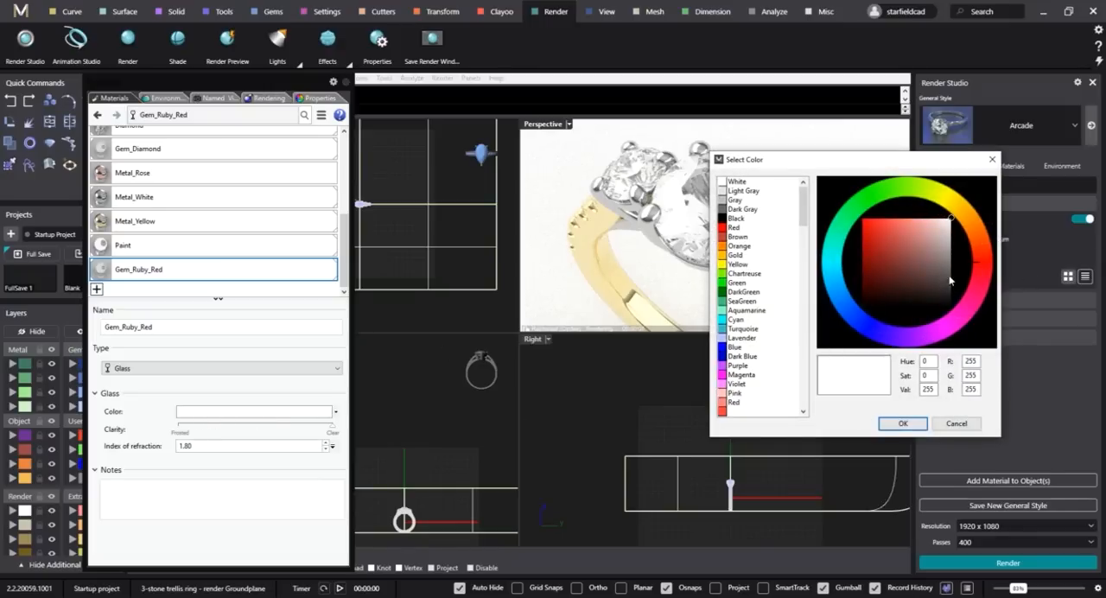
click(883, 237)
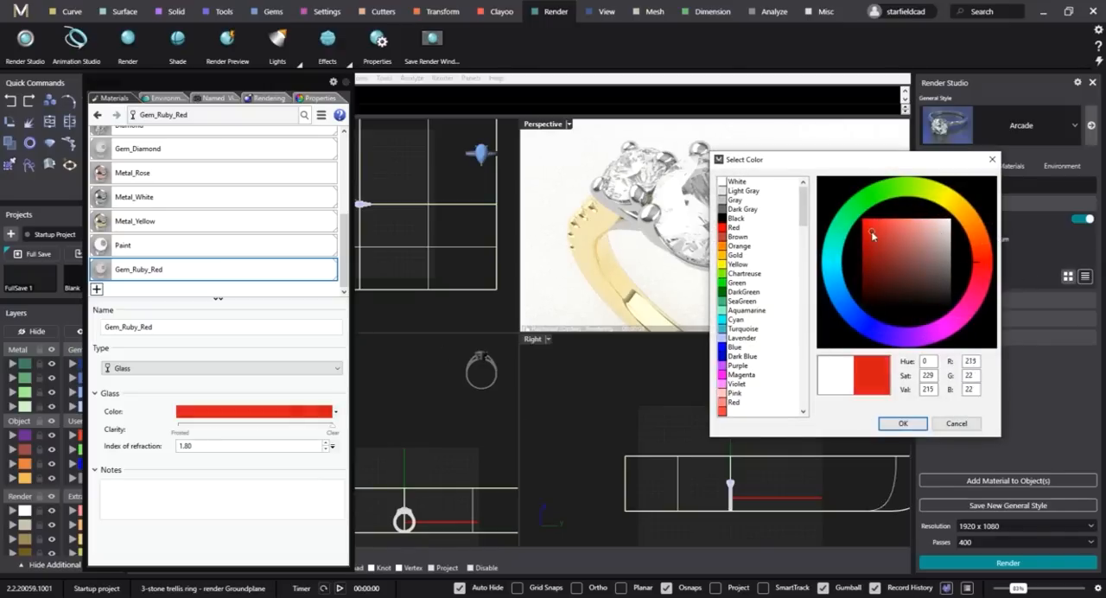
drag(851, 172, 386, 189)
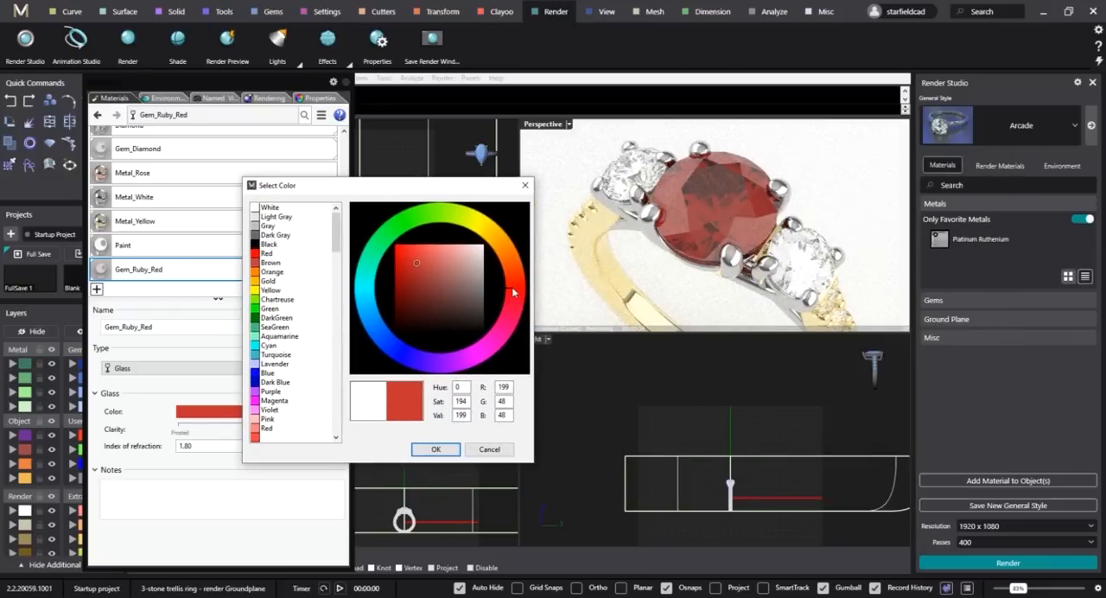
drag(511, 291, 509, 299)
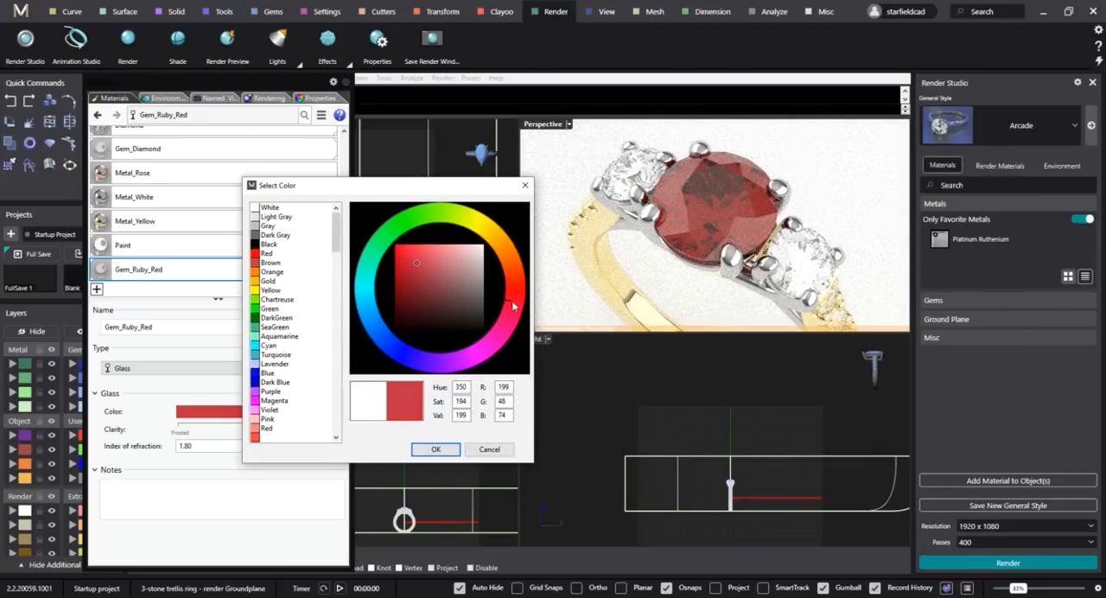
drag(511, 297, 516, 307)
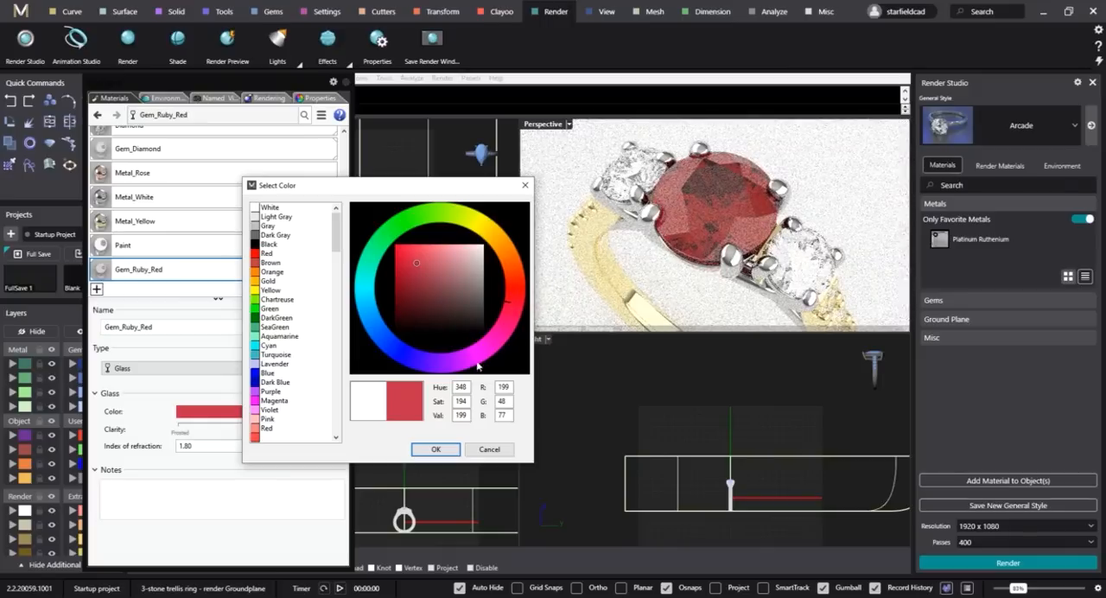
drag(417, 261, 432, 267)
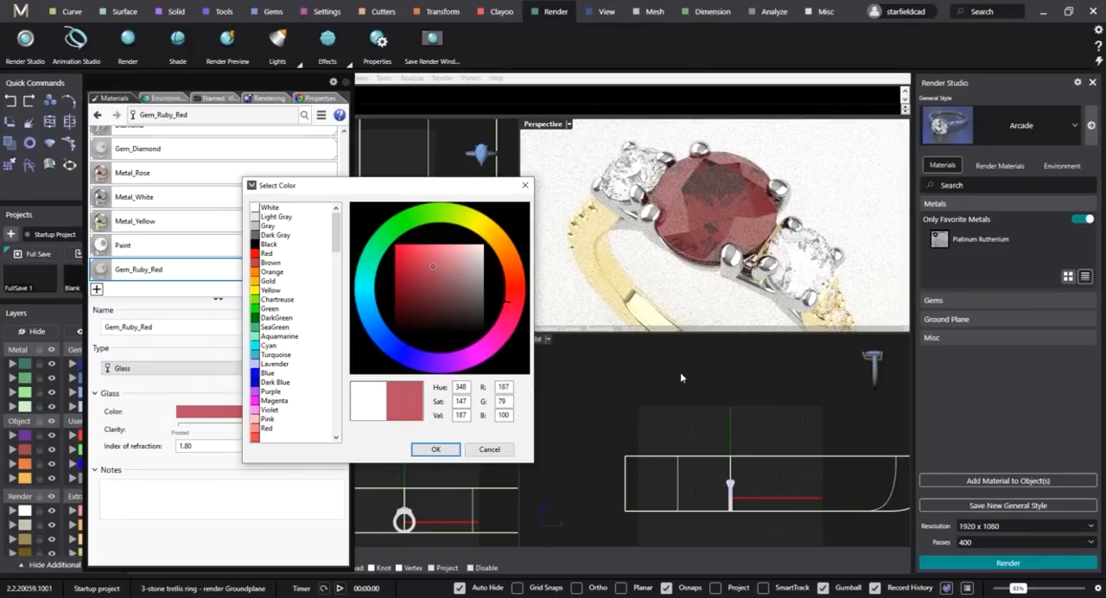
drag(435, 265, 425, 263)
click(435, 449)
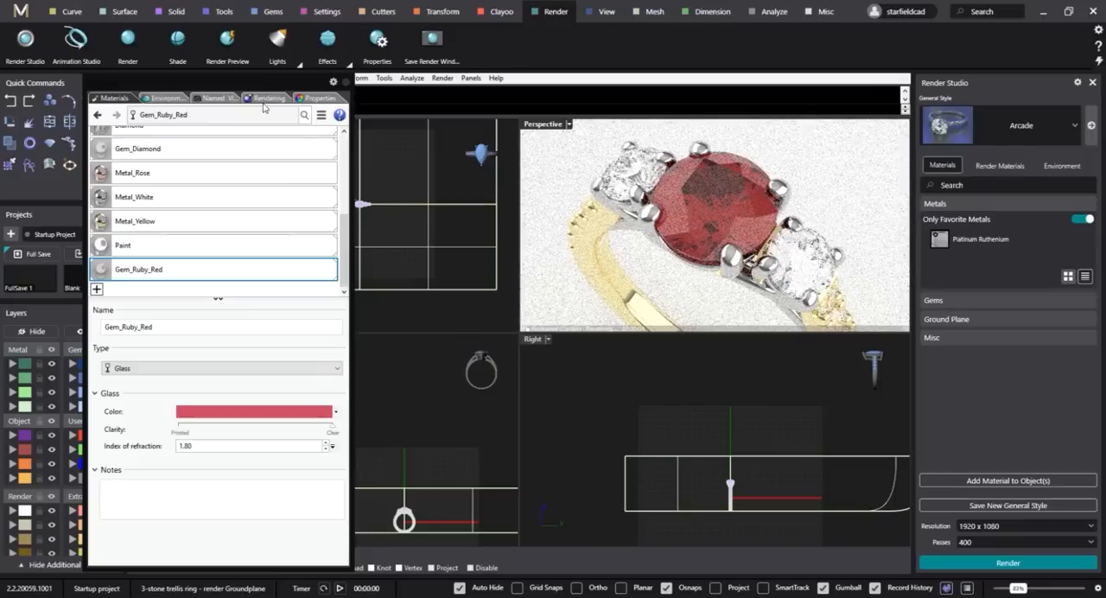
Import Studio HDRi Environment 2 from the Cycles Environments folder in the masterclass Assets into the scene's environments.
click(161, 99)
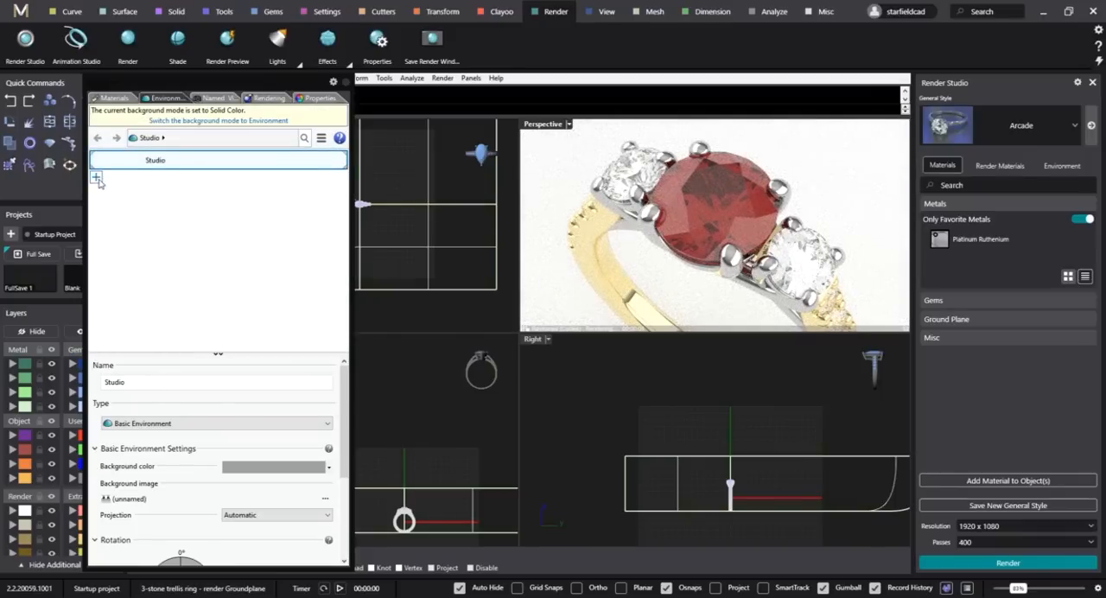
click(96, 176)
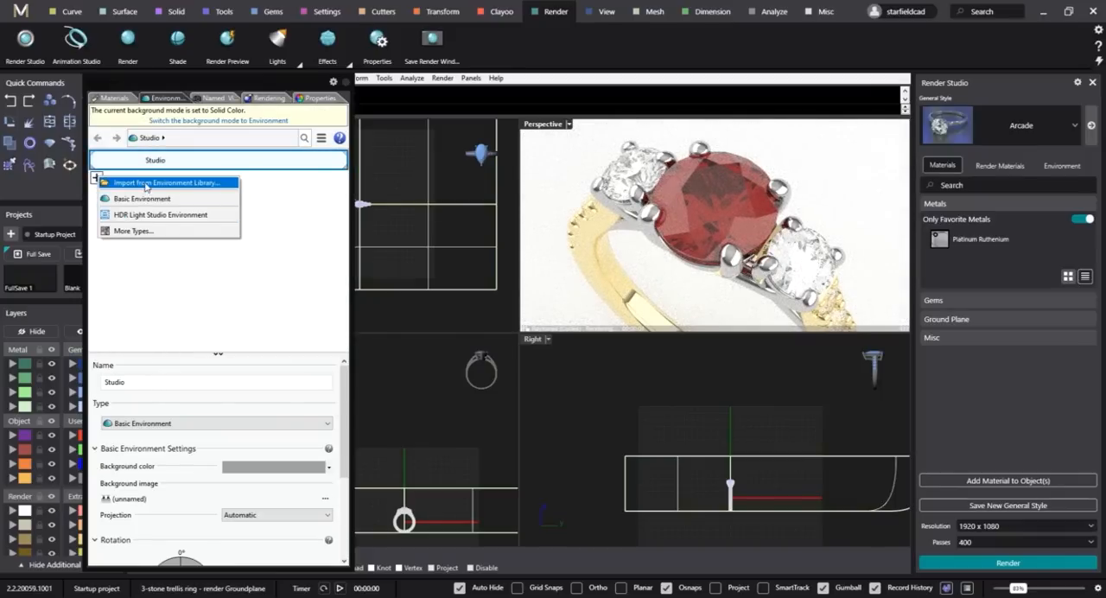
click(146, 183)
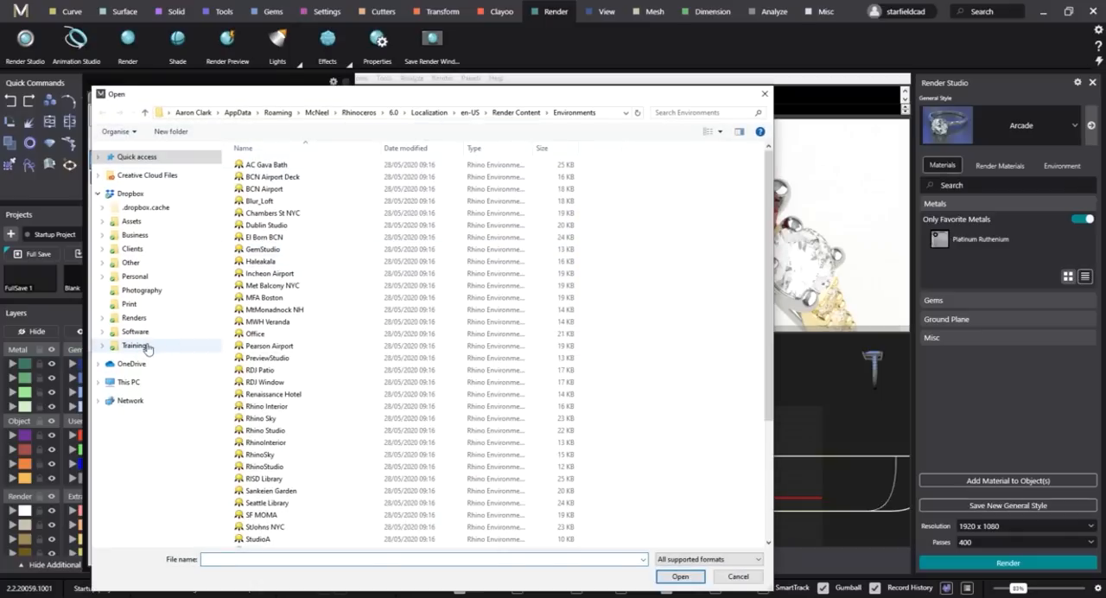
click(146, 346)
double_click(276, 180)
double_click(270, 185)
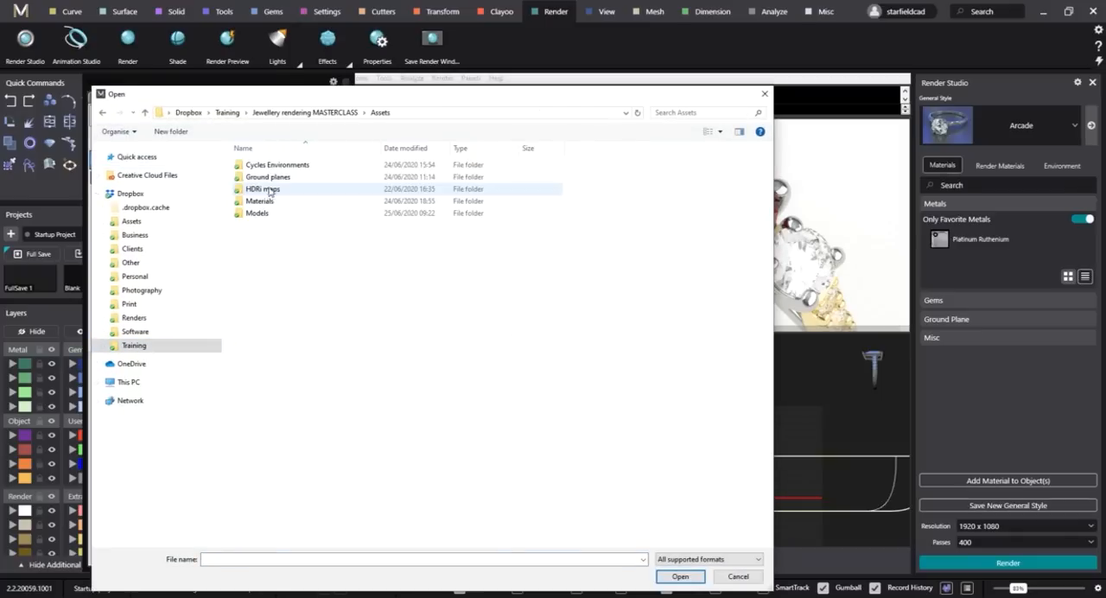
double_click(270, 190)
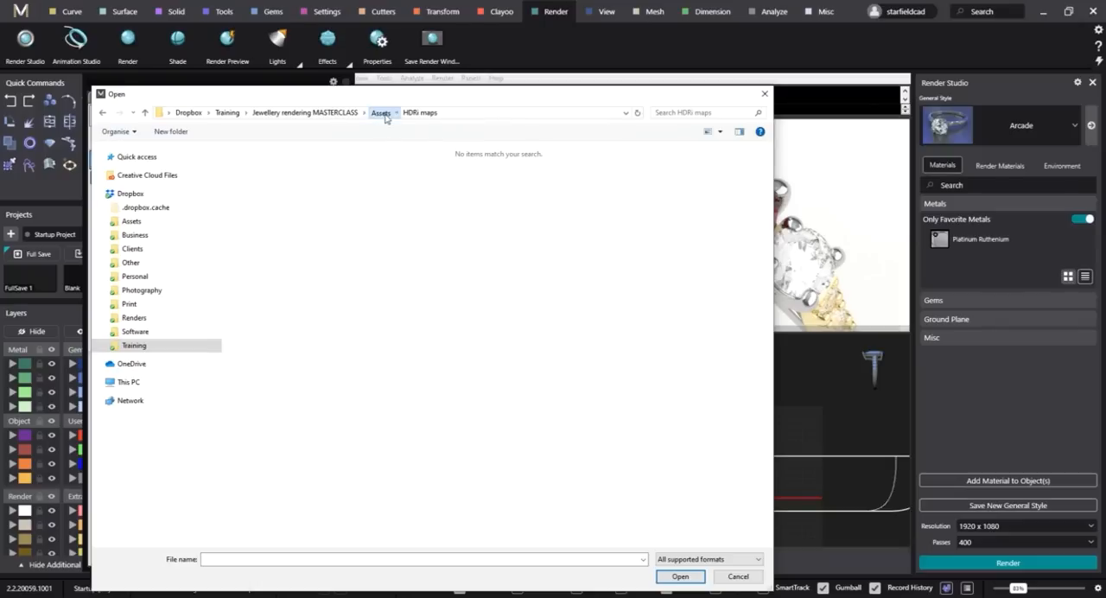
click(381, 113)
double_click(276, 164)
click(329, 178)
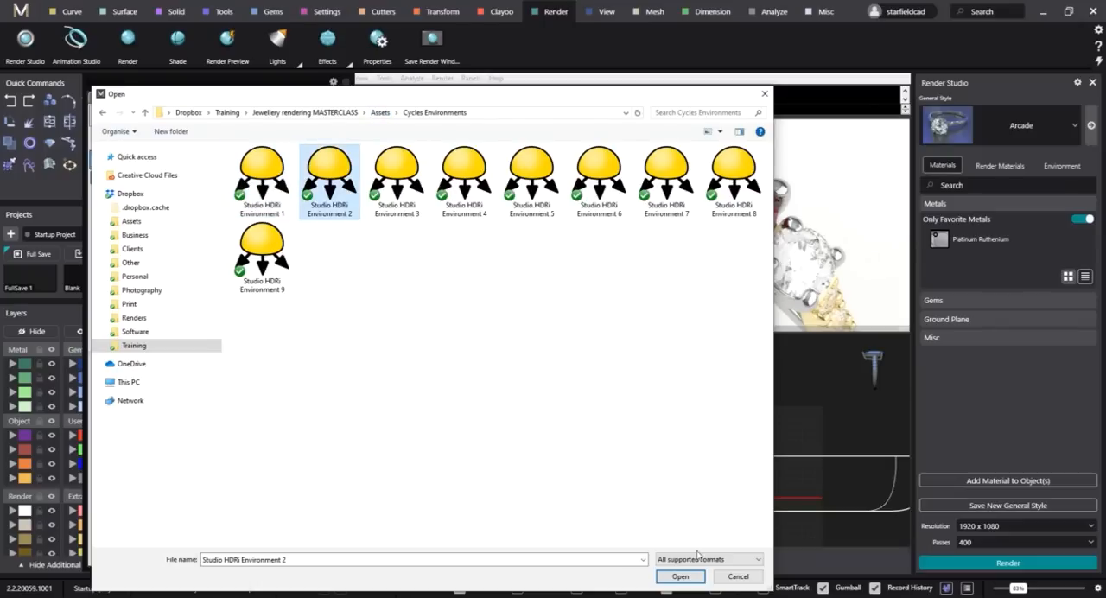
click(678, 576)
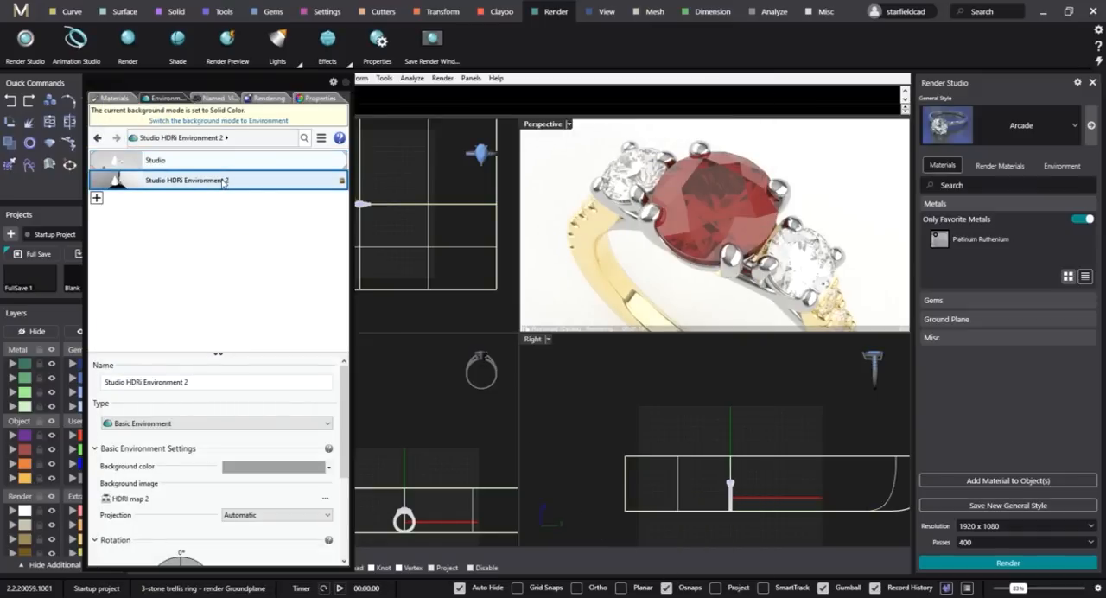
Make Studio HDRi Environment 2 the active environment, comparing its lighting on the ring with the original Studio environment.
click(223, 182)
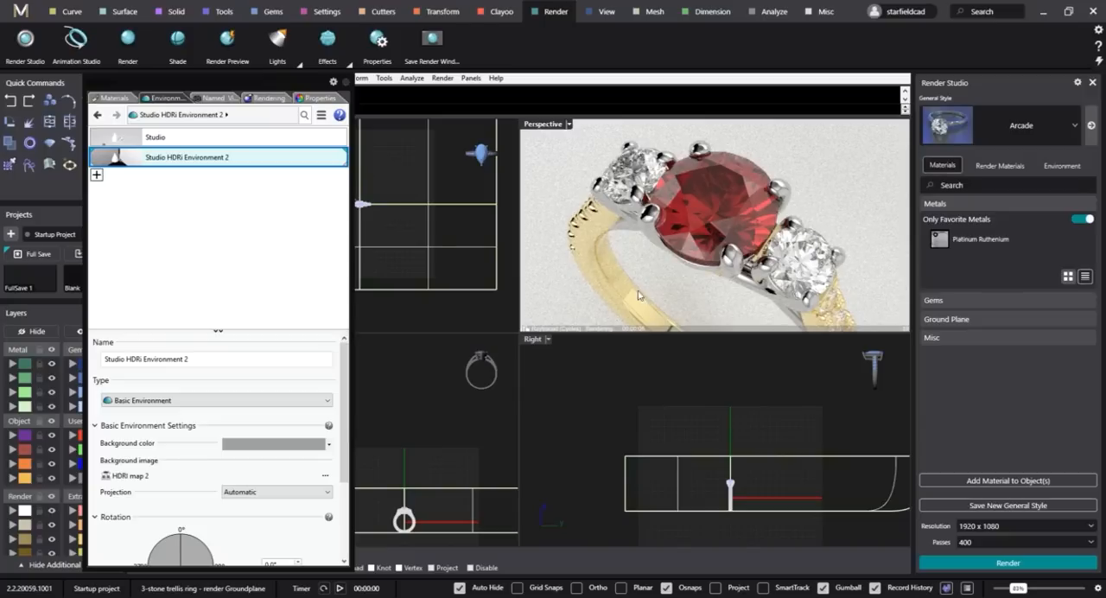
click(180, 144)
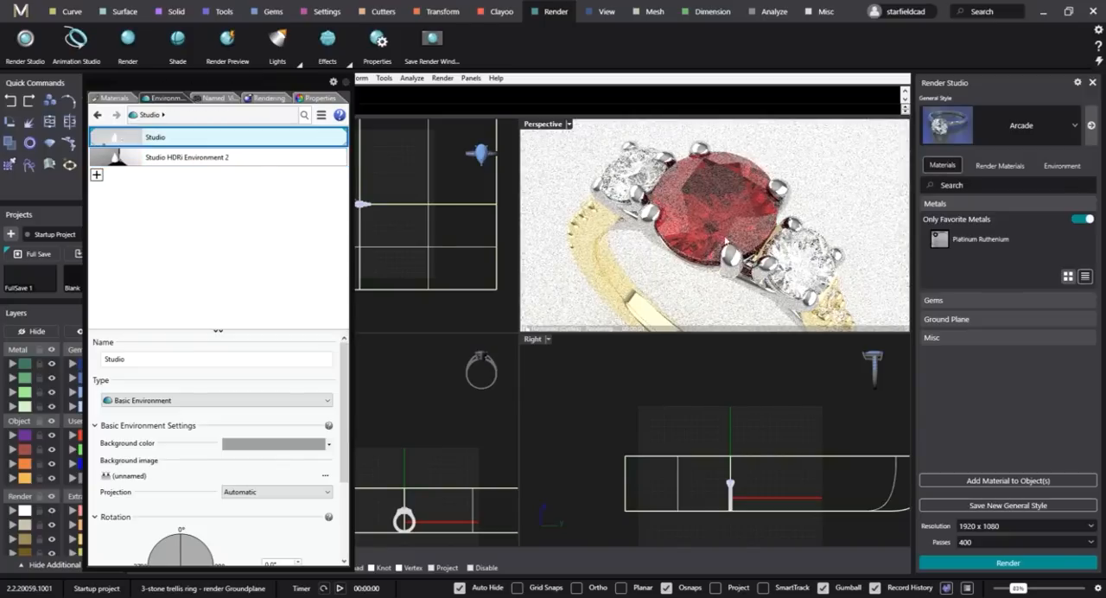
click(216, 159)
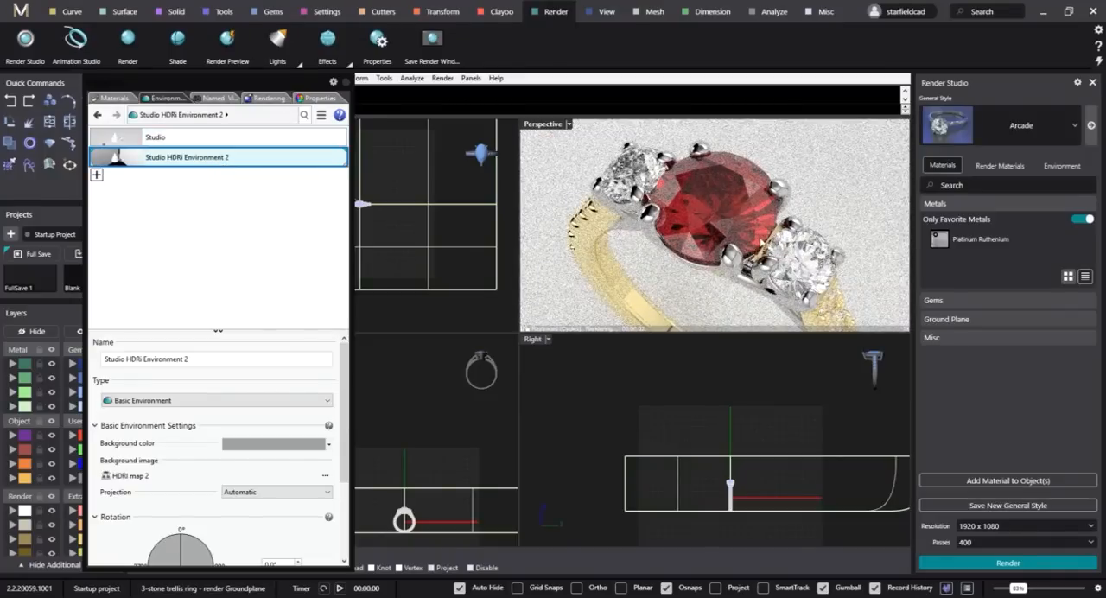
Adjust the Gem_Ruby_Red glass colour to a slightly deeper, more saturated red under the new lighting.
click(112, 98)
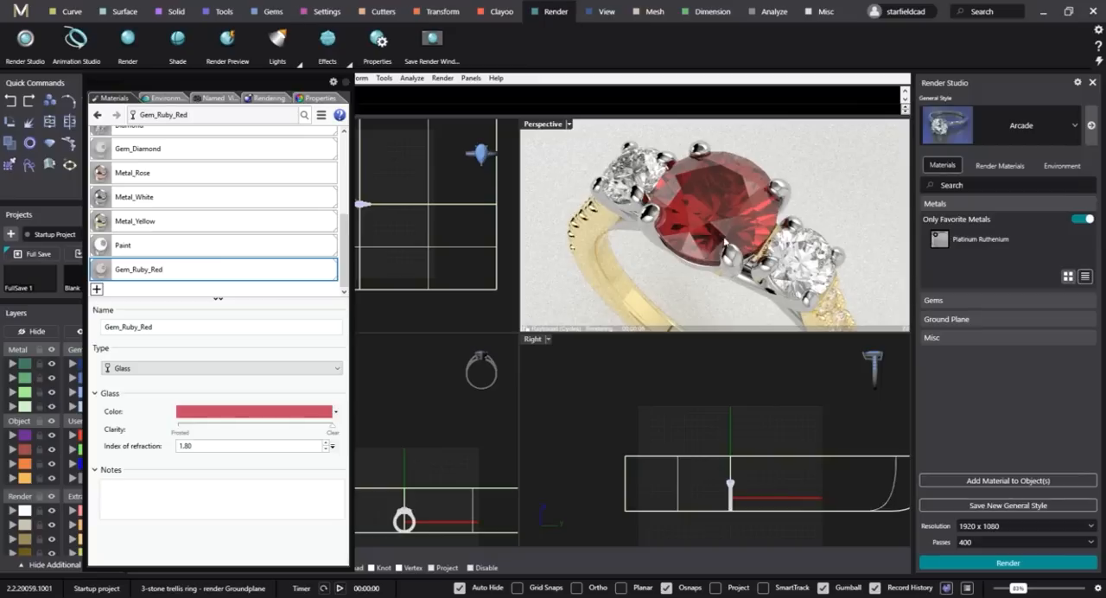
click(304, 416)
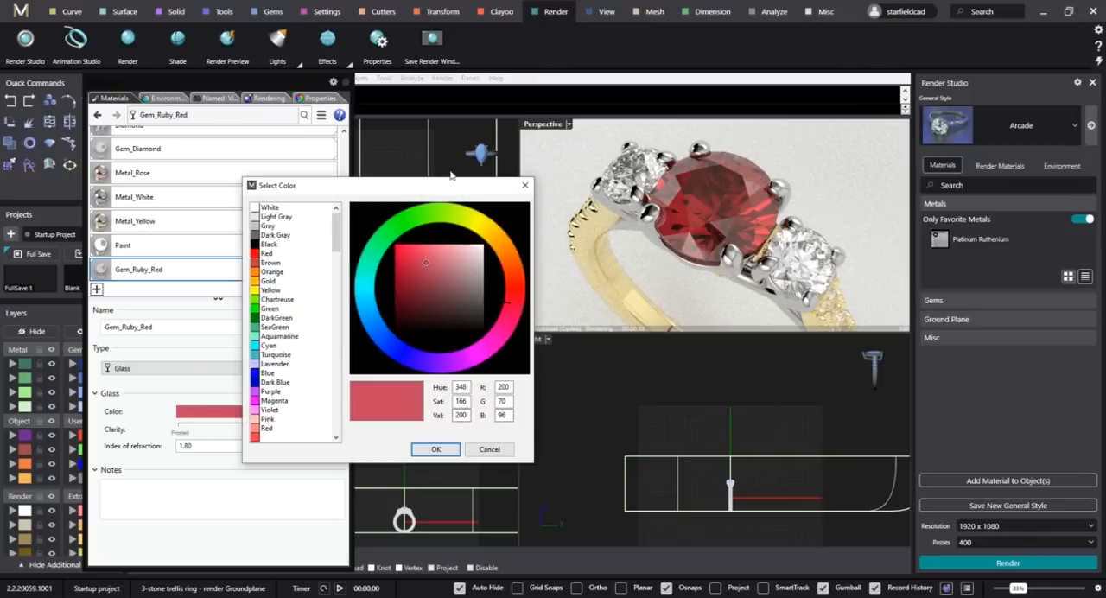
drag(450, 186, 495, 226)
click(469, 307)
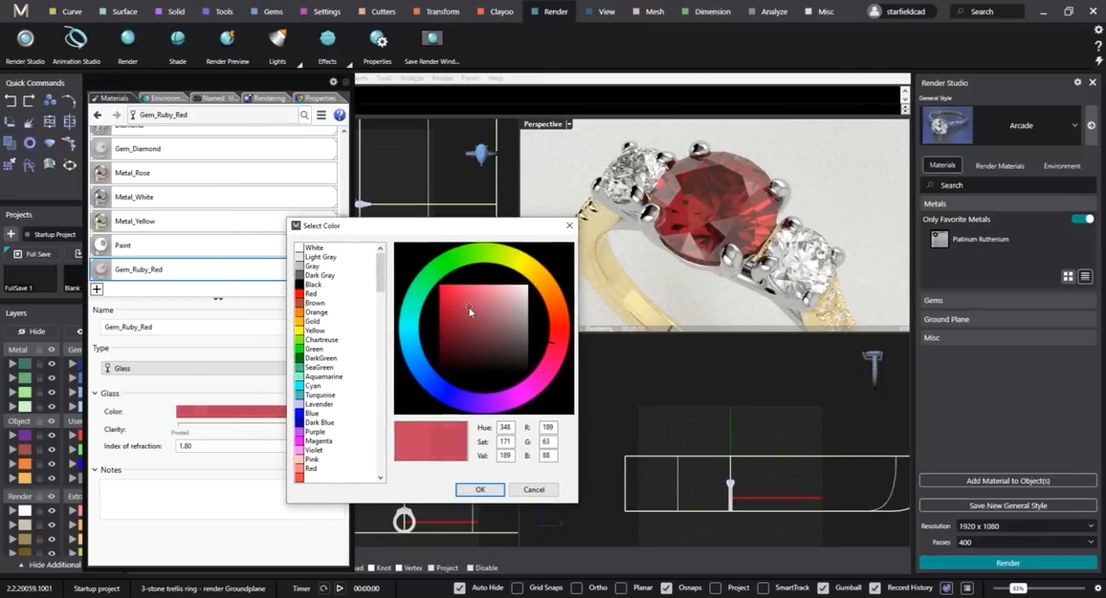
click(553, 350)
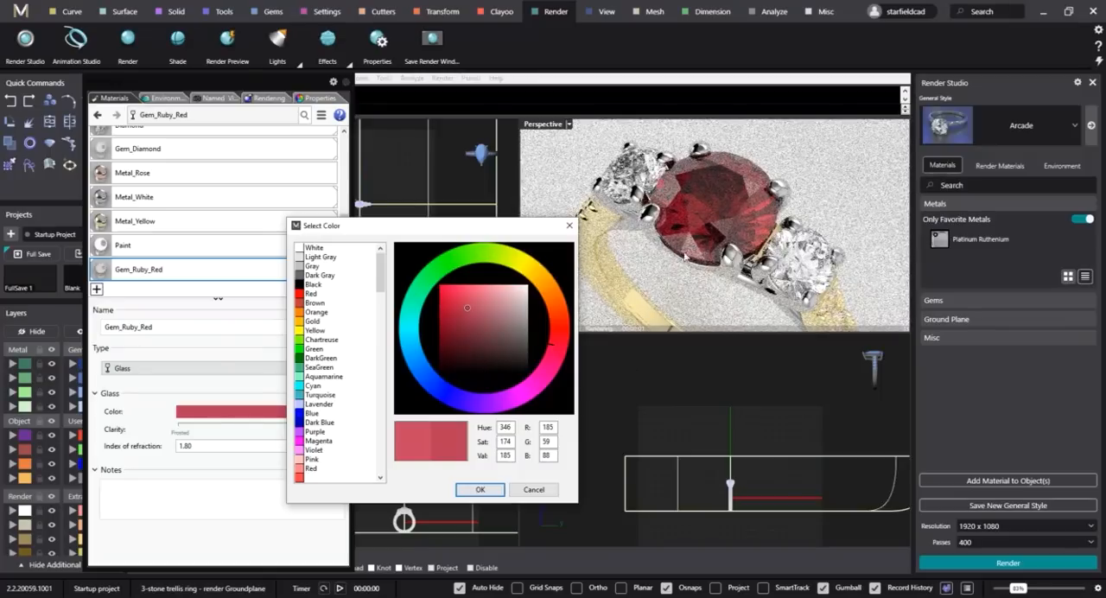
click(464, 304)
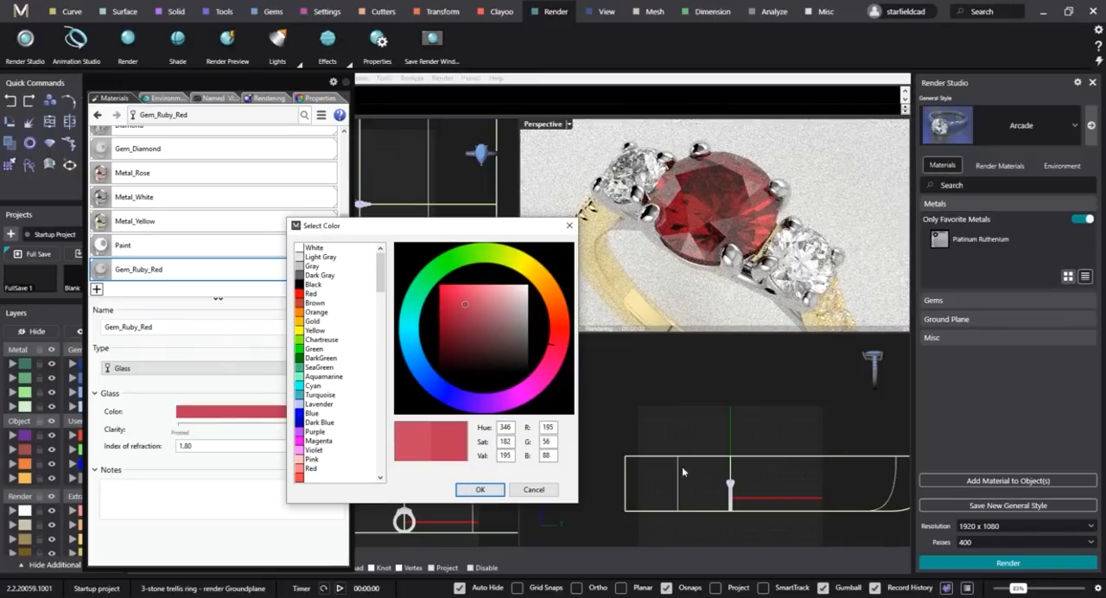
click(481, 490)
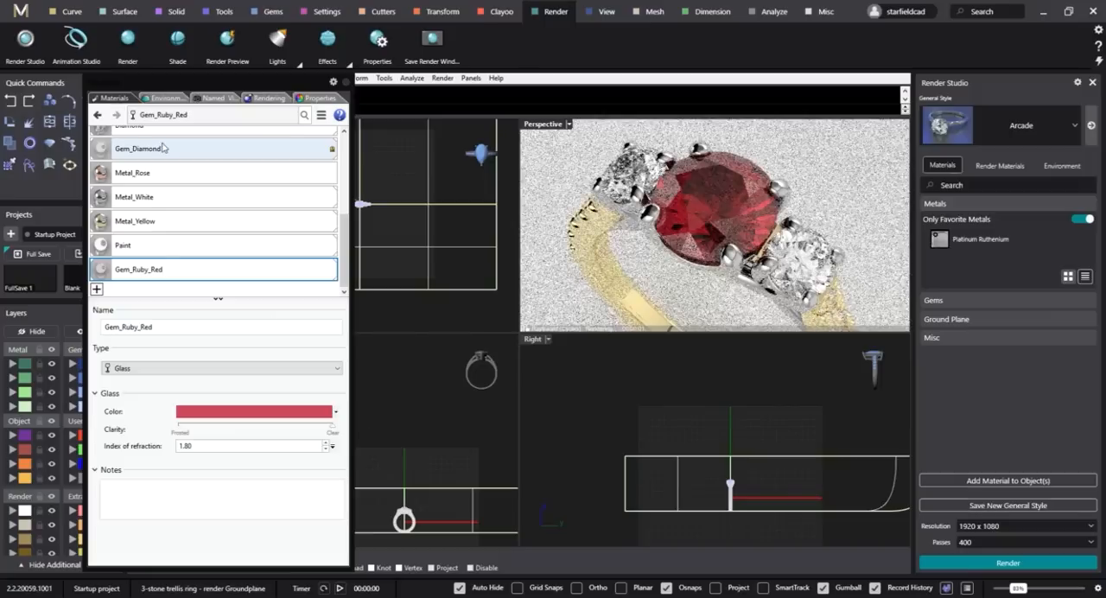
Save the ruby material to file as Gem_Ruby_Red in the Materials > Cycles assets folder, replacing the existing file.
right_click(196, 273)
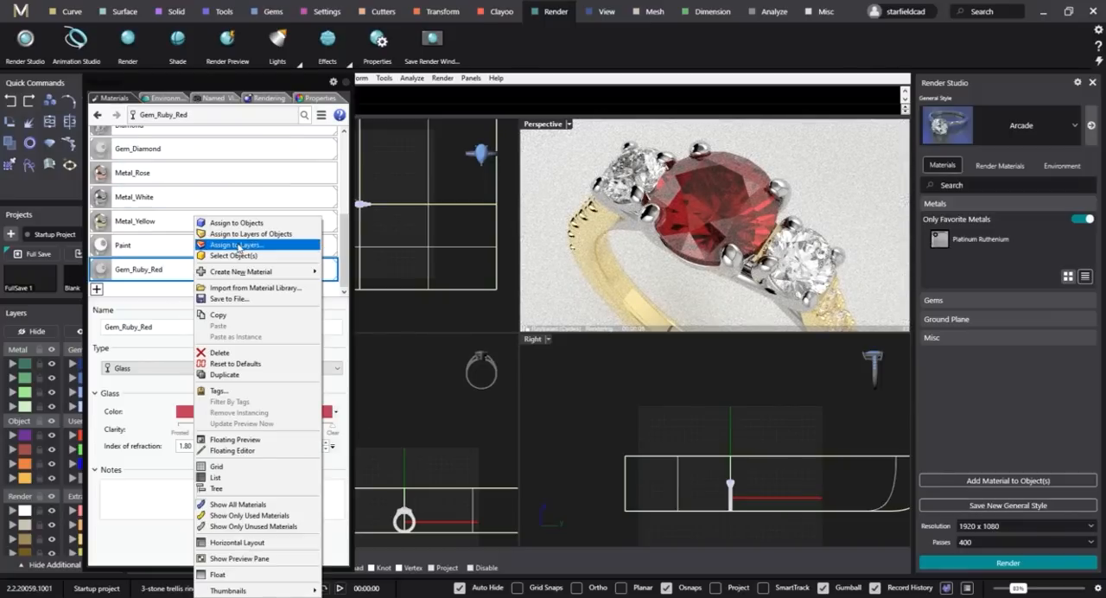
click(231, 298)
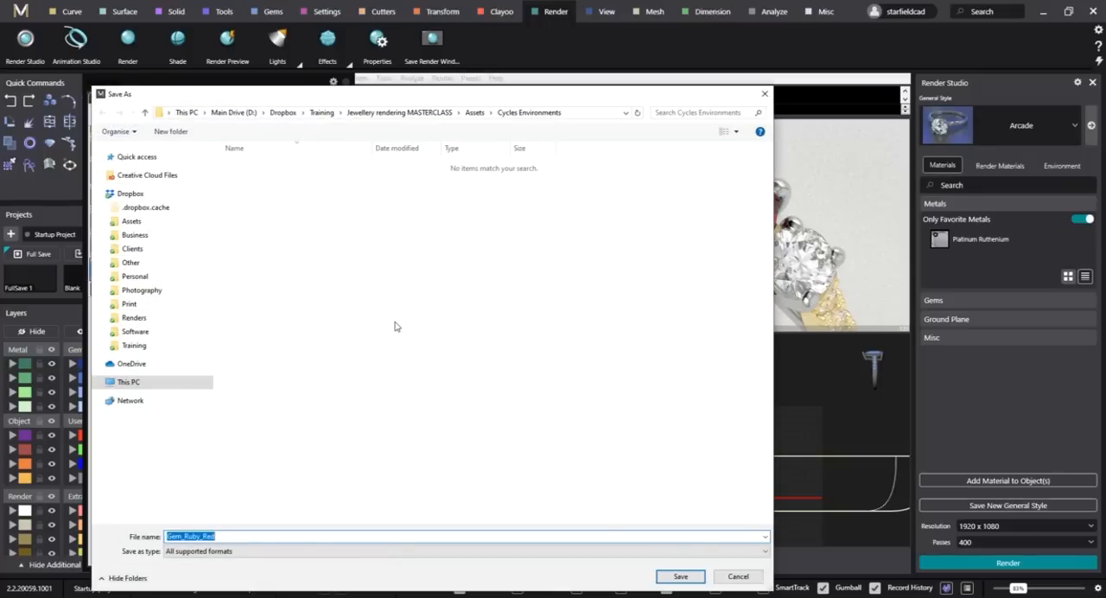
click(474, 113)
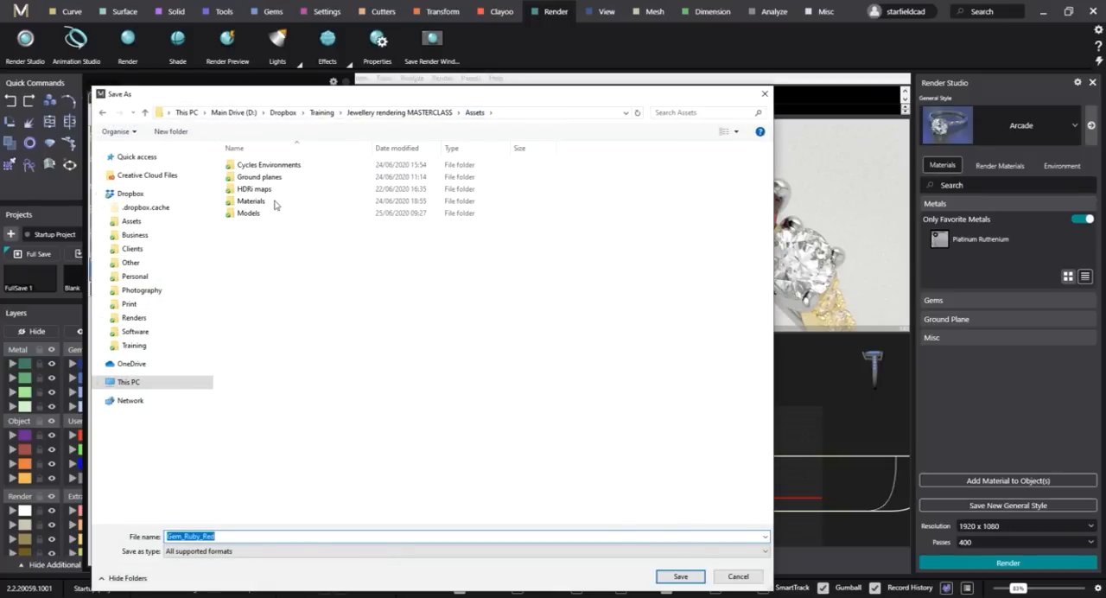
double_click(253, 201)
double_click(255, 165)
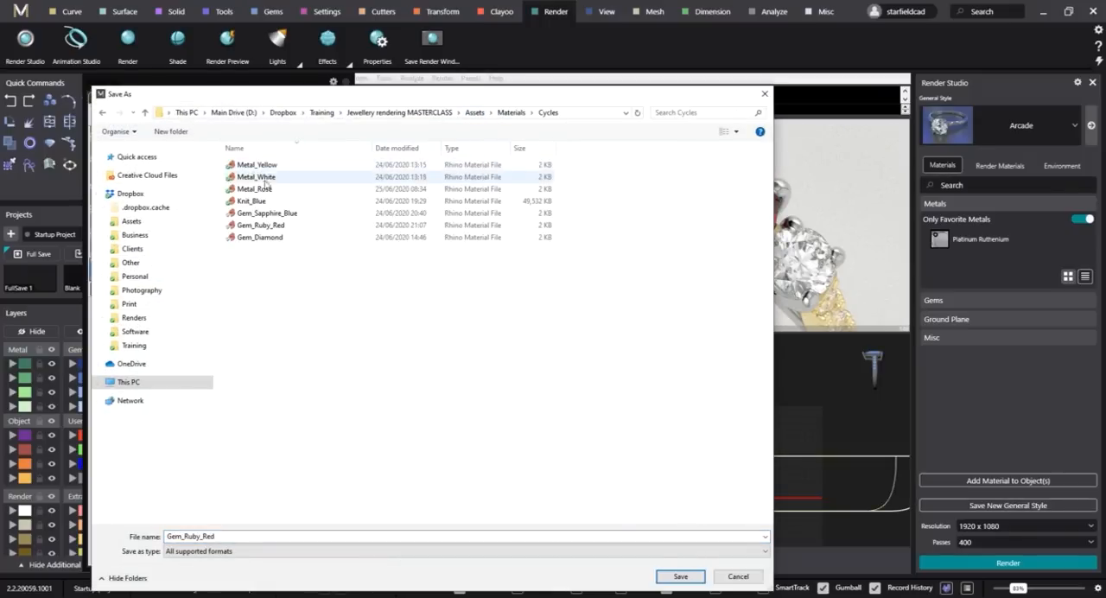
click(263, 227)
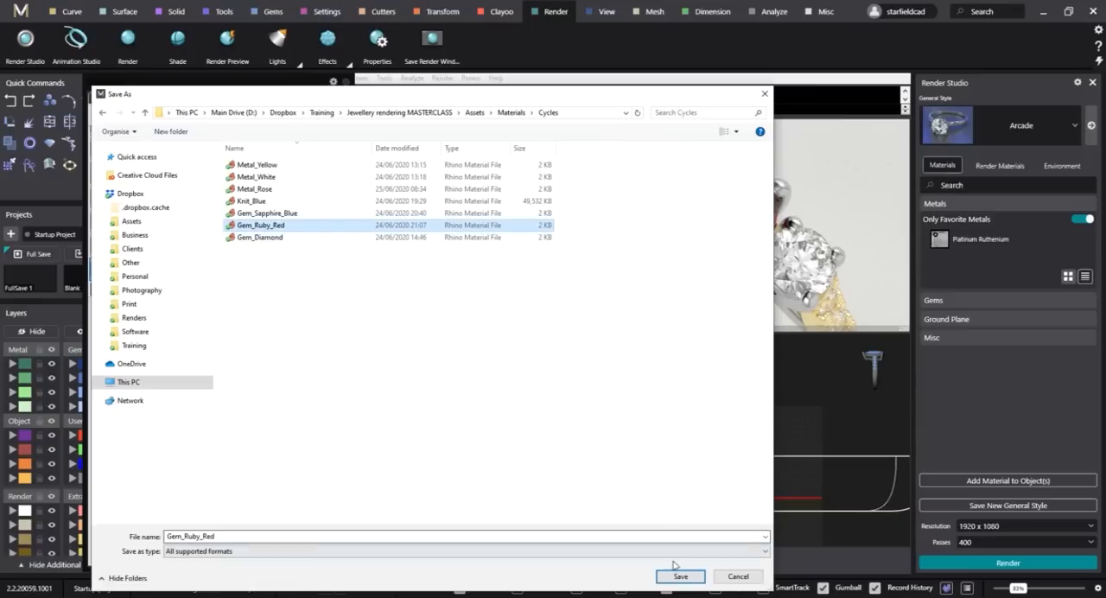
click(678, 575)
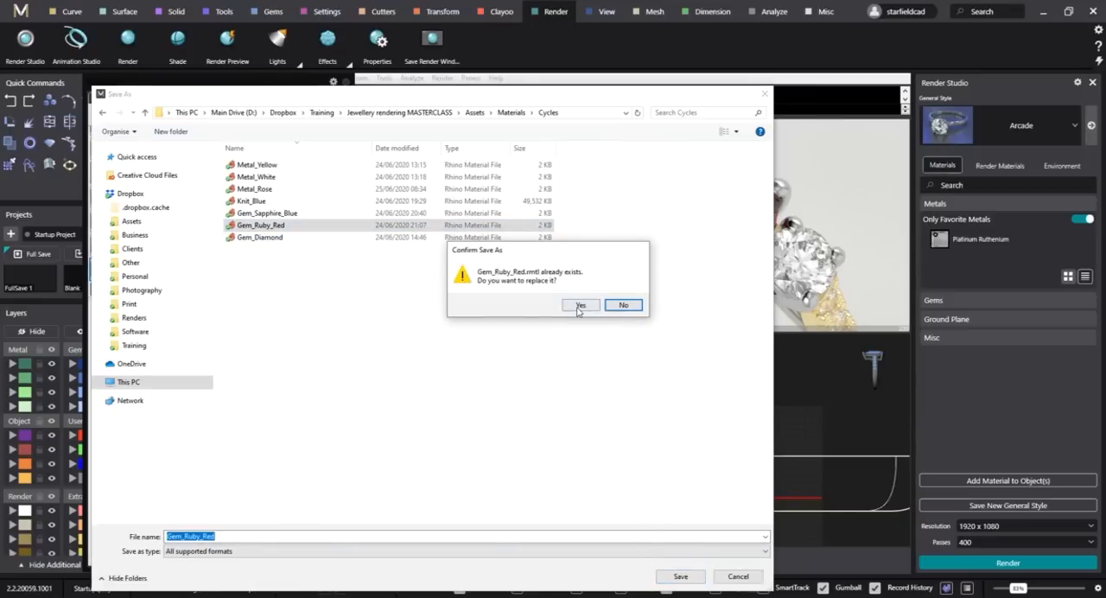
click(579, 307)
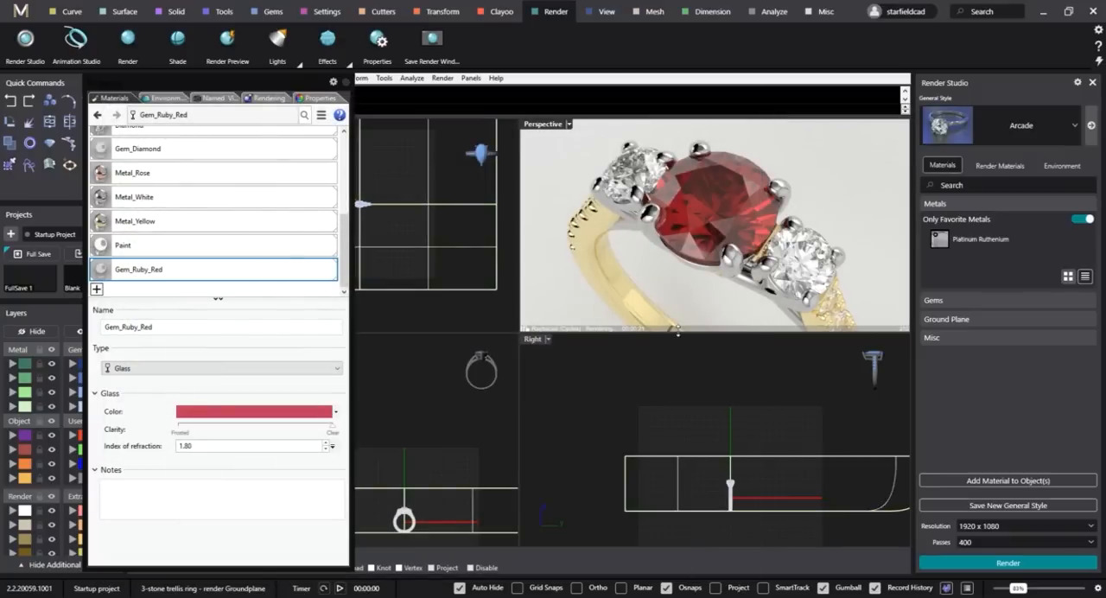
Examine the raytraced ring up close, checking the shank stones, their yellow claws and the three-stone setting from several angles.
right_drag(744, 290, 733, 277)
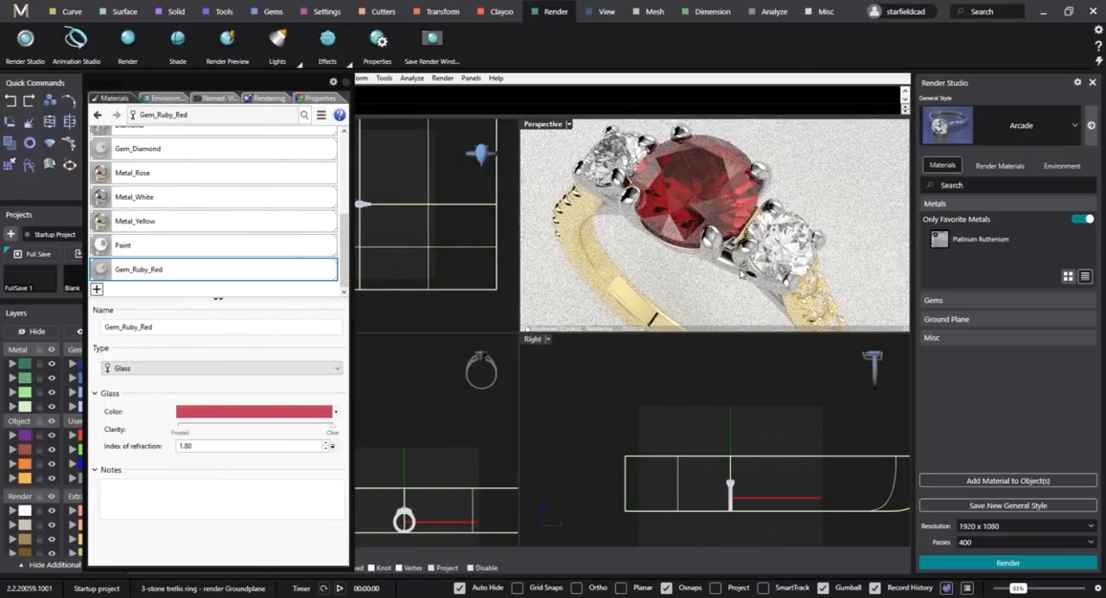
right_drag(793, 263, 659, 298)
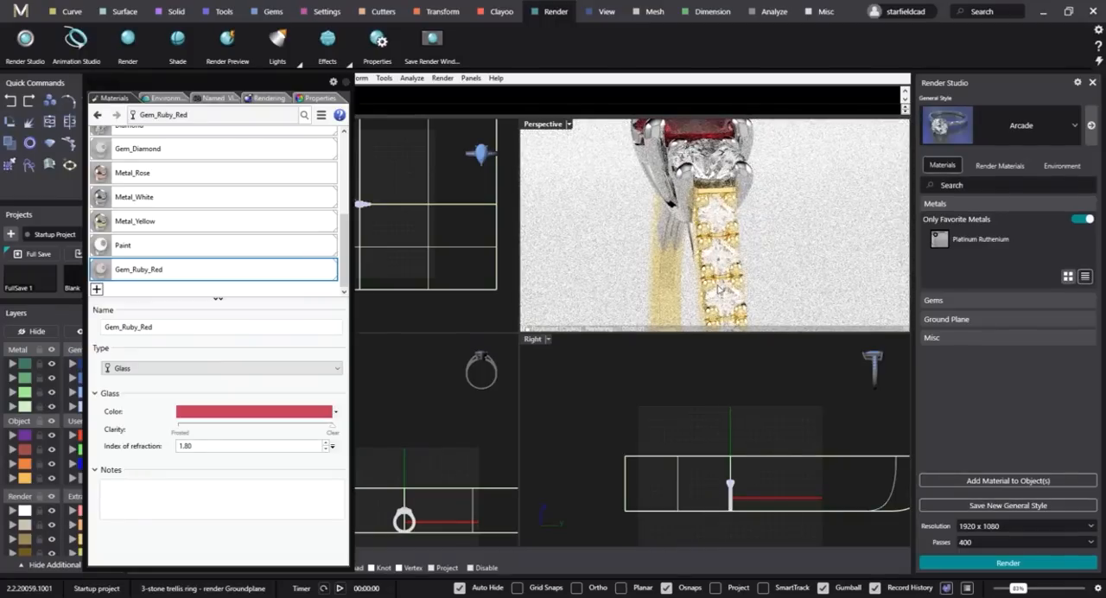
scroll(735, 263, up, 2)
right_drag(750, 278, 781, 255)
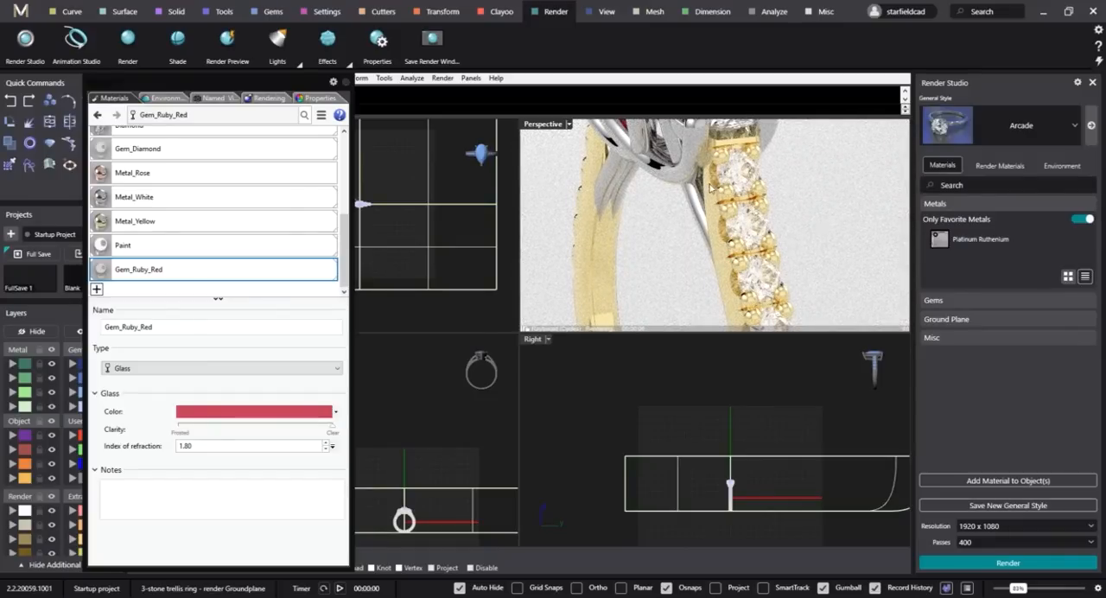
right_drag(775, 282, 751, 265)
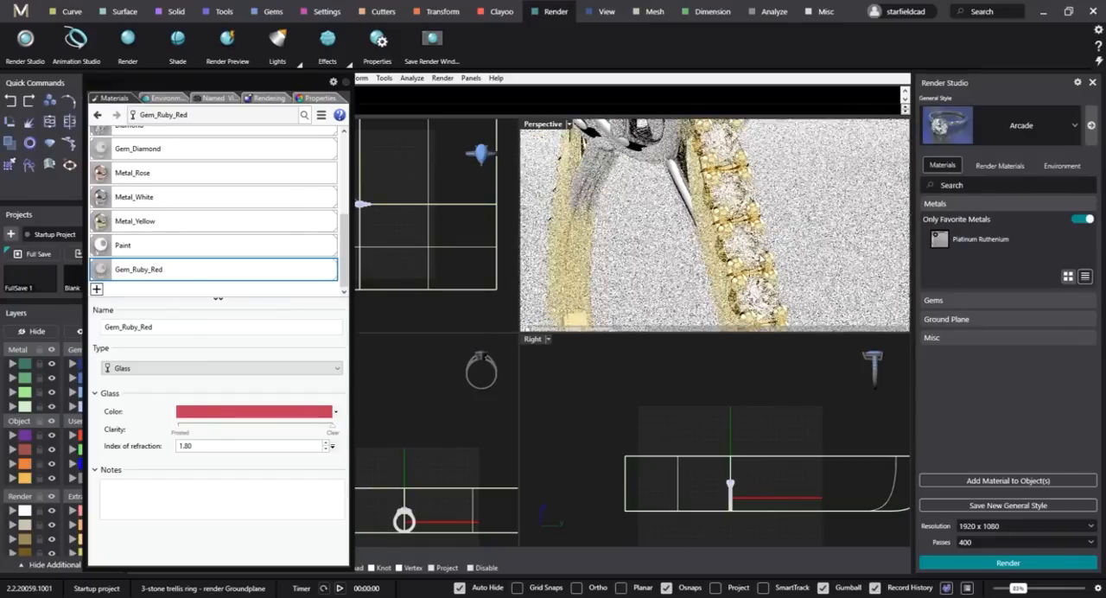
scroll(749, 233, up, 5)
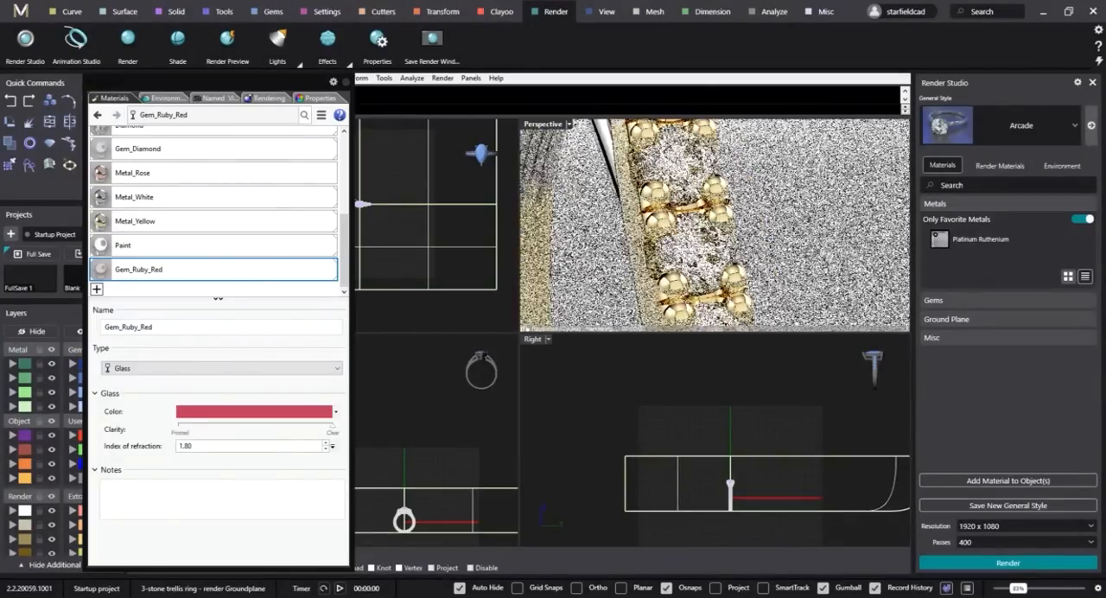
shift+right_drag(746, 205, 755, 173)
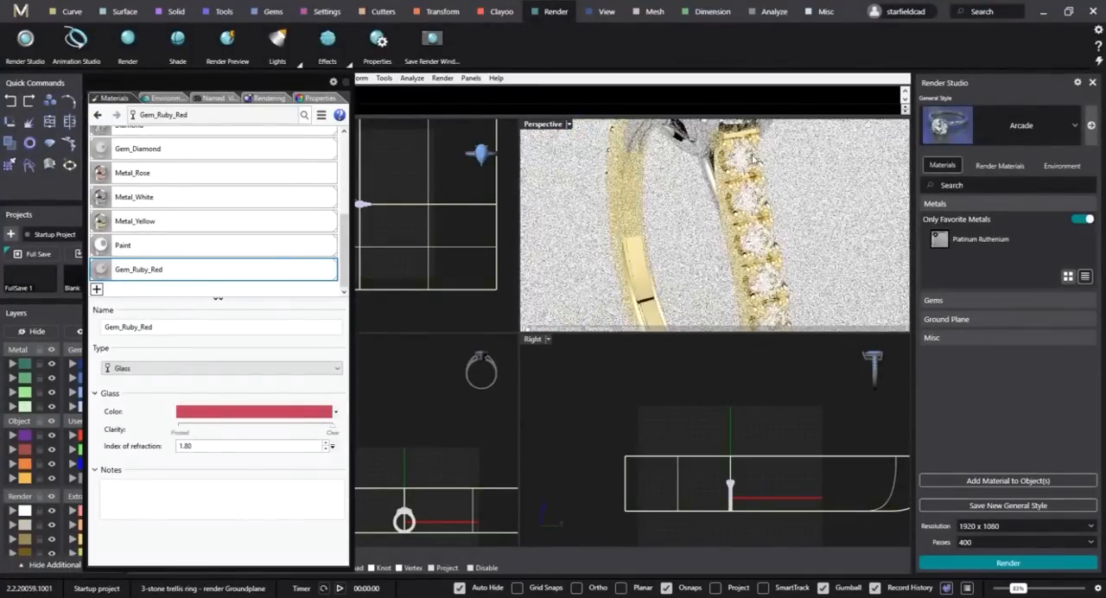
right_drag(753, 158, 795, 258)
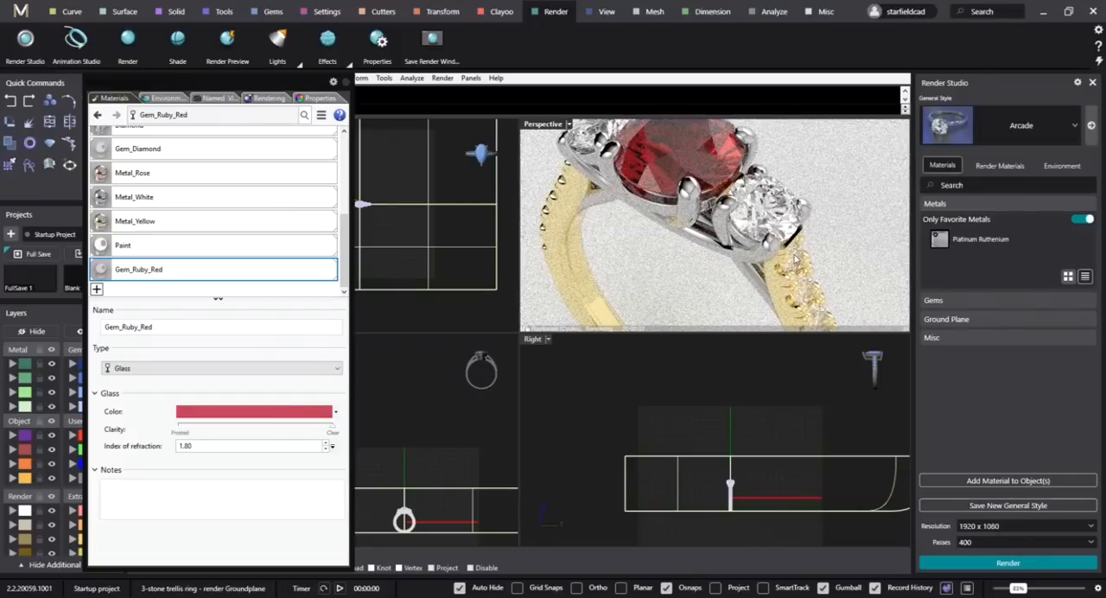
Set the rendering output dimensions to 1920 x 1080 (16:9), keeping Draft quality and the Studio HDRi Environment 2 backdrop.
scroll(795, 259, down, 3)
right_drag(795, 258, 761, 208)
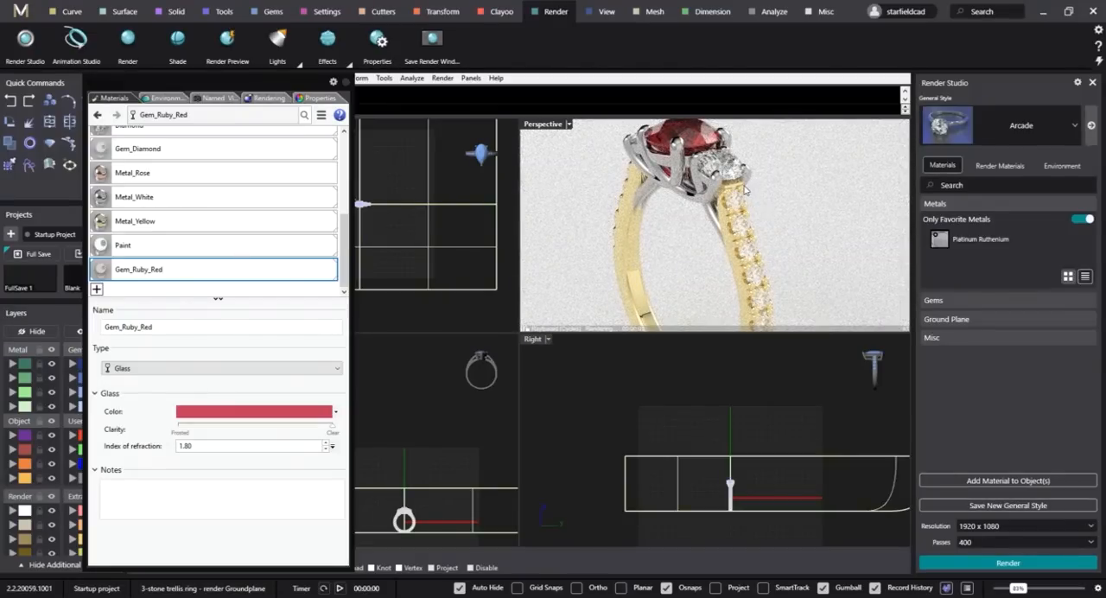
right_drag(732, 207, 739, 228)
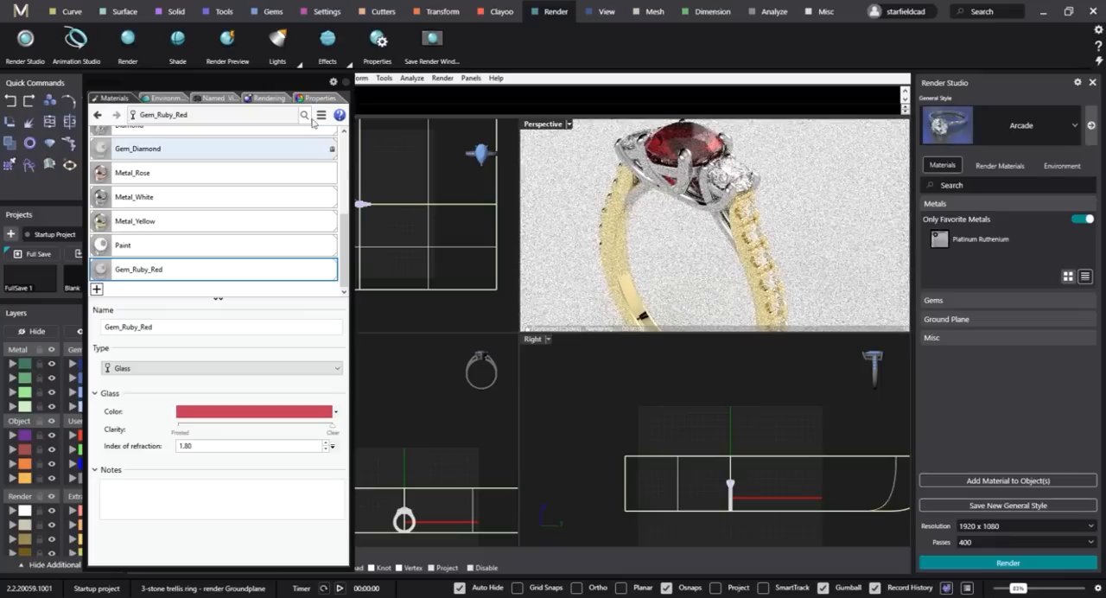
click(275, 98)
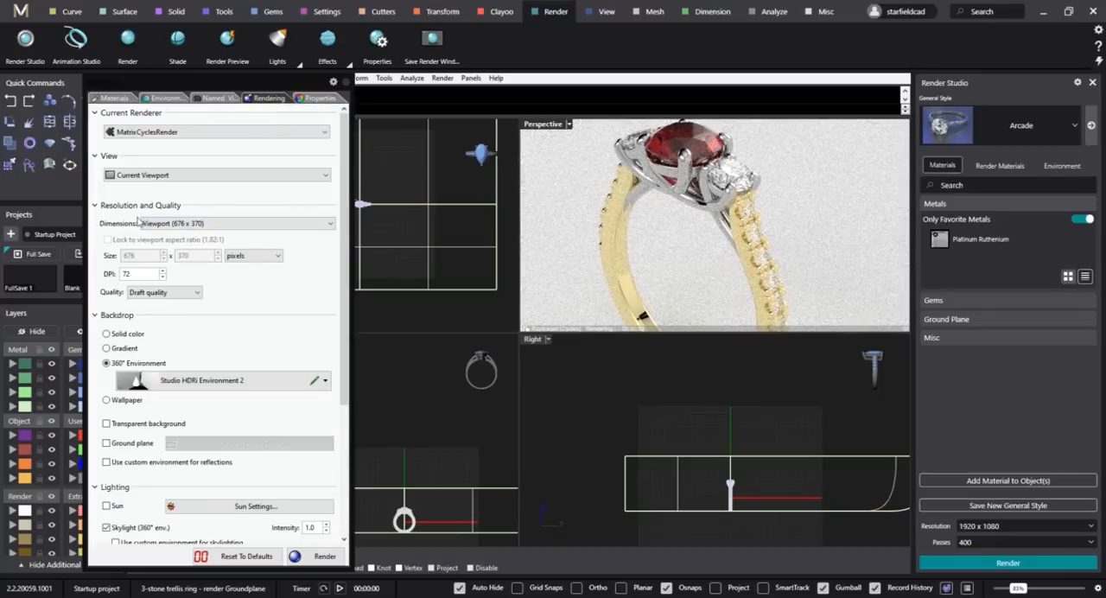
click(216, 224)
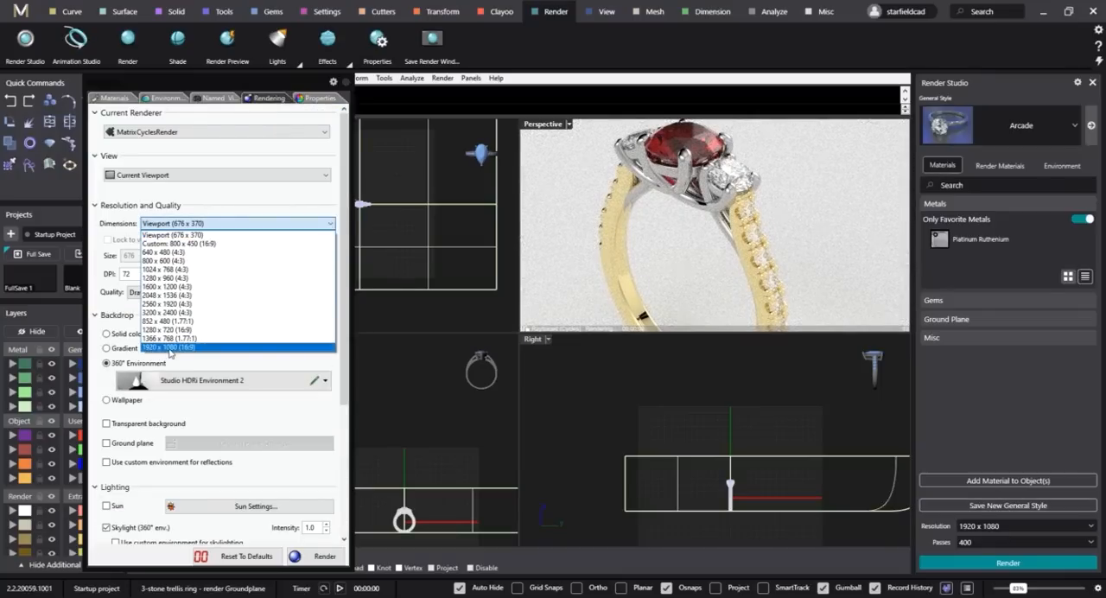
click(170, 347)
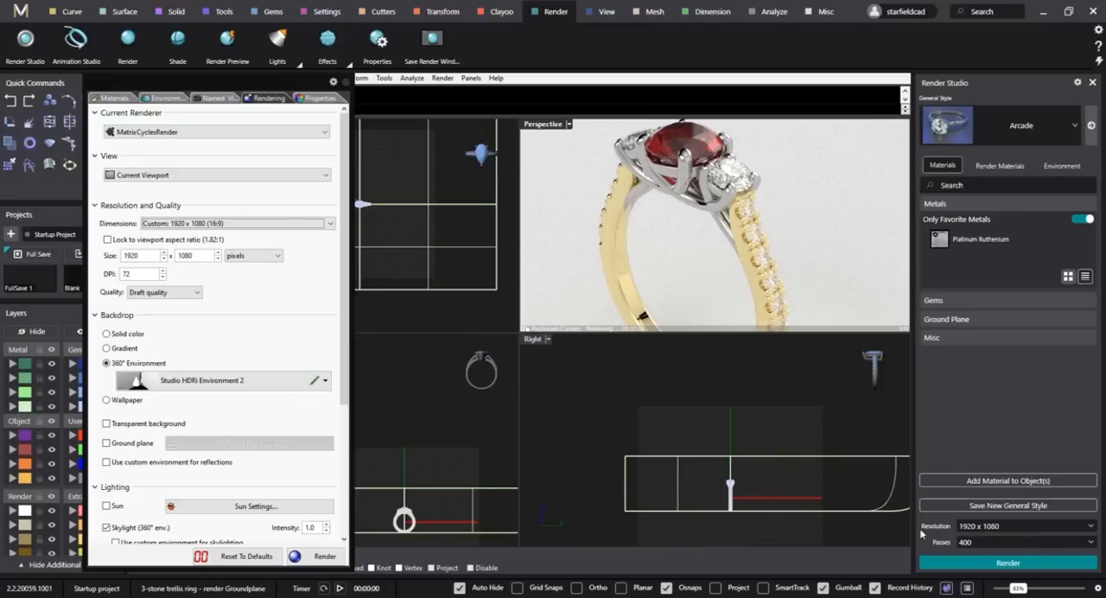
scroll(288, 301, down, 5)
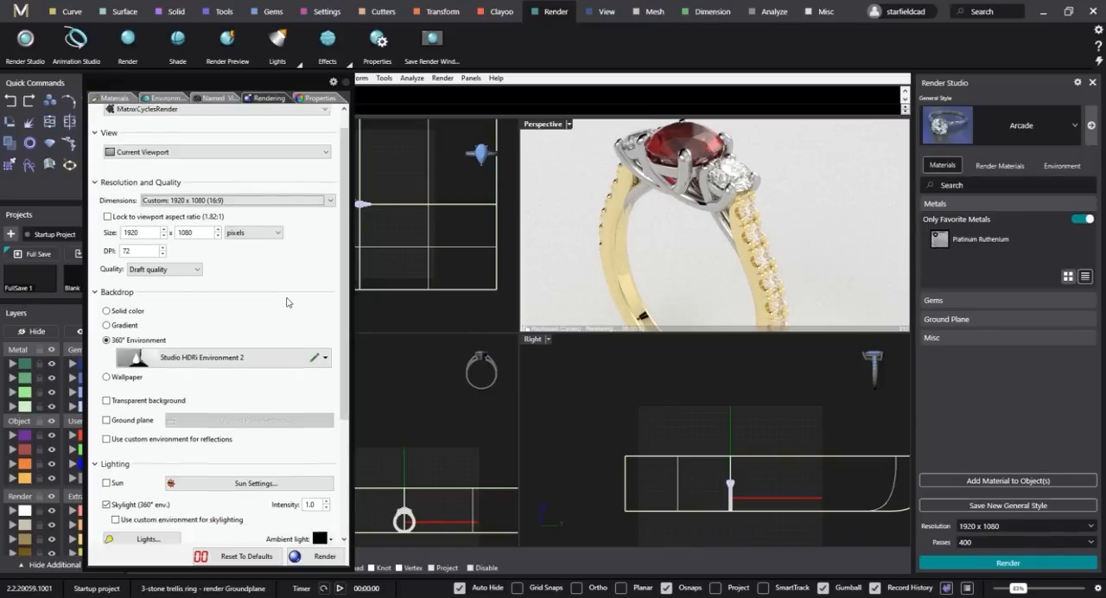
scroll(289, 259, up, 5)
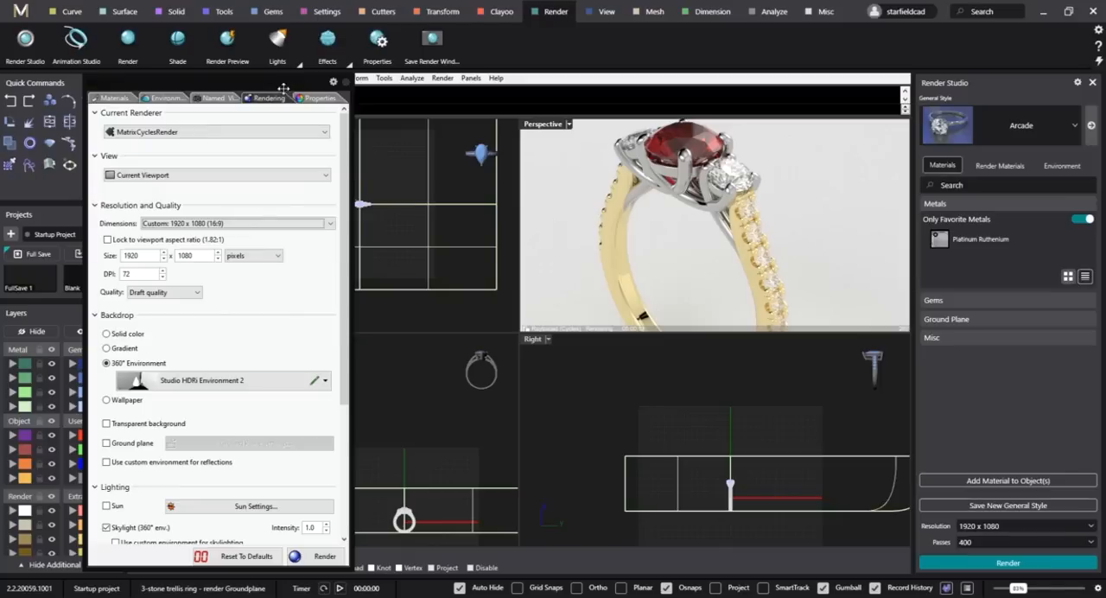
Render the ring from the saved Front 2 named view and bring up the Perspective 1 named view.
click(223, 99)
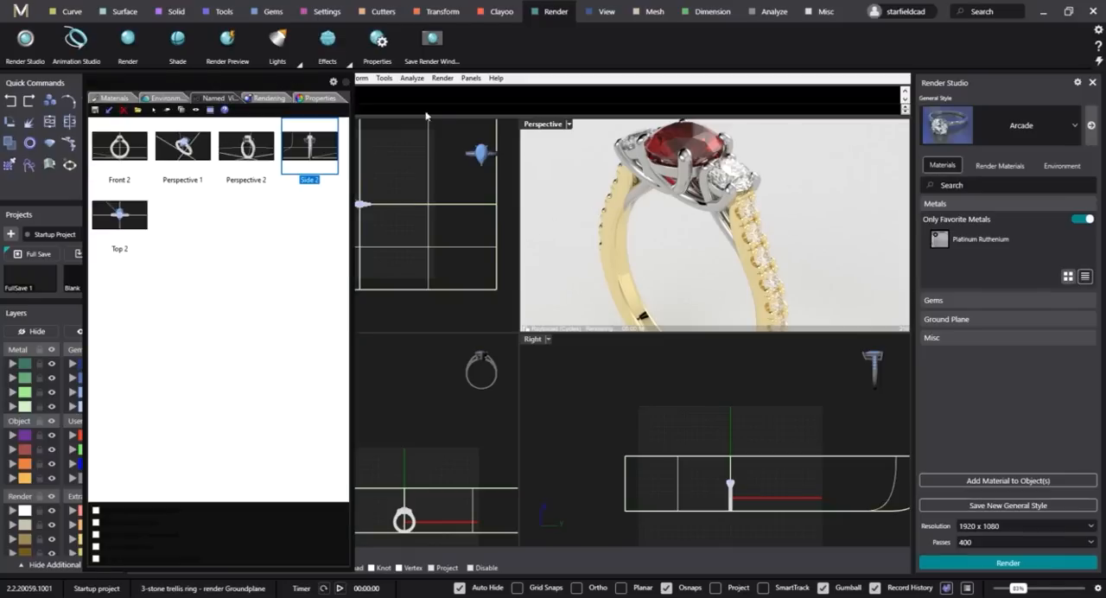
double_click(125, 159)
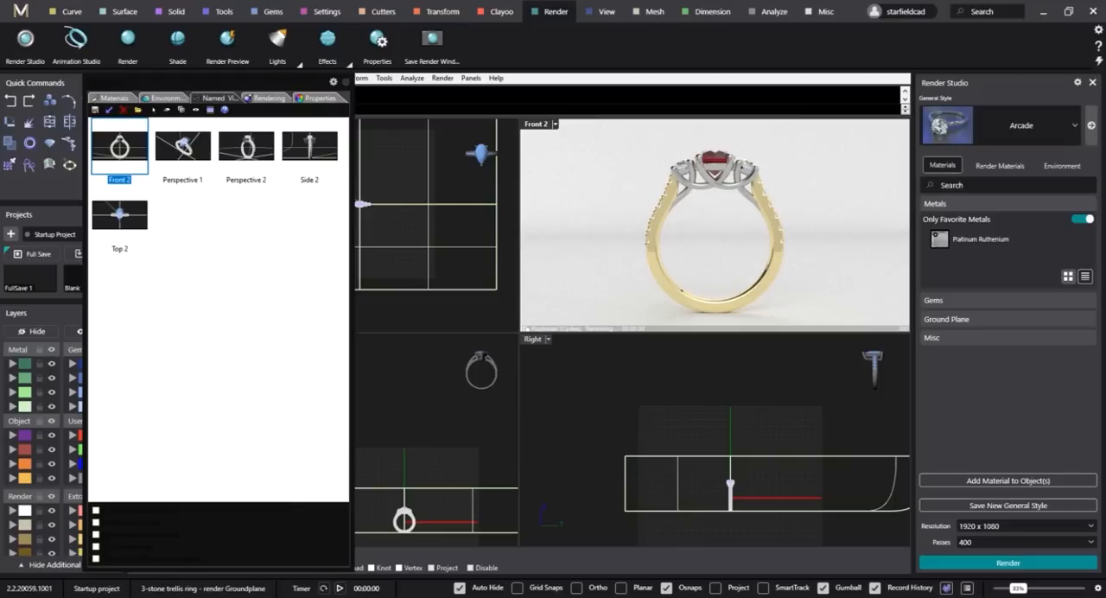
click(1007, 563)
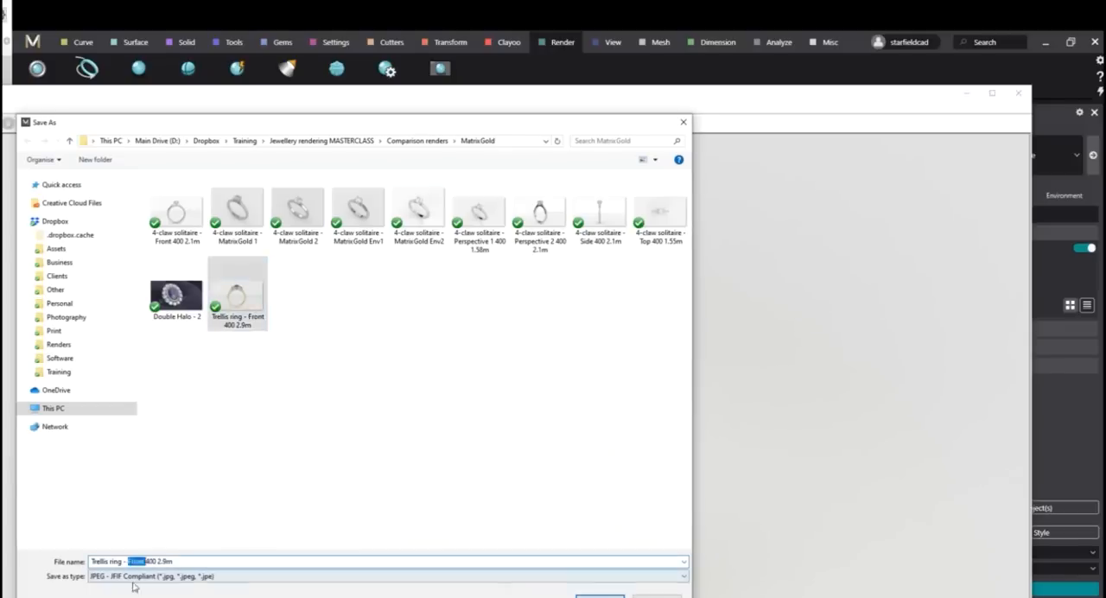
text(Perspective)
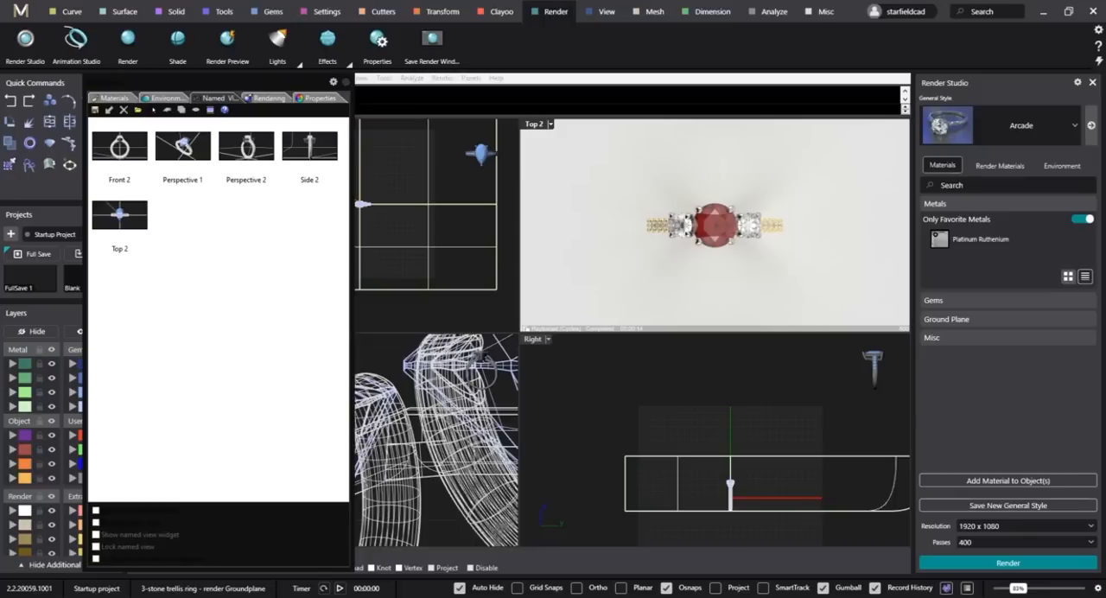
Switch to File Explorer and open the MatrixGold folder inside Jewellery rendering MASTERCLASS > Comparison renders.
key(alt+Tab)
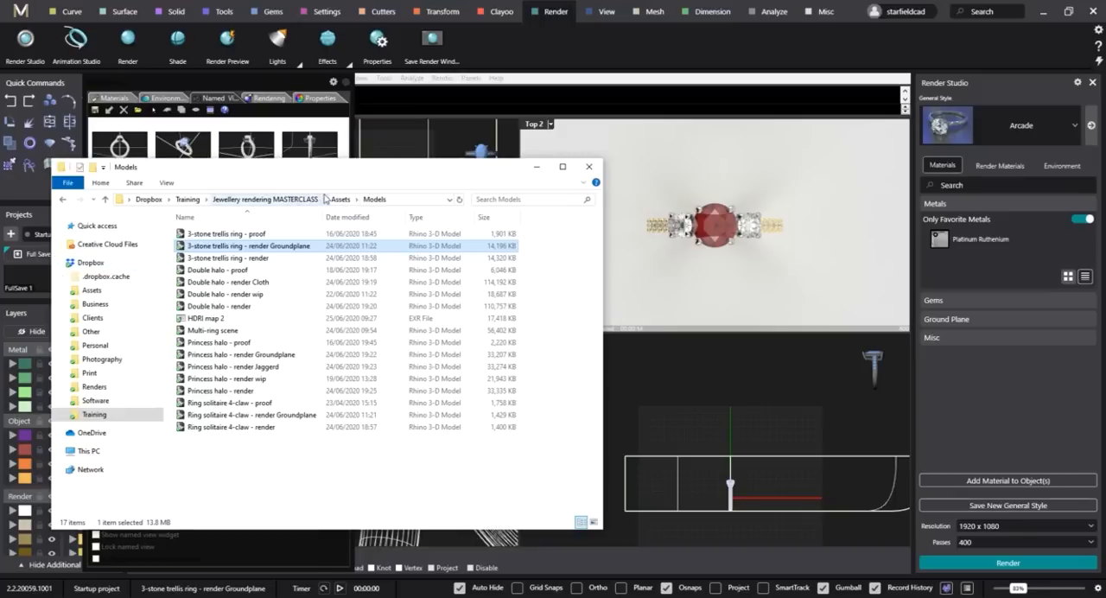
click(313, 199)
click(281, 258)
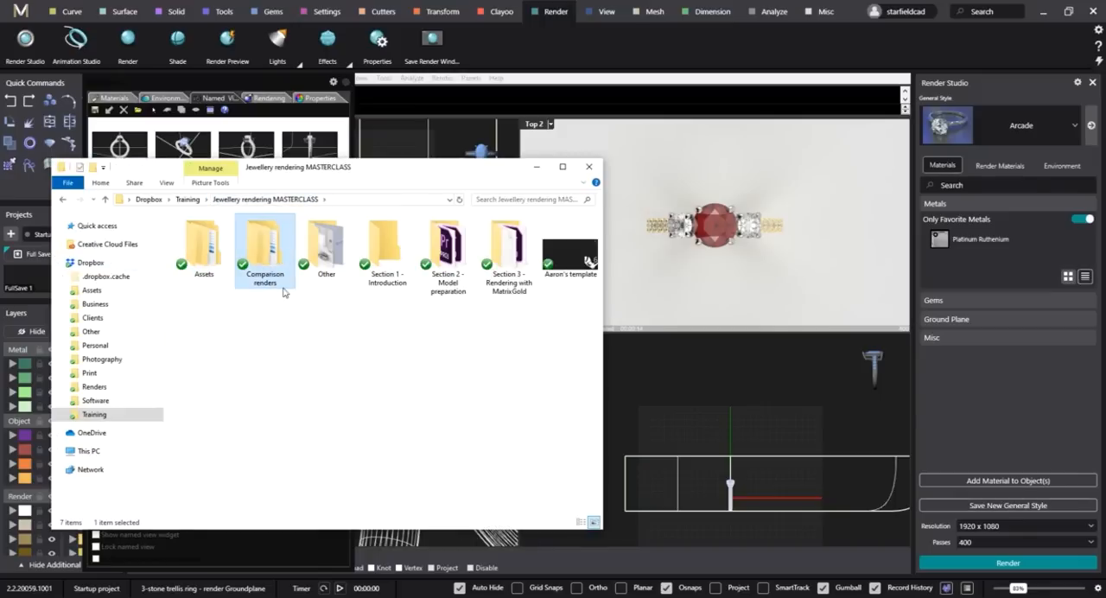
double_click(271, 252)
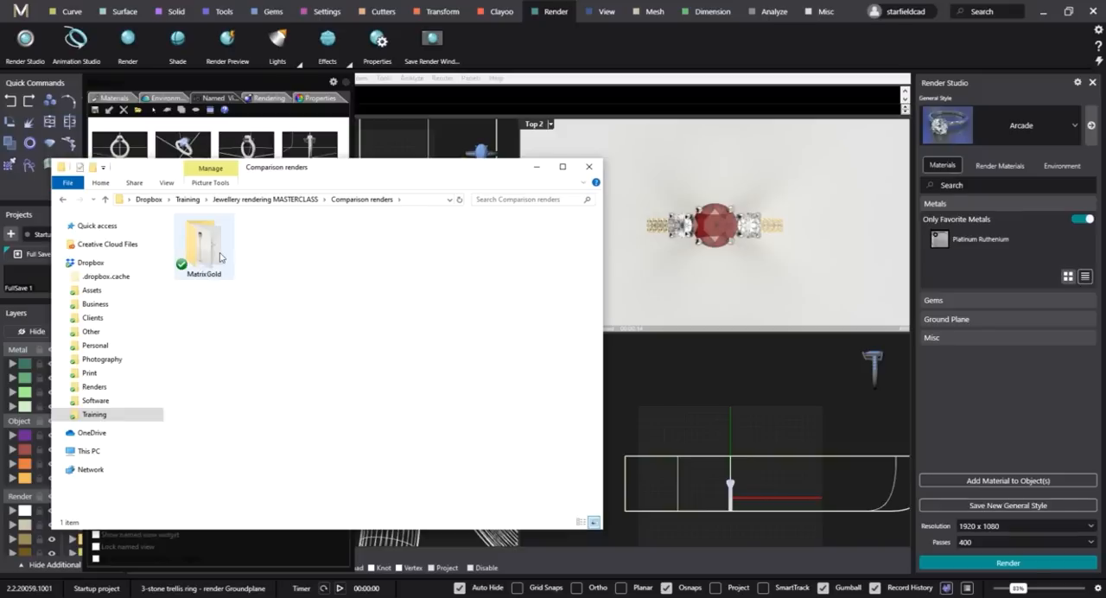
double_click(221, 257)
View the finished render "Trellis ring - Front 400 2.9m" full screen in Photos.
click(394, 349)
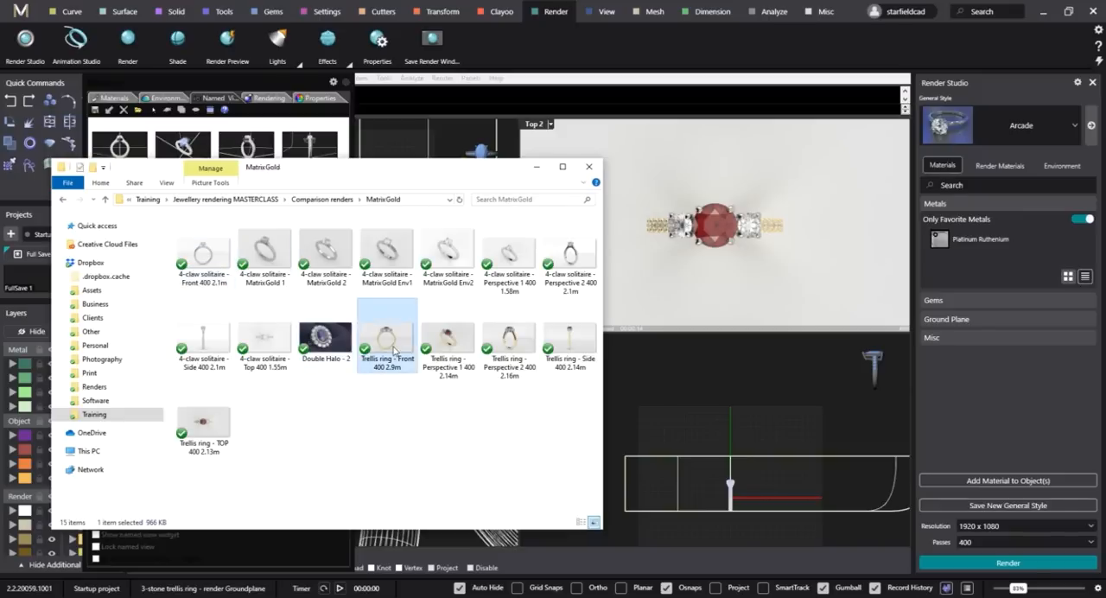
double_click(395, 349)
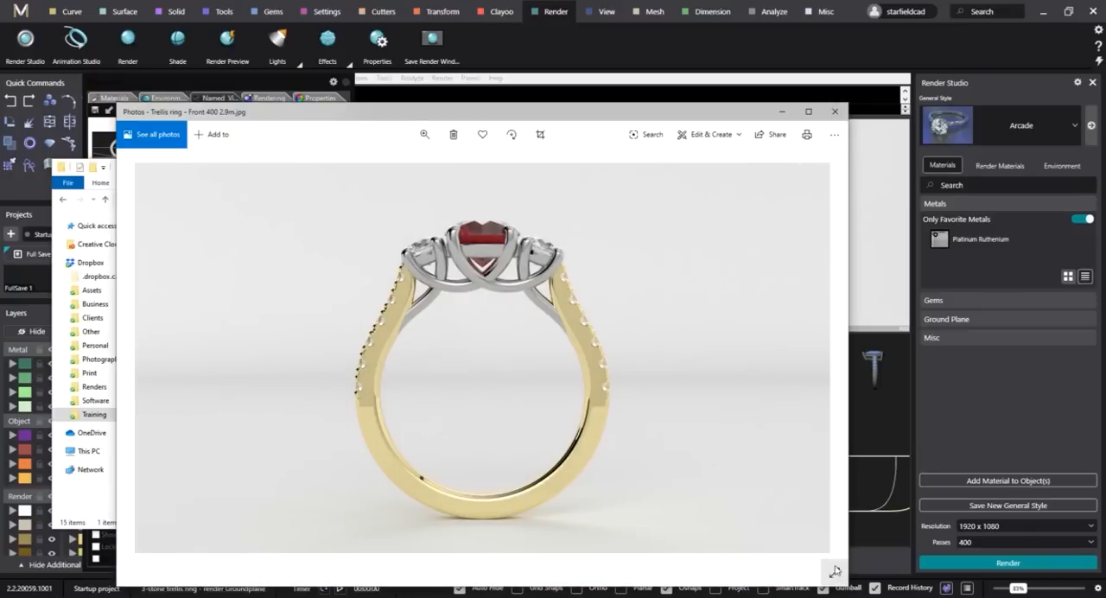
click(835, 571)
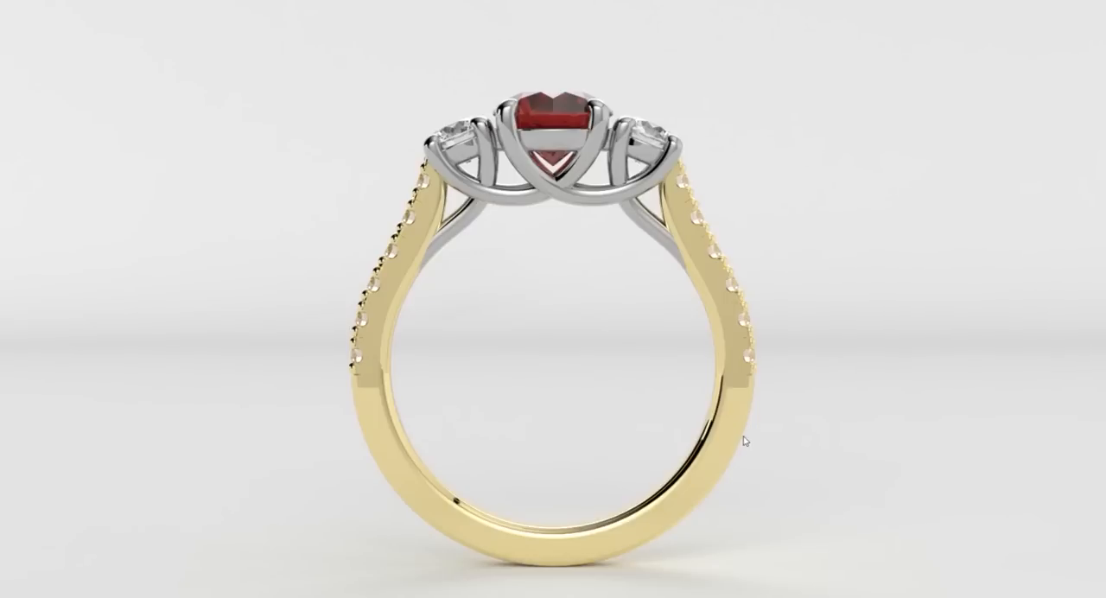
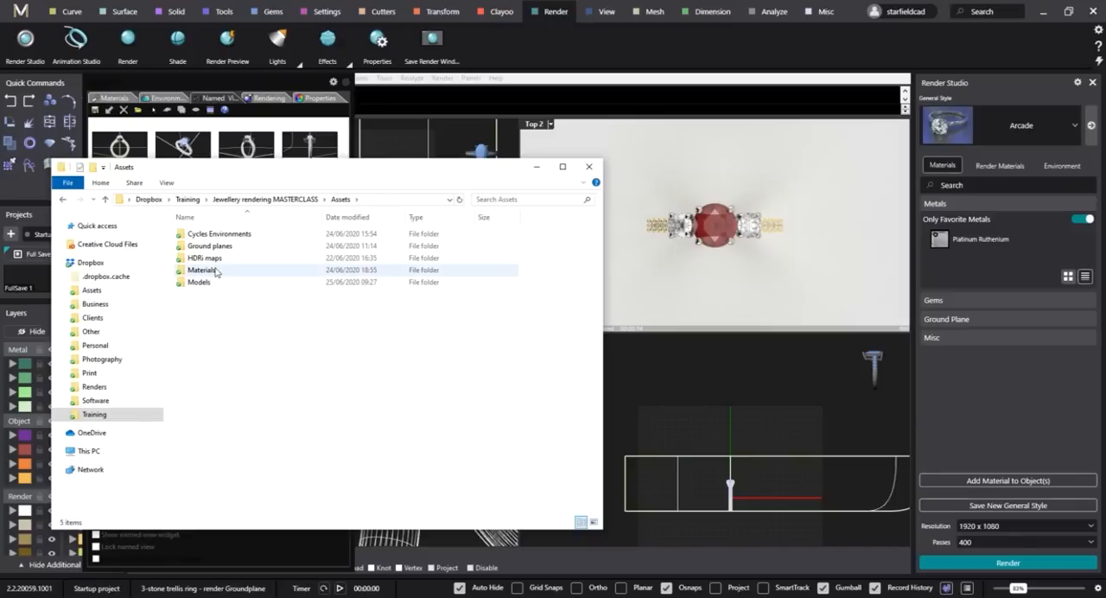
Open the Models folder inside Assets and delete every object from the open 3-stone trellis ring scene.
double_click(208, 283)
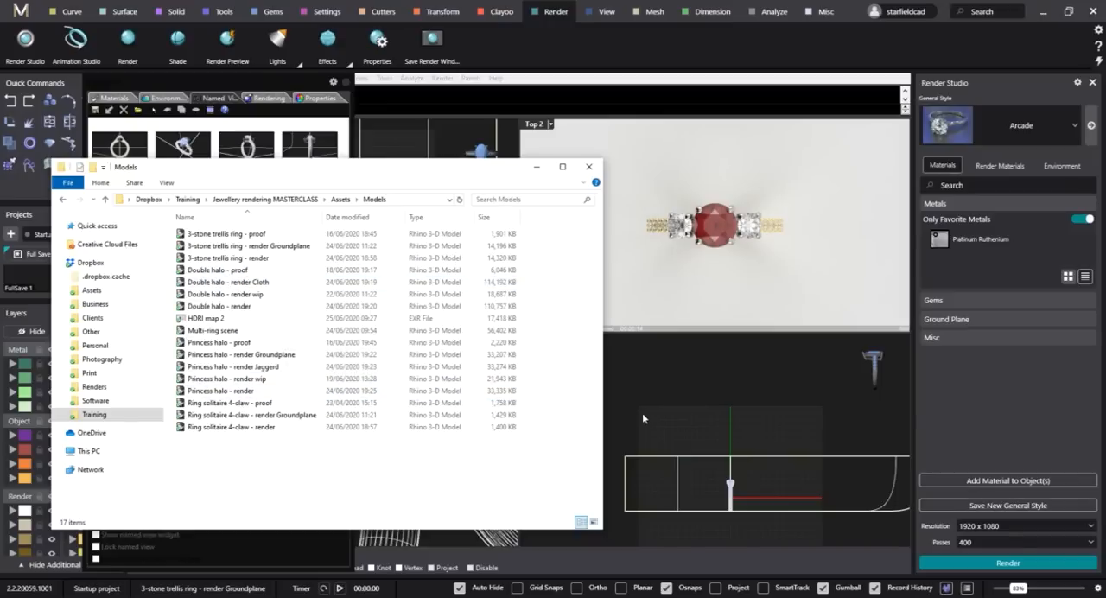
click(726, 377)
key(ctrl+a)
key(Delete)
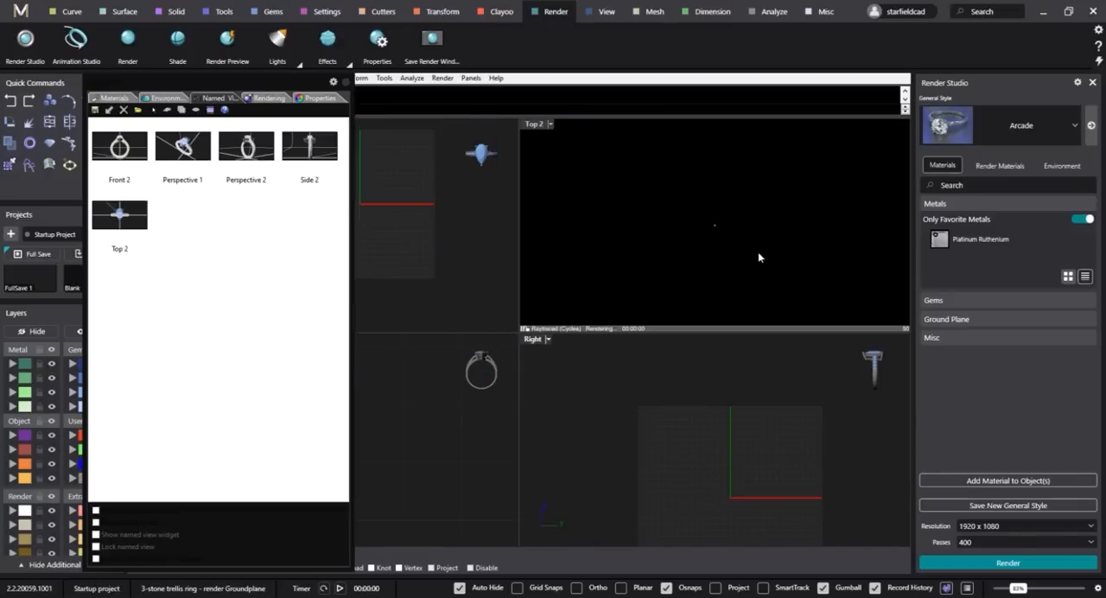
Open the model "Princess halo - render Groundplane" from the Models folder, discarding the changes to the trellis ring file.
mouse_move(126, 596)
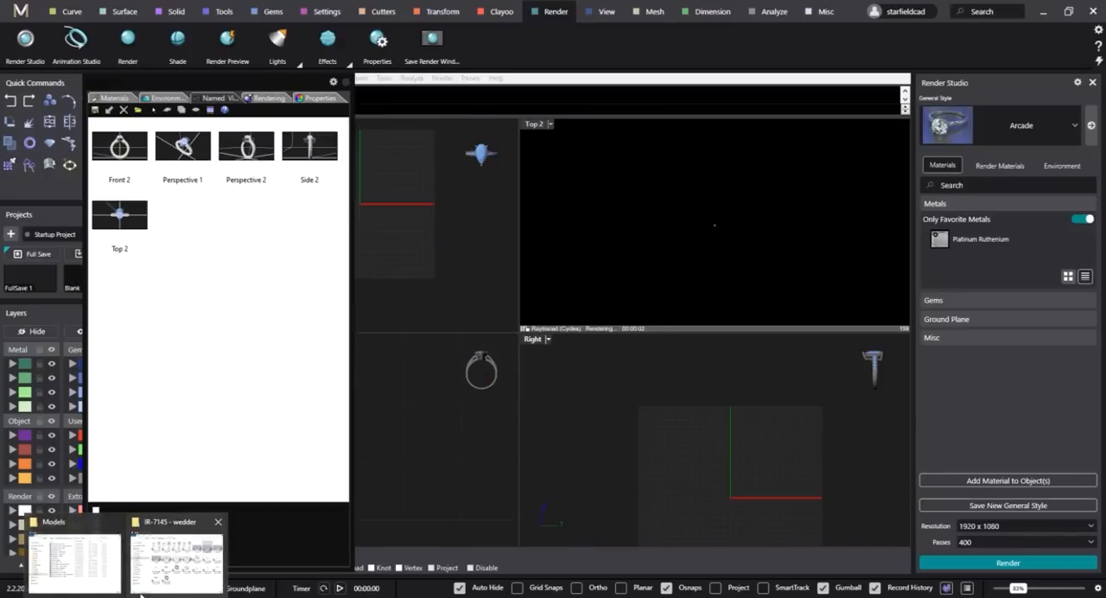
click(81, 566)
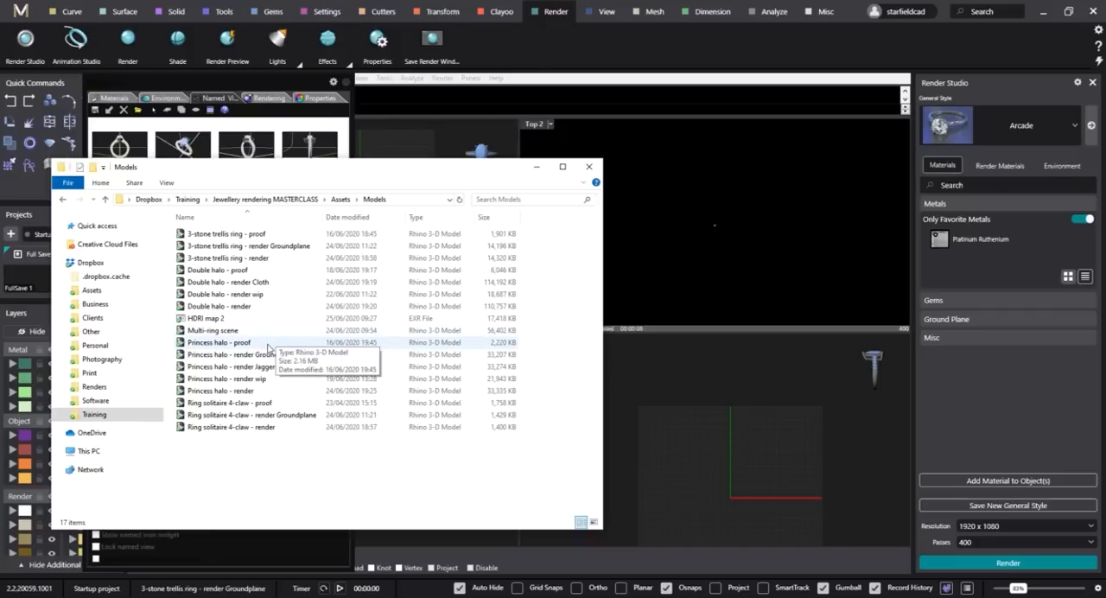
click(277, 355)
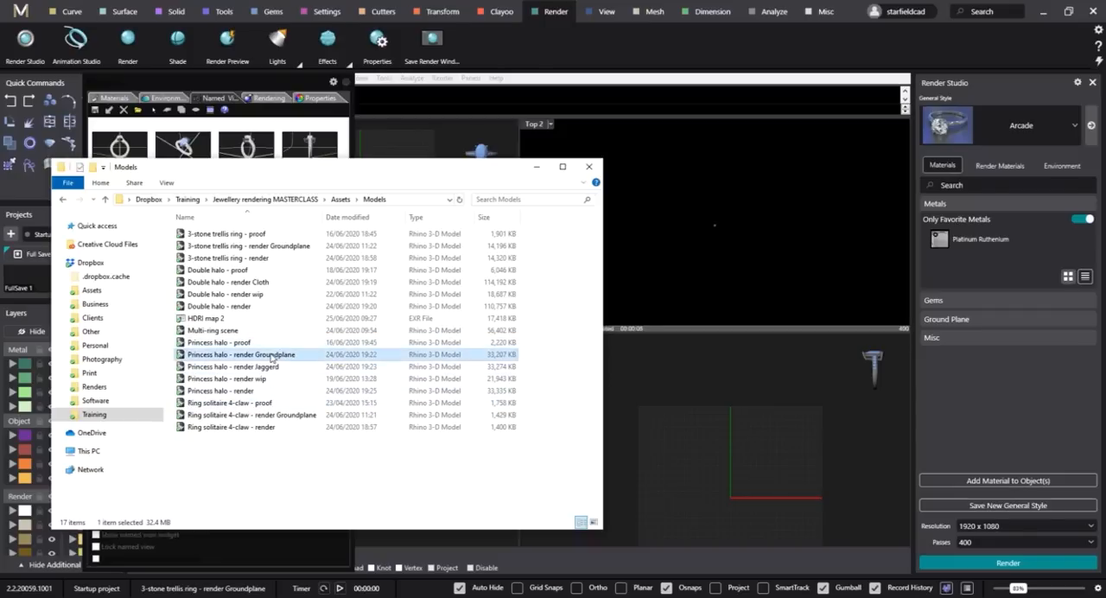
drag(283, 358, 732, 251)
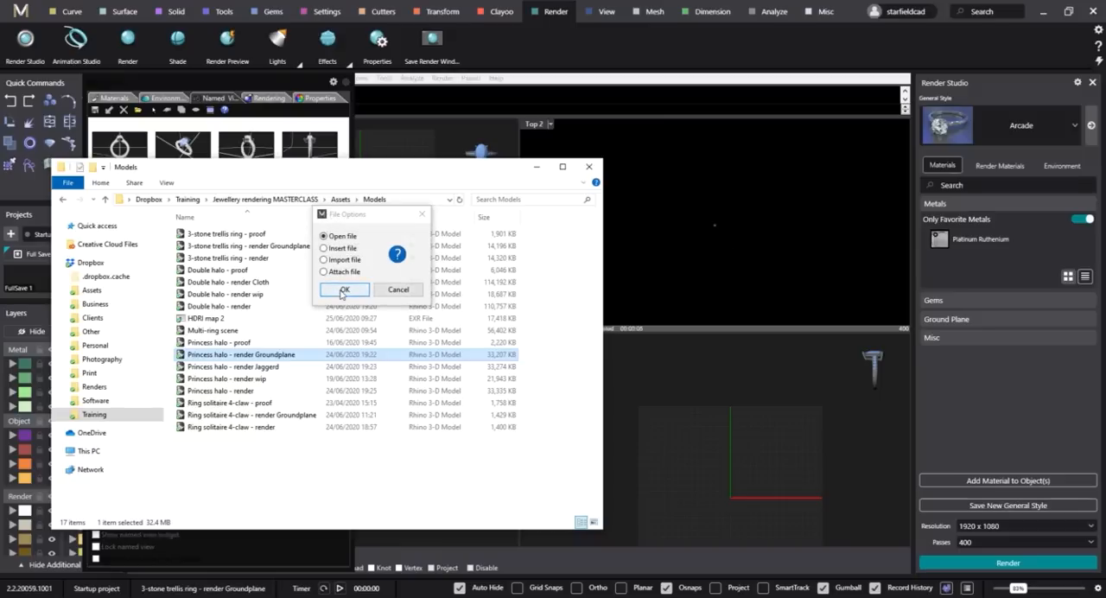
click(342, 291)
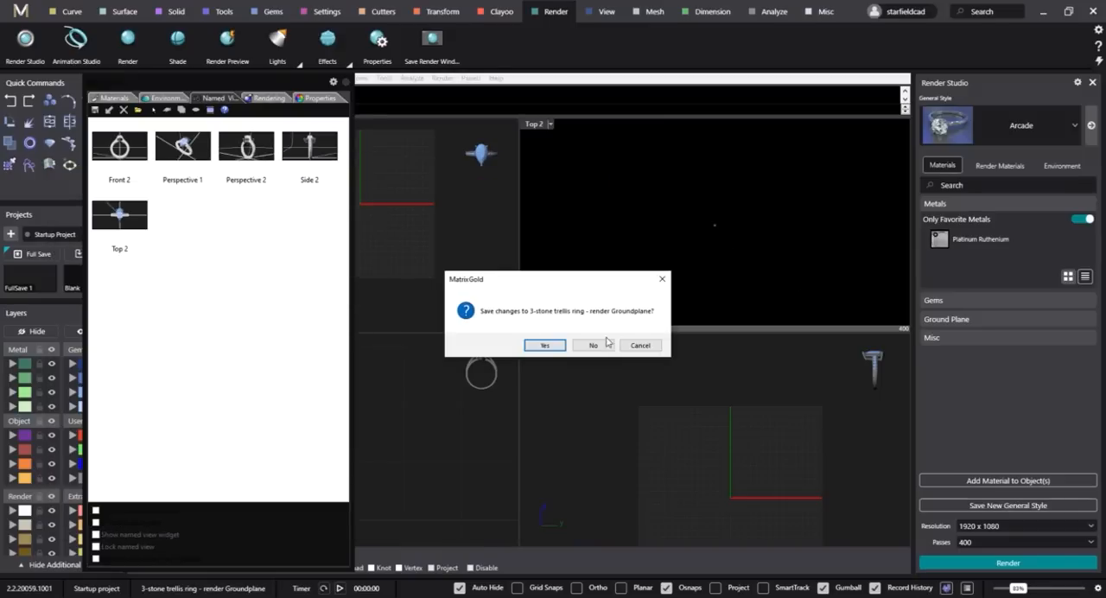
click(593, 344)
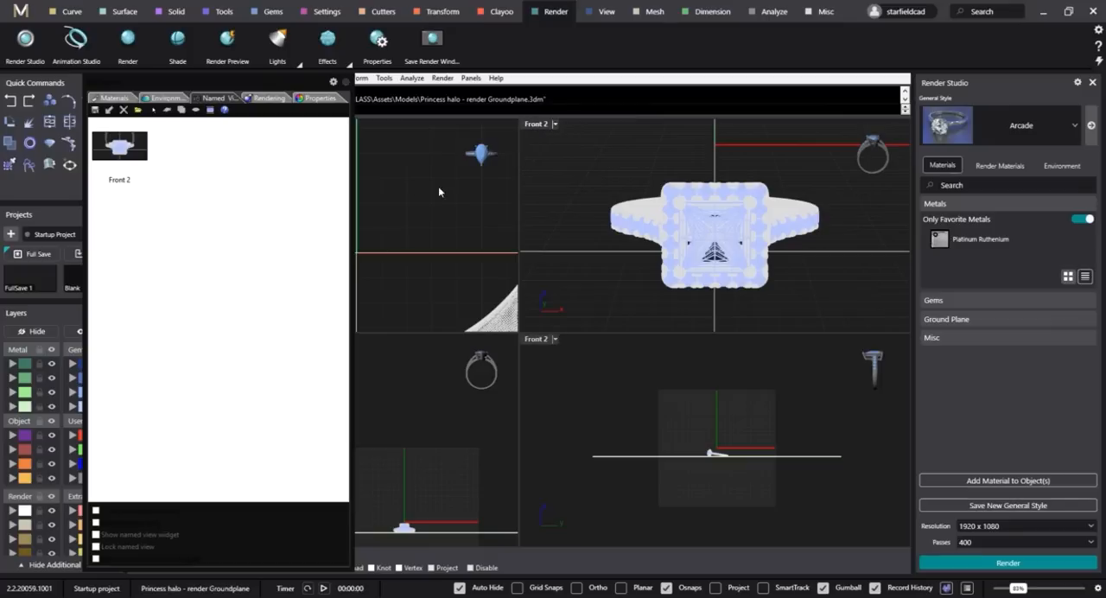
Import the Gem_Diamond and Metal_White materials from Training > Jewellery rendering MASTERCLASS > Assets > Materials > Cycles.
click(130, 155)
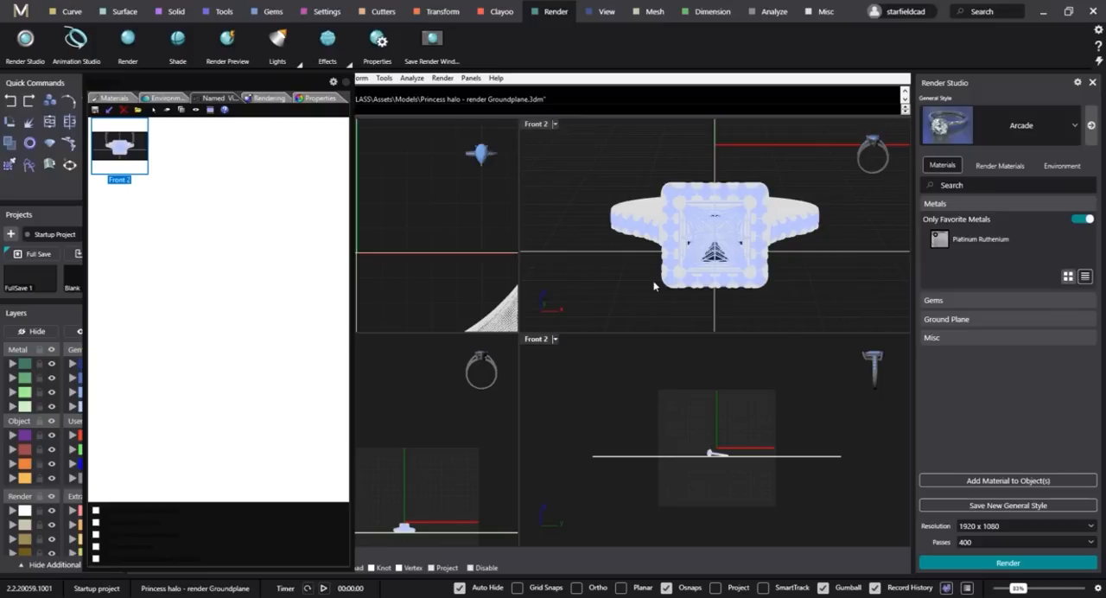
click(114, 98)
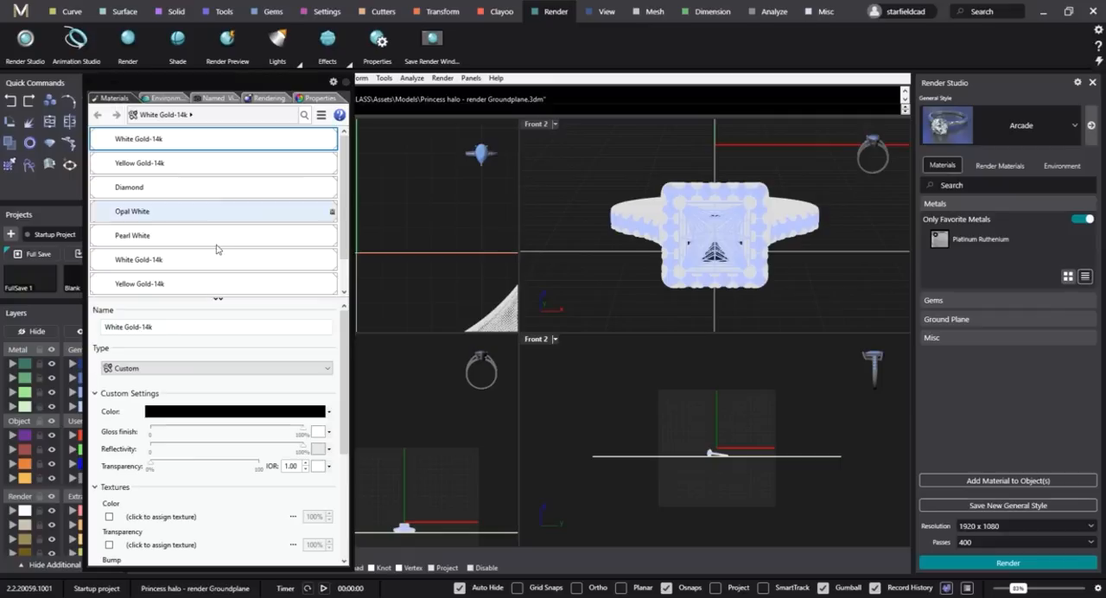
scroll(210, 277, down, 2)
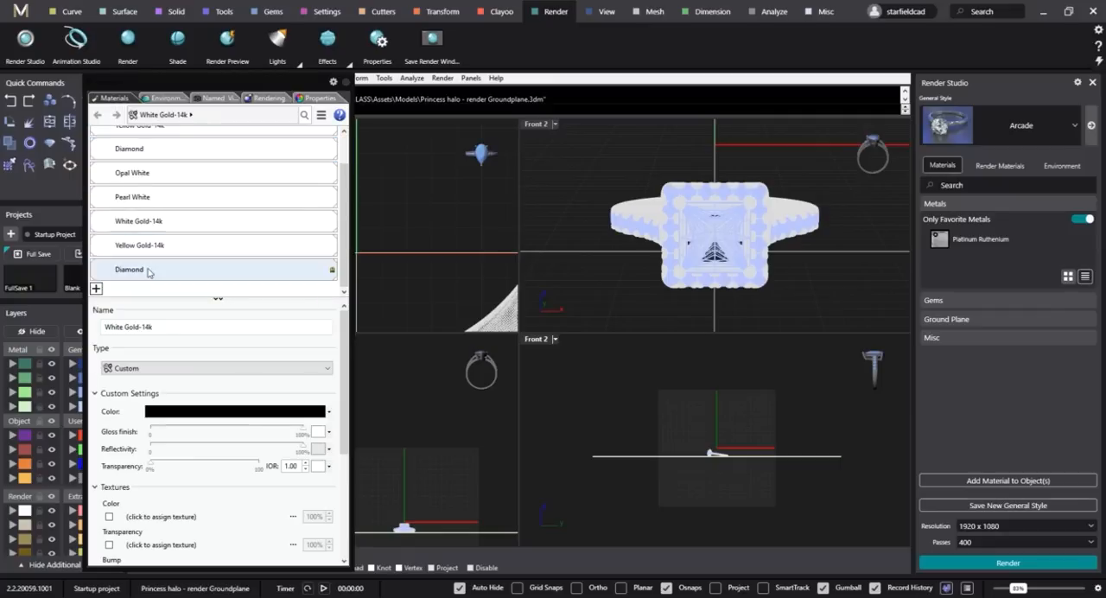
click(96, 288)
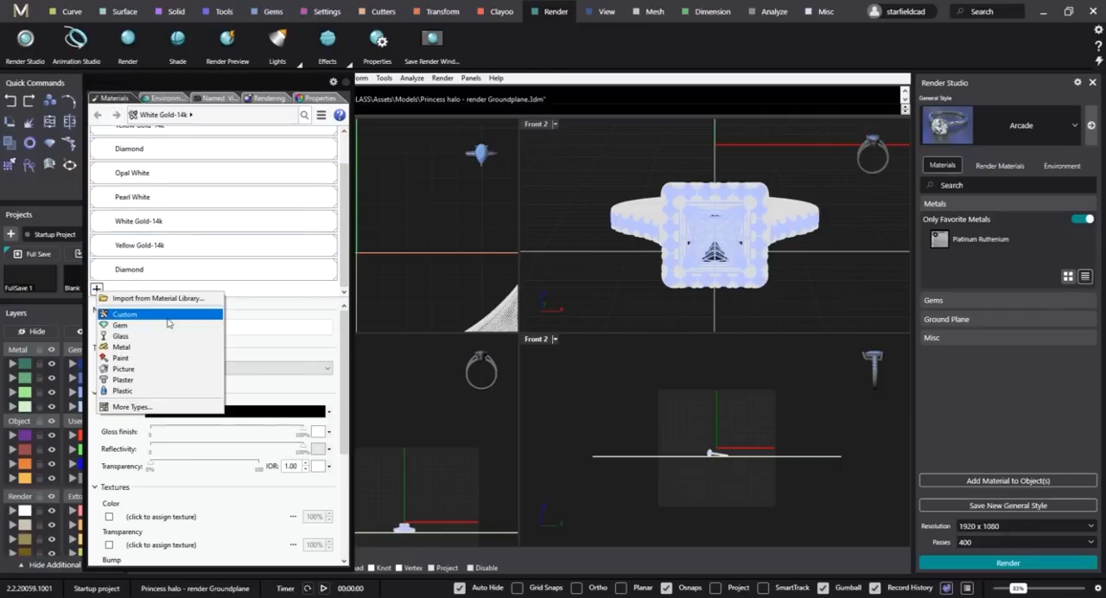
click(149, 299)
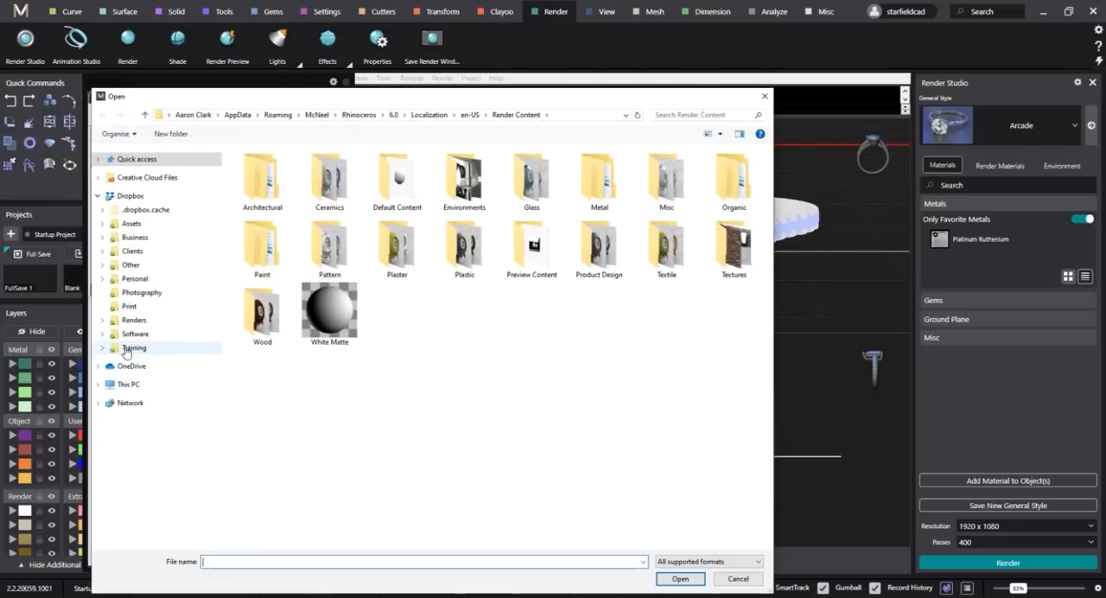
click(132, 348)
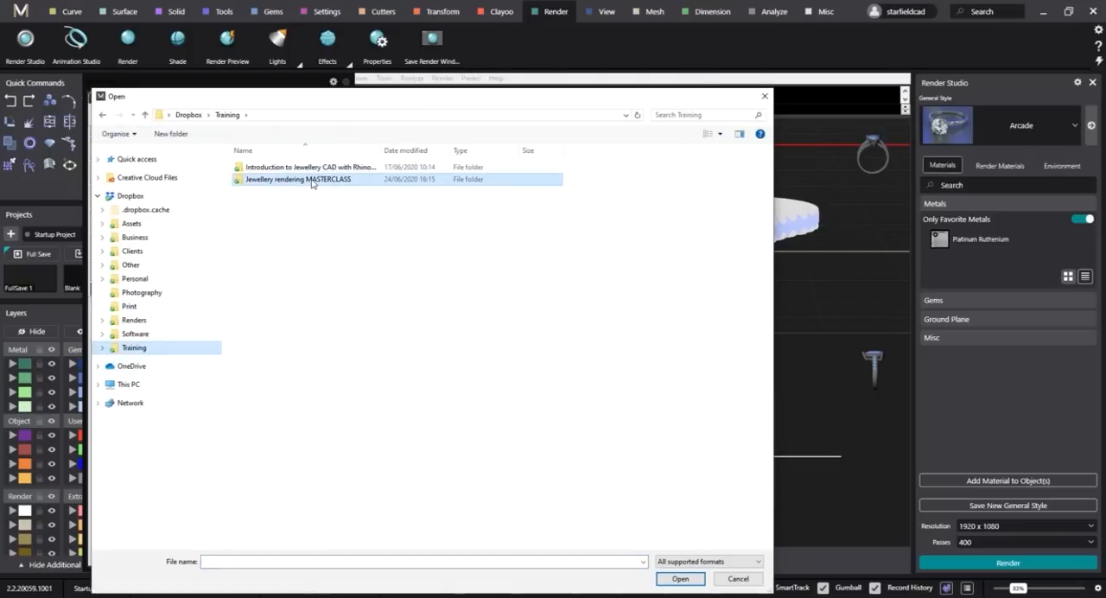
double_click(312, 179)
double_click(277, 203)
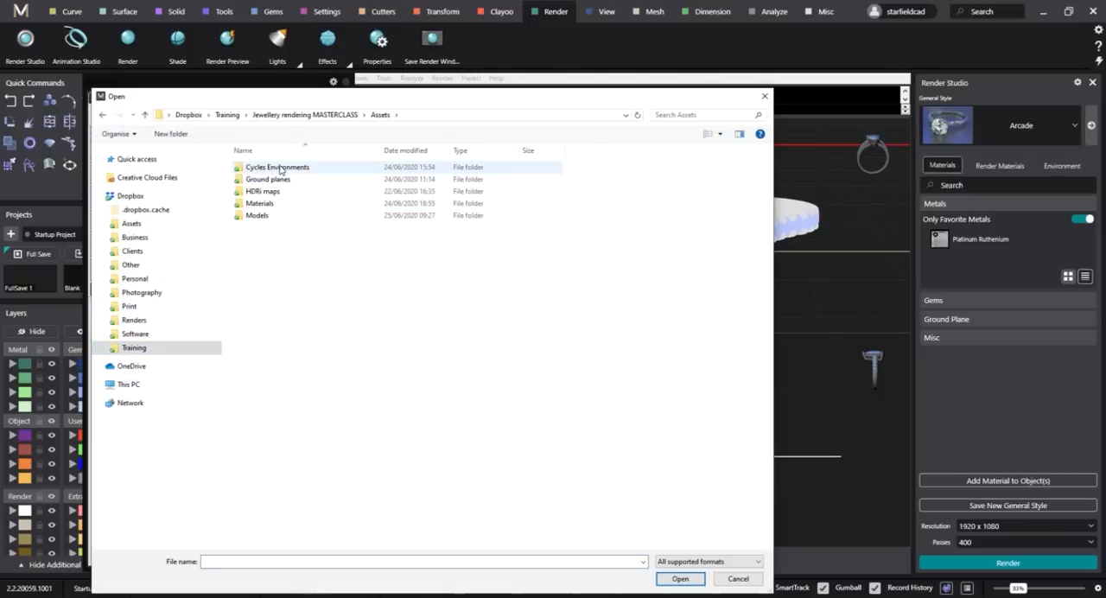
click(269, 207)
double_click(268, 207)
double_click(268, 168)
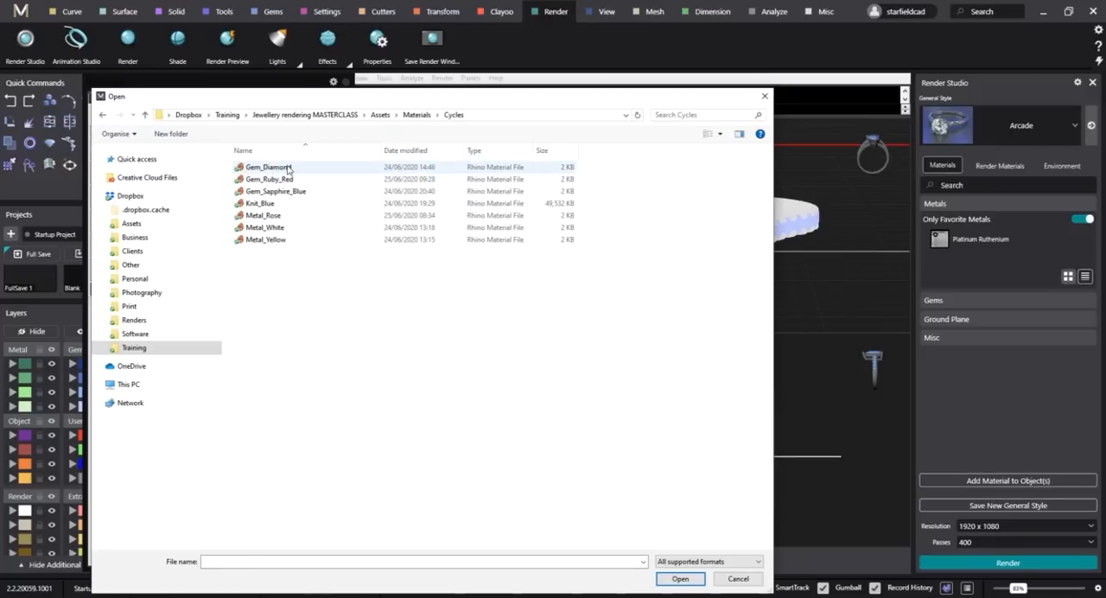
click(288, 168)
ctrl+click(268, 227)
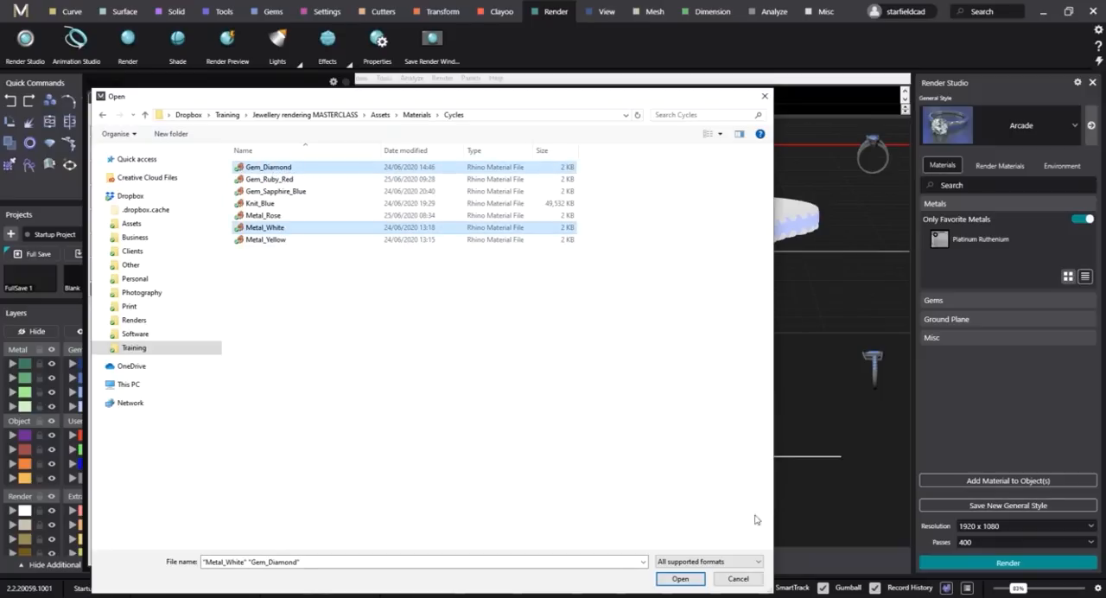
click(680, 579)
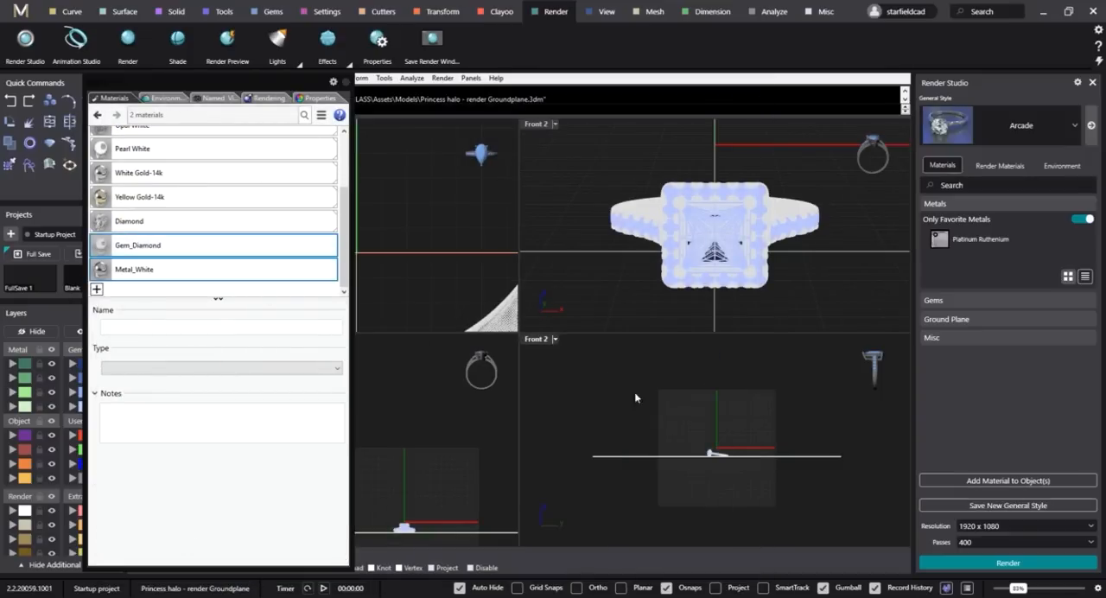
Assign the Metal_White material to the metal body of the princess halo ring.
click(706, 447)
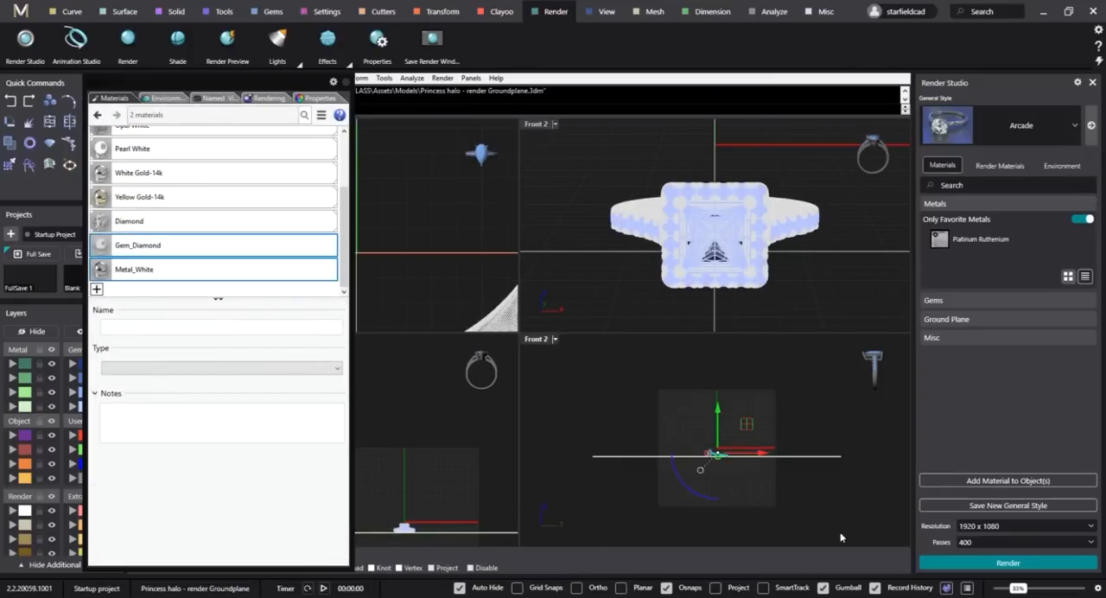
right_click(152, 271)
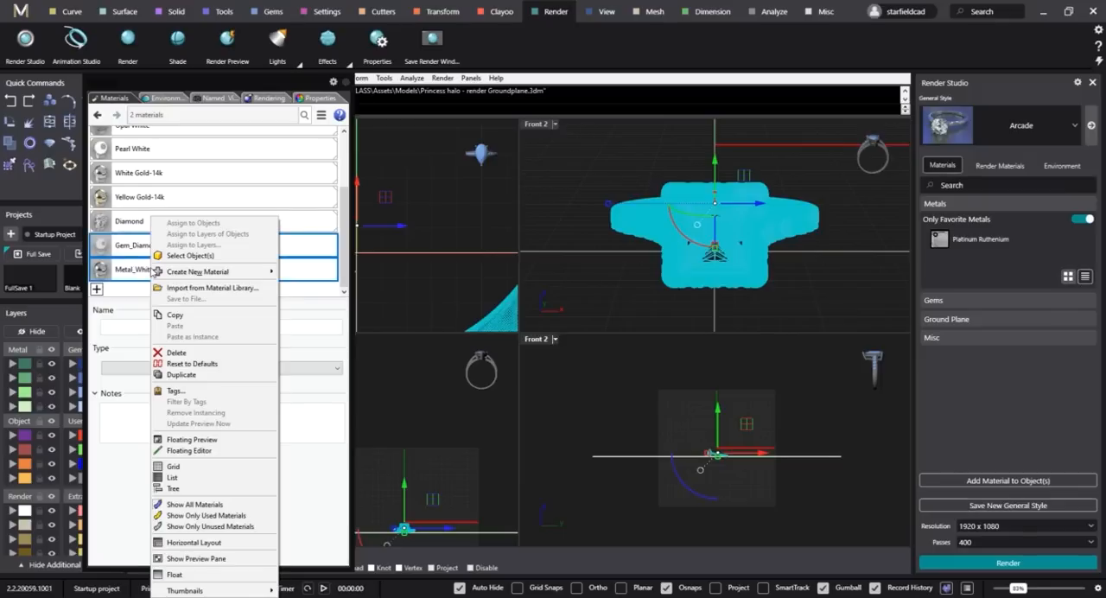
click(117, 237)
click(134, 269)
right_click(139, 270)
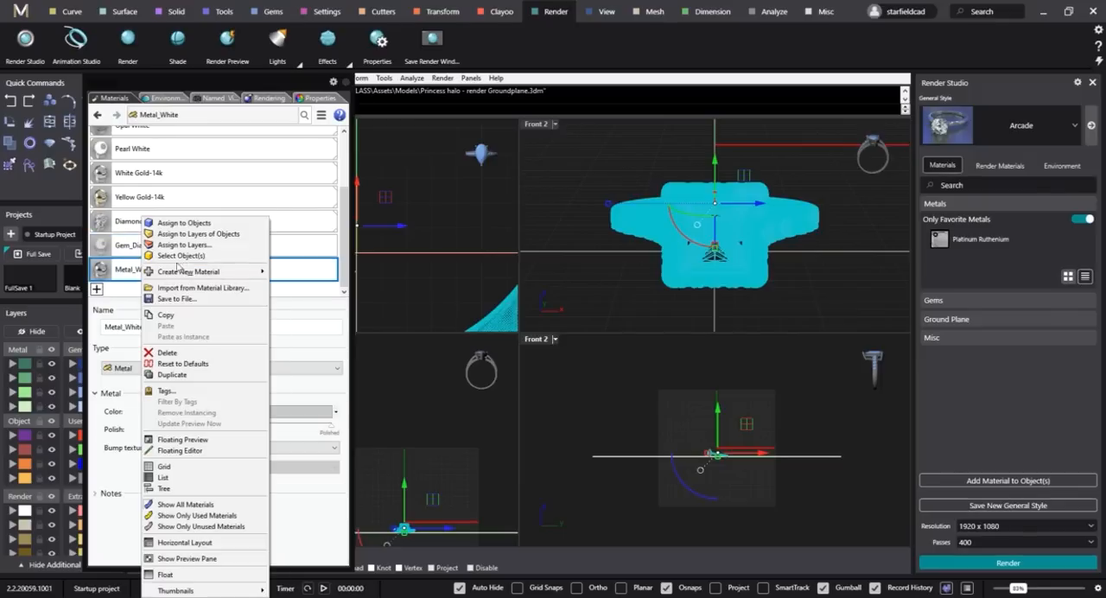
click(185, 224)
click(792, 373)
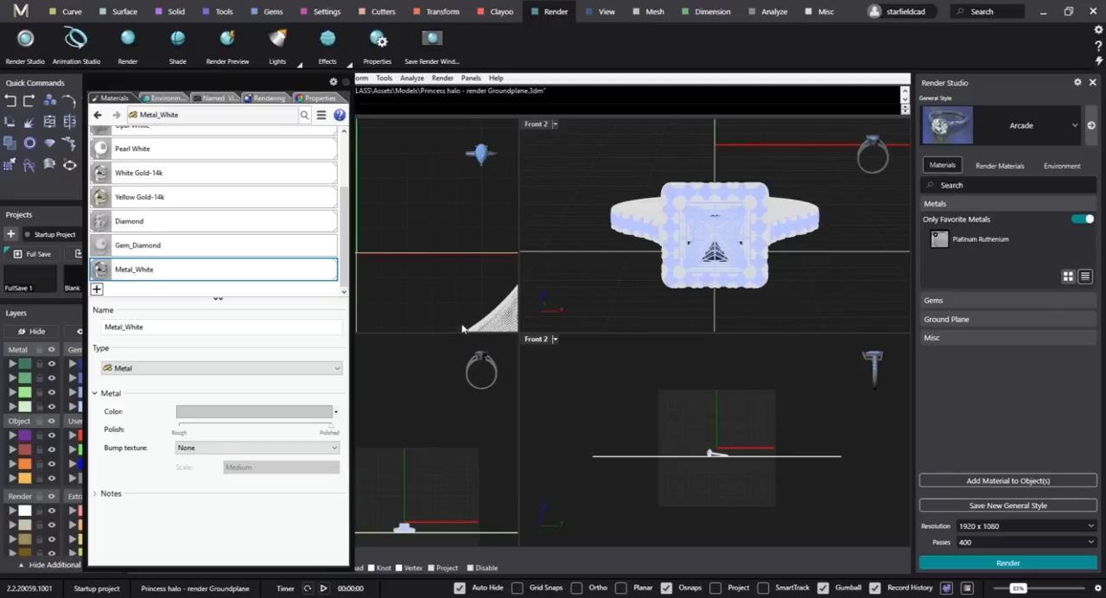
Hide the ring's metal body and the ground plane so that only the gems stay displayed.
scroll(469, 273, up, 5)
scroll(471, 278, down, 4)
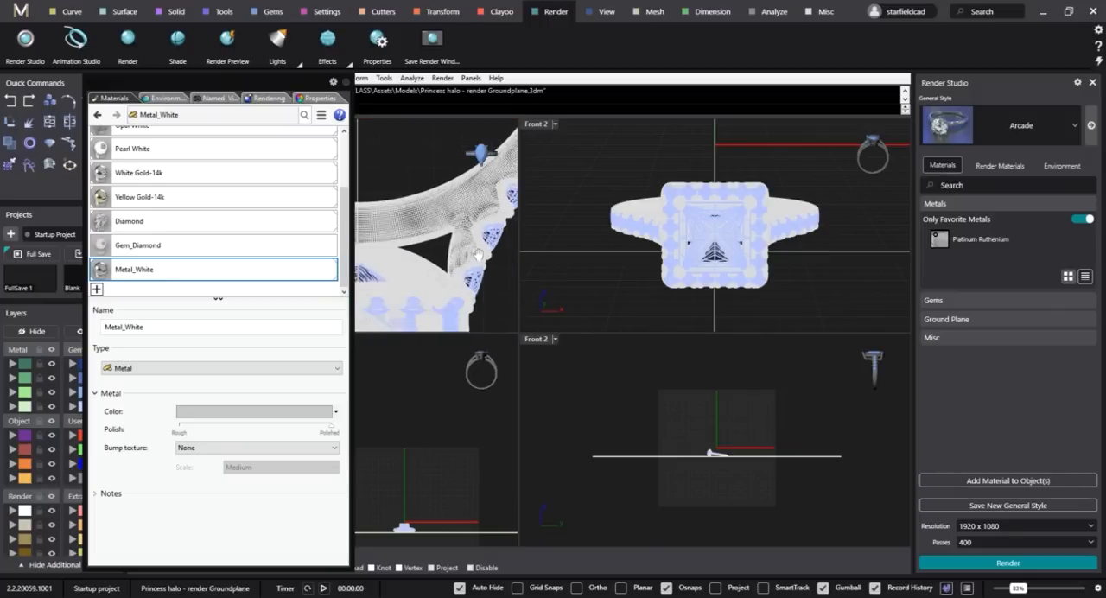
click(482, 269)
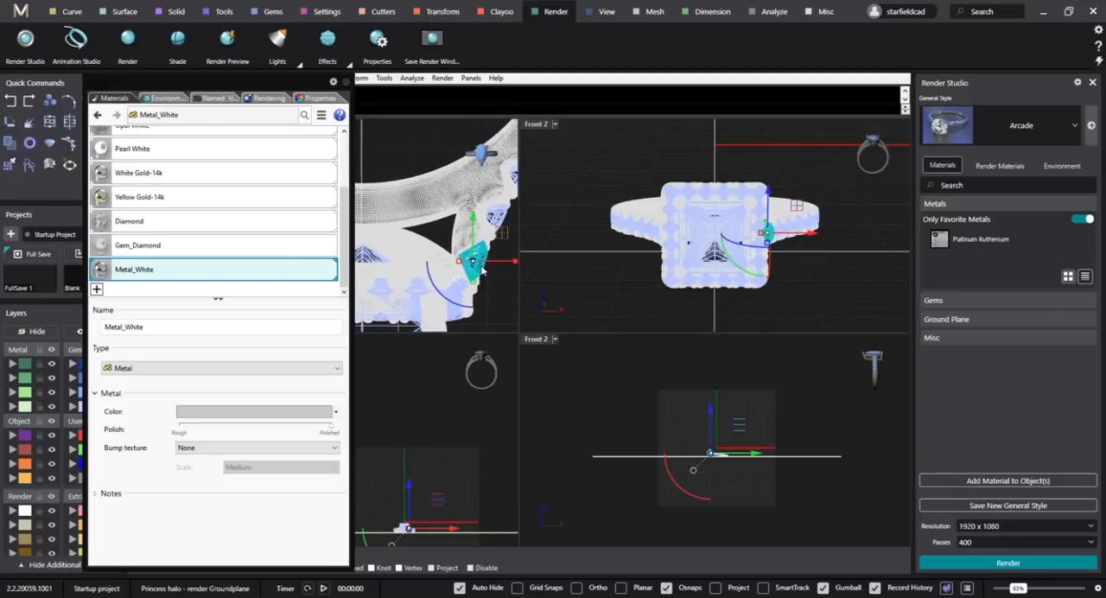
right_drag(481, 270, 451, 244)
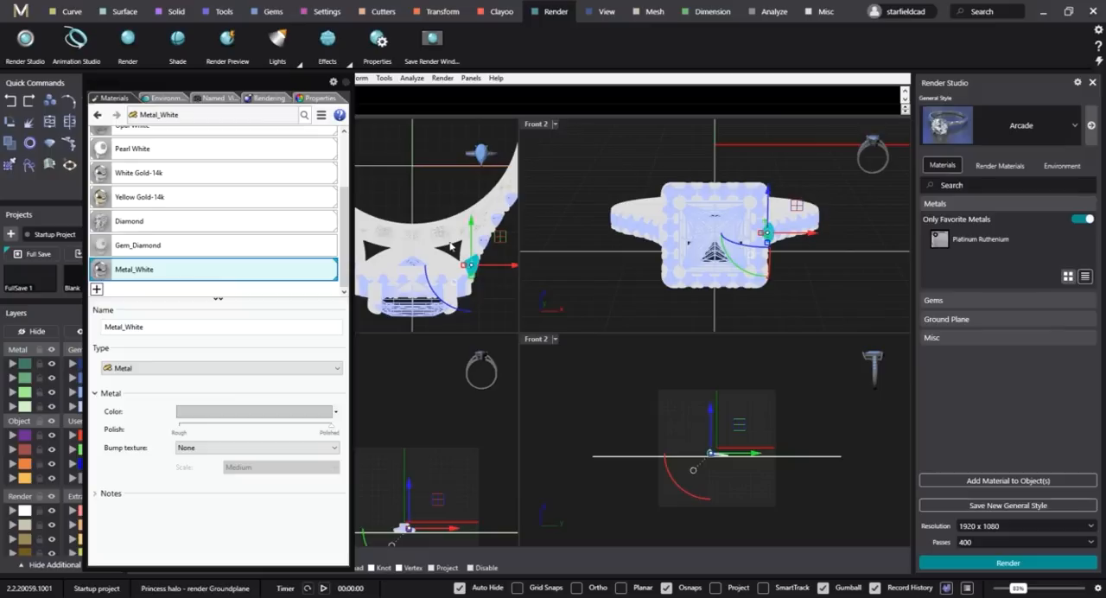
click(450, 245)
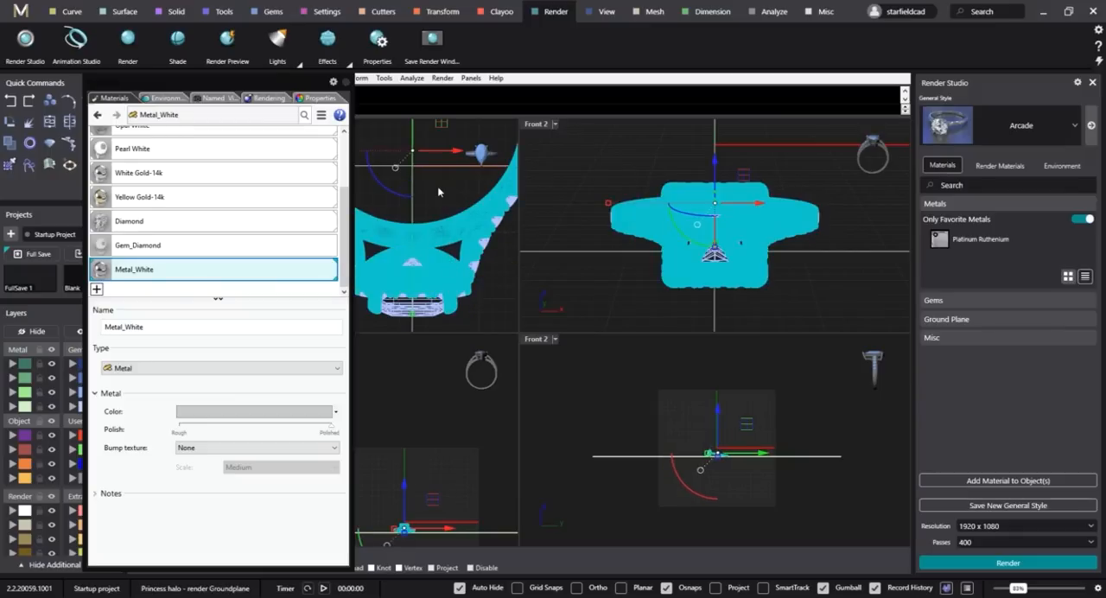
shift+click(410, 199)
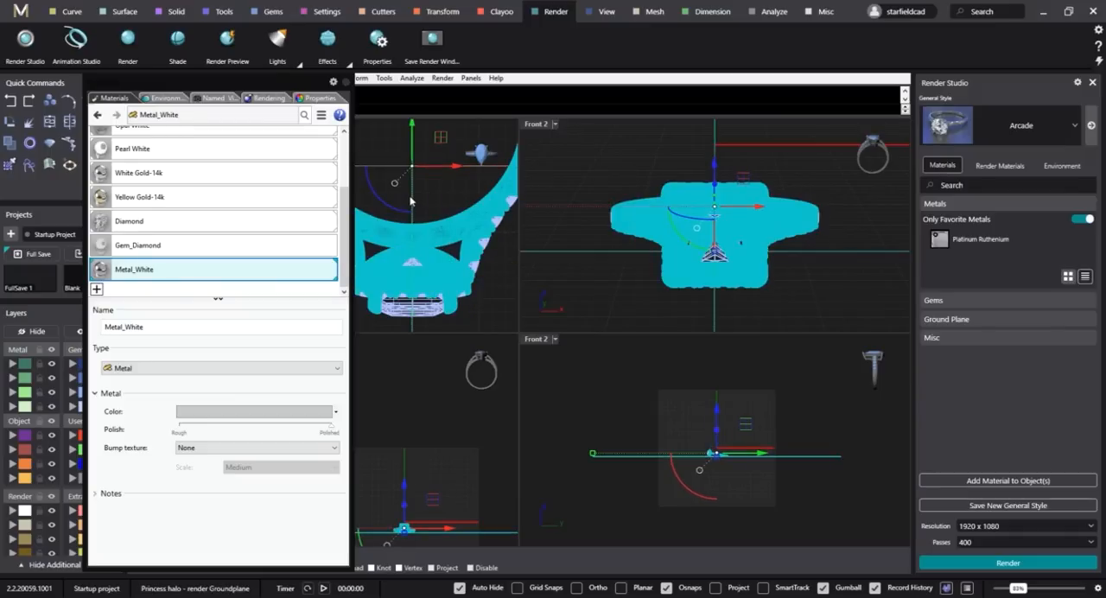
key(ctrl+h)
scroll(433, 223, down, 3)
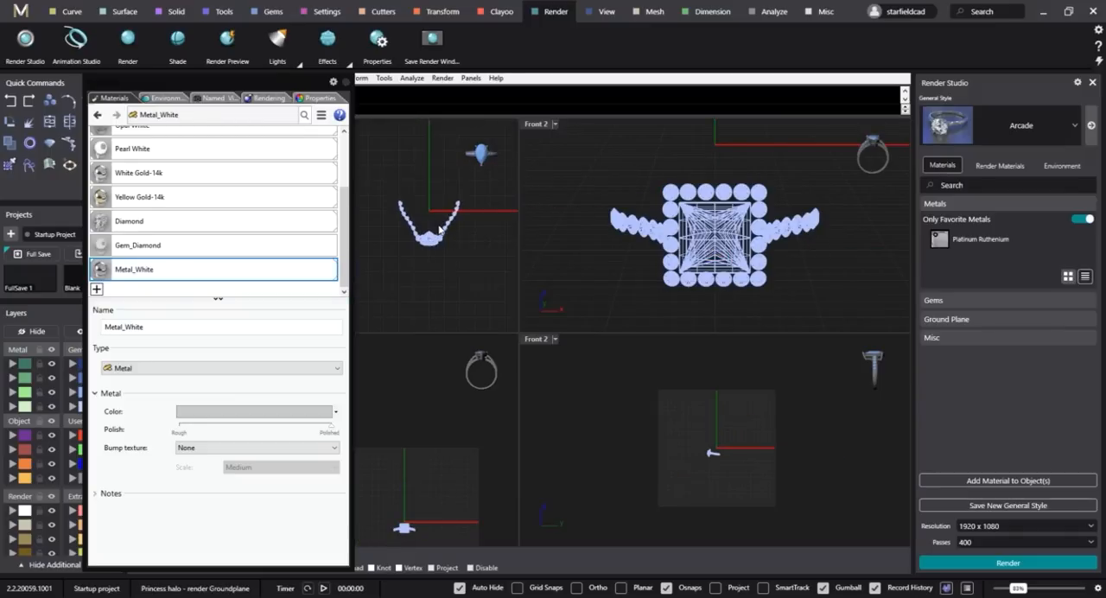
Assign the Gem_Diamond material to all the gems of the ring.
drag(382, 161, 517, 332)
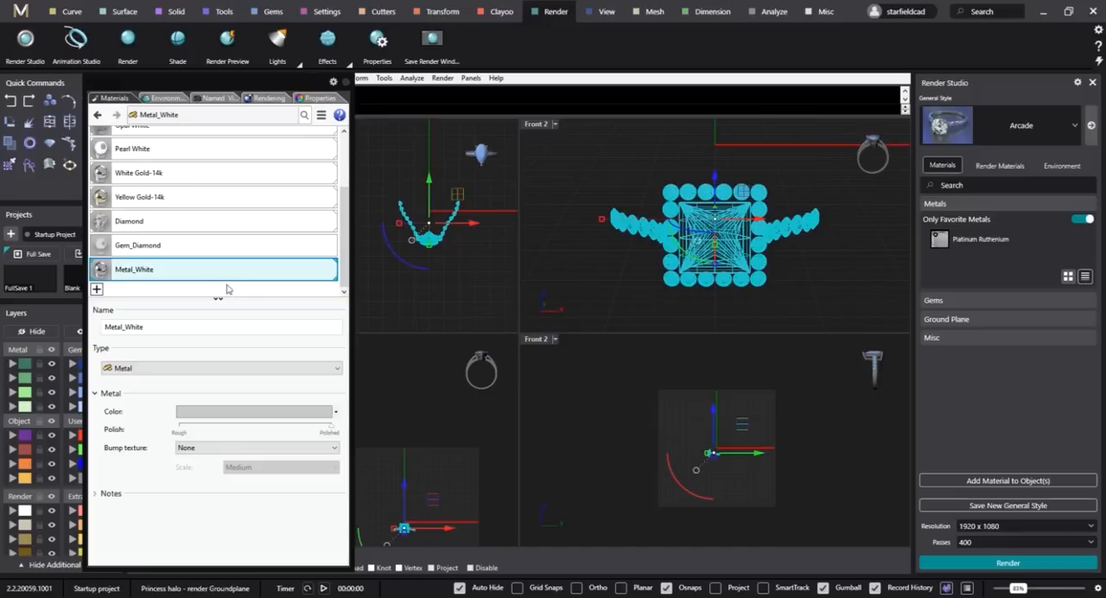
click(160, 247)
right_click(165, 248)
click(215, 226)
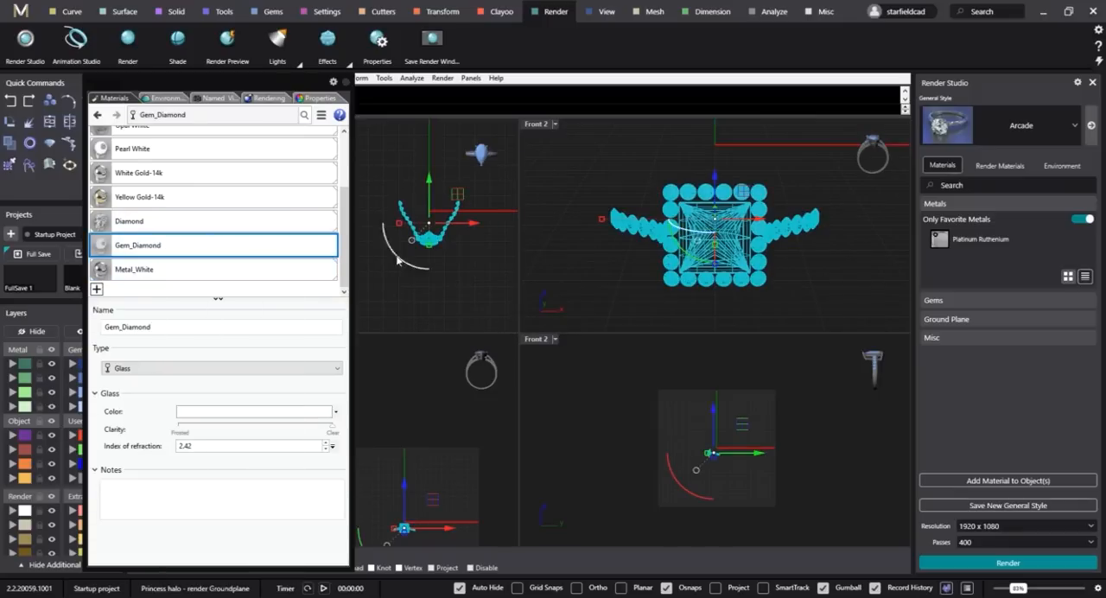
click(459, 287)
Show the hidden metal and ground plane again and set the upper Front 2 viewport to Raytraced display.
key(ctrl+alt+h)
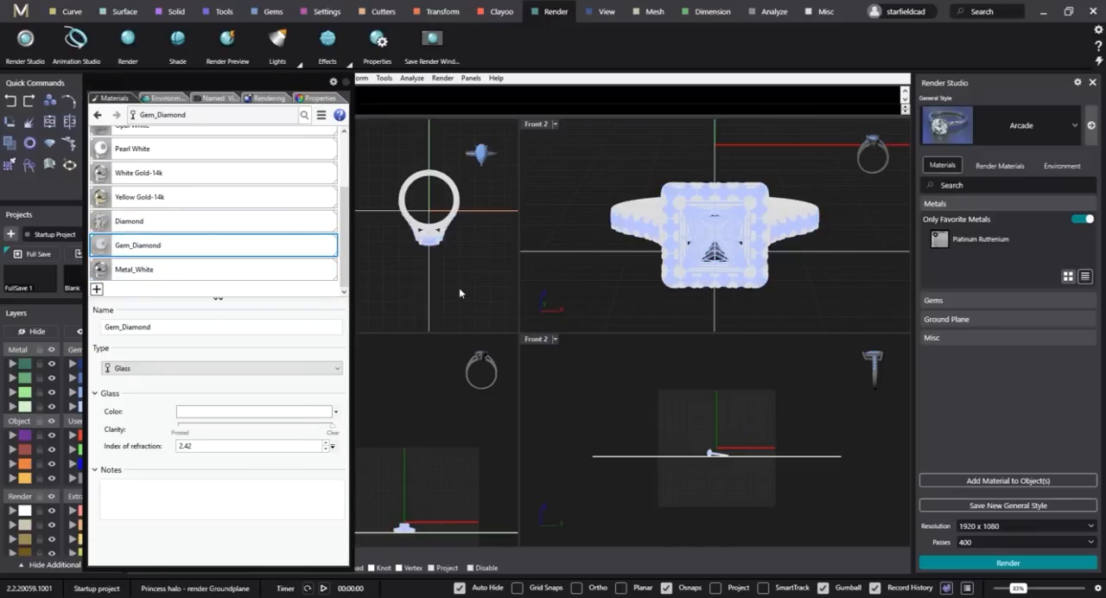
click(555, 124)
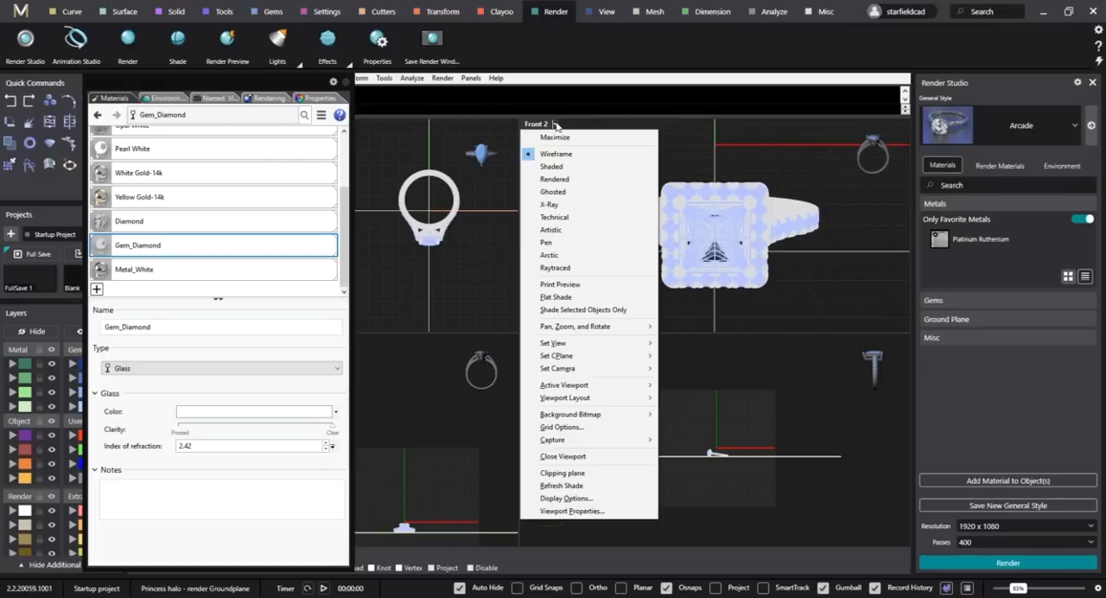
click(586, 267)
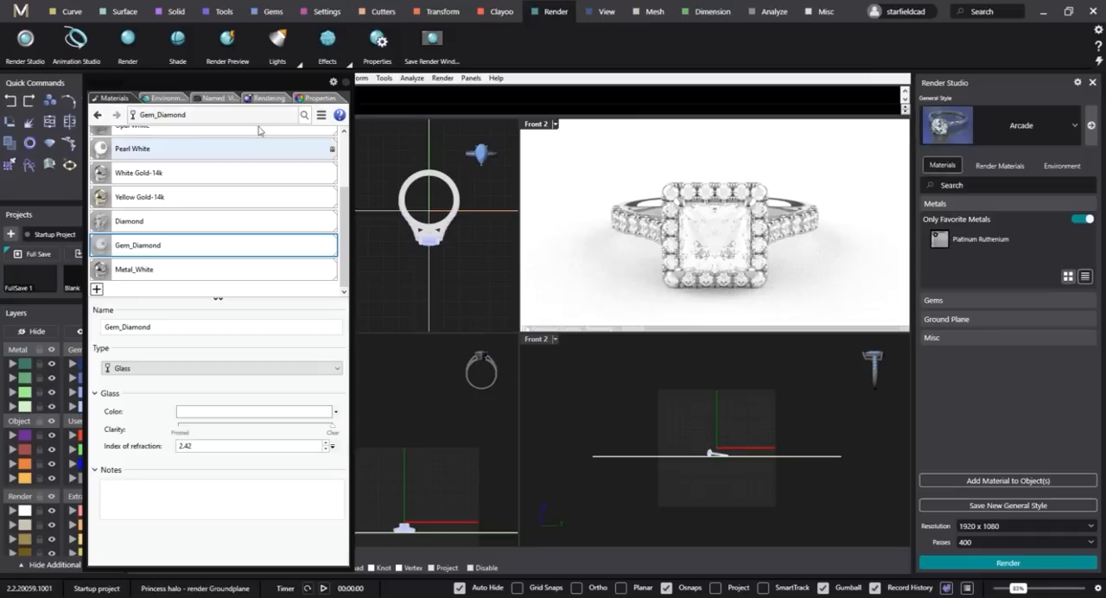
Import Studio HDRi Environments 1 to 9 from the Cycles Environments folder in the Jewellery rendering MASTERCLASS assets.
click(161, 98)
click(96, 178)
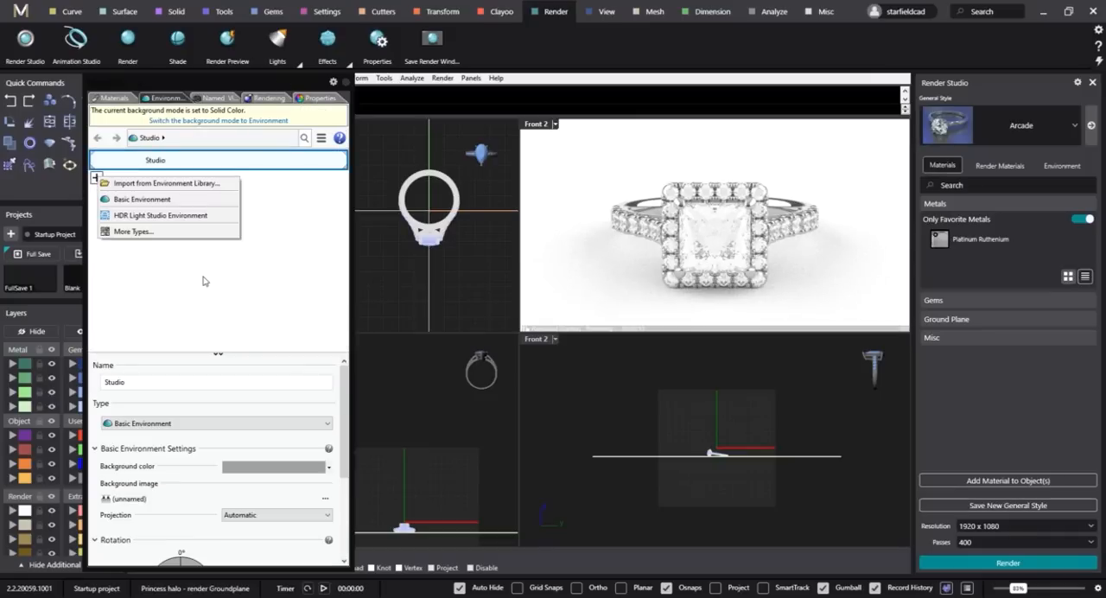
click(172, 184)
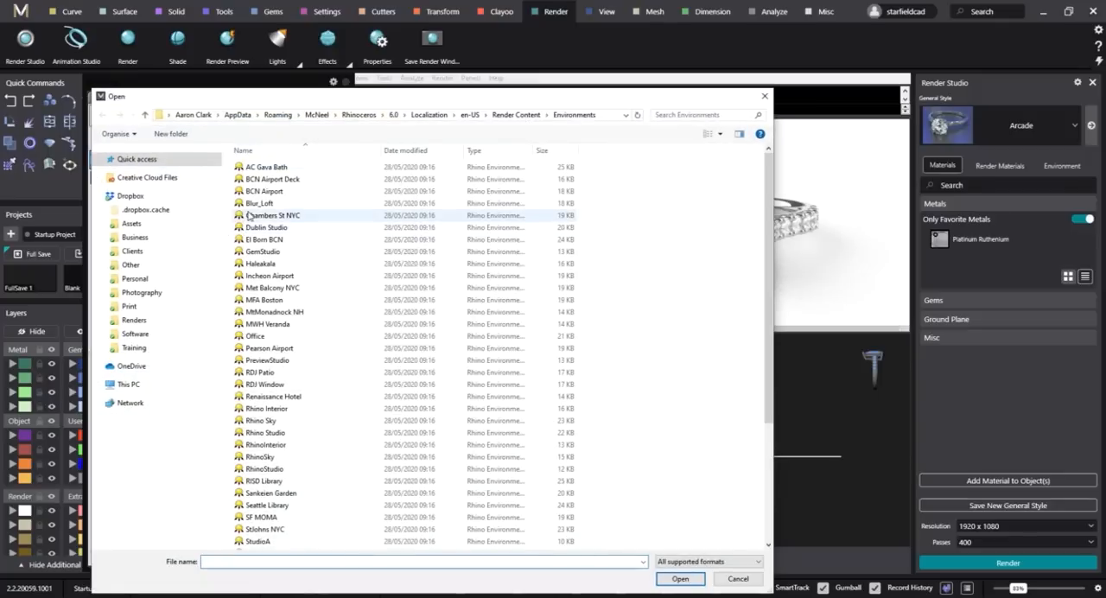
click(134, 347)
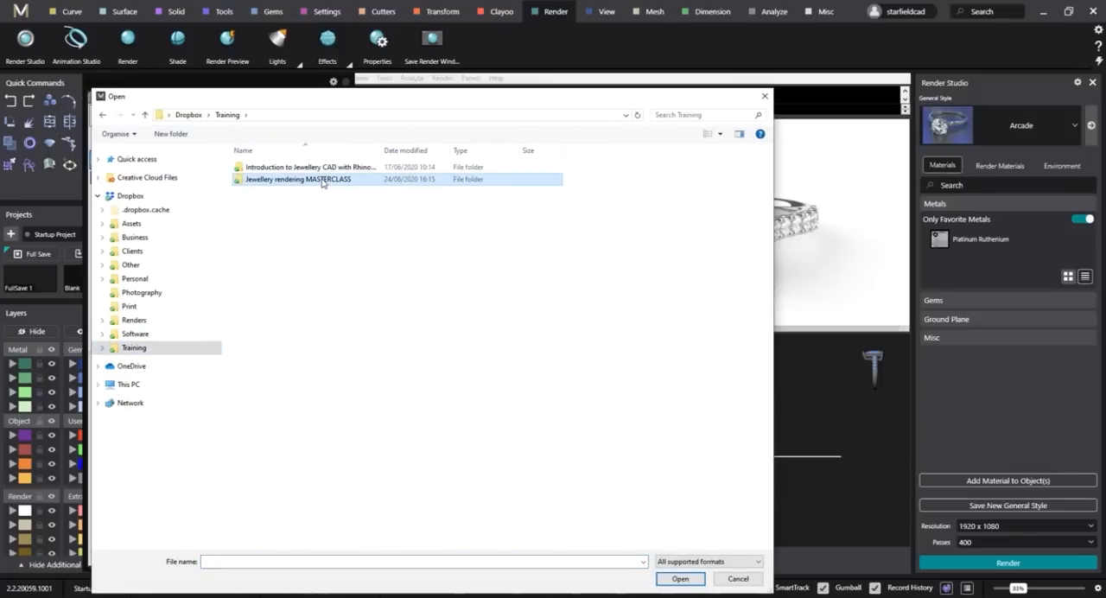
double_click(259, 179)
double_click(273, 187)
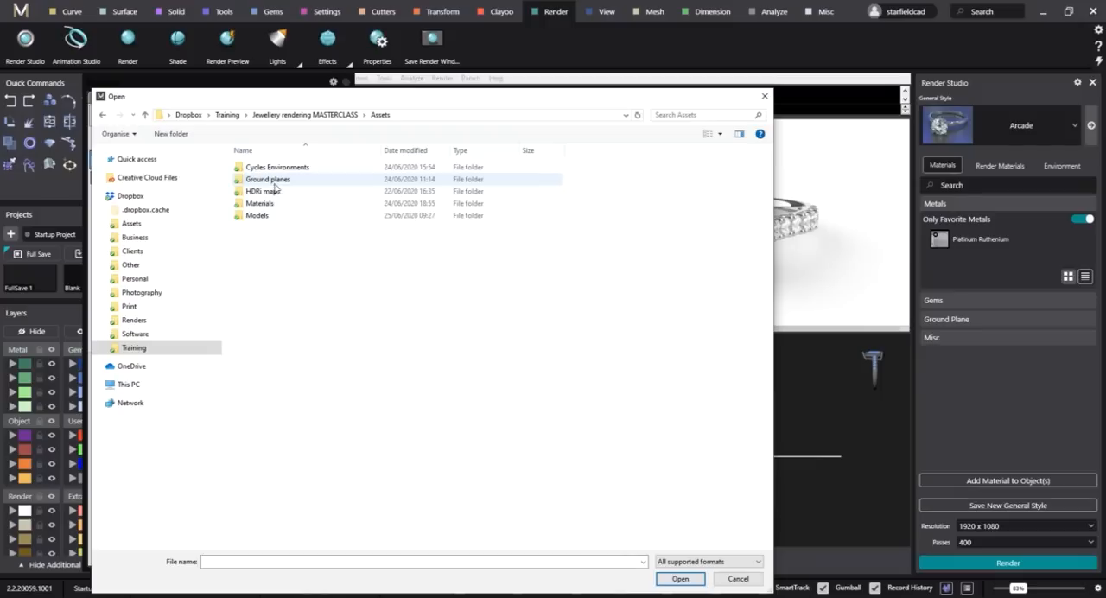
double_click(268, 166)
click(277, 193)
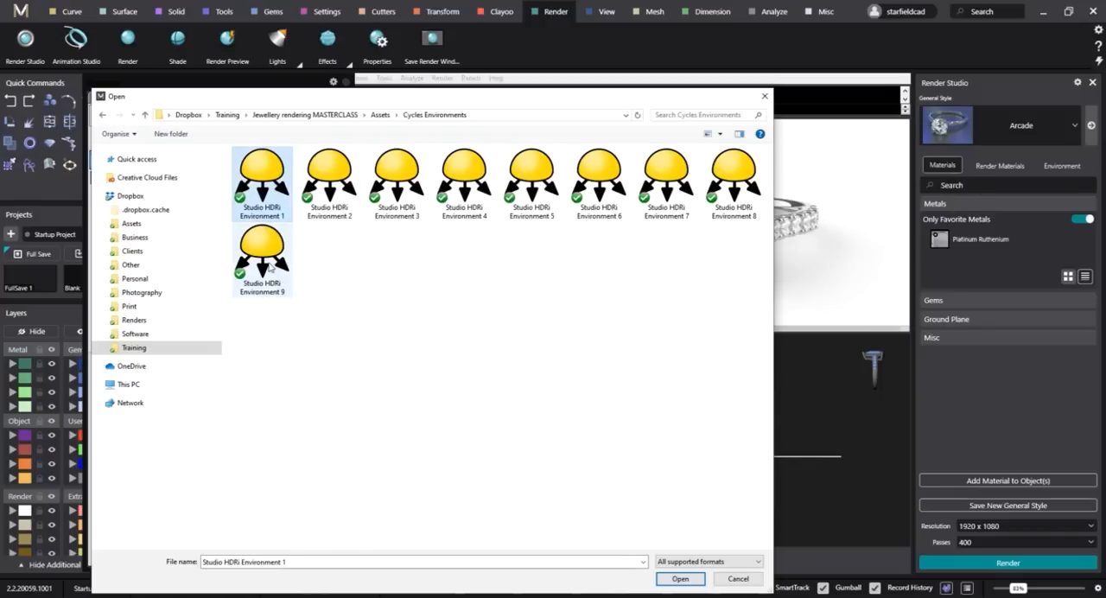
shift+click(262, 255)
click(680, 579)
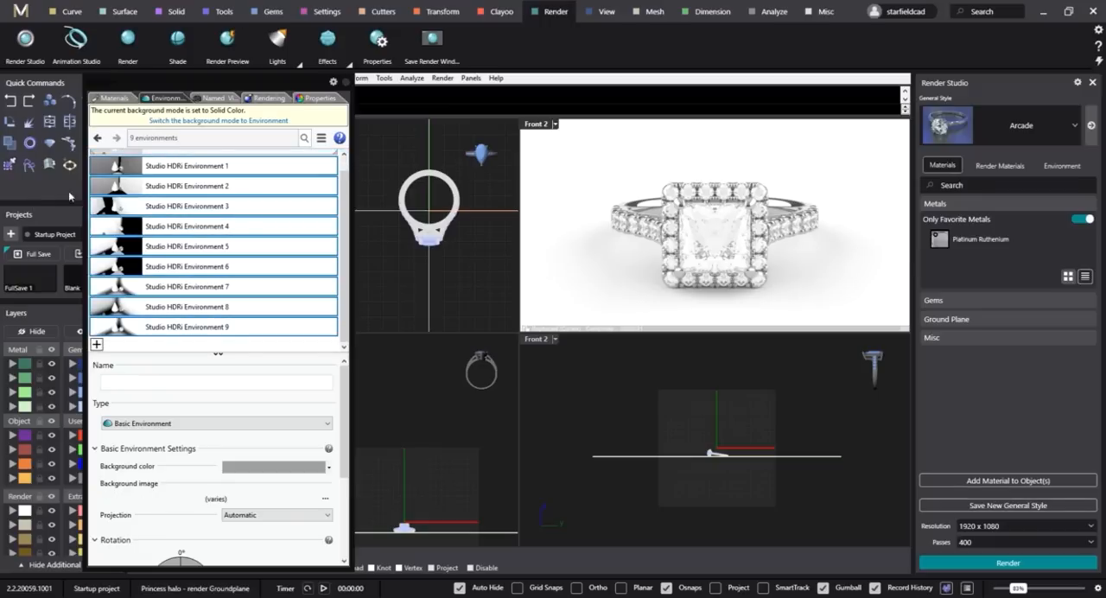
Make Studio HDRi Environment 1 the current environment and use it as the 360° background.
click(243, 166)
scroll(246, 188, up, 1)
click(248, 163)
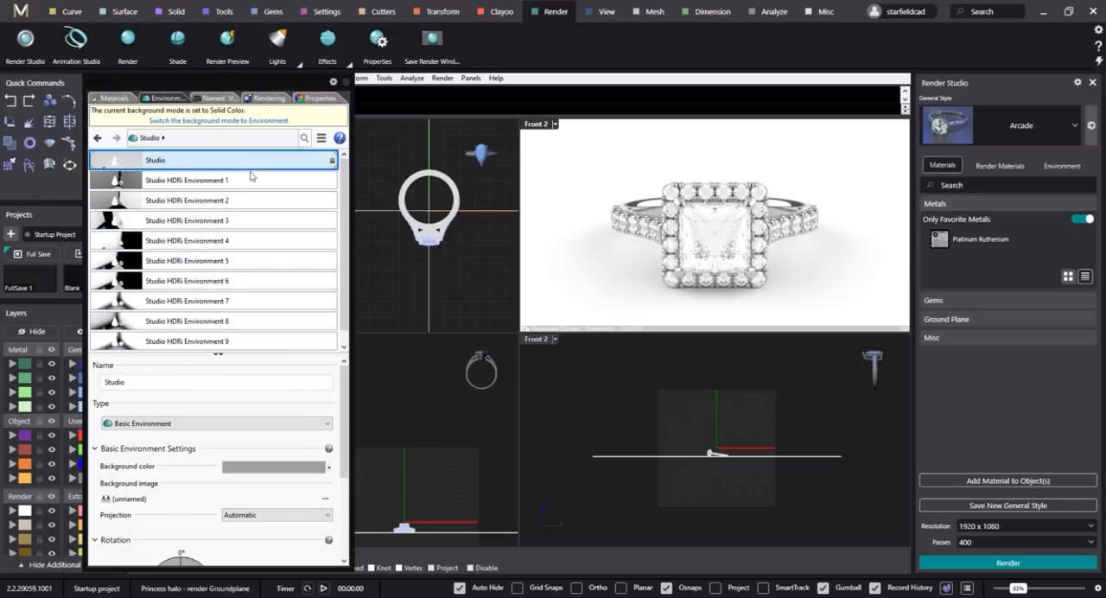
click(251, 181)
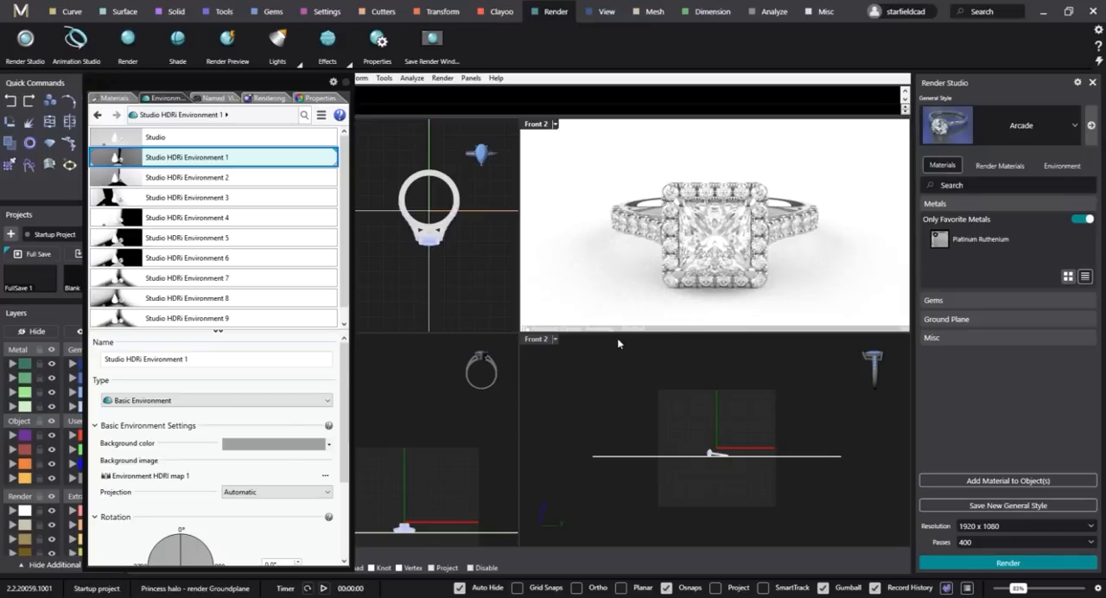
Turn off the default ground plane in the backdrop render settings.
click(99, 100)
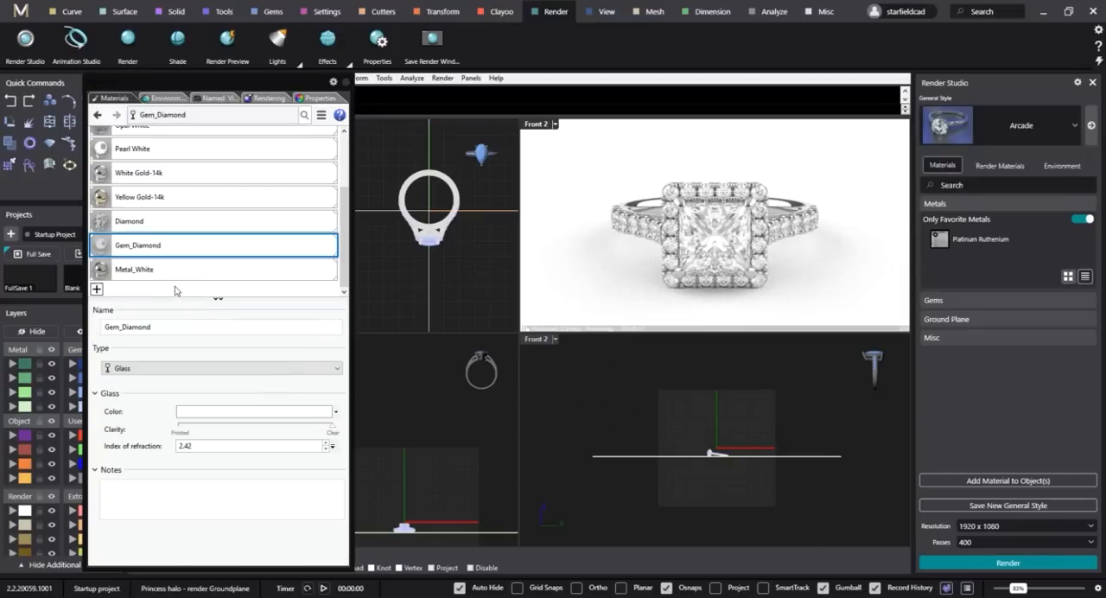
click(267, 98)
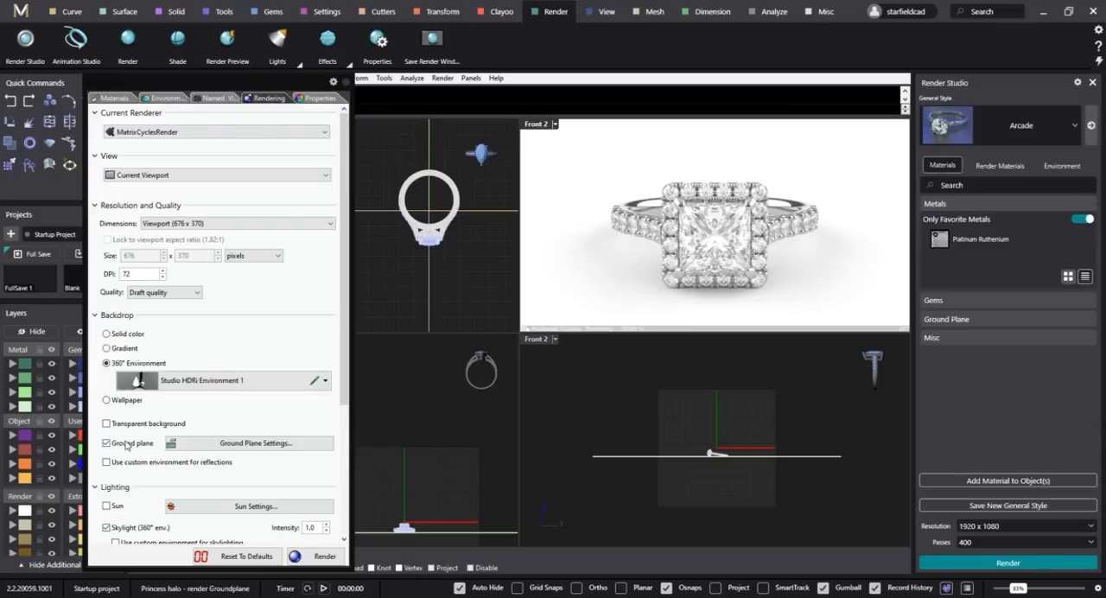
click(127, 445)
Start importing a material from the material library and open its Architectural > Floor > Wood folder.
click(115, 98)
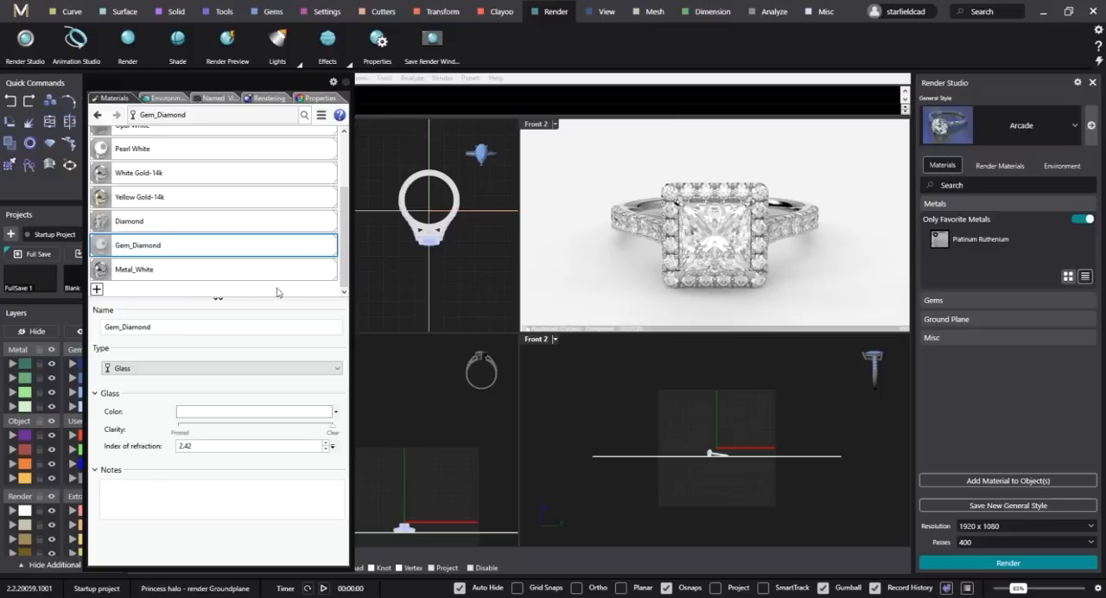
click(97, 289)
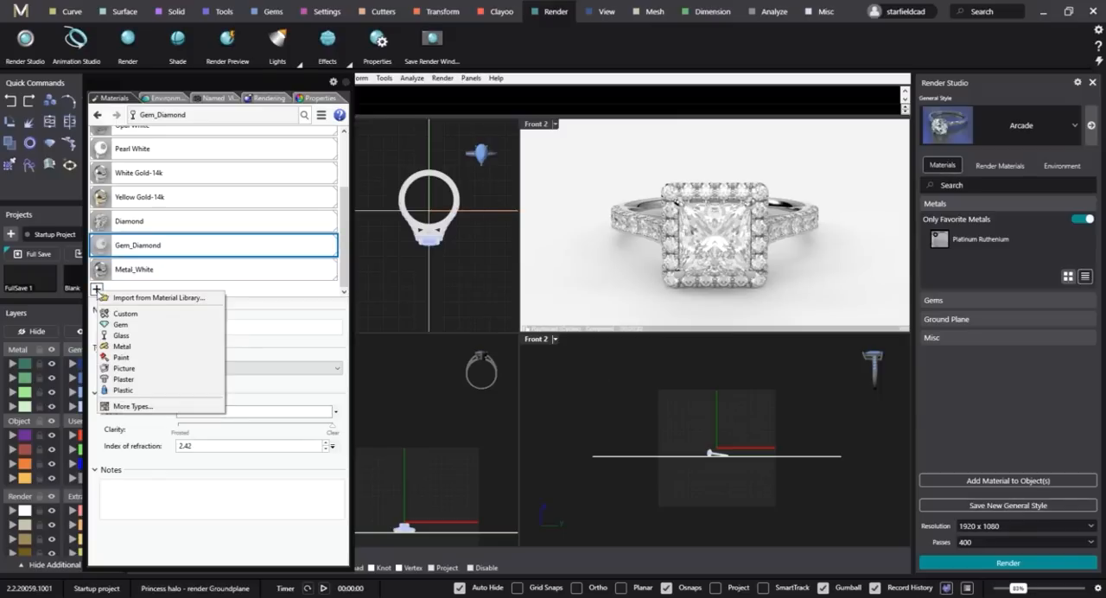
click(148, 298)
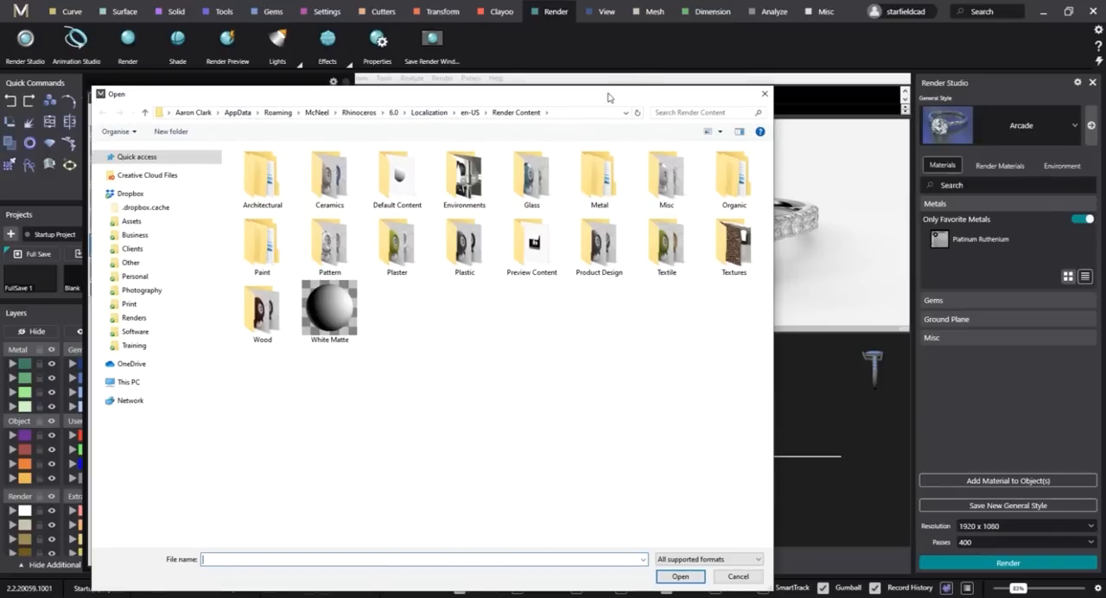
drag(611, 97, 745, 97)
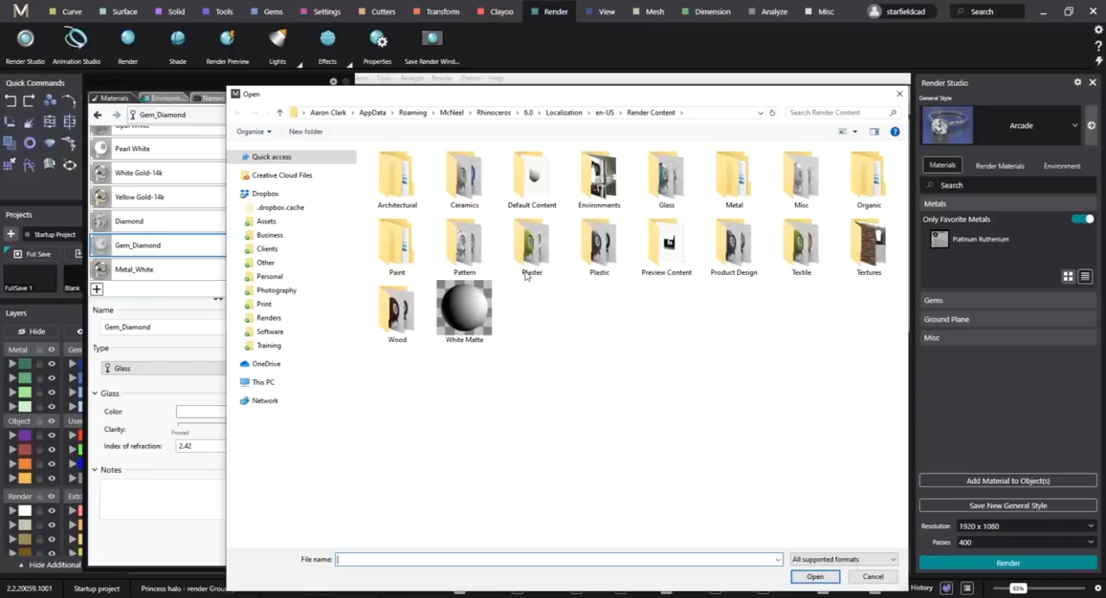
right_click(602, 357)
click(646, 332)
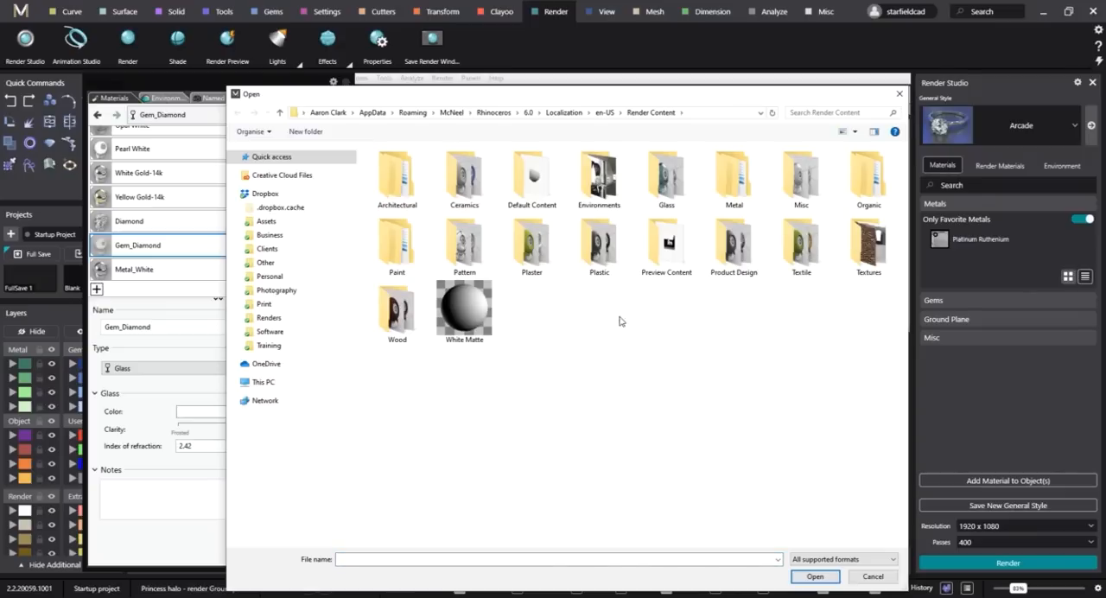
double_click(415, 182)
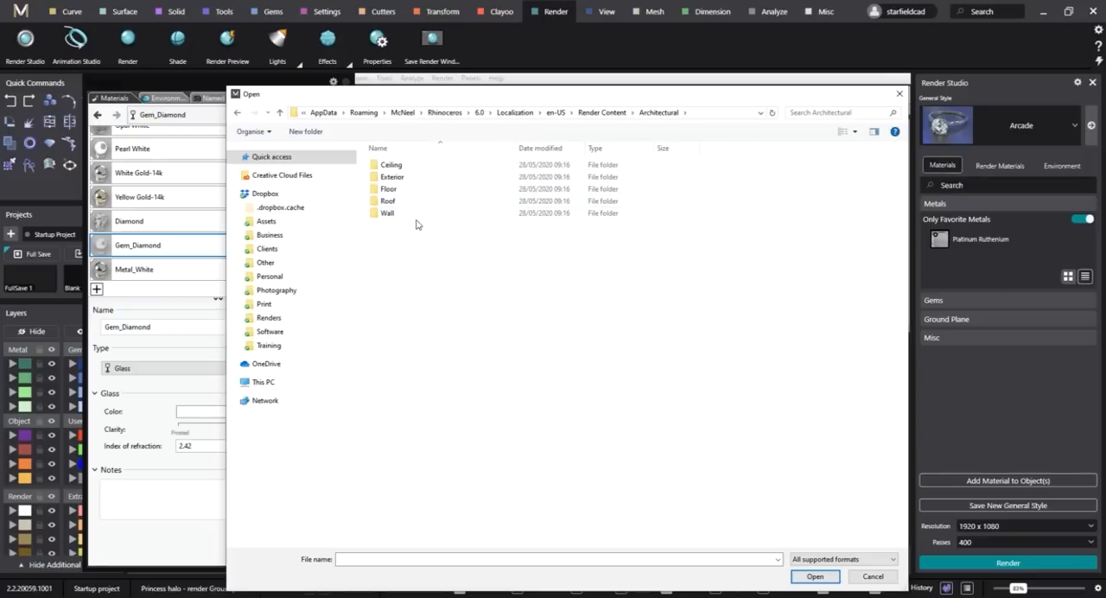
double_click(413, 196)
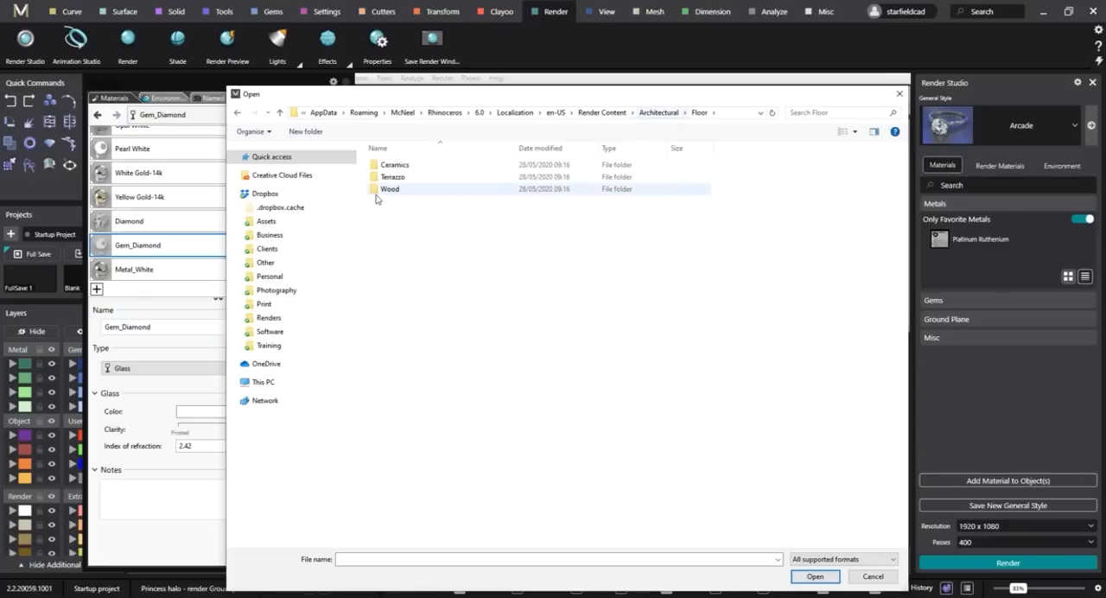
double_click(389, 190)
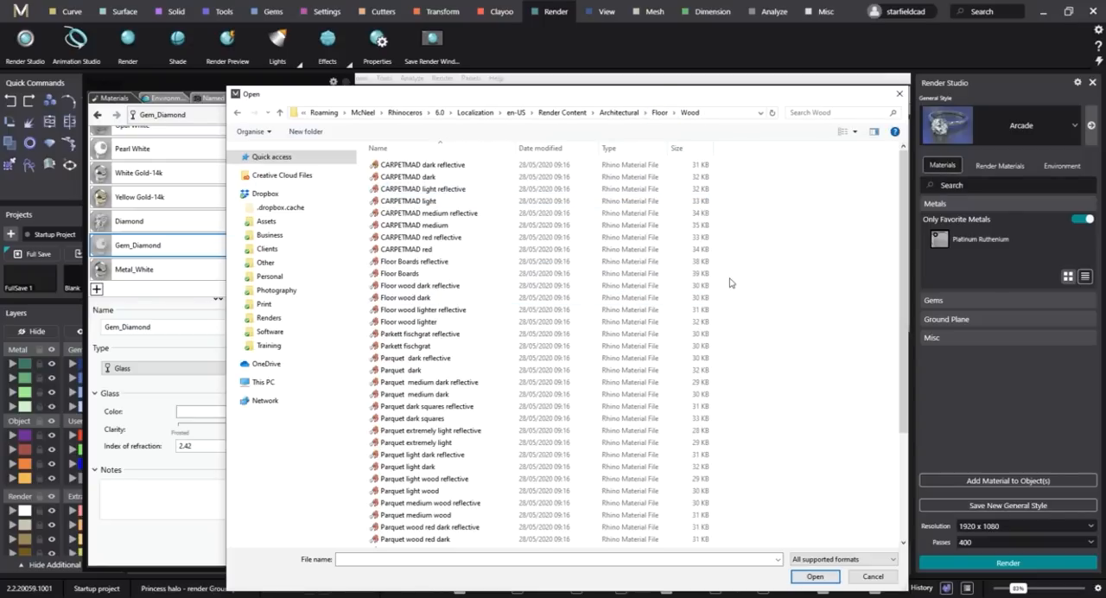
Display the wood floor materials in the file dialog as extra large thumbnails.
right_click(764, 248)
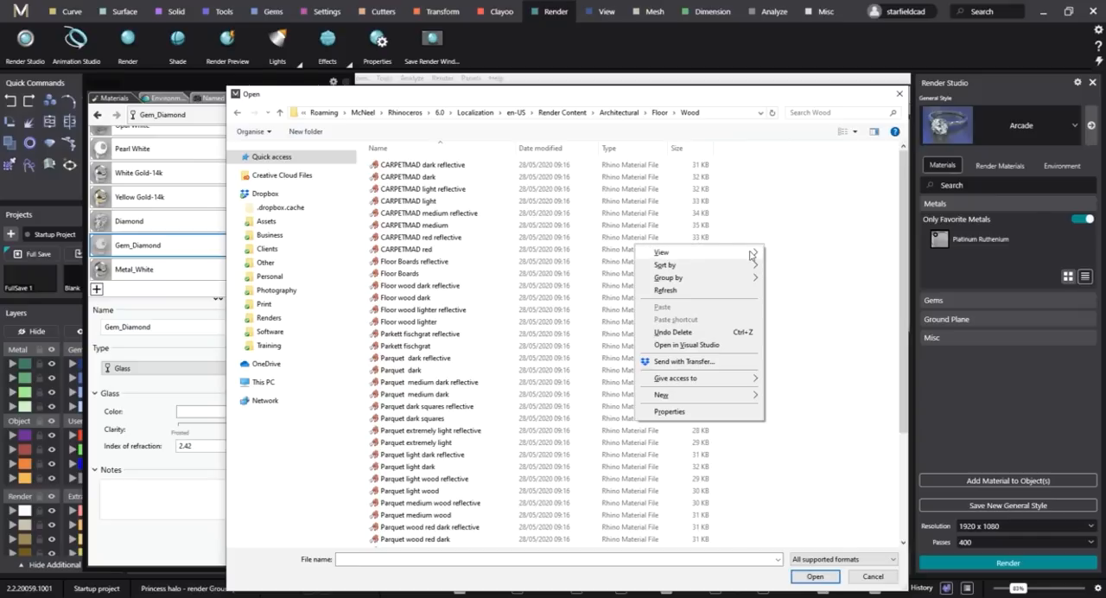
mouse_move(752, 251)
click(809, 267)
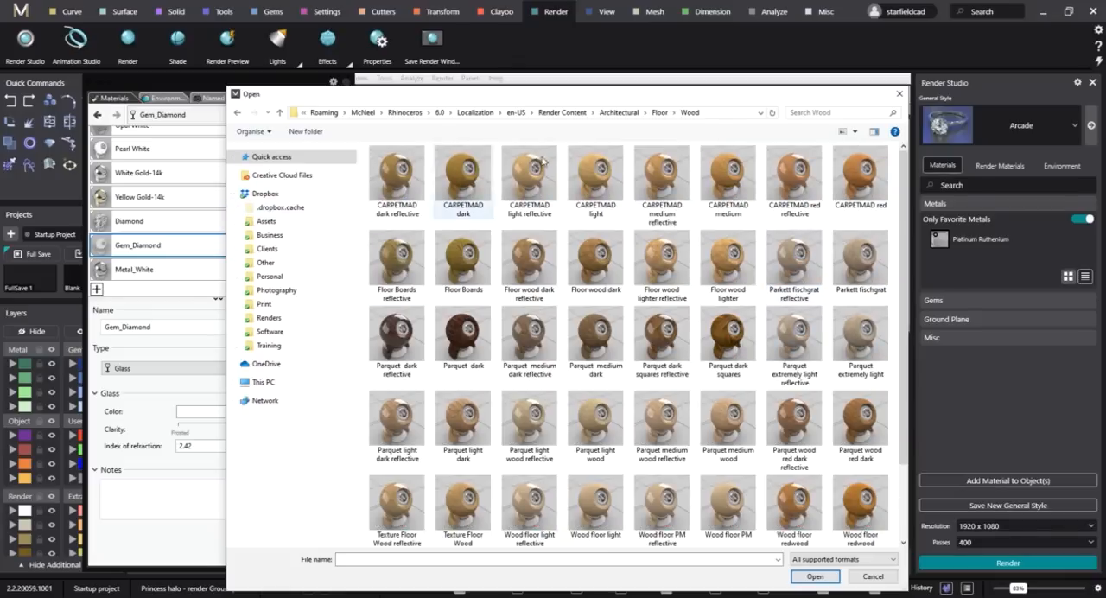
right_click(895, 294)
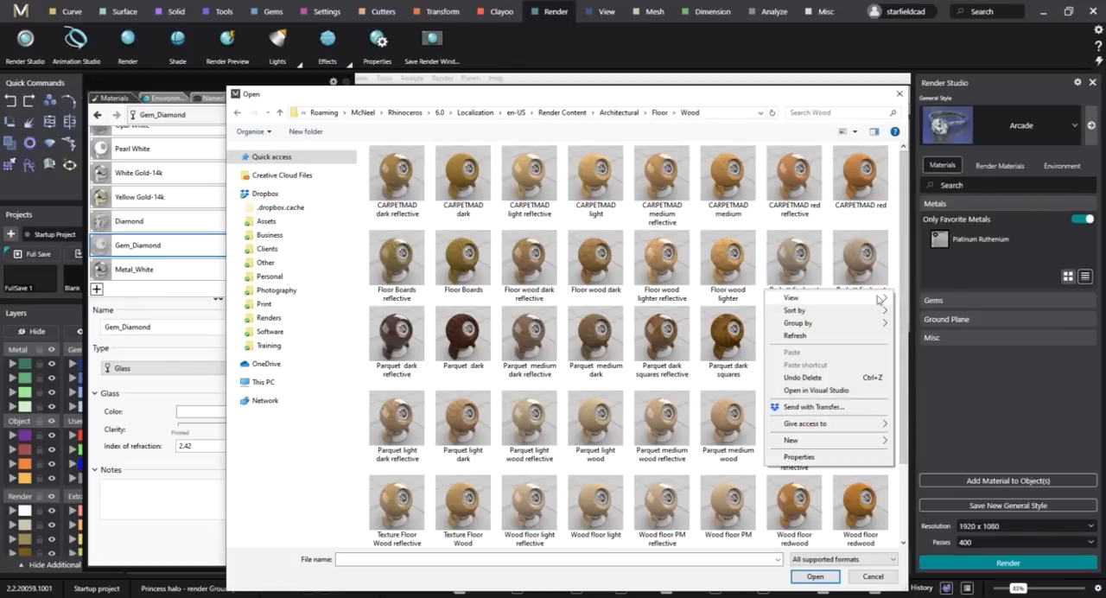
mouse_move(882, 296)
click(931, 299)
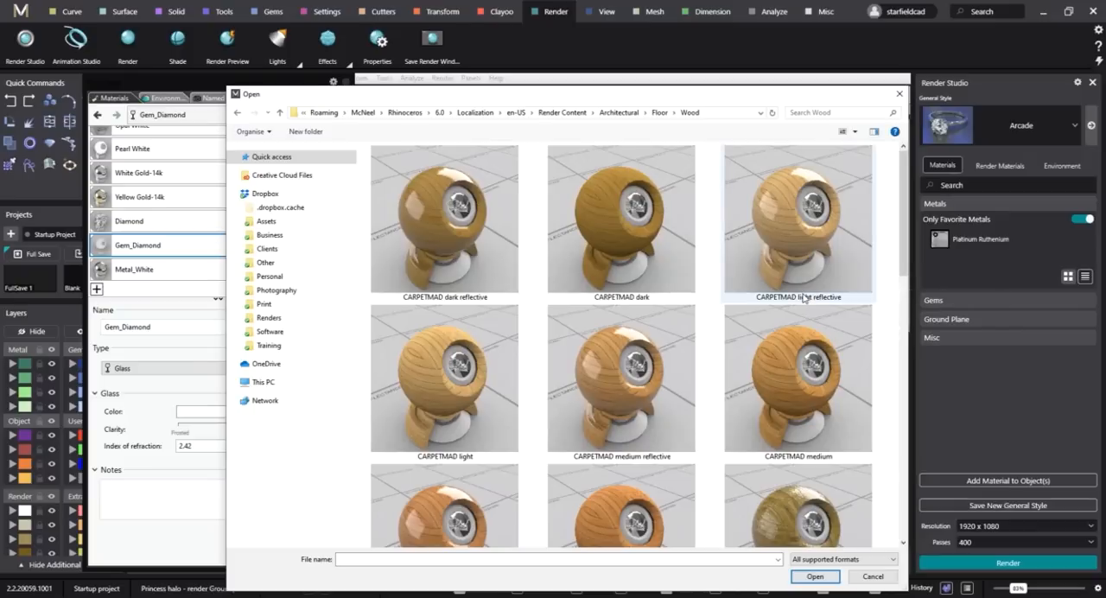
Import the Parquet dark reflective material from the wood floor materials.
scroll(667, 298, down, 2)
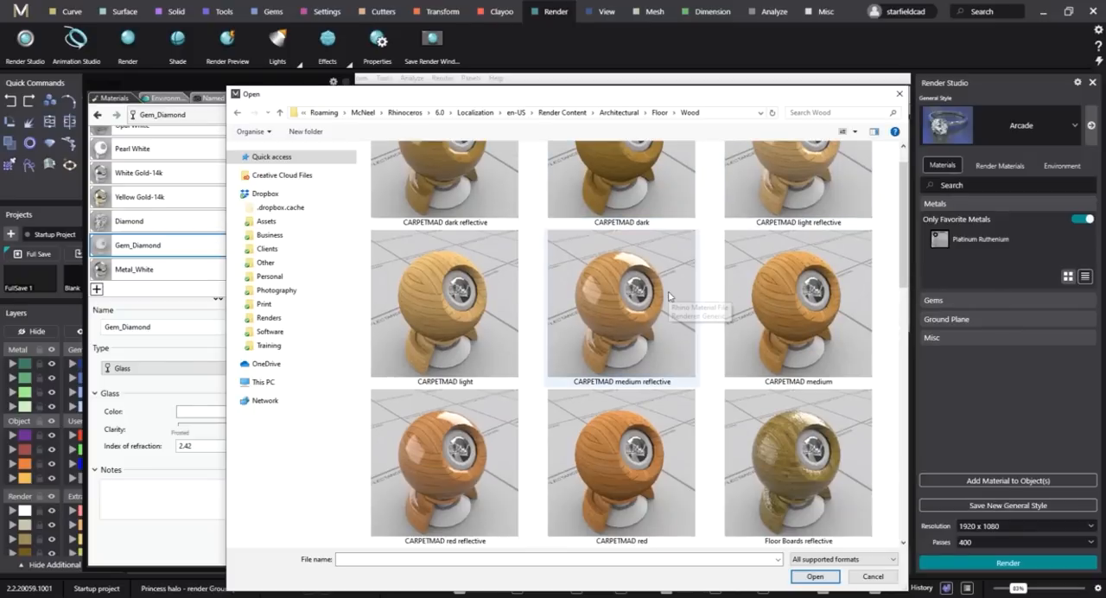
scroll(668, 297, down, 3)
scroll(668, 297, down, 2)
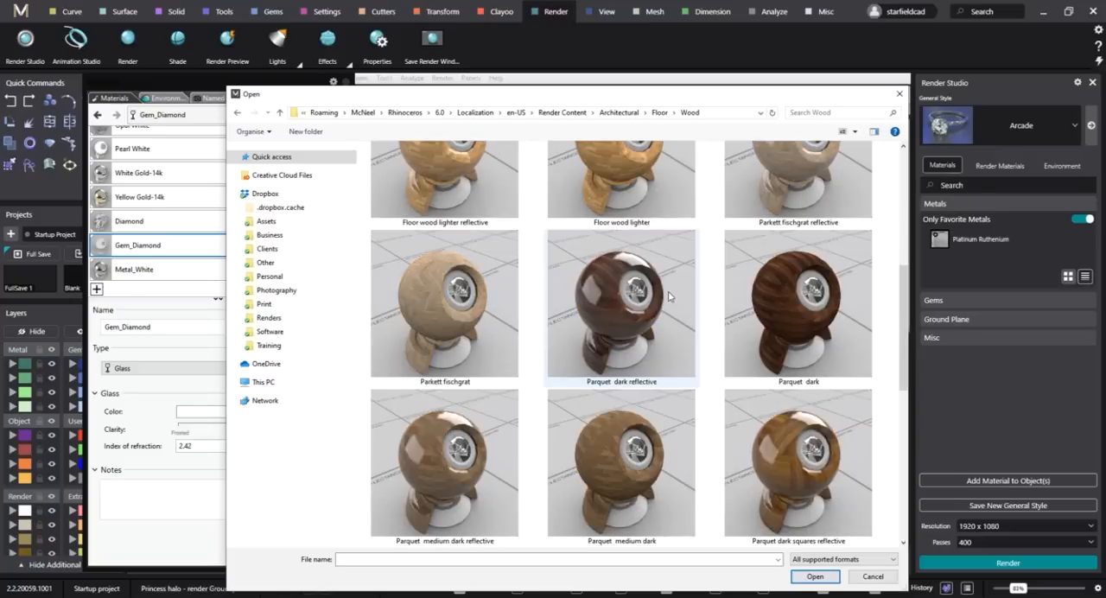
scroll(654, 421, down, 4)
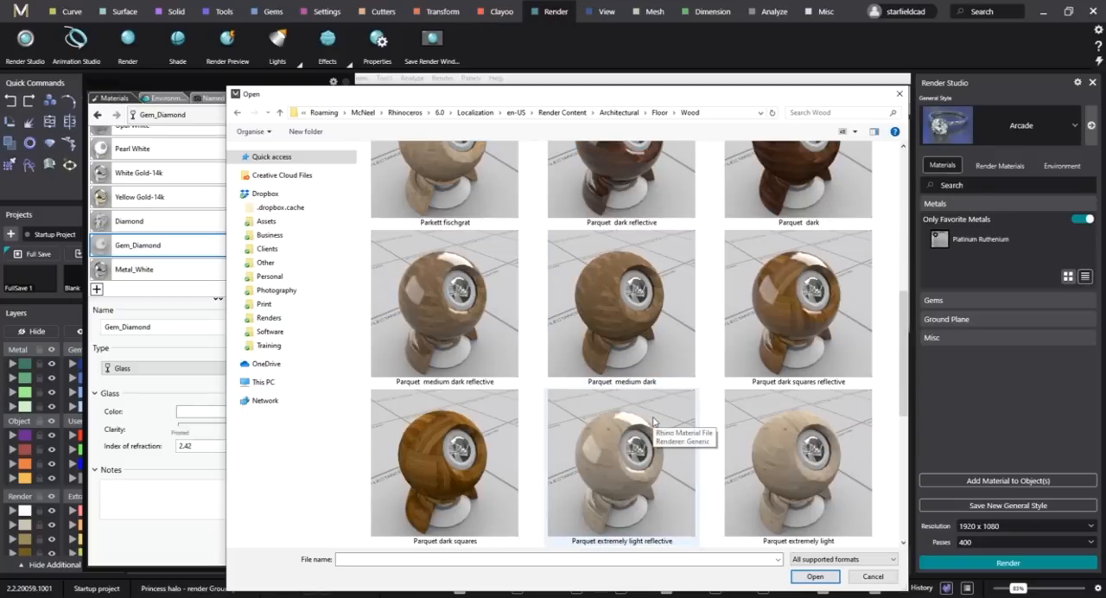
scroll(651, 406, up, 3)
click(621, 220)
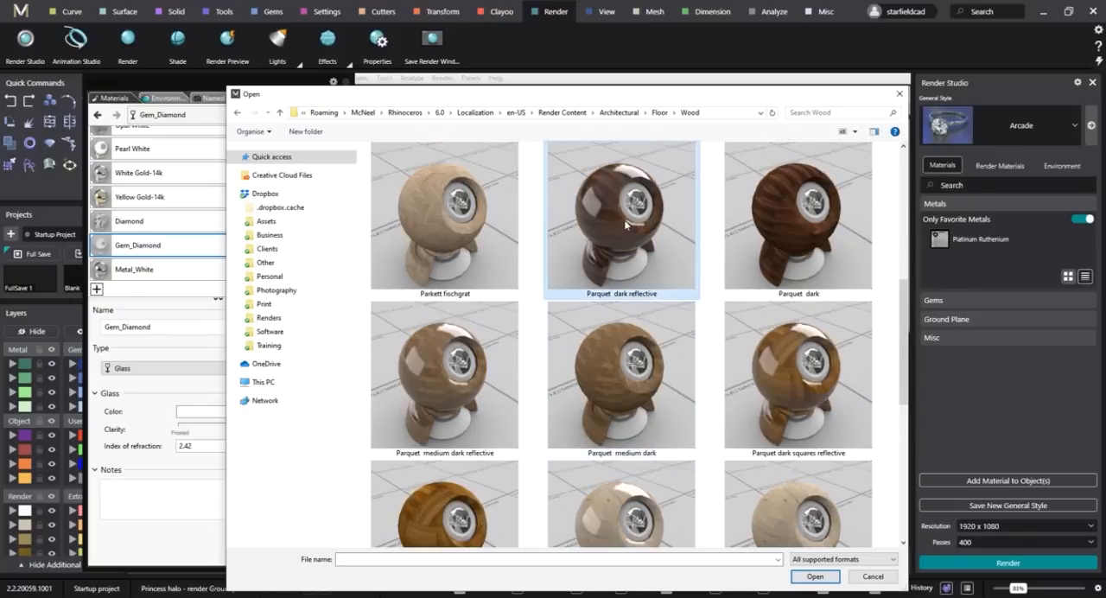
click(817, 577)
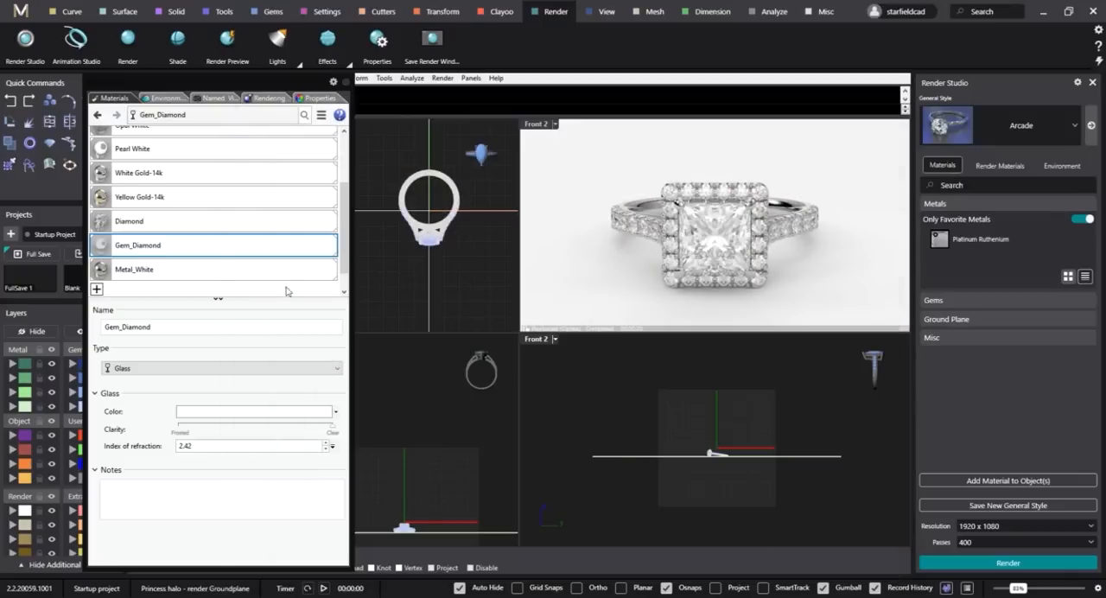
Assign the Parquet dark reflective material to the ground plane object and enlarge the Raytraced Front 2 viewport.
drag(147, 273, 429, 300)
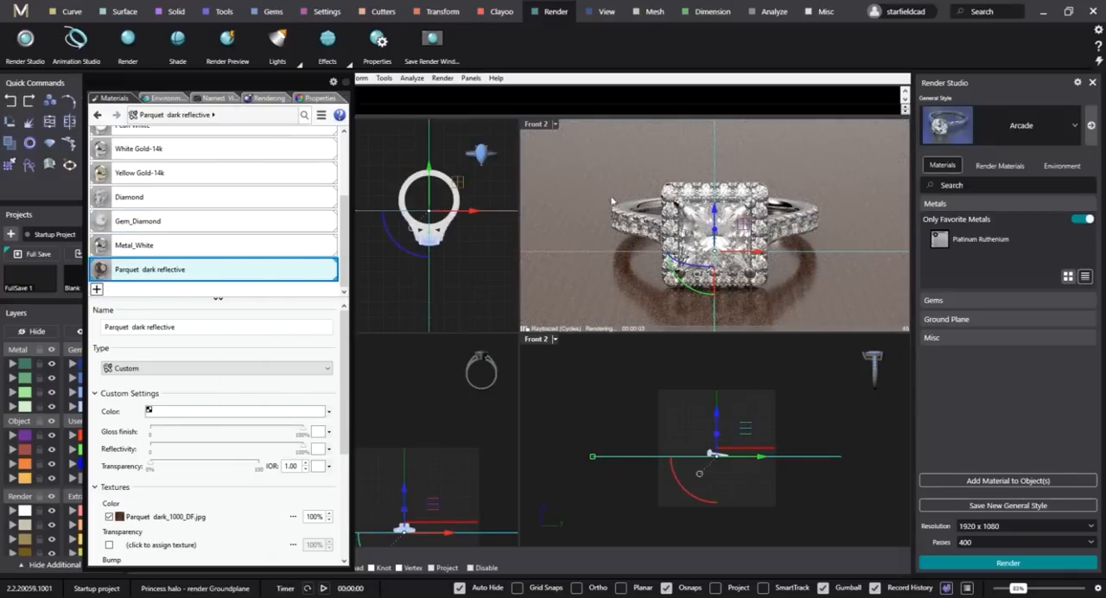
click(607, 389)
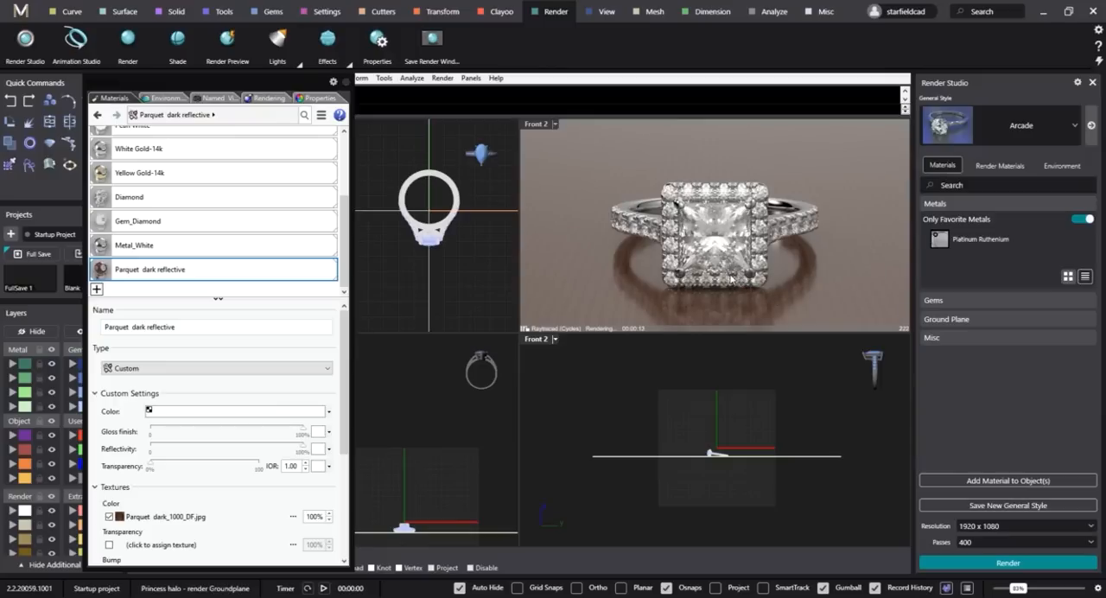
drag(530, 329, 378, 492)
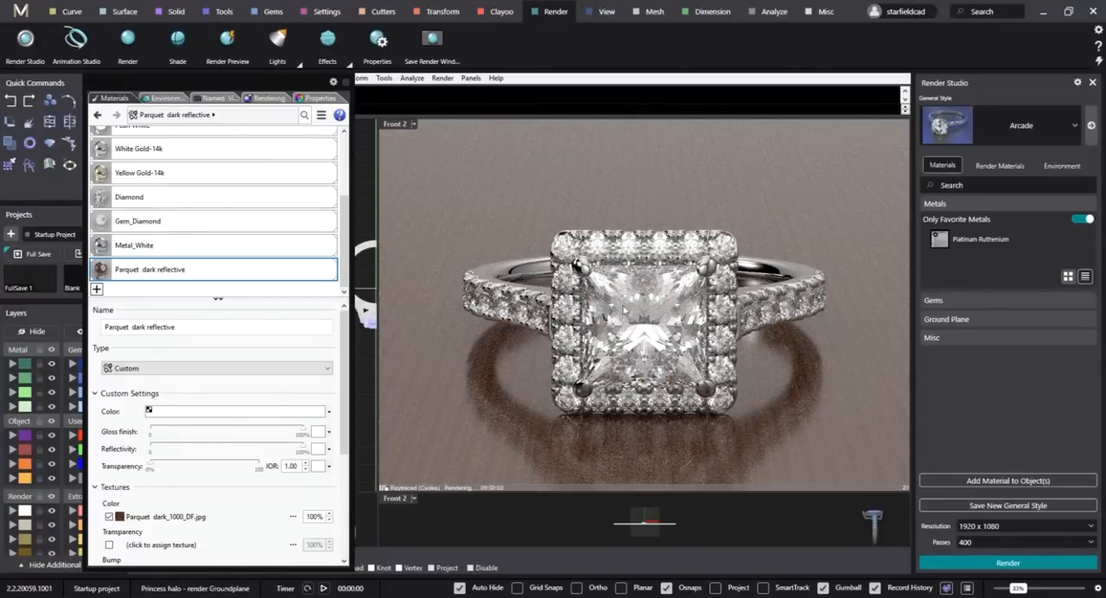
Start importing another library material and display the Ceramics folder's materials as extra large thumbnails.
click(96, 290)
click(149, 296)
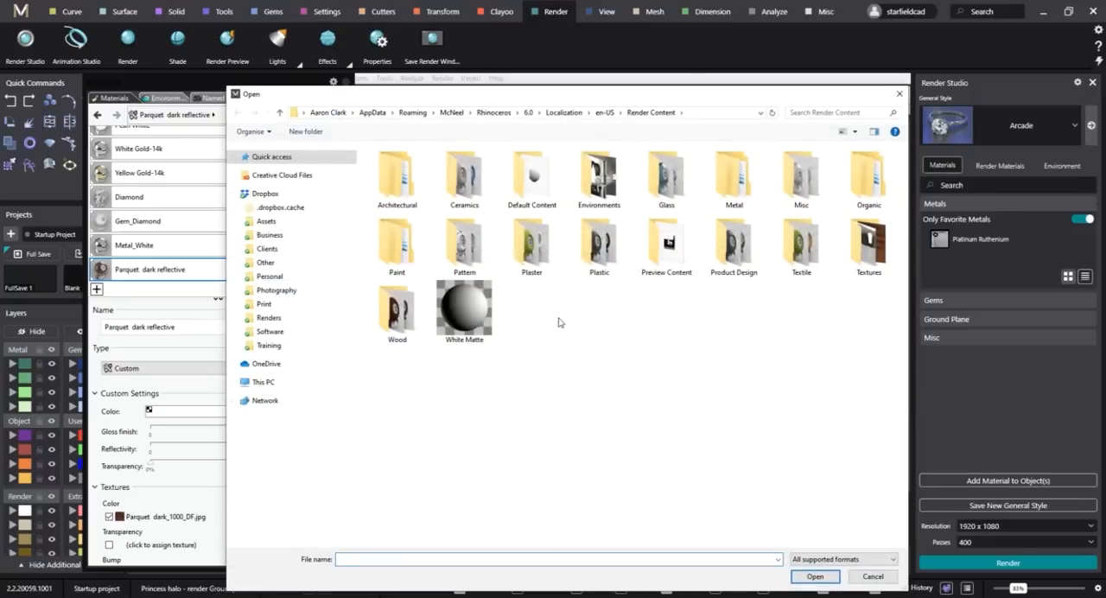
double_click(482, 207)
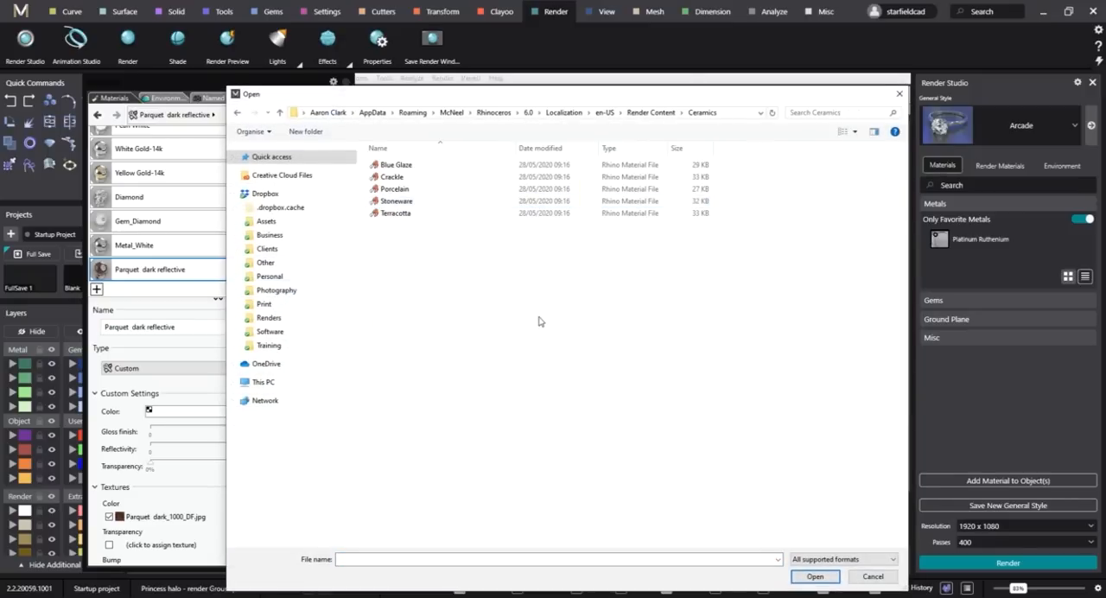
right_click(481, 270)
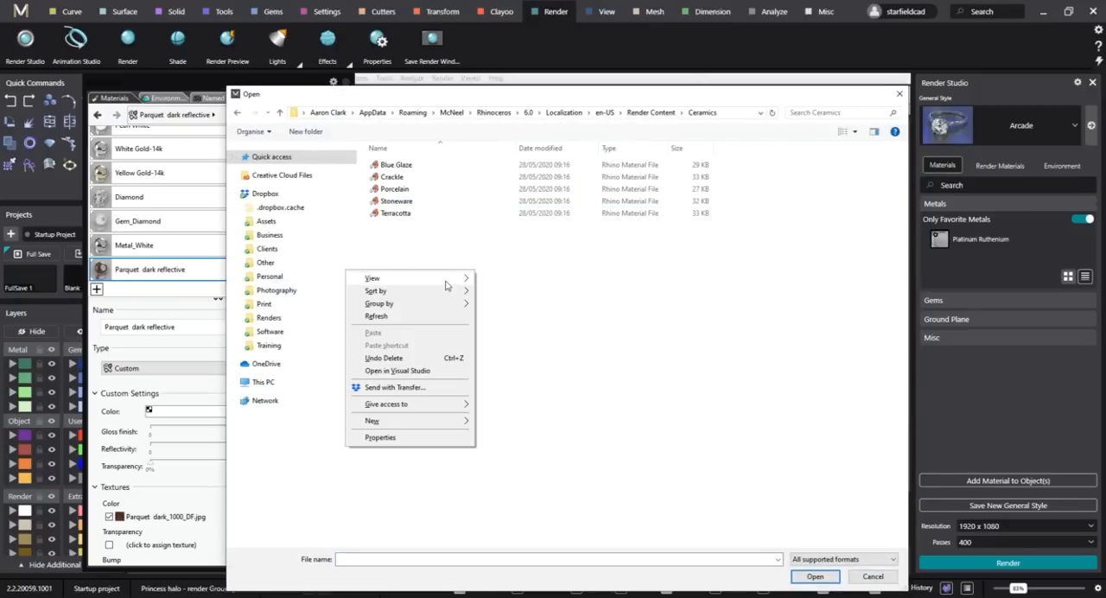
mouse_move(450, 284)
click(511, 281)
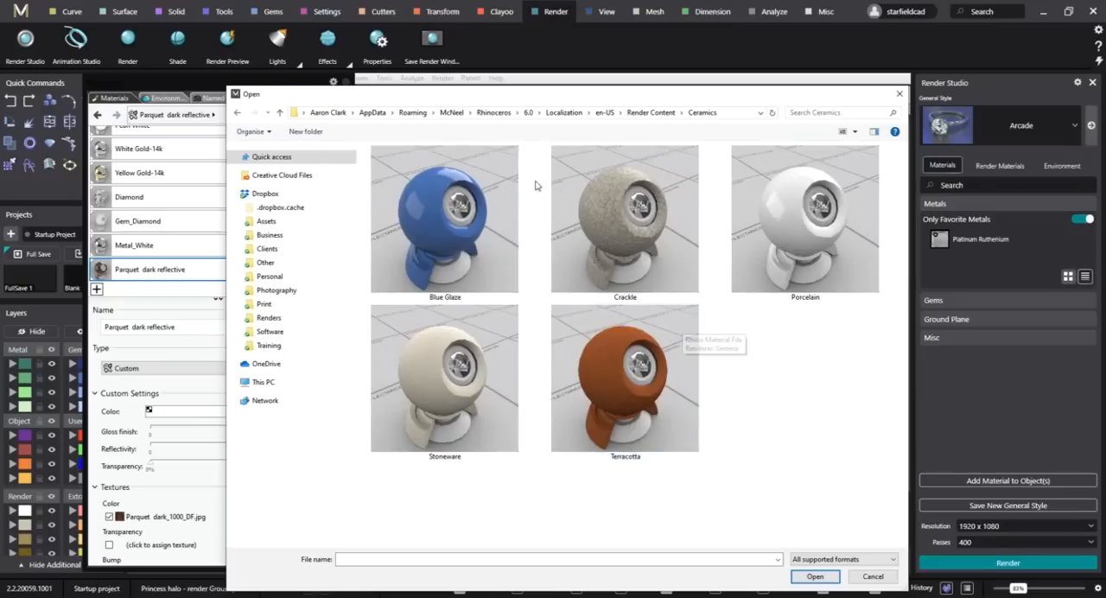
Look through the Default Content and Glass folders of the material library, returning to the Render Content folder.
click(652, 112)
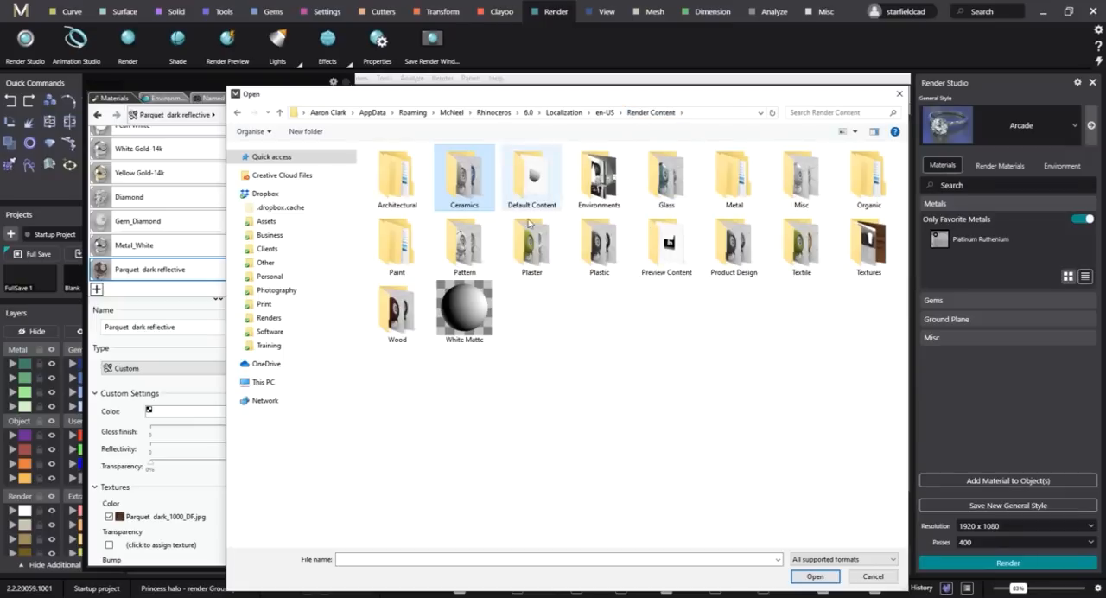
double_click(533, 182)
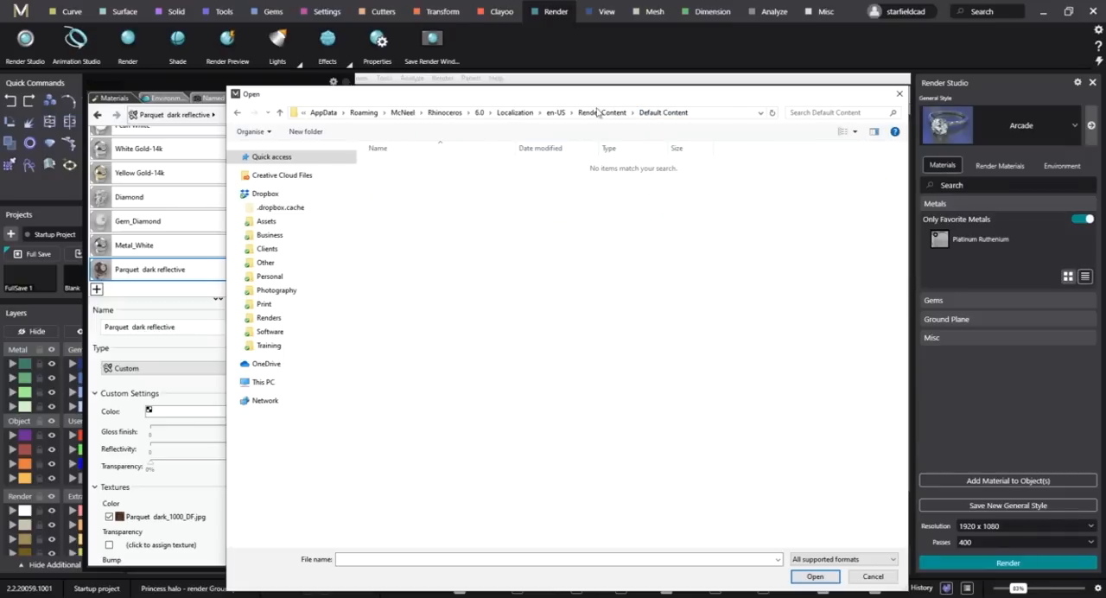
click(602, 112)
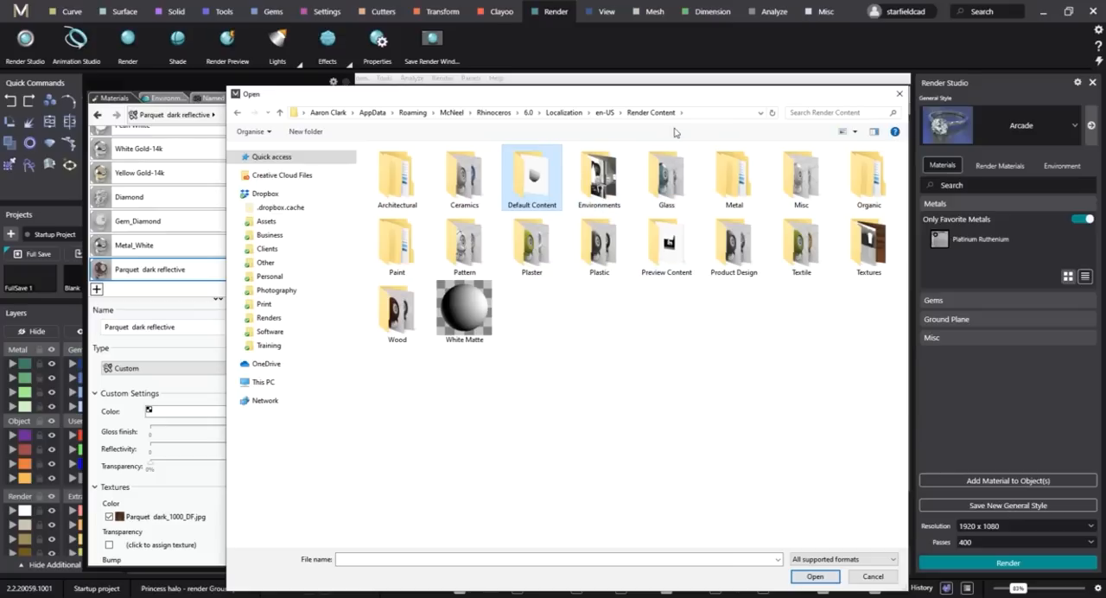
double_click(676, 184)
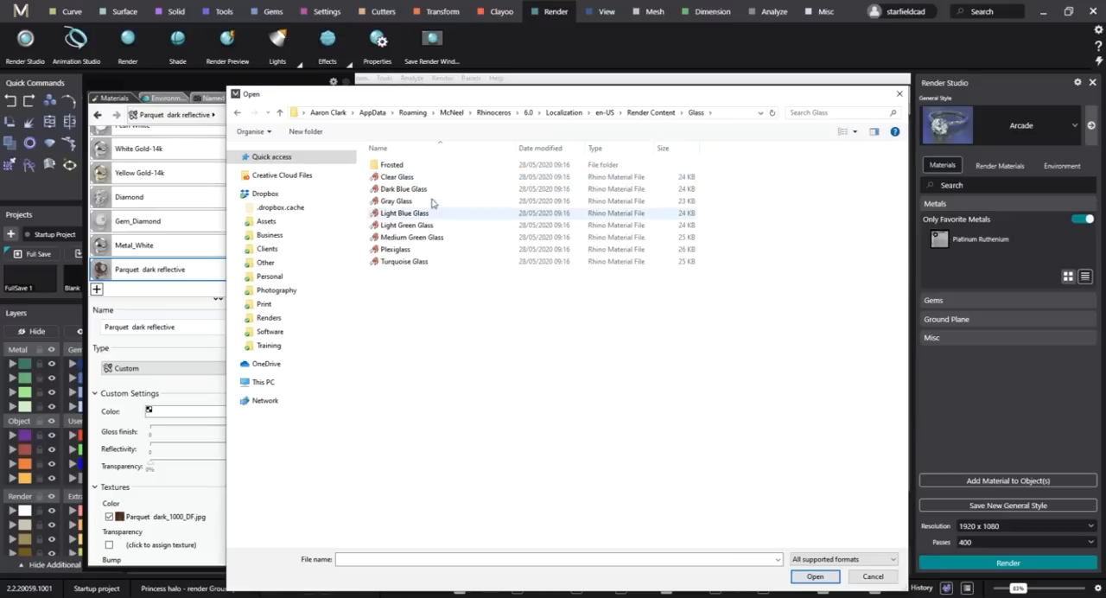
click(665, 114)
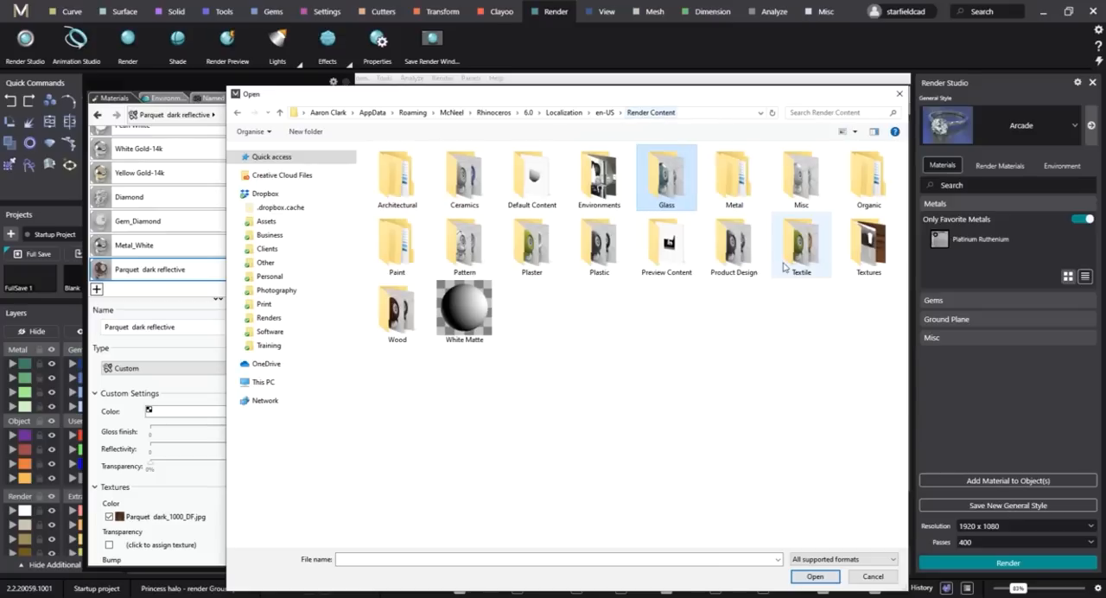
Open the Metal > Textured folder of the material library and display its materials as extra large thumbnails.
double_click(753, 208)
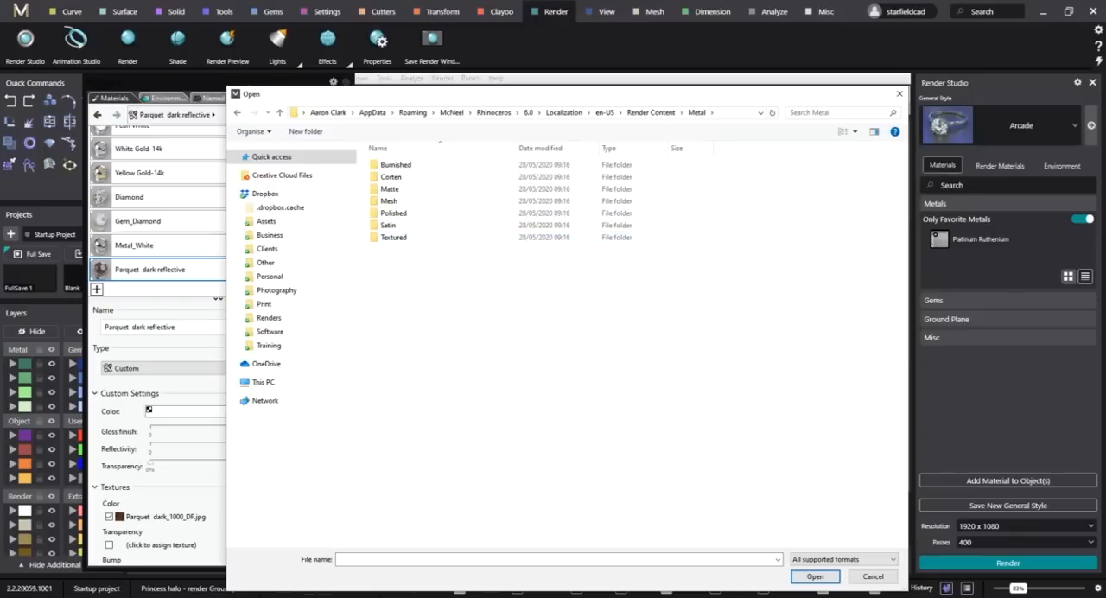
key(Escape)
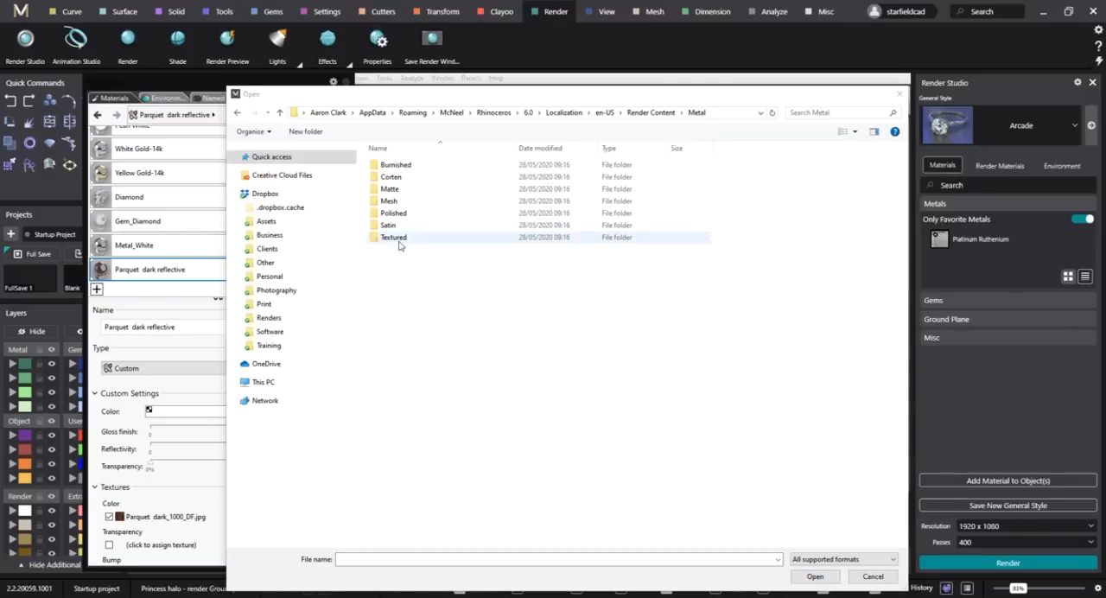
double_click(398, 236)
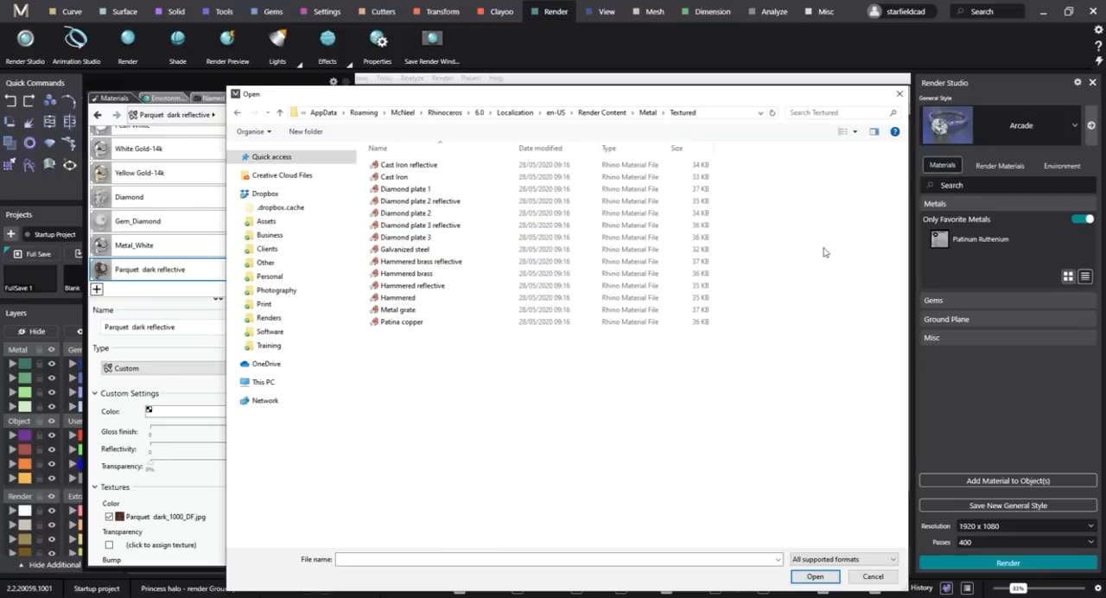
right_click(823, 248)
mouse_move(803, 257)
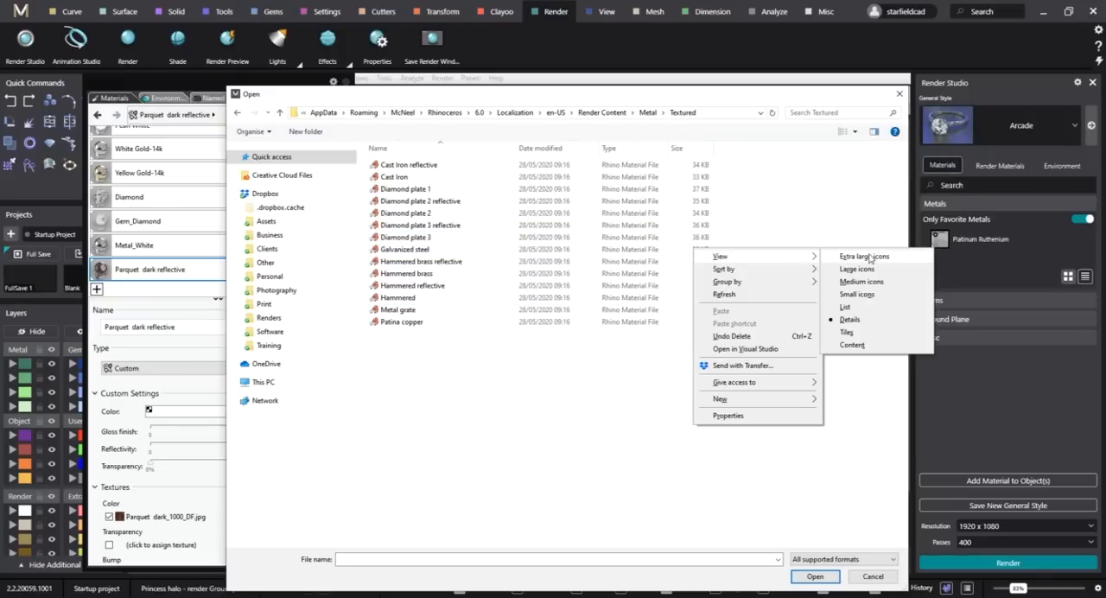
click(867, 256)
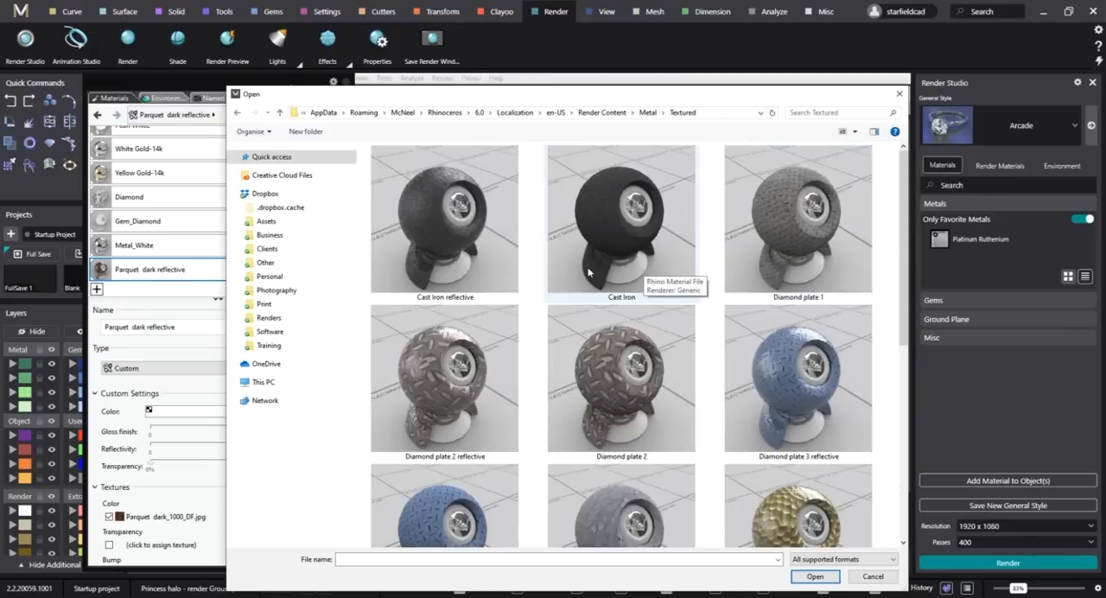
Browse the textured metal materials and import Cast Iron reflective.
scroll(683, 260, down, 3)
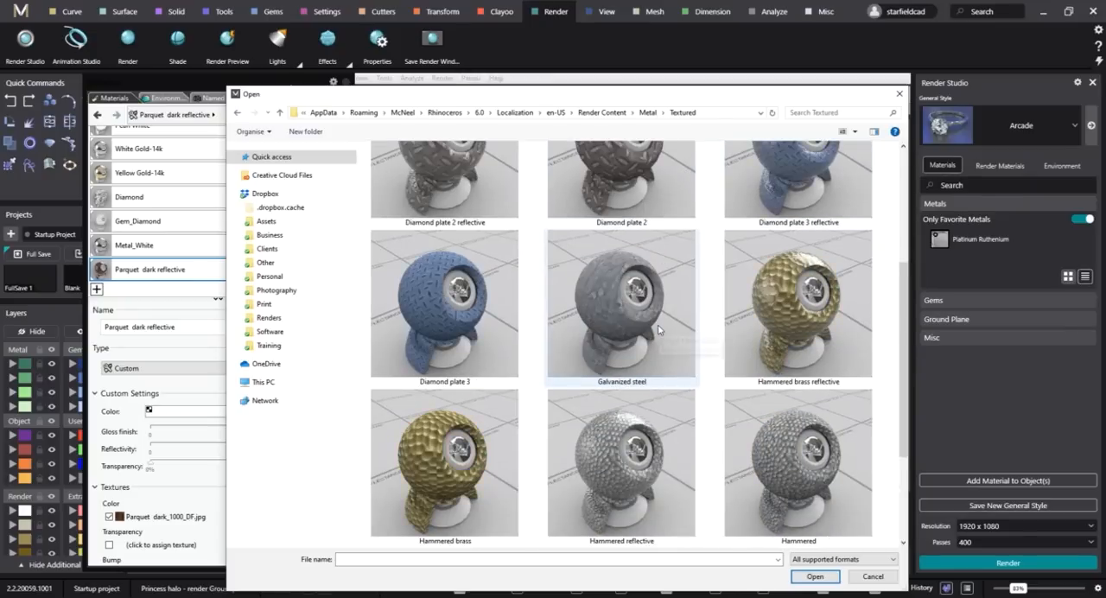
scroll(696, 342, down, 3)
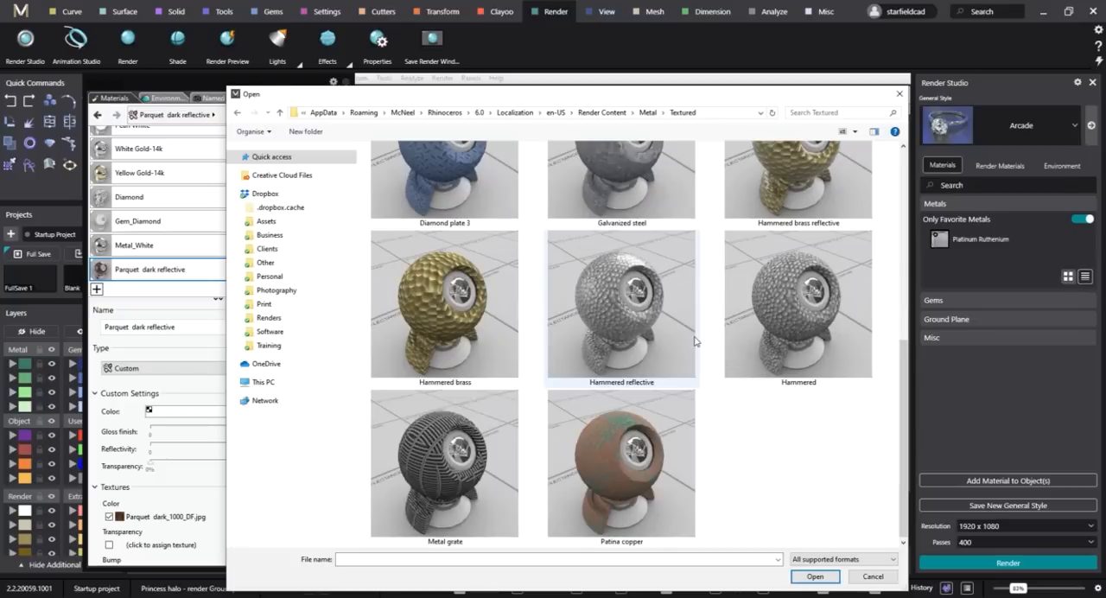
scroll(696, 342, up, 2)
scroll(691, 342, up, 4)
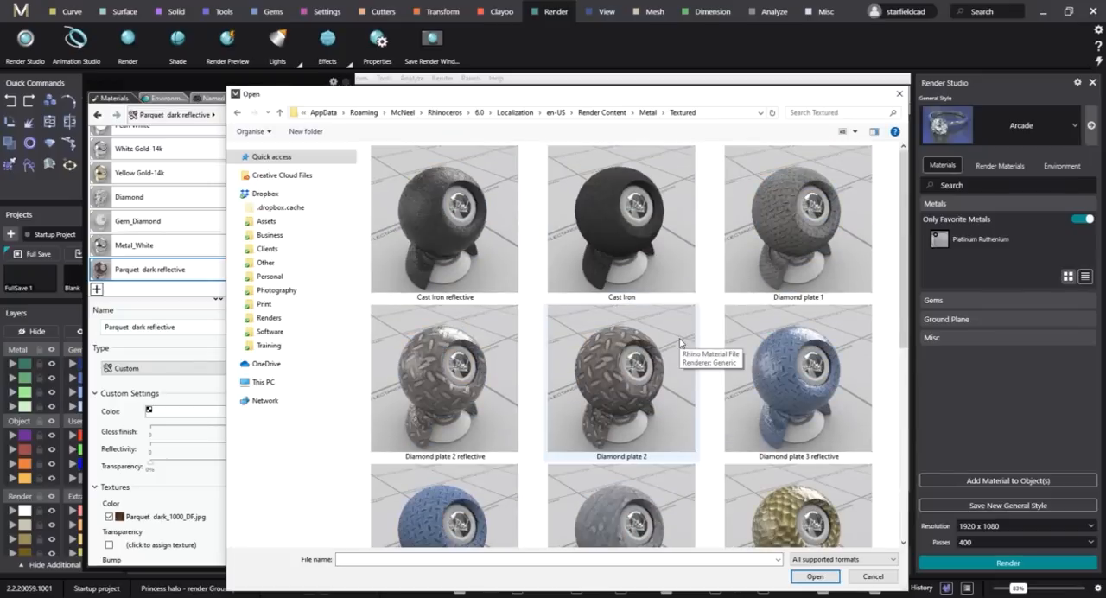
click(420, 205)
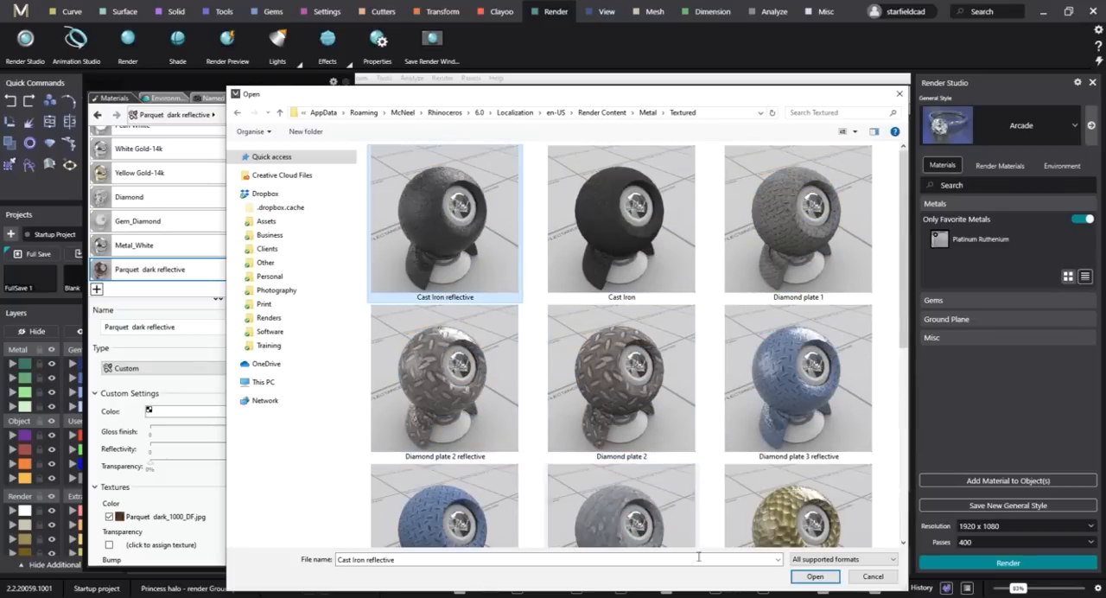
click(815, 576)
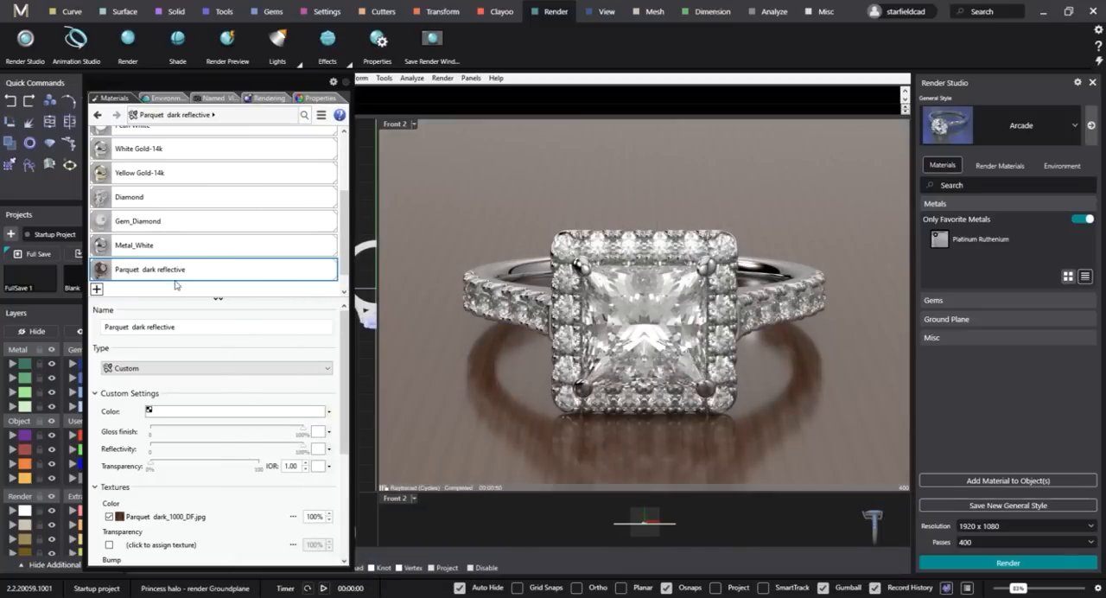
Assign the Cast Iron reflective material to the ground plane and review its texture settings.
drag(238, 275, 464, 215)
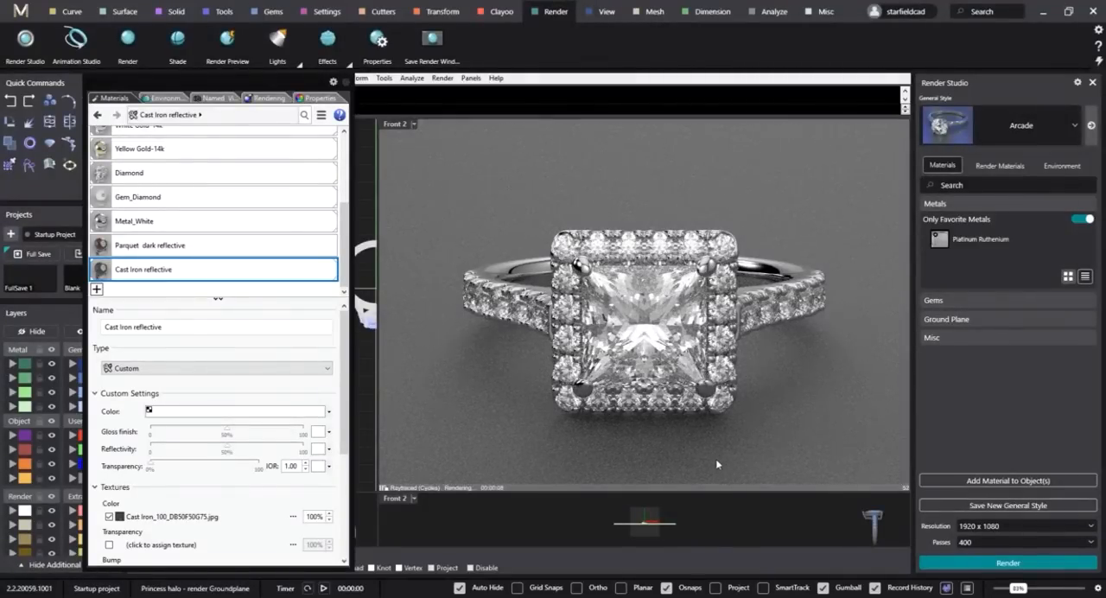
scroll(259, 526, down, 2)
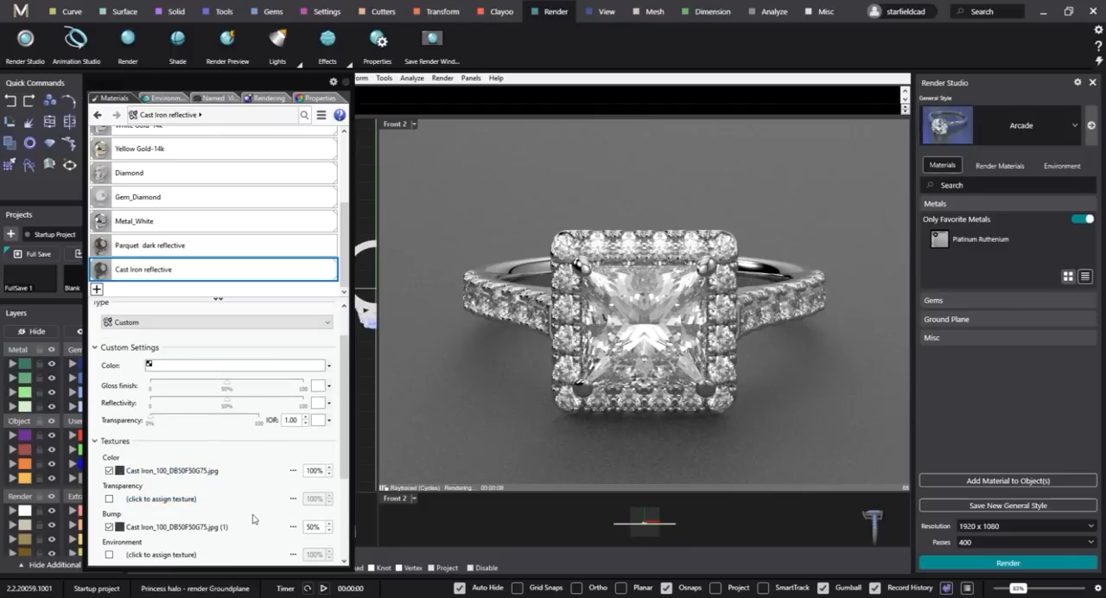
scroll(253, 519, down, 2)
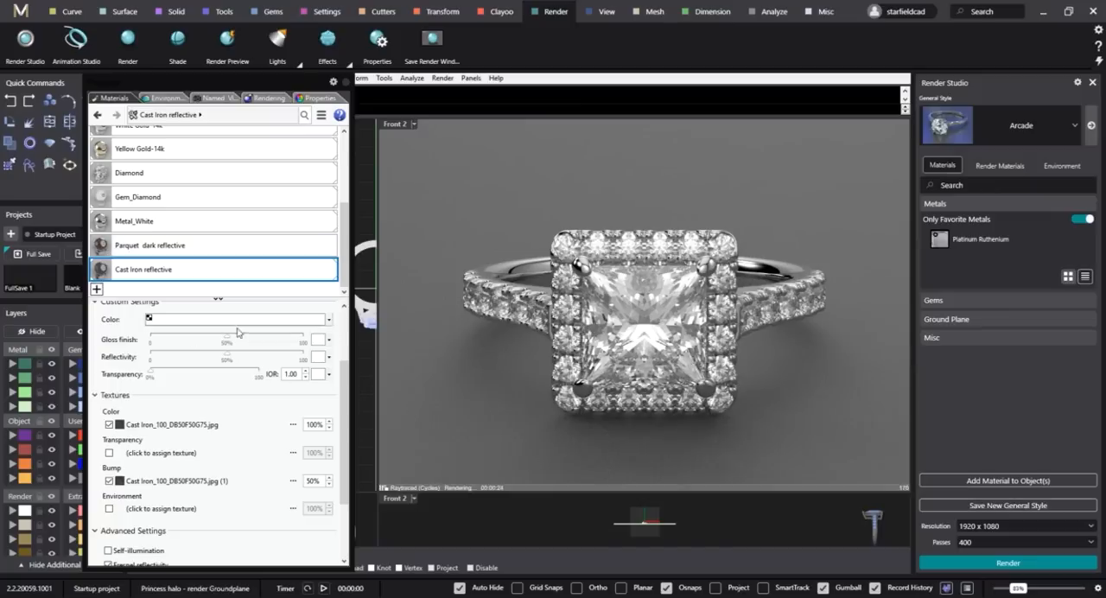
Import the Diamond plate 3 reflective material from Metal > Textured and assign it to the ground plane.
click(97, 289)
click(139, 299)
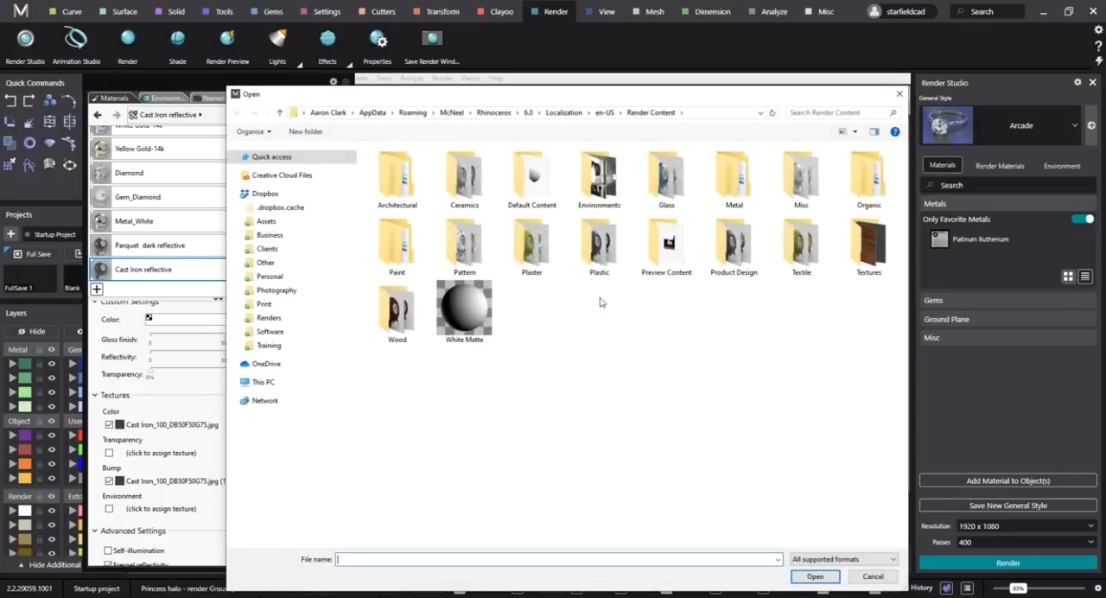
double_click(734, 177)
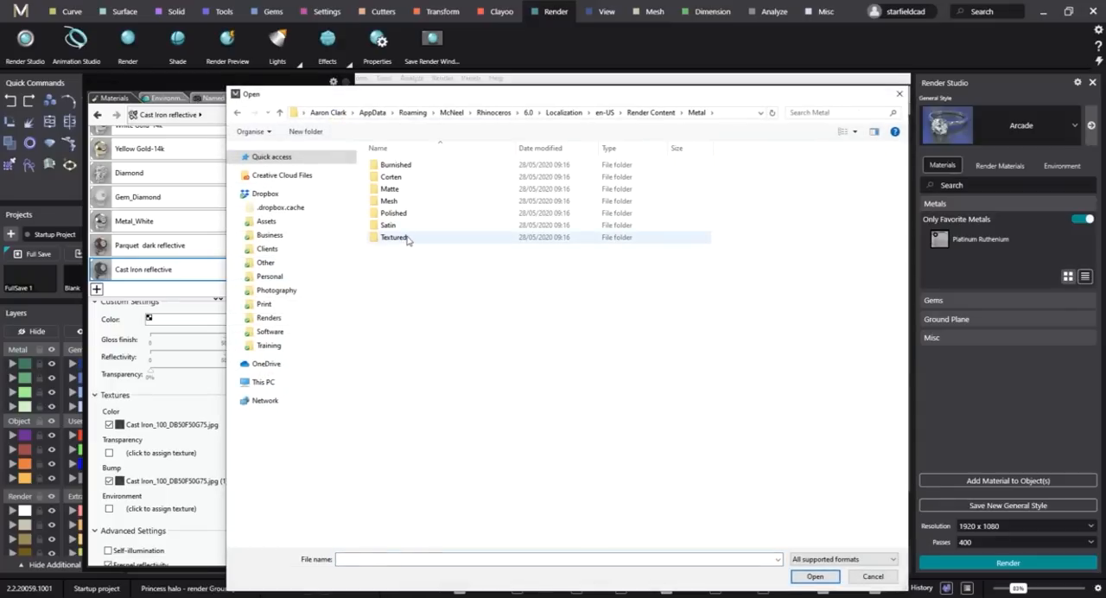
double_click(395, 238)
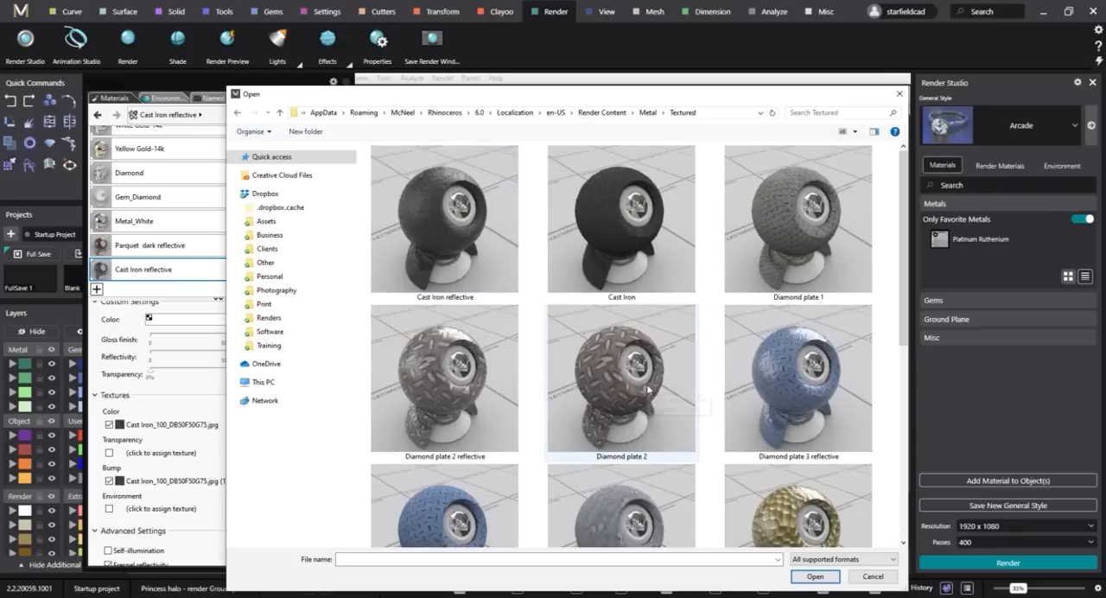
click(787, 382)
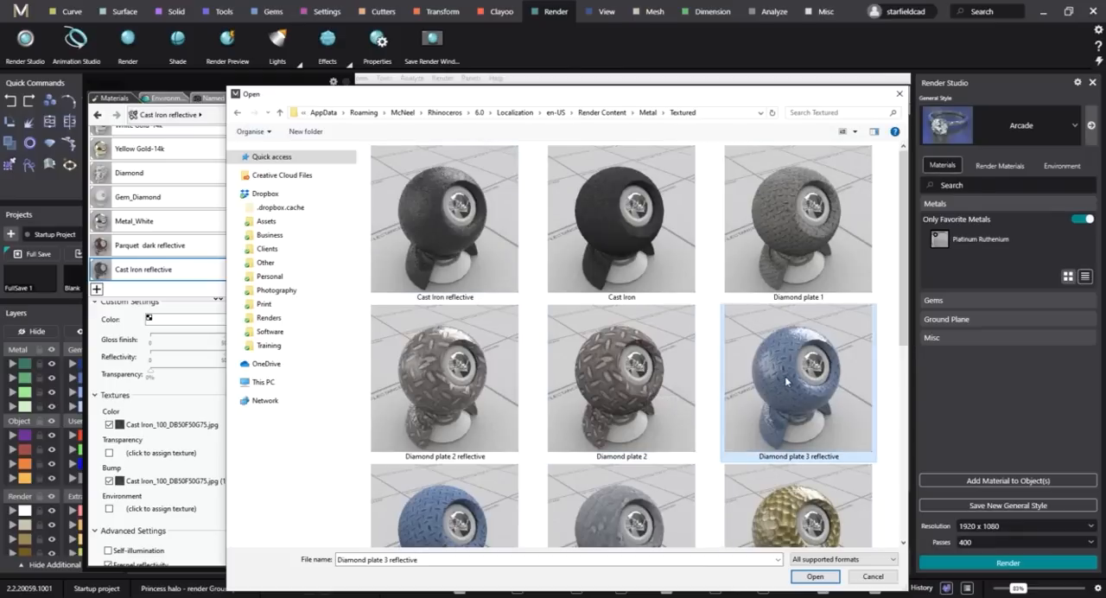
click(815, 577)
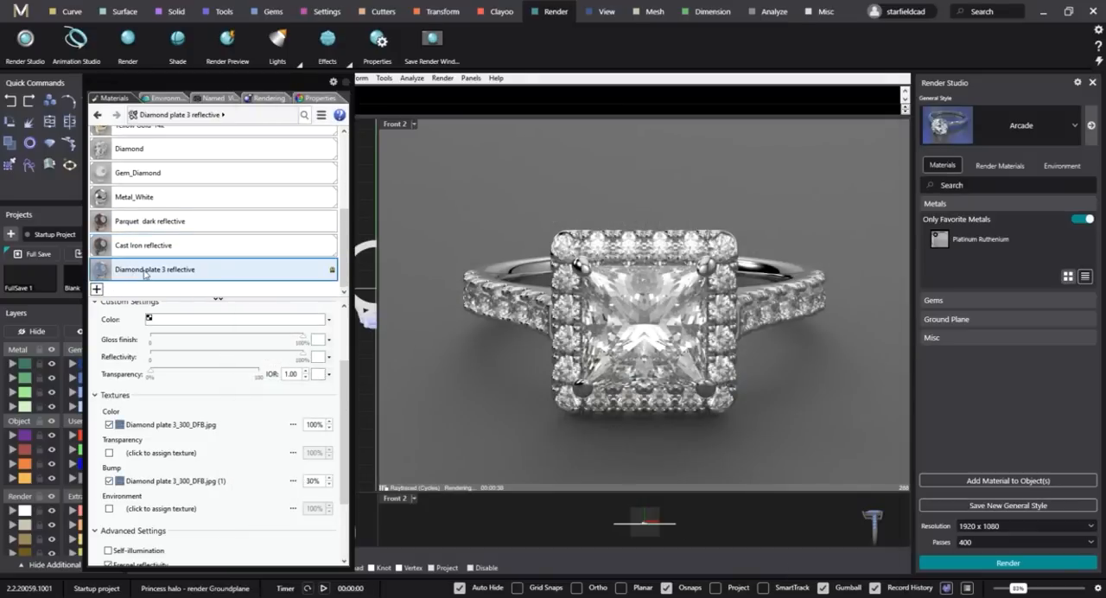
drag(459, 232, 447, 243)
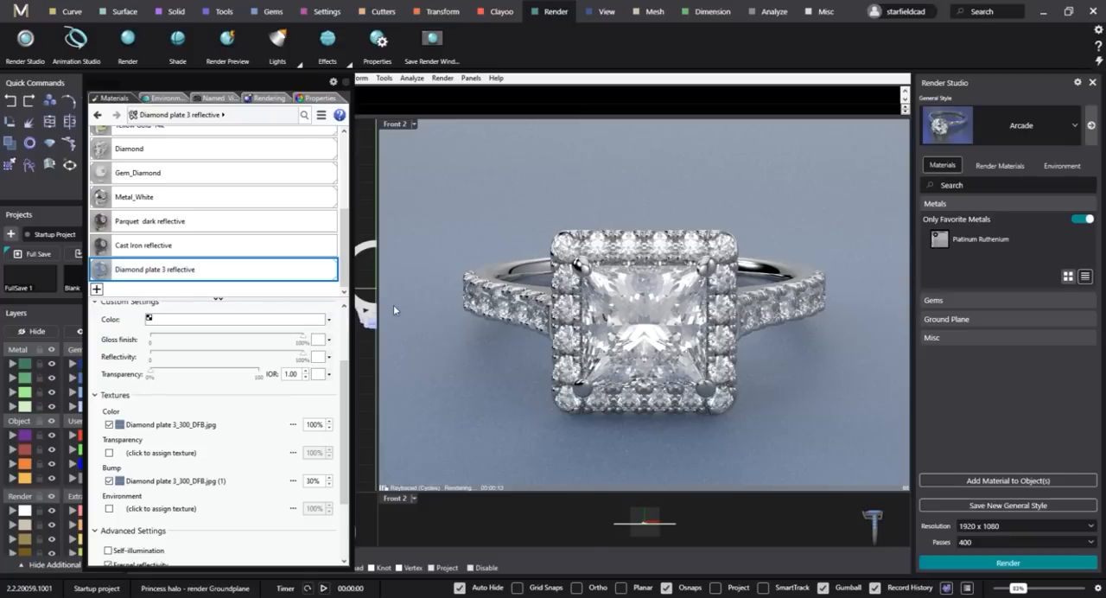
Examine the Diamond plate 3 texture on the ground plane from a distance and close up beside the ring.
scroll(547, 270, down, 5)
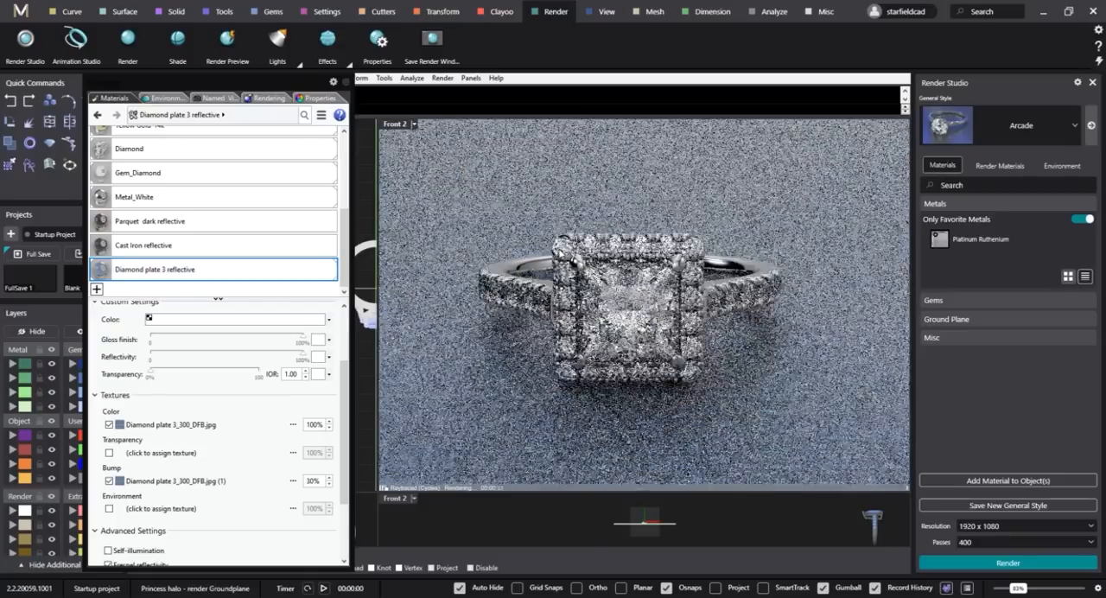
right_drag(548, 270, 696, 365)
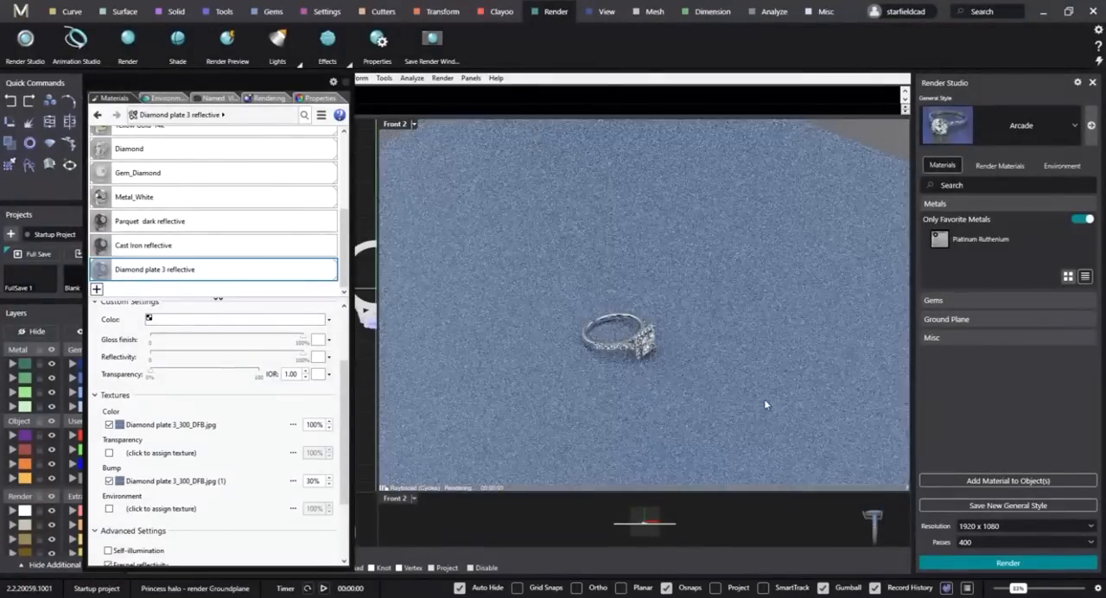
scroll(699, 430, up, 8)
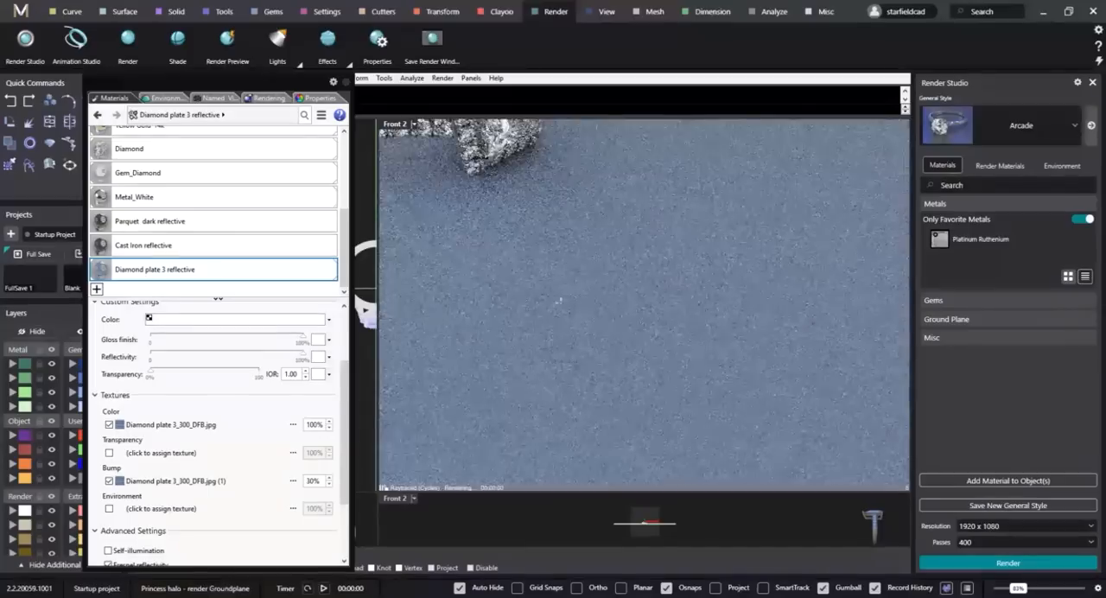
scroll(554, 280, up, 2)
scroll(556, 275, up, 3)
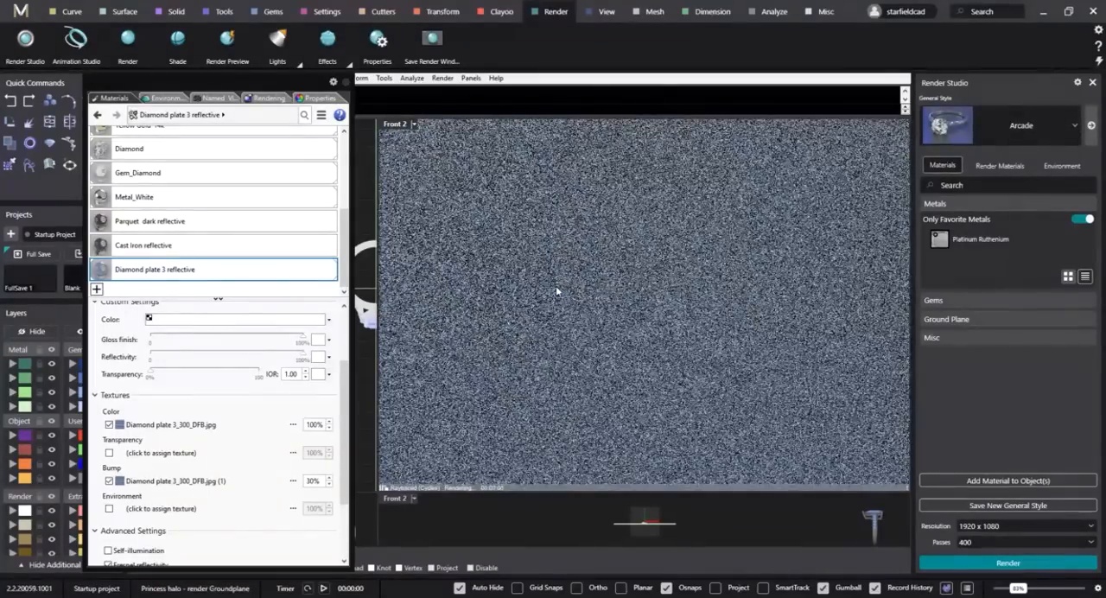
shift+right_drag(598, 322, 631, 376)
scroll(622, 357, down, 5)
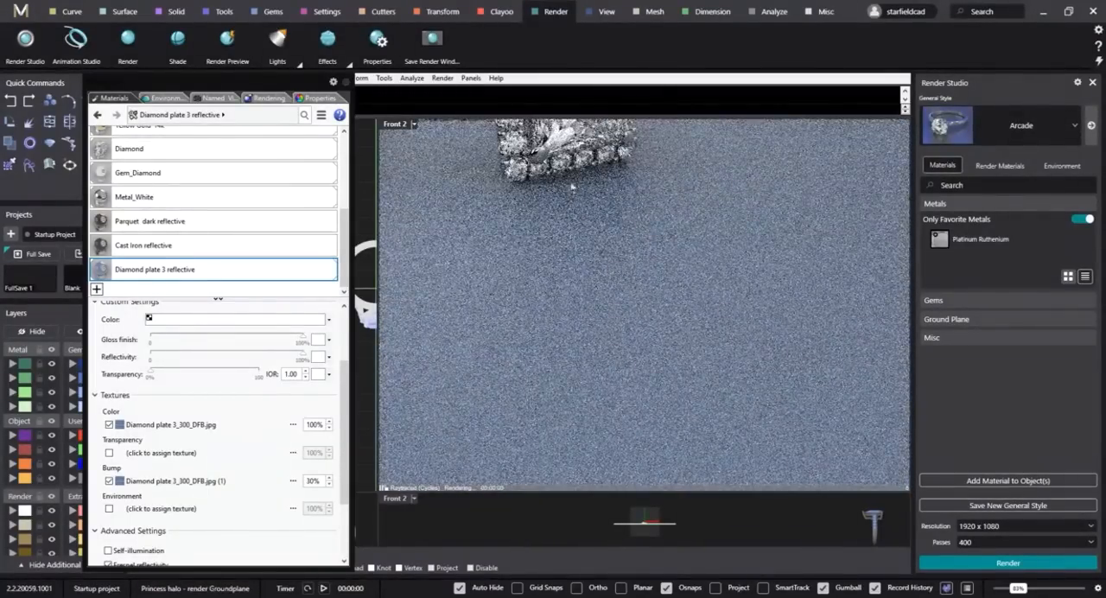
scroll(568, 176, up, 5)
scroll(592, 210, up, 2)
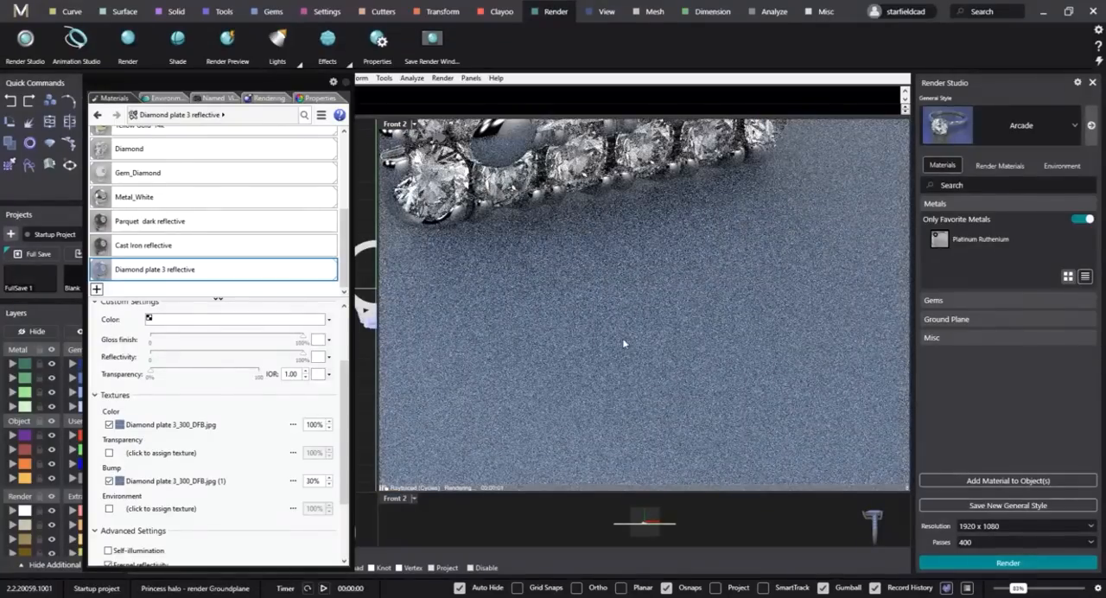
scroll(623, 251, up, 2)
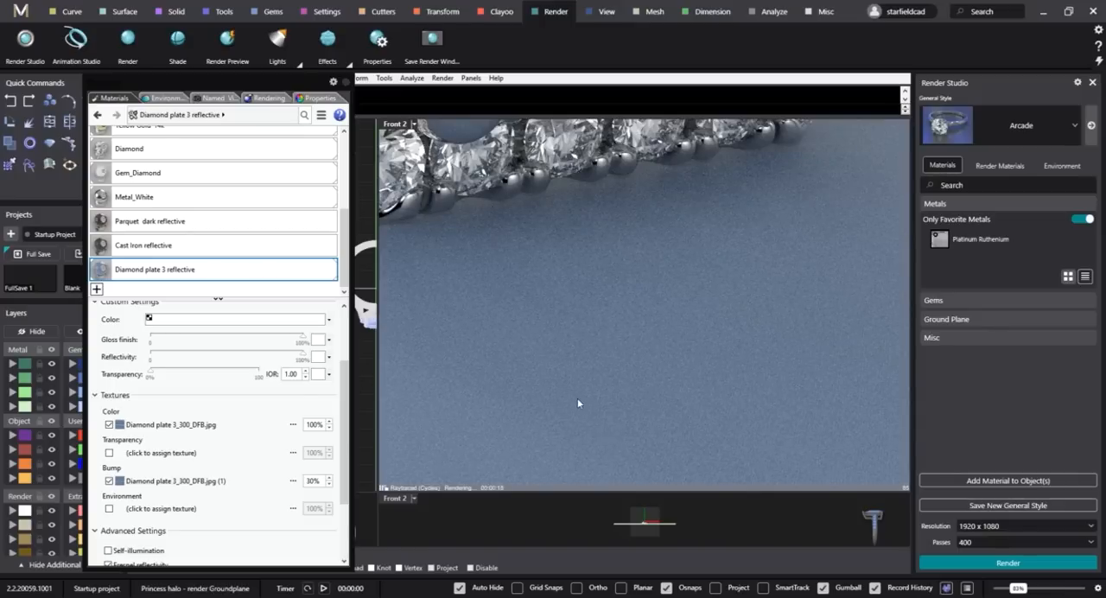
Open the Diamond plate 3 material's color texture and set its mapping size to 1.
click(191, 428)
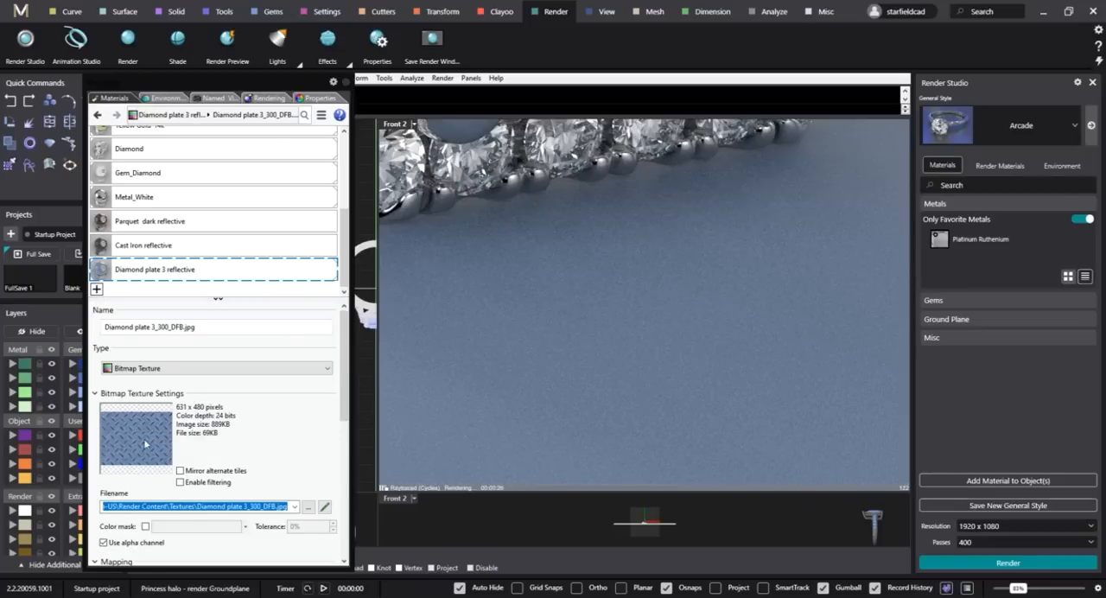
scroll(303, 421, down, 1)
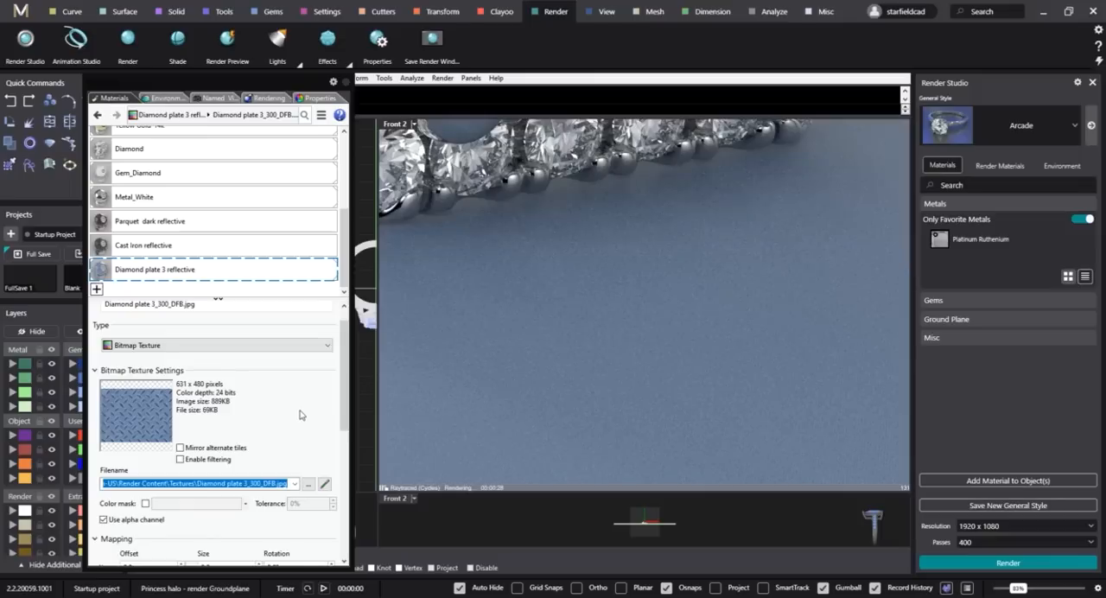
scroll(300, 415, down, 3)
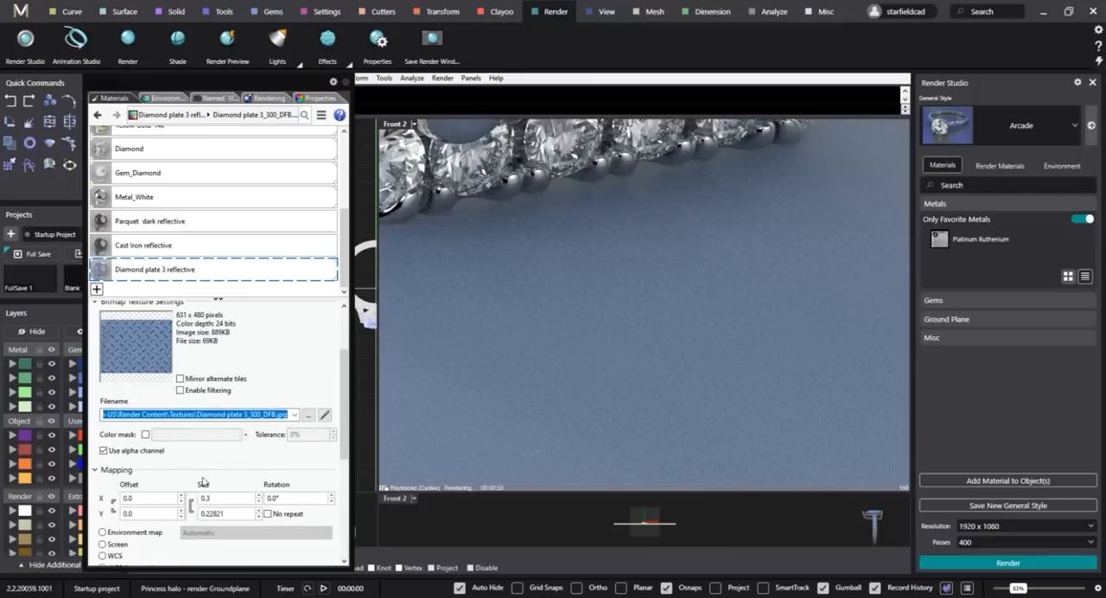
scroll(211, 467, down, 1)
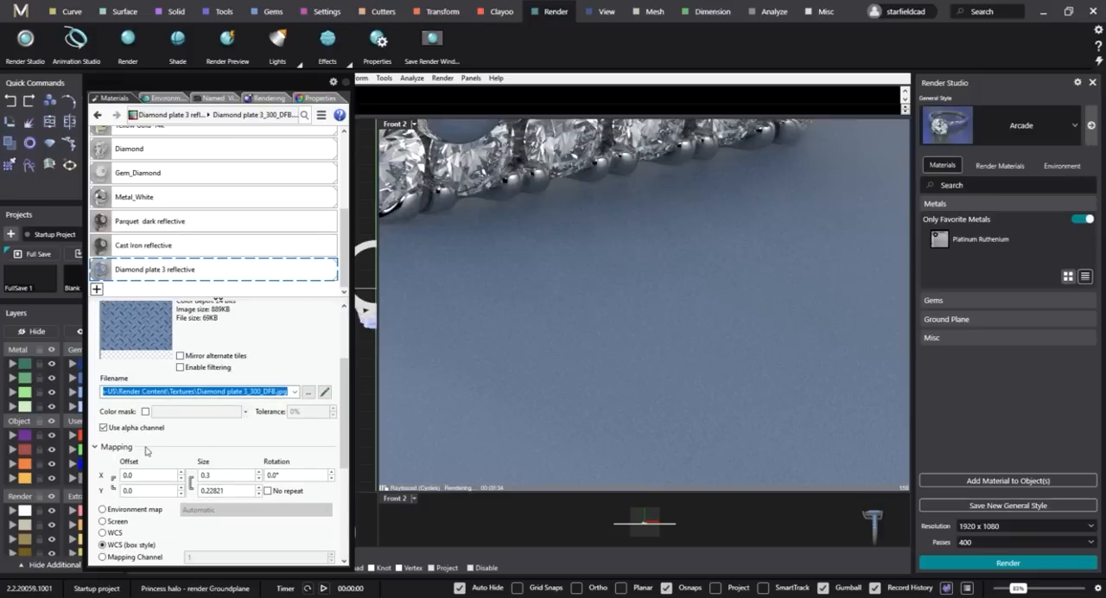
scroll(242, 456, down, 1)
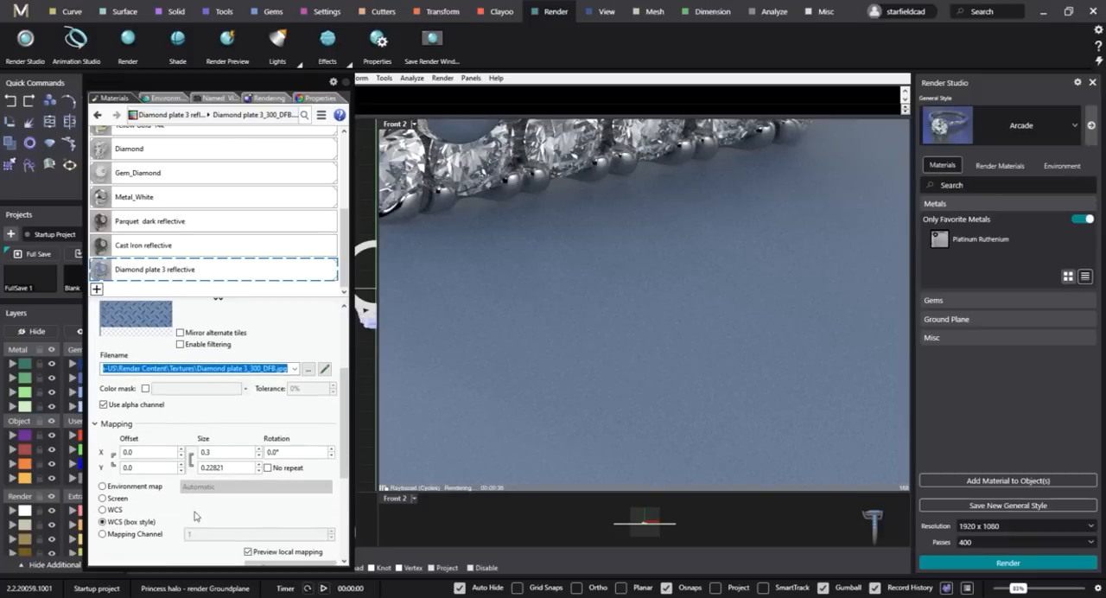
double_click(222, 453)
text(1)
key(Tab)
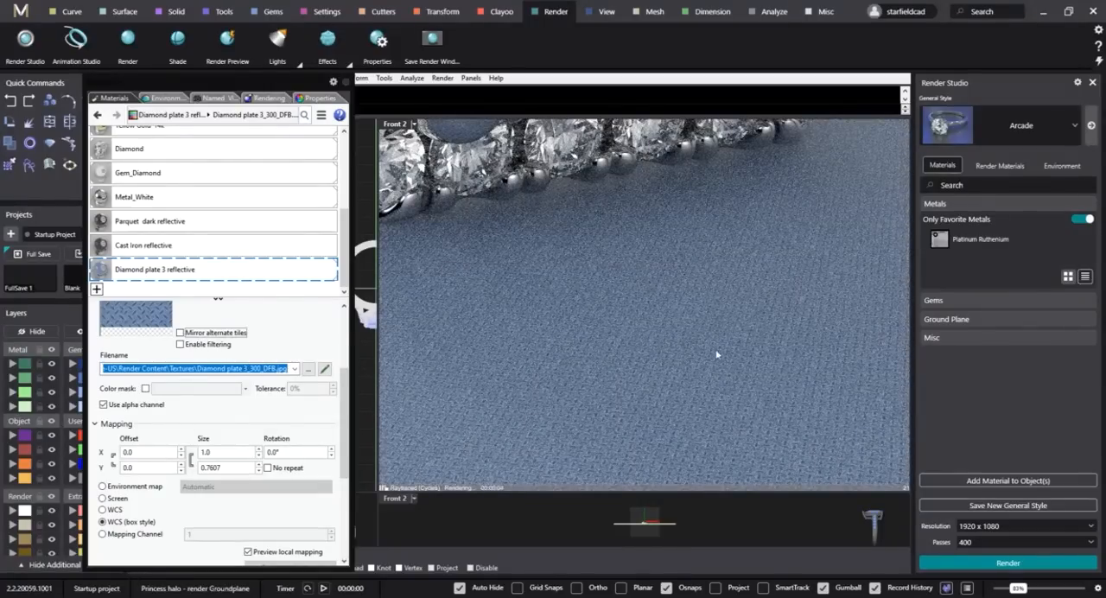
Enlarge the Diamond plate 3 color texture by setting its mapping size to 10.
click(229, 453)
text(10)
key(Tab)
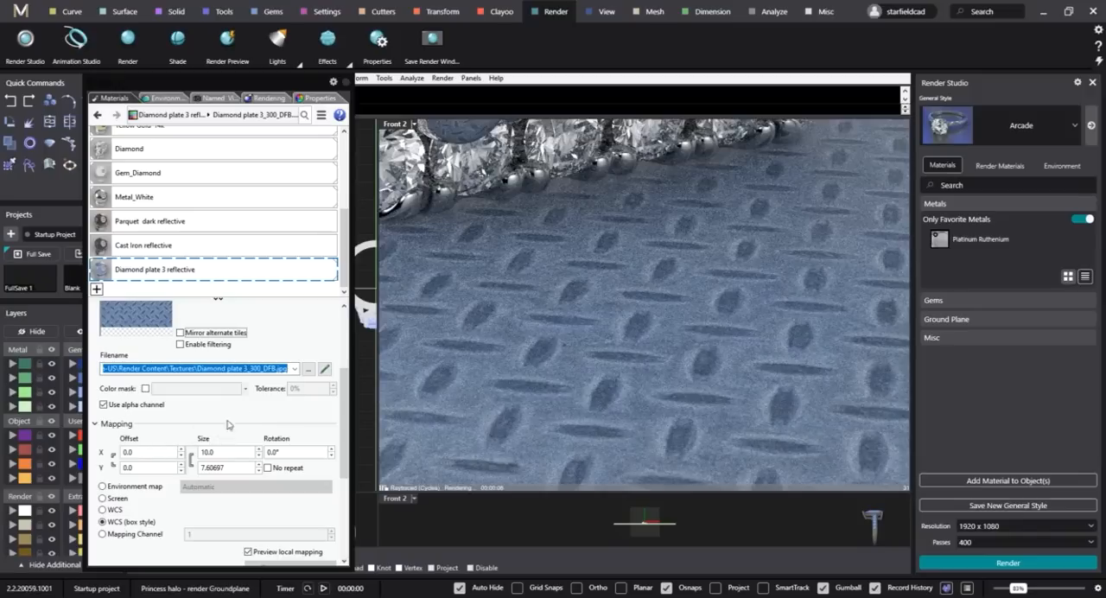
Open the Diamond plate 3 material's bump texture and set its mapping size to 10 to match the color texture.
scroll(252, 426, up, 1)
scroll(253, 433, up, 1)
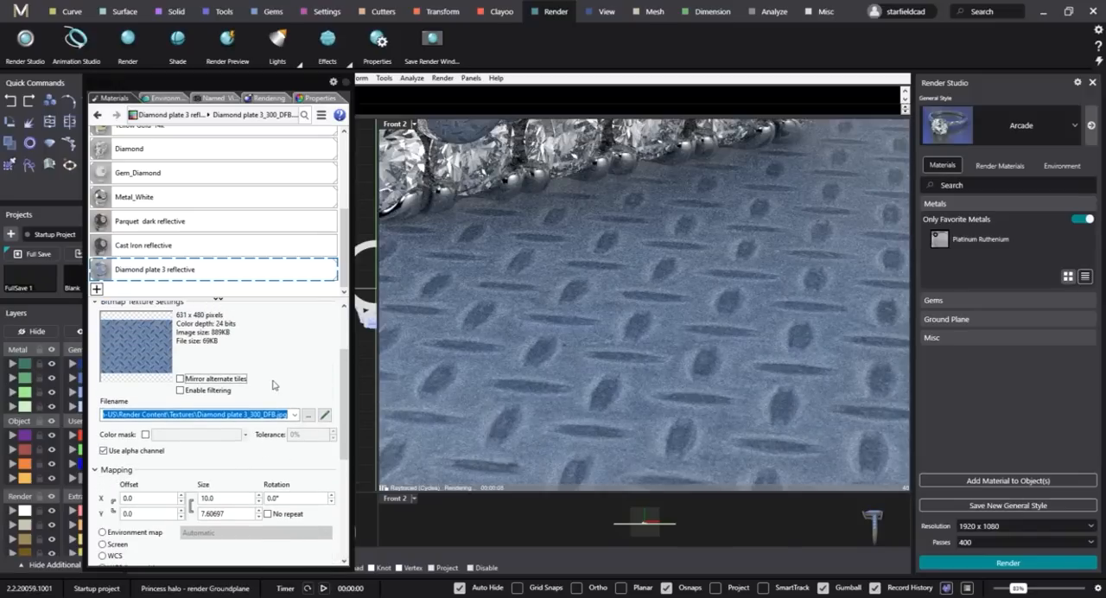
scroll(275, 388, up, 2)
scroll(262, 411, up, 2)
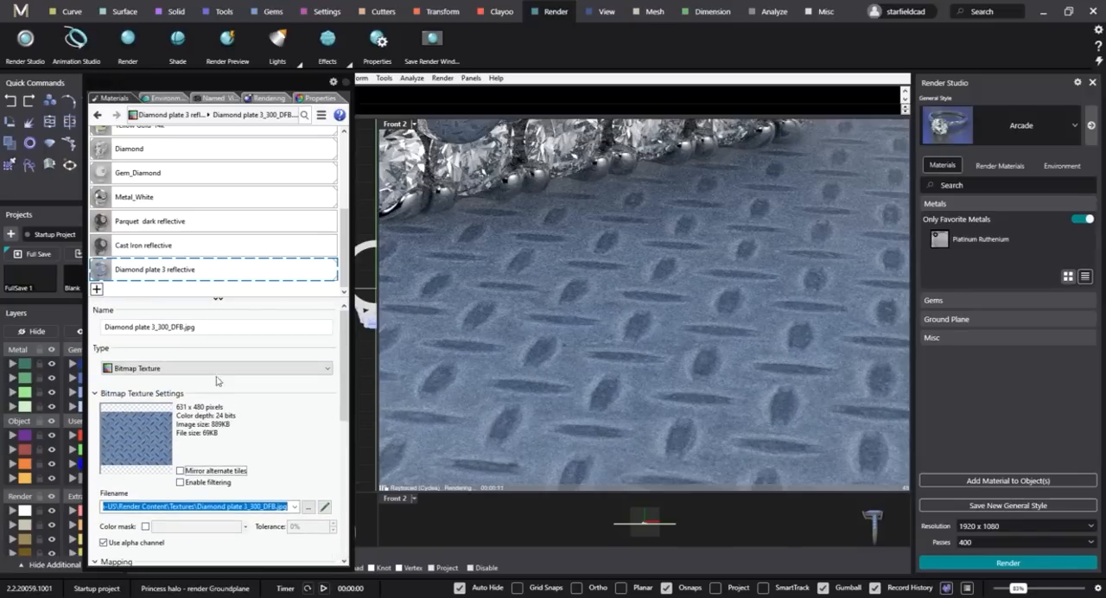
click(164, 269)
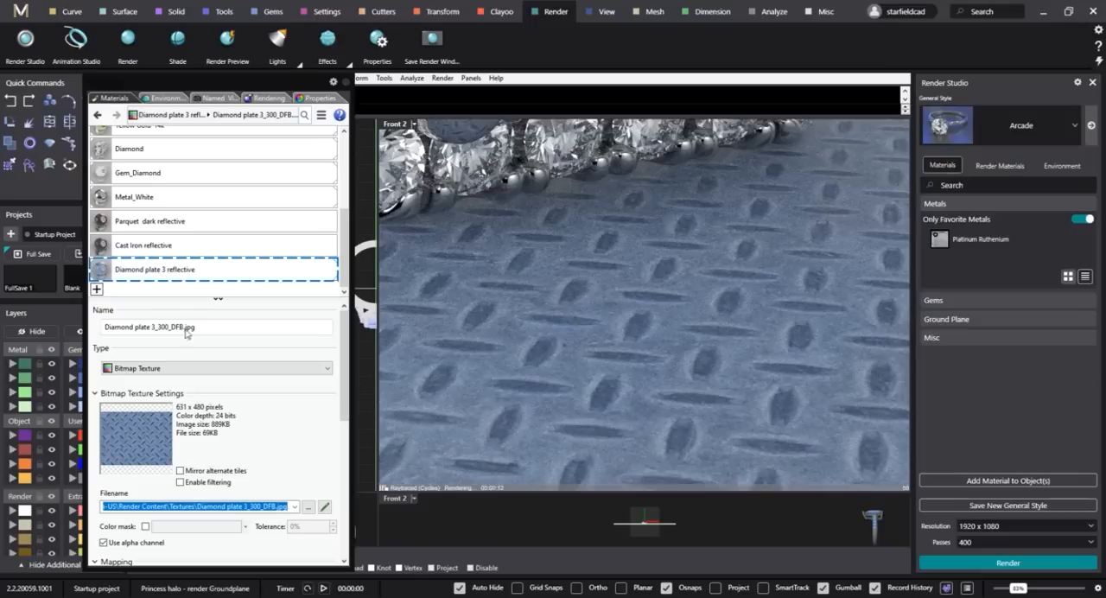
click(262, 344)
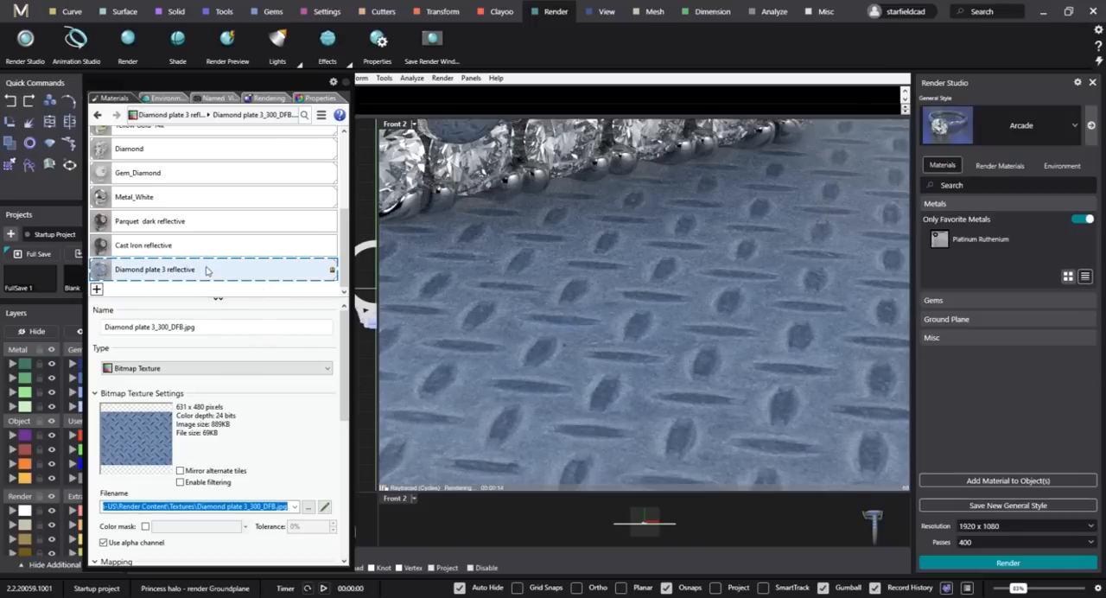
click(203, 276)
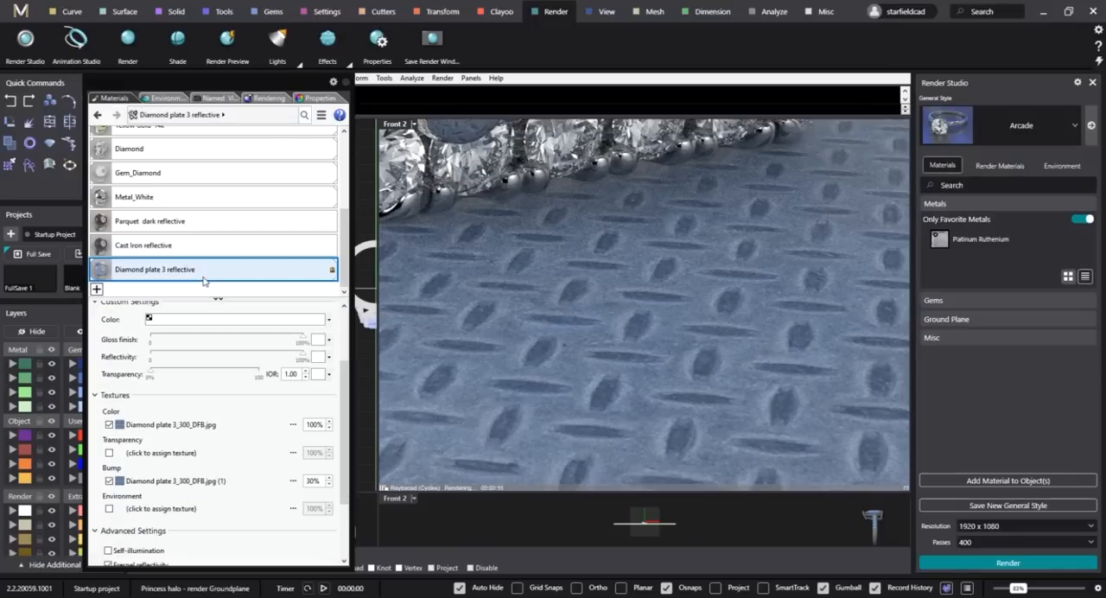
click(151, 482)
scroll(268, 445, down, 3)
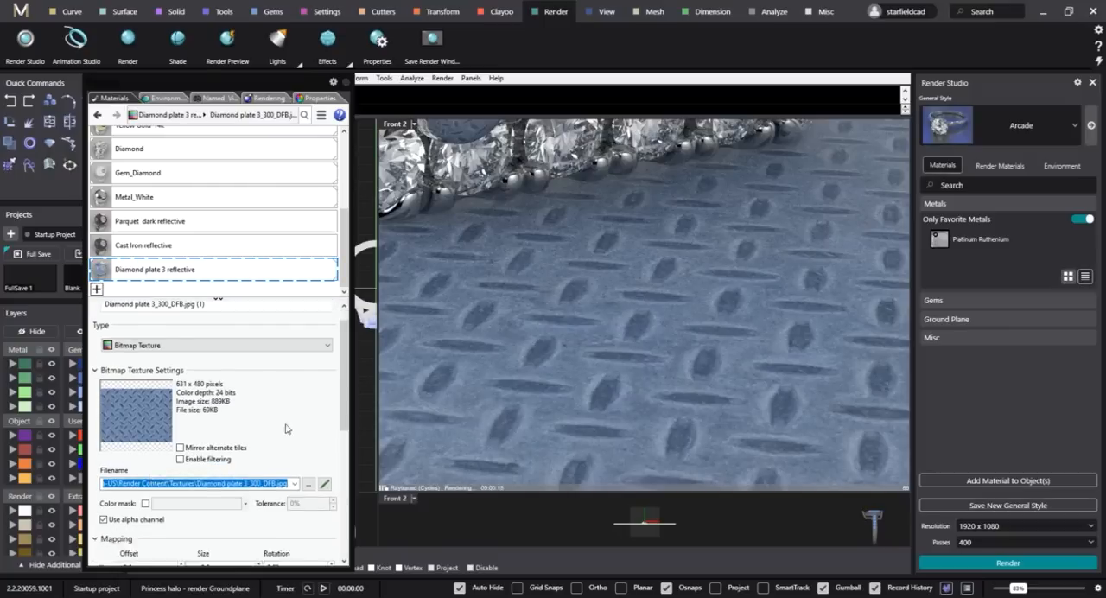
double_click(221, 453)
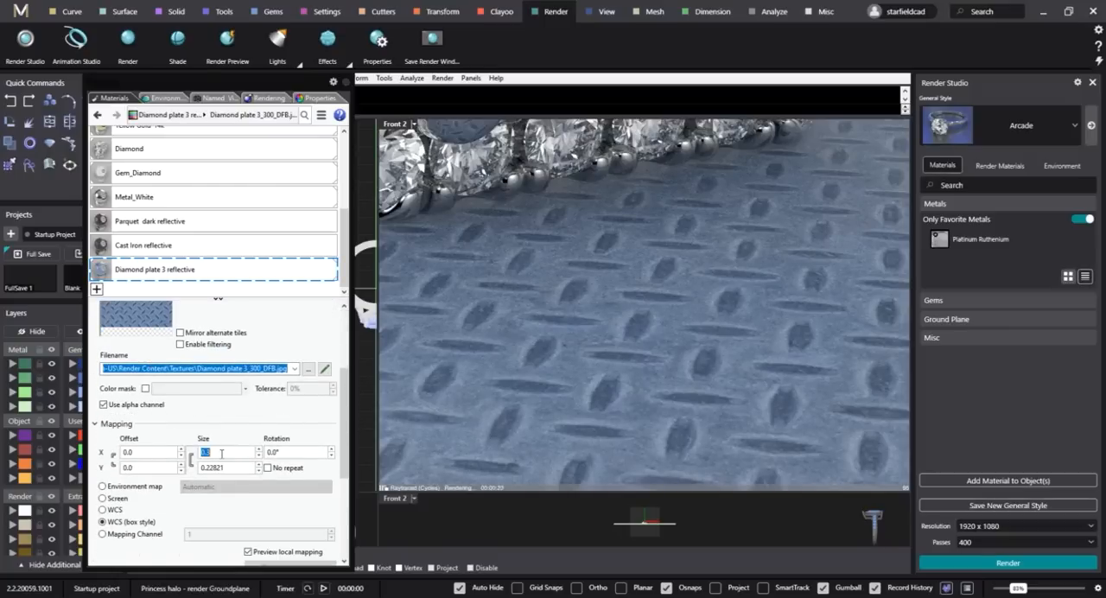
text(10)
key(Return)
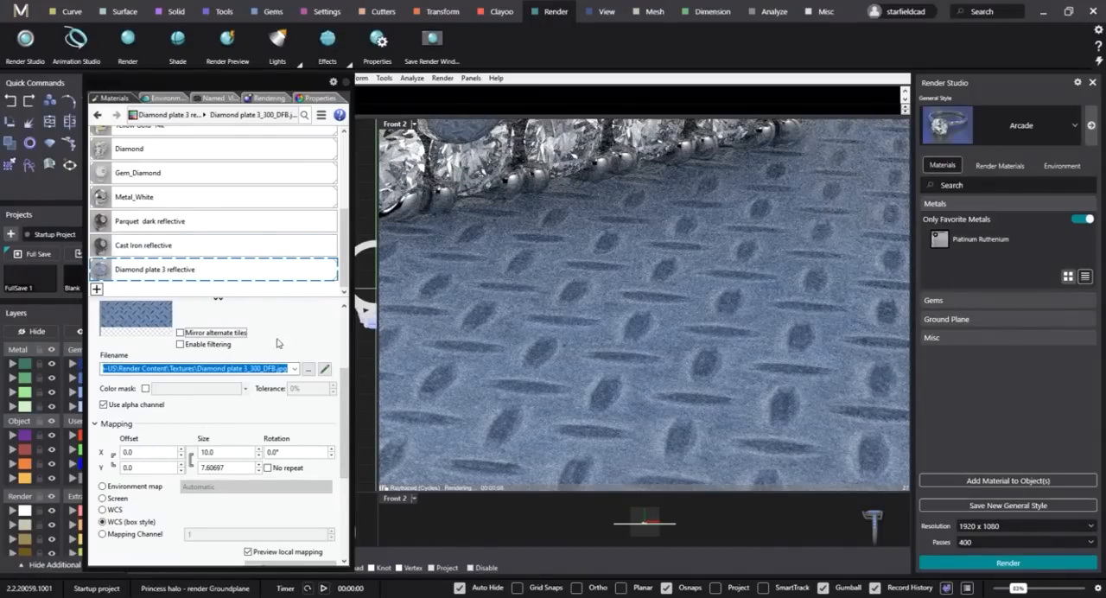
Return to the Diamond plate 3 reflective material's main settings and restore the saved Front 2 view of the ring.
click(247, 252)
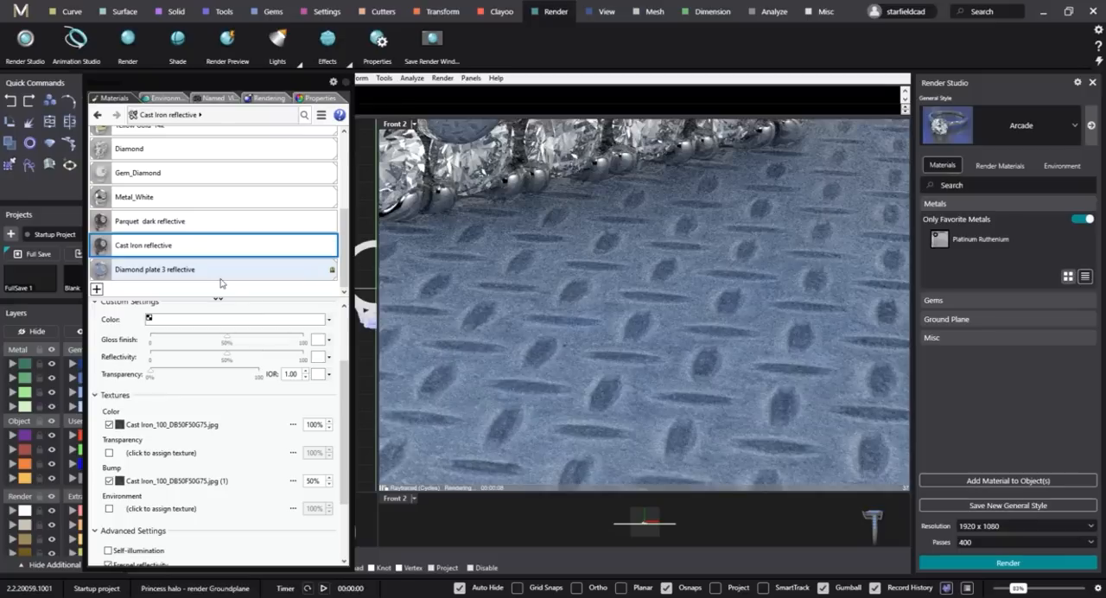
click(216, 273)
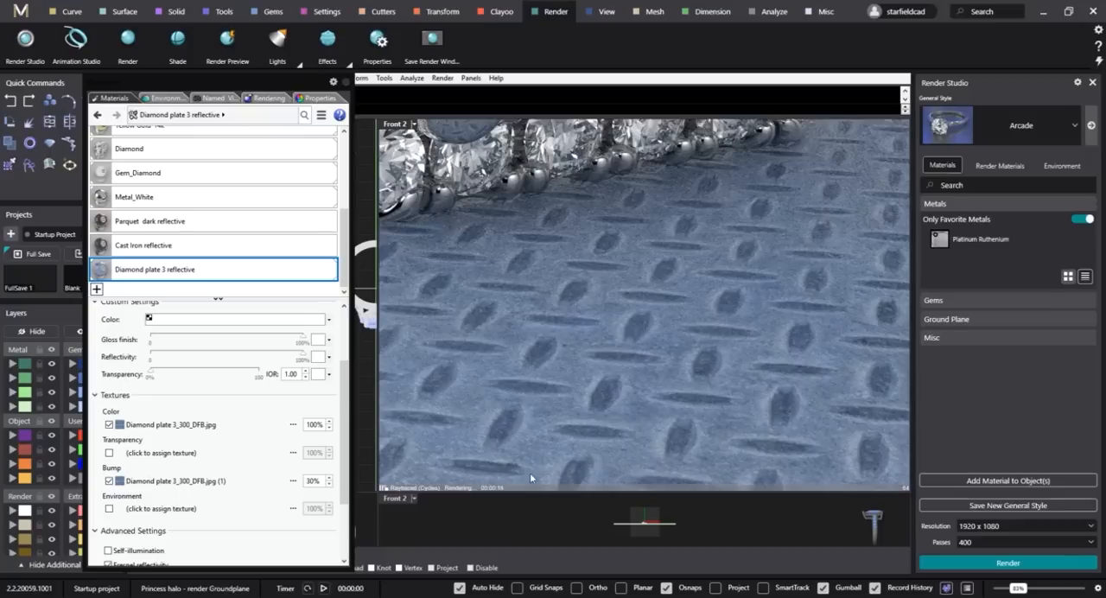
click(214, 98)
double_click(125, 169)
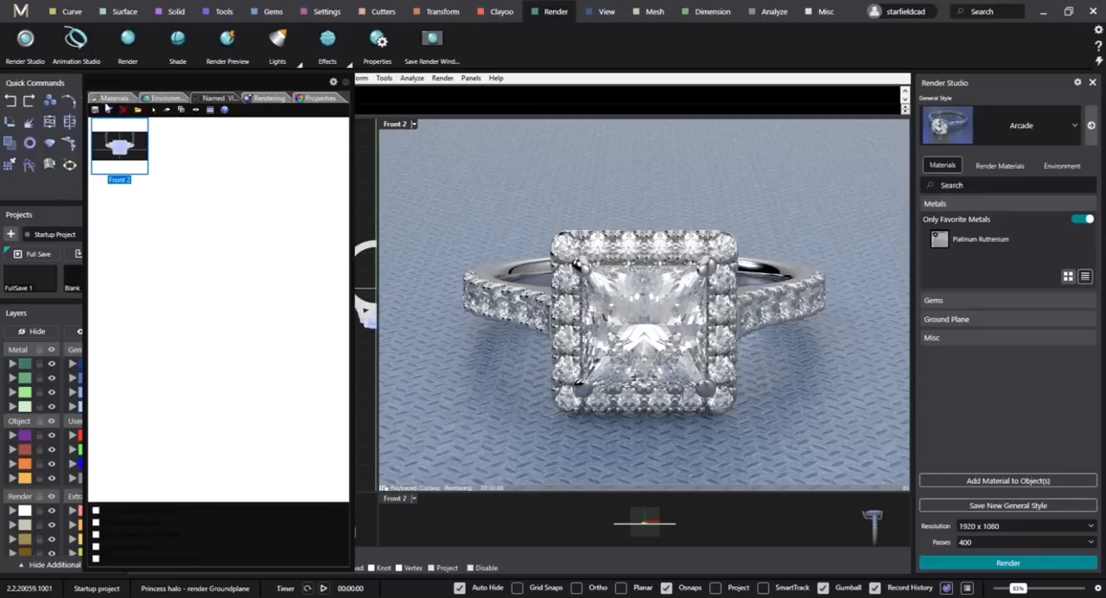
Assign the Cast Iron reflective material to the ground plane.
click(122, 100)
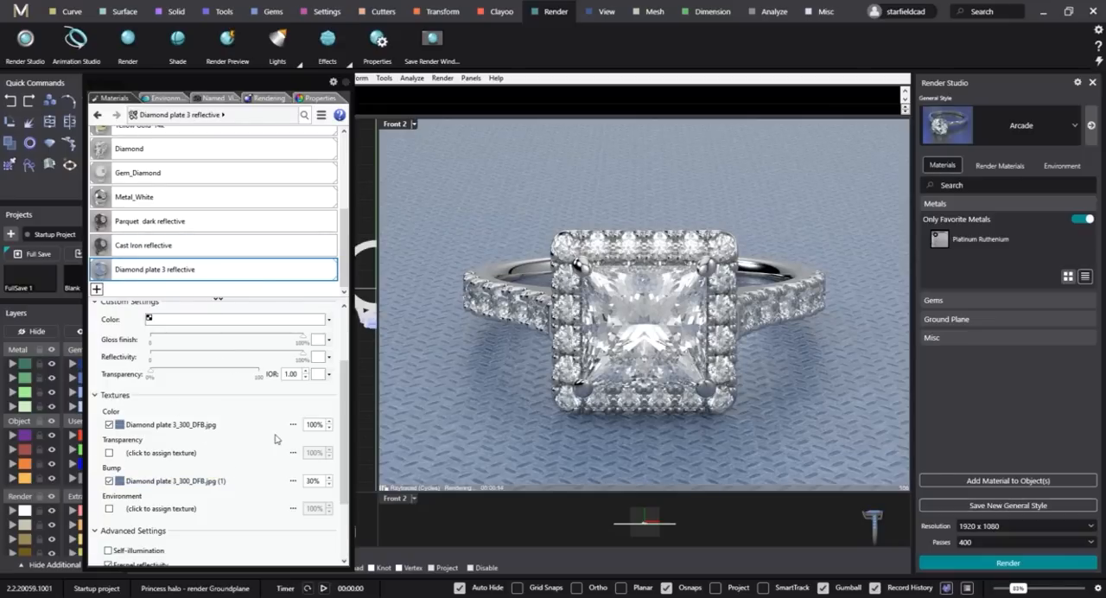
click(177, 248)
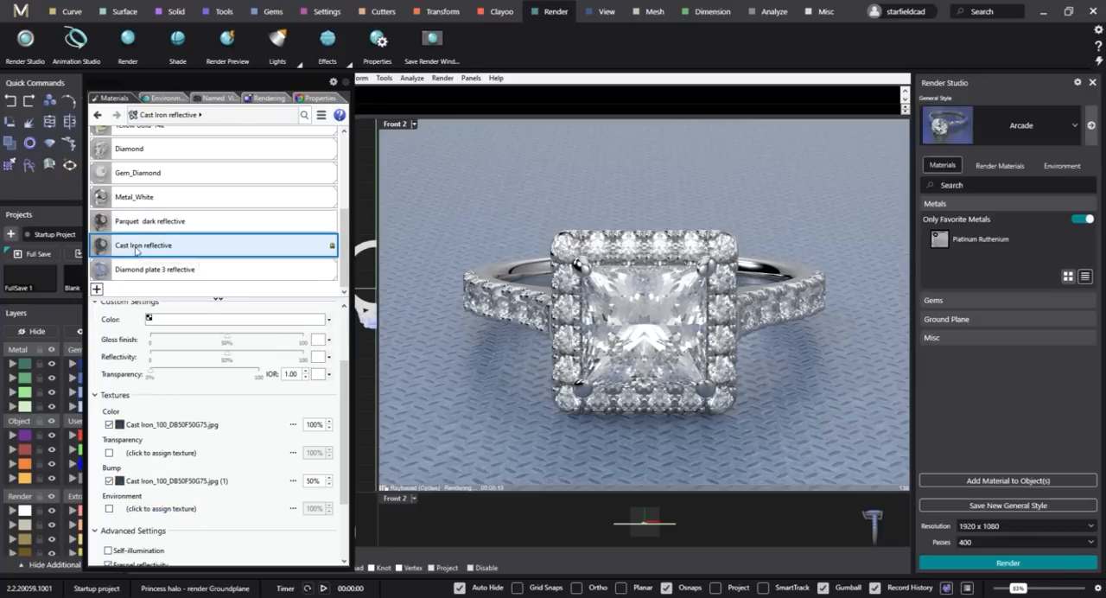
drag(136, 250, 433, 398)
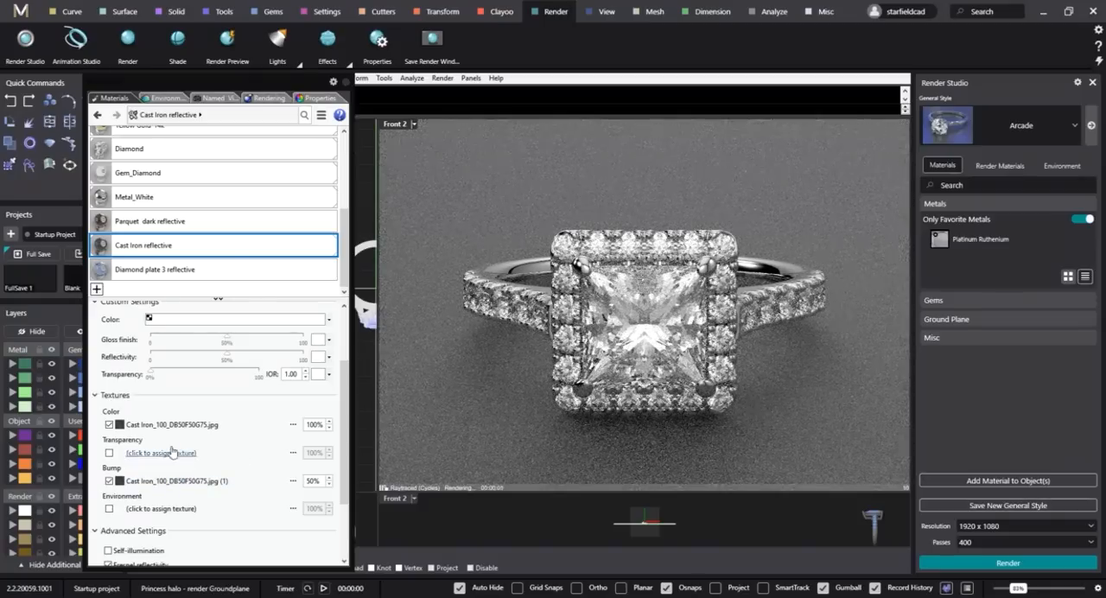
Set the Cast Iron color texture's mapping size to 5, check it close up, and raise it to 10.
click(170, 425)
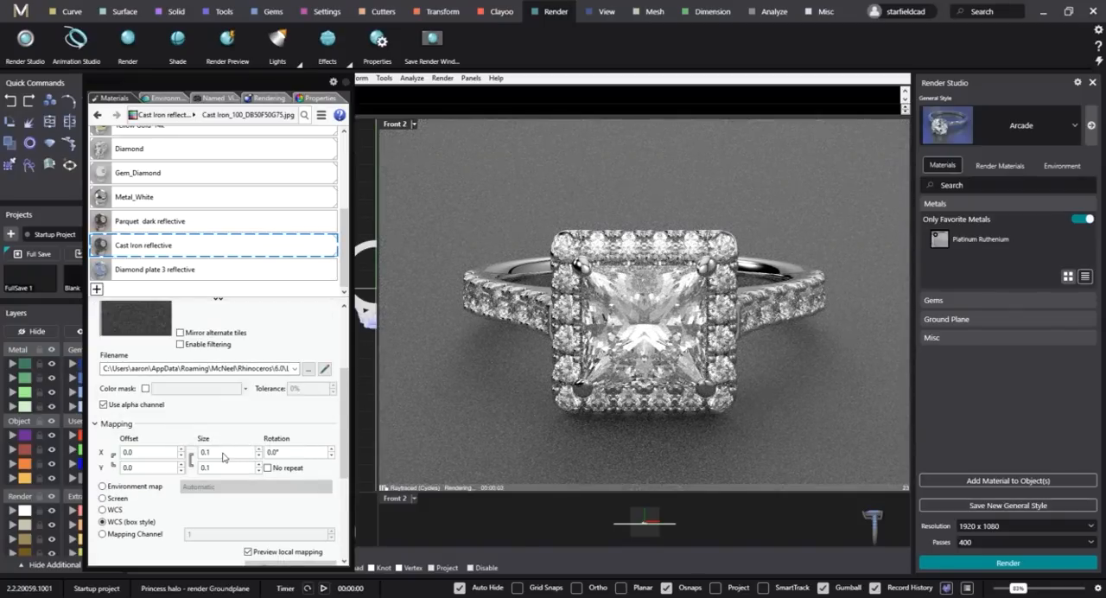
double_click(223, 452)
key(Return)
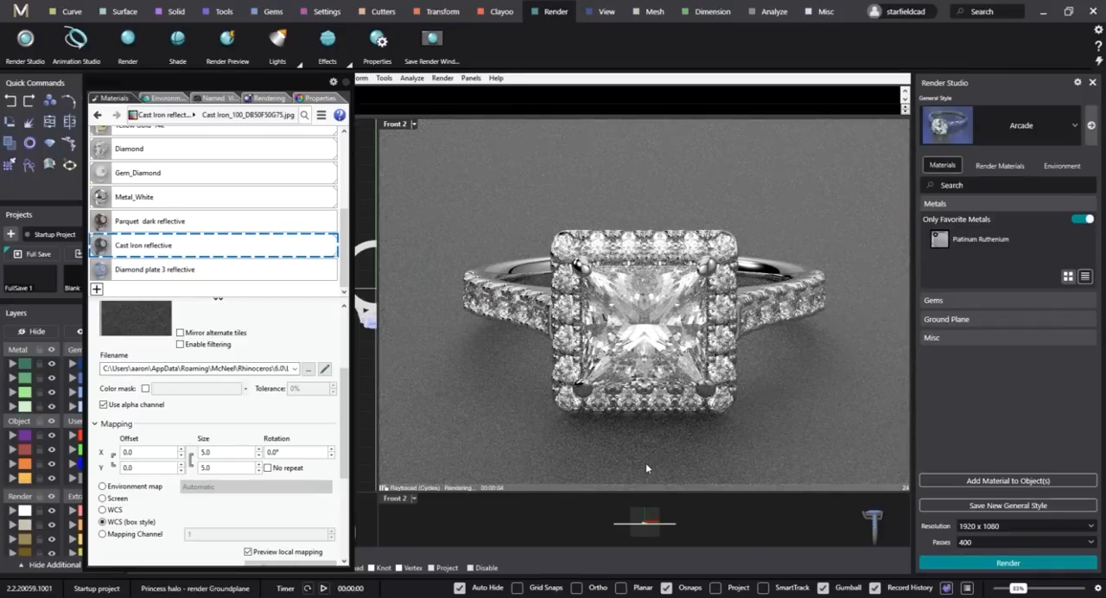
scroll(645, 463, up, 5)
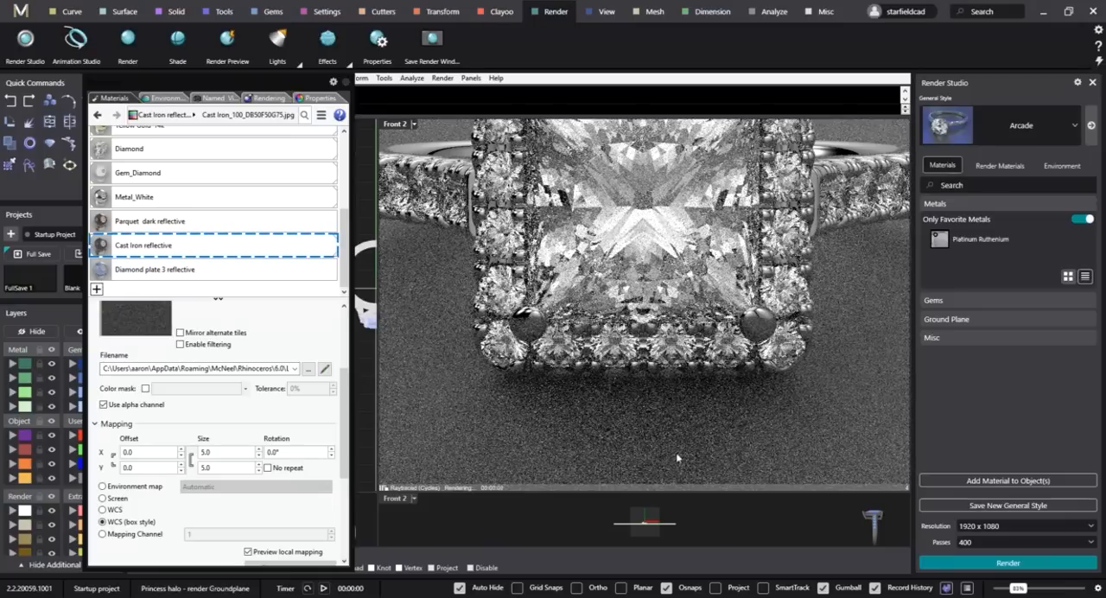
double_click(218, 451)
text(10)
key(Tab)
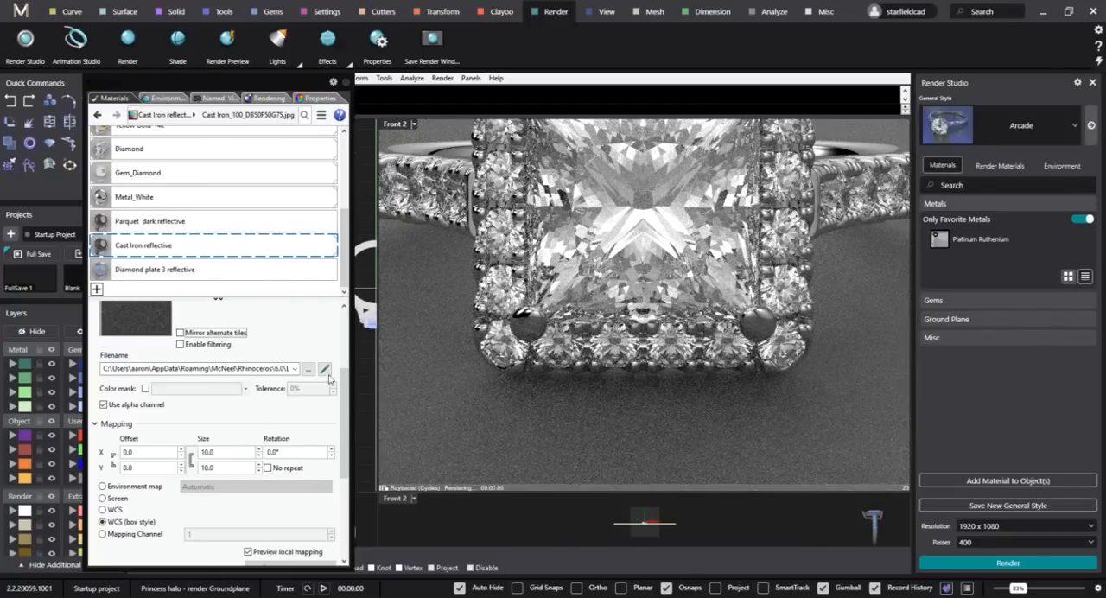
Set the mapping size of the Cast Iron material's bump texture to 10.
click(130, 246)
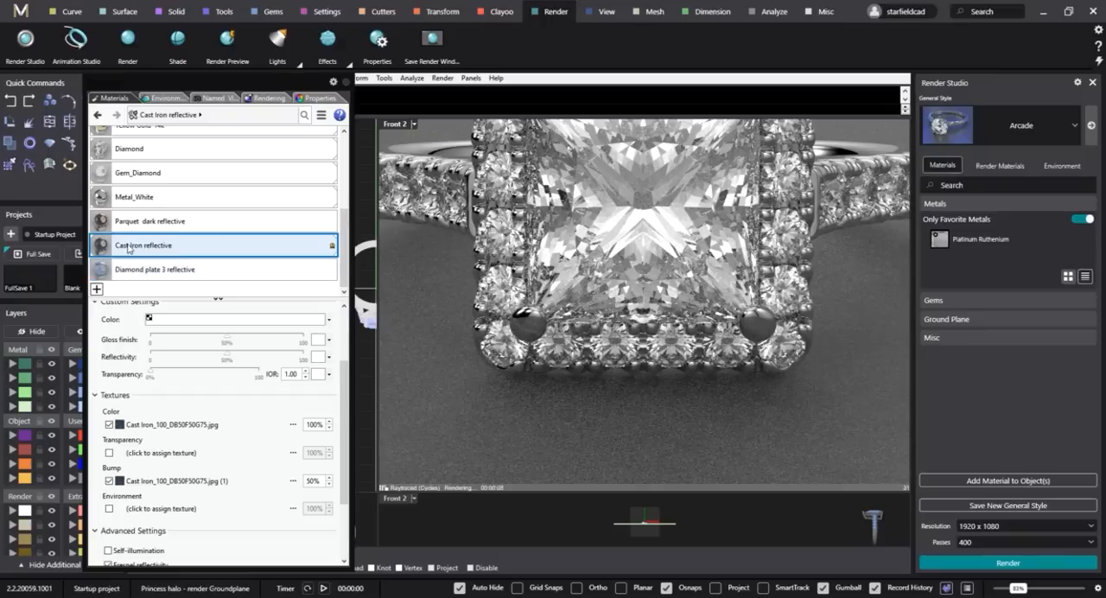
click(160, 481)
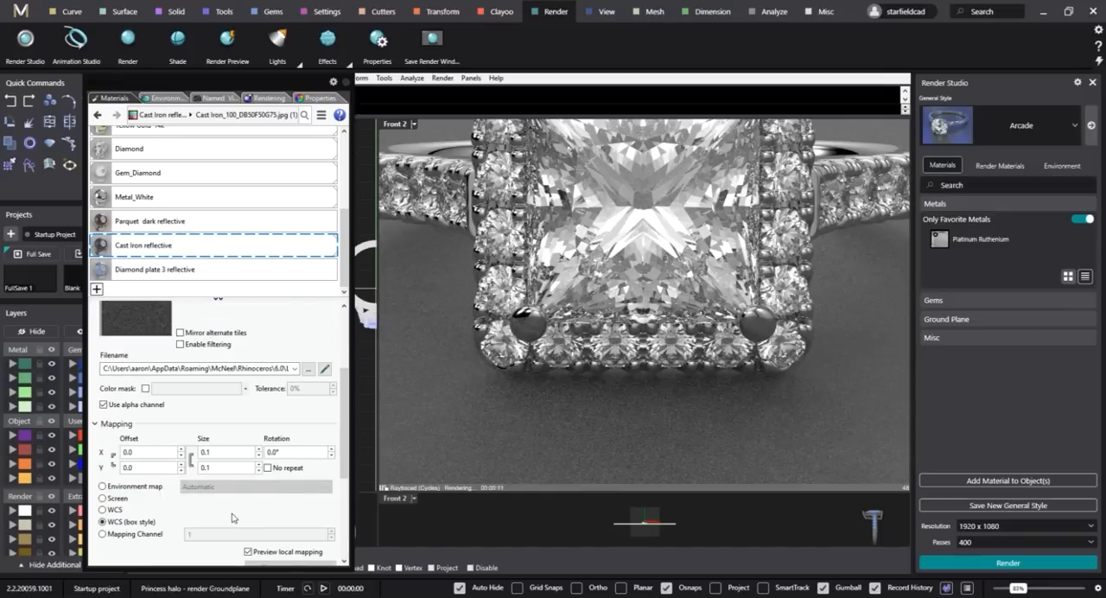
click(223, 451)
key(Return)
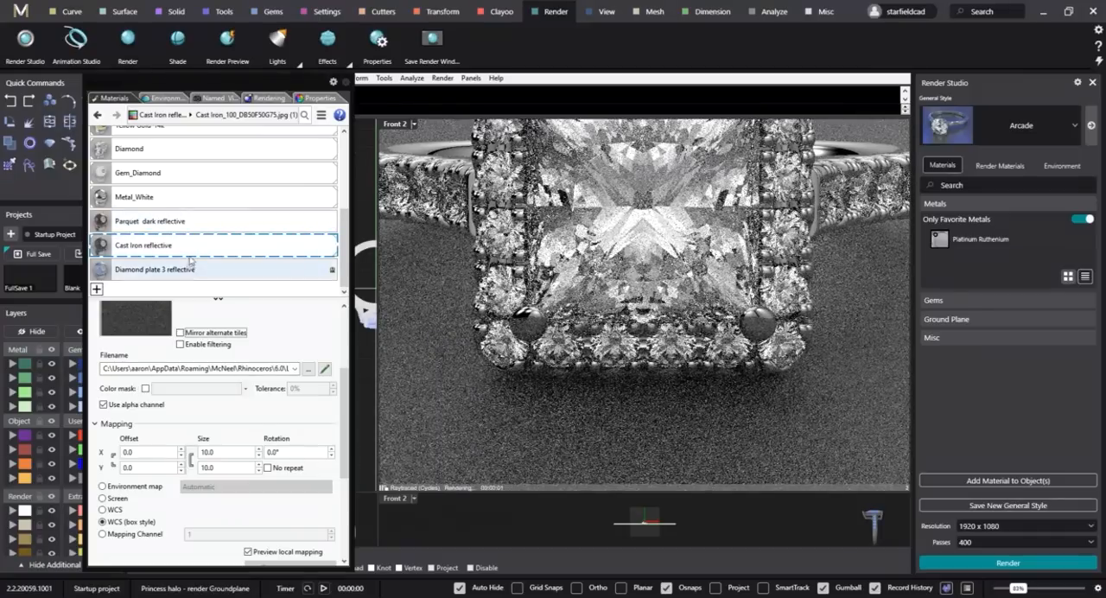
Set the Cast Iron reflective material's bump amount to 100%.
click(190, 261)
click(190, 246)
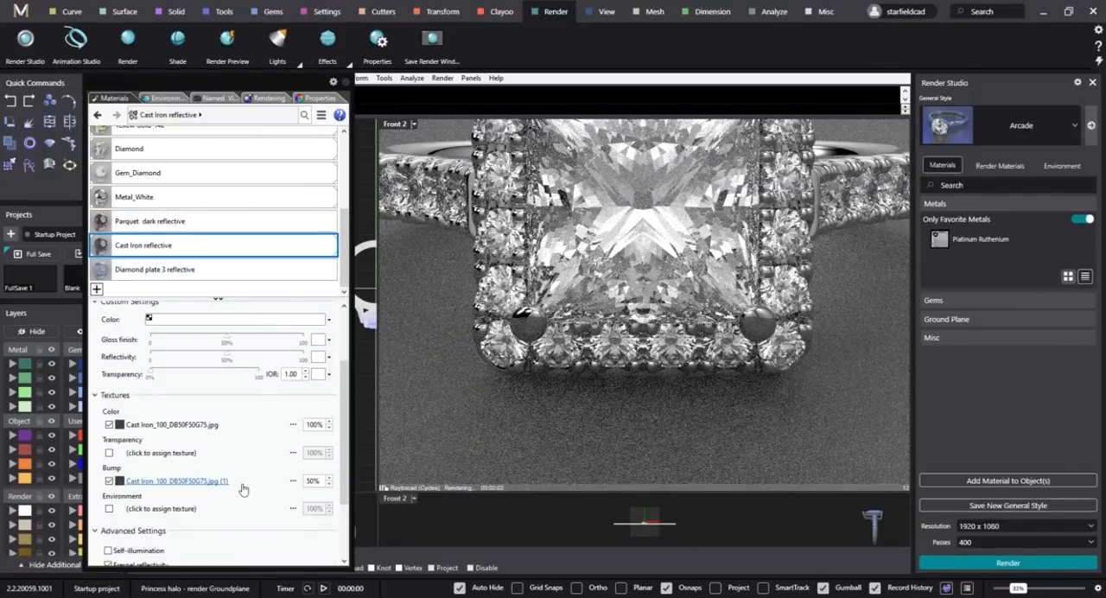
click(311, 481)
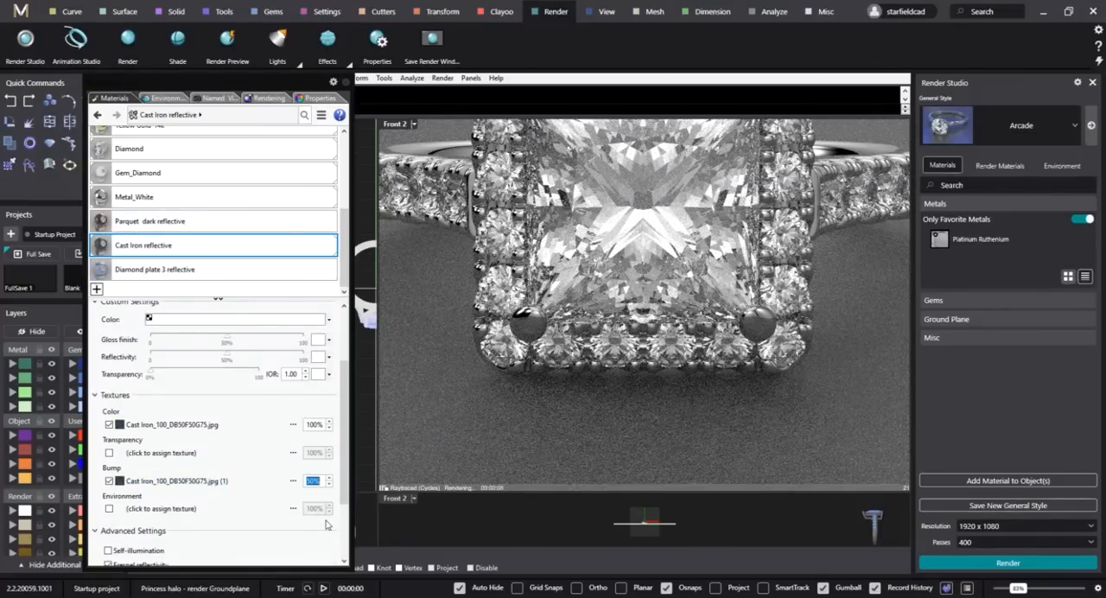
text(10)
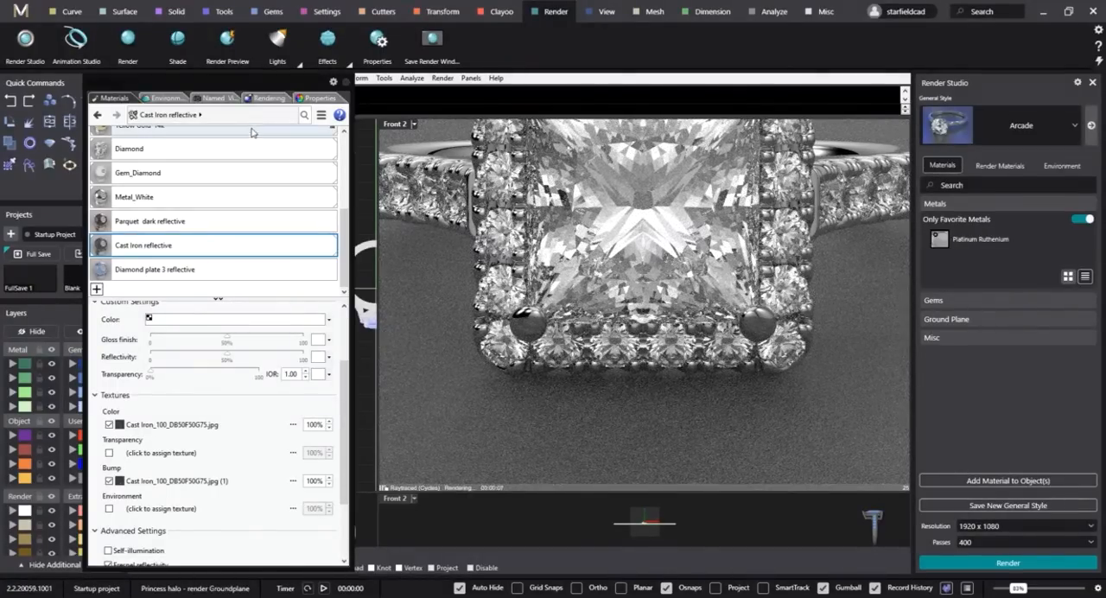
Restore the saved Front 2 view to see the ring on the cast iron ground plane, and return to the materials list.
click(221, 99)
double_click(134, 156)
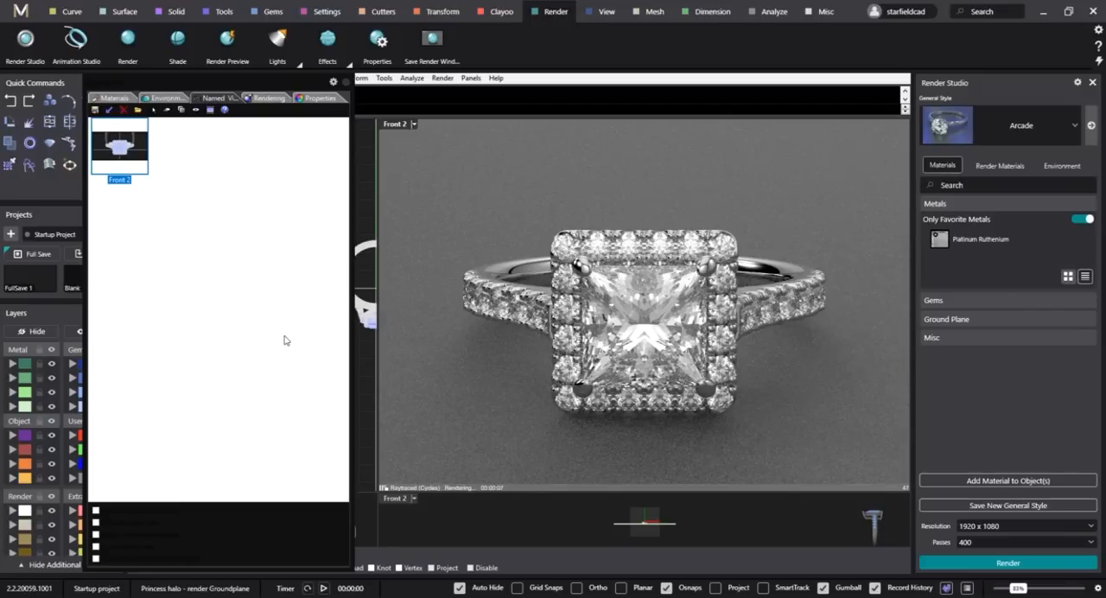
click(114, 98)
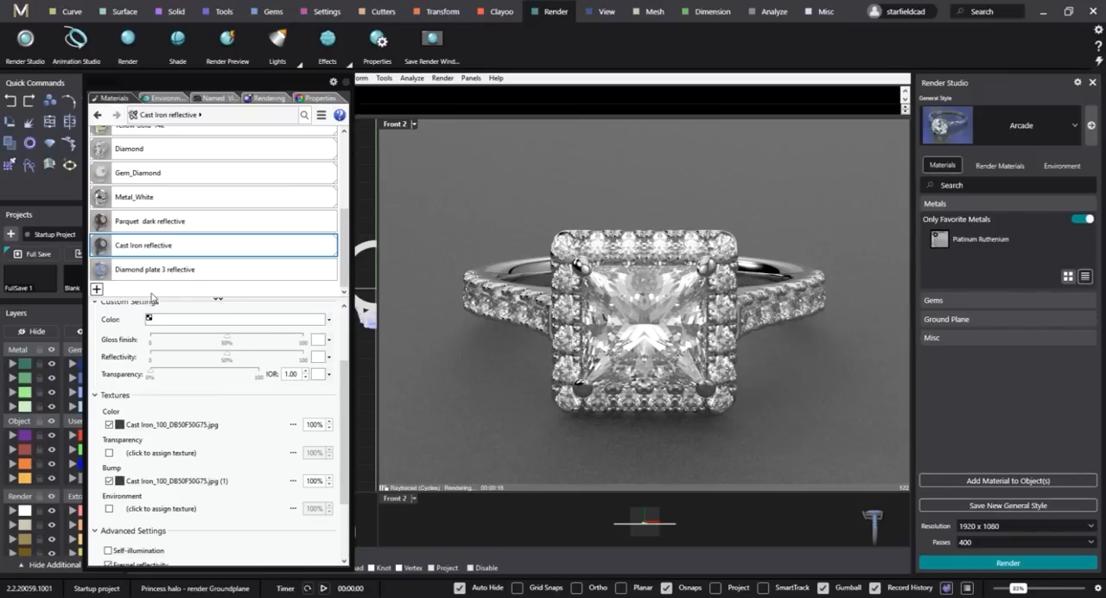
Start importing a material from the library's Textile folder and show the files as extra large icons.
click(96, 290)
click(130, 296)
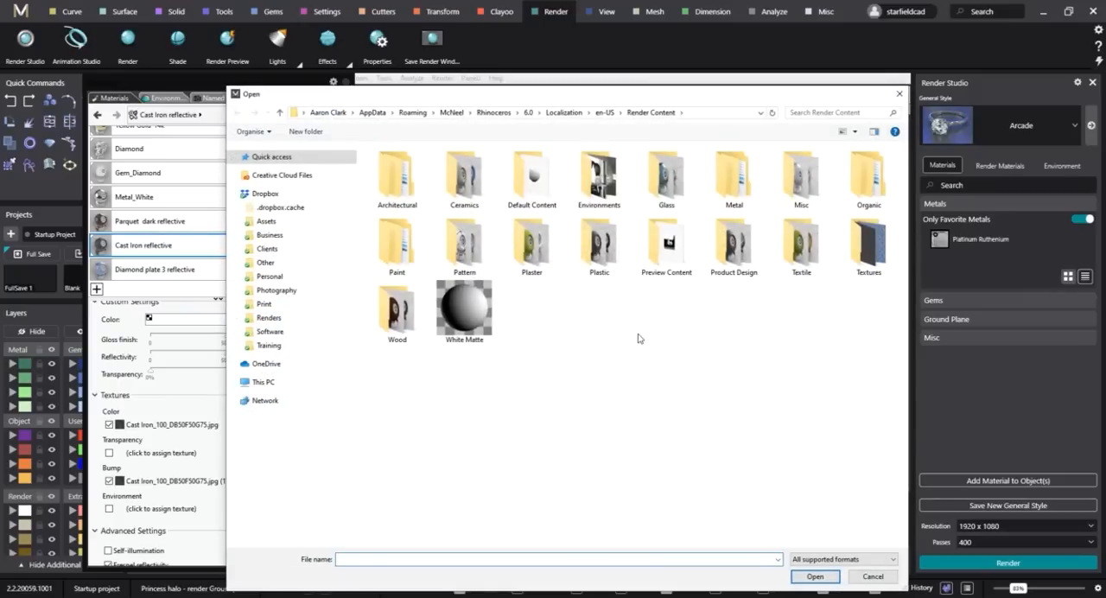
double_click(786, 278)
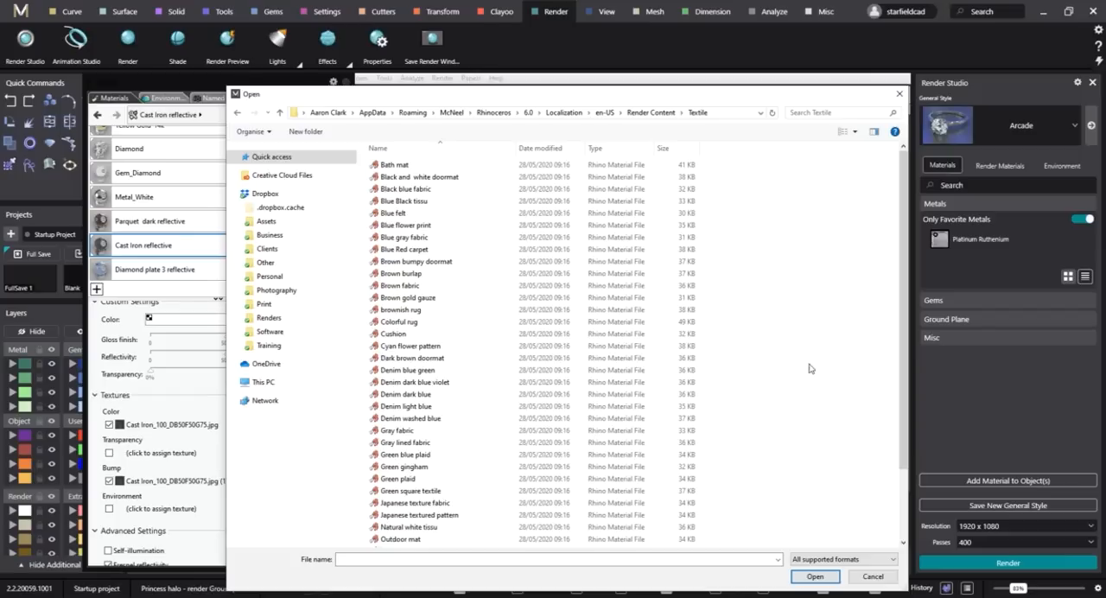
right_click(818, 318)
mouse_move(802, 322)
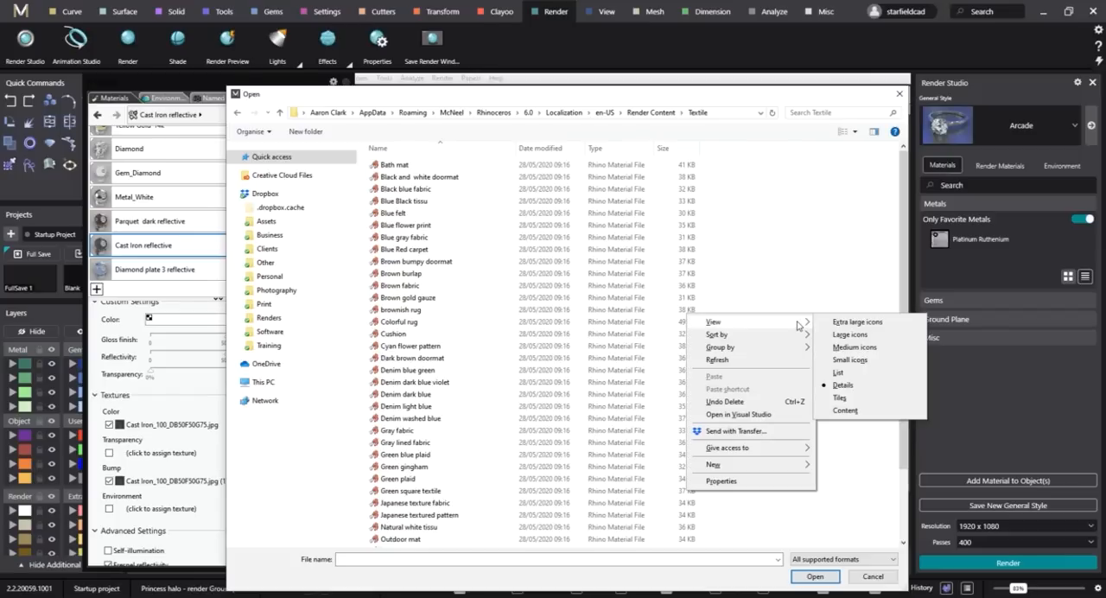
click(858, 323)
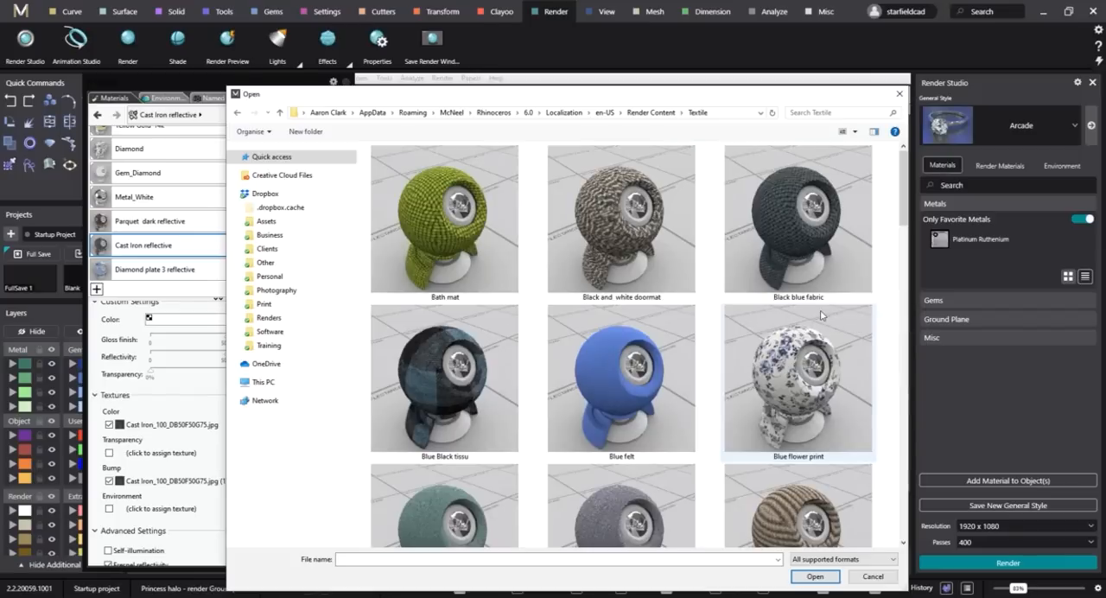
Look through the textile previews, import the Blue felt material and assign it to the ground plane.
scroll(781, 354, down, 2)
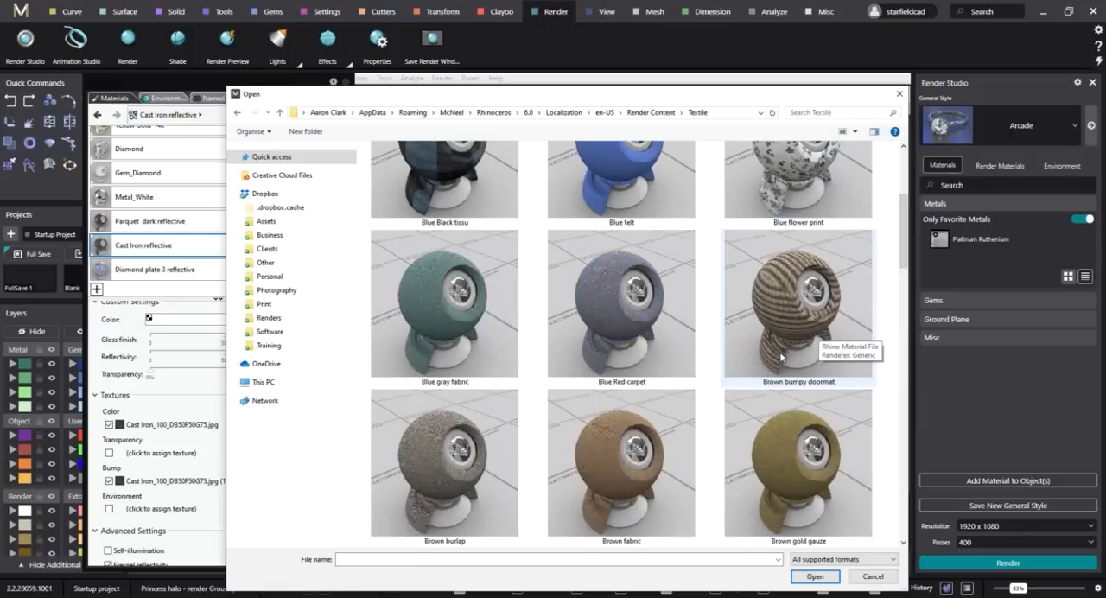
scroll(779, 354, down, 4)
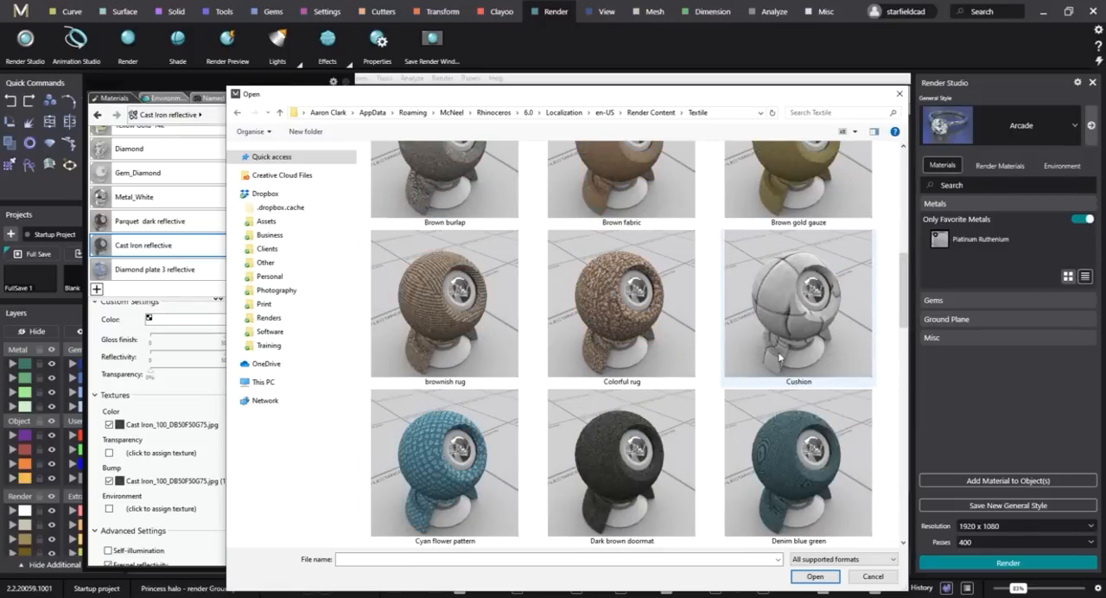
scroll(778, 352, down, 2)
scroll(778, 352, down, 2)
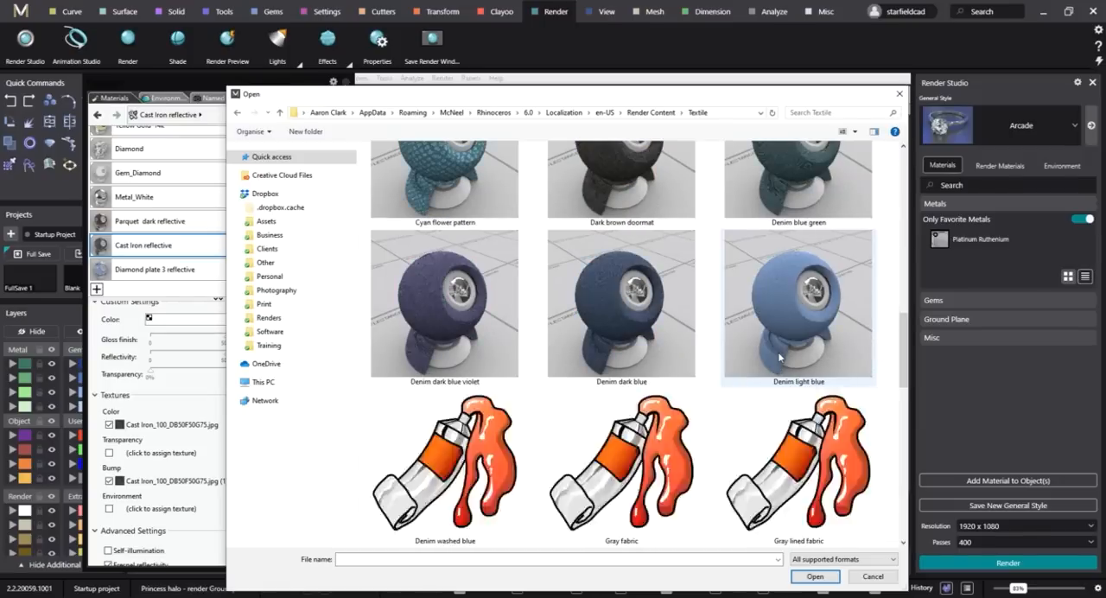
scroll(779, 356, down, 4)
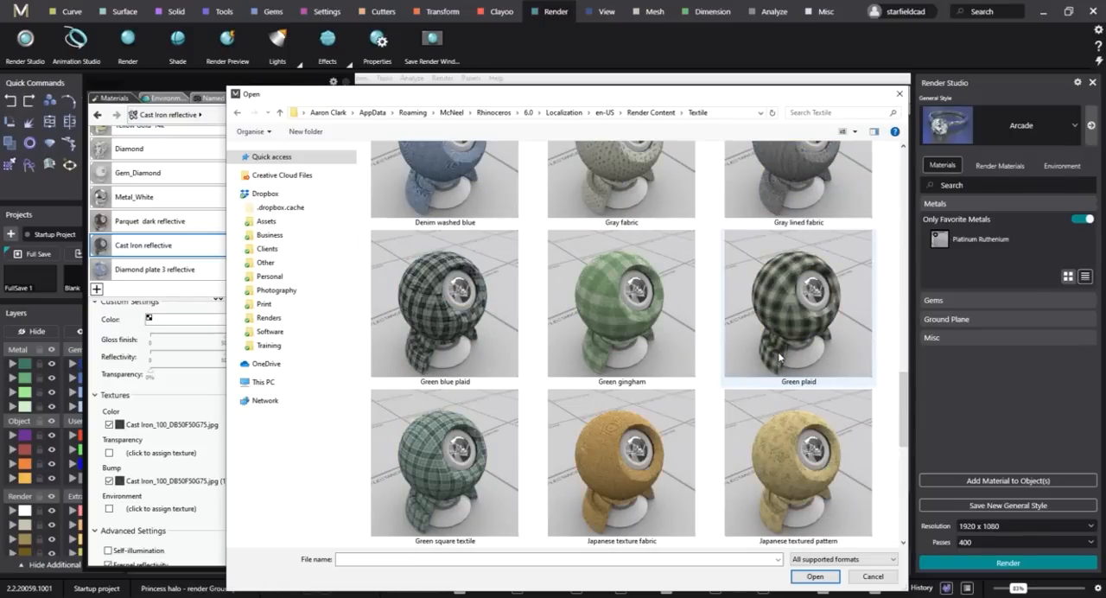
scroll(779, 356, down, 2)
scroll(778, 356, up, 15)
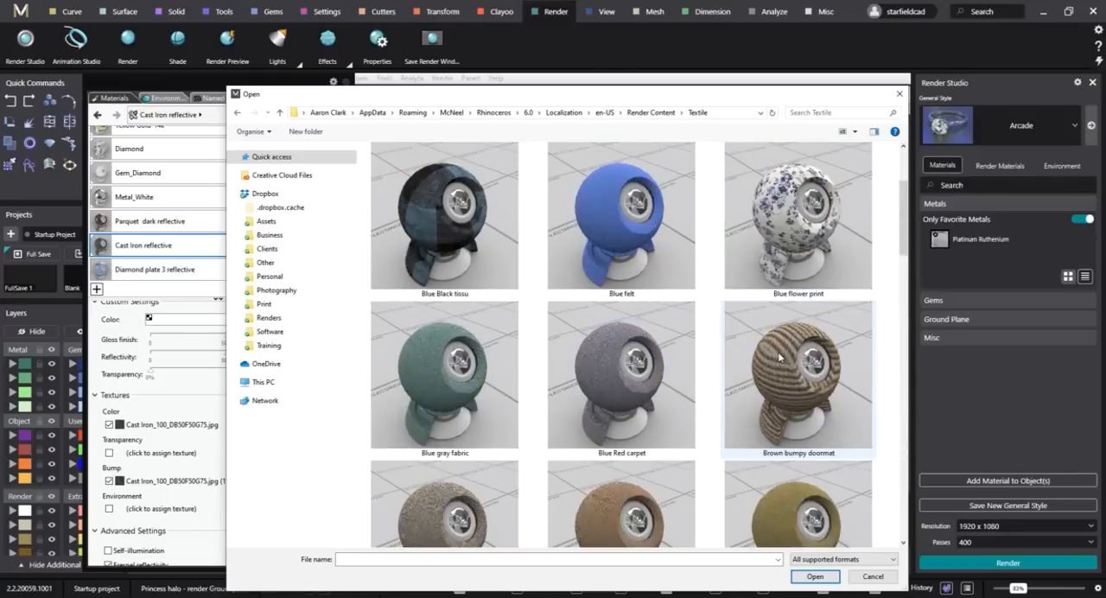
click(611, 375)
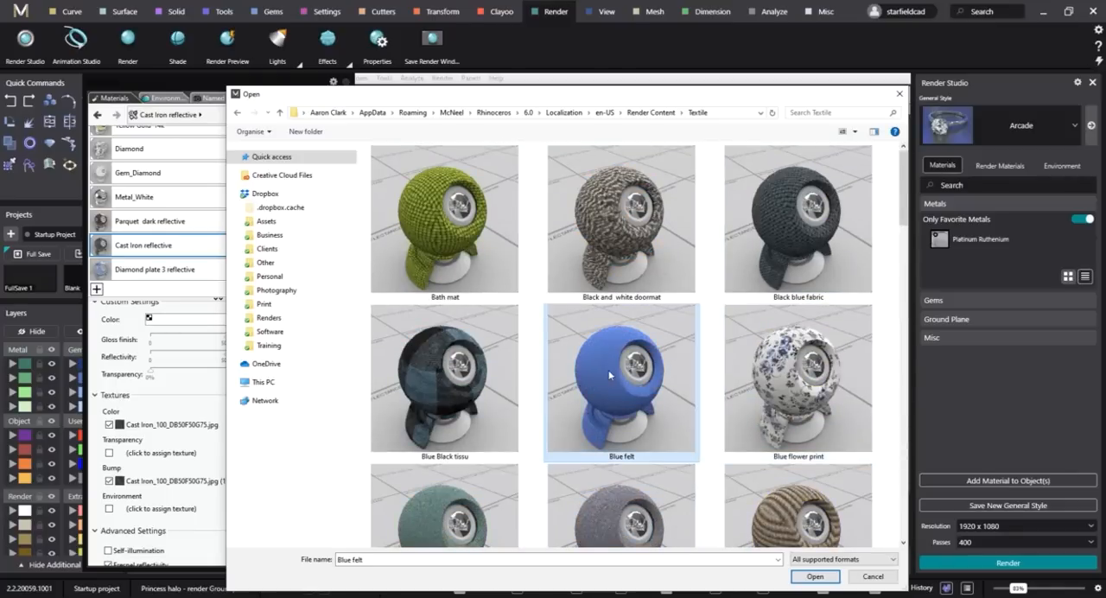
click(815, 576)
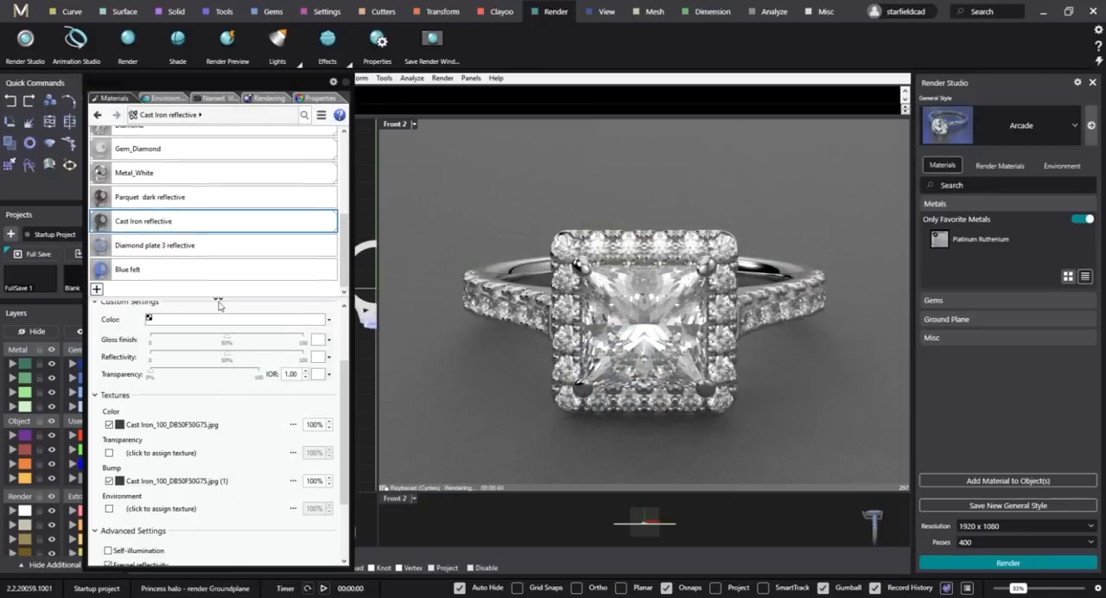
click(173, 269)
click(424, 255)
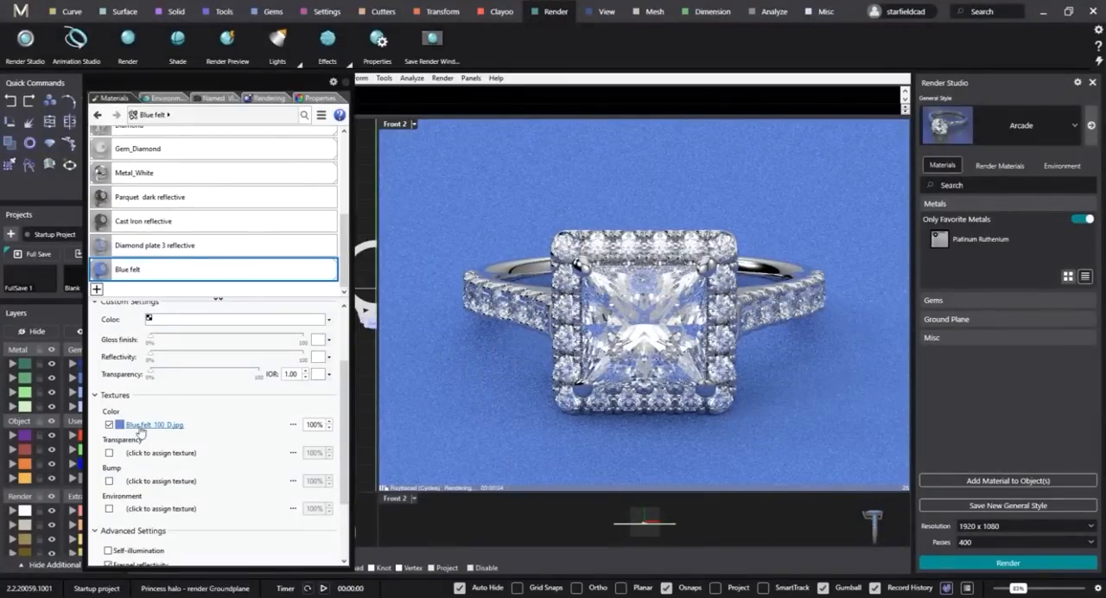
Set the mapping size of the Blue felt material's color texture to 10 and inspect it on the ground plane.
click(143, 425)
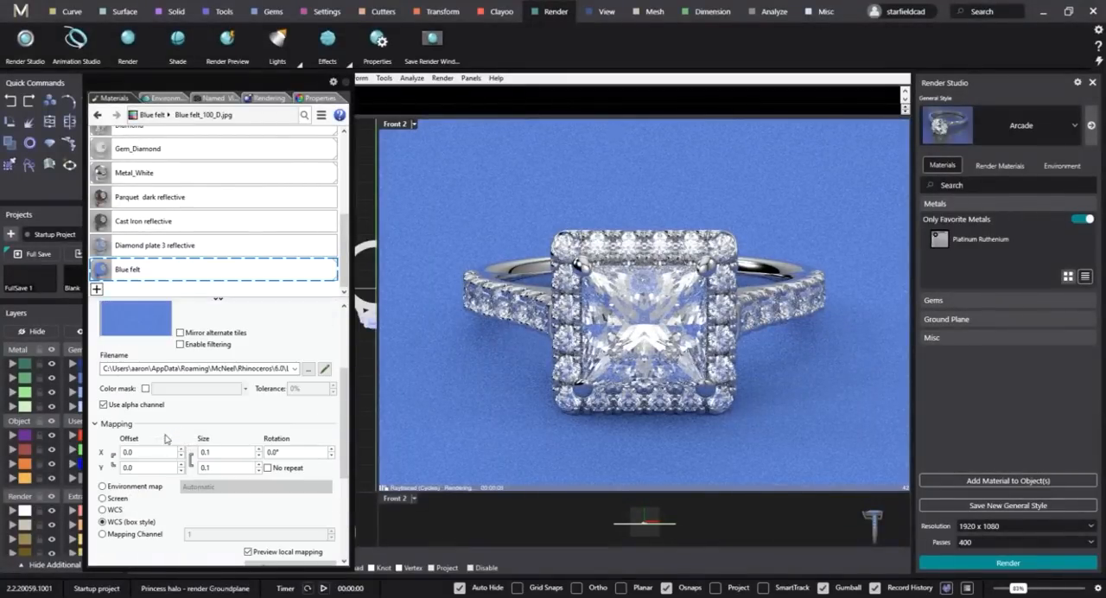
scroll(198, 419, down, 1)
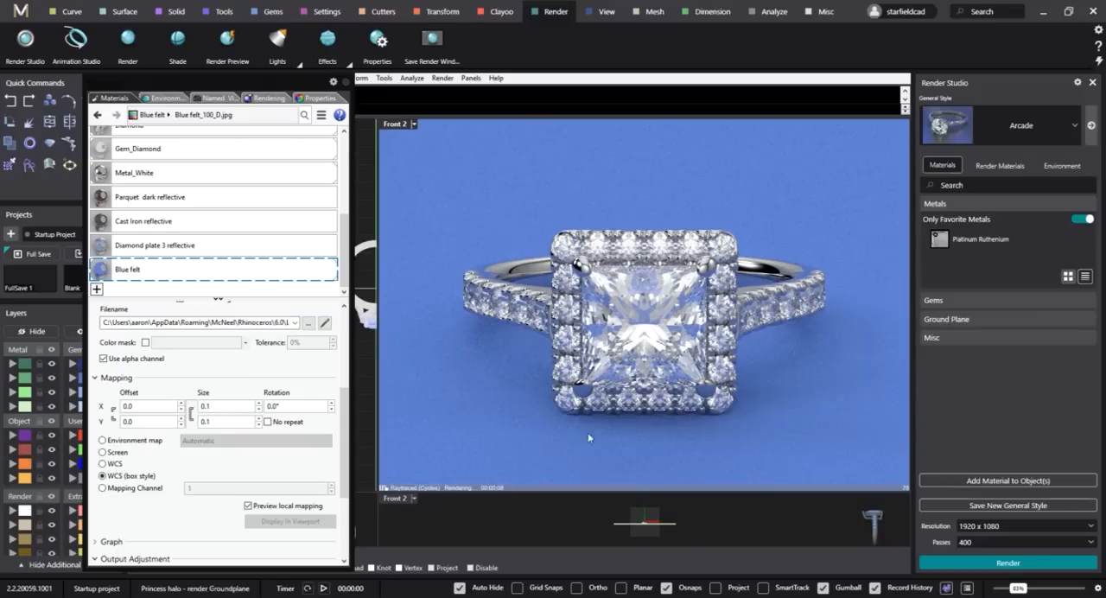
double_click(231, 404)
text(10)
key(Return)
scroll(201, 389, up, 2)
scroll(198, 386, down, 1)
Raise the Blue felt color texture's mapping size to 20 and check it close up below the ring's halo.
double_click(209, 407)
text(2)
key(Return)
right_drag(650, 436, 616, 423)
scroll(645, 419, up, 7)
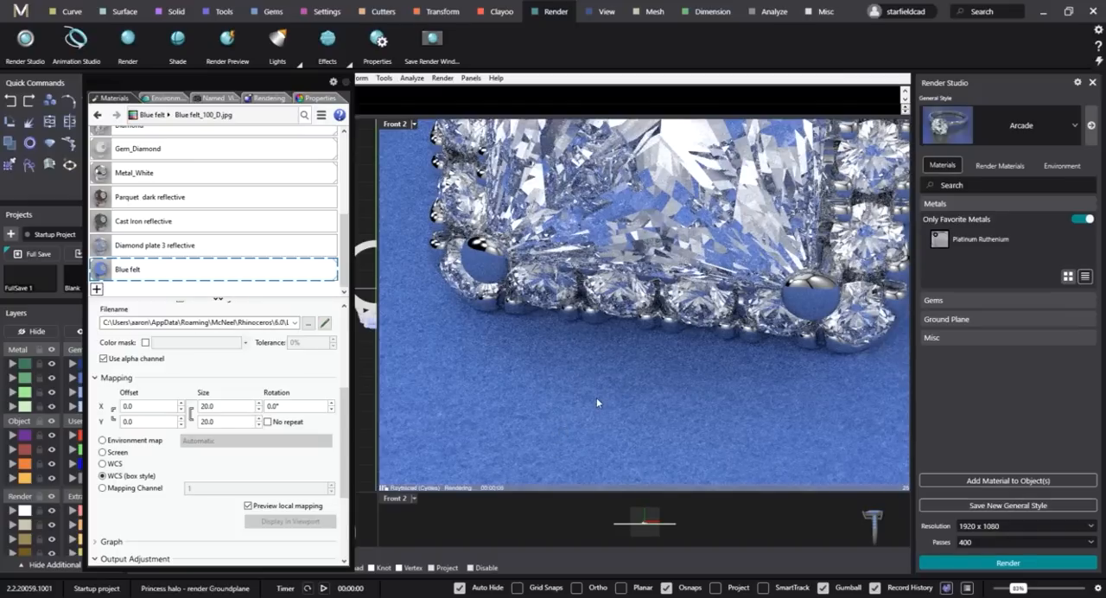
Try a saturation of 0.2 in the Blue felt texture's output adjustment and reset it to 1.
click(102, 380)
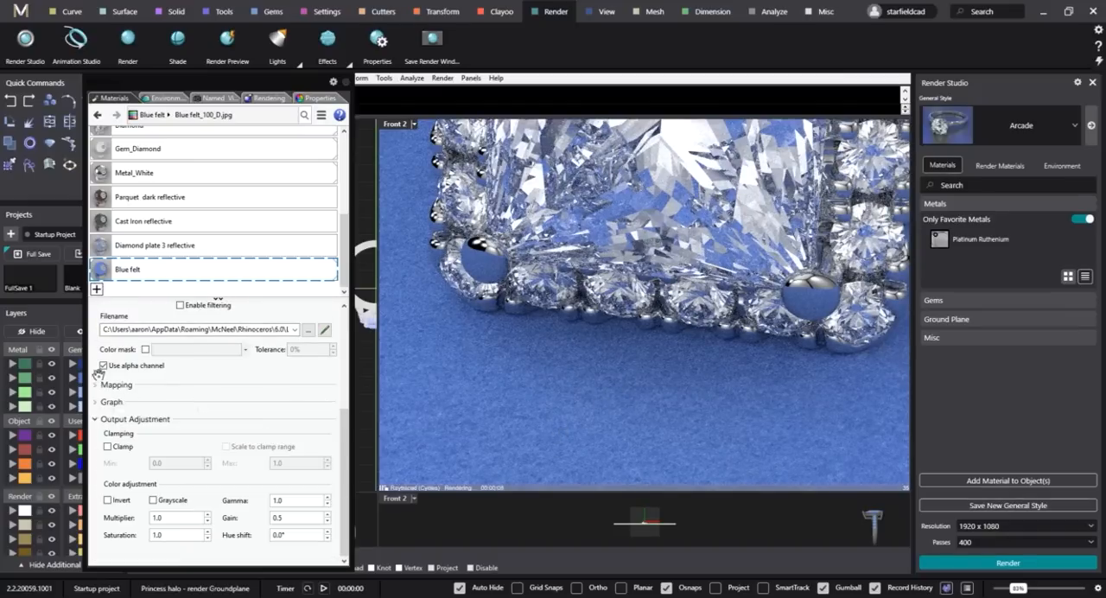
click(135, 420)
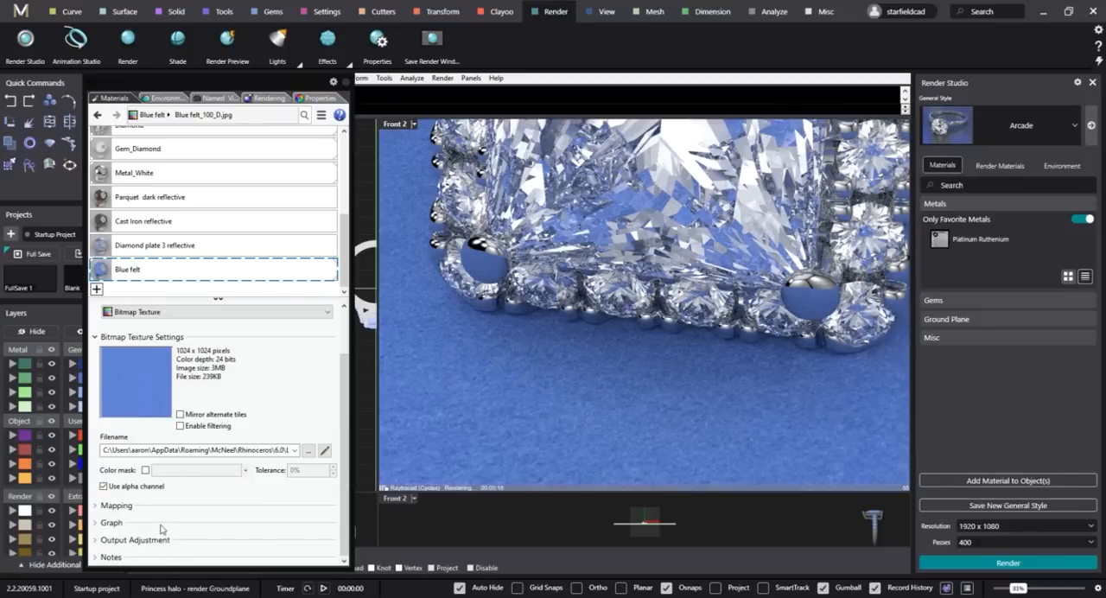
click(138, 539)
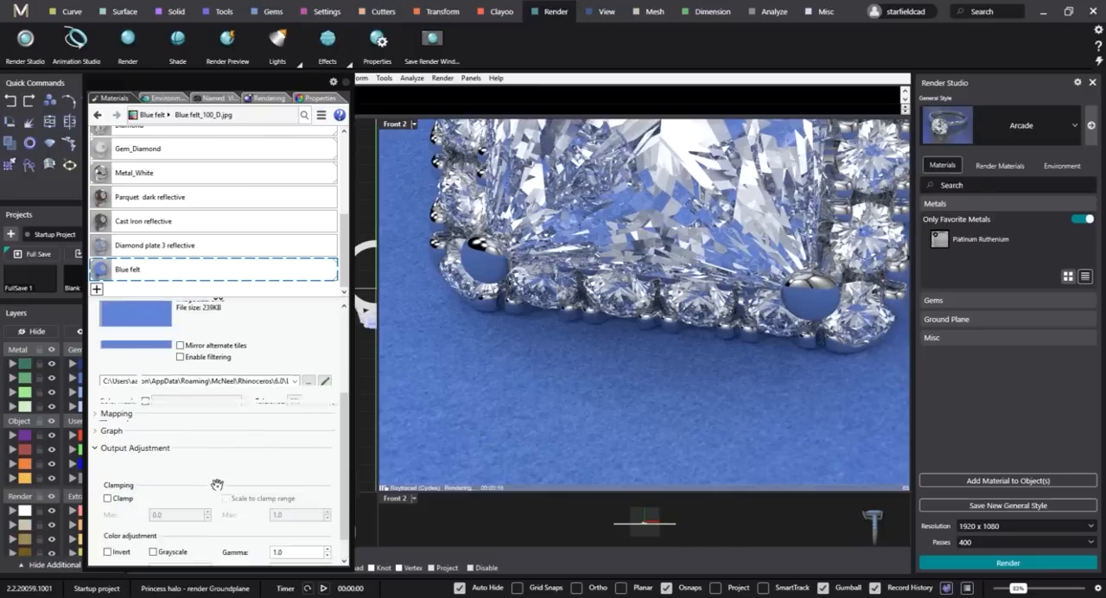
scroll(215, 499, down, 1)
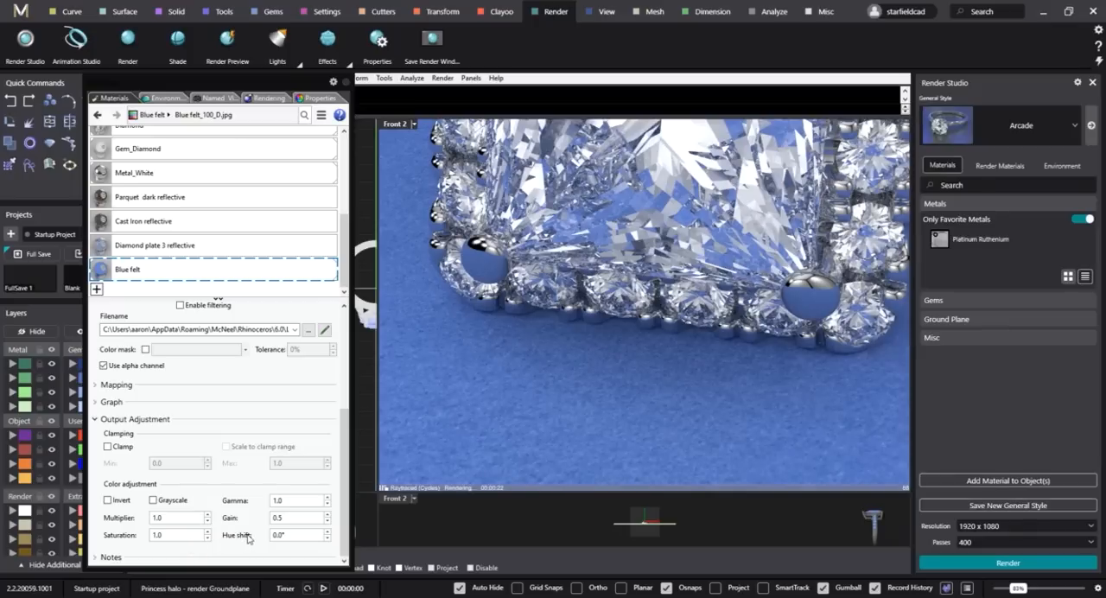
double_click(180, 535)
text(0.2)
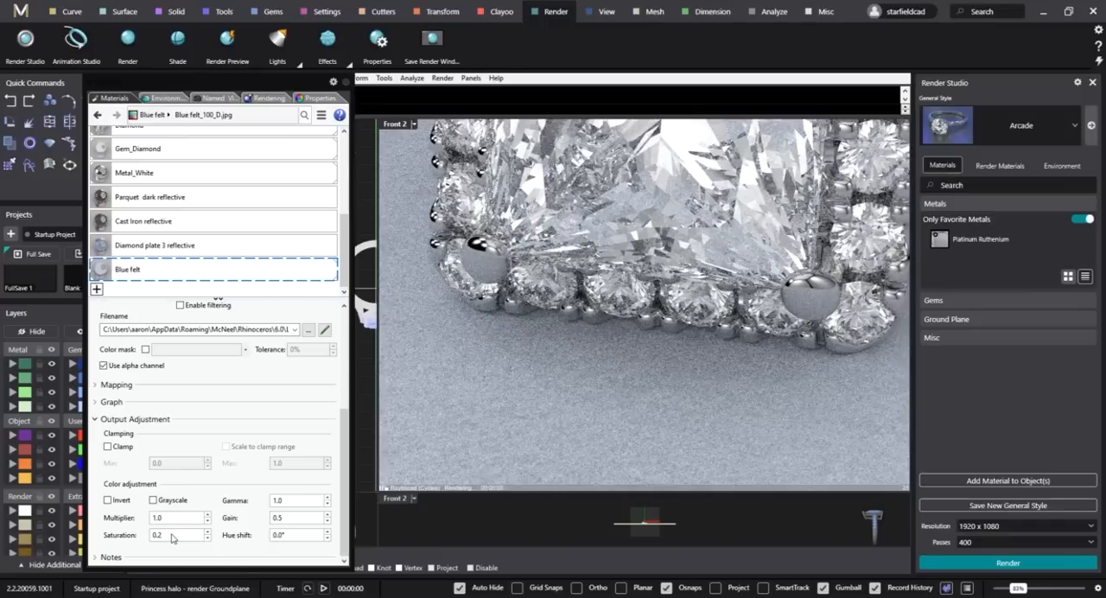
double_click(172, 535)
text(1)
key(Return)
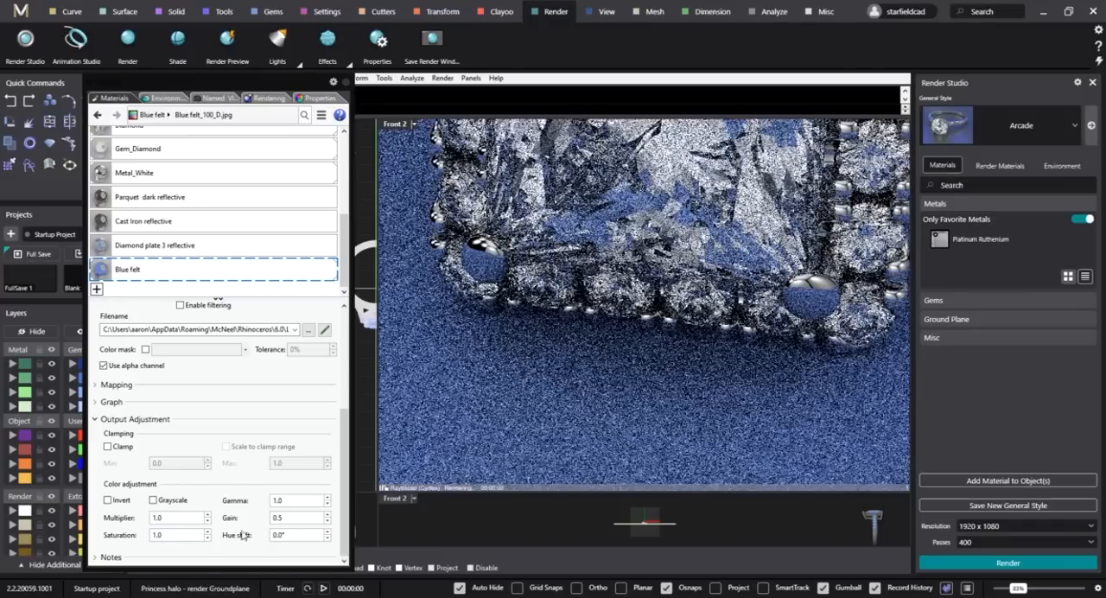
Set the Blue felt texture's hue shift to 90° and restore the saved Front 2 view.
double_click(315, 537)
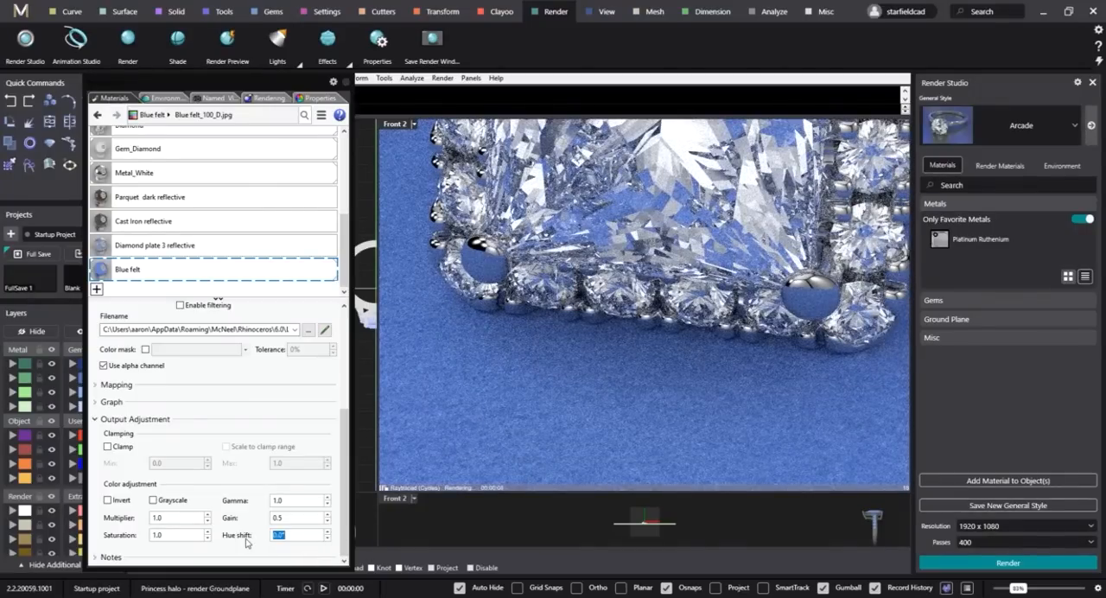
text(90)
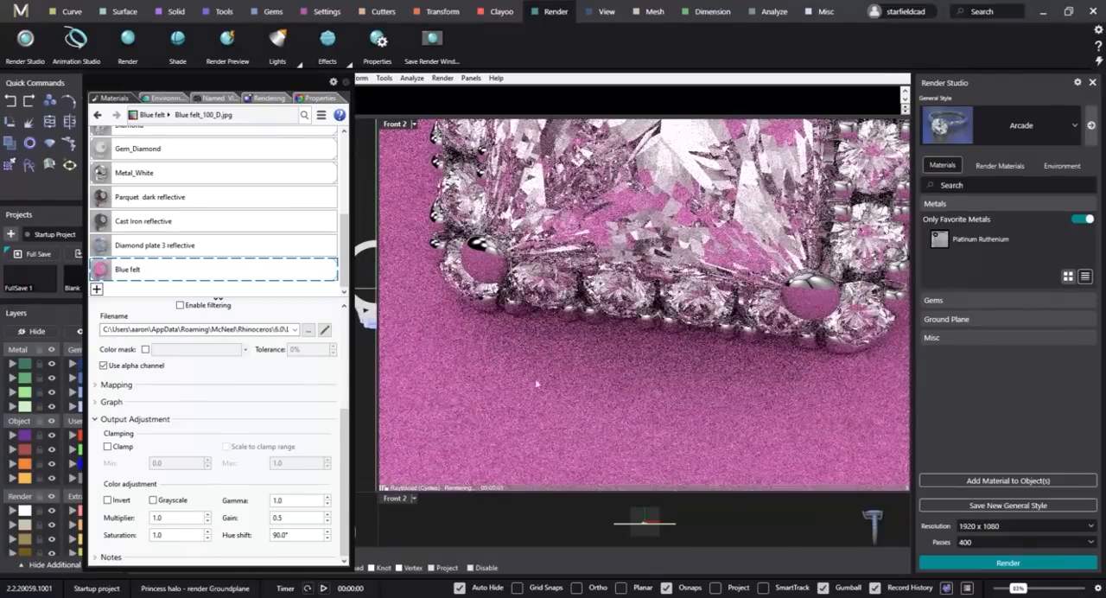
click(213, 99)
double_click(138, 143)
click(113, 97)
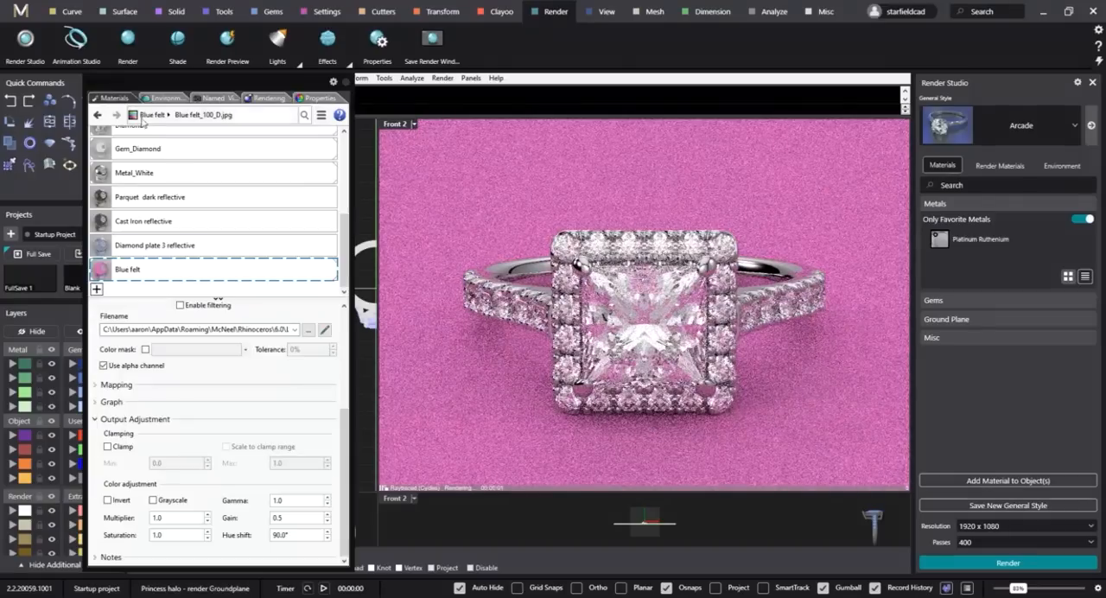
Try a hue shift of 180° on the Blue felt texture and raise it to 270°.
double_click(308, 536)
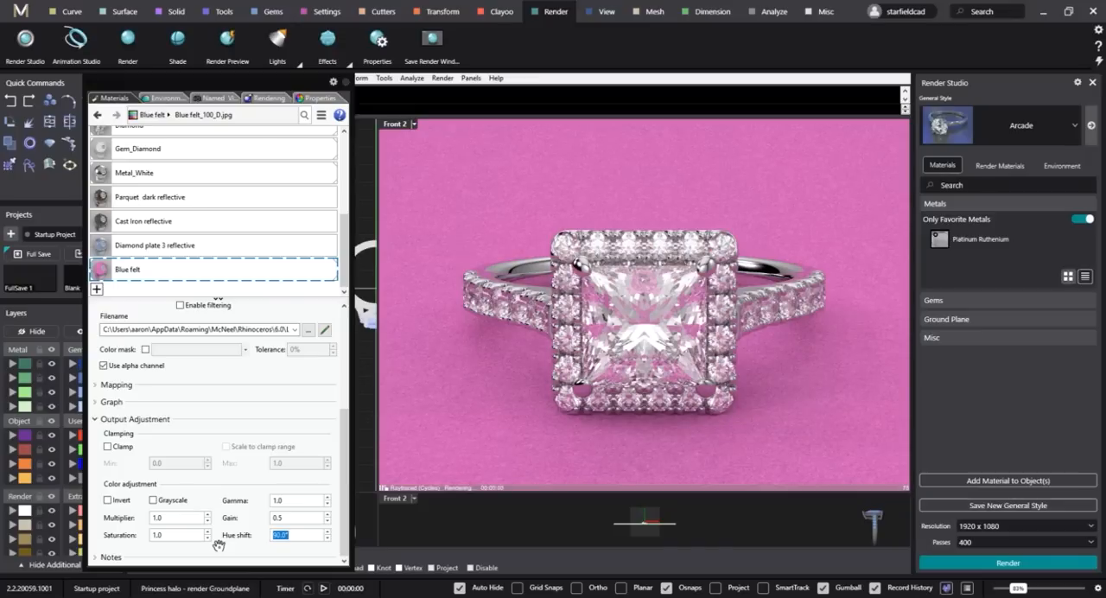
text(18)
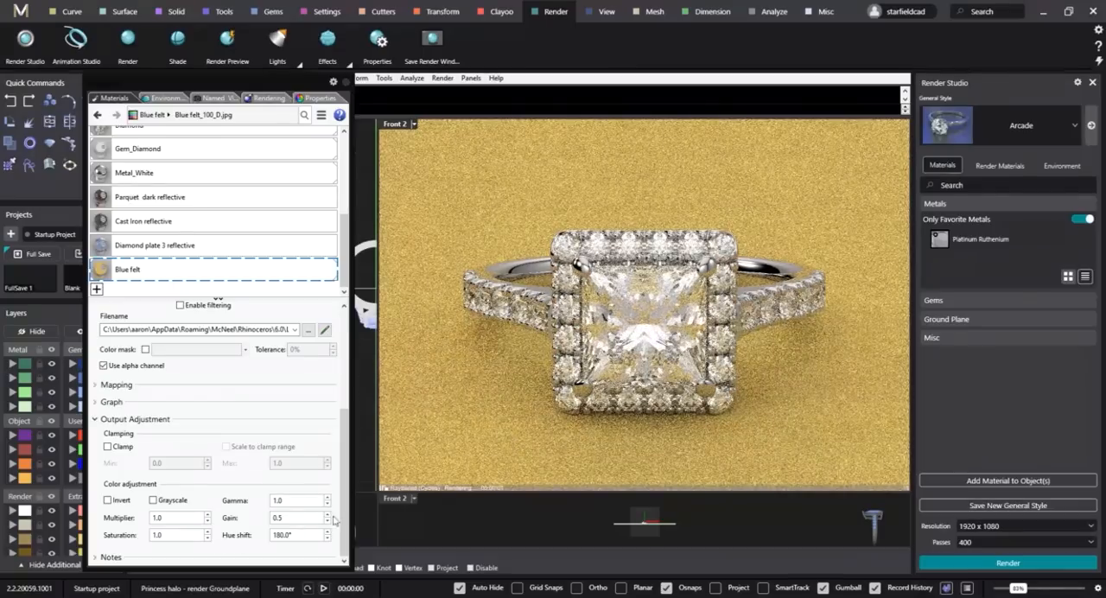
double_click(299, 535)
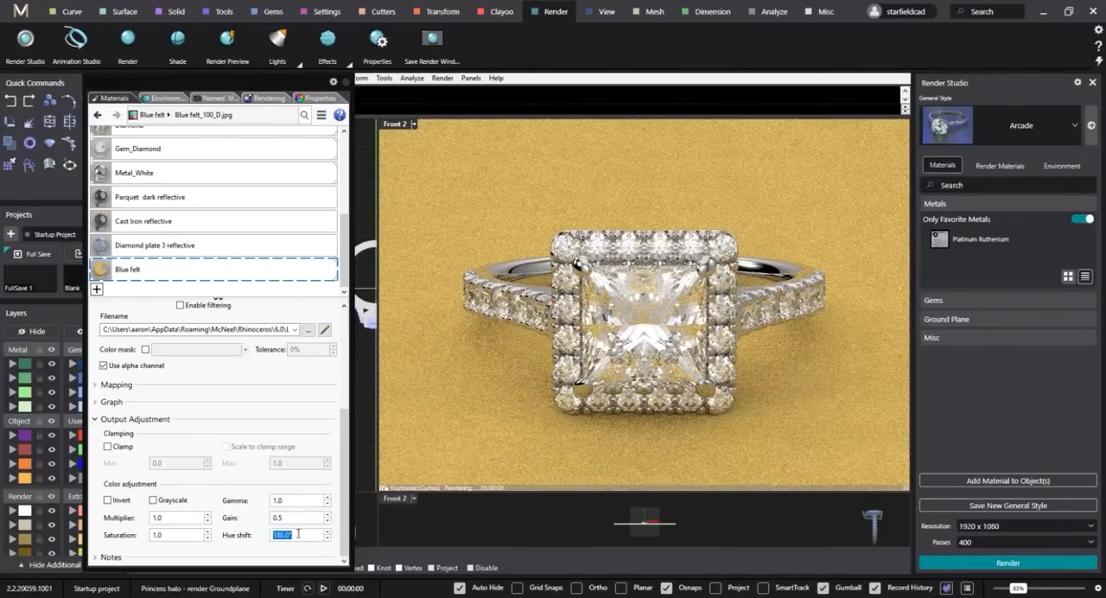
text(27)
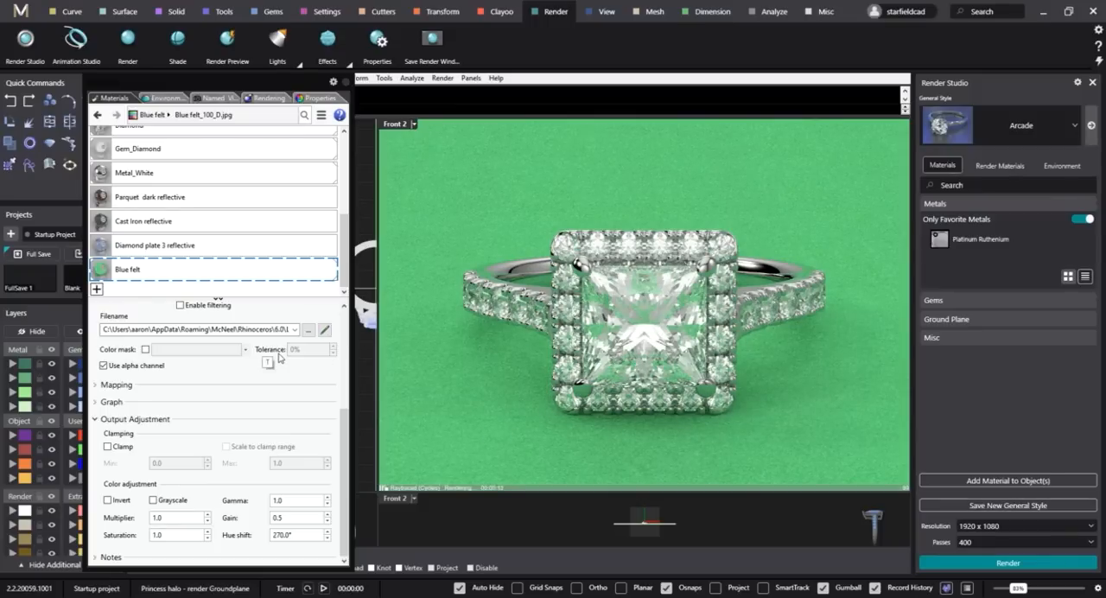
Add a Metal type material named Metal_Dark and assign it to the ground plane.
click(98, 292)
click(149, 349)
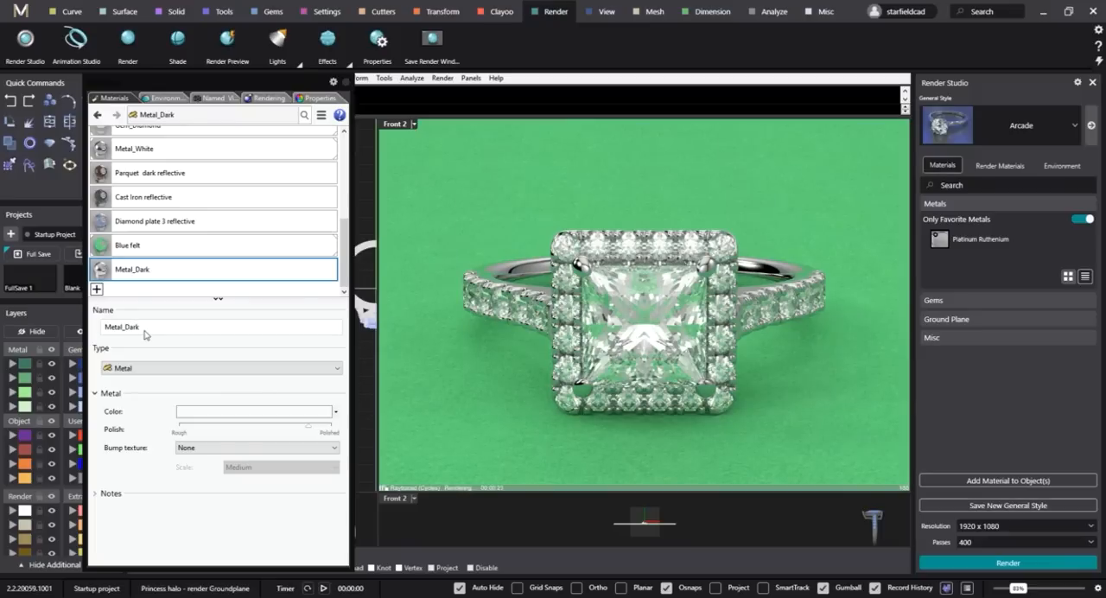
click(153, 266)
drag(446, 244, 438, 239)
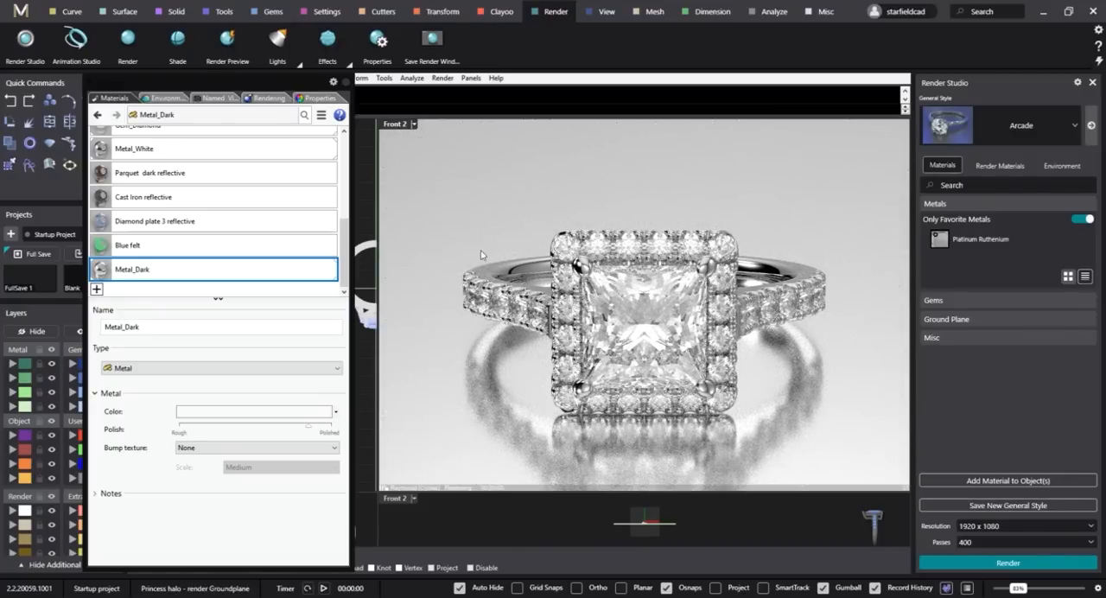
Change the Metal_Dark material's color to near black.
click(216, 413)
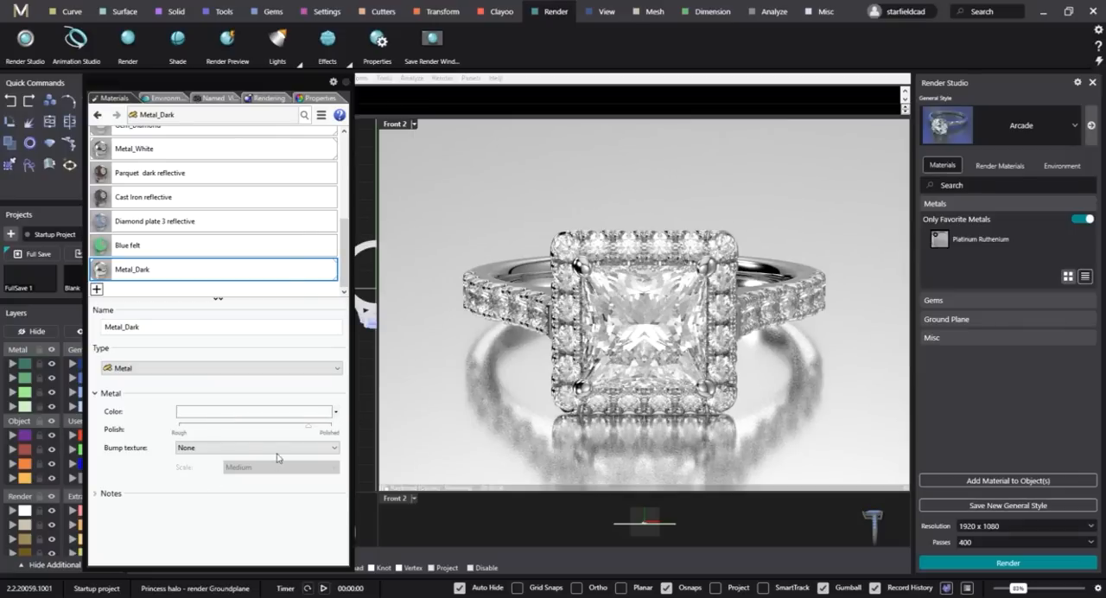
drag(531, 287, 556, 367)
click(469, 491)
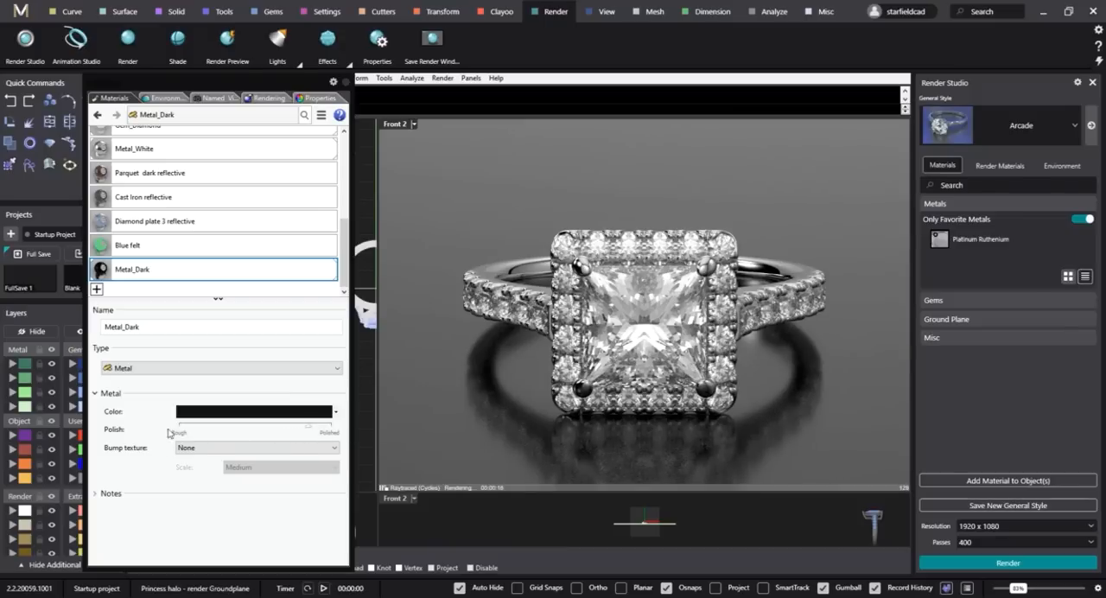
Try a nearly rough polish on the Metal_Dark material and return it to nearly fully polished.
drag(307, 432, 196, 431)
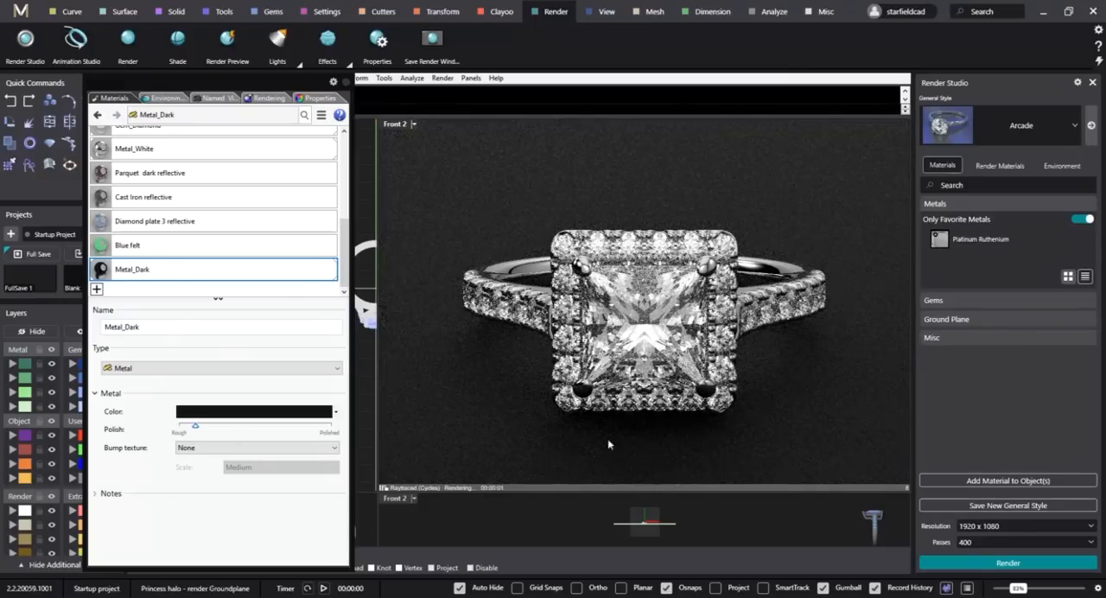
drag(212, 431, 309, 430)
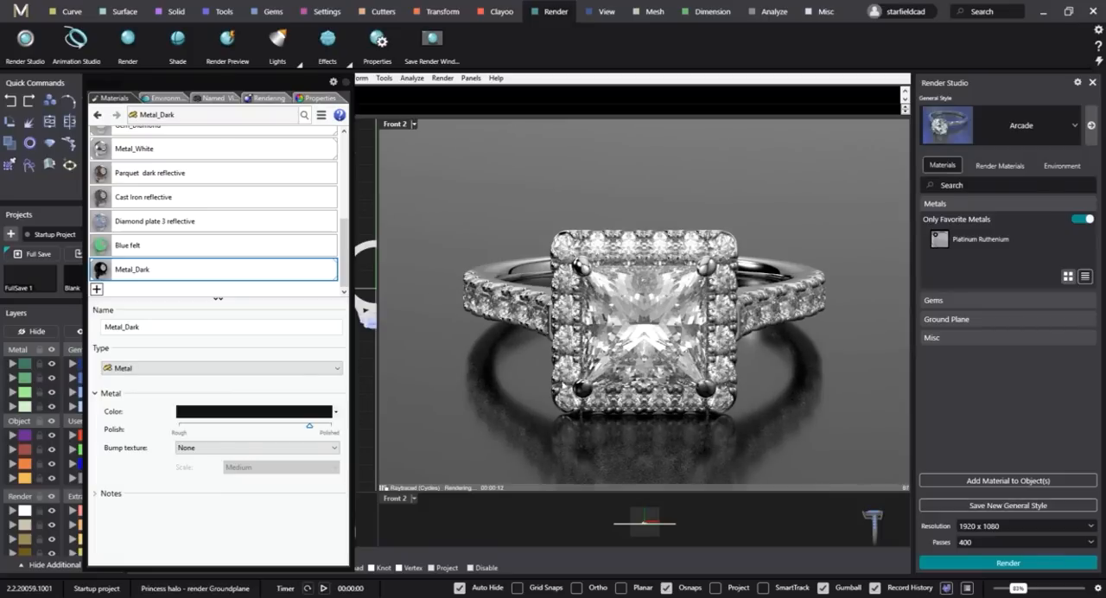
Switch the scene lighting to Studio HDRi Environment 2.
click(155, 98)
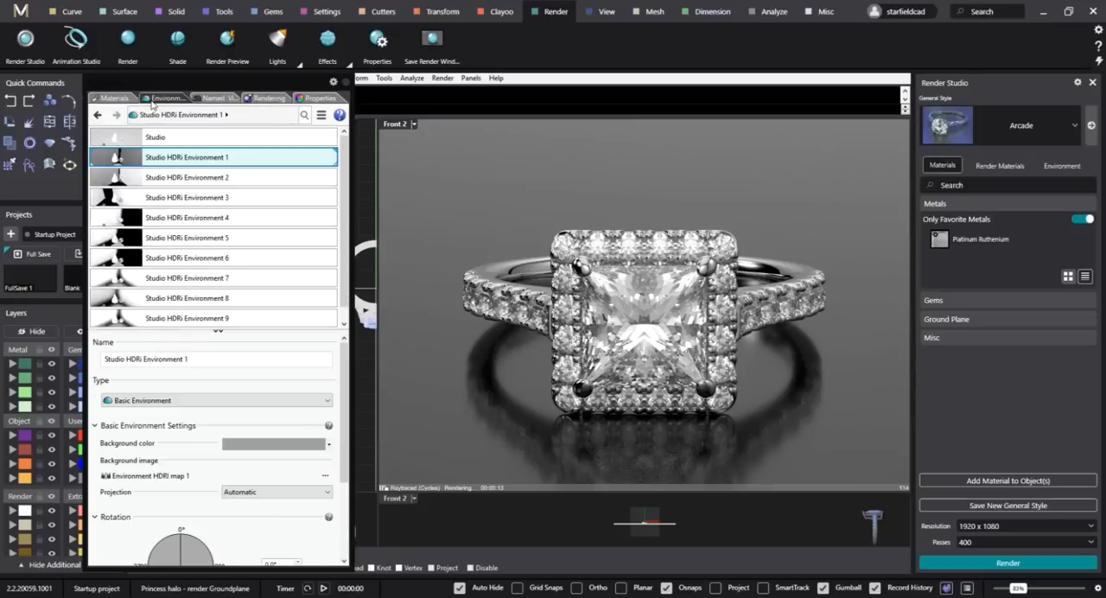
click(198, 178)
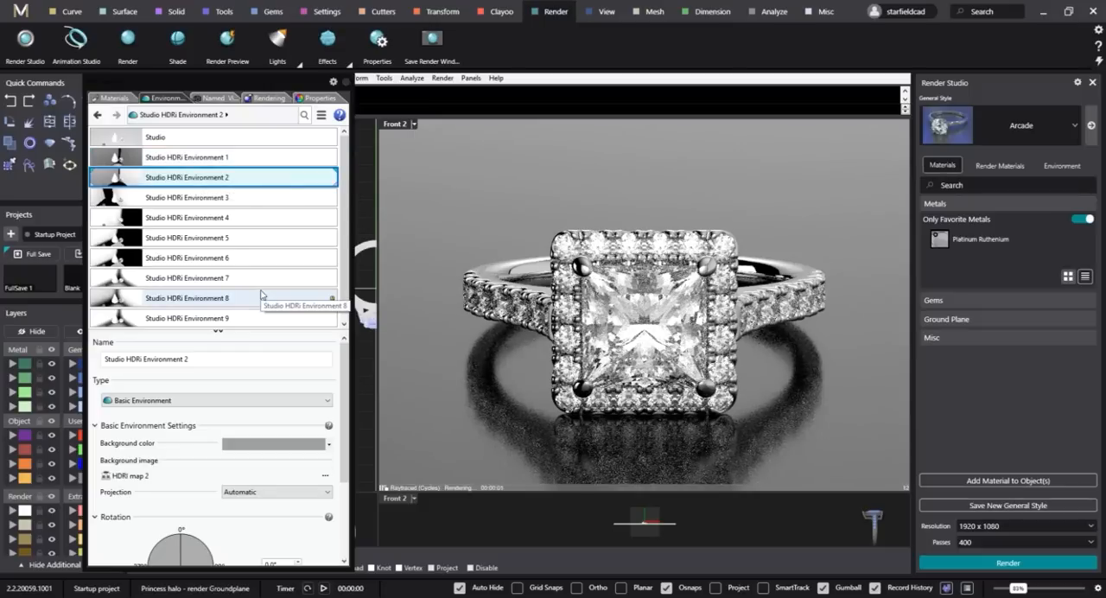
Preview the princess halo ring under Studio HDRi Environments 3 through 9 in turn.
click(220, 198)
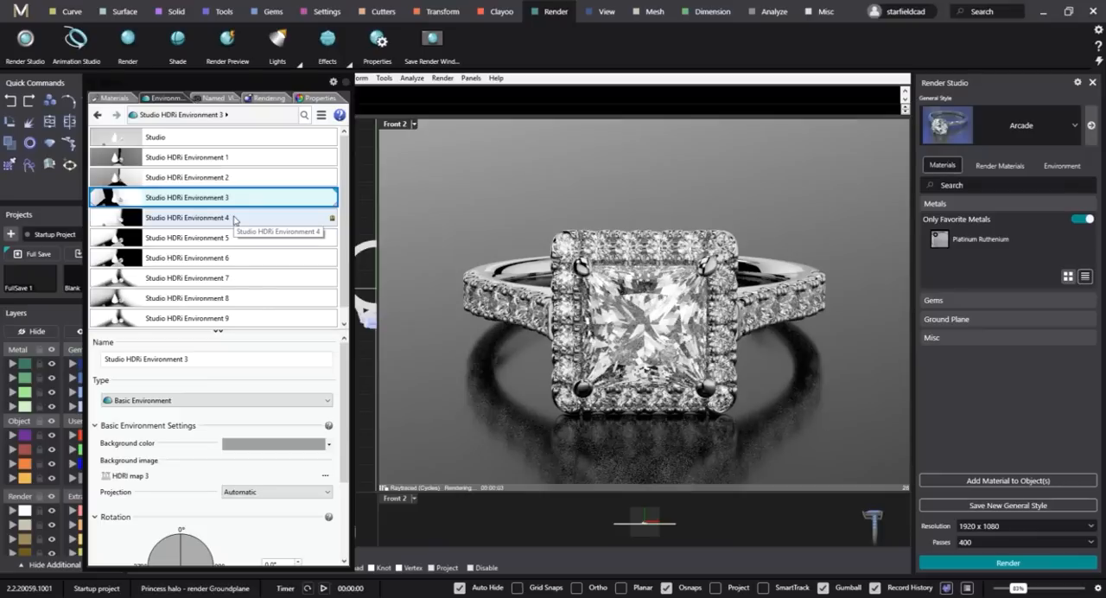
click(233, 219)
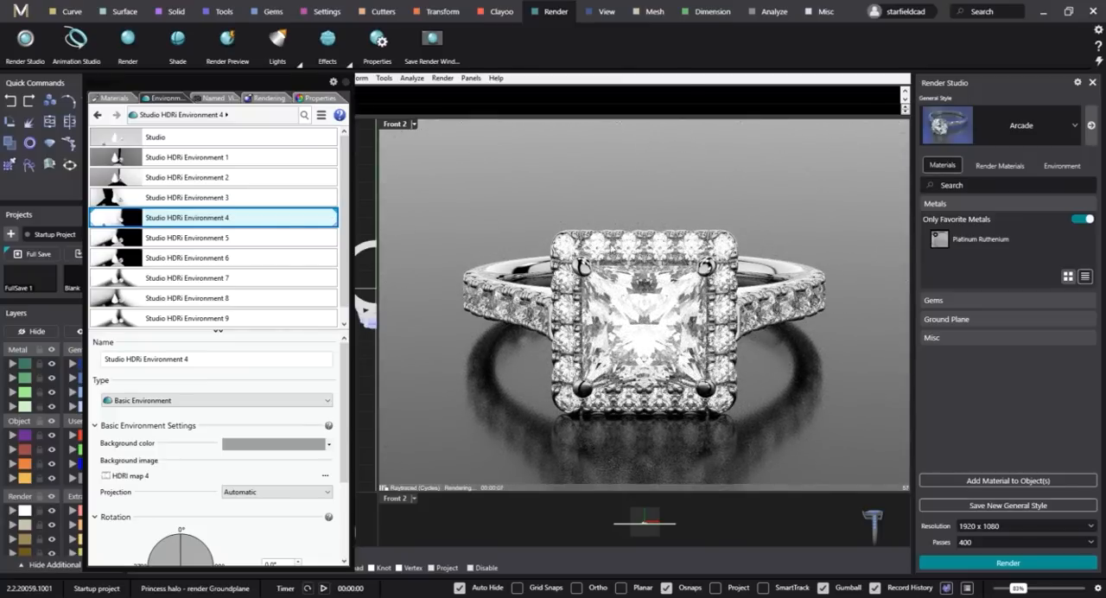
click(201, 241)
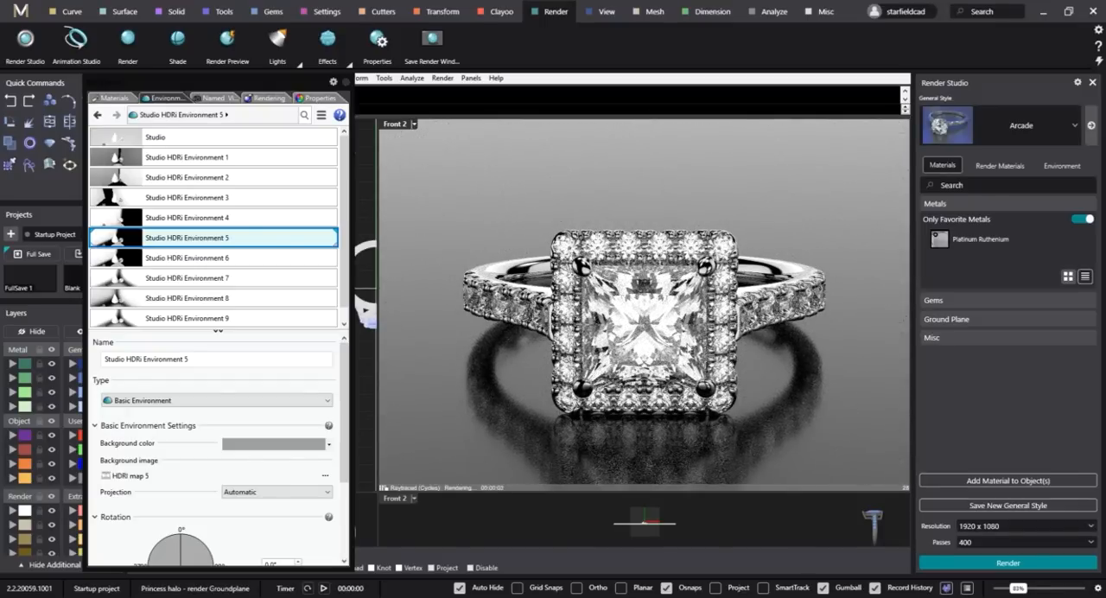
click(215, 263)
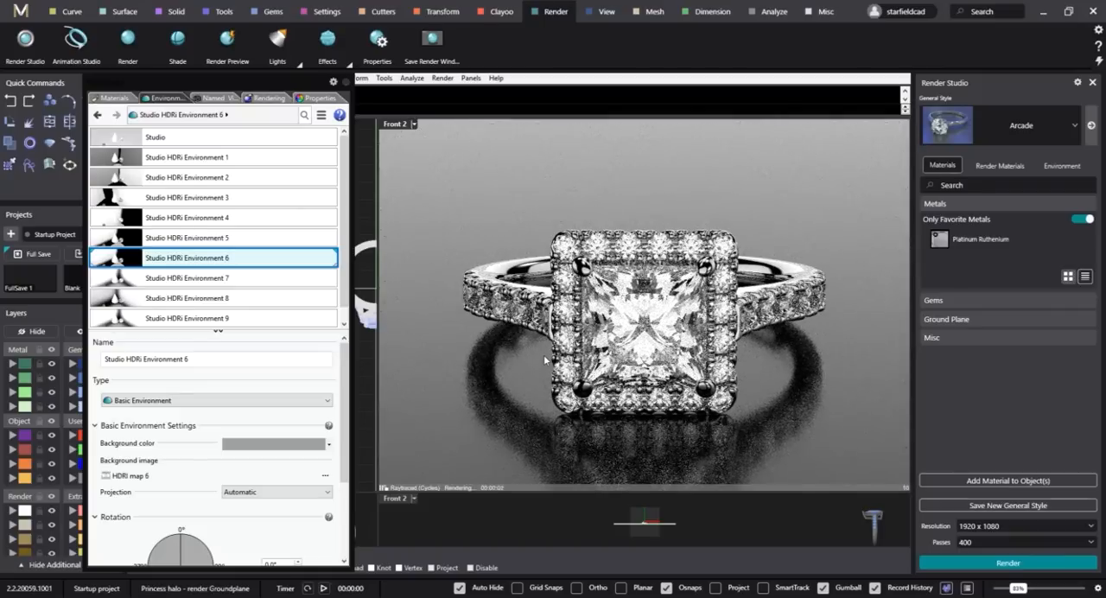
click(213, 281)
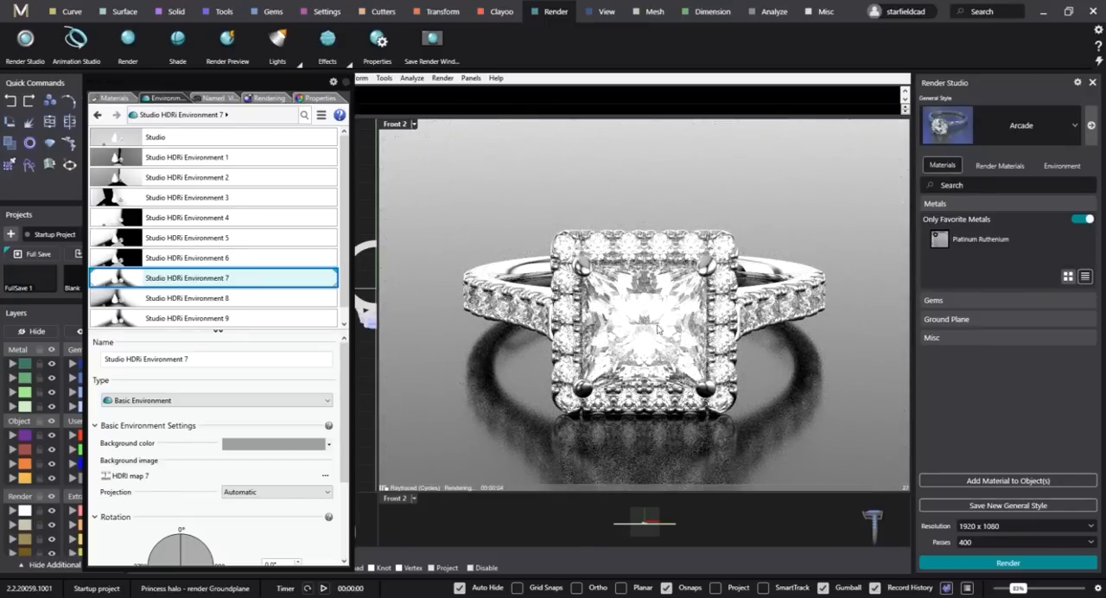
click(227, 298)
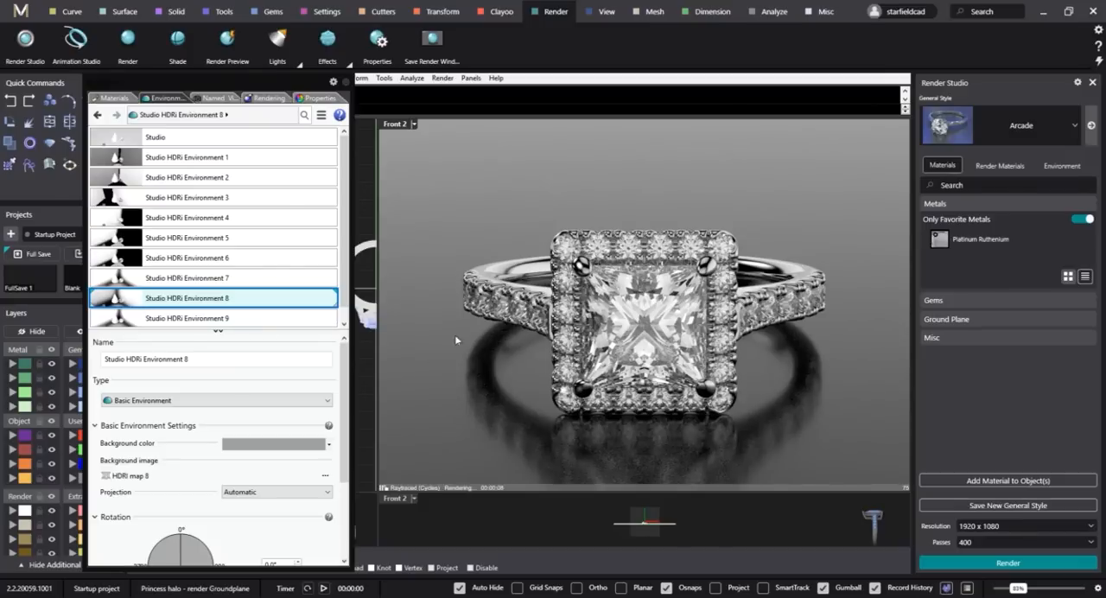
click(255, 318)
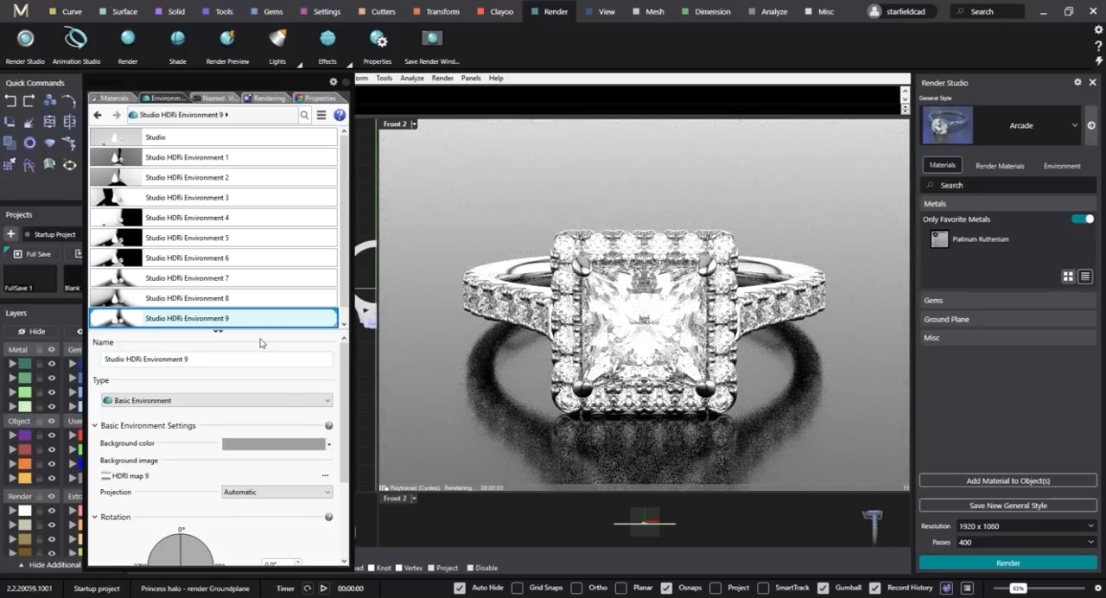
Compare Studio HDRi Environments 1 and 8 on the ring and settle on Studio HDRi Environment 1.
click(227, 160)
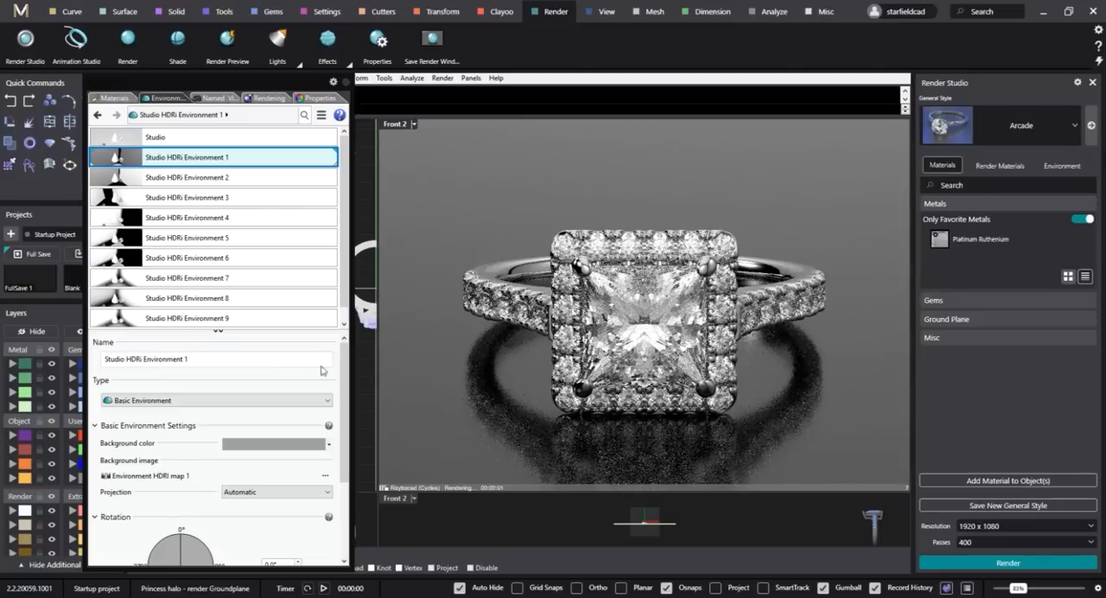
click(242, 304)
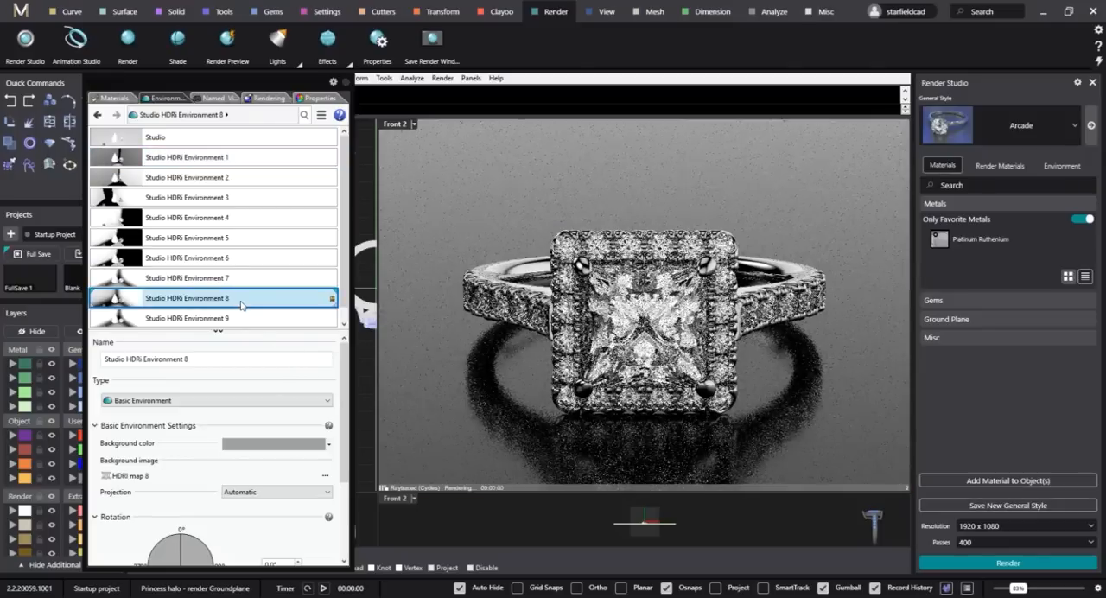
click(226, 160)
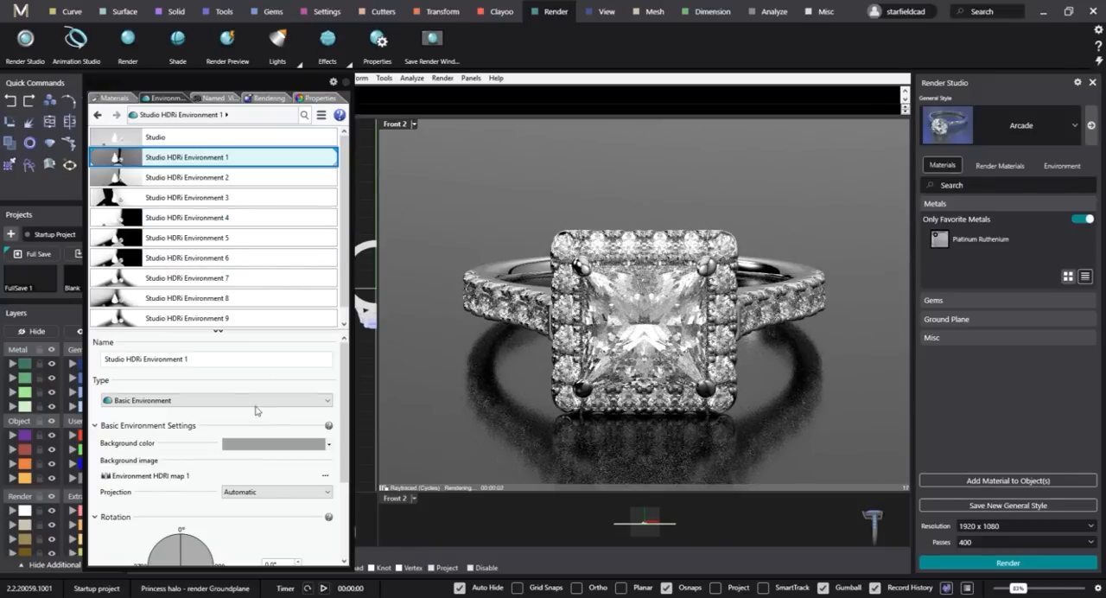
Set the intensity of Studio HDRi Environment 1 to 1.1.
scroll(217, 415, down, 3)
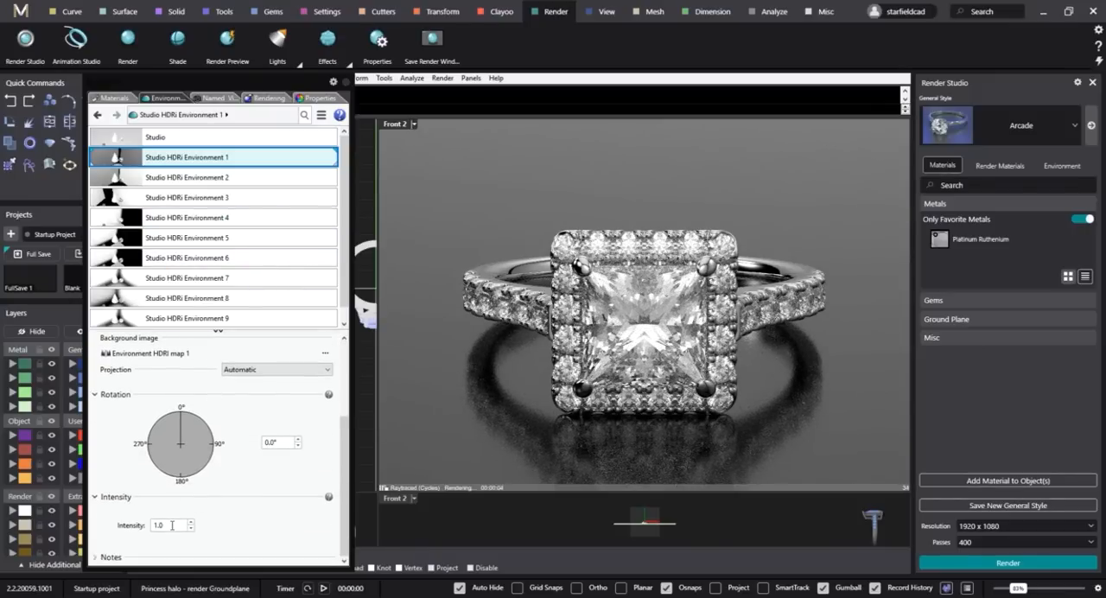
click(172, 525)
text(1.1)
key(Return)
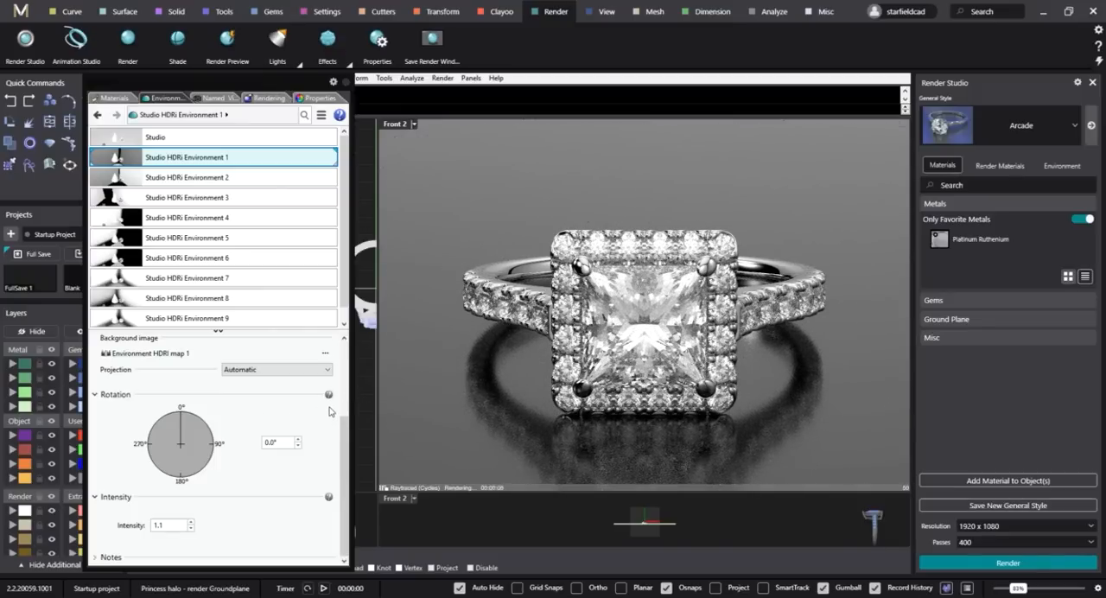
scroll(322, 410, up, 3)
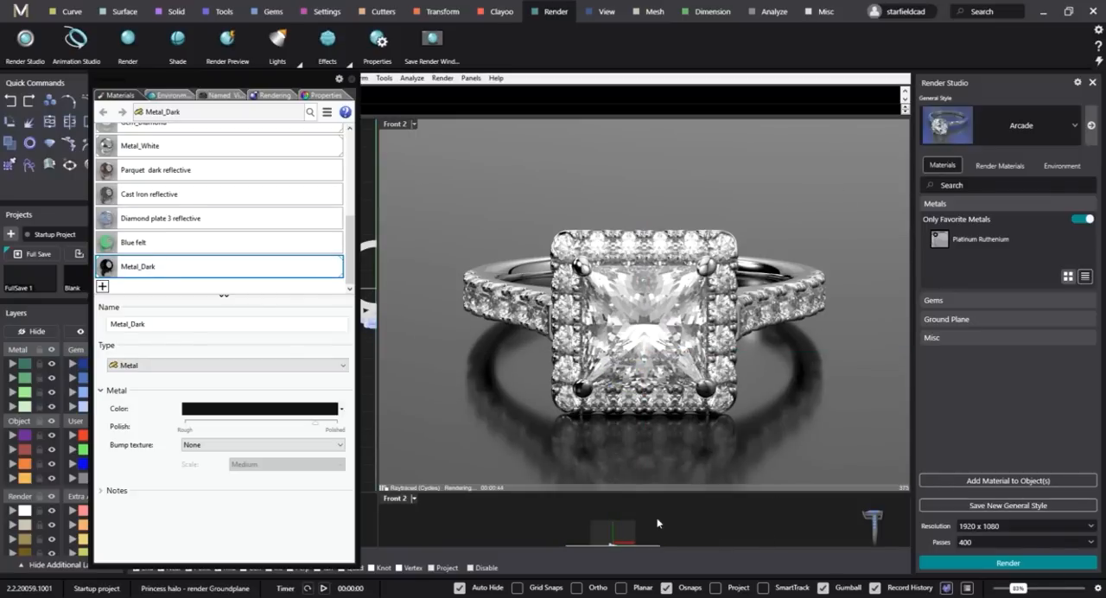
Draw an upright rectangular plane in the Front view, spanning the width of the ground plane.
drag(268, 82, 643, 148)
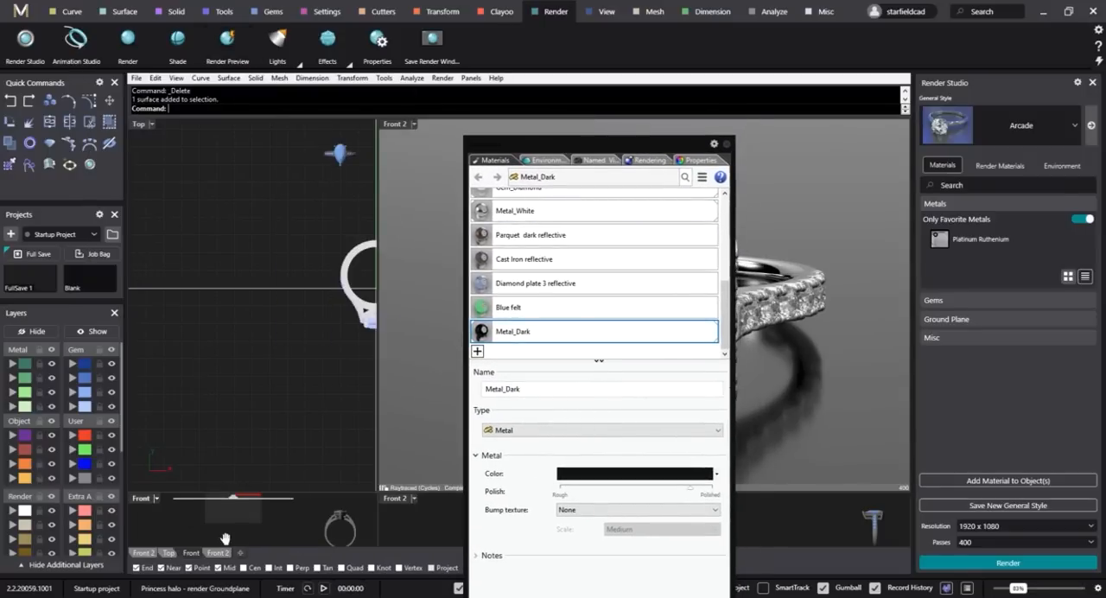
right_drag(225, 539, 228, 554)
right_drag(230, 509, 234, 524)
text(plane)
key(Return)
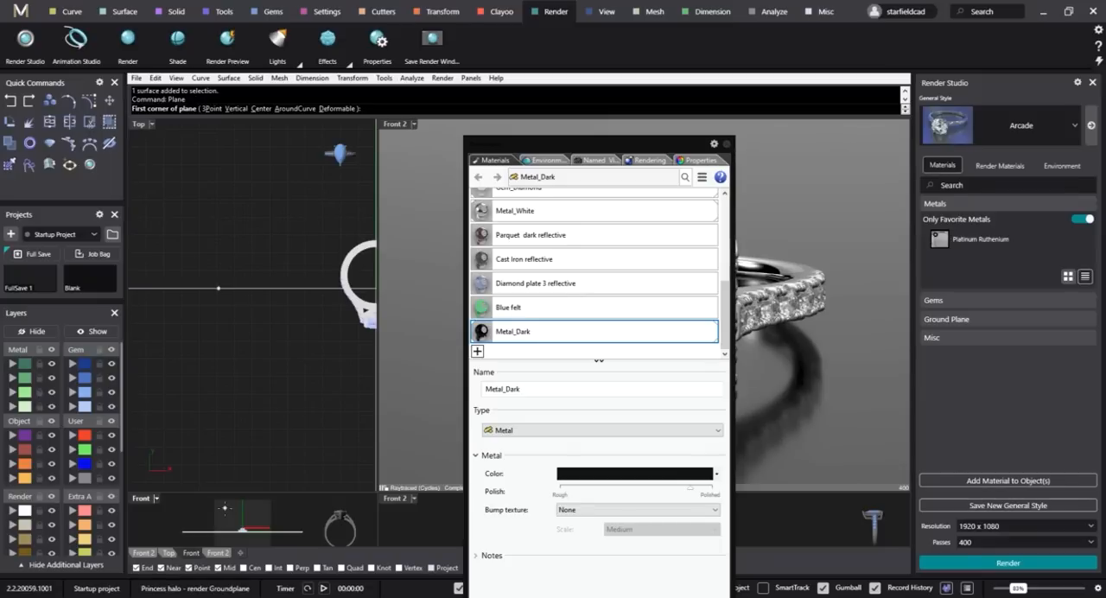
click(210, 519)
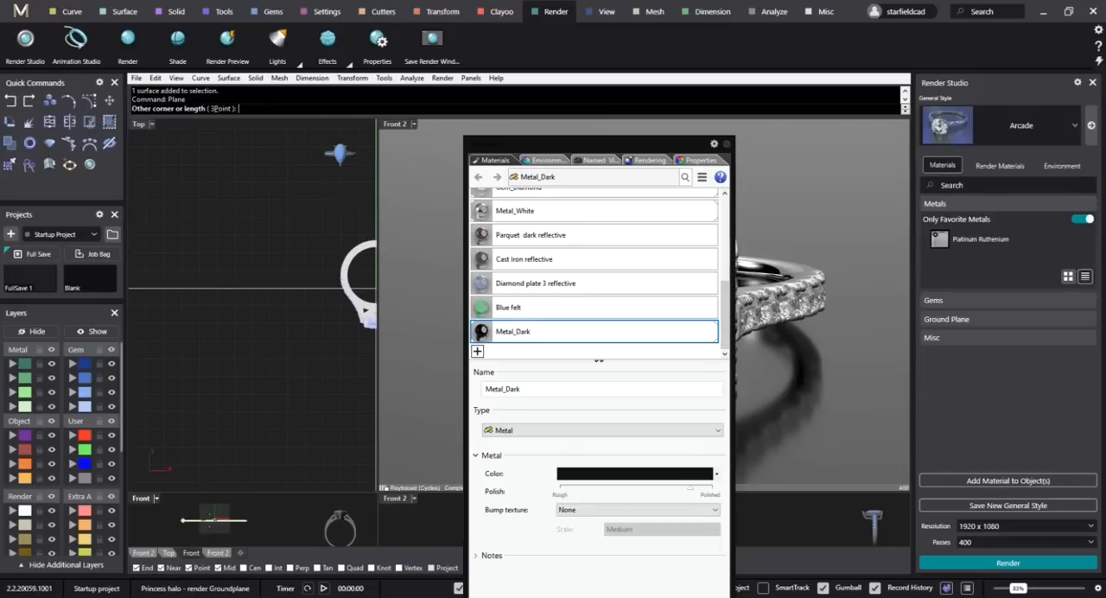
click(270, 538)
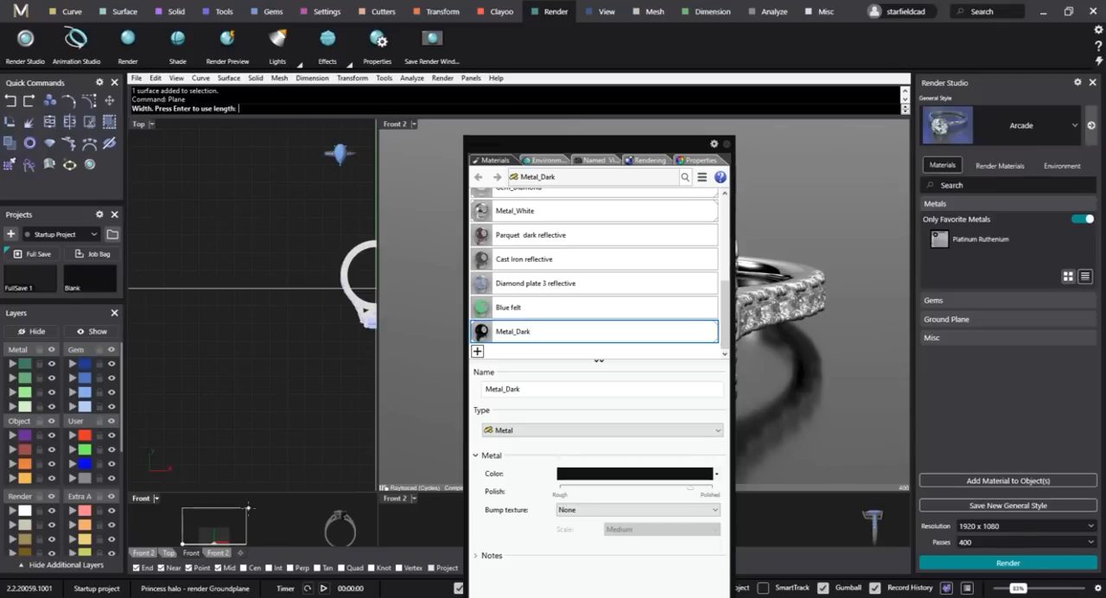
click(246, 544)
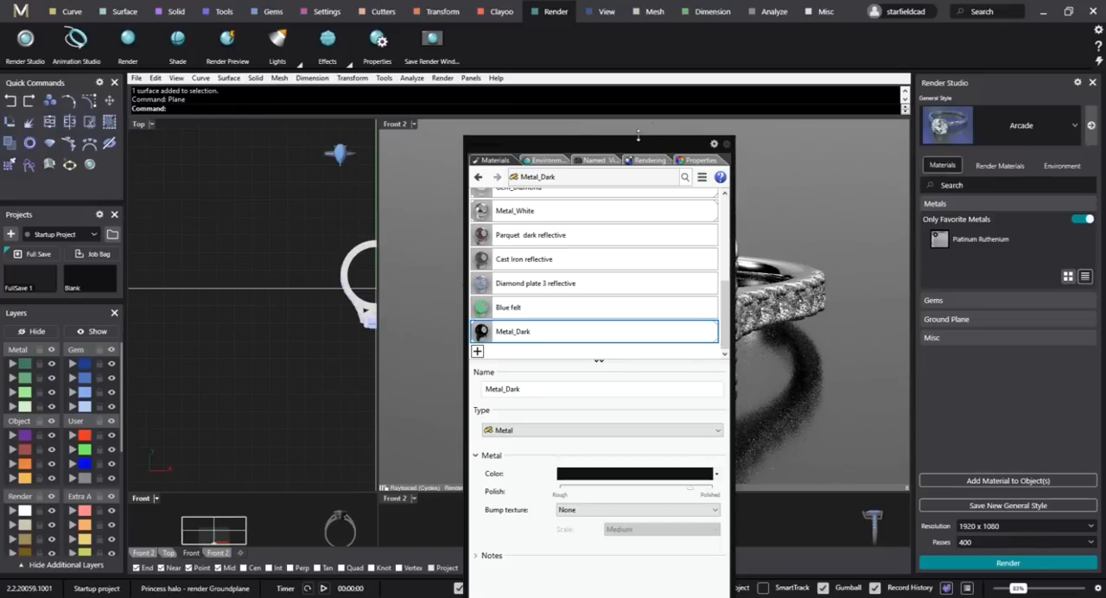
Move the new plane to the ground plane's far end behind the ring and tilt it over the ring.
drag(637, 136, 263, 97)
click(626, 520)
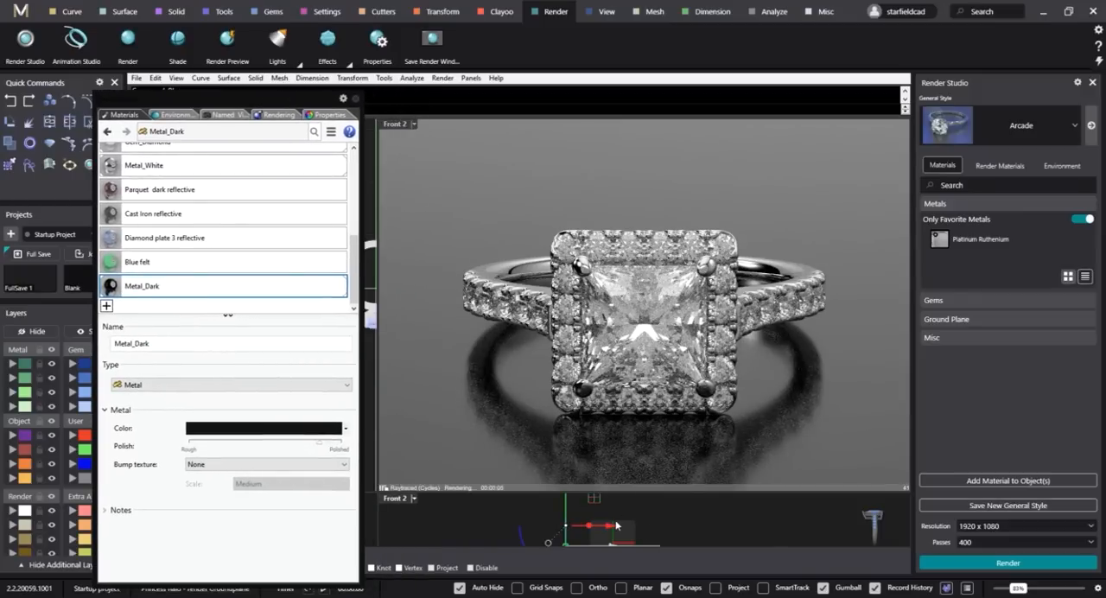
drag(616, 525, 677, 544)
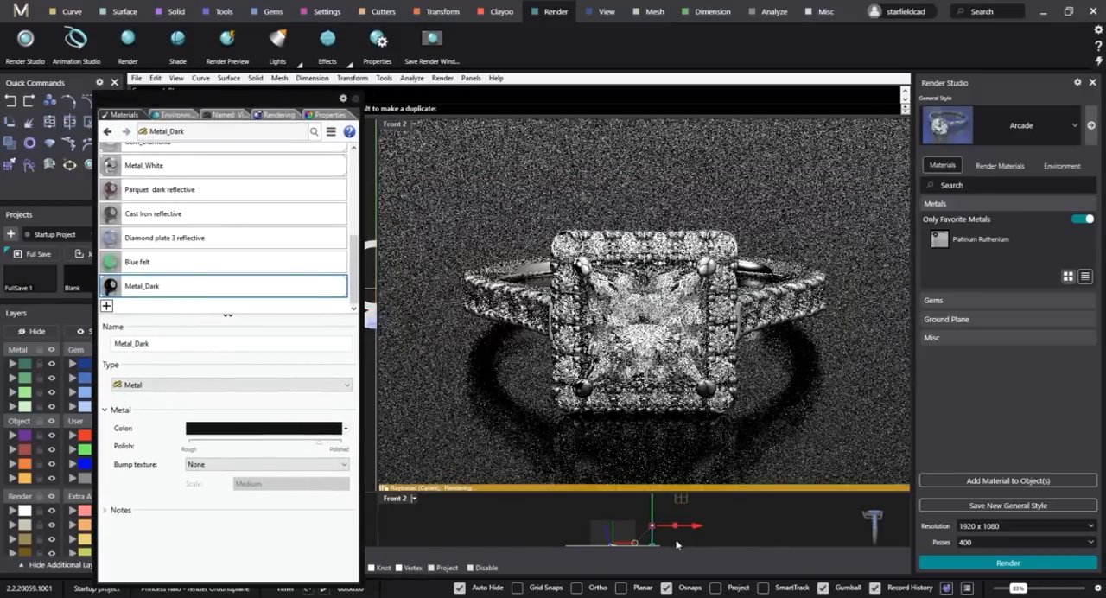
right_drag(637, 536, 627, 528)
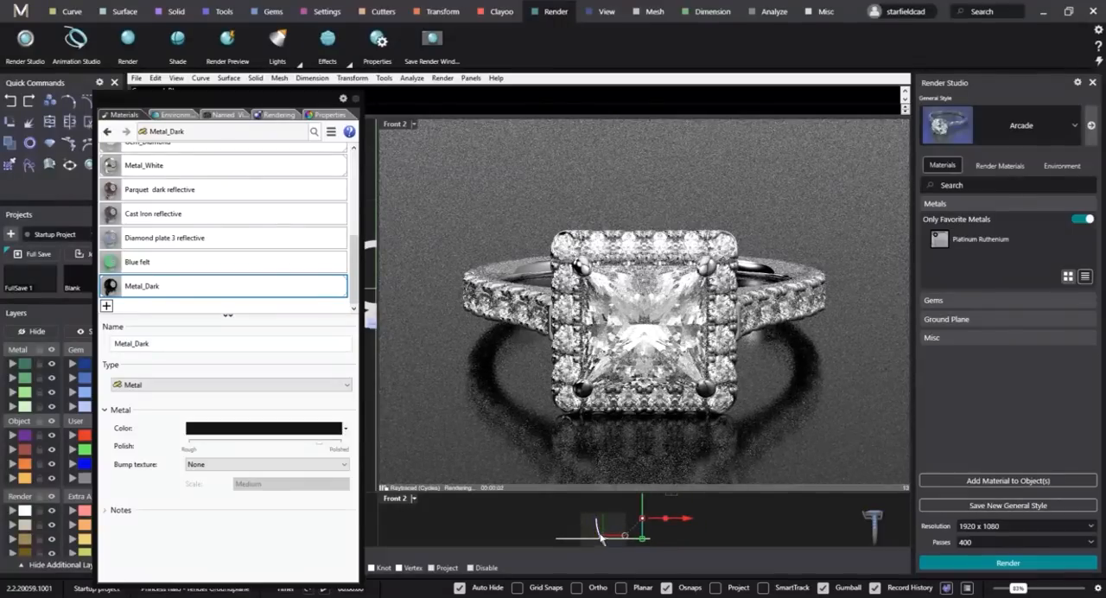
drag(600, 536, 641, 549)
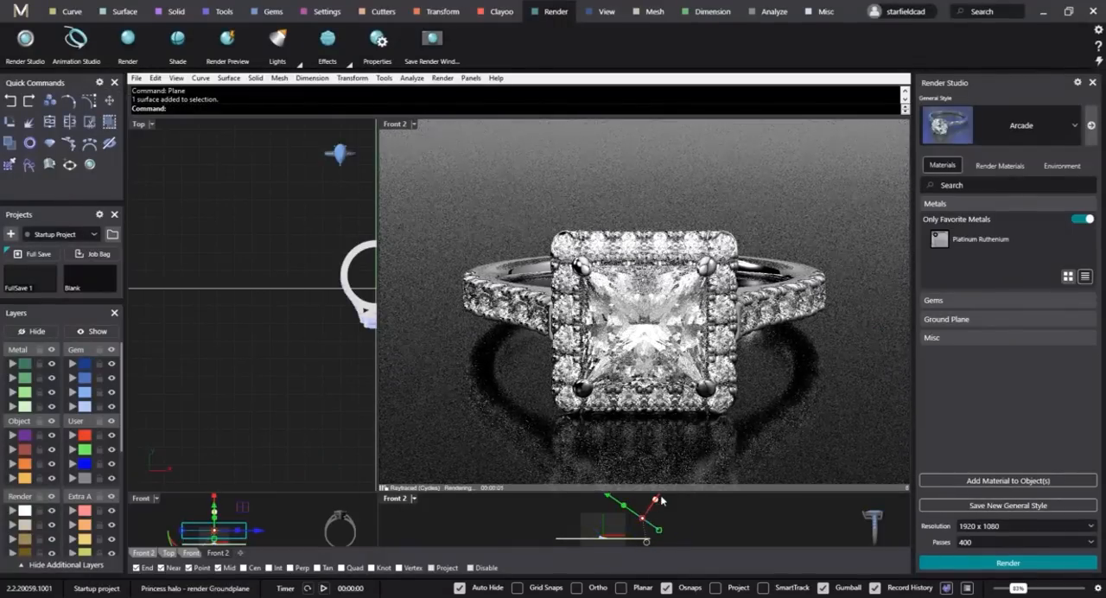
drag(661, 497, 651, 511)
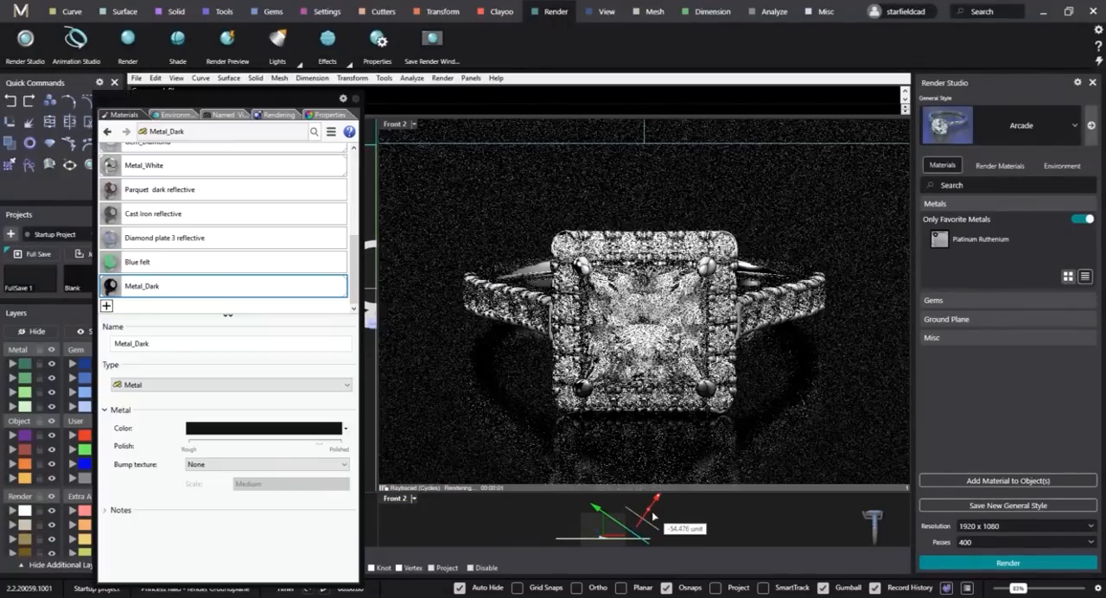
click(715, 528)
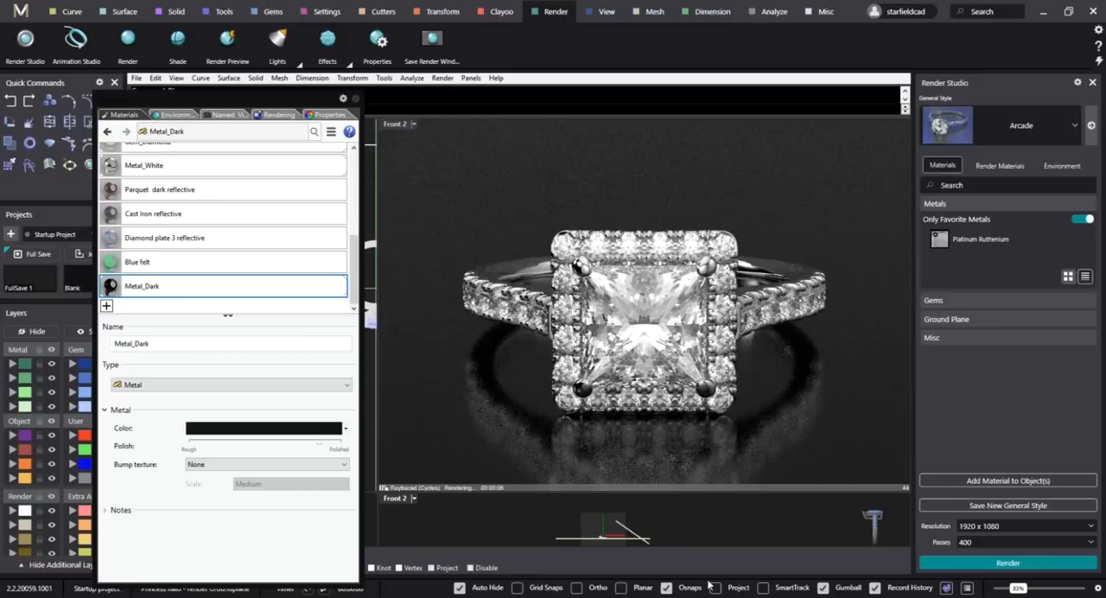
Select the tilted plane behind the ring and add a new material of type Plaster.
right_drag(752, 309, 725, 353)
scroll(782, 331, down, 5)
right_drag(724, 352, 756, 285)
click(755, 284)
right_drag(698, 361, 656, 358)
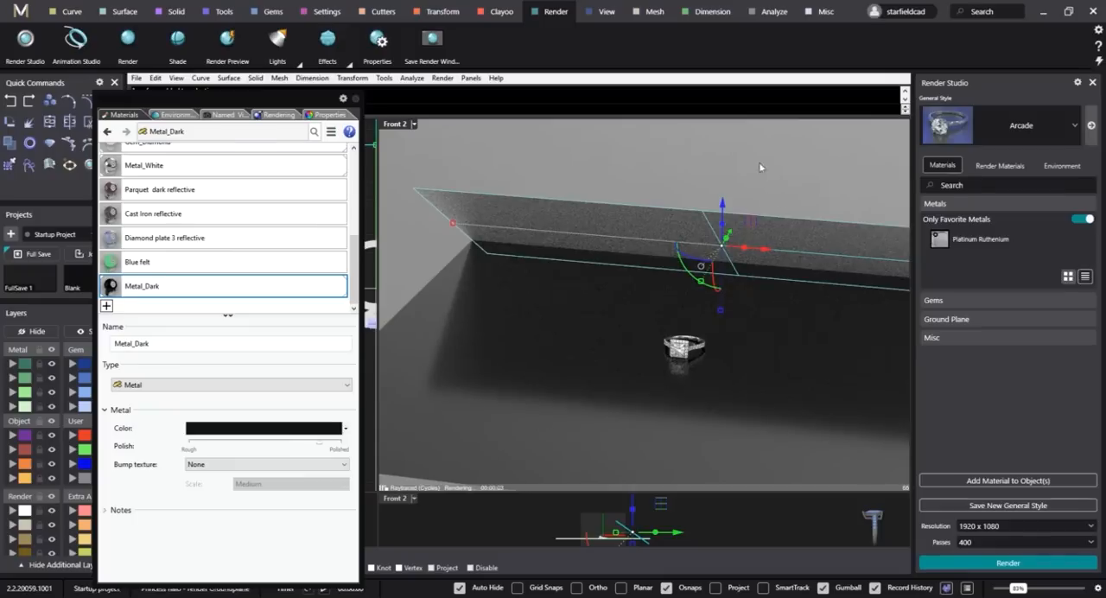
click(107, 307)
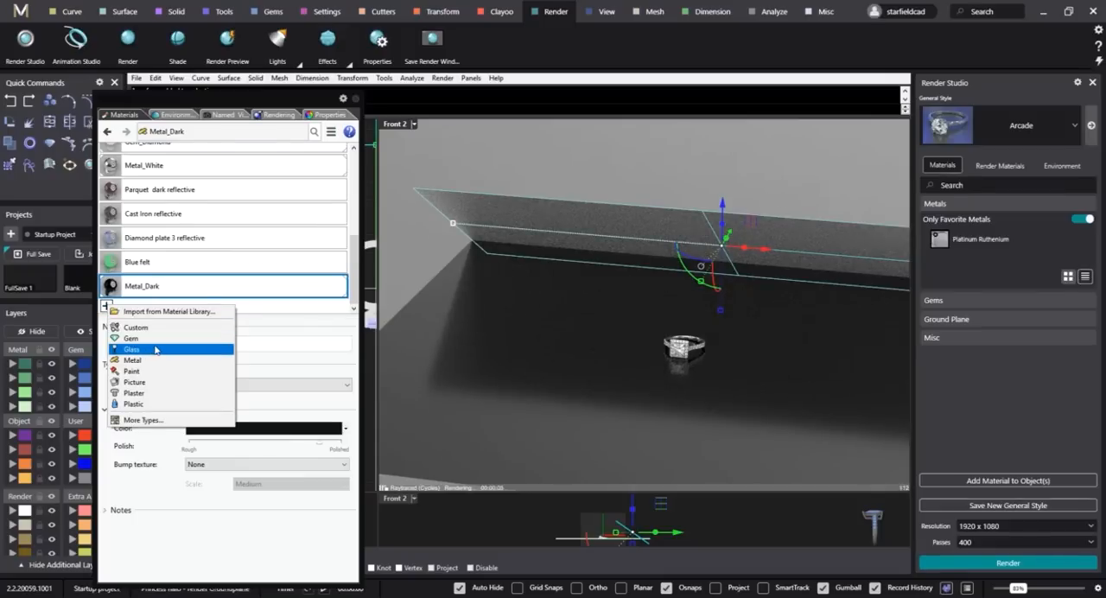
click(139, 393)
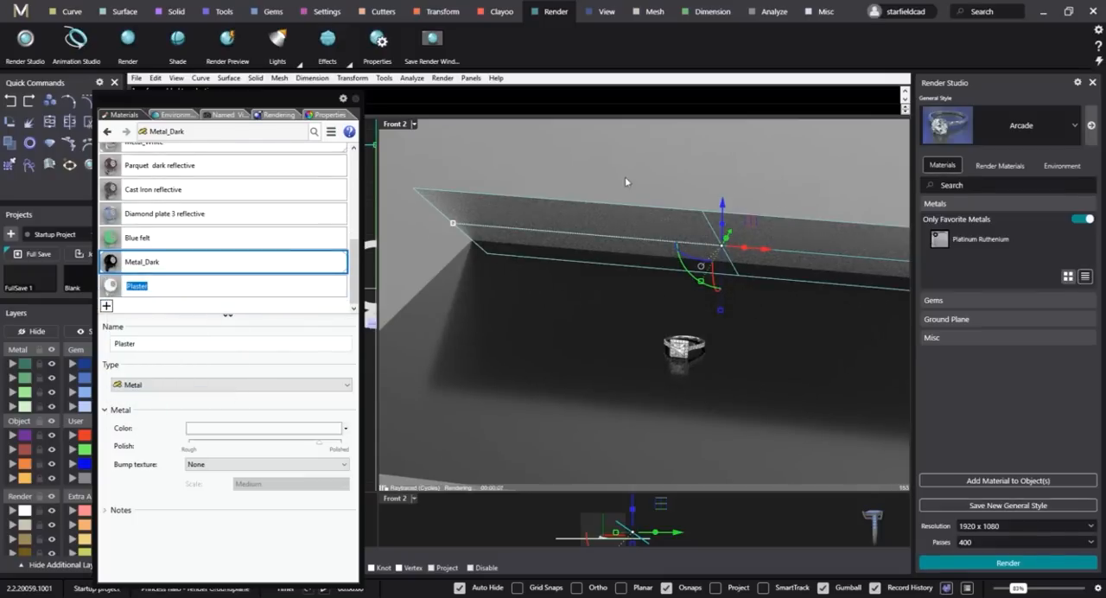
Change the Plaster material's color to black and assign it to the tilted plane.
click(255, 429)
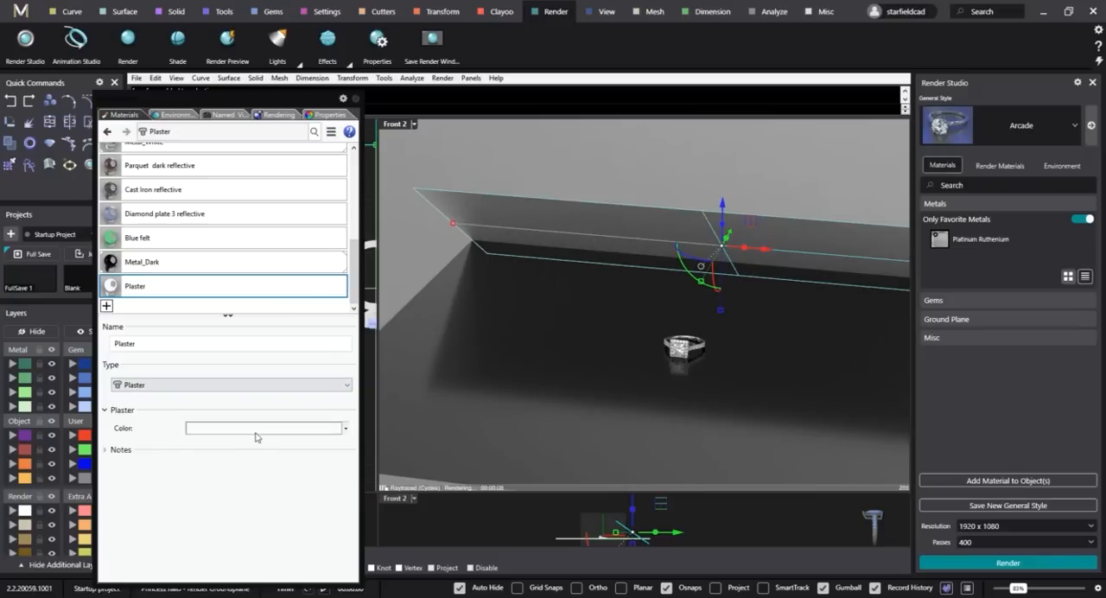
click(494, 371)
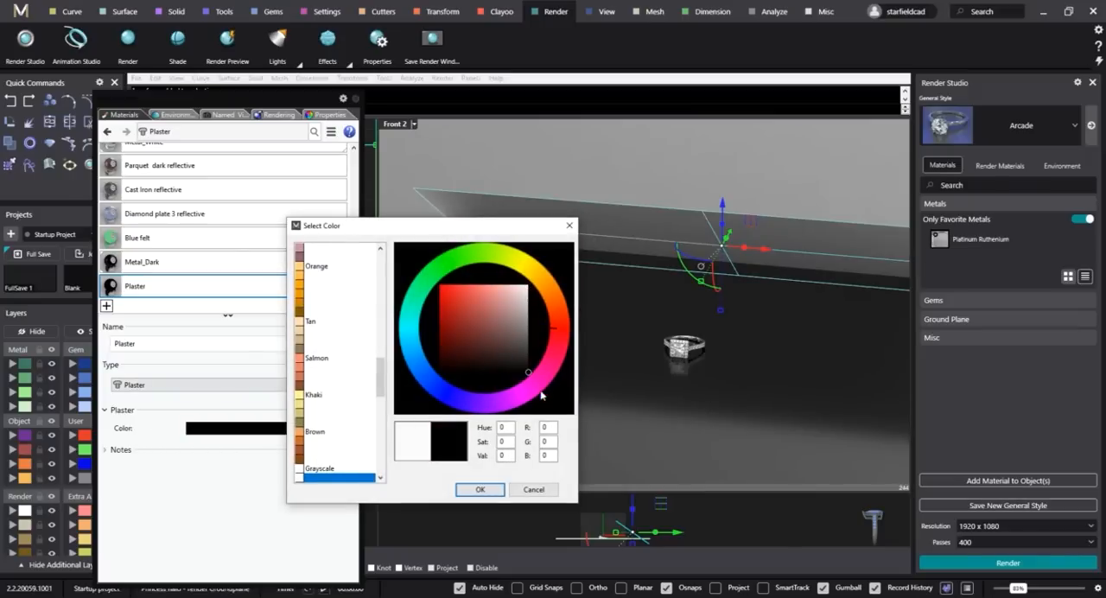
click(481, 489)
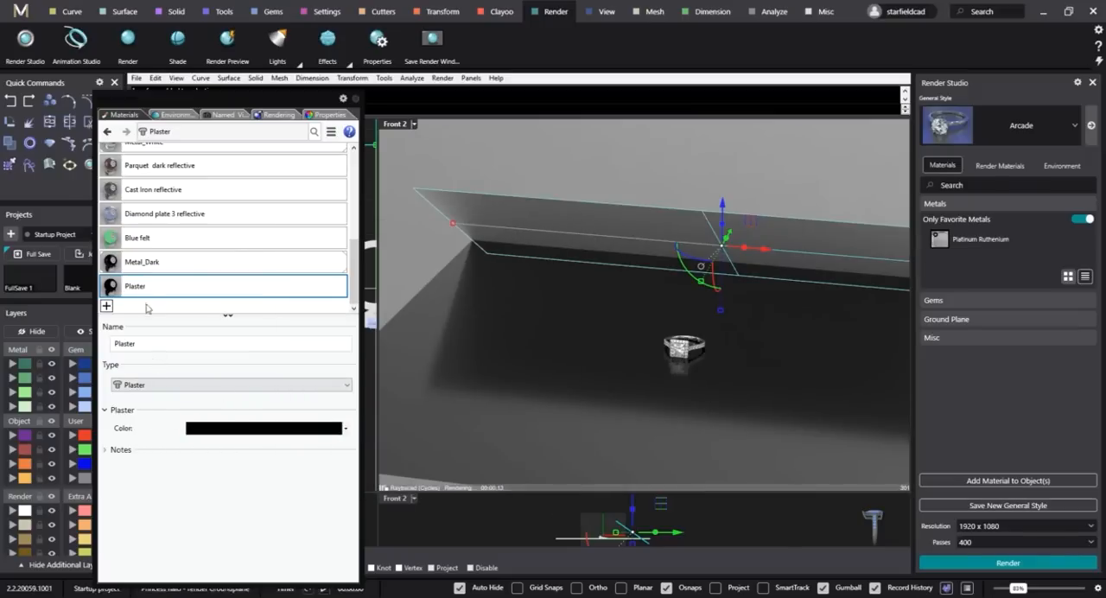
drag(148, 289, 528, 216)
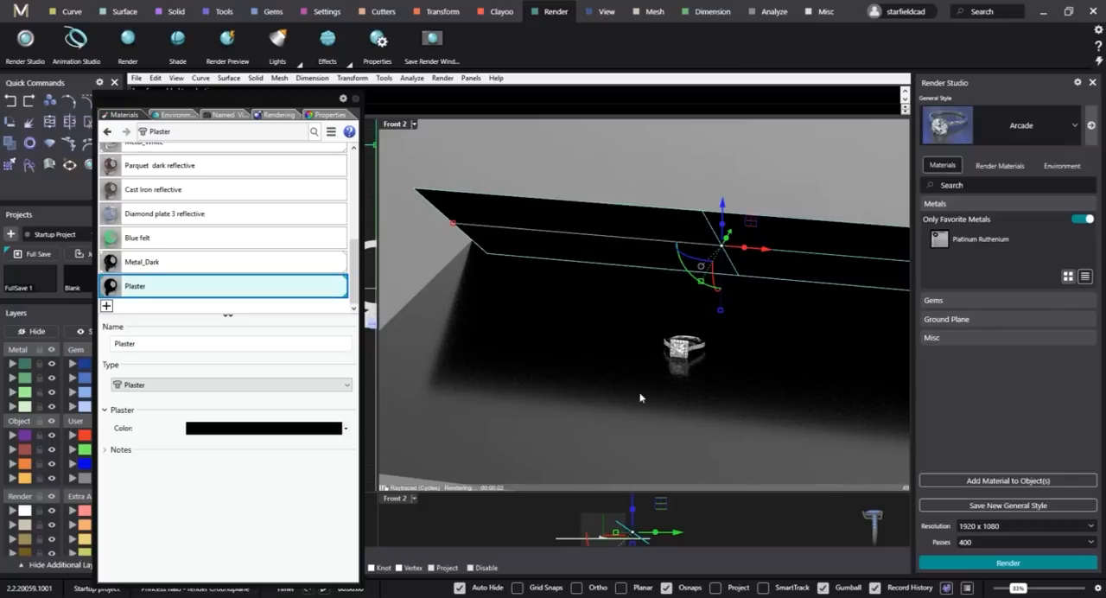
Restore the saved Front 2 named view and deselect the tilted plane.
click(229, 114)
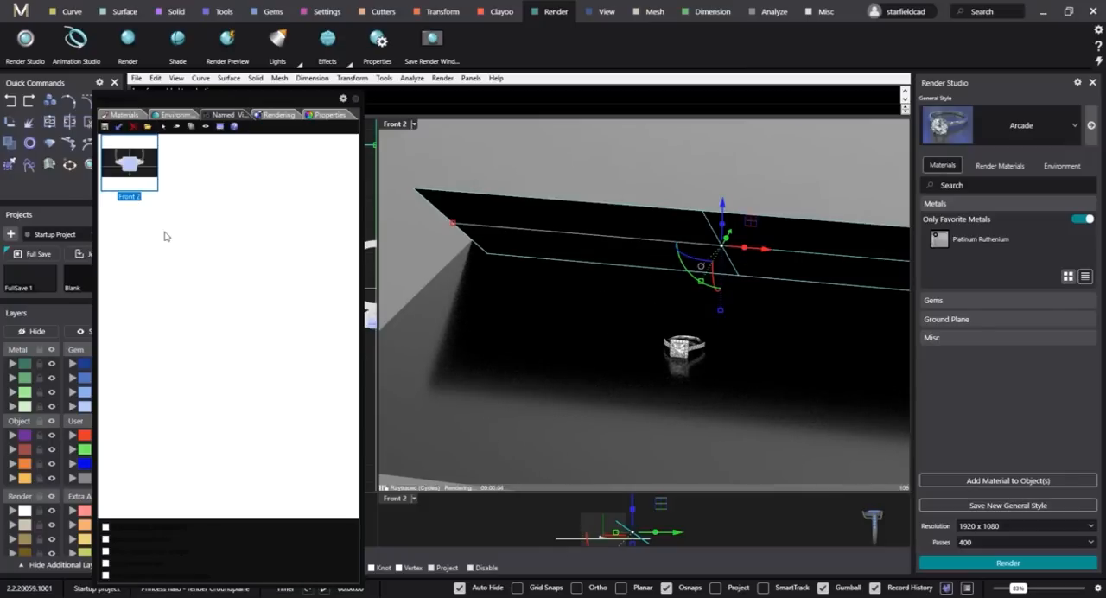
double_click(130, 163)
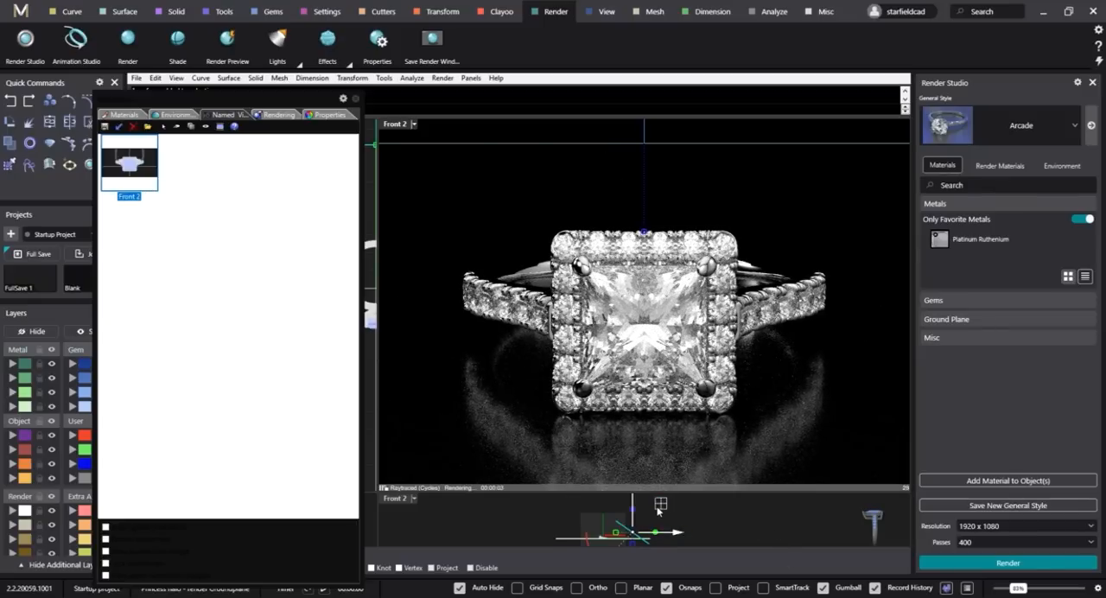
drag(658, 508, 659, 504)
click(767, 494)
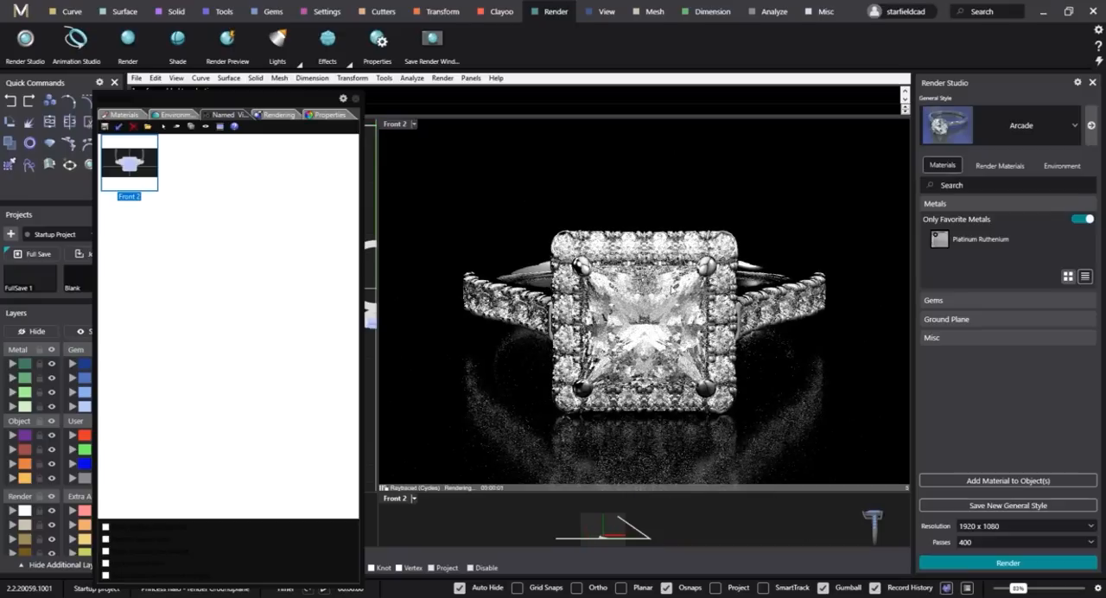
Select the tilted plane behind the ring and change its Plaster material's color to Purple.
click(633, 525)
click(121, 115)
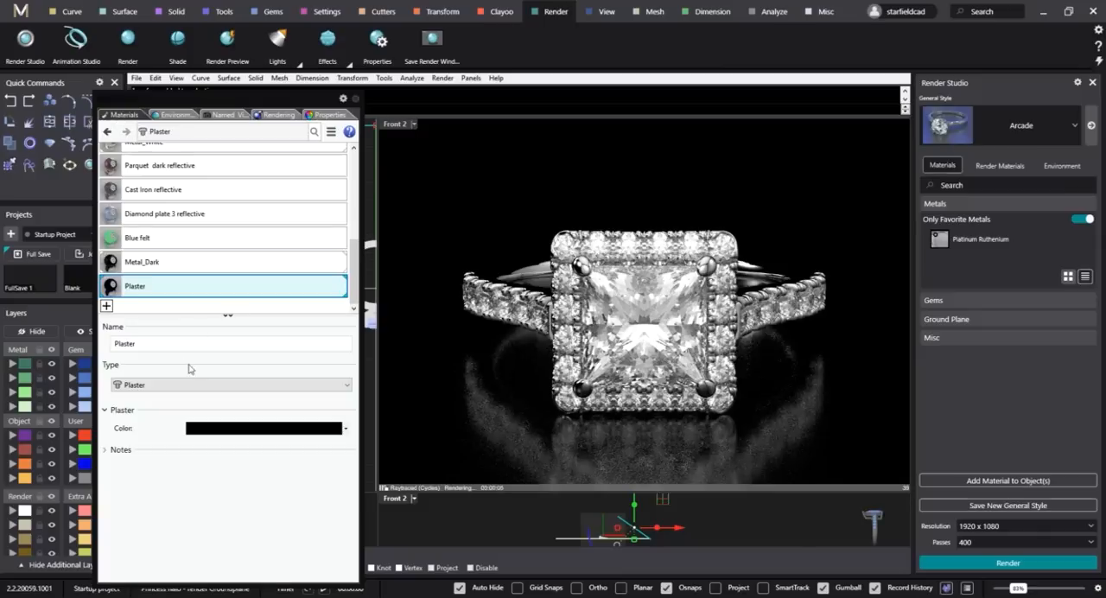
click(347, 429)
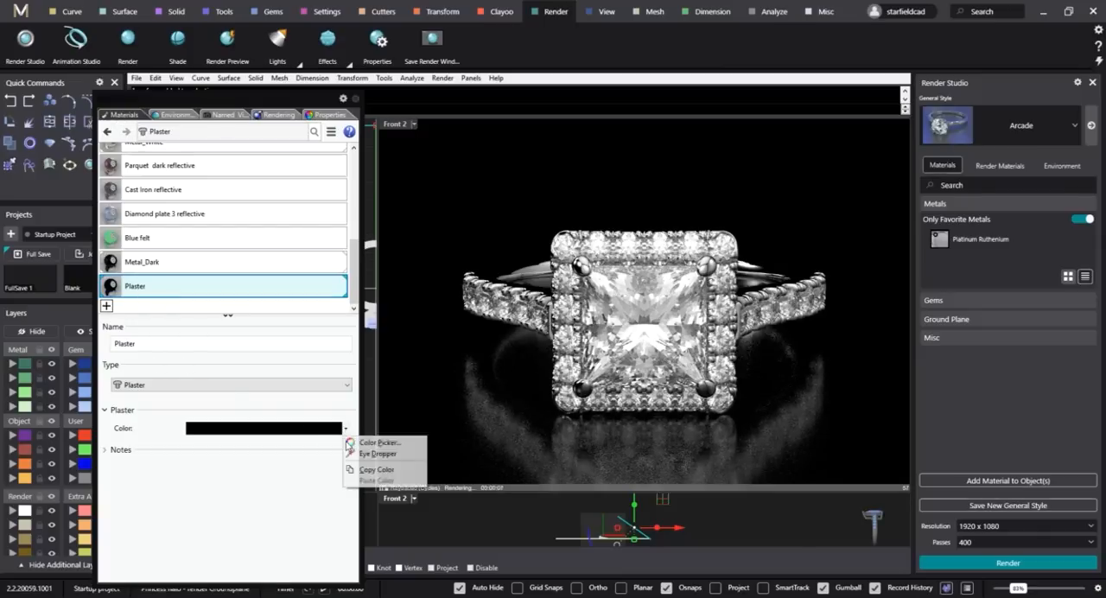
click(363, 442)
click(312, 432)
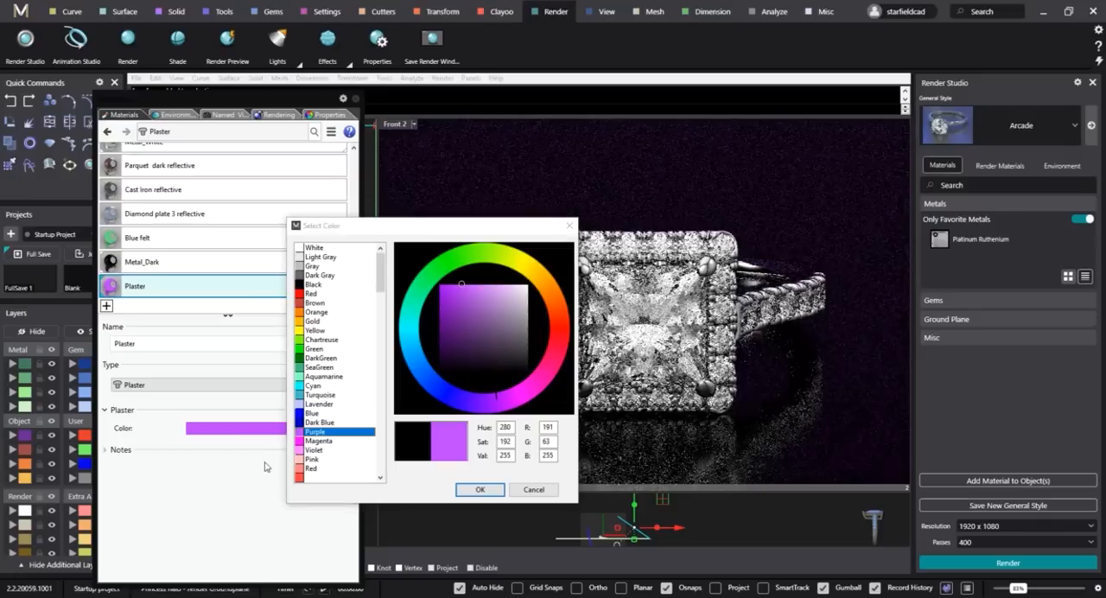
click(480, 489)
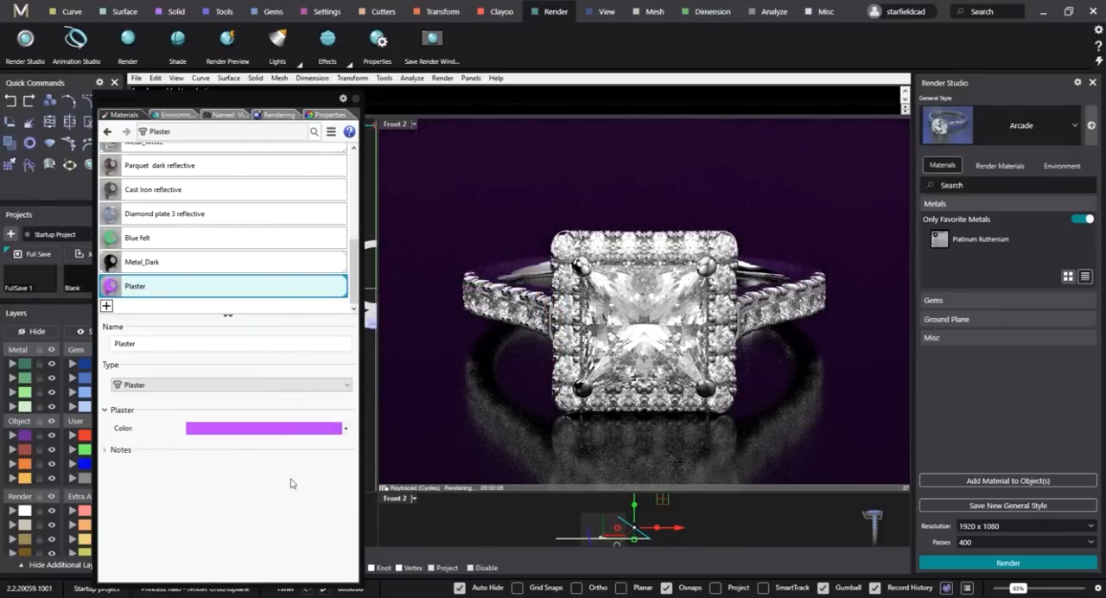
Change the Plaster material's color from purple to a dark neutral gray and lighten it in small increments to a medium gray.
click(241, 432)
drag(516, 309, 576, 361)
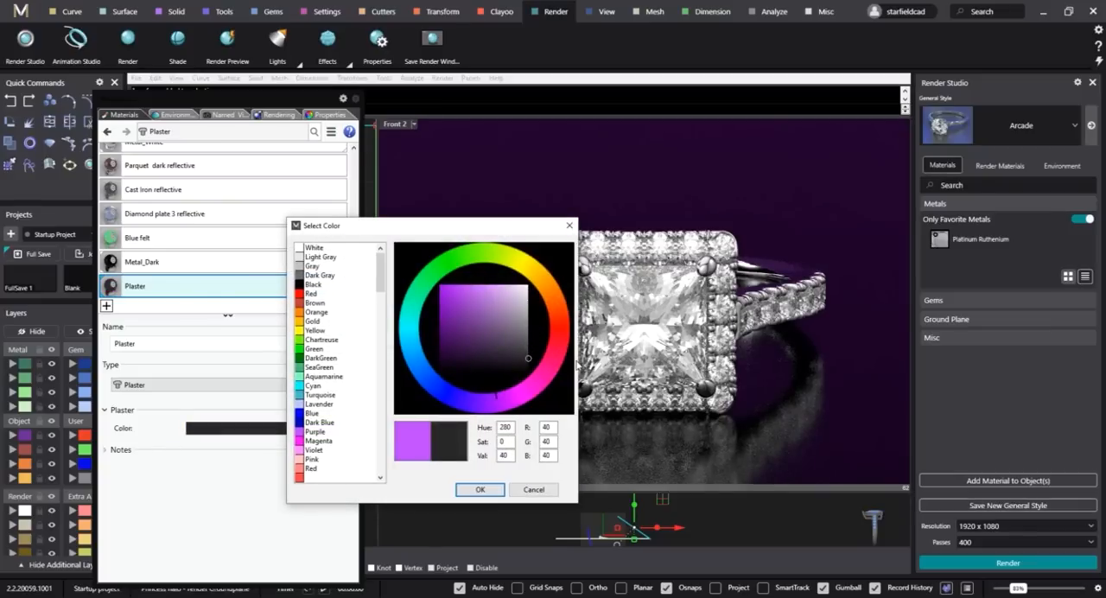
click(480, 489)
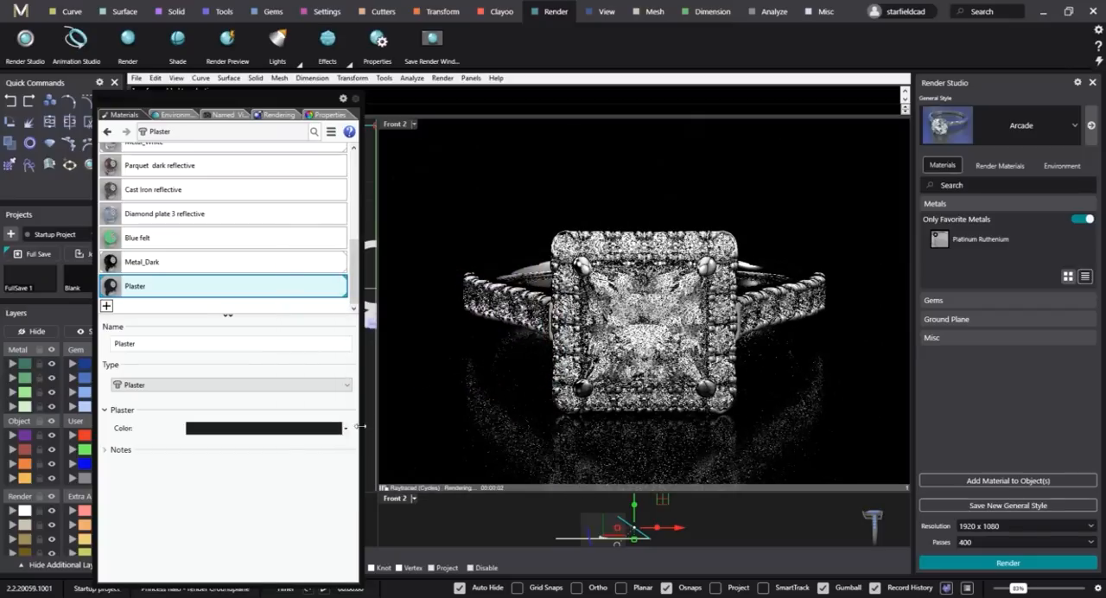
click(333, 428)
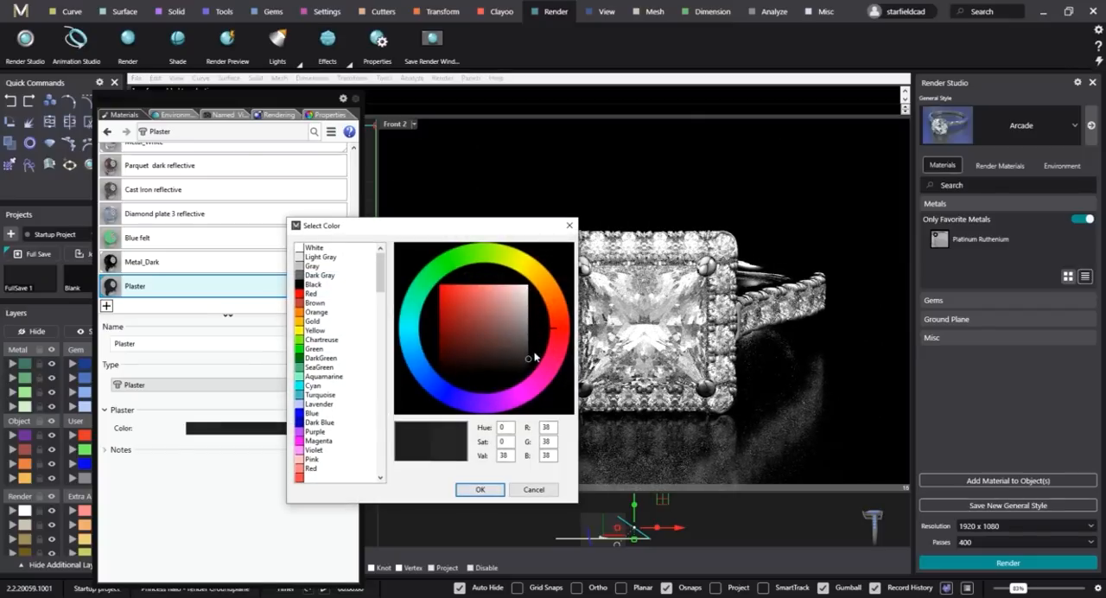
drag(535, 356, 538, 351)
click(479, 489)
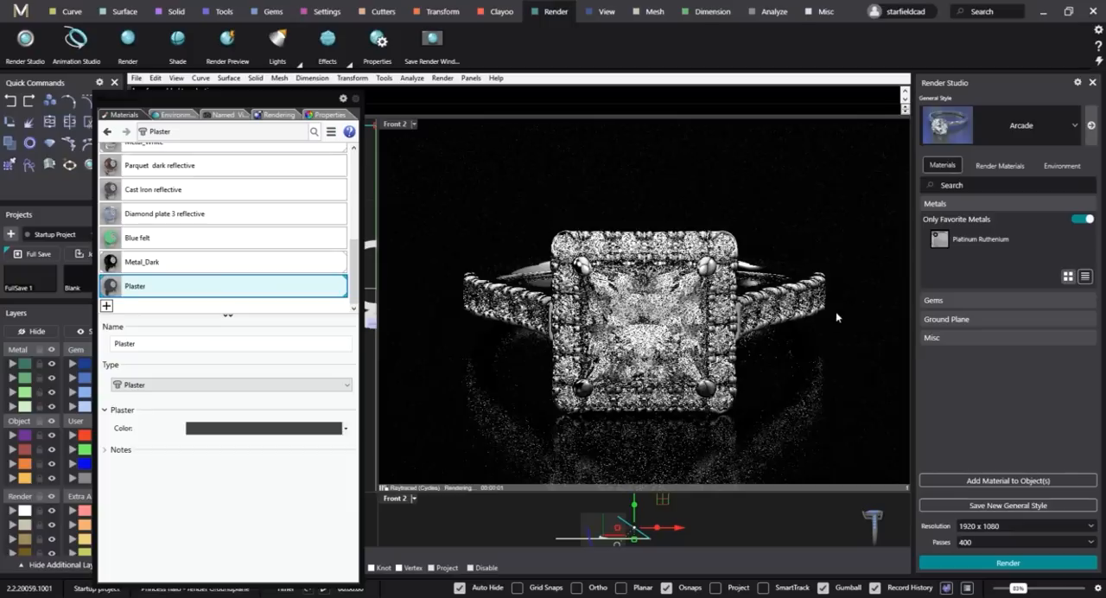
click(307, 428)
drag(529, 350, 533, 342)
click(491, 489)
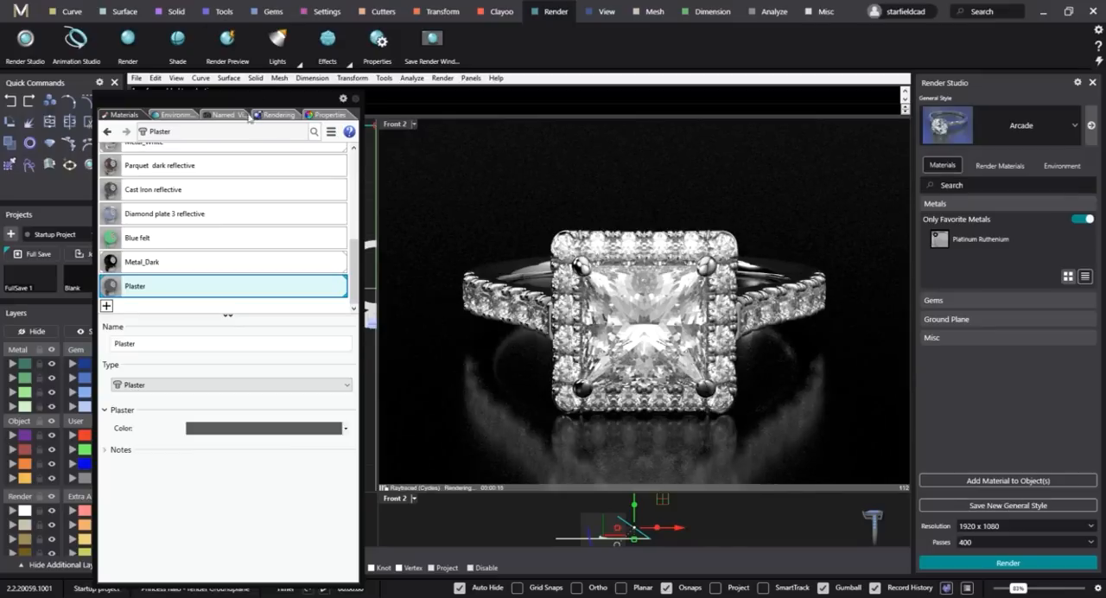
Compare Studio HDRi Environment 8 with Environment 1 on the halo stones and keep Studio HDRi Environment 8 active.
click(164, 114)
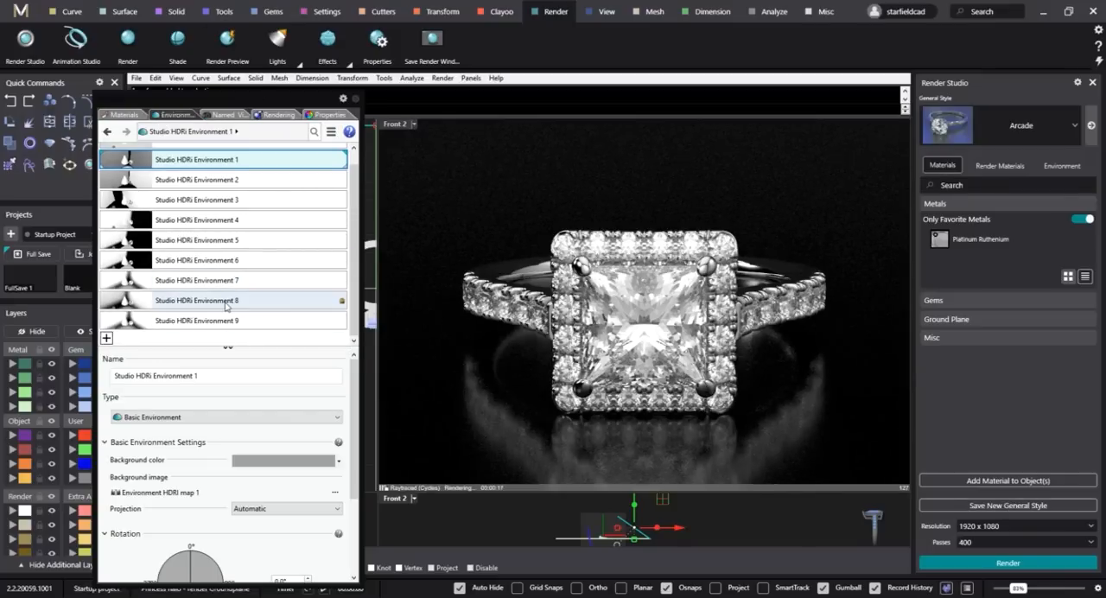
click(226, 306)
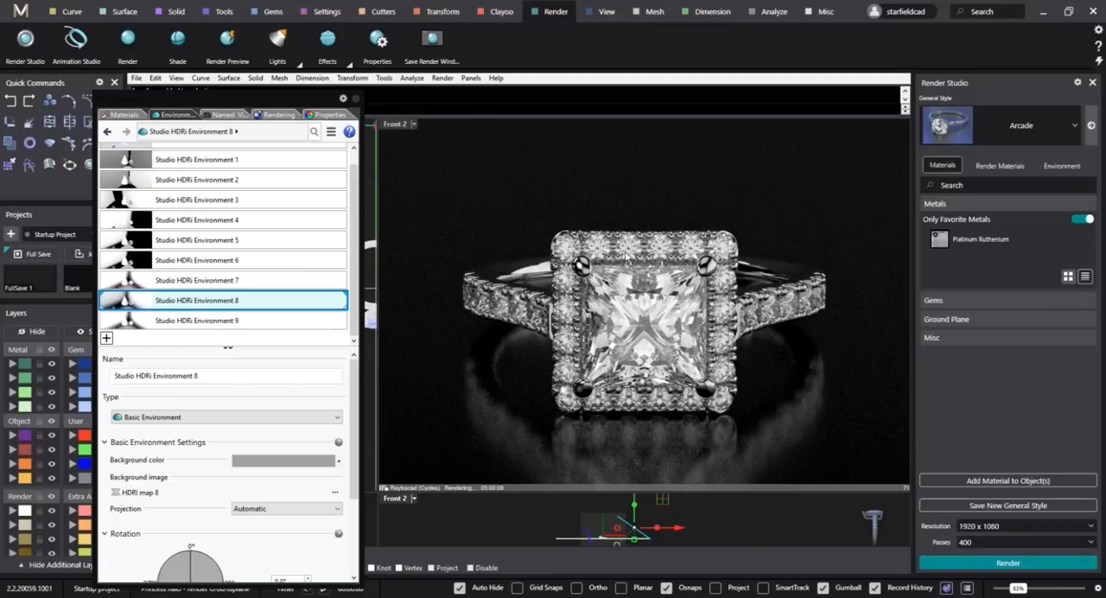
scroll(251, 286, up, 1)
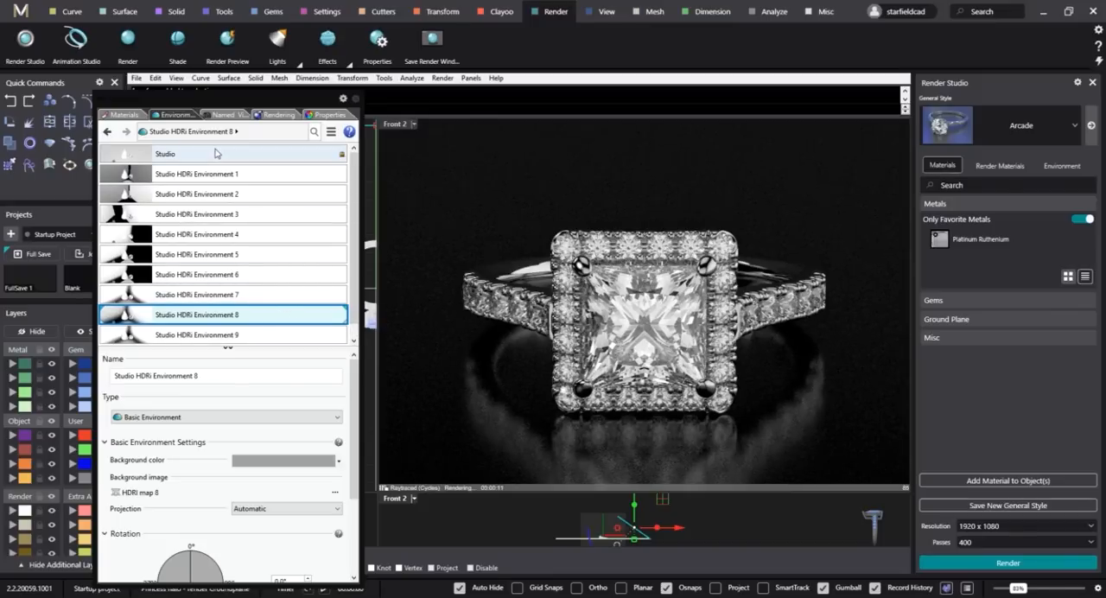
scroll(661, 240, up, 10)
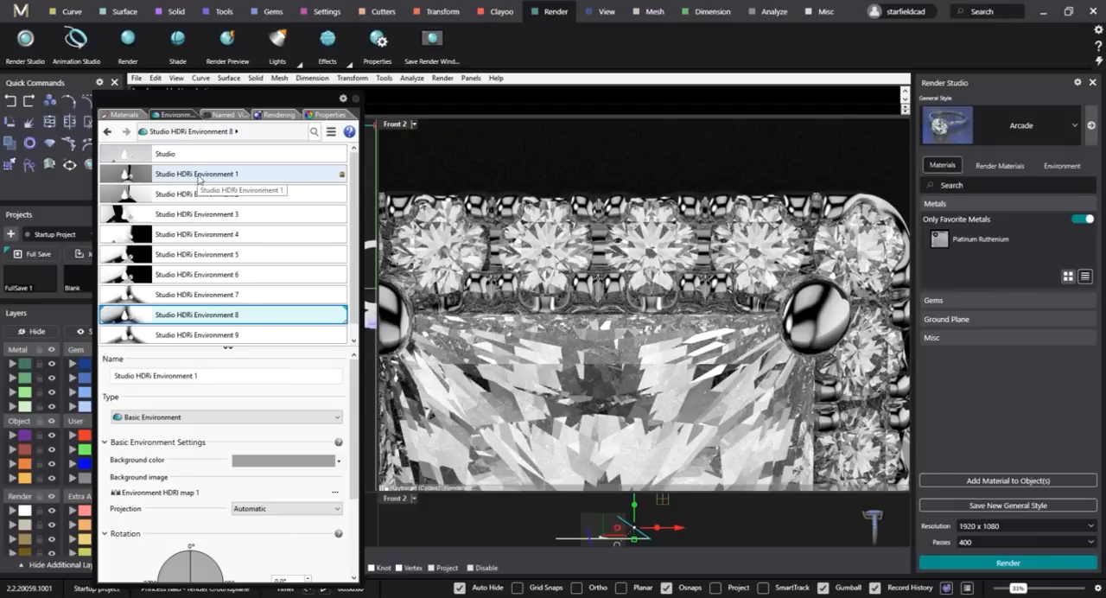
click(197, 177)
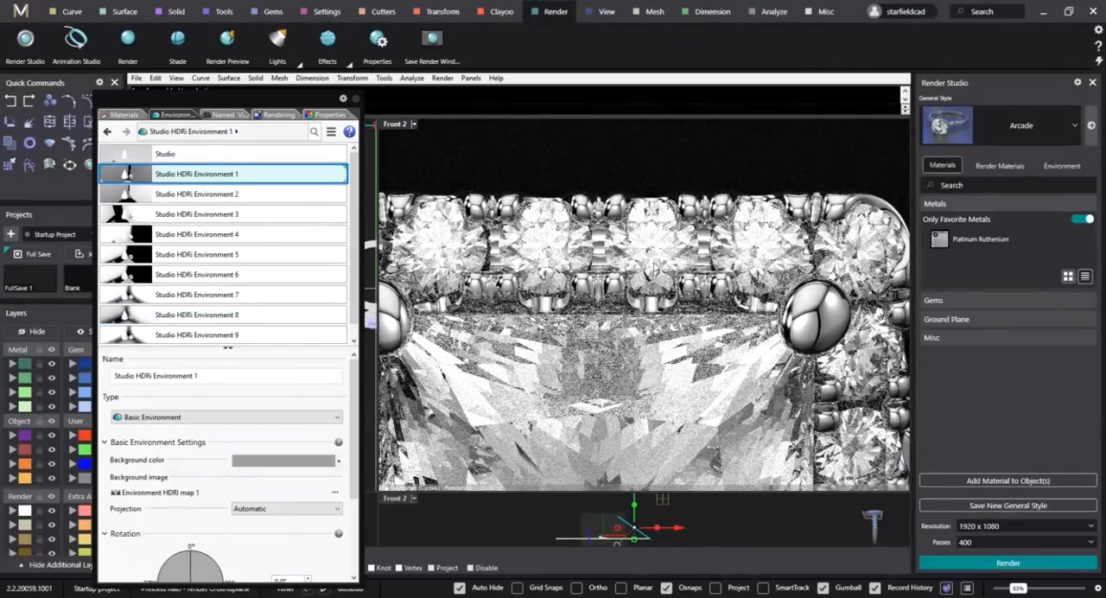
scroll(259, 313, down, 1)
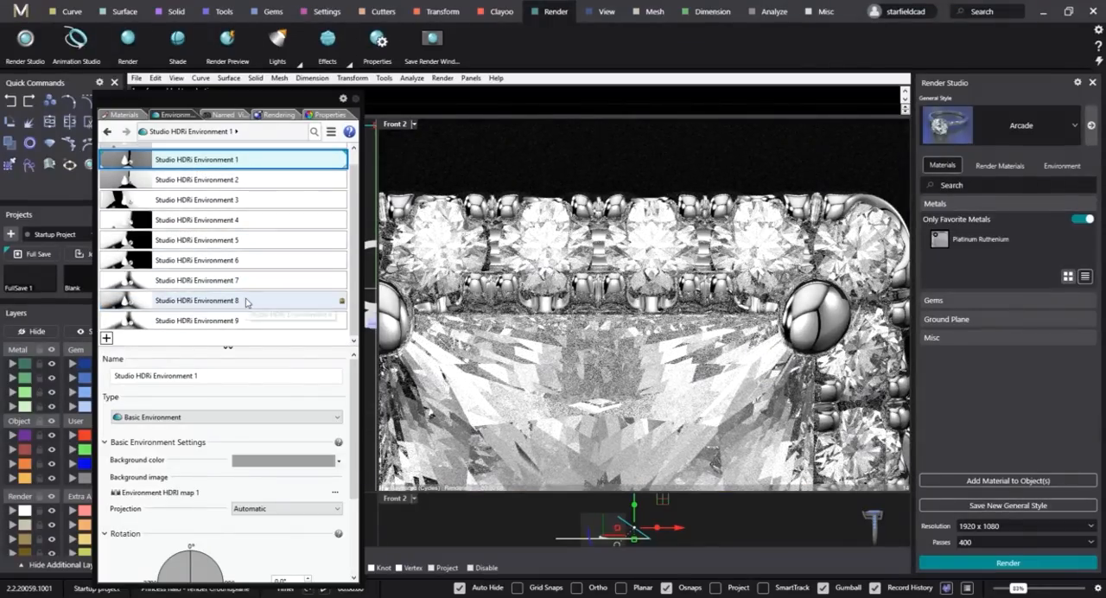
click(245, 301)
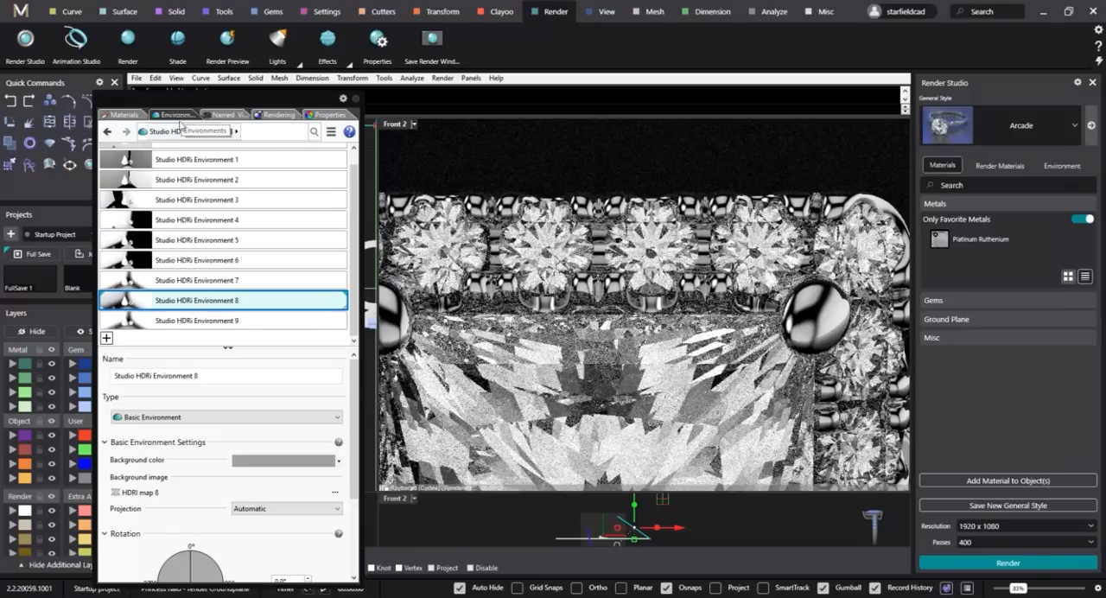
Examine the ring's side, underside of the head and shank stones in the raytraced preview, and restore the Front 2 named view.
click(230, 116)
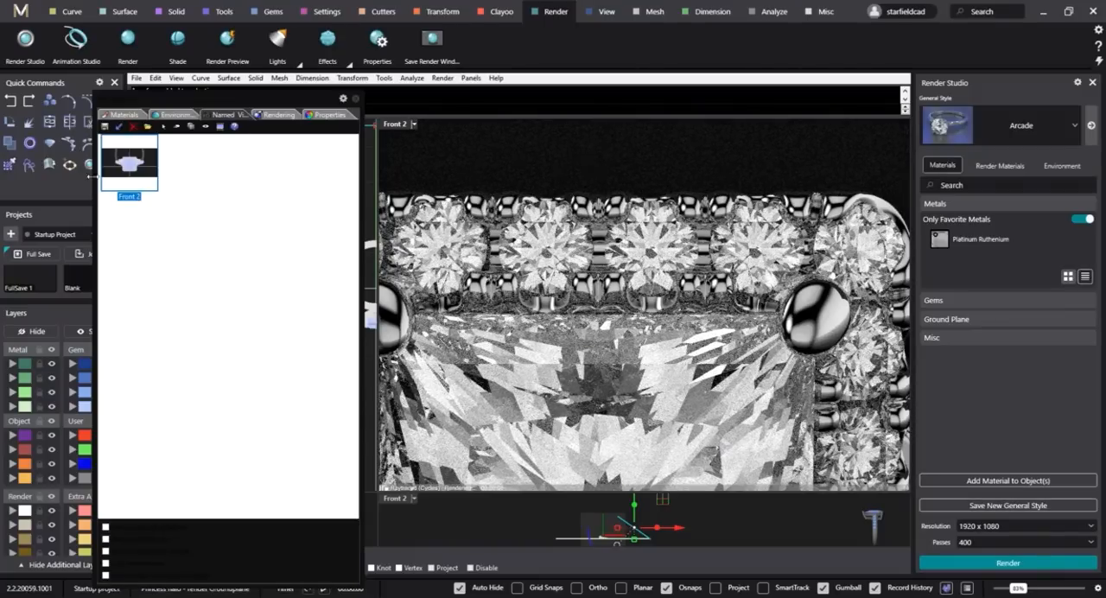
double_click(134, 170)
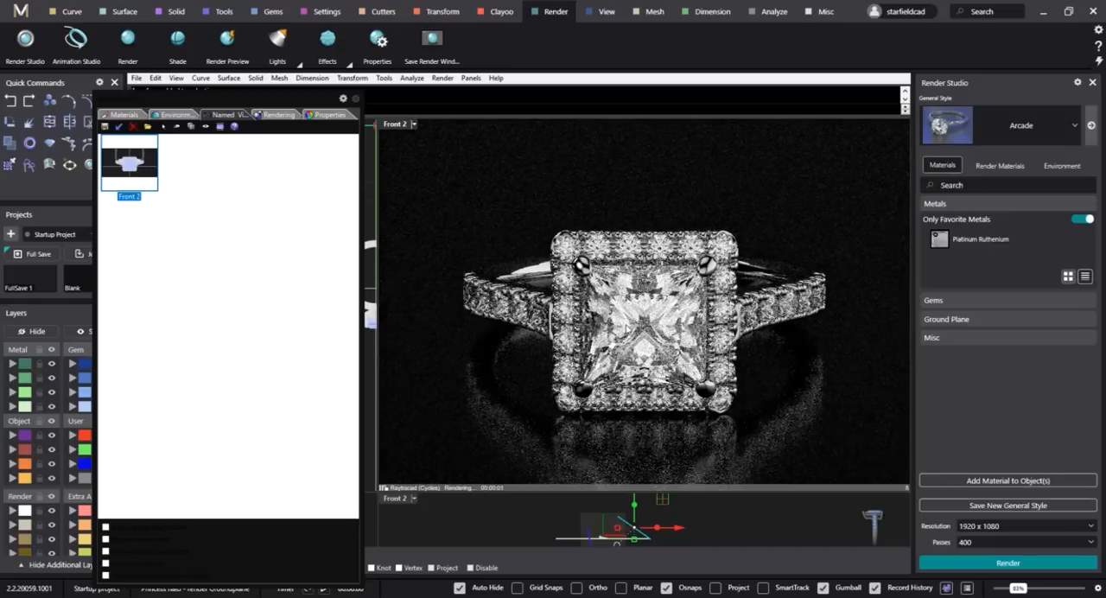
right_drag(772, 358, 654, 381)
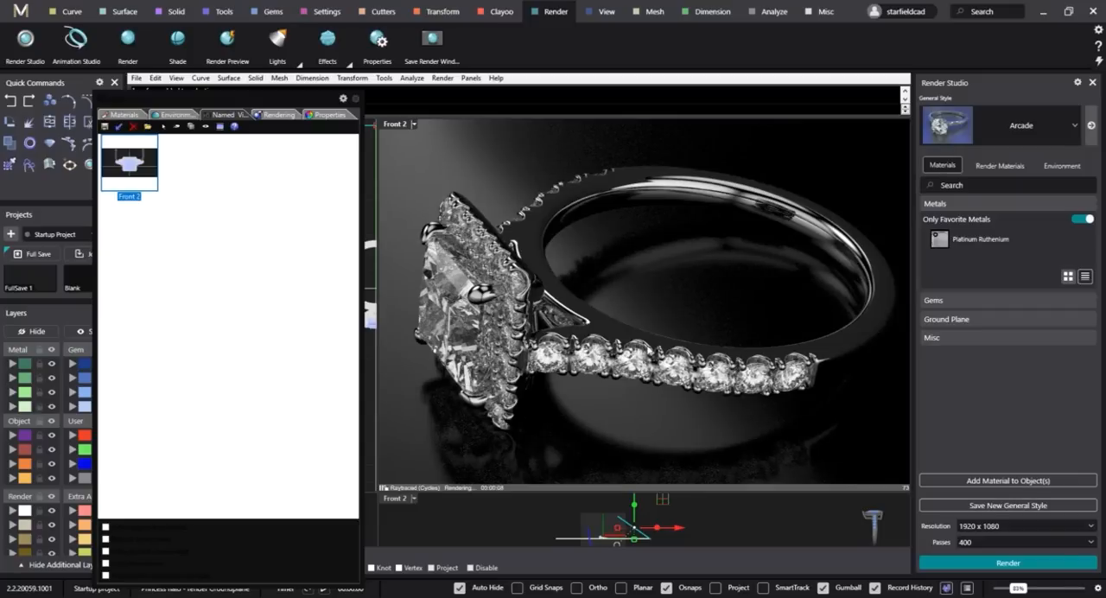
right_drag(769, 312, 611, 218)
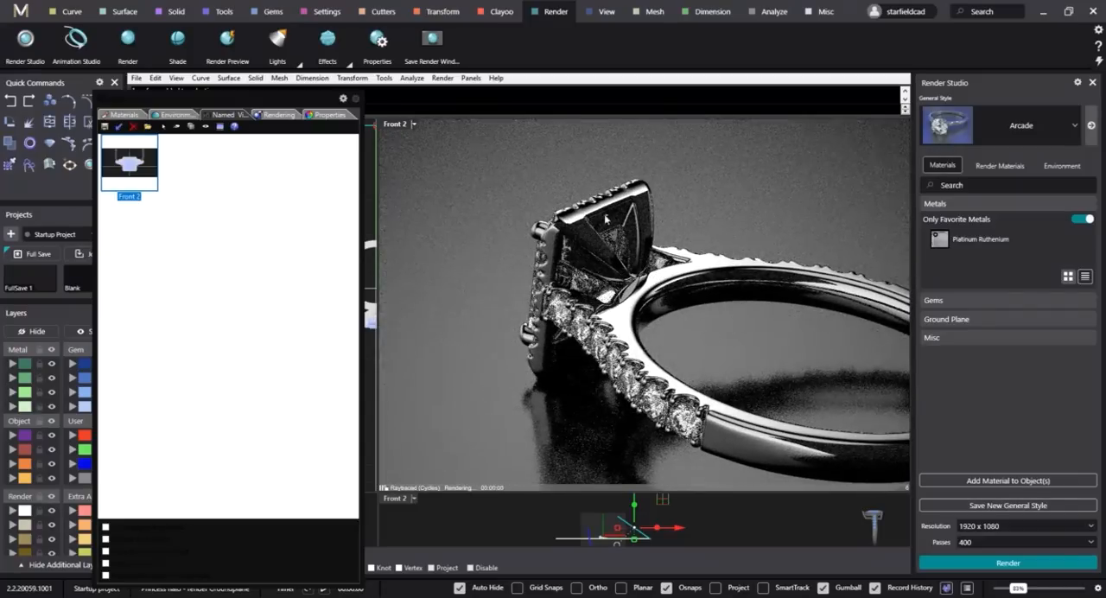
scroll(593, 205, up, 3)
scroll(593, 206, up, 2)
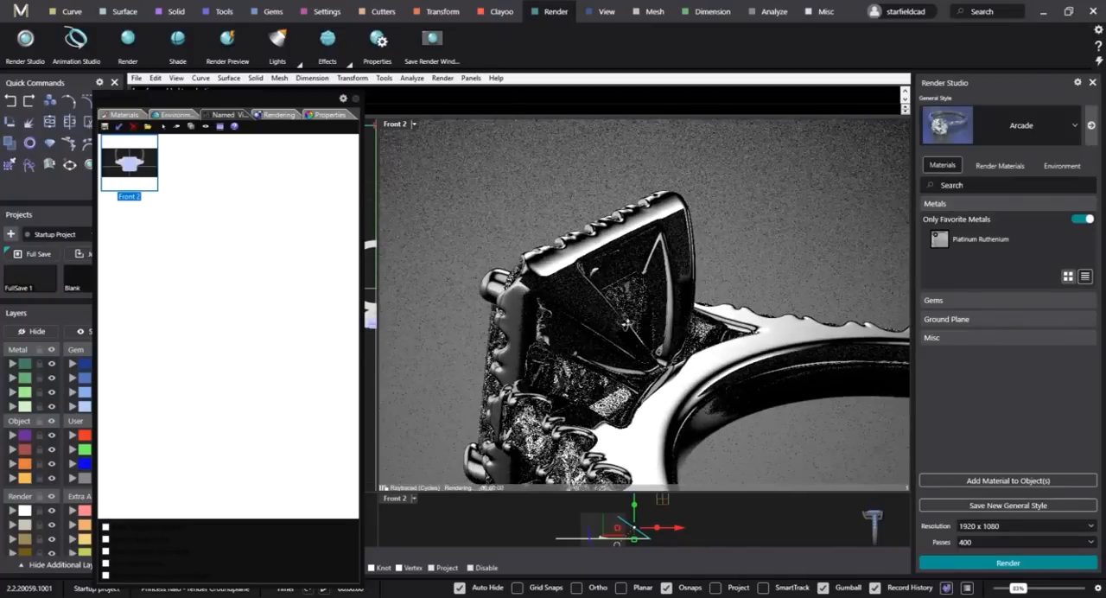
scroll(581, 326, up, 3)
scroll(481, 352, up, 2)
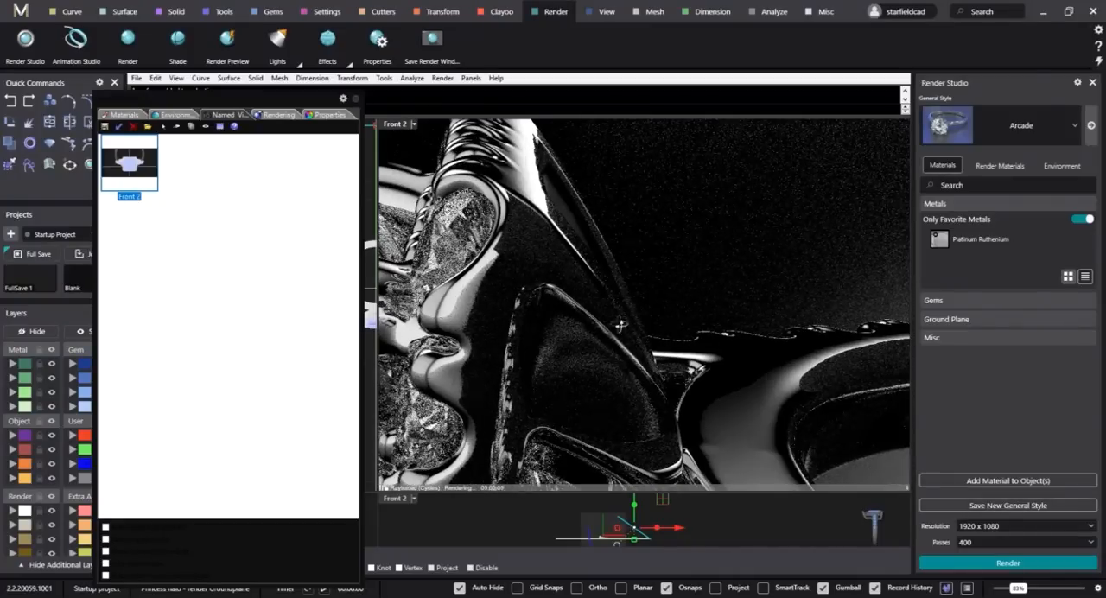
right_drag(481, 352, 677, 228)
shift+right_drag(652, 359, 627, 262)
scroll(678, 376, down, 1)
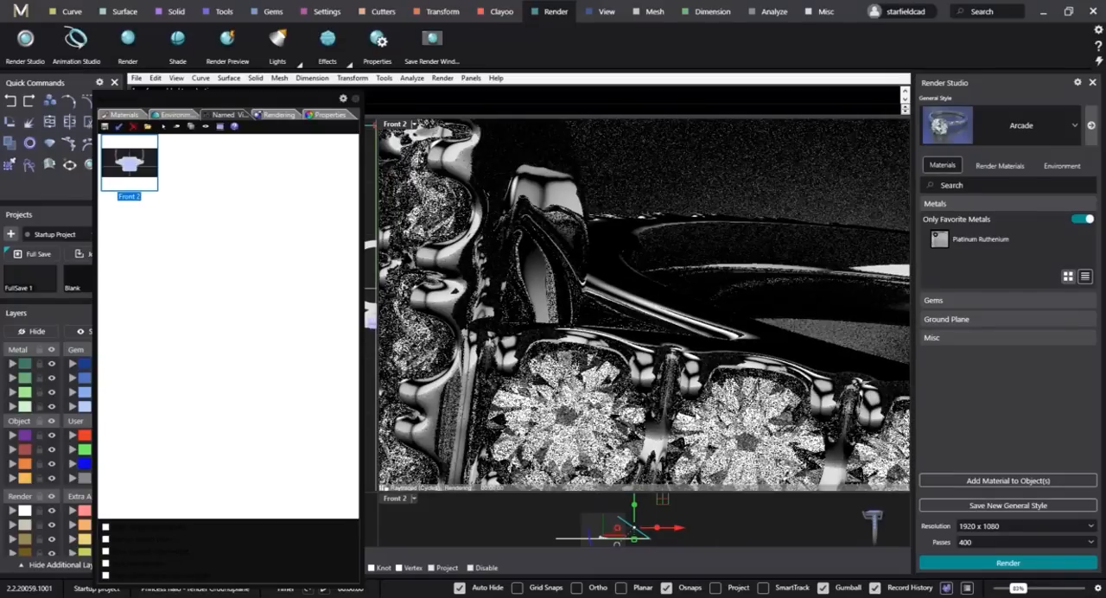
scroll(687, 384, down, 6)
scroll(685, 383, down, 4)
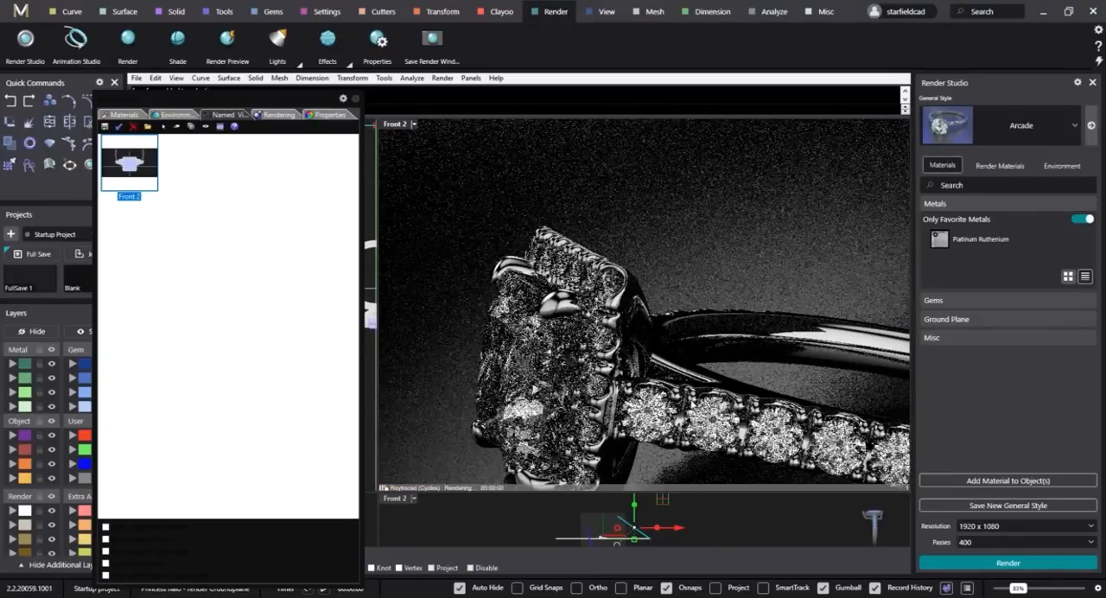
mouse_move(686, 383)
right_down()
mouse_move(728, 366)
mouse_move(704, 387)
right_up()
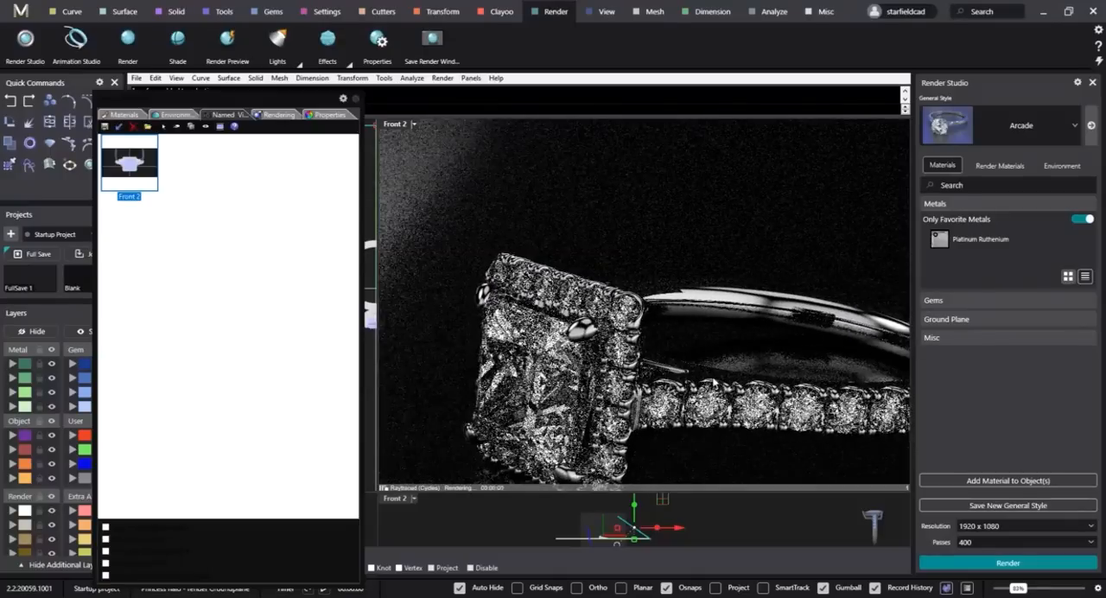
scroll(704, 387, down, 4)
shift+right_drag(679, 338, 731, 327)
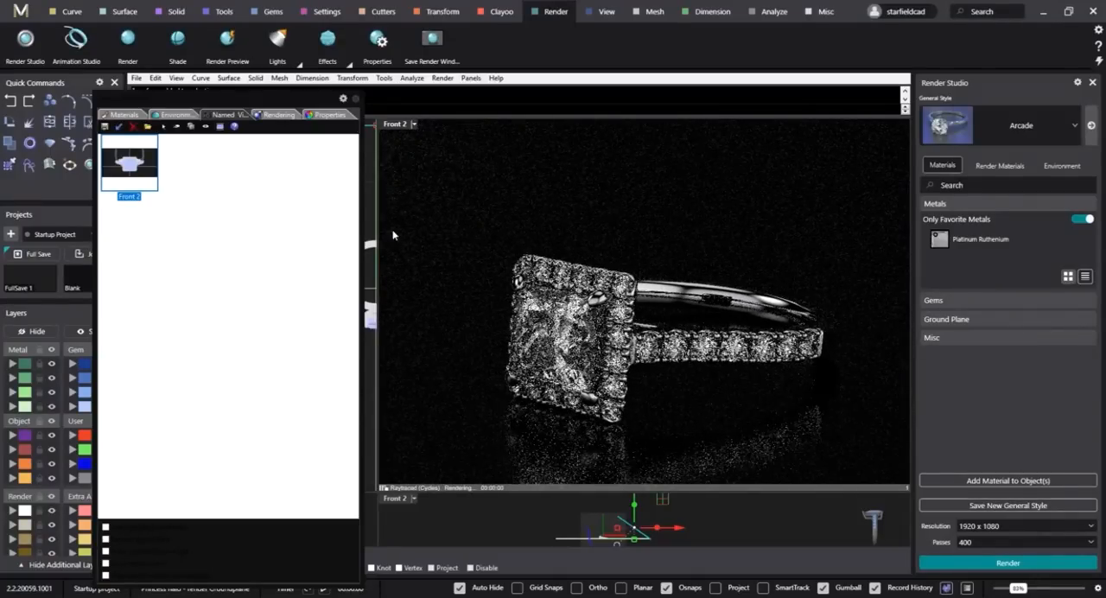
double_click(134, 164)
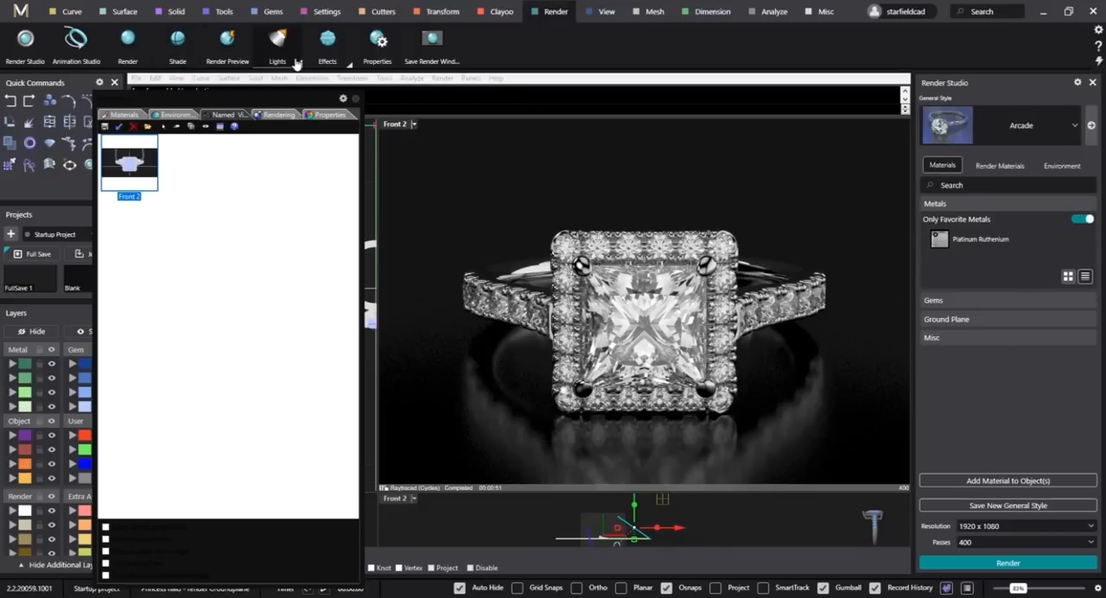
Deselect the tilted plane and show the properties of the raytraced Front 2 viewport.
click(347, 69)
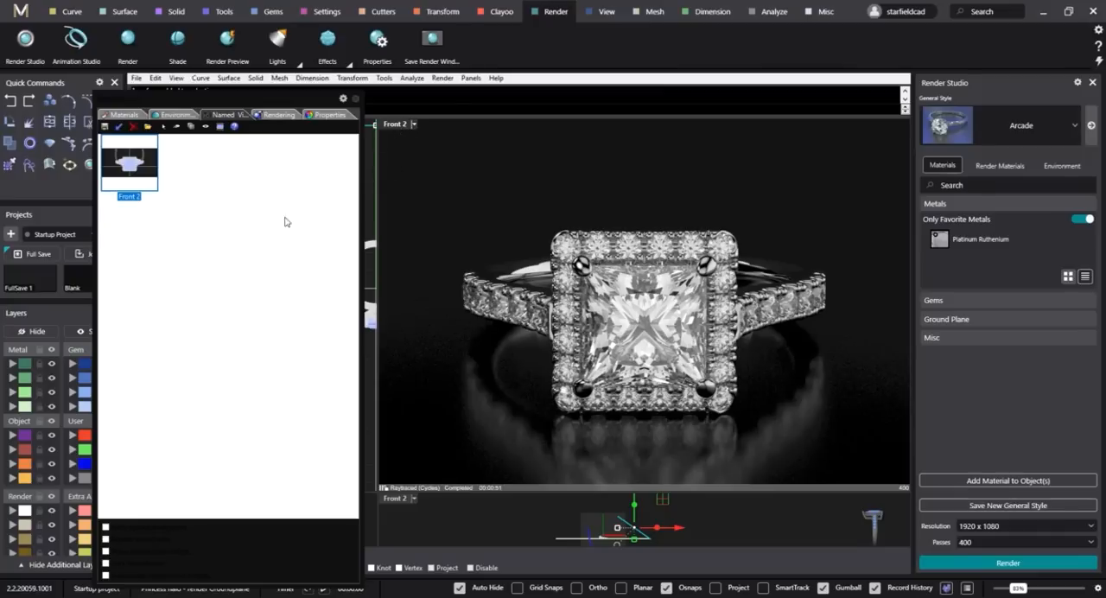
click(327, 115)
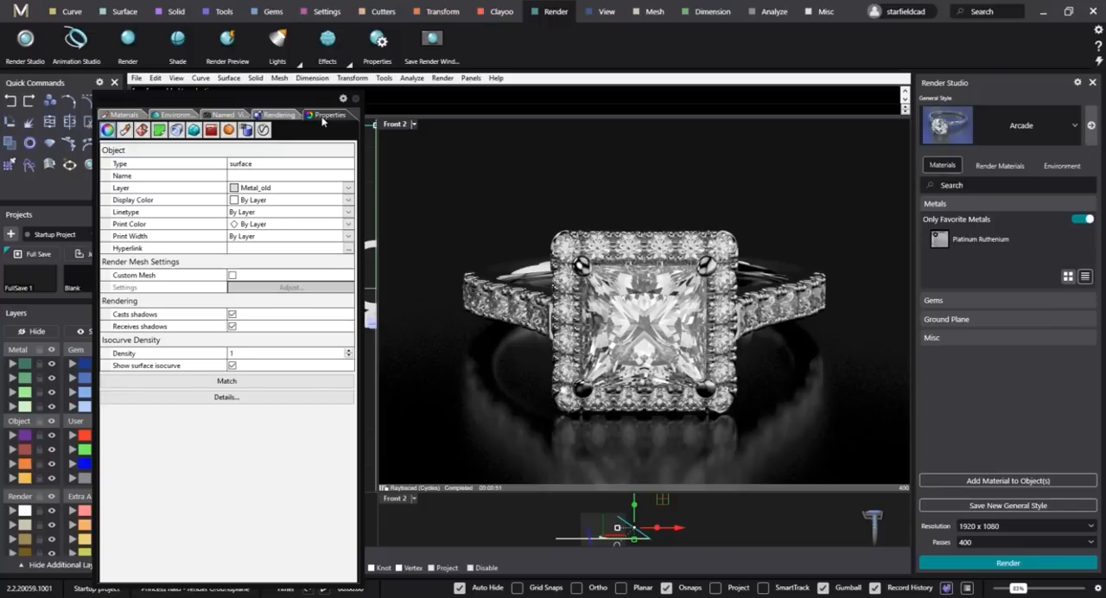
click(514, 217)
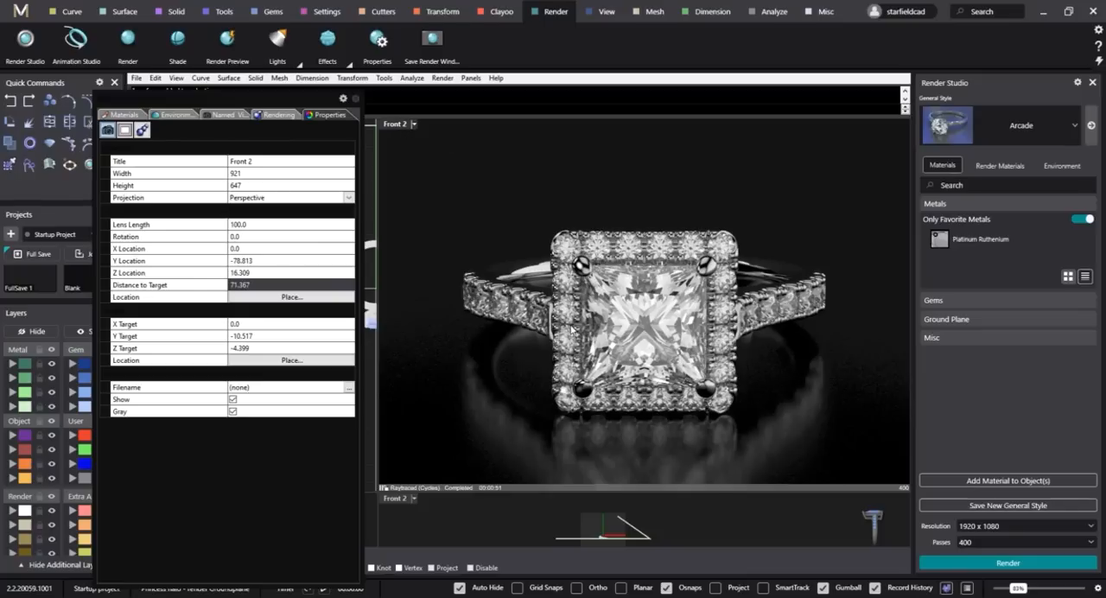
click(750, 508)
click(505, 174)
key(Escape)
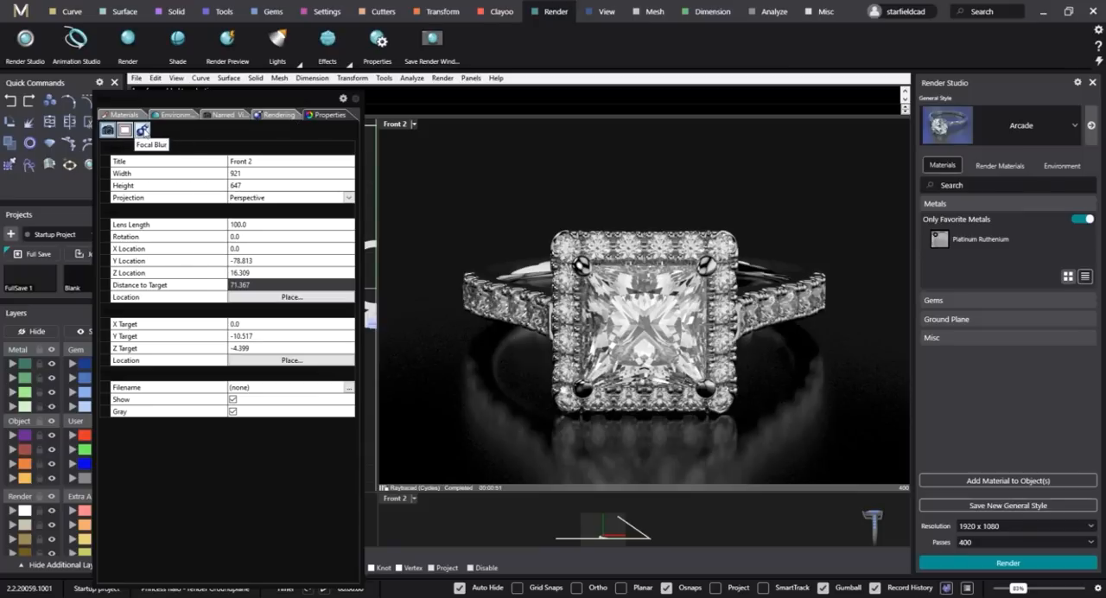
Enable manual focus blur for the Front 2 viewport and try to pick the focal point on the princess stone.
click(142, 130)
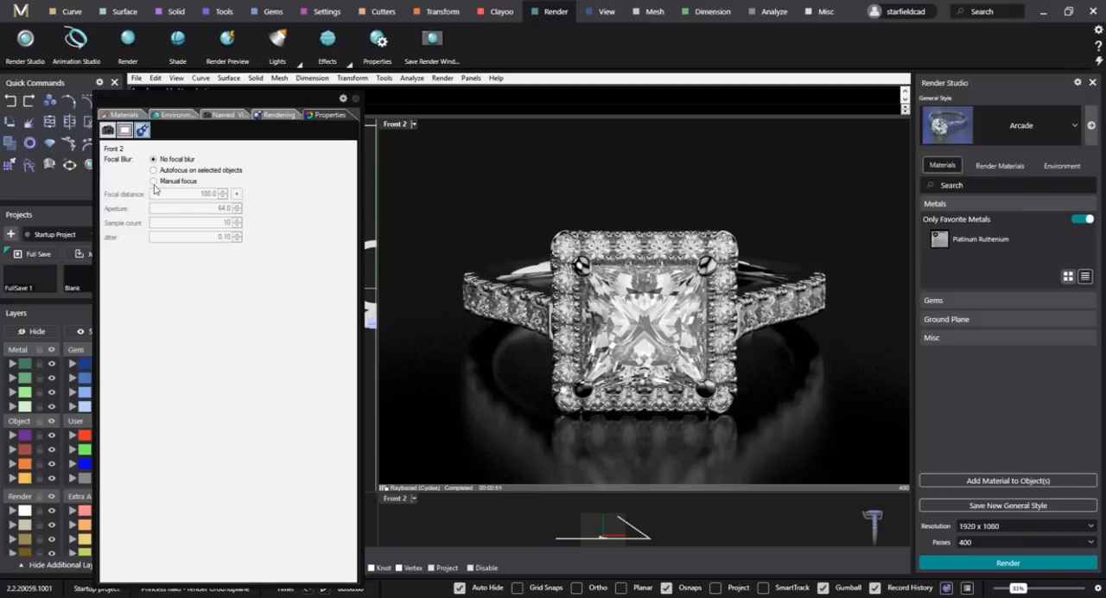
click(154, 181)
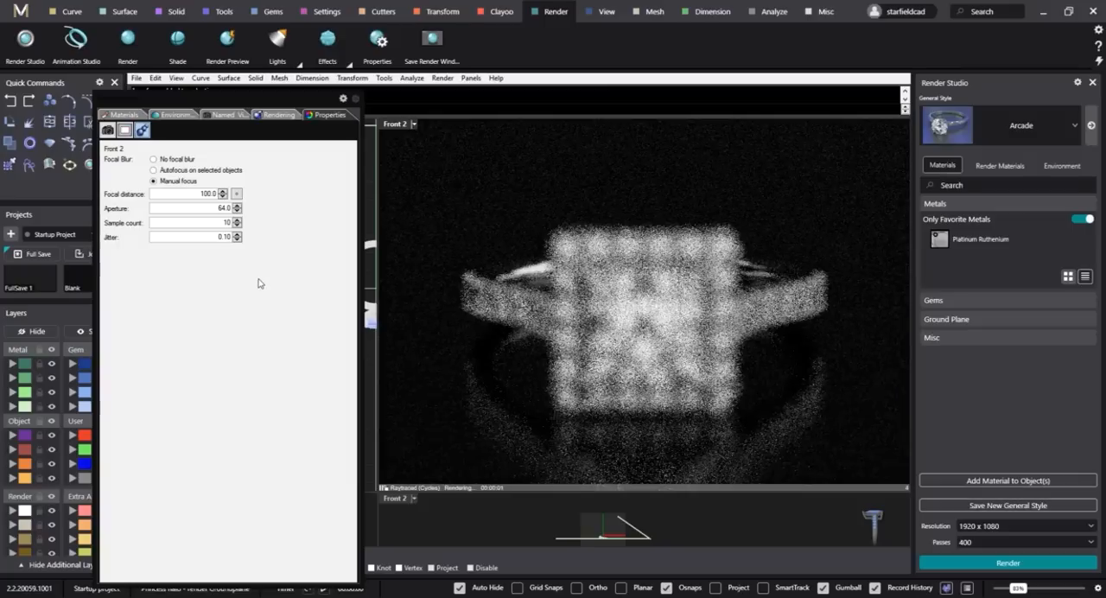
click(240, 195)
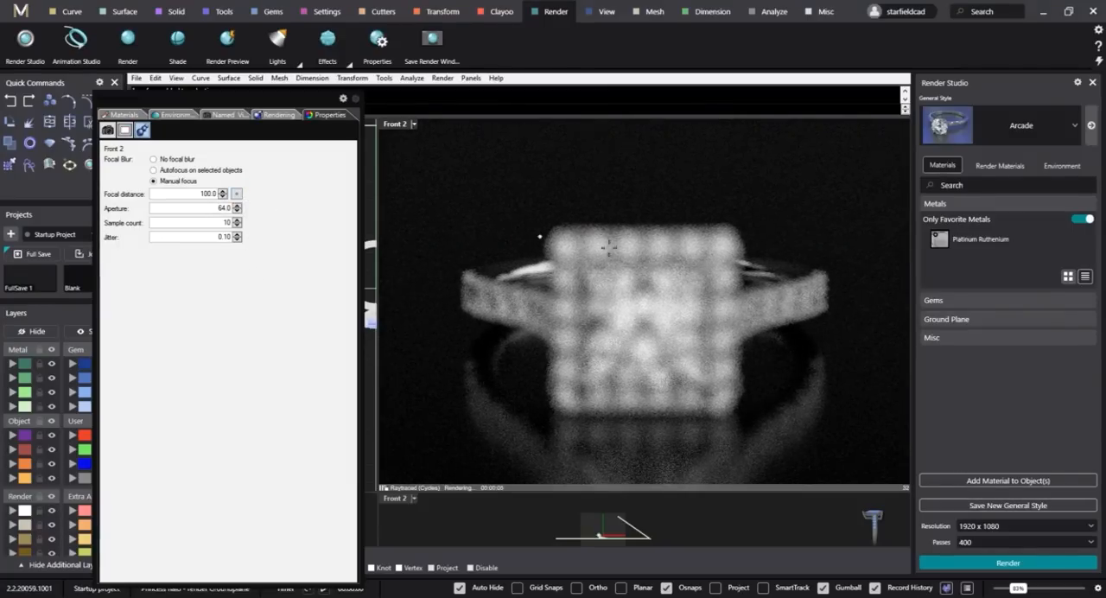
click(646, 279)
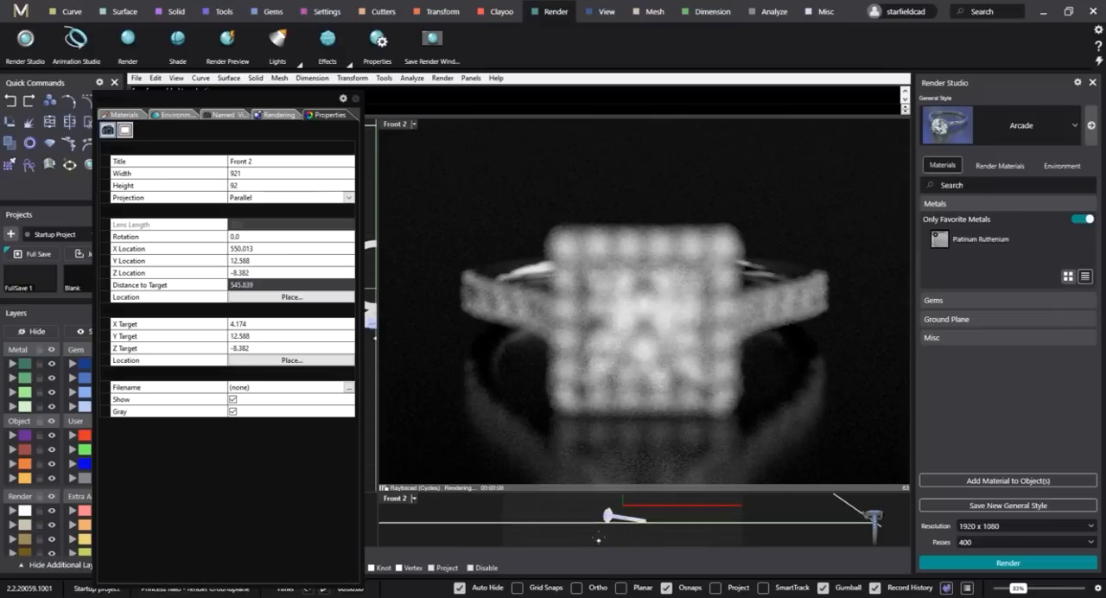
Isolate the Diamond_Princess center stone and clear the selection to return to the Front 2 viewport properties.
scroll(605, 514, up, 5)
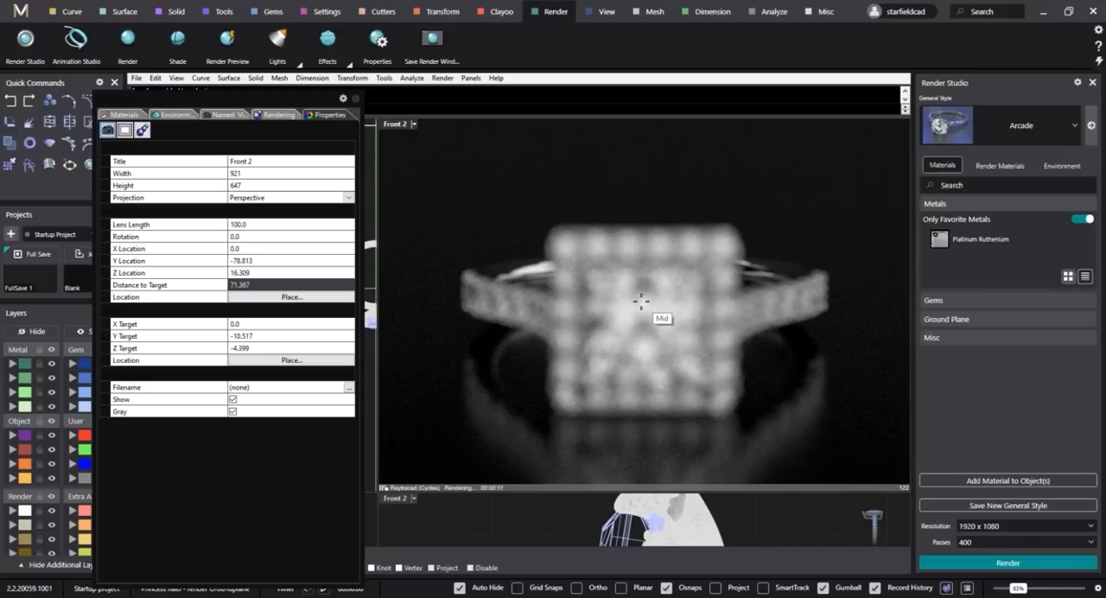
click(610, 527)
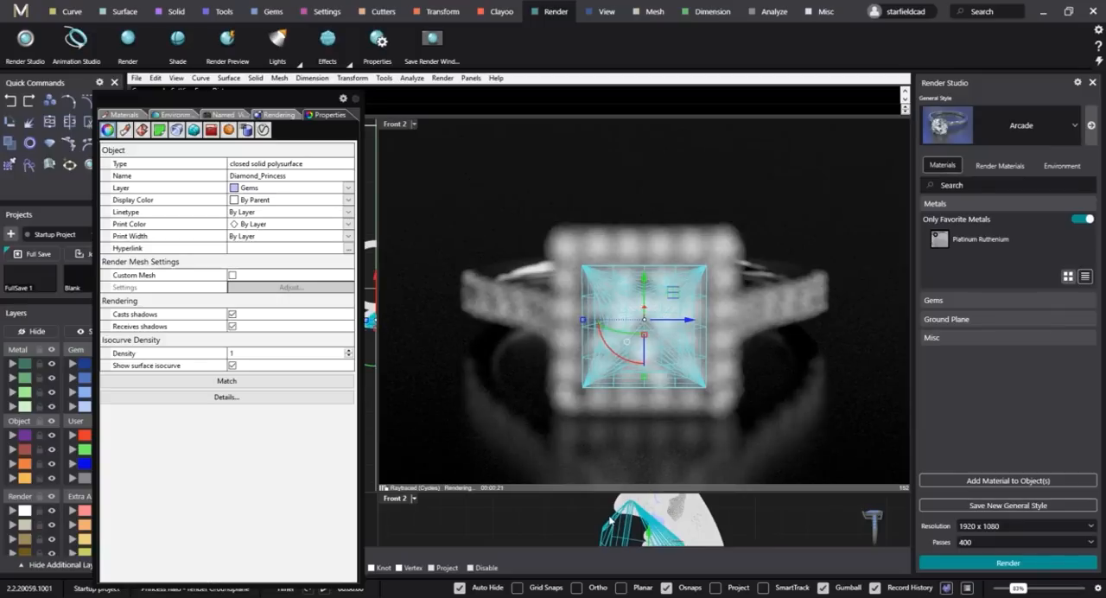
key(ctrl+i)
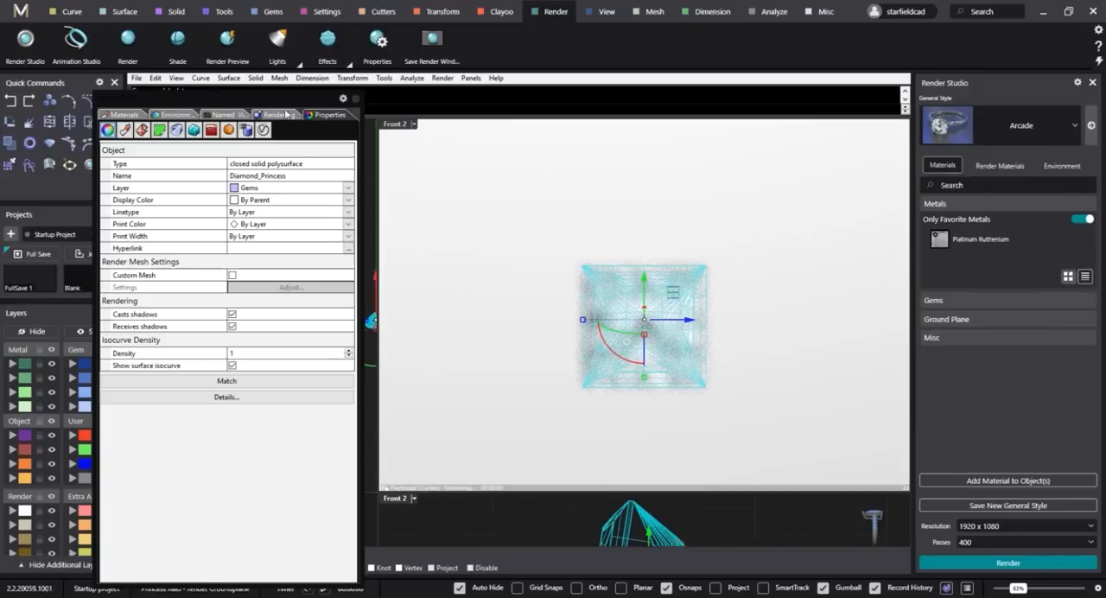
click(521, 210)
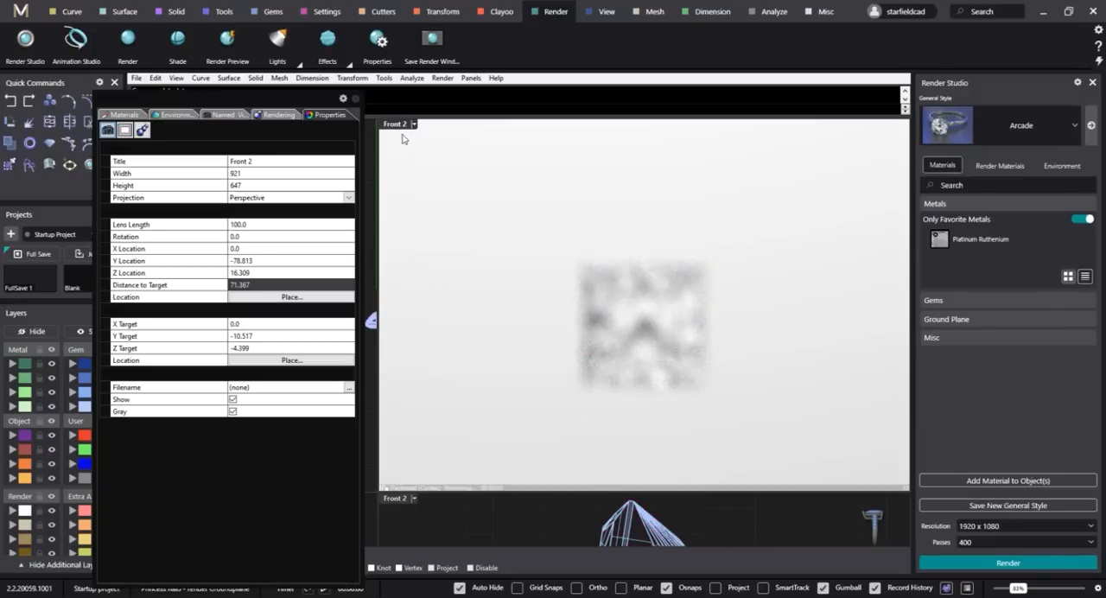
Set the Front 2 manual focal distance to about 71.2 by picking a point on the princess stone.
click(142, 129)
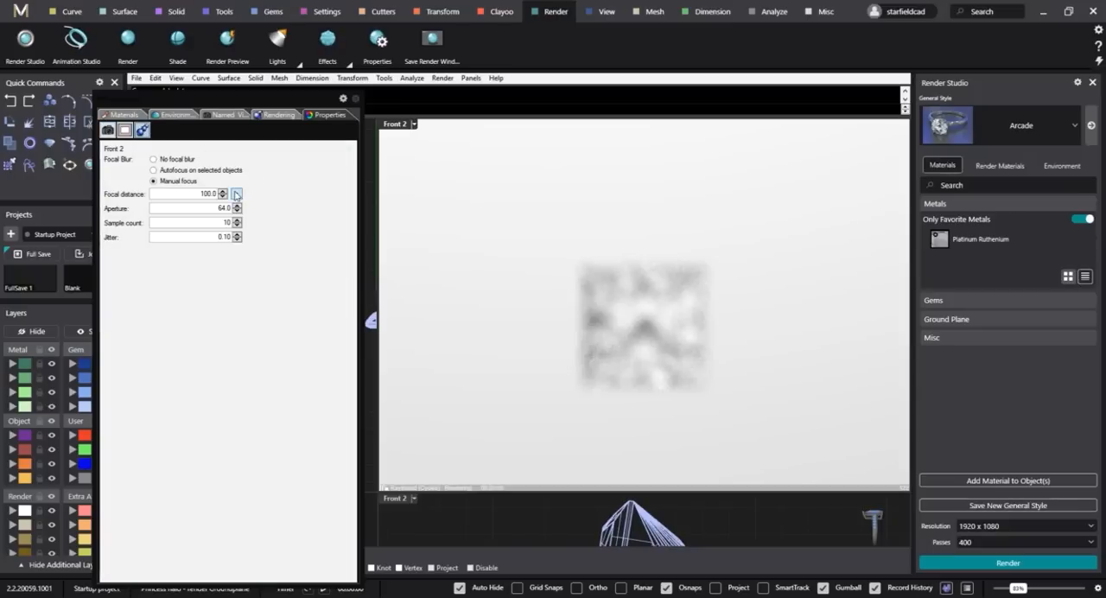
click(667, 531)
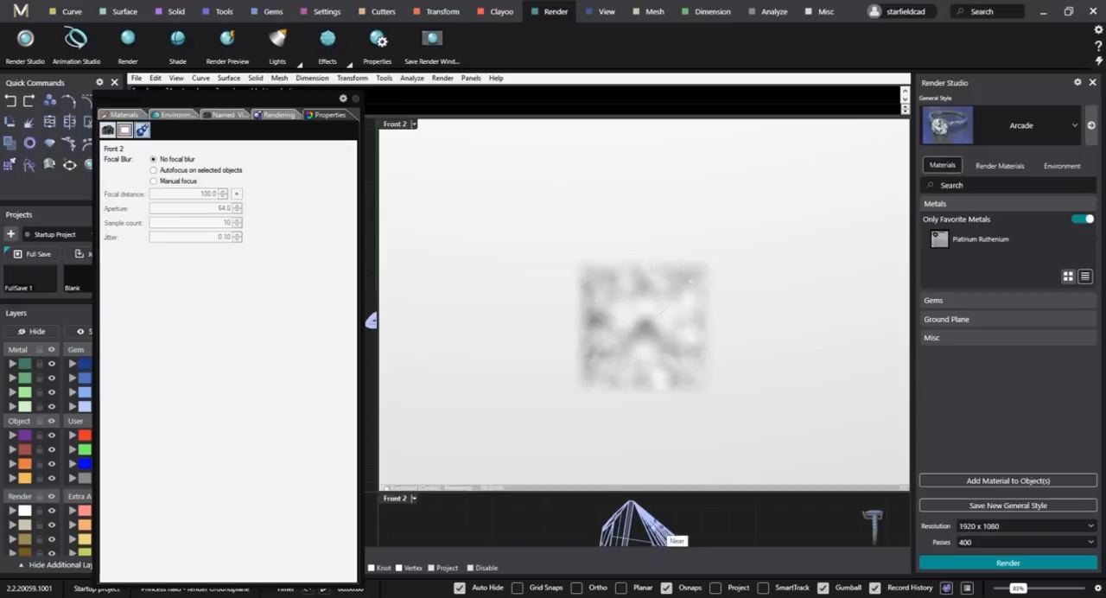
click(639, 303)
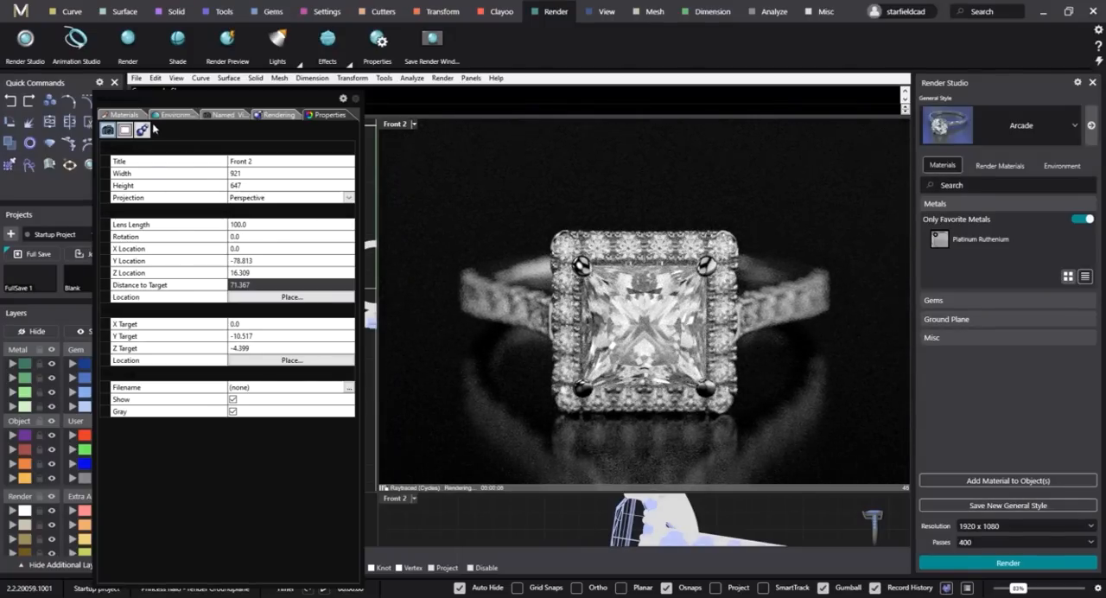
click(143, 130)
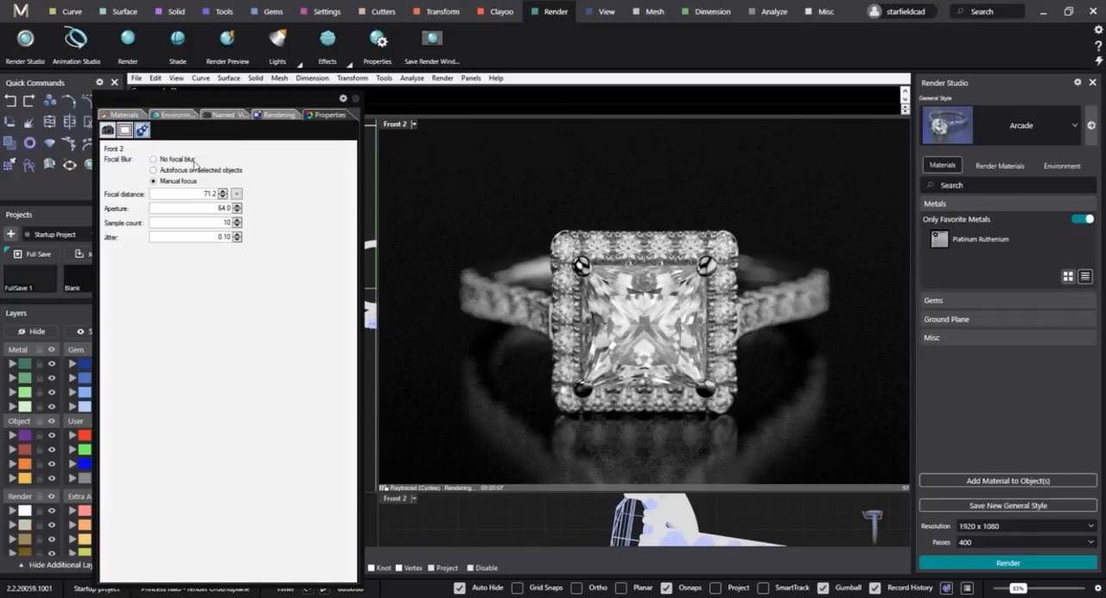
Try a focal blur aperture of 2.8 in the raytraced Front 2 view.
double_click(215, 208)
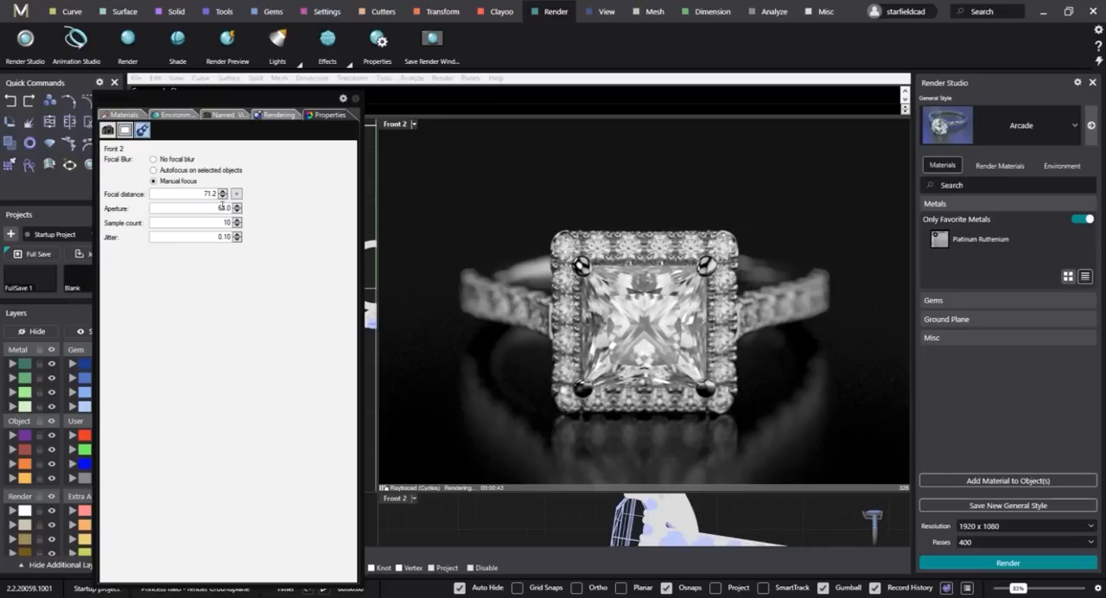
click(218, 208)
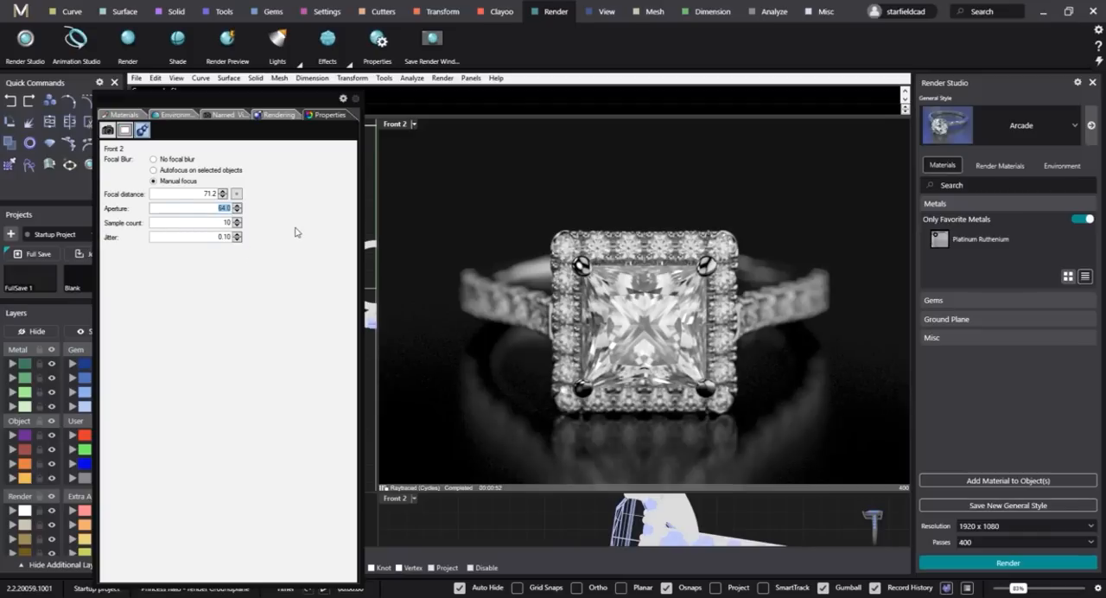
text(2.8)
key(Return)
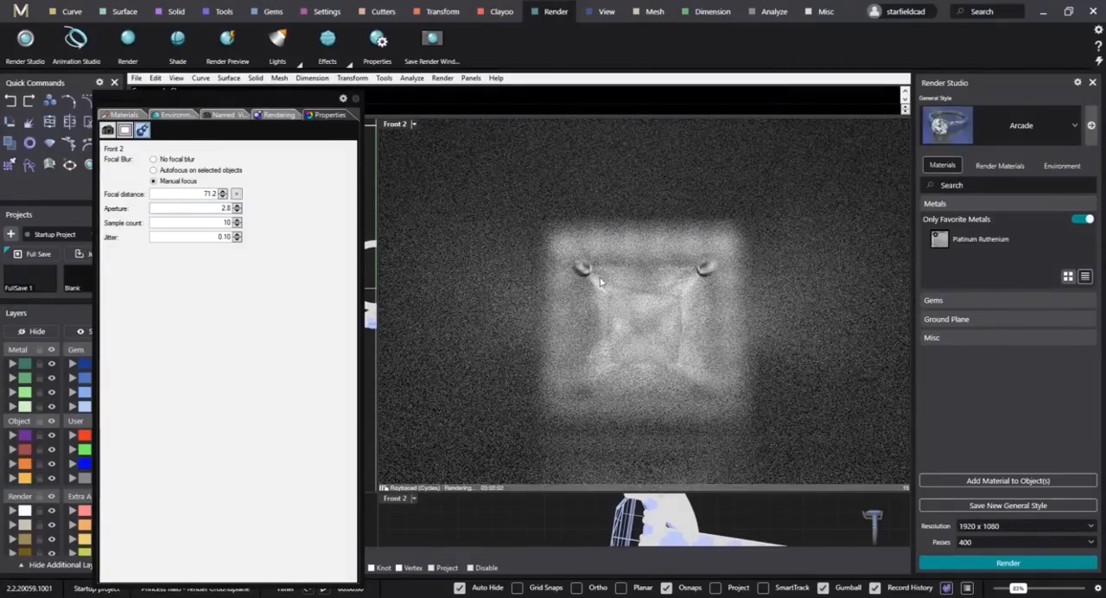
Raise the focal blur aperture to 100, 150 and finally 200 to soften the shank less.
double_click(216, 209)
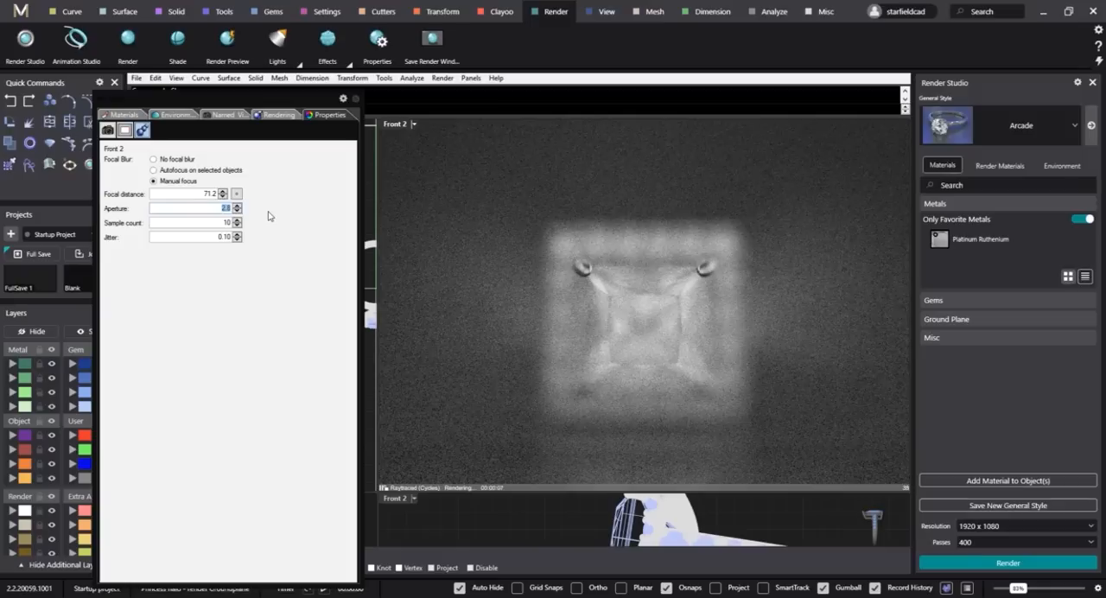
text(100)
key(Return)
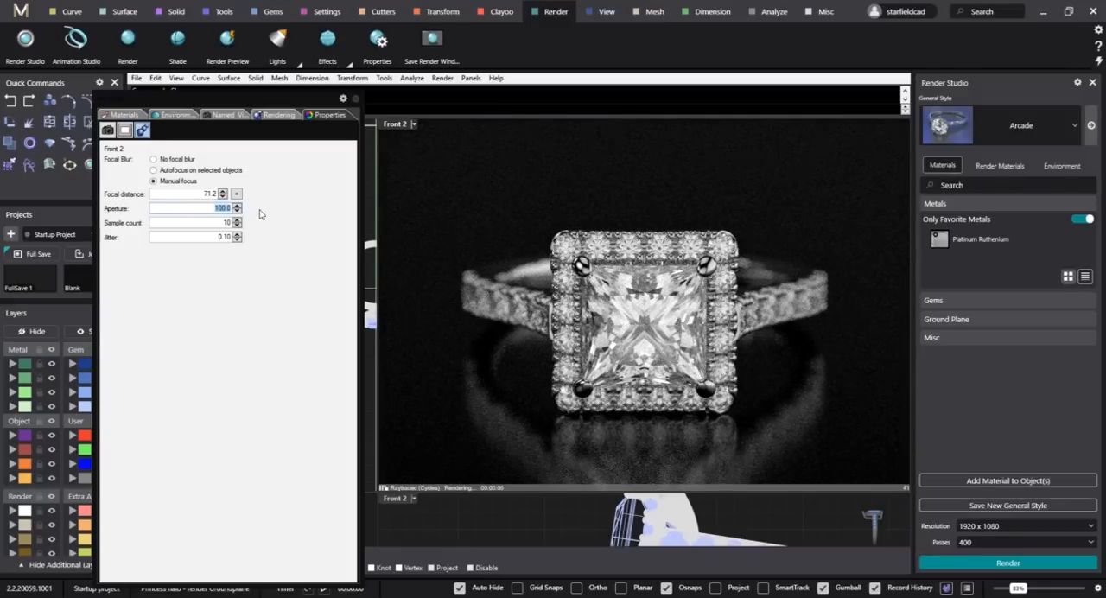
text(150)
key(Return)
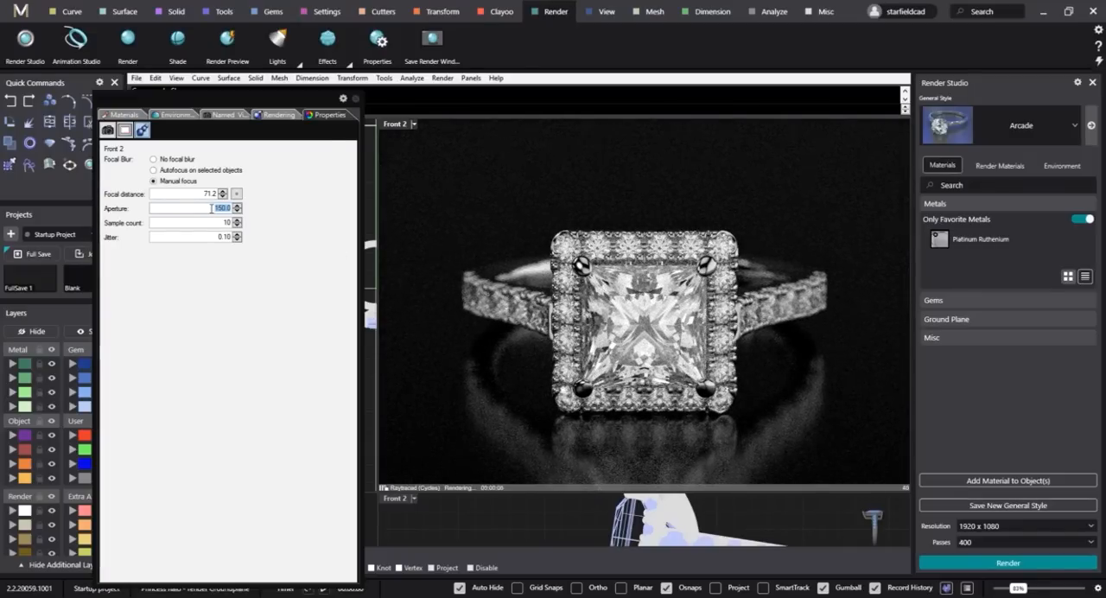
text(200)
key(Return)
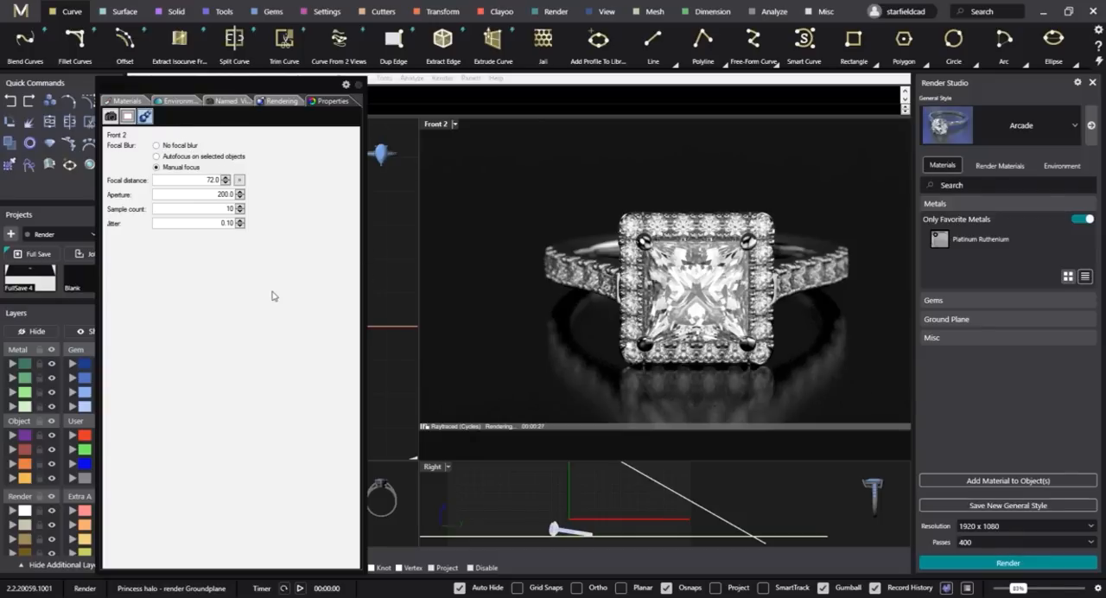
Render the current viewport at 1920 x 1080 in final quality and inspect the ring in the maximized render window.
click(279, 101)
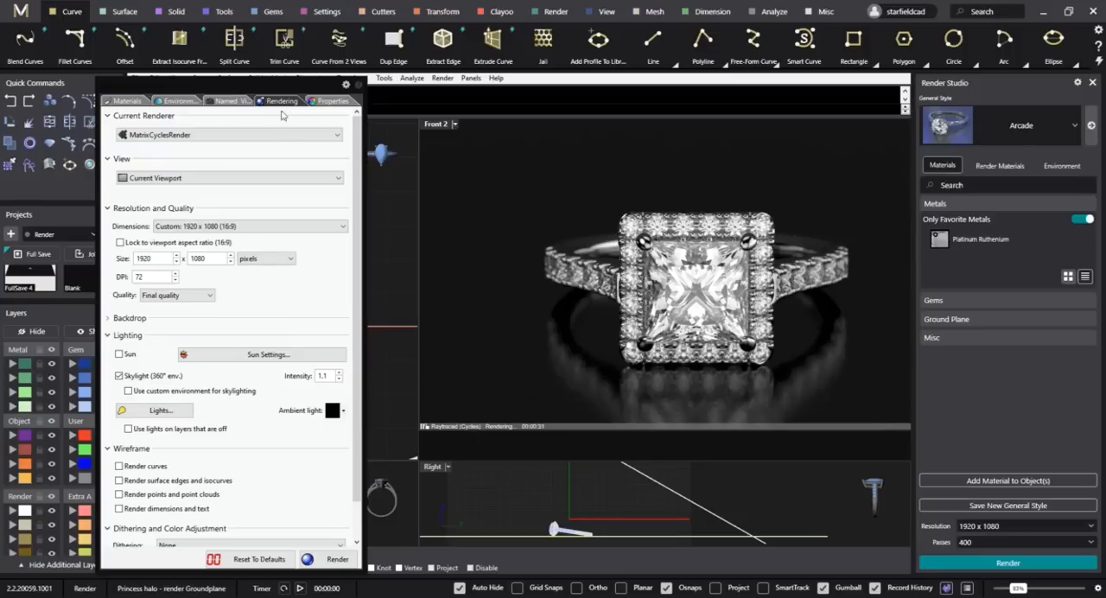
scroll(351, 271, down, 2)
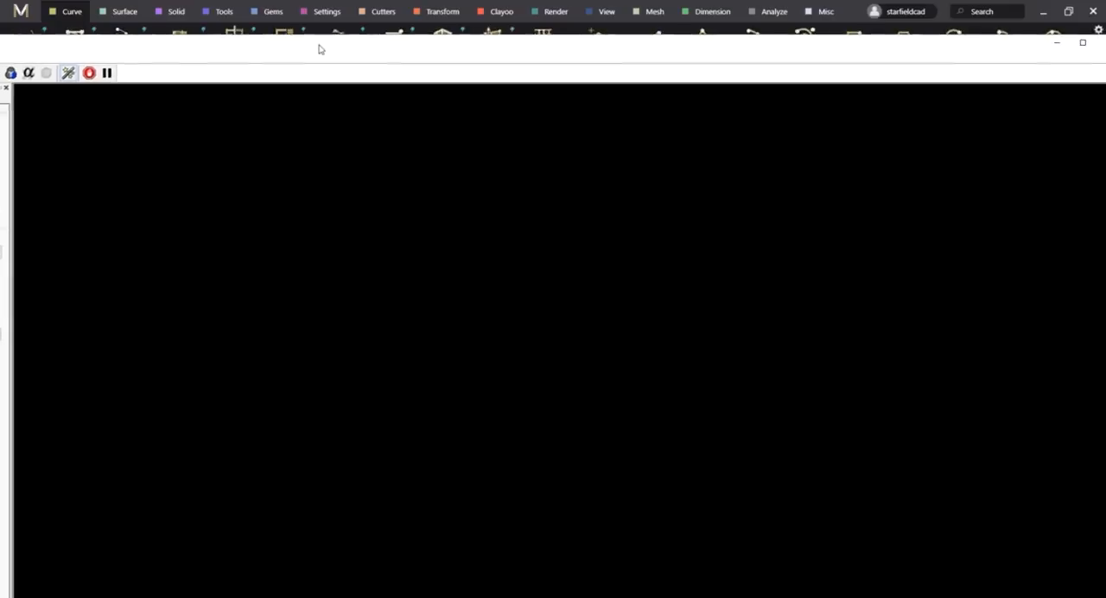
drag(319, 49, 294, 9)
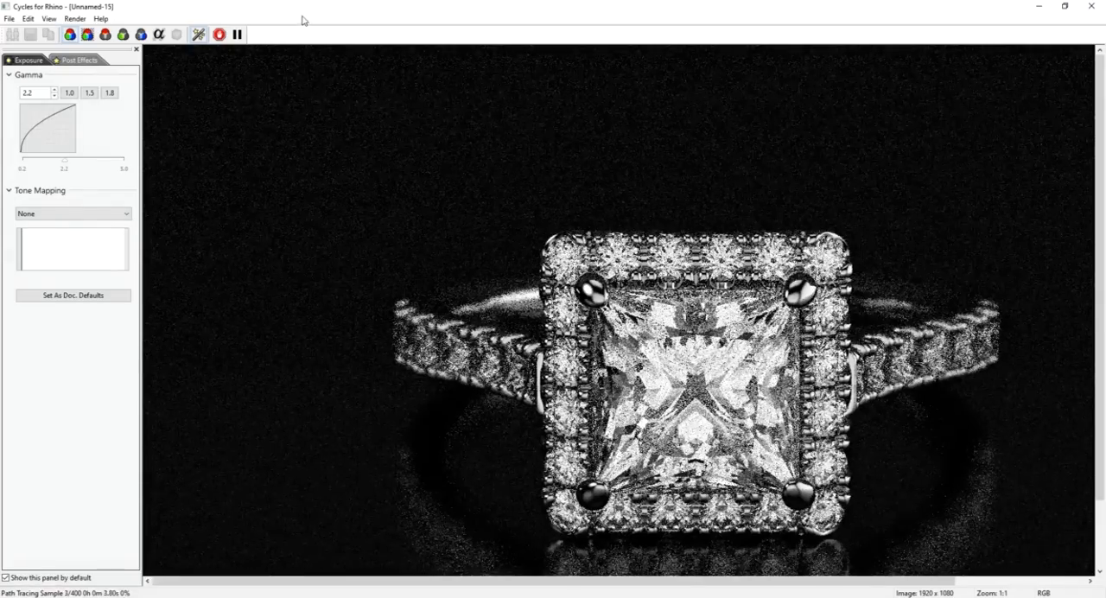
double_click(282, 9)
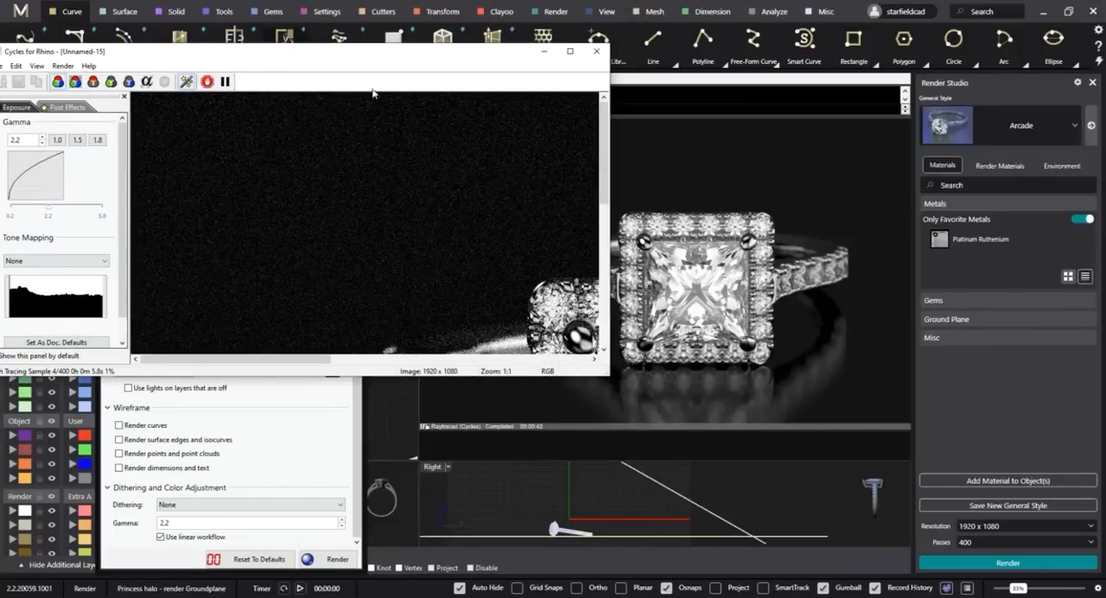
double_click(567, 50)
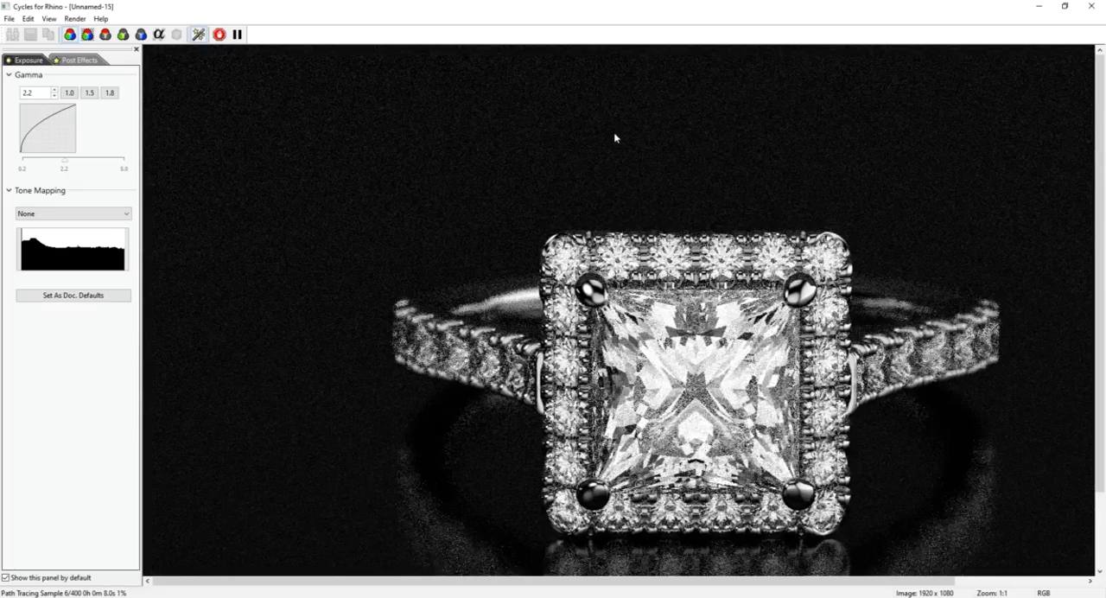
scroll(616, 135, down, 2)
scroll(837, 314, up, 1)
scroll(632, 353, up, 1)
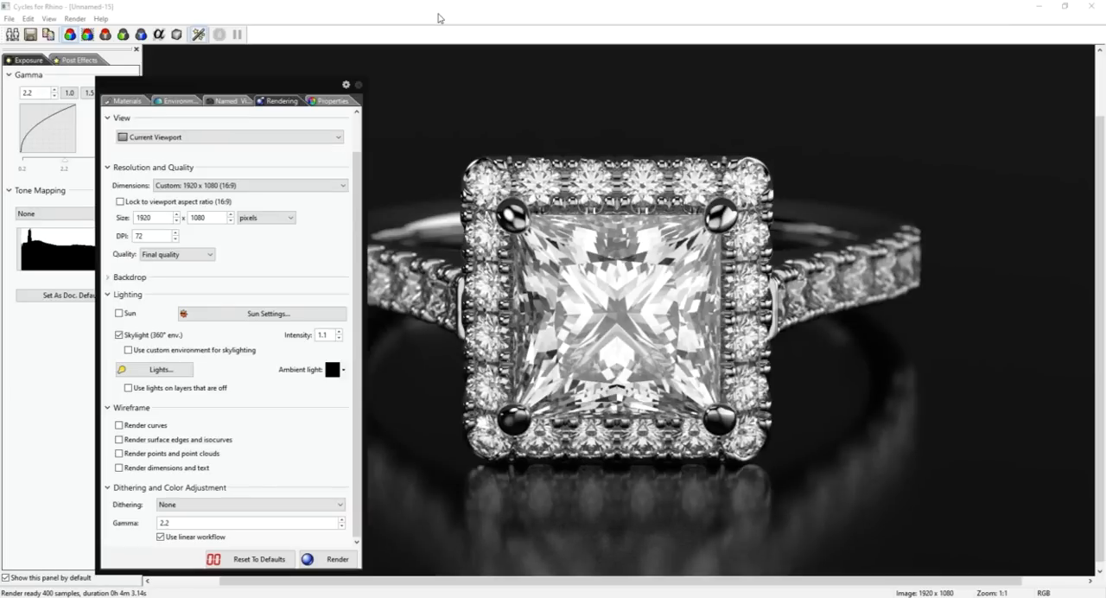
click(441, 18)
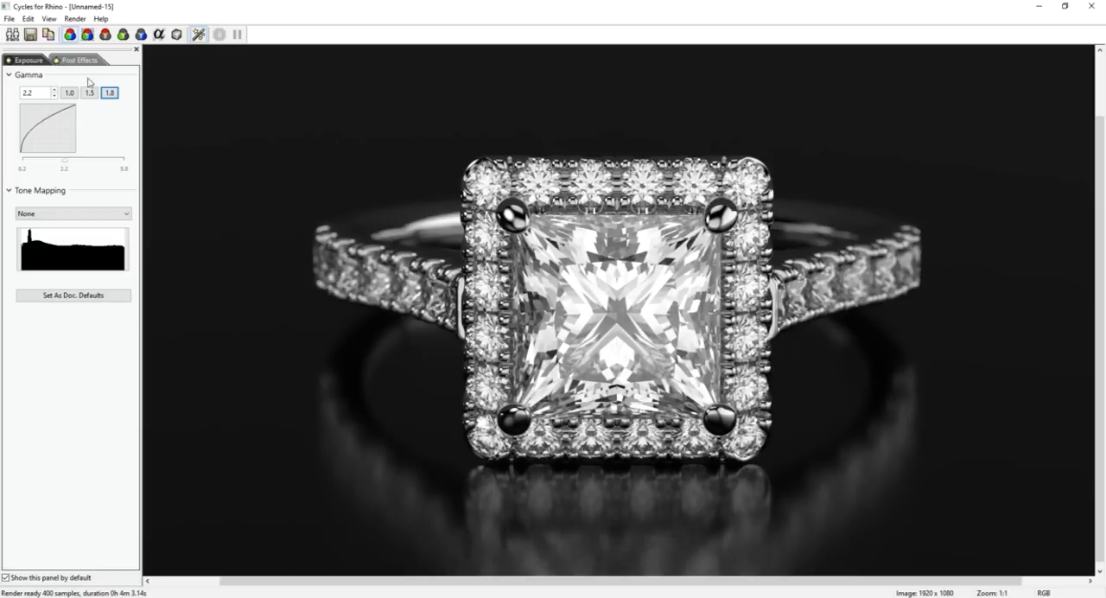
Save the finished render as a JPEG named "Princess Halo -1 400 4.3" in the MatrixGold comparison renders folder.
key(ctrl+s)
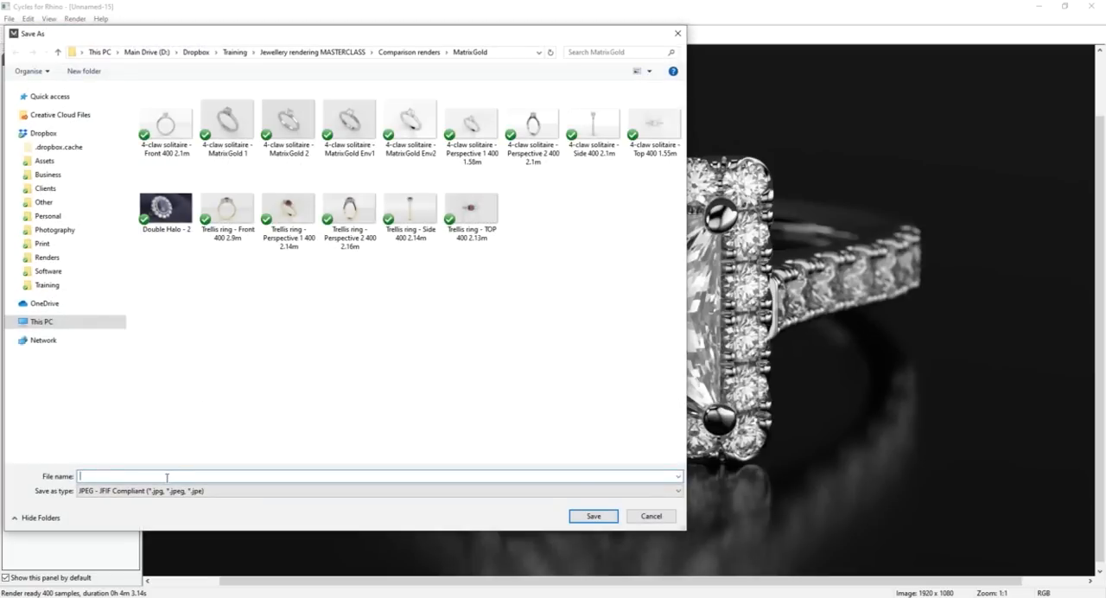
text(Princess Halo -1 400 4.3)
click(594, 516)
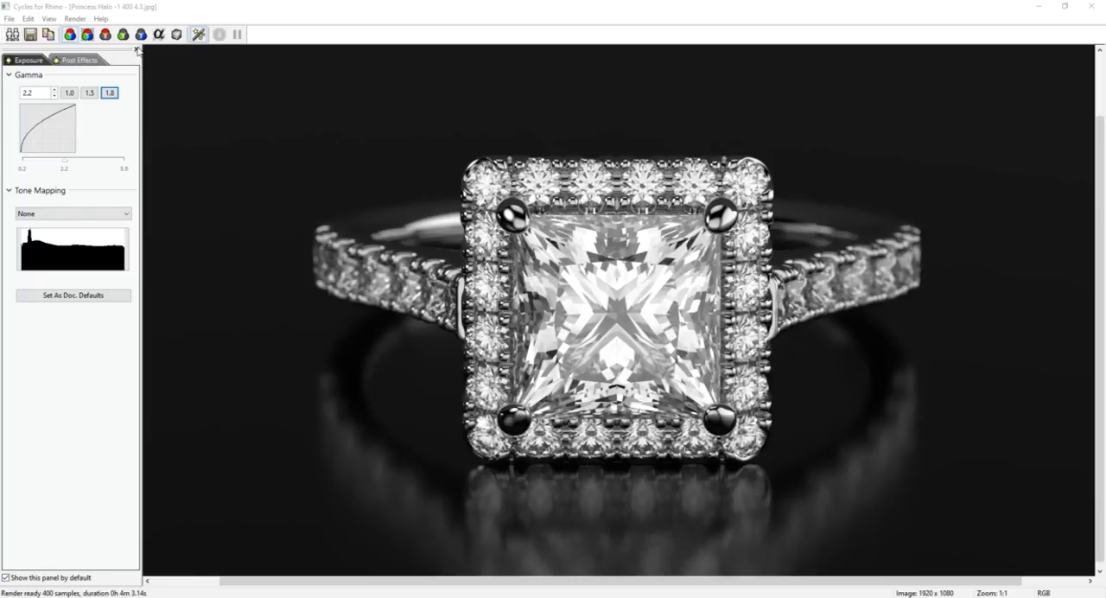
Hide and reopen the render adjustments panel, leaving only its Gamma section expanded.
click(137, 50)
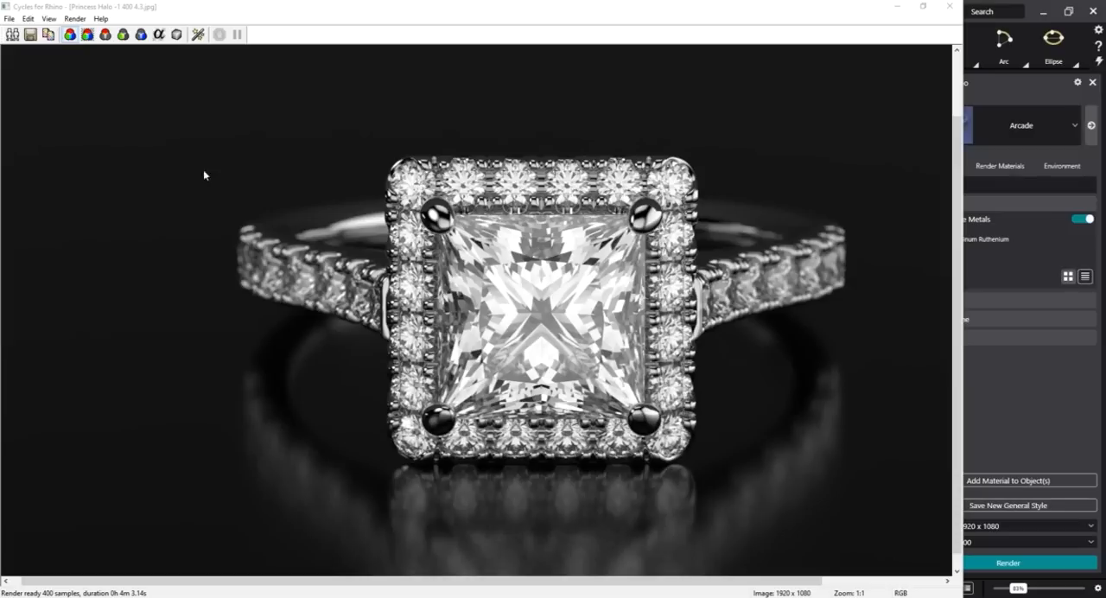
click(198, 33)
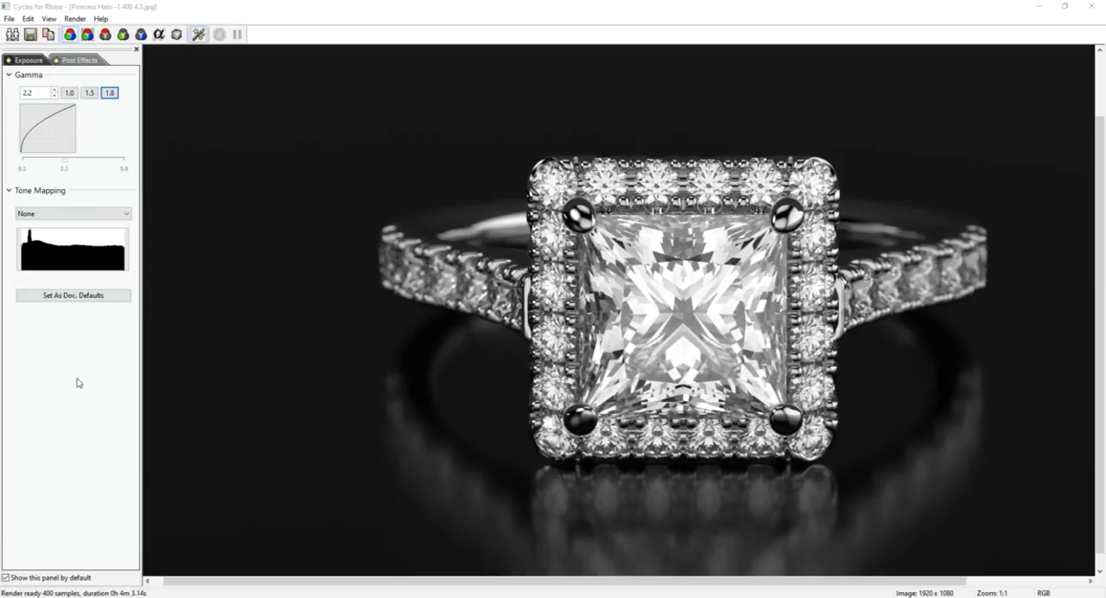
click(9, 75)
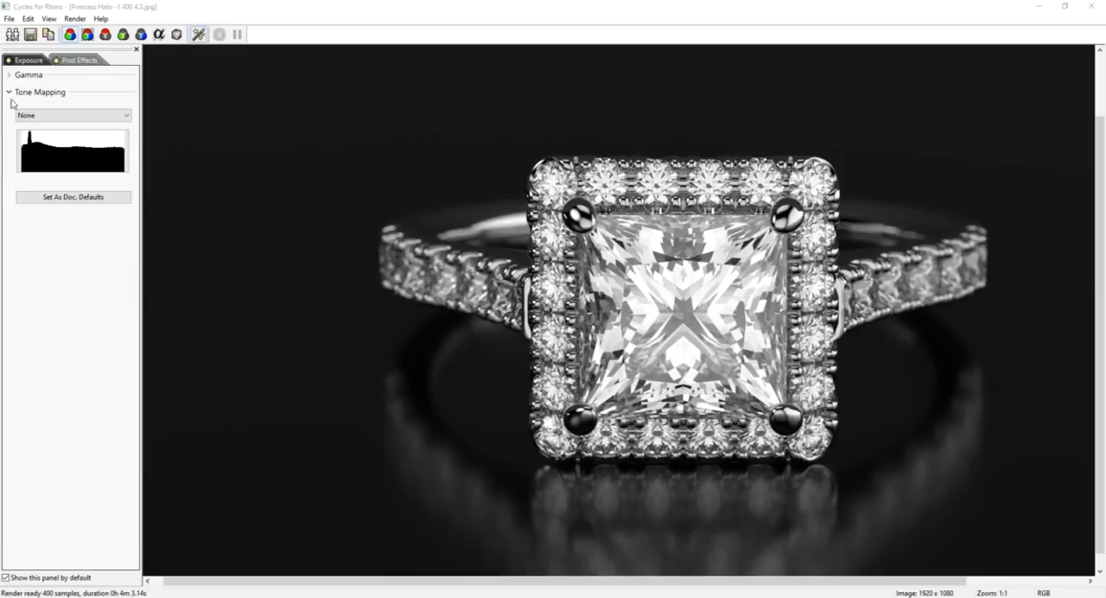
click(9, 92)
click(9, 75)
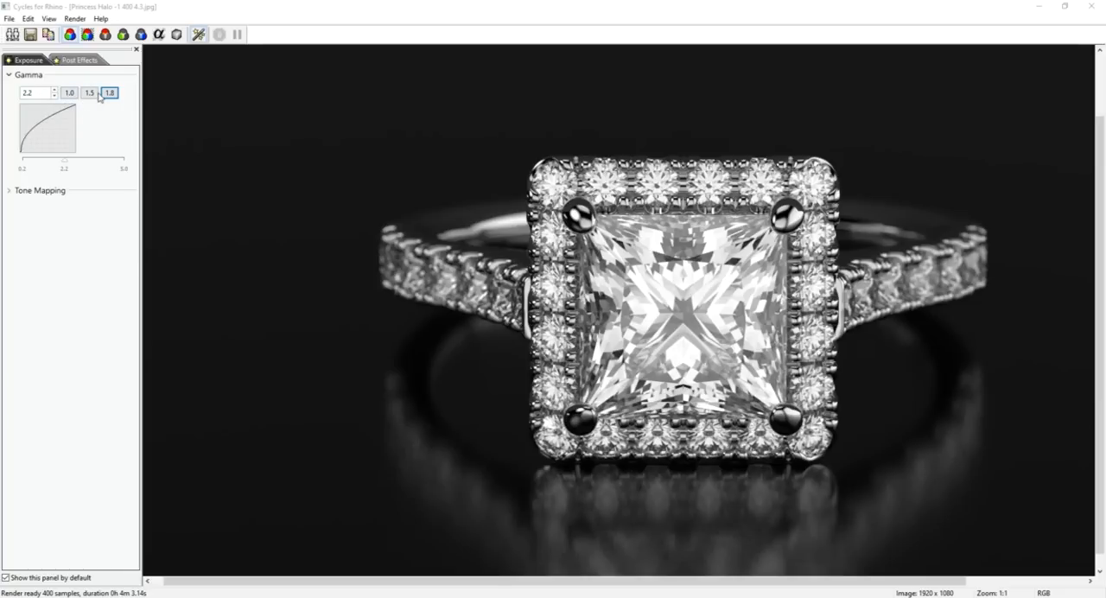
Try the preset gamma values 1.0, 1.5 and 1.8 on the render, finishing on 1.0.
click(70, 92)
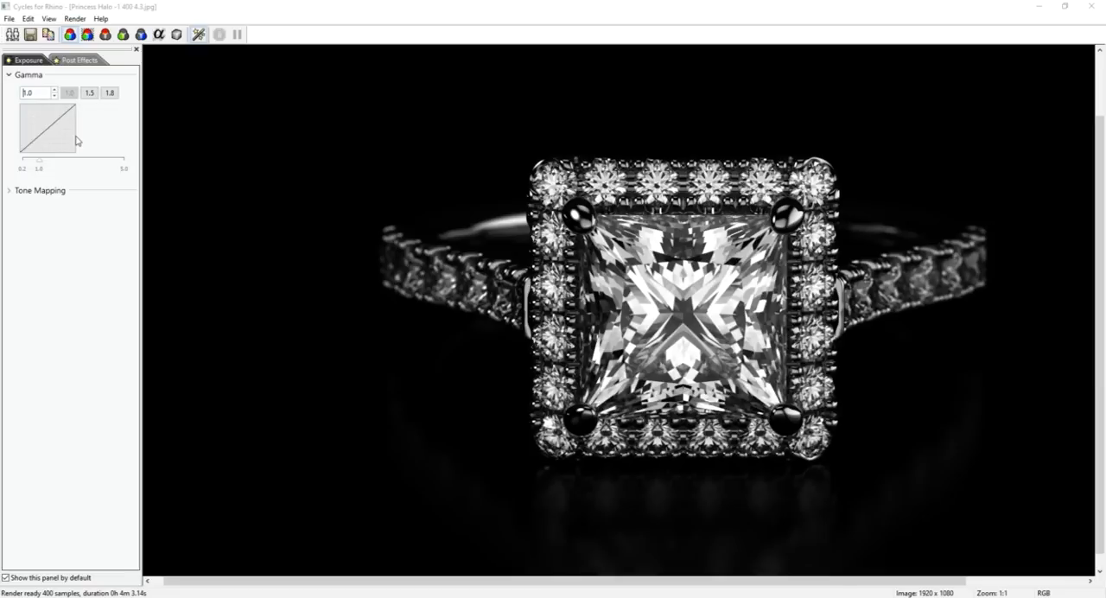
click(92, 94)
click(103, 95)
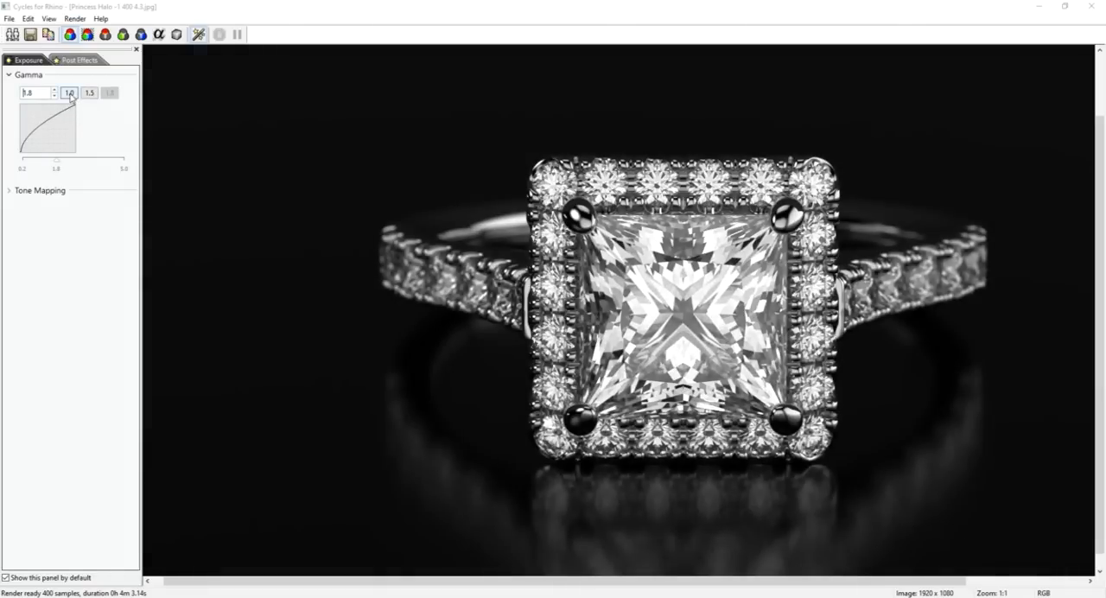
click(71, 93)
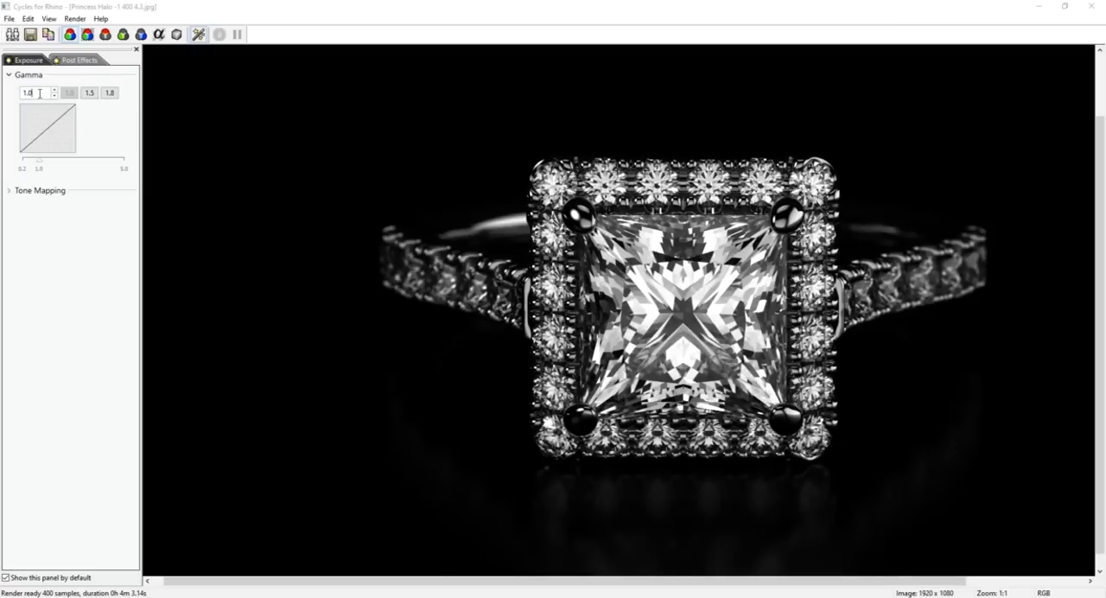
Try a gamma of 5.0 on the render and restore it to 2.2.
drag(40, 94, 20, 99)
text(5)
key(Tab)
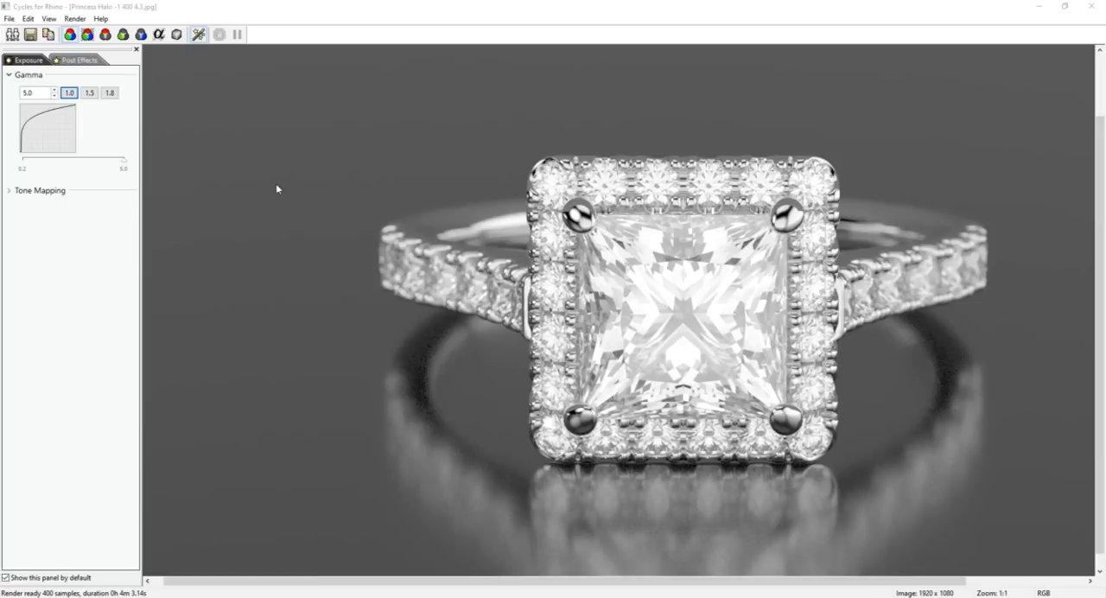
double_click(42, 94)
text(2.2)
key(Tab)
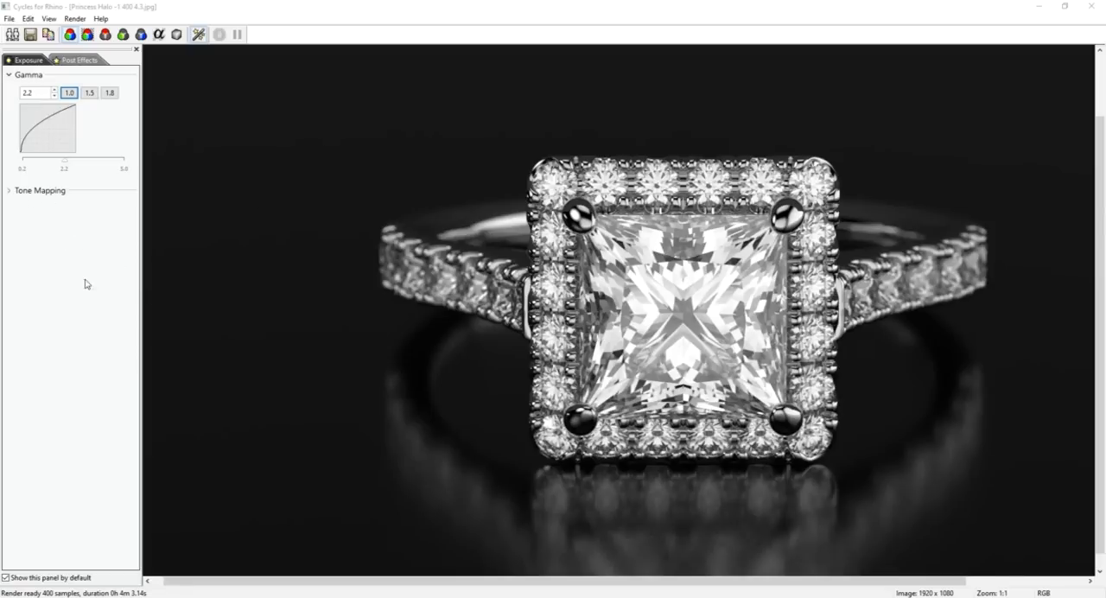
Switch tone mapping to Black / White point with a black point of about 0.041 and a white point of about 0.918.
click(9, 193)
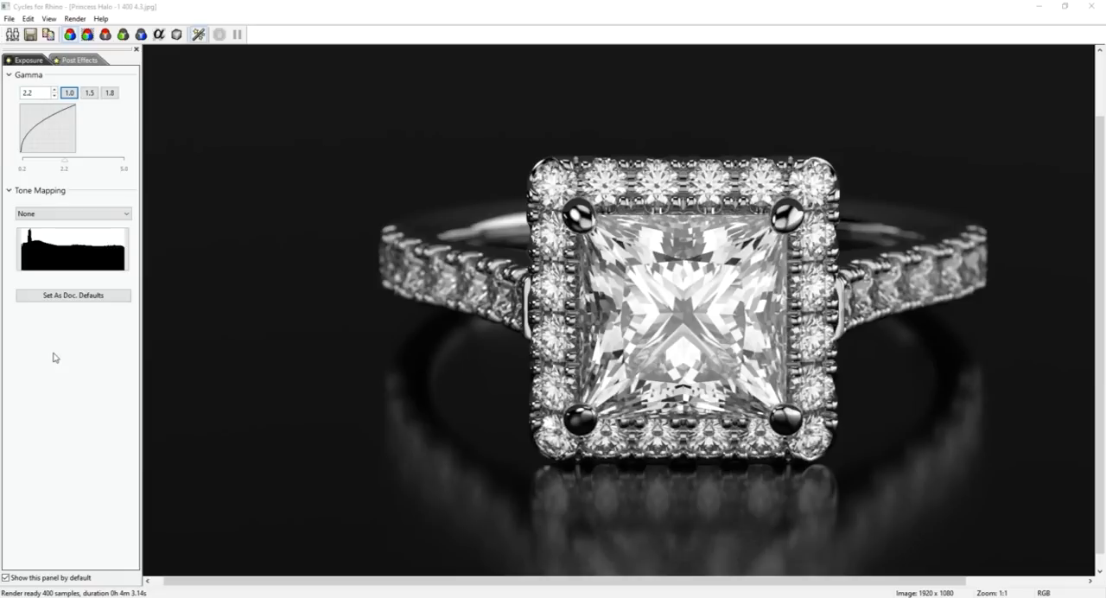
click(82, 212)
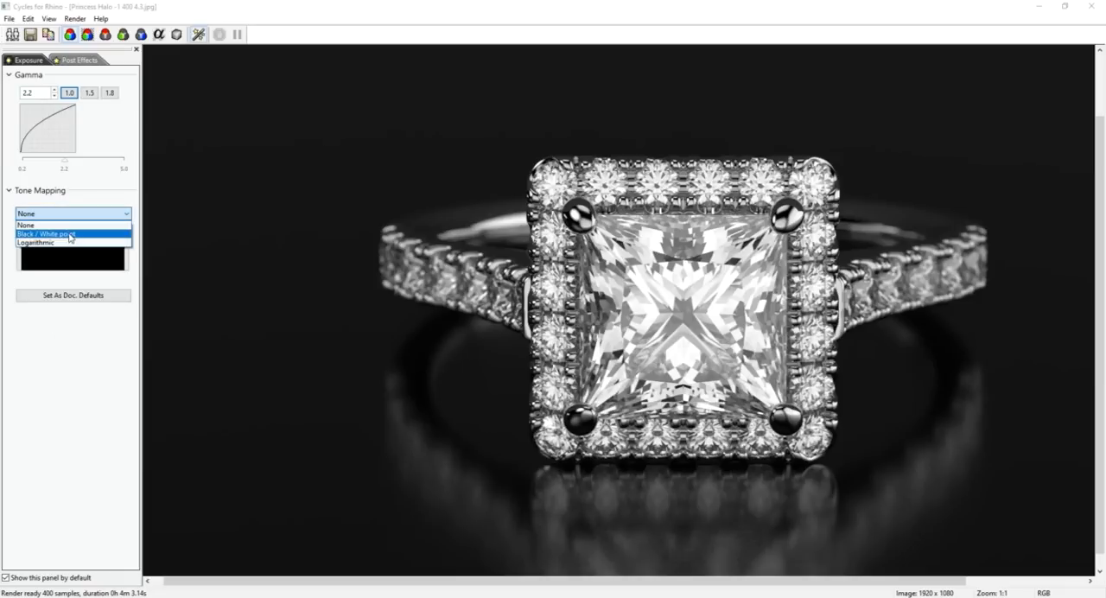
click(71, 234)
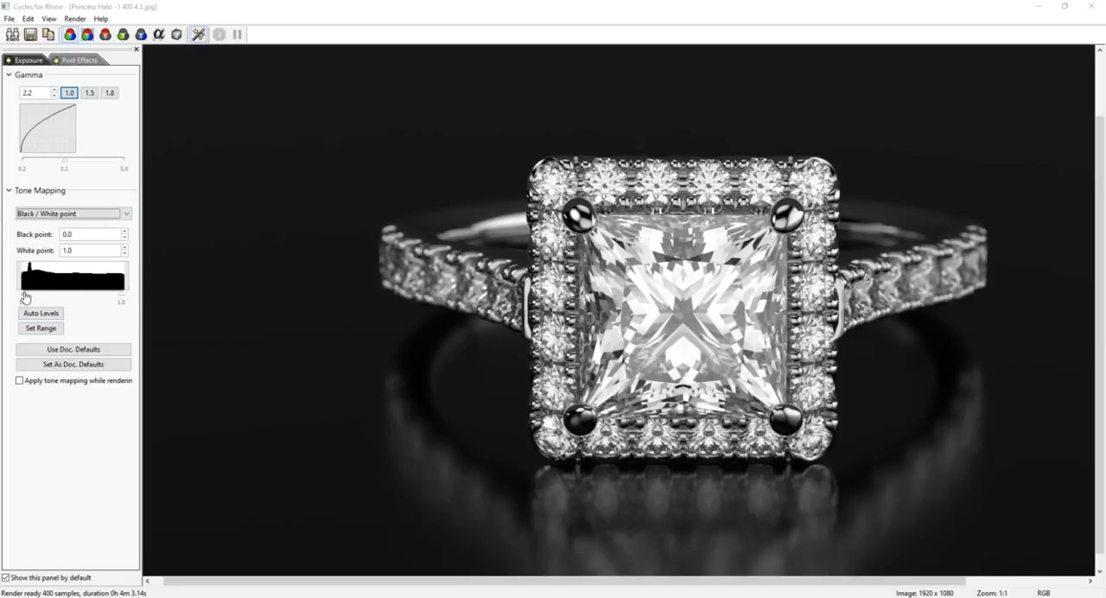
mouse_move(24, 295)
mouse_down()
mouse_move(44, 300)
mouse_move(27, 298)
mouse_up()
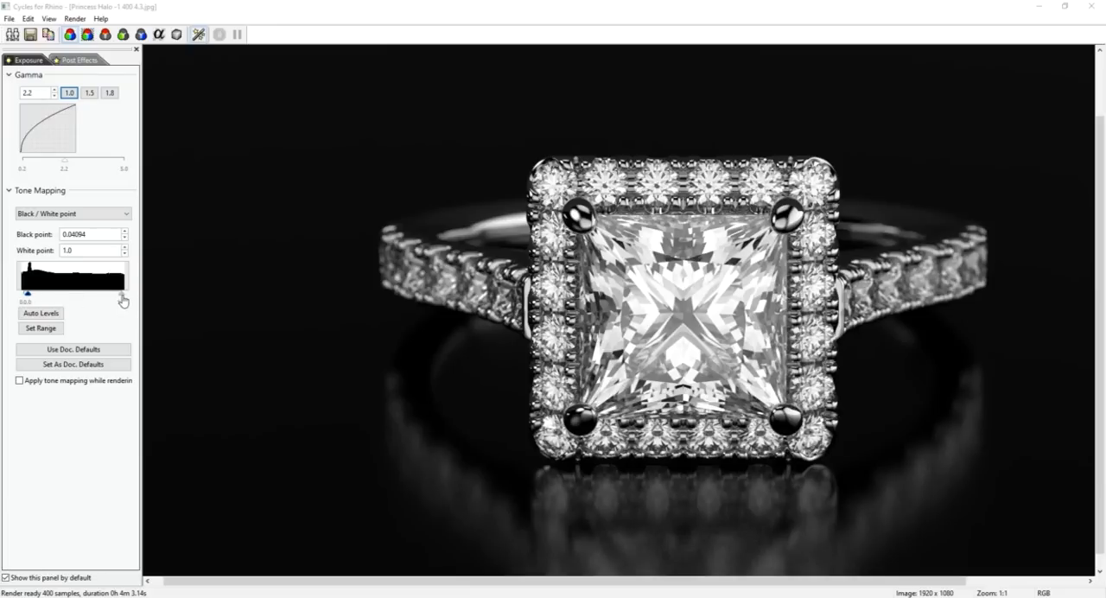
drag(123, 299, 113, 298)
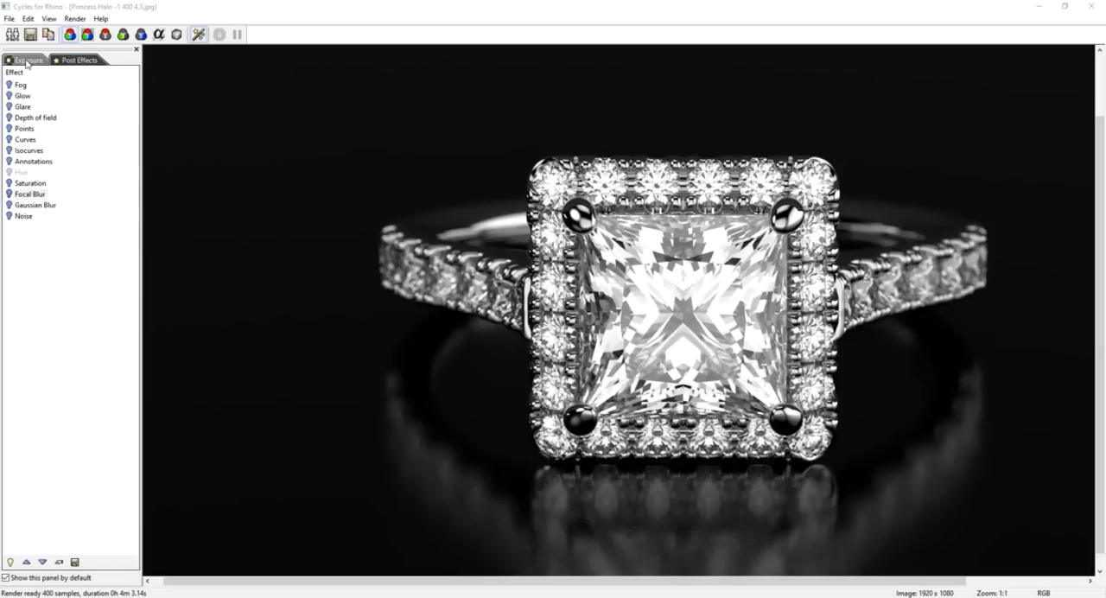
Try white points of about 1.11, 1.51, 1.04 and 1.0, and lower the black point to about 0.012.
click(26, 60)
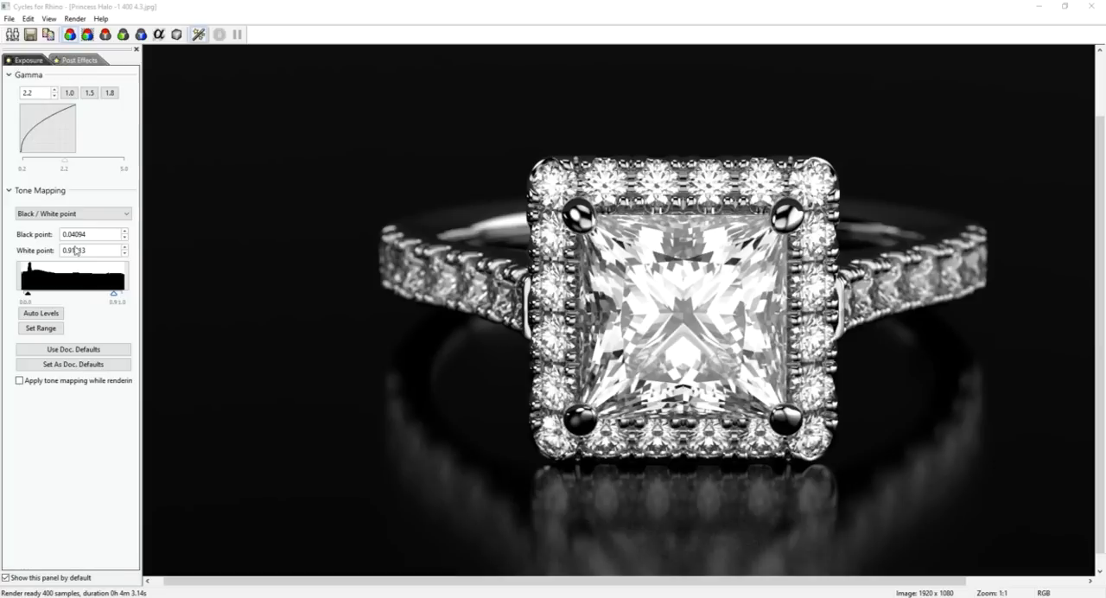
drag(113, 298, 135, 299)
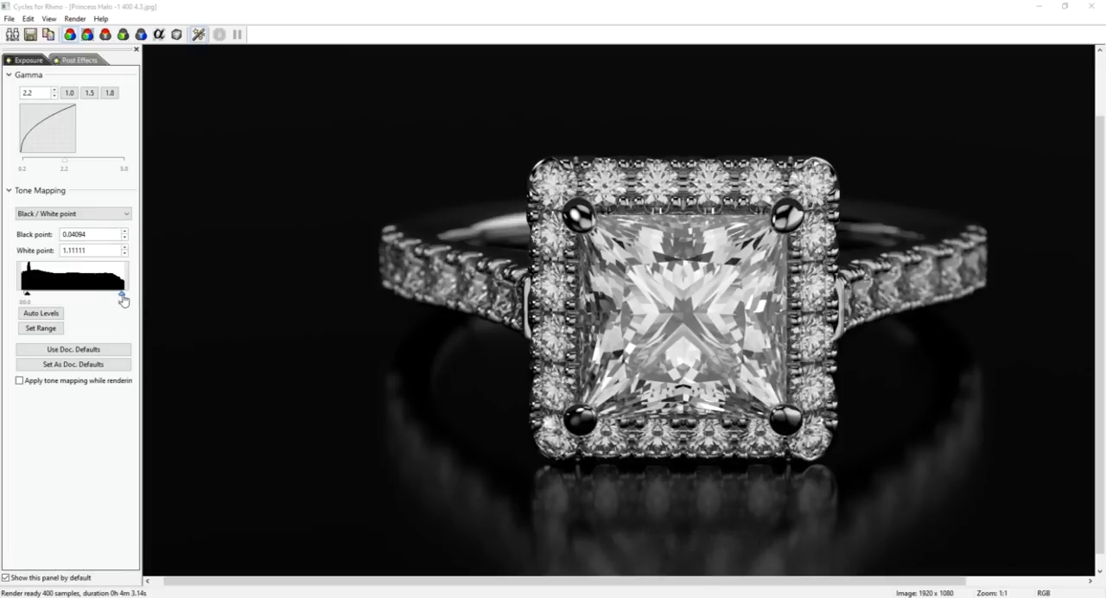
drag(131, 301, 138, 299)
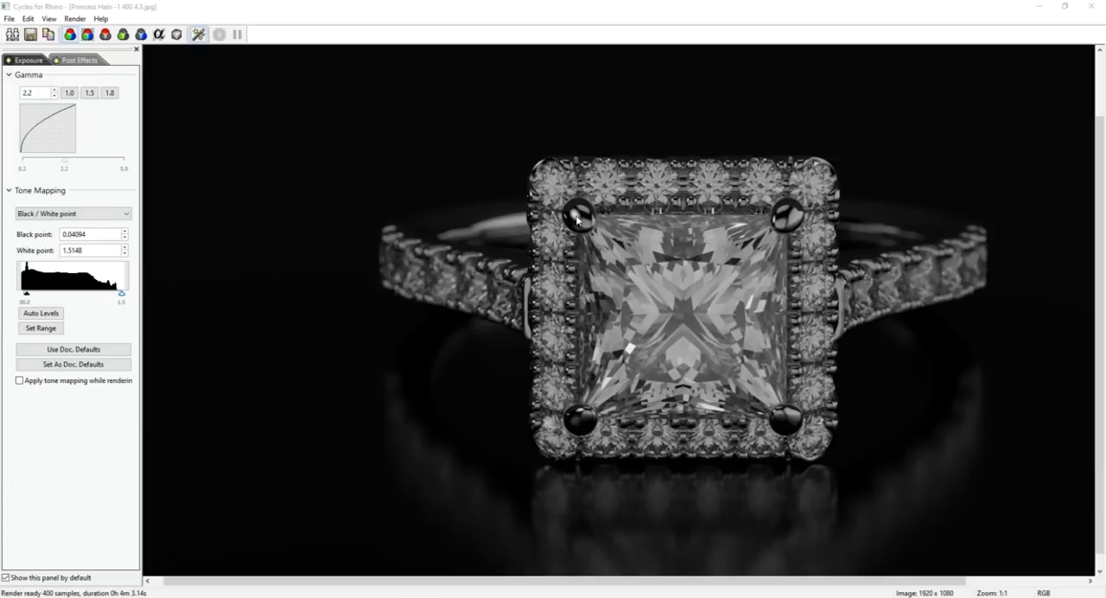
drag(120, 296, 104, 297)
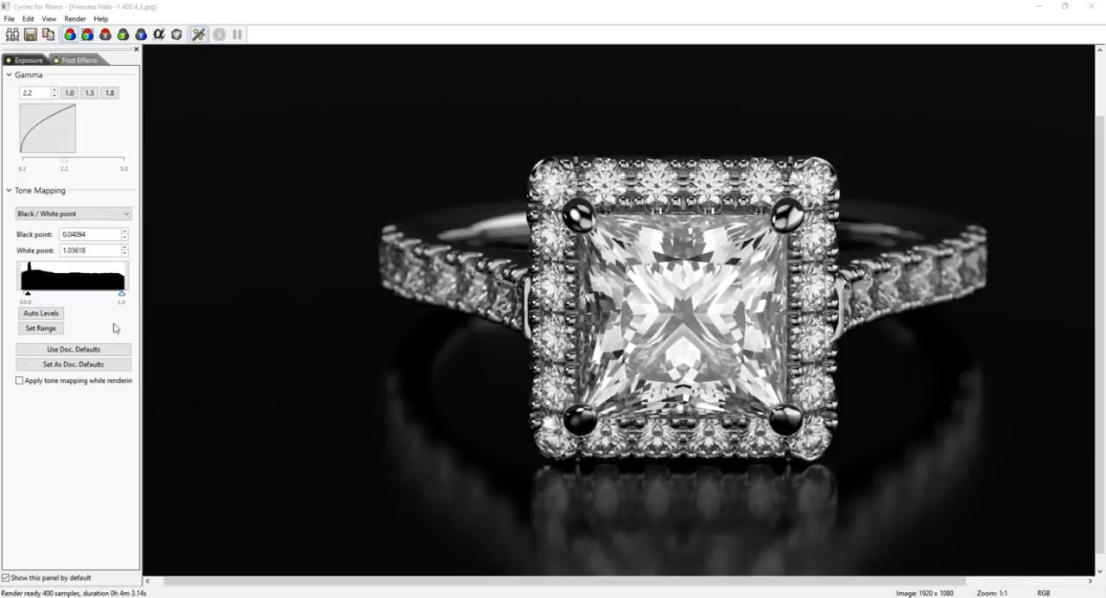
drag(122, 295, 119, 297)
drag(22, 299, 23, 299)
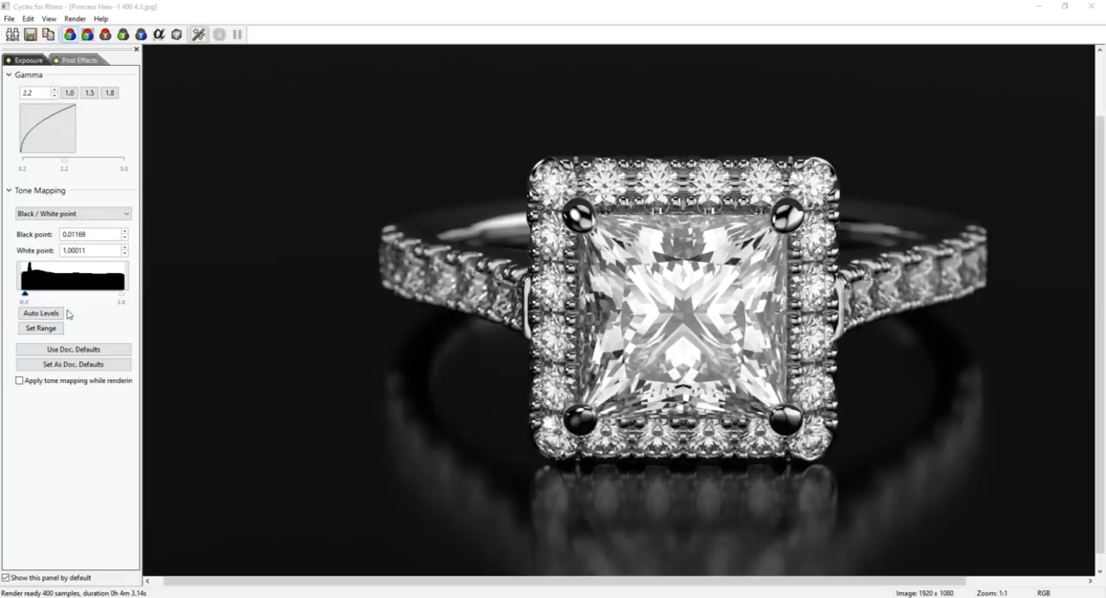
Reset the black point to 0.0 and the white point to 1.0.
double_click(98, 233)
text(0.0)
key(Tab)
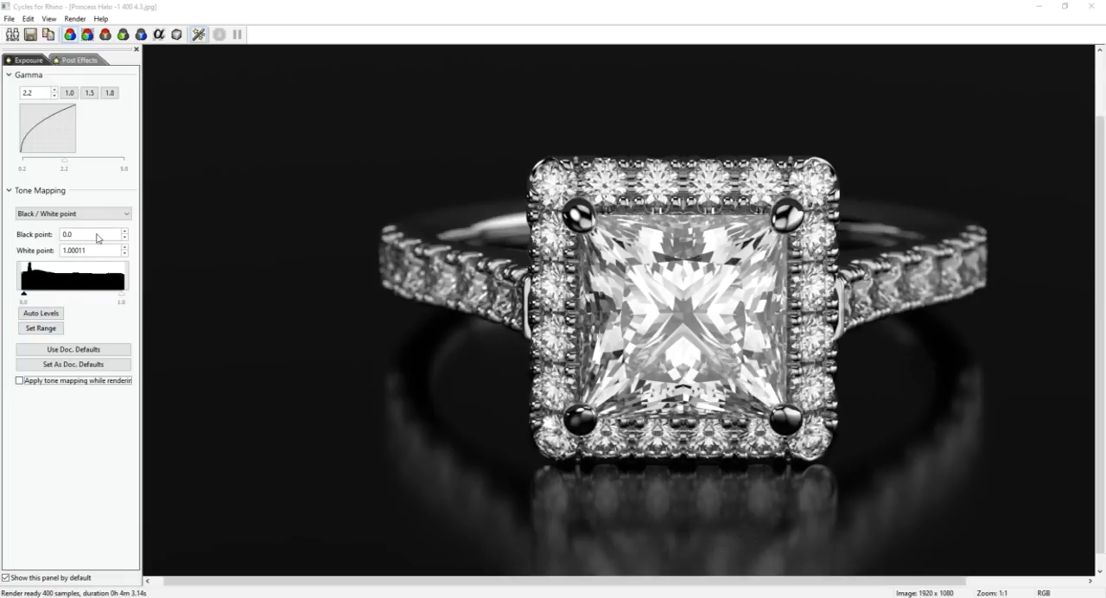
double_click(96, 250)
text(1.0)
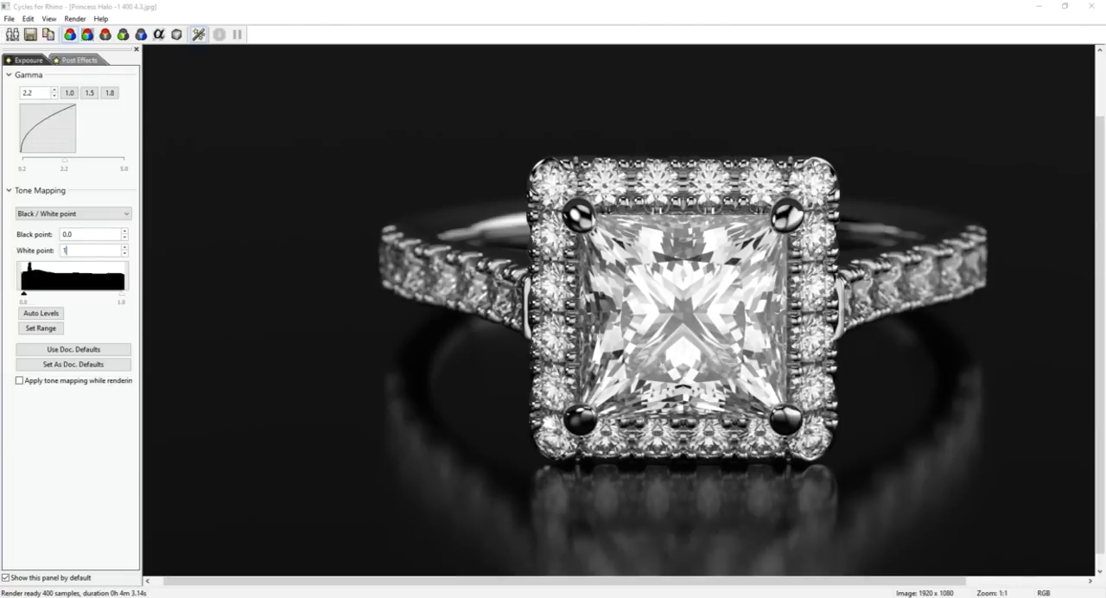
key(Tab)
Try Logarithmic tone mapping on the render with an exposure of 0.5.
click(78, 215)
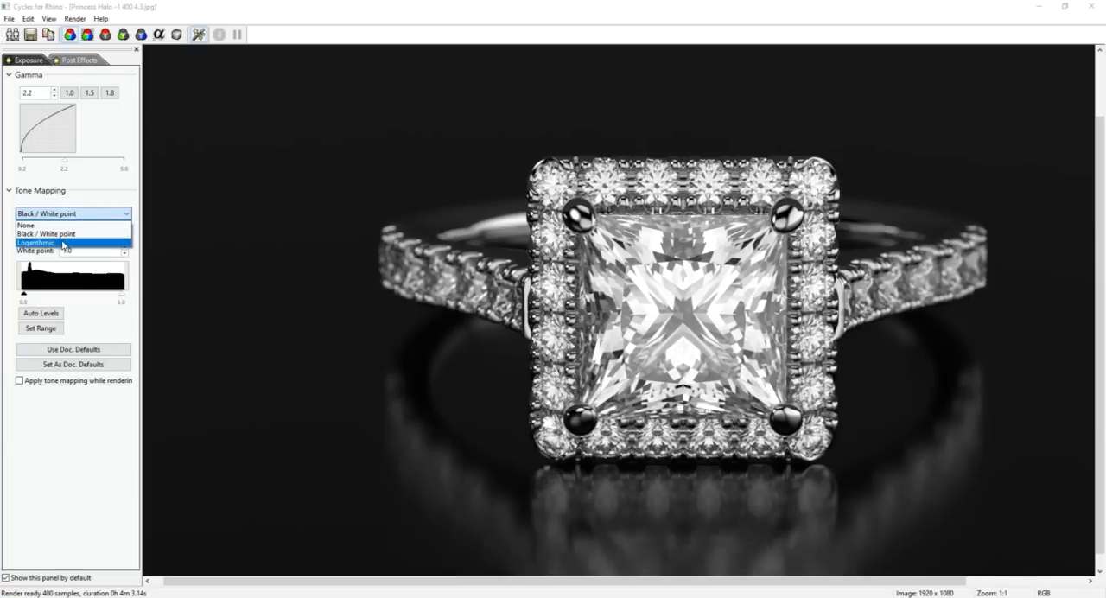
click(62, 243)
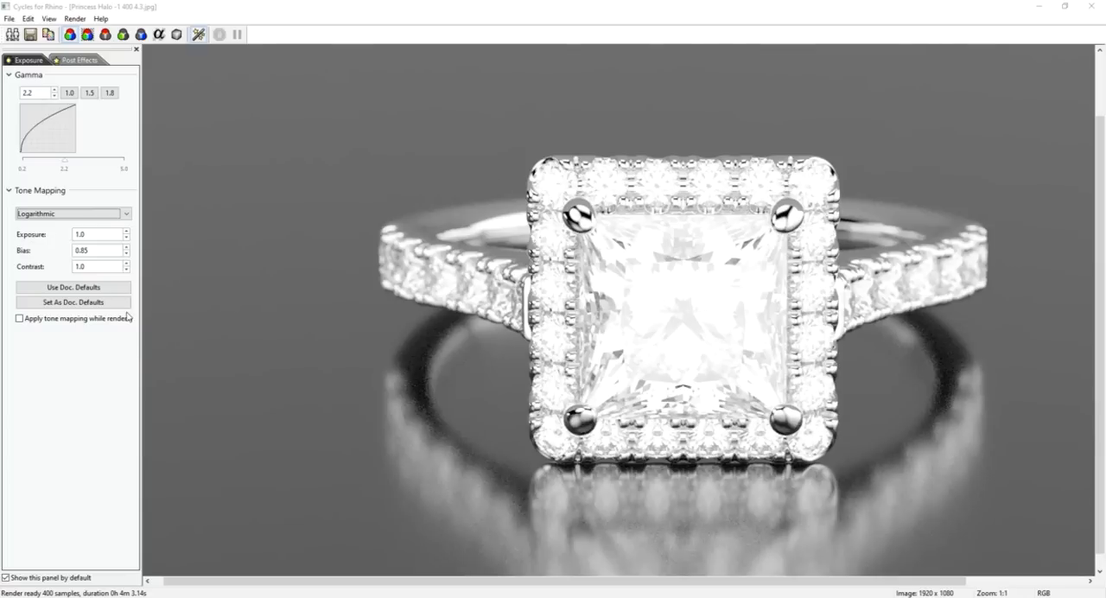
double_click(97, 235)
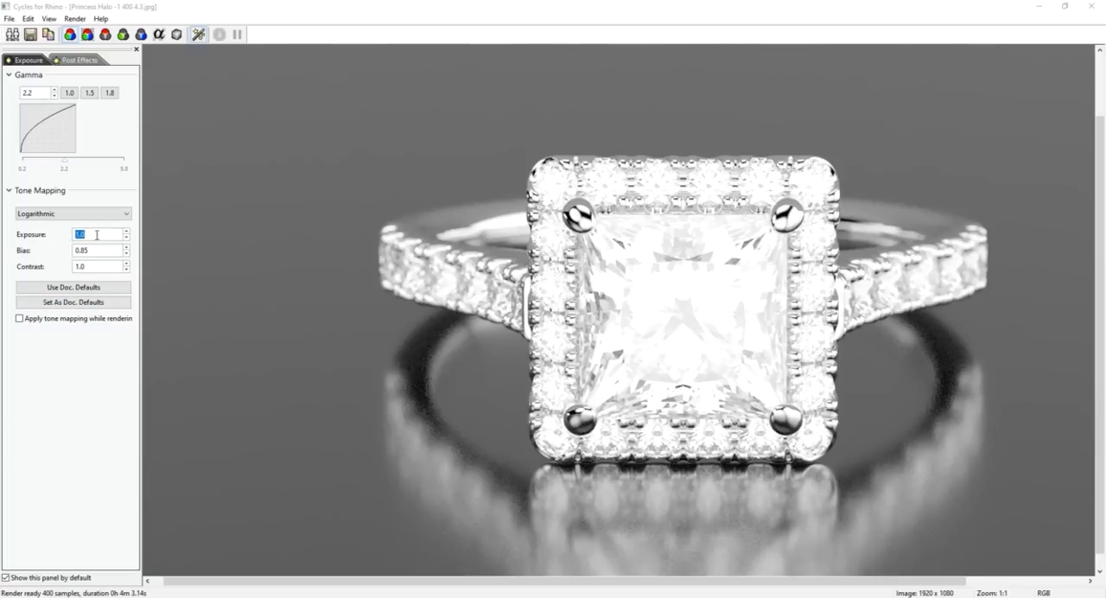
text(5.5)
key(Return)
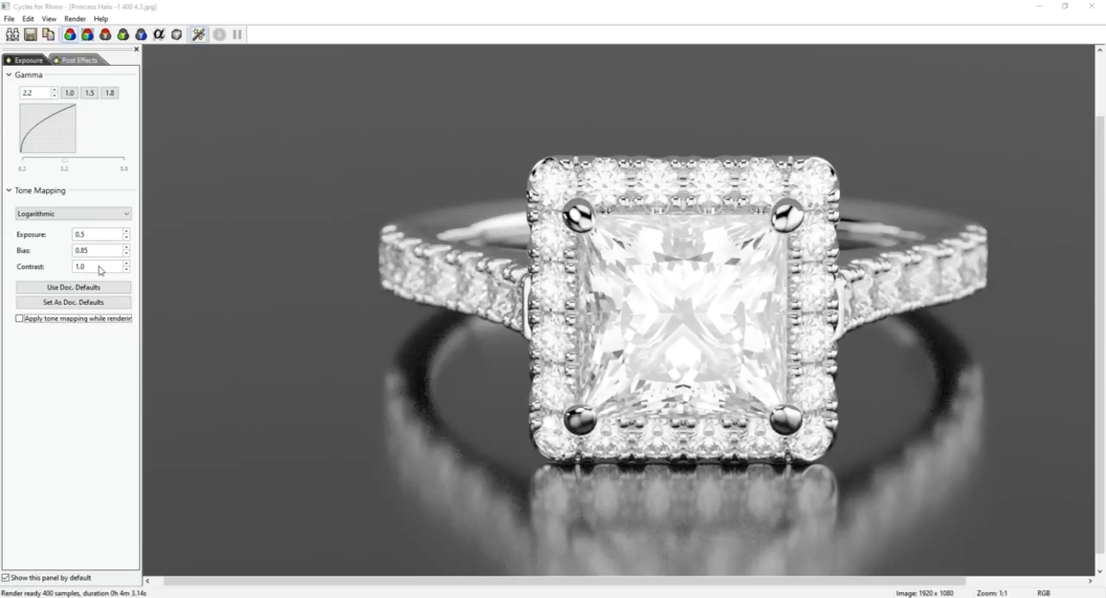
Try a contrast of 1.5 and a bias of 0.5 in the Logarithmic tone mapping.
double_click(101, 267)
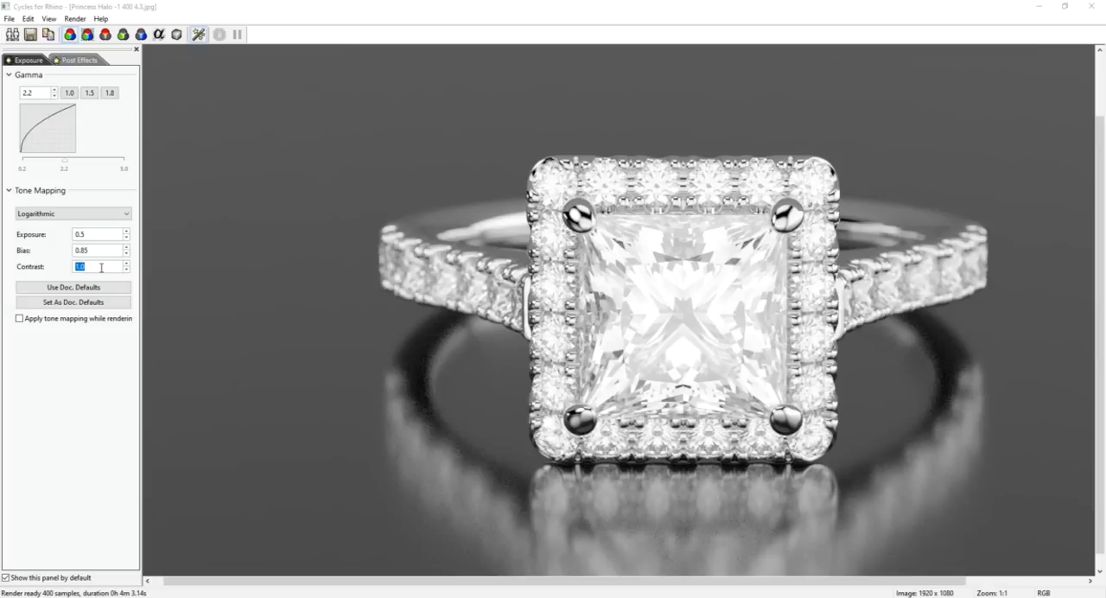
text(1.5)
key(Tab)
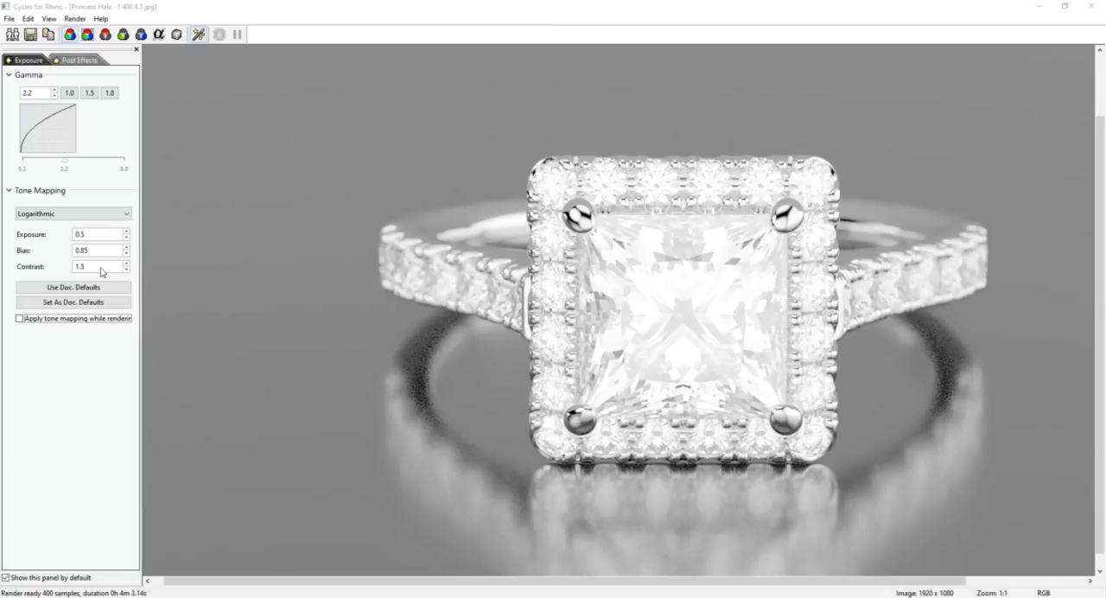
double_click(102, 251)
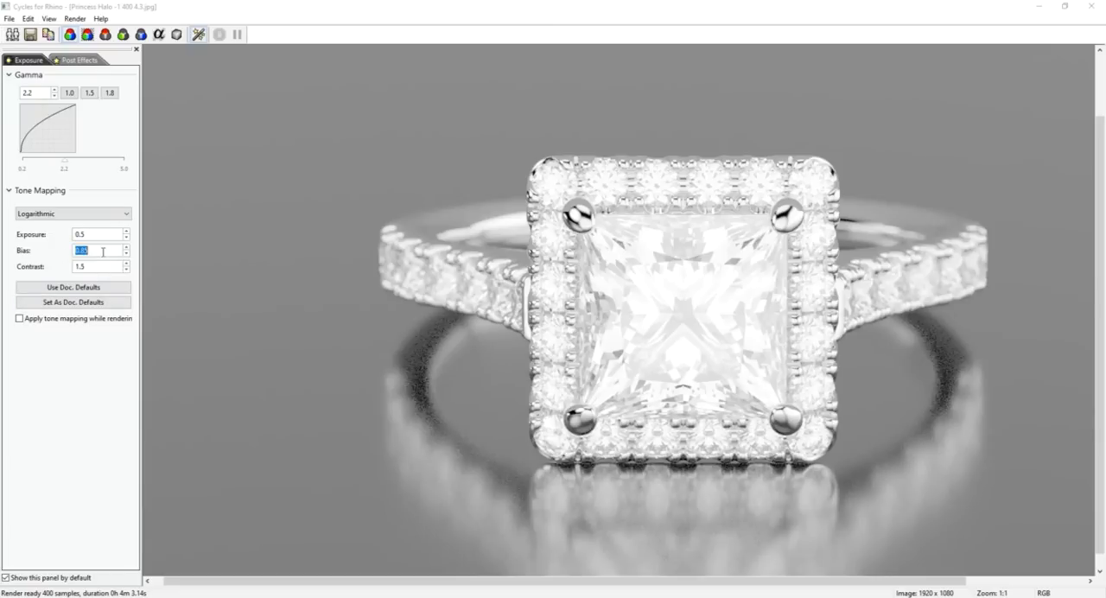
text(0.5)
key(Tab)
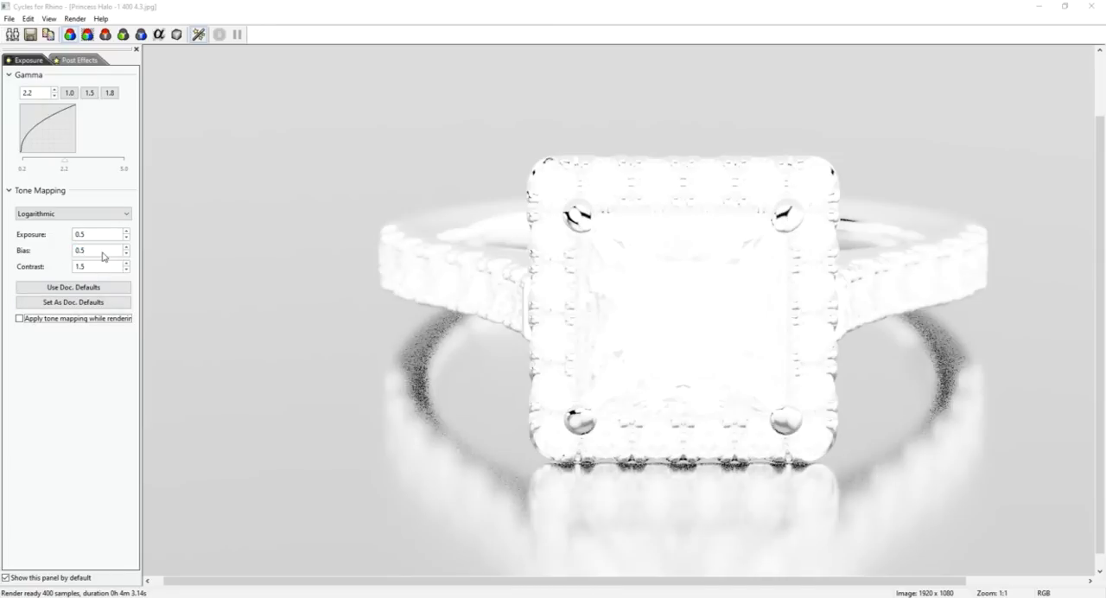
Raise the Logarithmic bias to 1.0 and lower the exposure to 0.2.
double_click(97, 252)
text(1.0)
key(Tab)
double_click(97, 252)
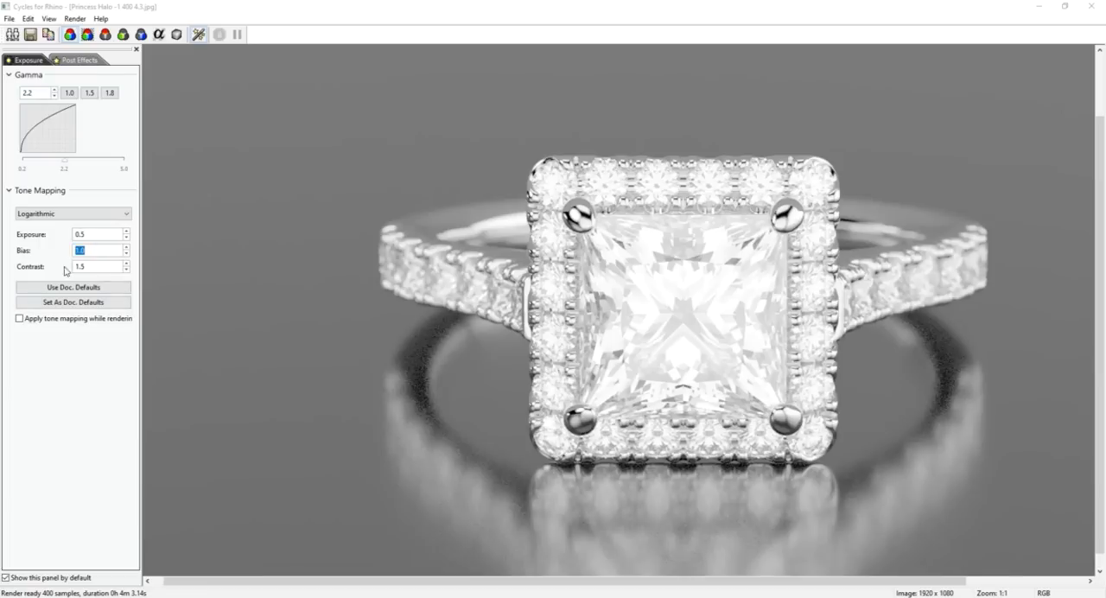
double_click(102, 236)
text(0.2)
key(Tab)
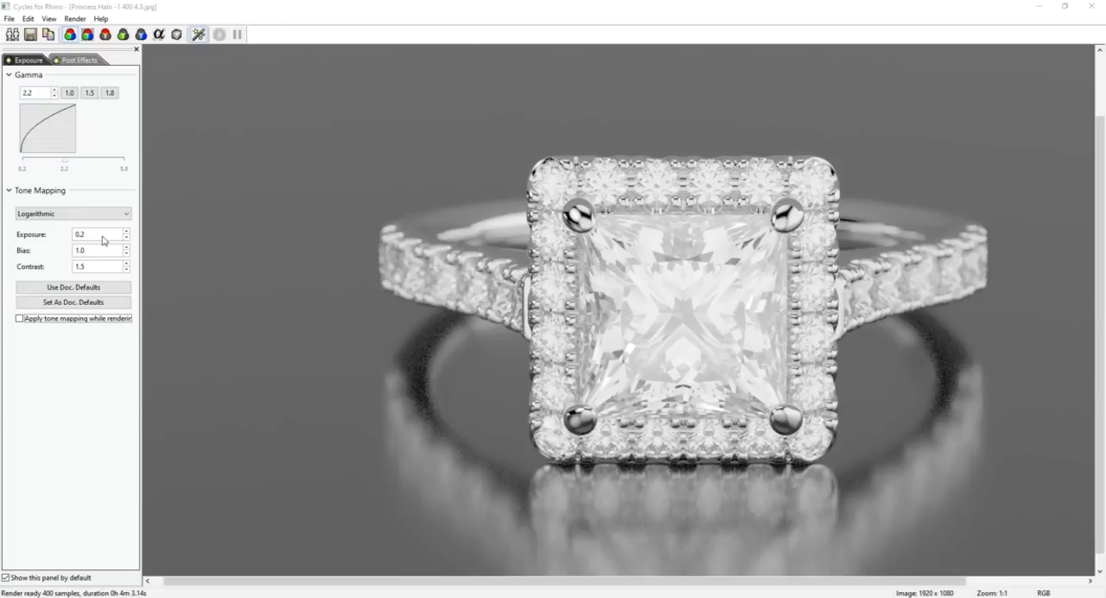
Return tone mapping to Black / White point and show the list of post effects.
click(77, 214)
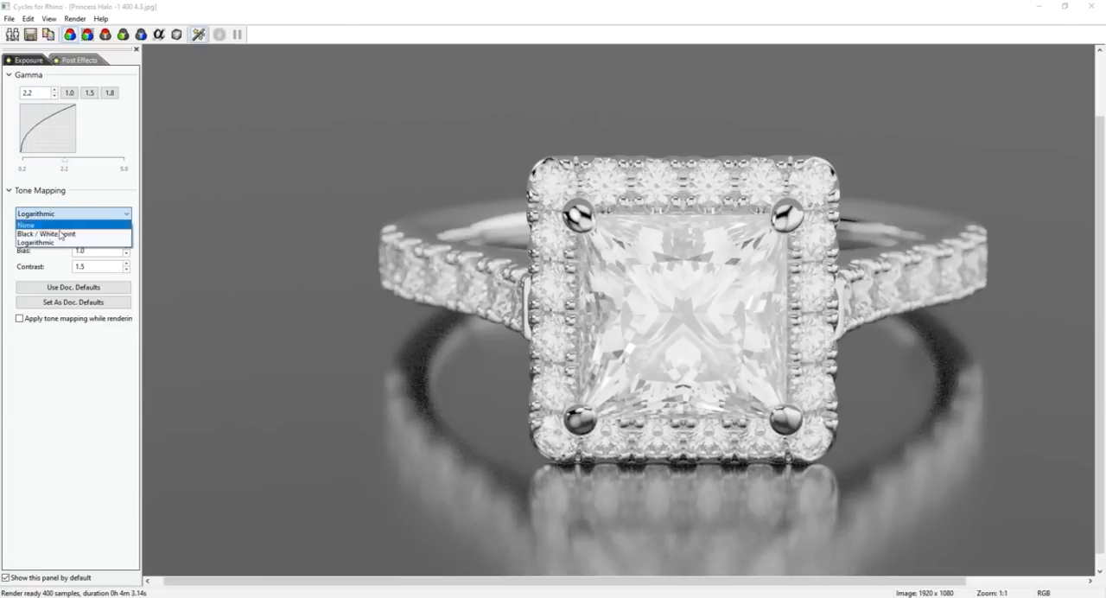
click(57, 235)
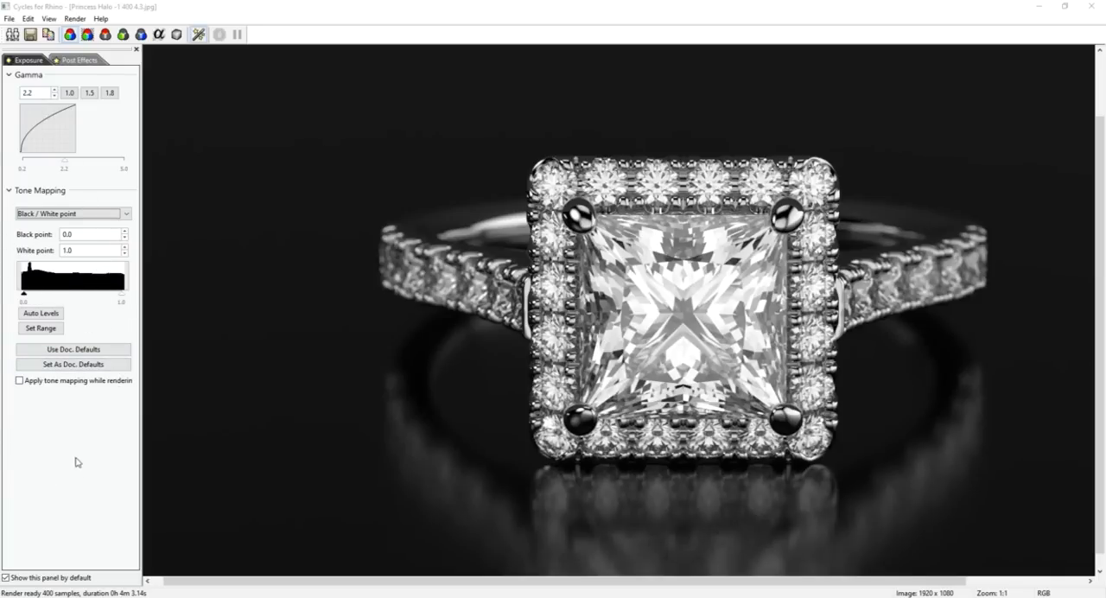
click(79, 60)
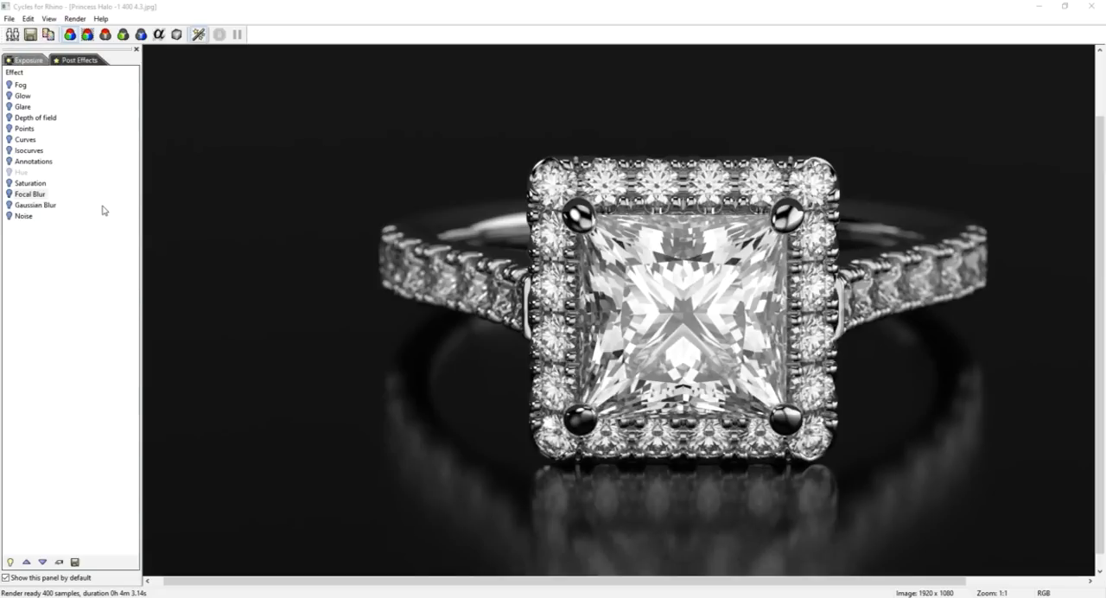
Try the Glare post effect on the princess halo render.
right_click(71, 102)
click(114, 365)
click(12, 107)
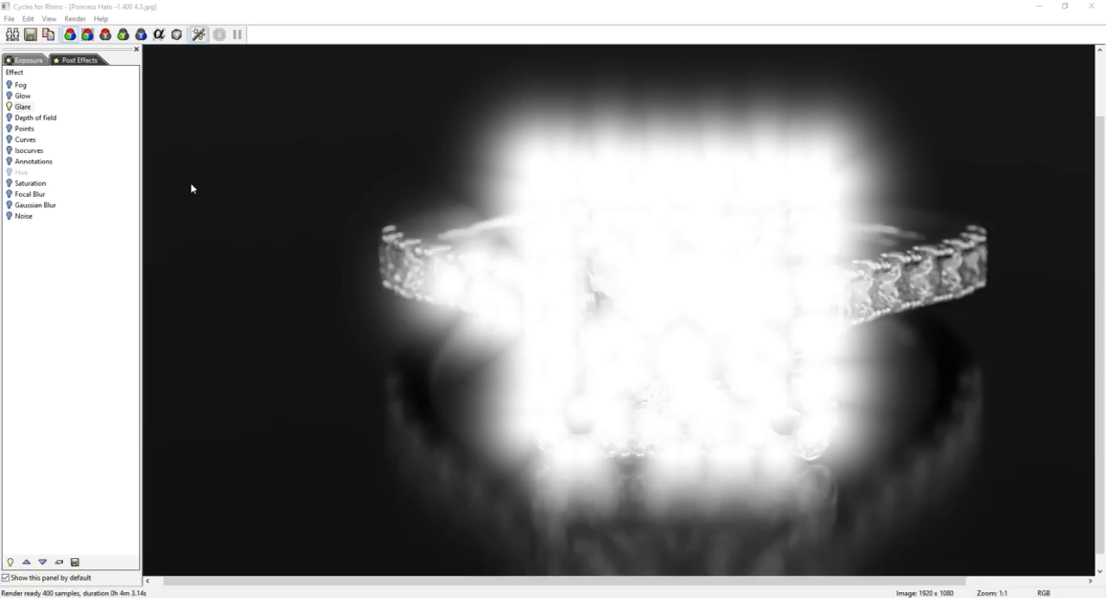
click(100, 372)
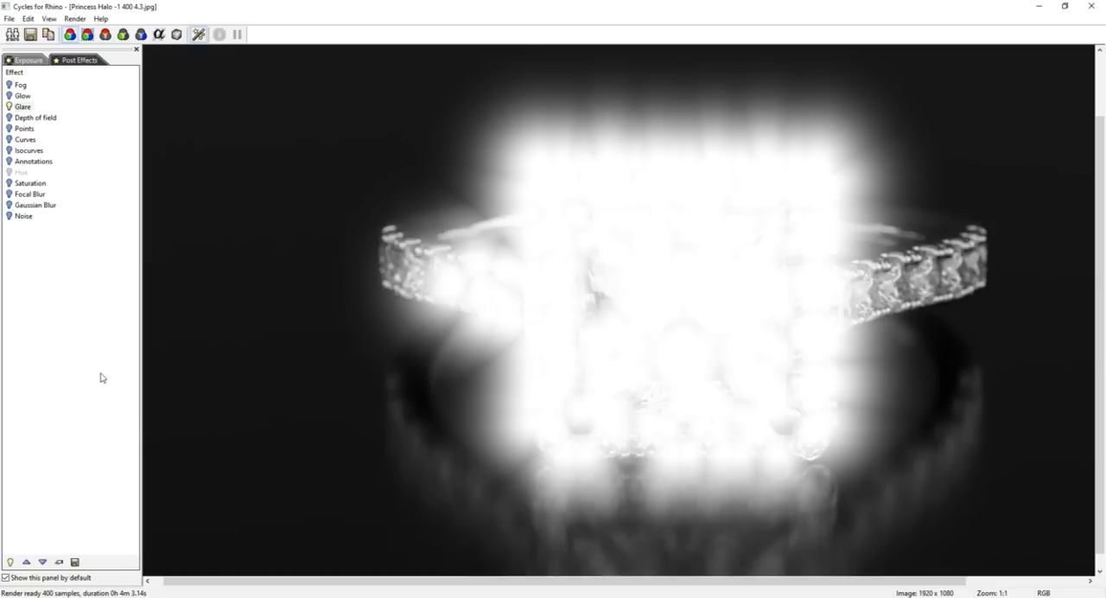
Check the Glare effect's properties without changing them and turn Glare off.
click(24, 108)
double_click(24, 107)
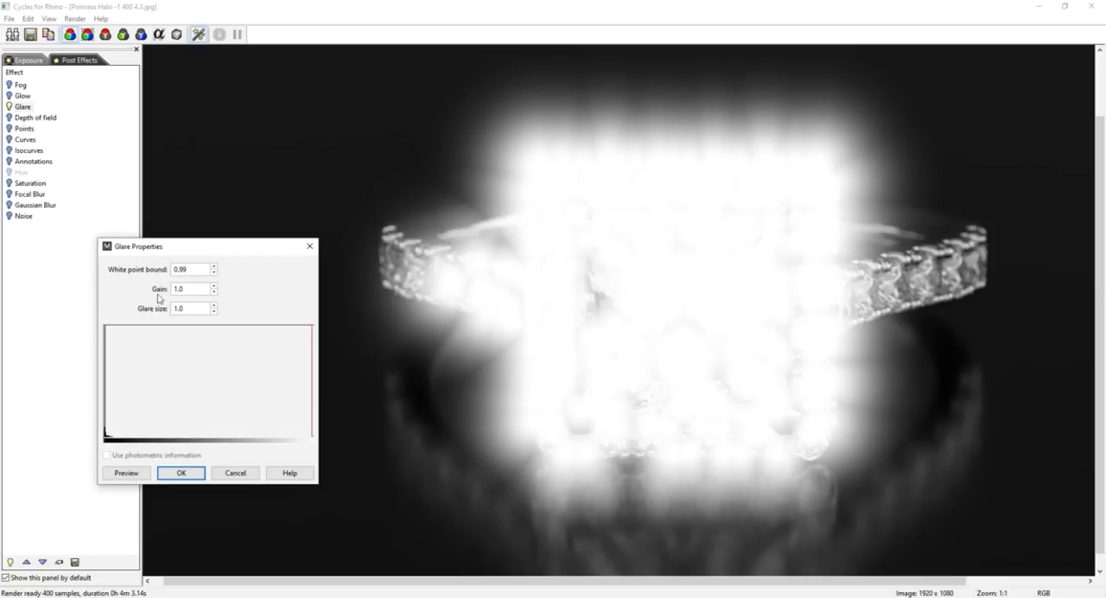
click(235, 474)
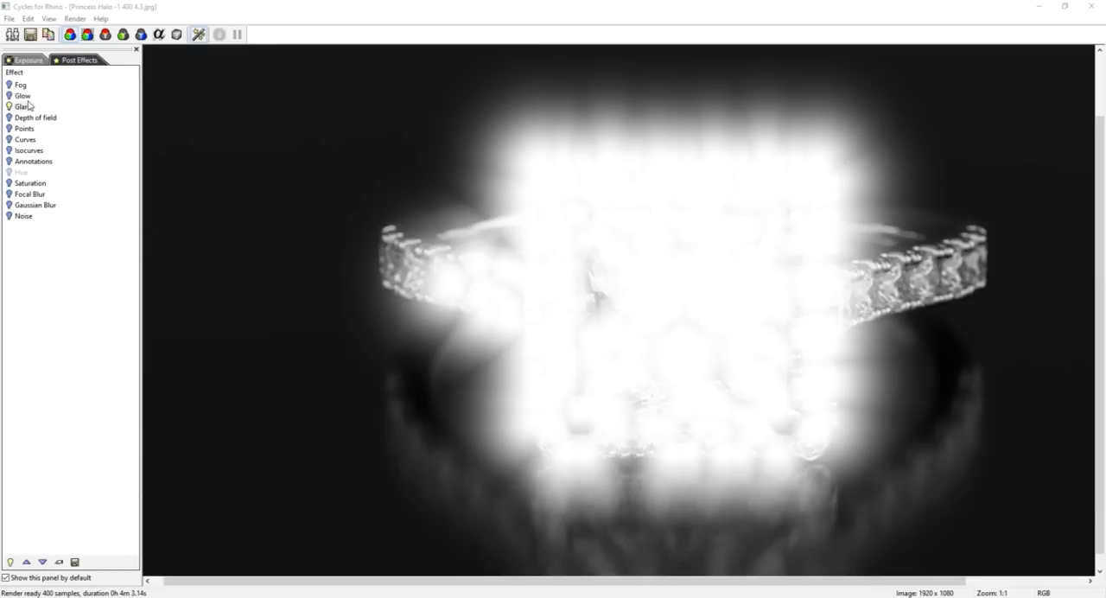
click(11, 107)
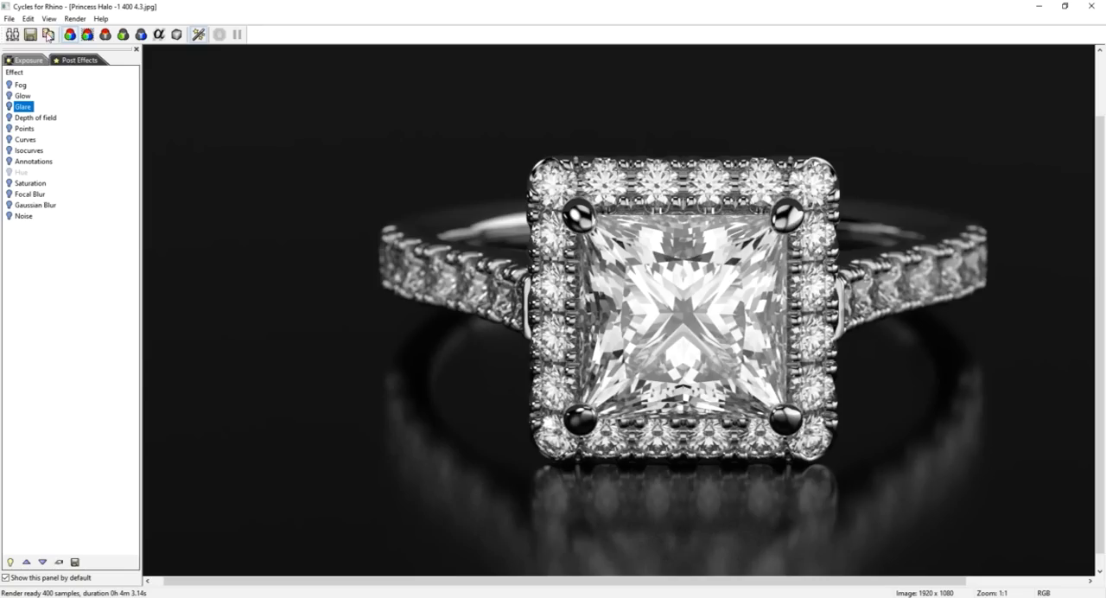
Look over the render's exposure settings and post effects list once more.
click(38, 60)
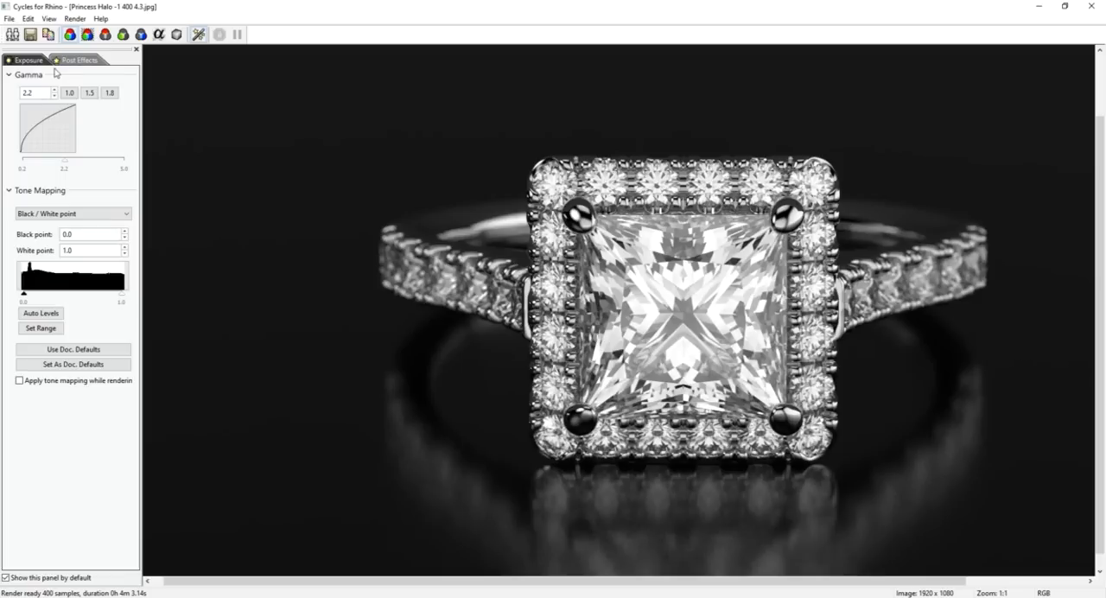
click(81, 62)
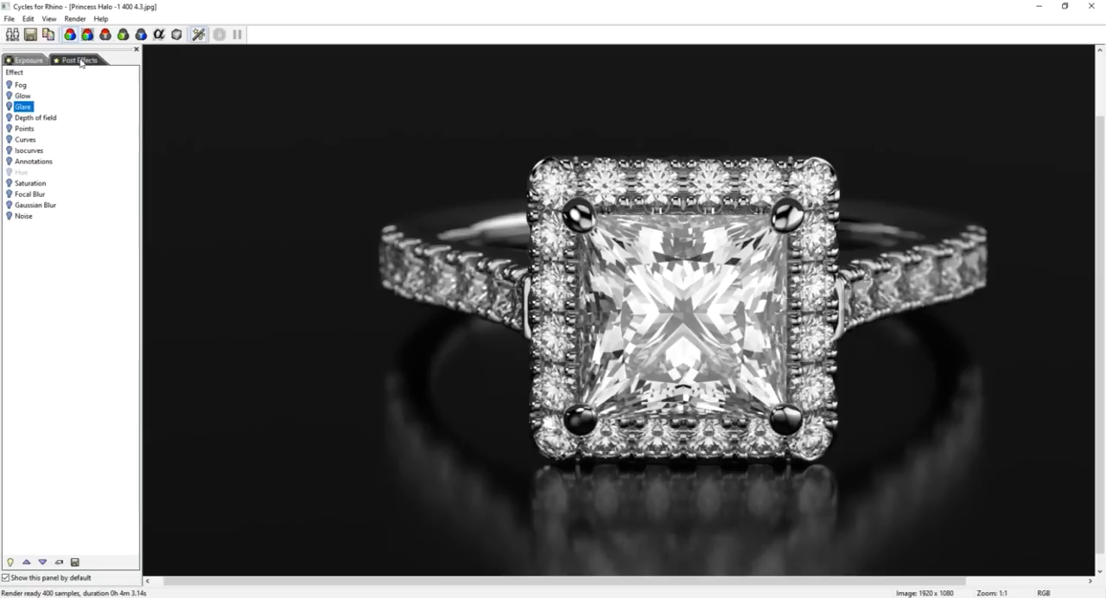
click(31, 61)
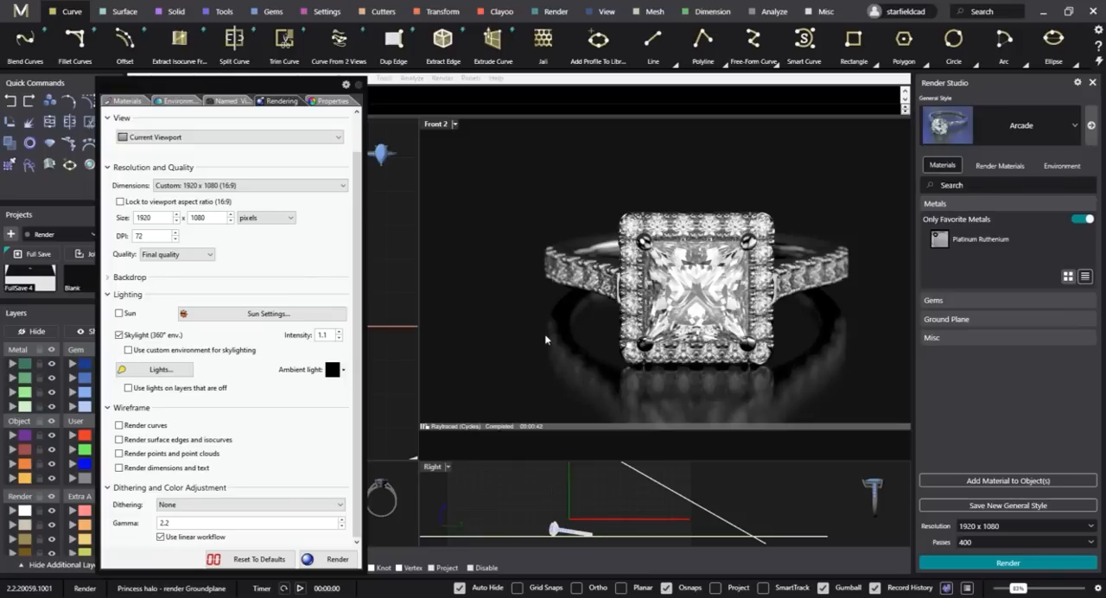
Delete all objects from the Princess halo - render Groundplane scene.
click(546, 336)
key(ctrl+a)
key(Delete)
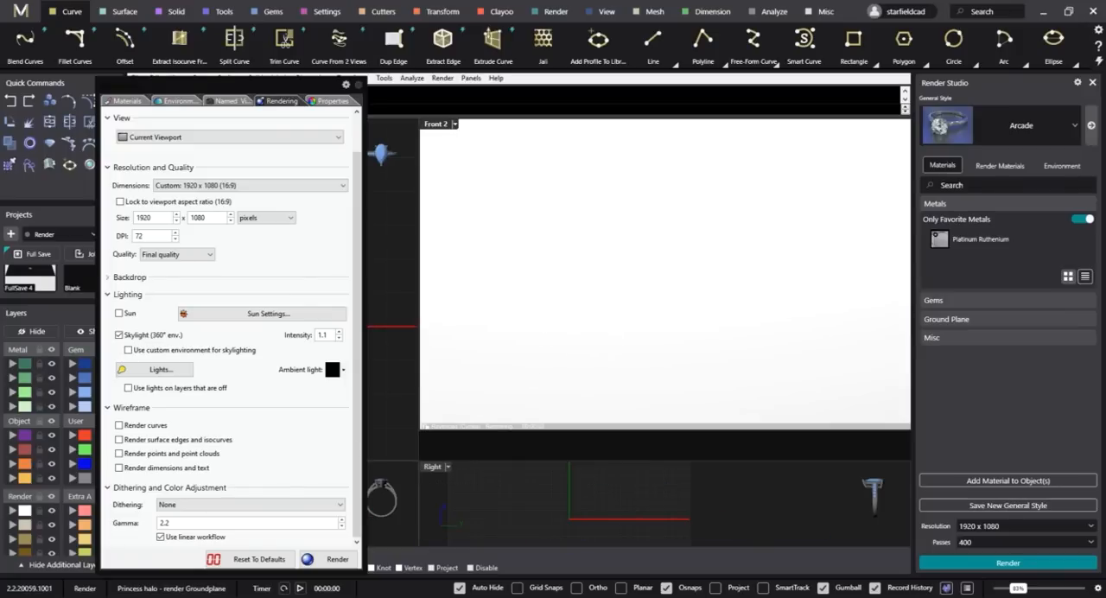
Open the Princess halo - render Jaggerd model from the Models folder, discarding the changes to the Groundplane file.
key(alt+Tab)
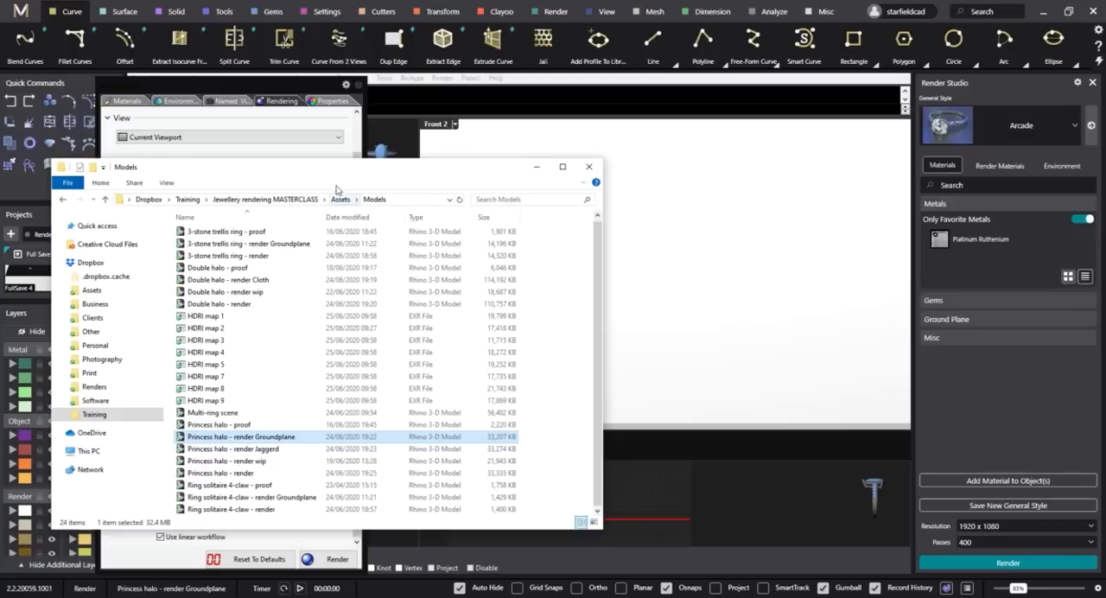
click(275, 450)
drag(238, 451, 687, 343)
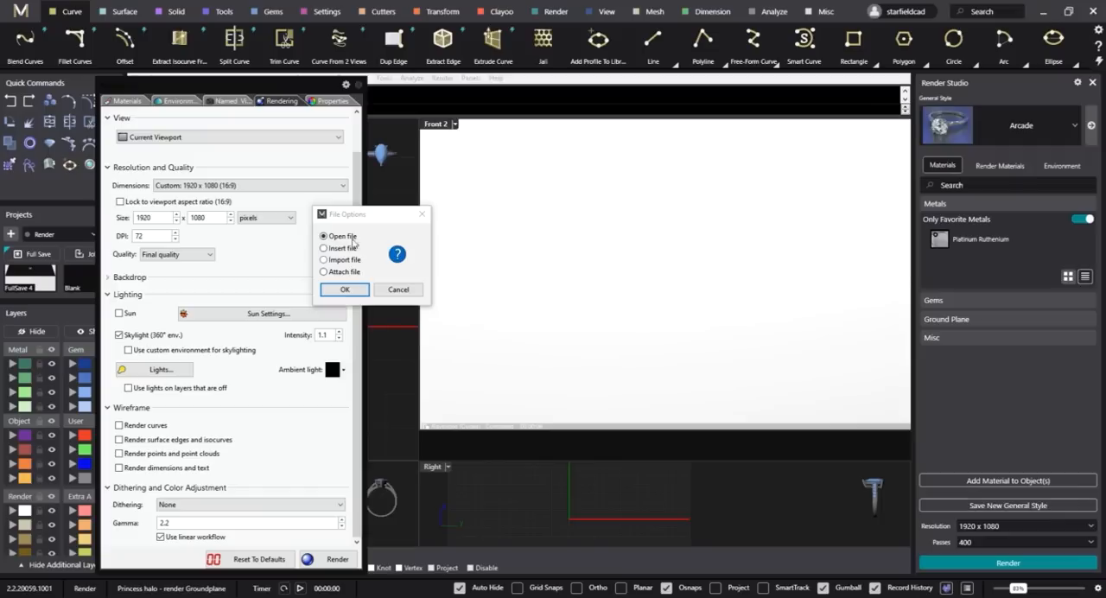
click(345, 289)
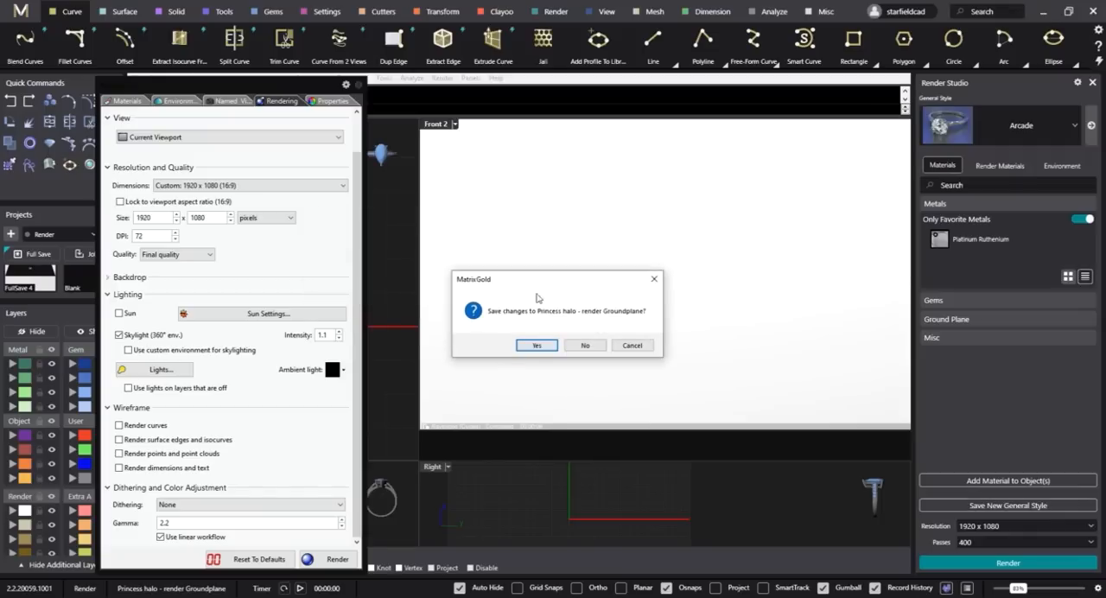
click(585, 346)
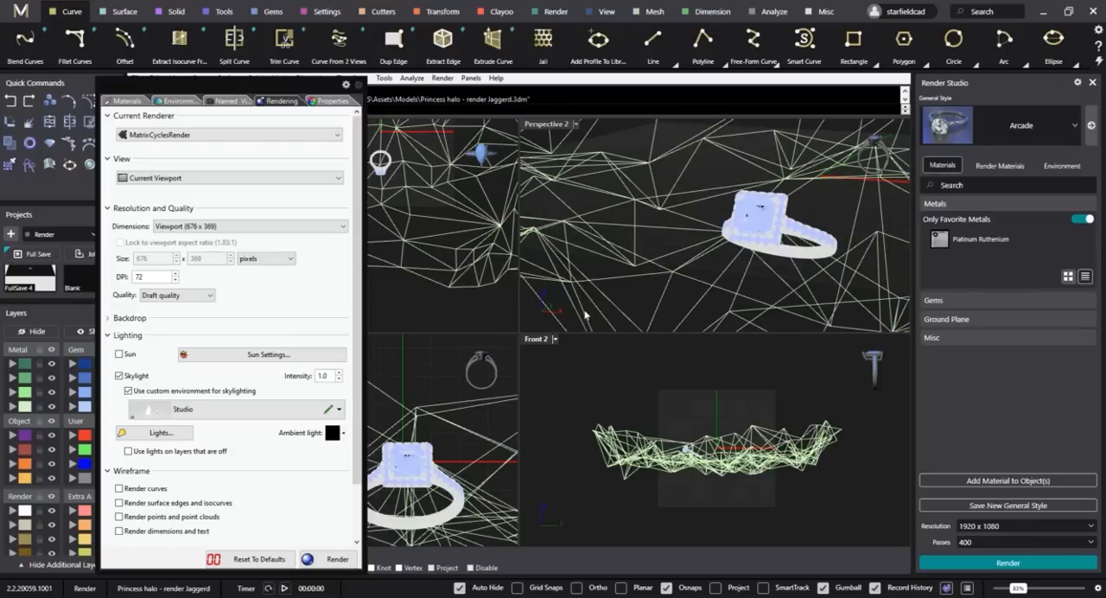
Import the Gem_Diamond and Metal_White materials from the masterclass folder Assets > Materials > Cycles.
click(128, 101)
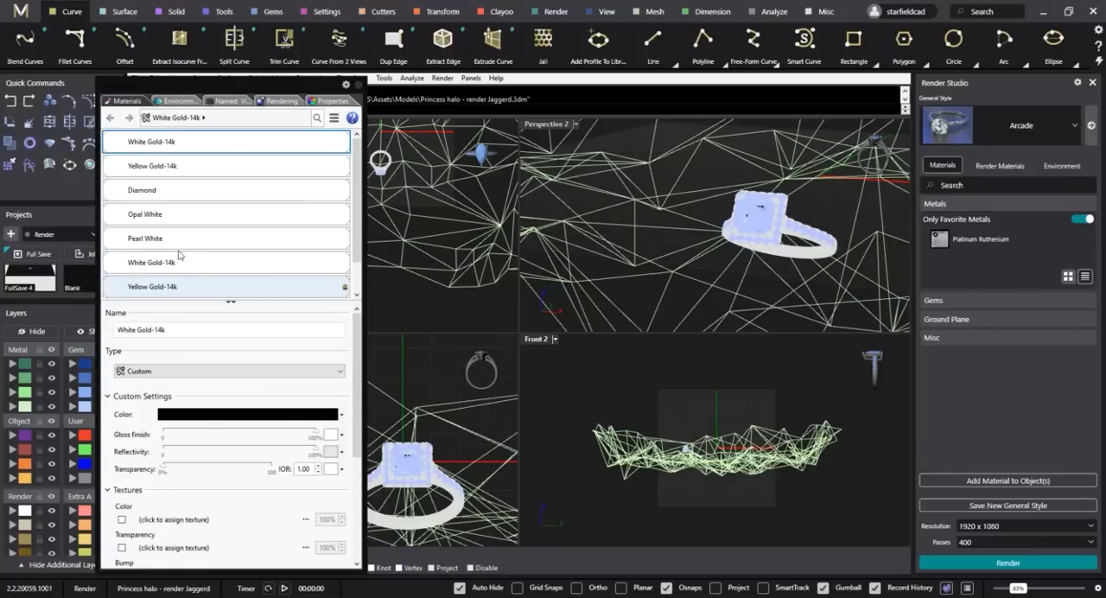
scroll(159, 224, down, 2)
click(109, 293)
click(168, 298)
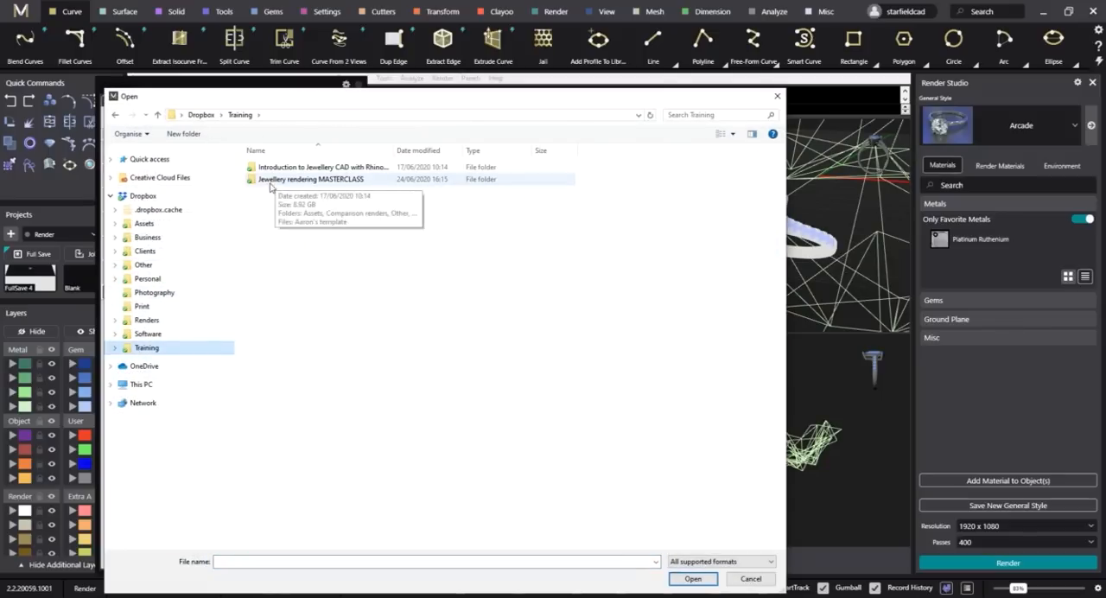
double_click(294, 178)
double_click(277, 185)
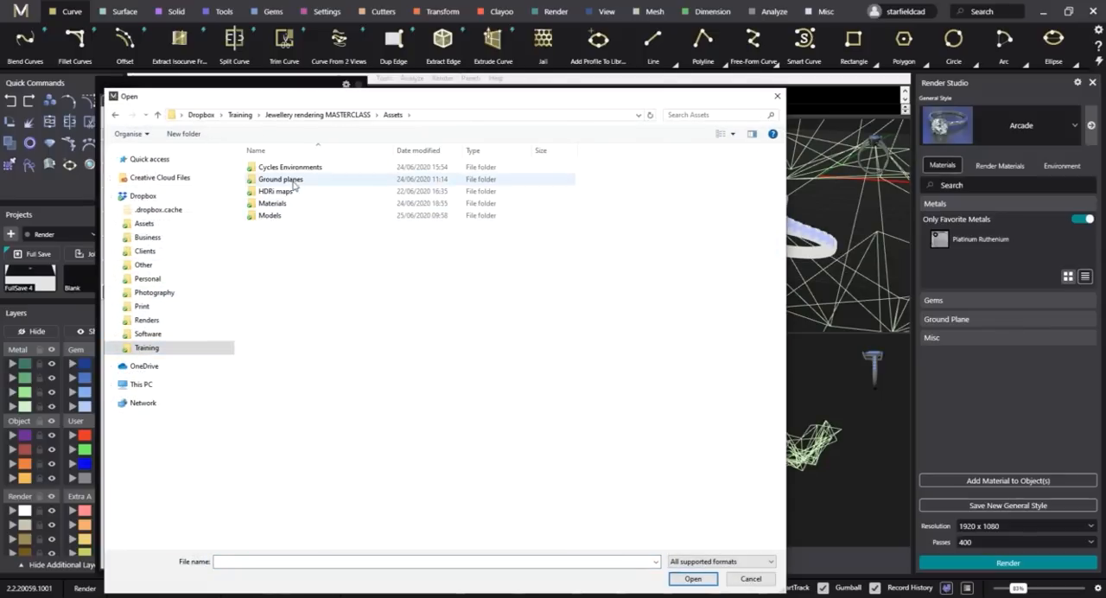
double_click(291, 203)
double_click(287, 170)
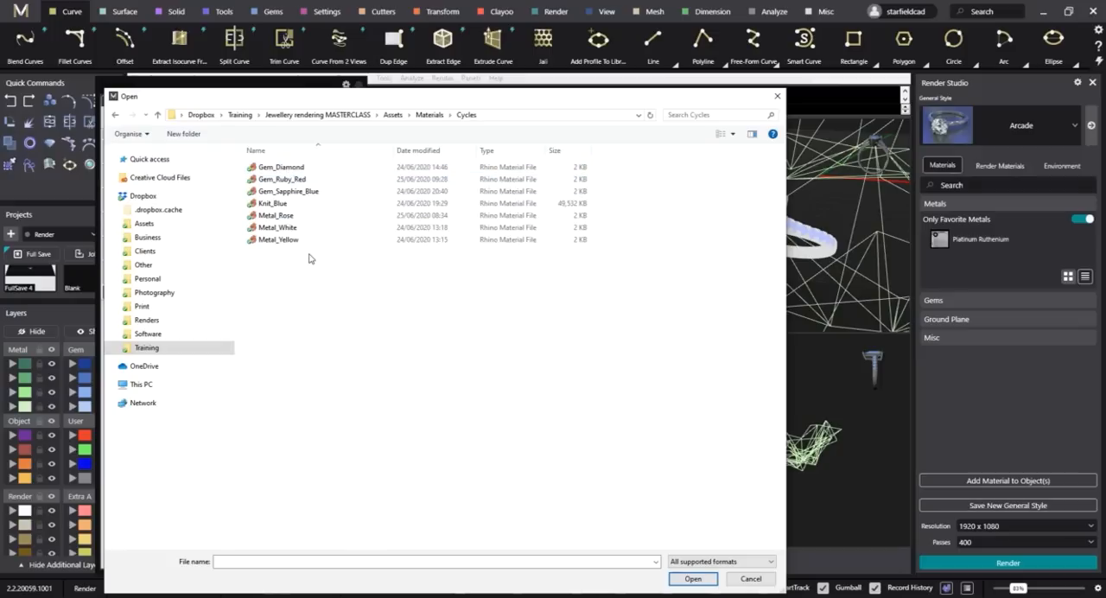
click(291, 229)
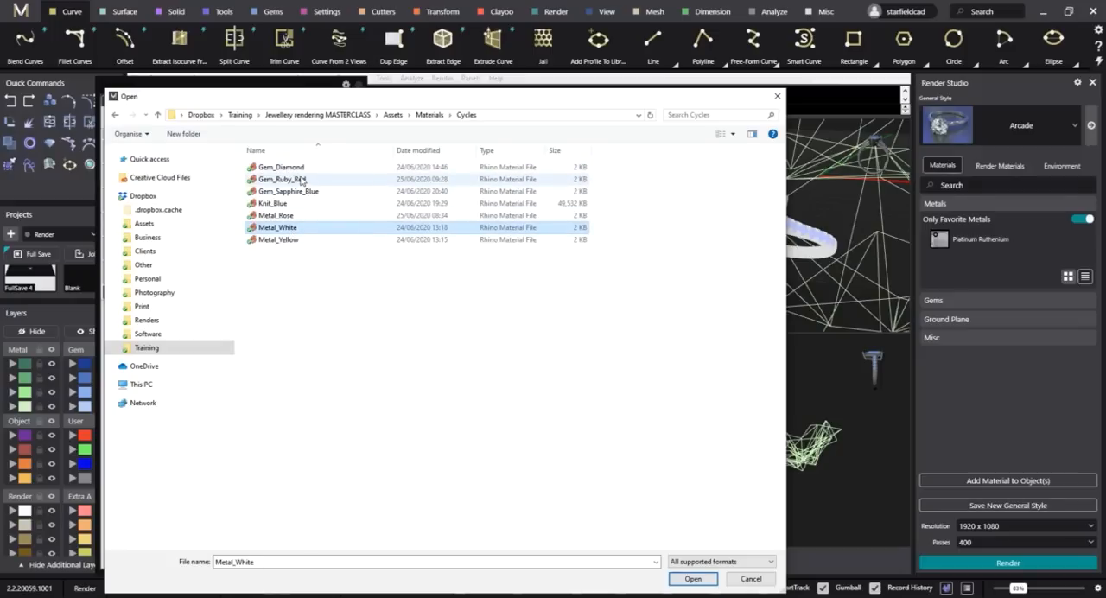
ctrl+click(285, 167)
click(693, 579)
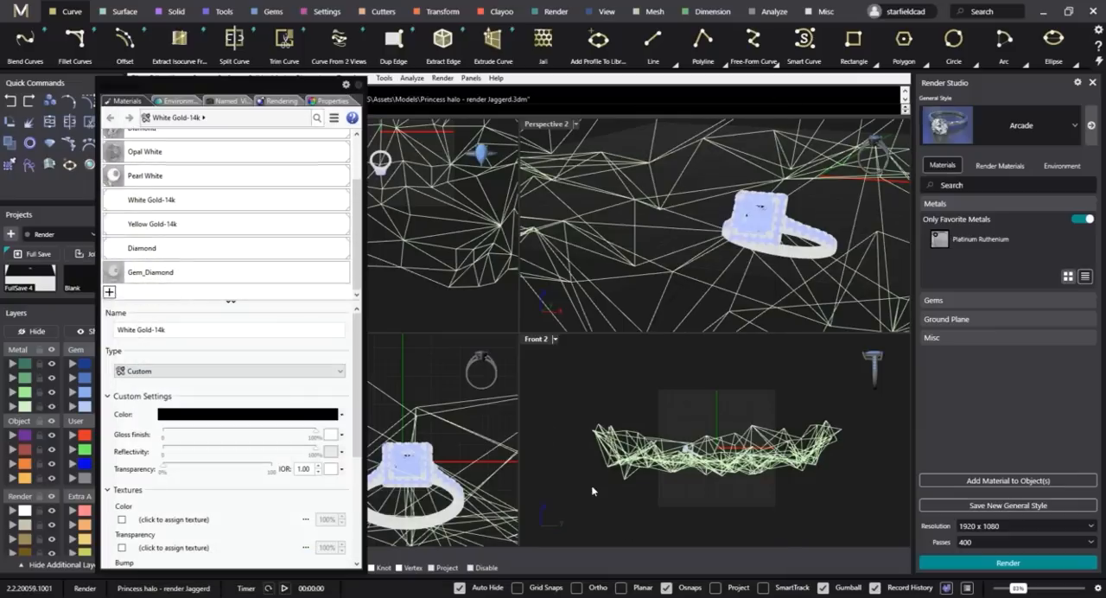
Import Studio HDRi Environment 2 and Studio HDRi Environment 8 from the masterclass Cycles Environments folder.
click(184, 102)
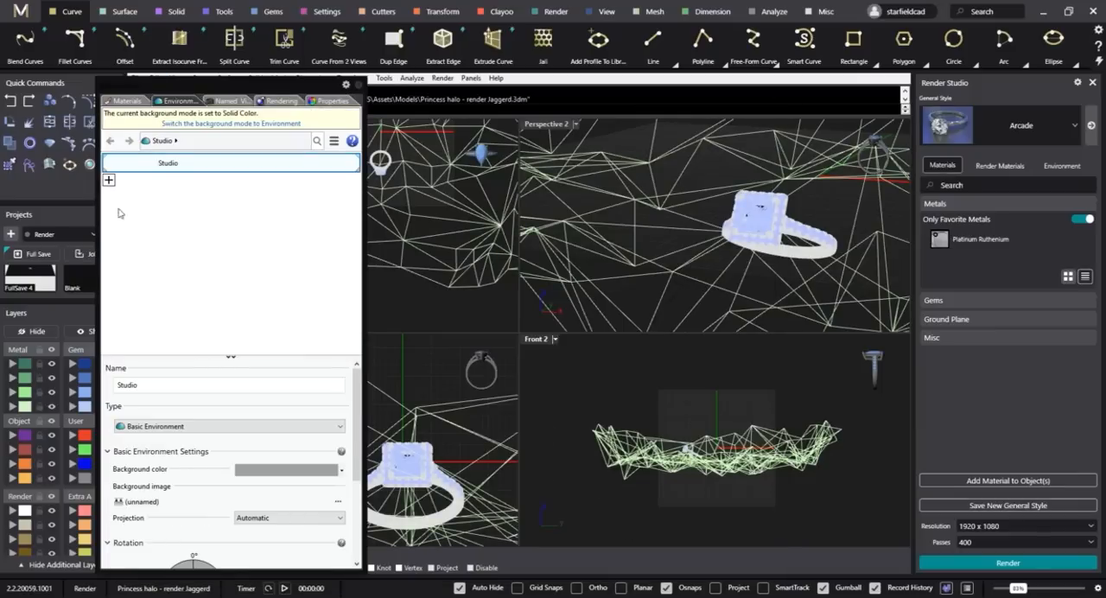
click(108, 179)
click(177, 185)
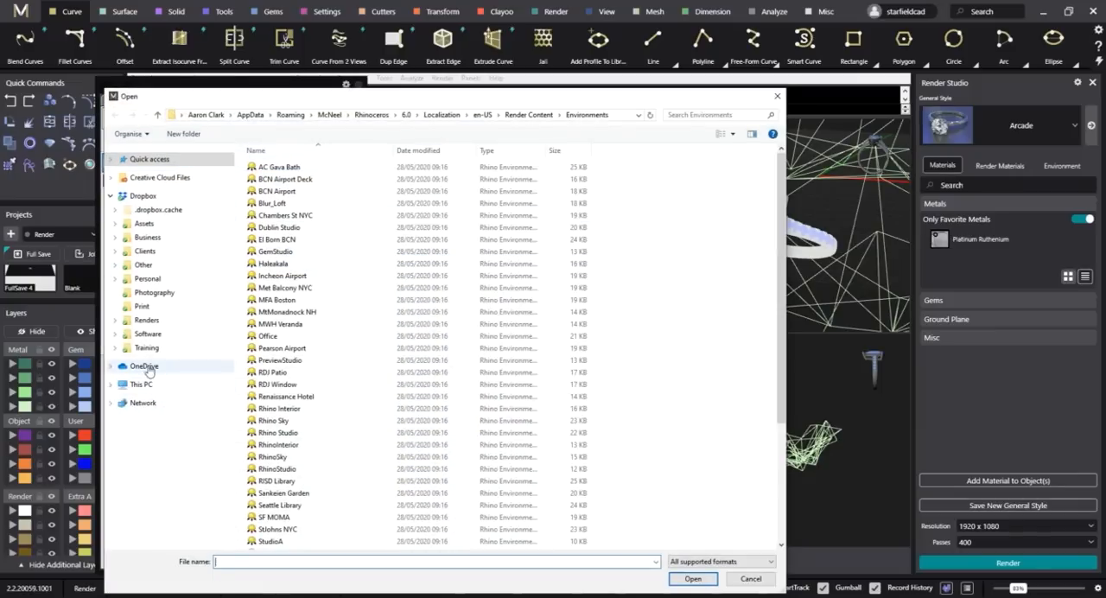
click(147, 347)
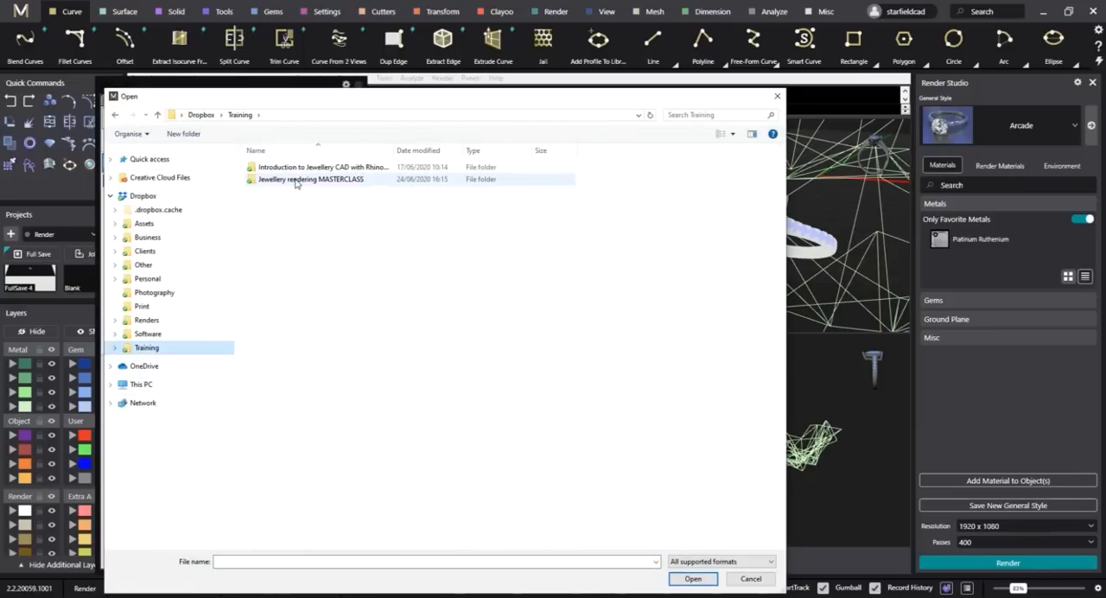
double_click(296, 179)
double_click(278, 177)
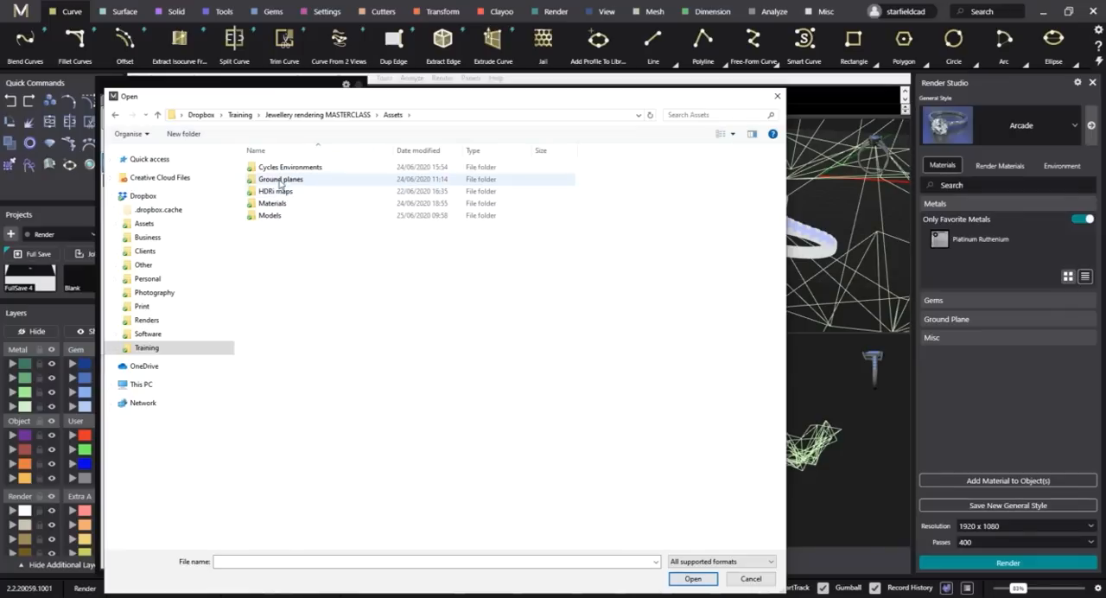
double_click(286, 166)
click(345, 195)
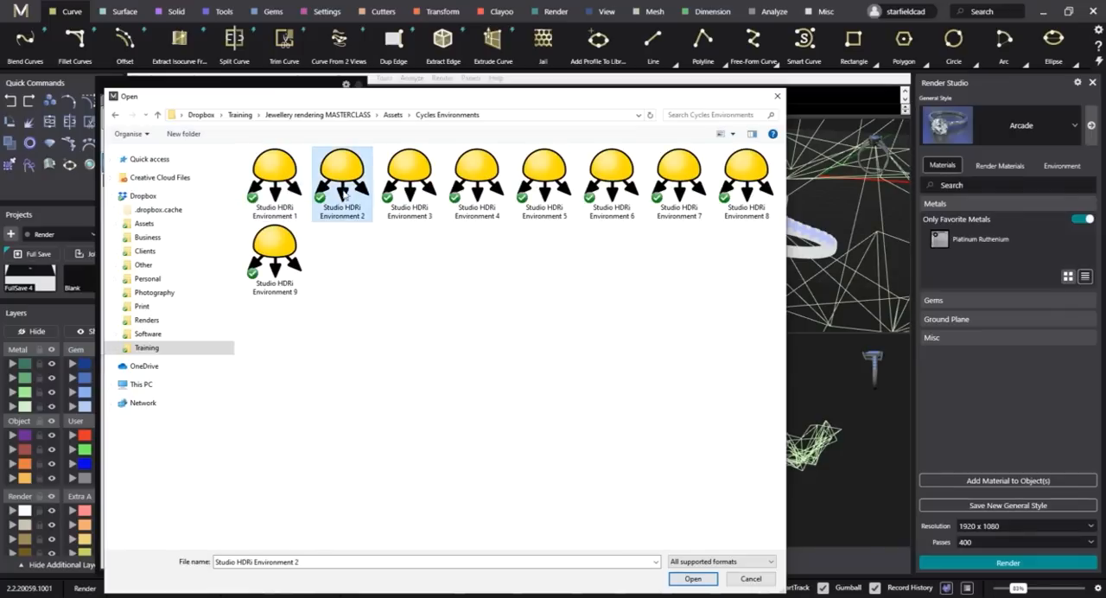
ctrl+click(749, 184)
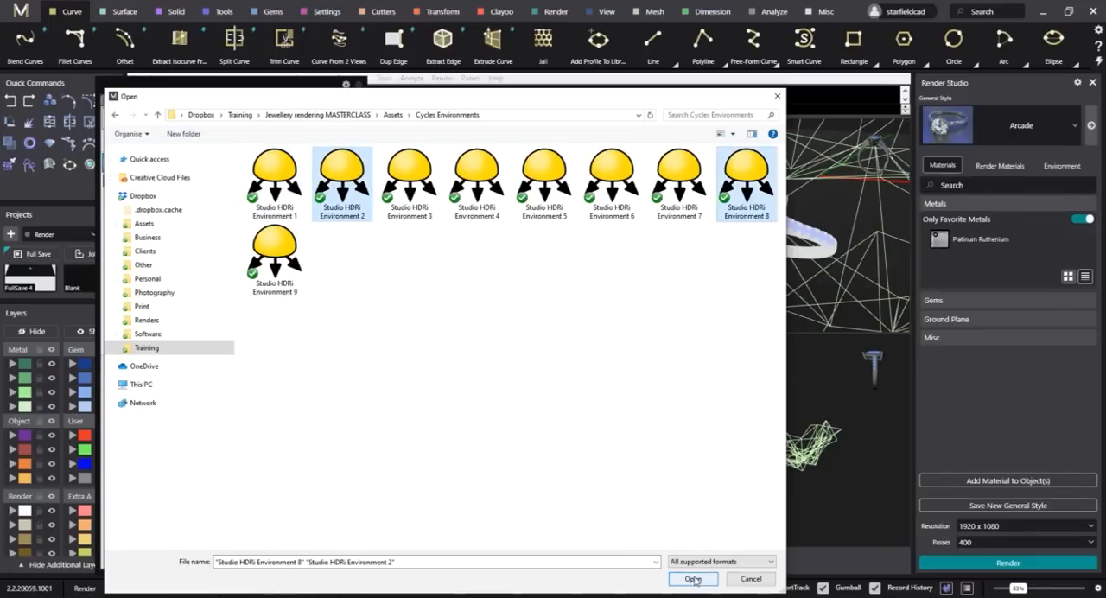
click(694, 579)
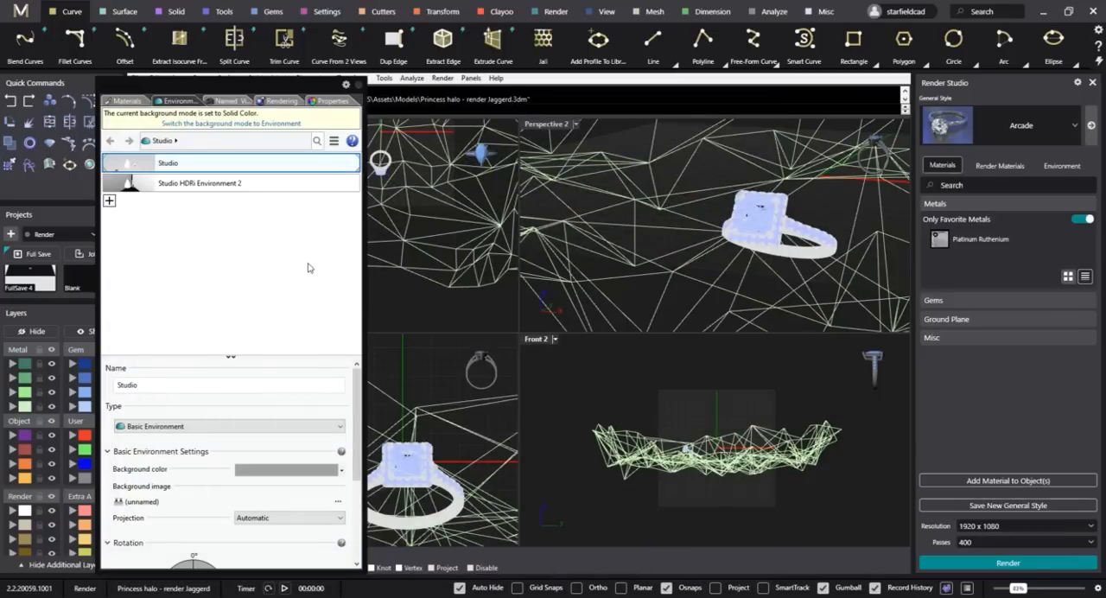
Enlarge the Perspective 2 viewport and set its display mode to Raytraced.
click(233, 101)
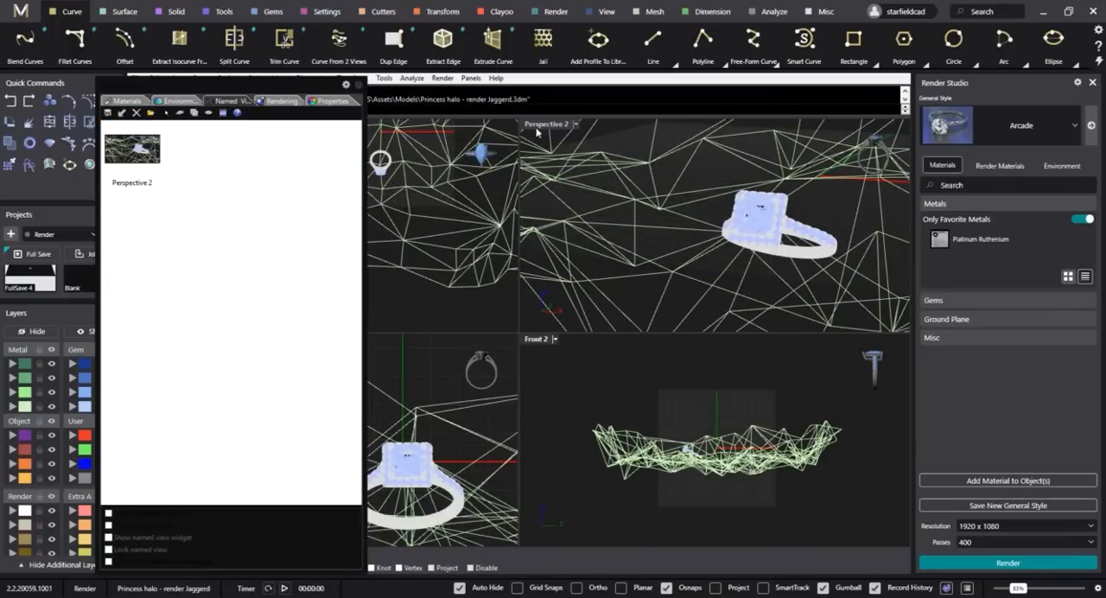
click(139, 155)
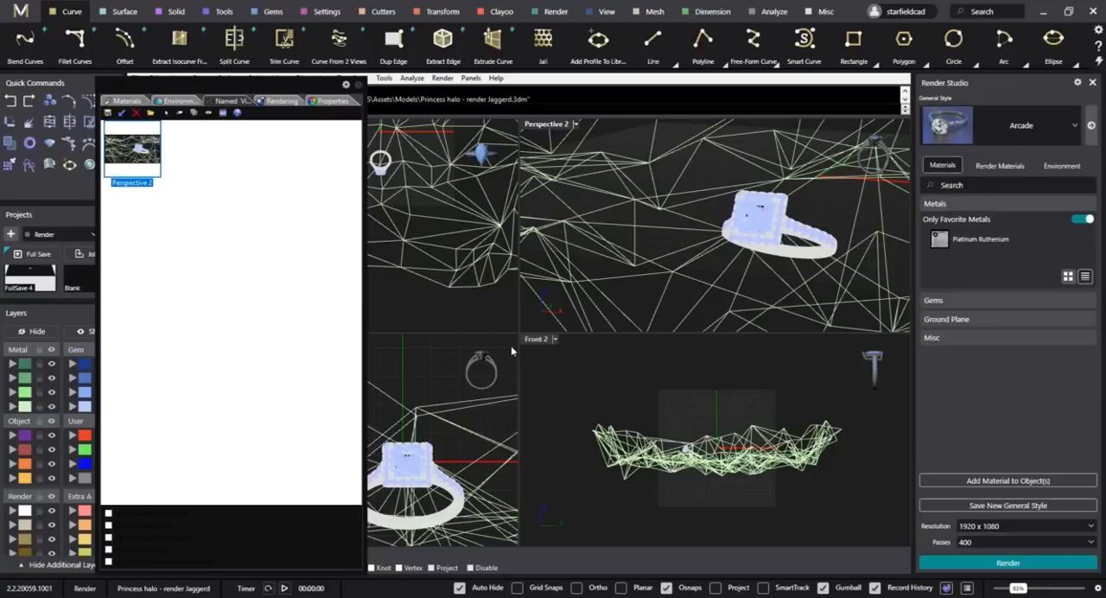
drag(519, 332, 445, 464)
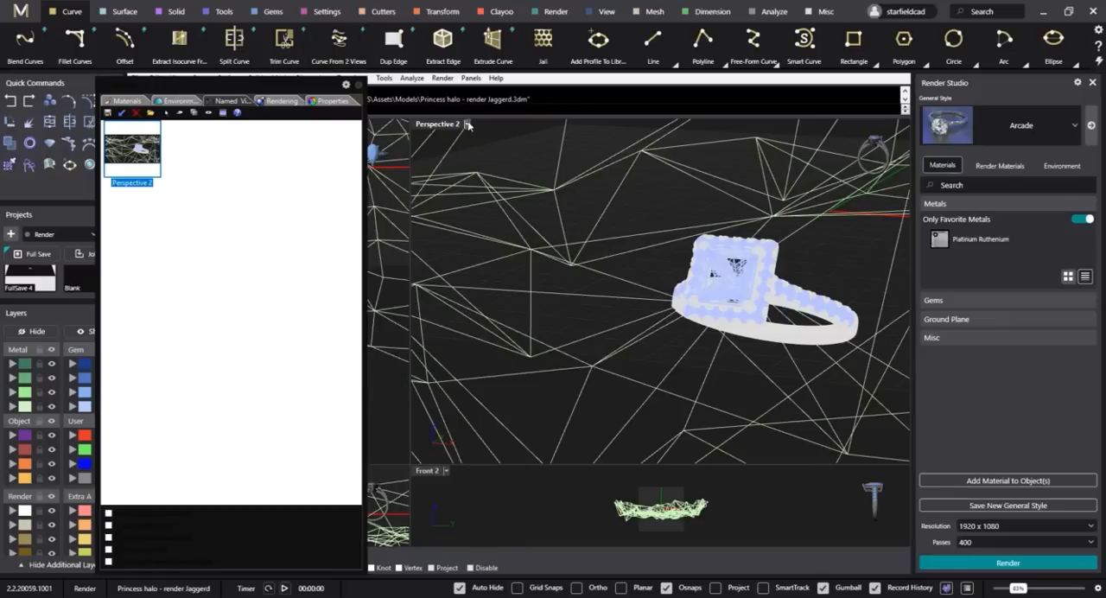
click(468, 126)
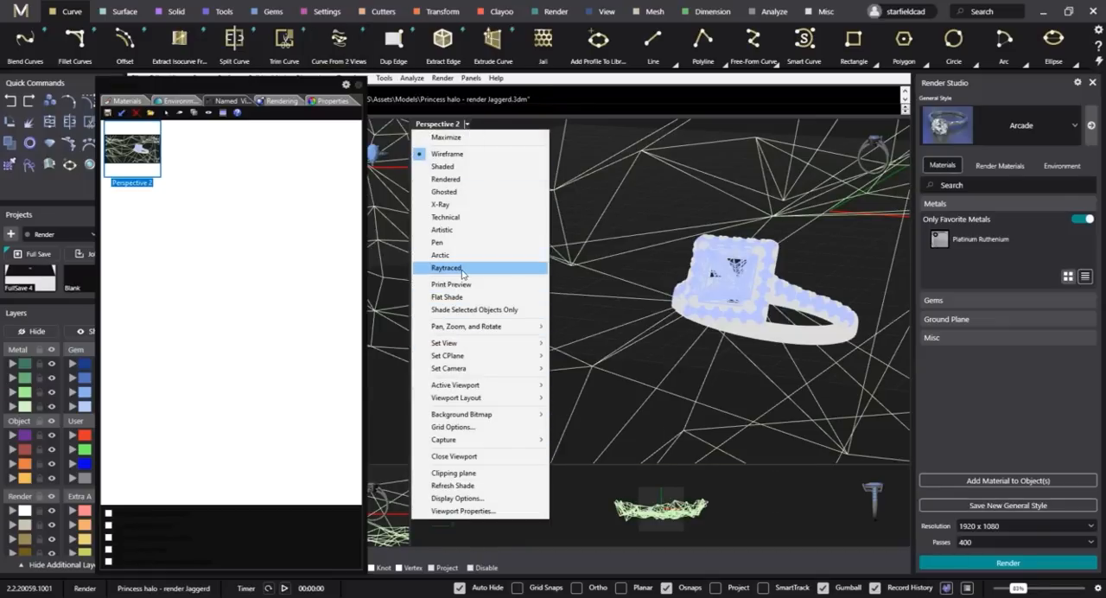
click(463, 272)
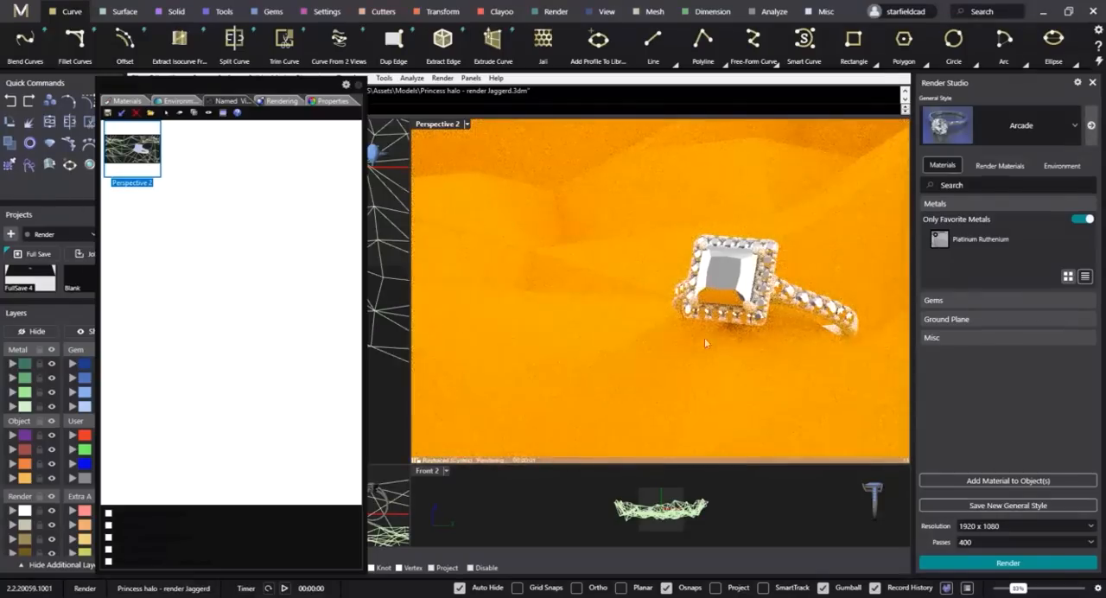
Select the ring in the Front 2 view and assign the Gem_Diamond material to the selection.
click(128, 102)
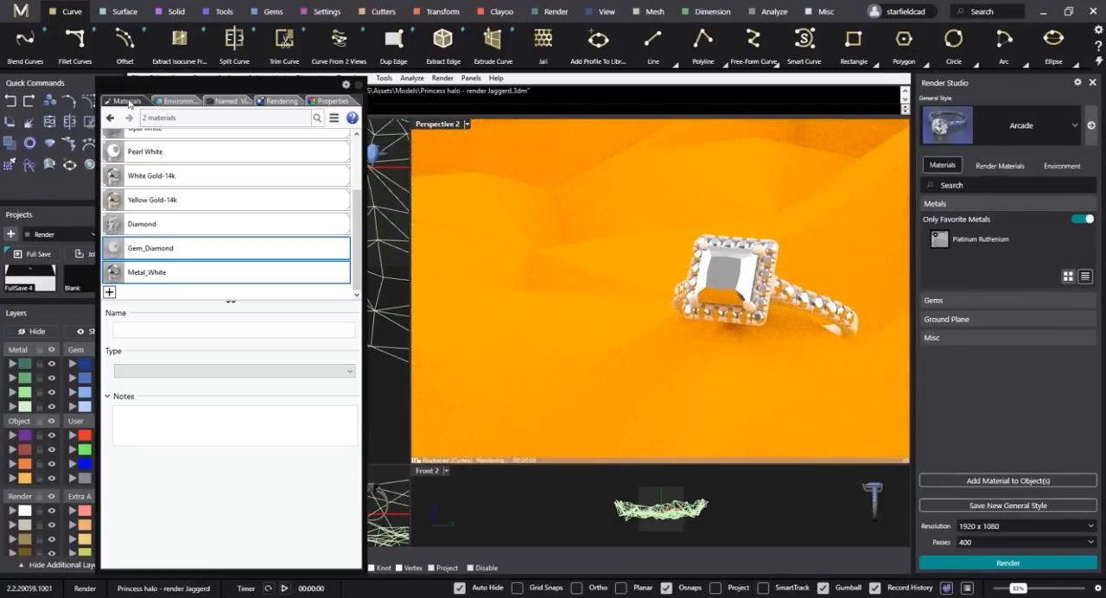
click(650, 504)
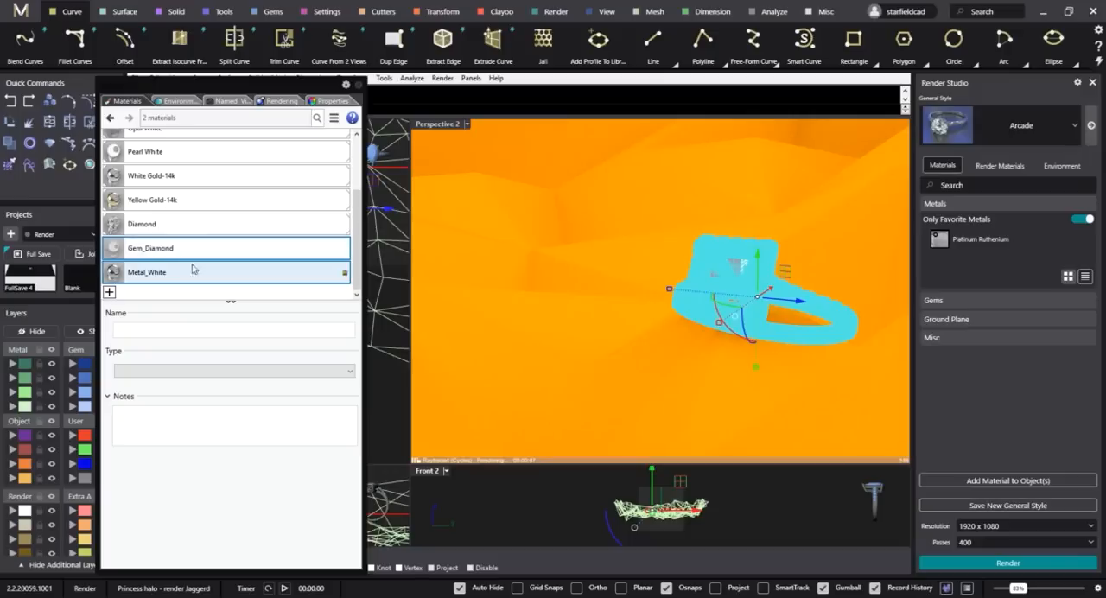
click(165, 224)
click(173, 253)
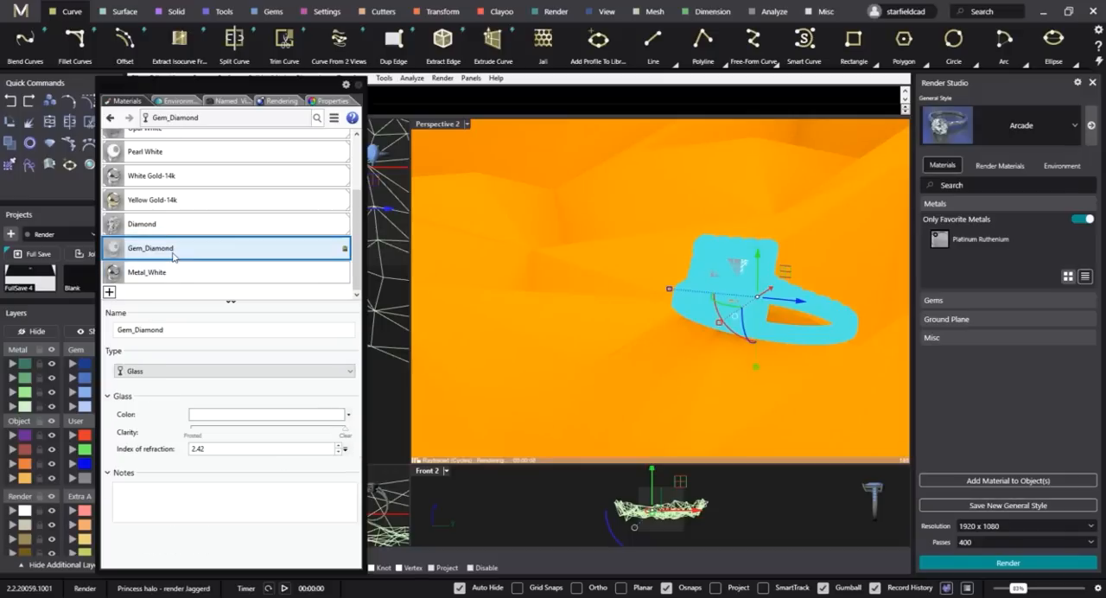
right_click(190, 249)
click(234, 224)
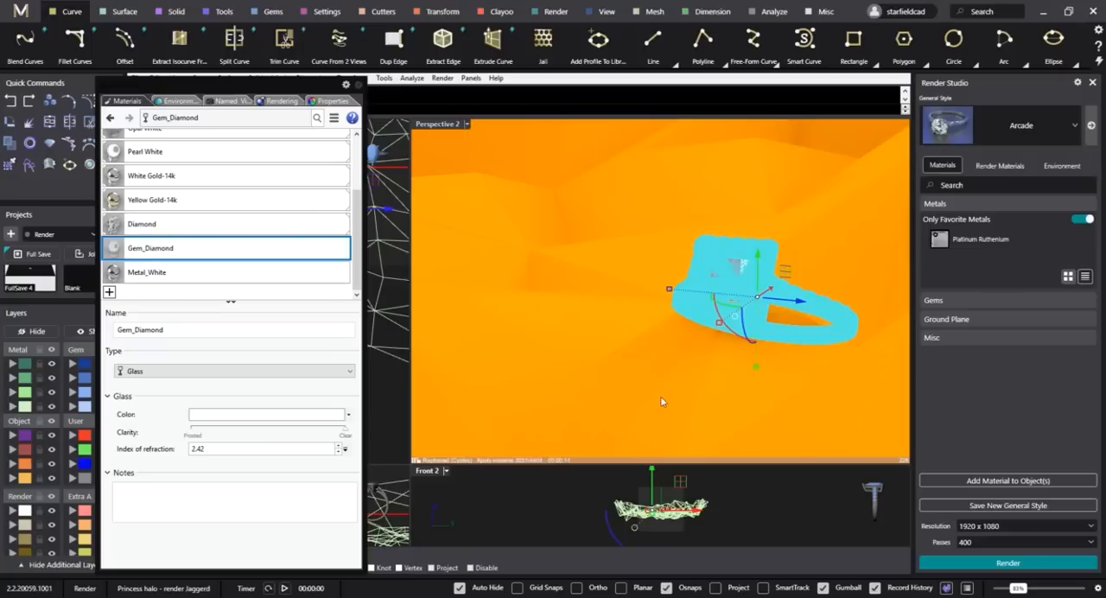
Select only the ring's metal, leaving the jagged ground unselected, and assign the Metal_White material to it.
click(775, 492)
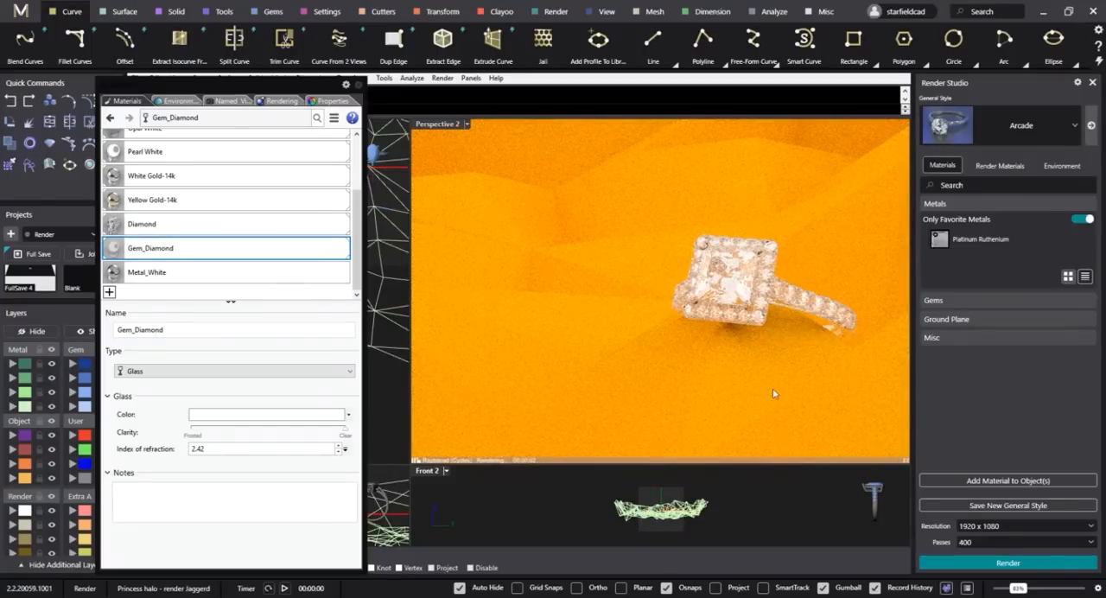
click(605, 248)
key(Escape)
text(selmesh)
key(Return)
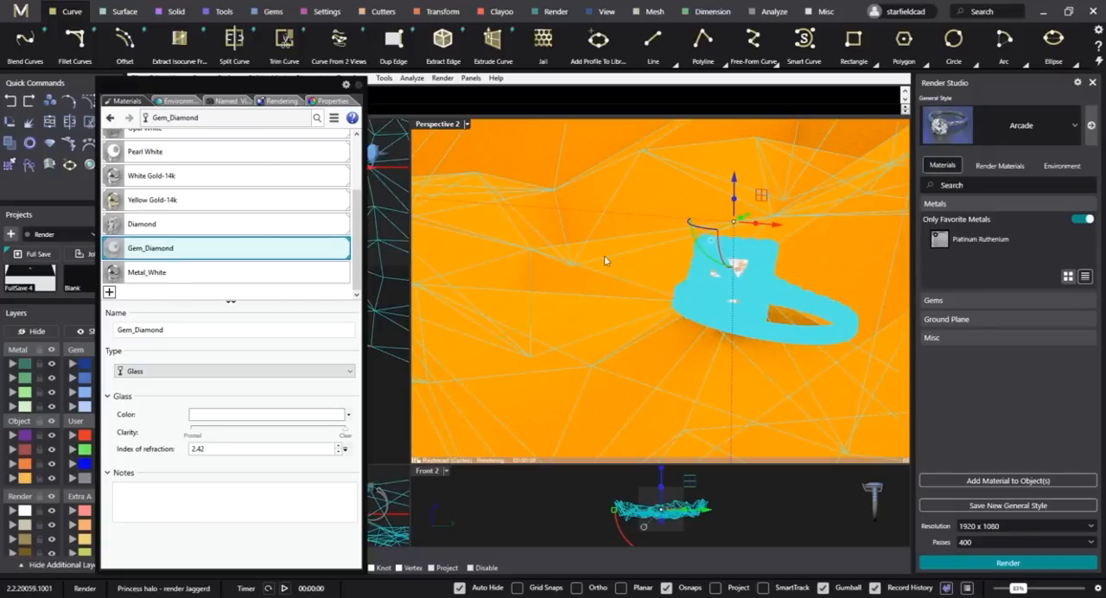
ctrl+click(605, 255)
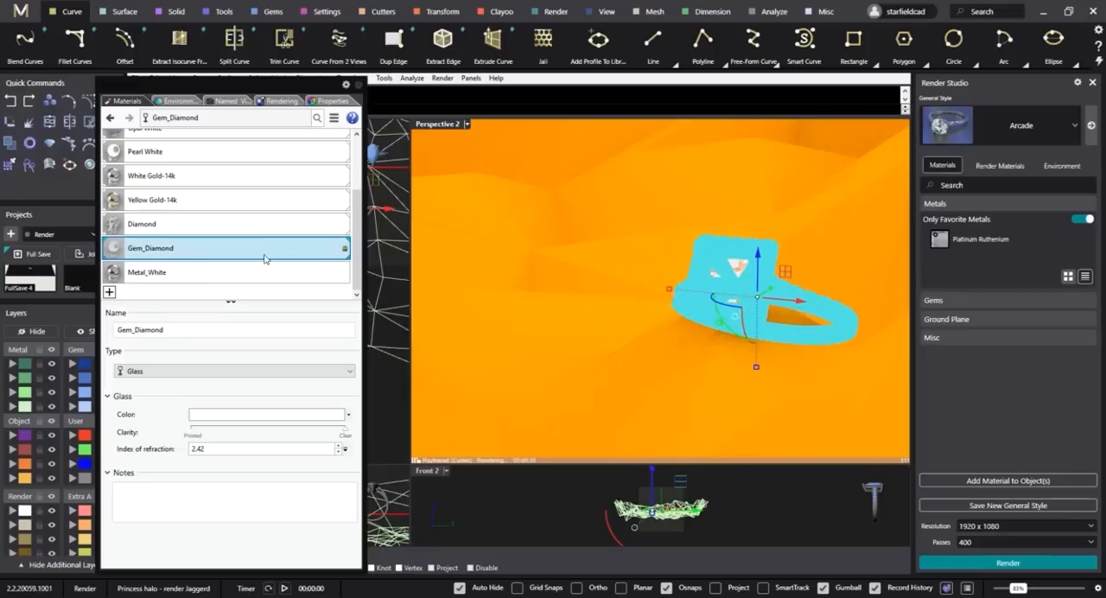
click(153, 272)
right_click(158, 272)
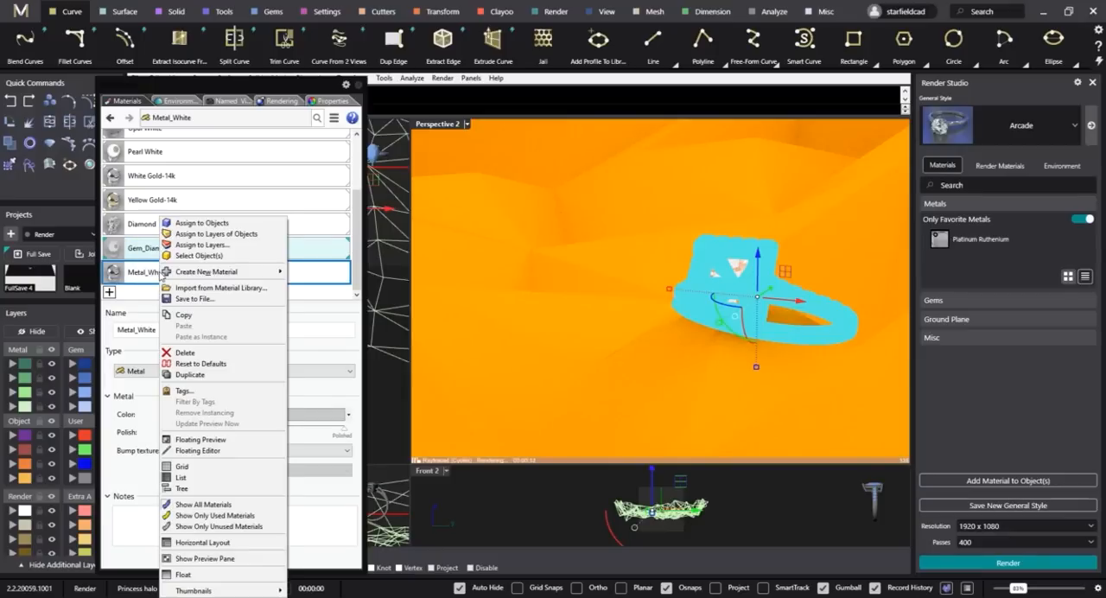
click(198, 223)
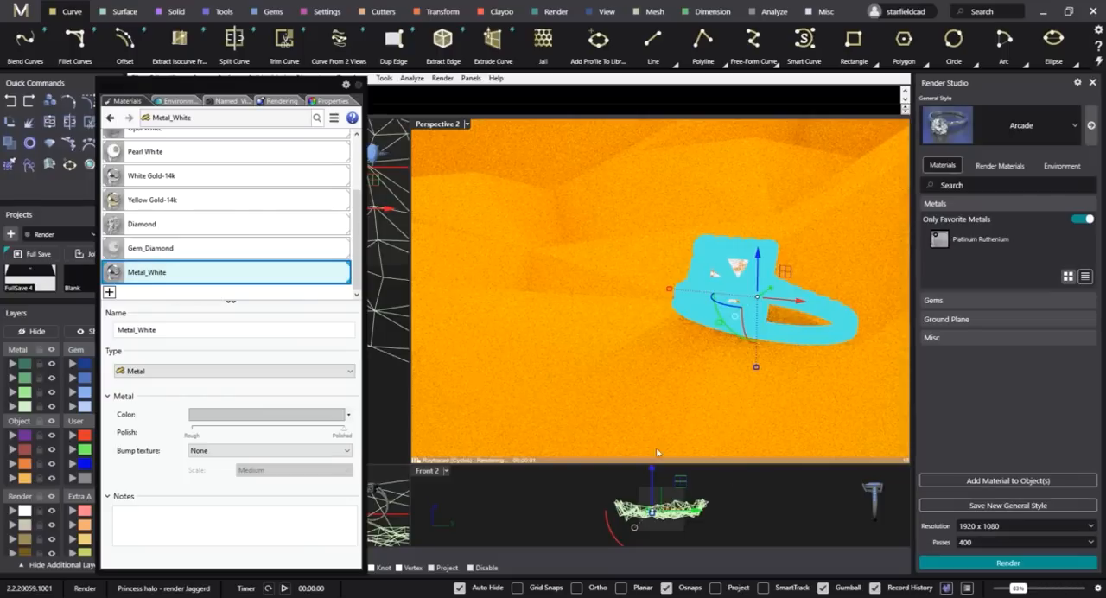
Select the jagged ground mesh, create a new Metal material with its default name, and set its colour to black.
click(551, 274)
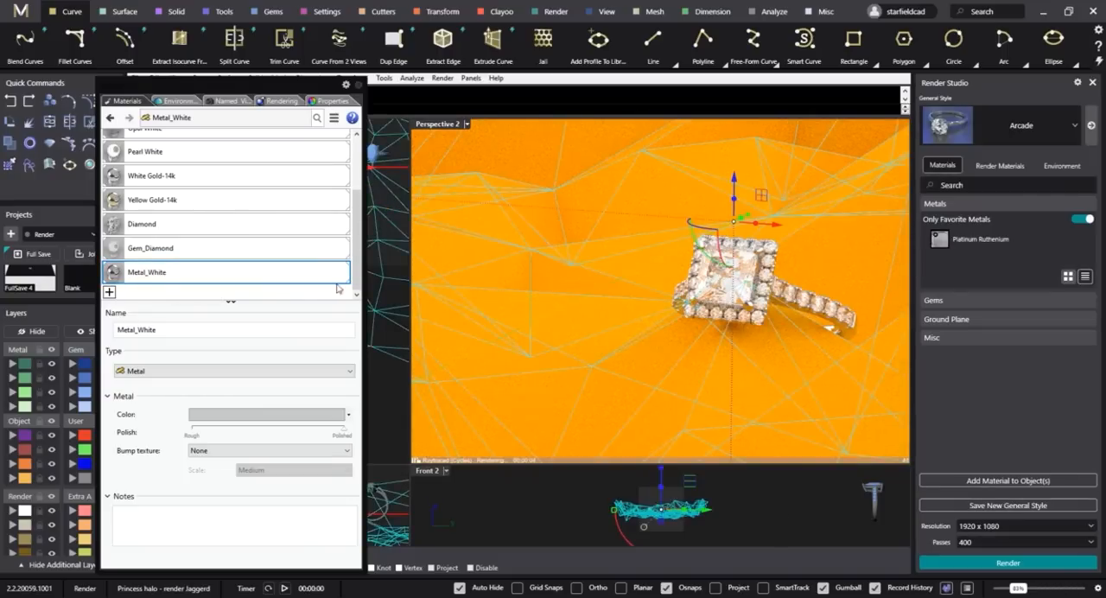
click(109, 294)
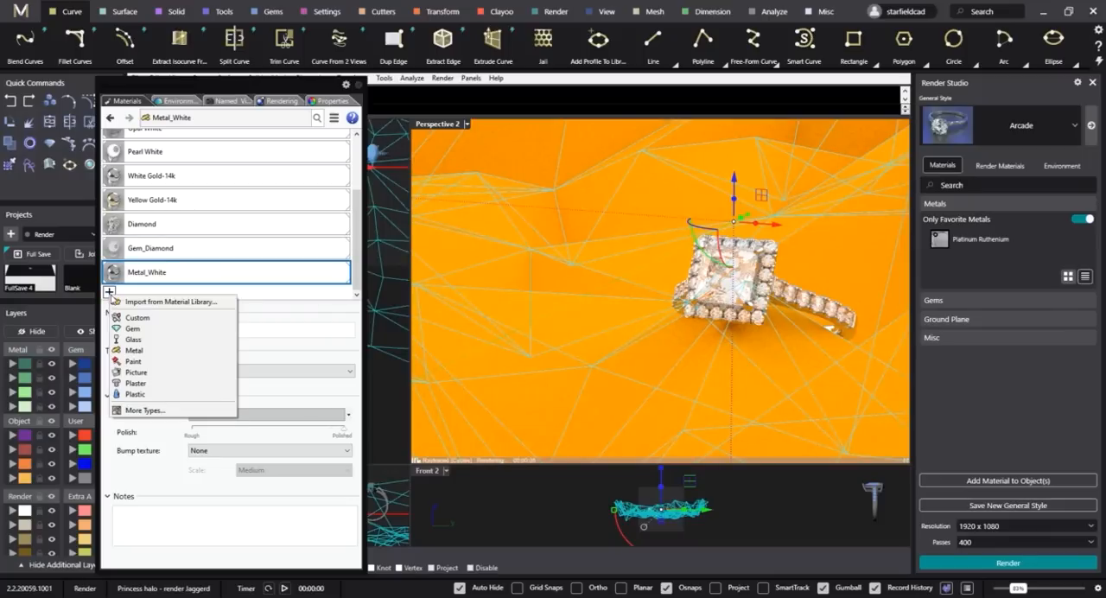
click(151, 353)
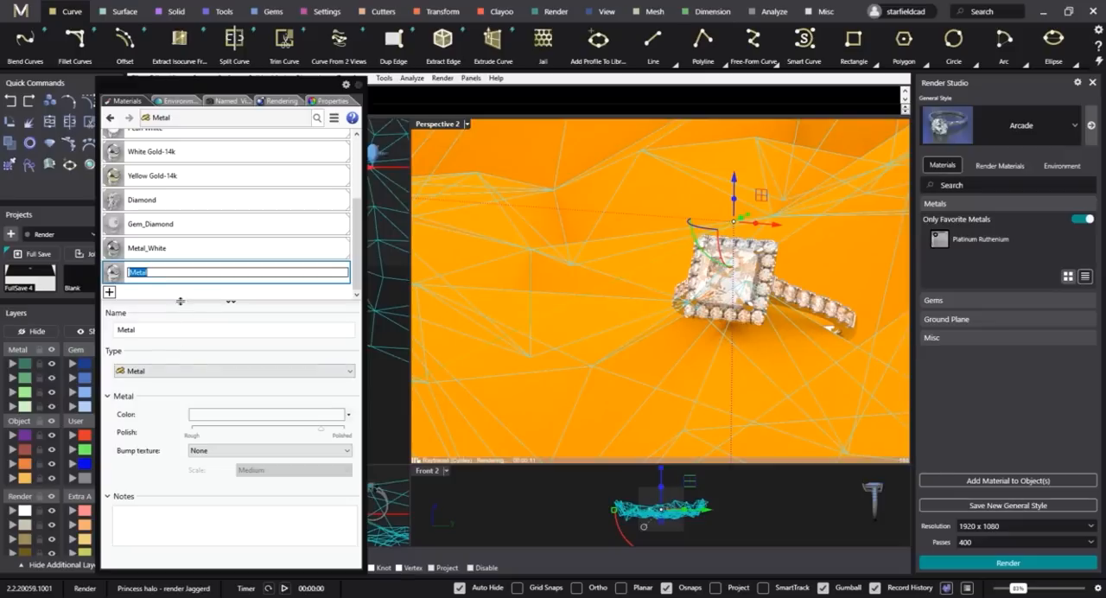
key(Return)
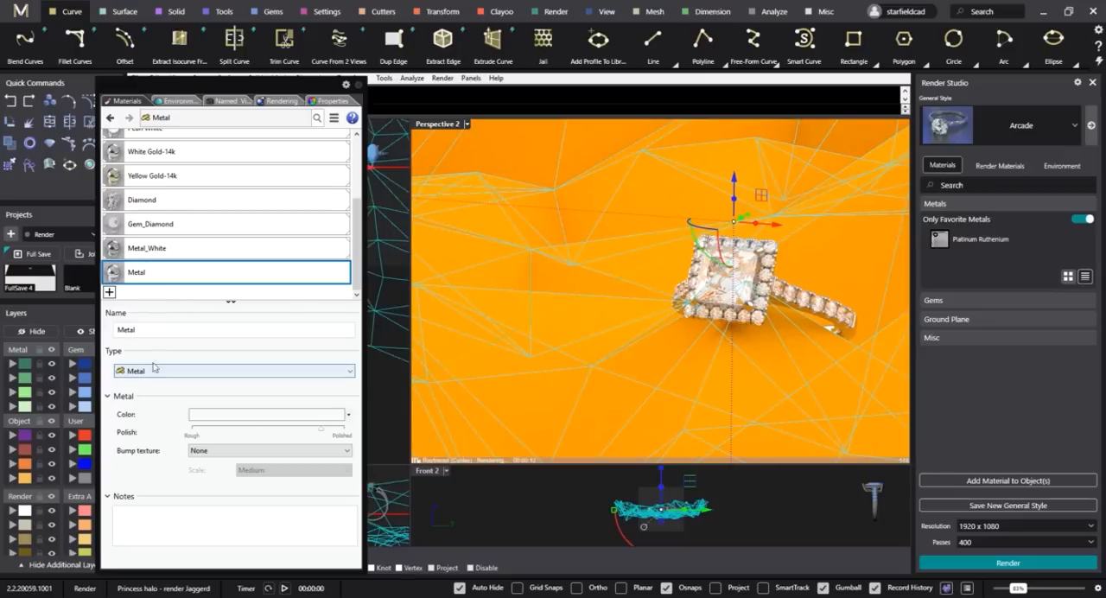
click(240, 416)
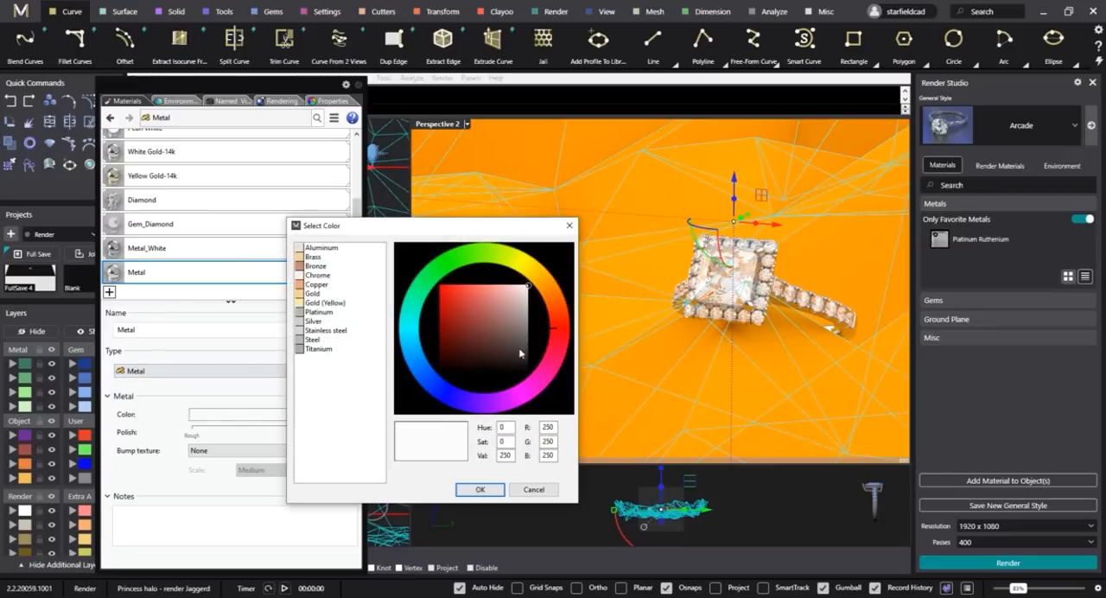
drag(535, 360, 538, 394)
click(480, 490)
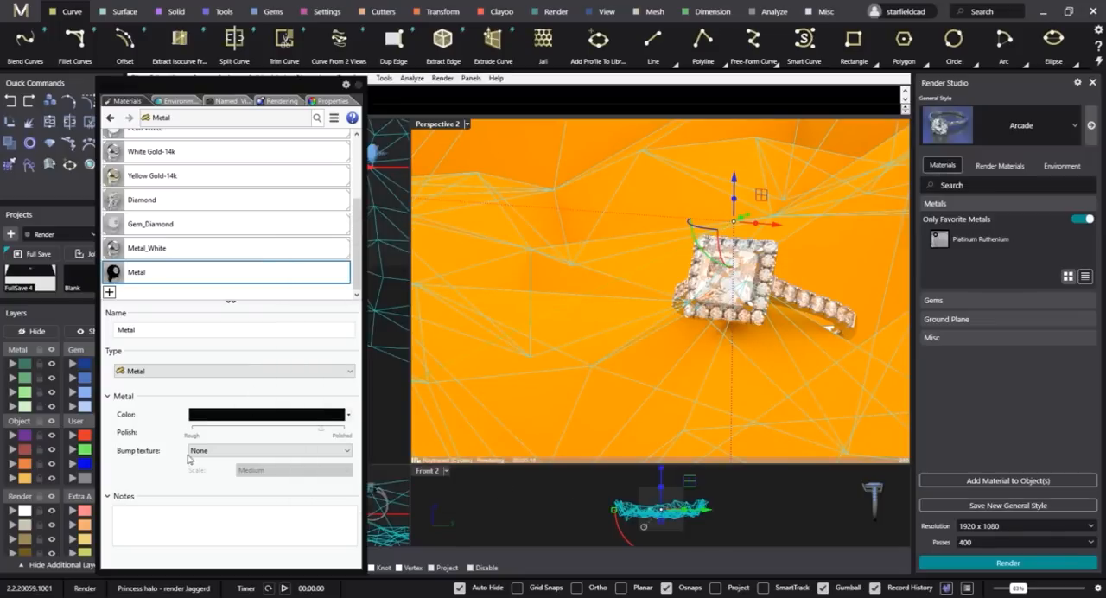
Assign the black Metal material to the jagged ground mesh and clear the selection.
drag(184, 273, 534, 251)
click(612, 345)
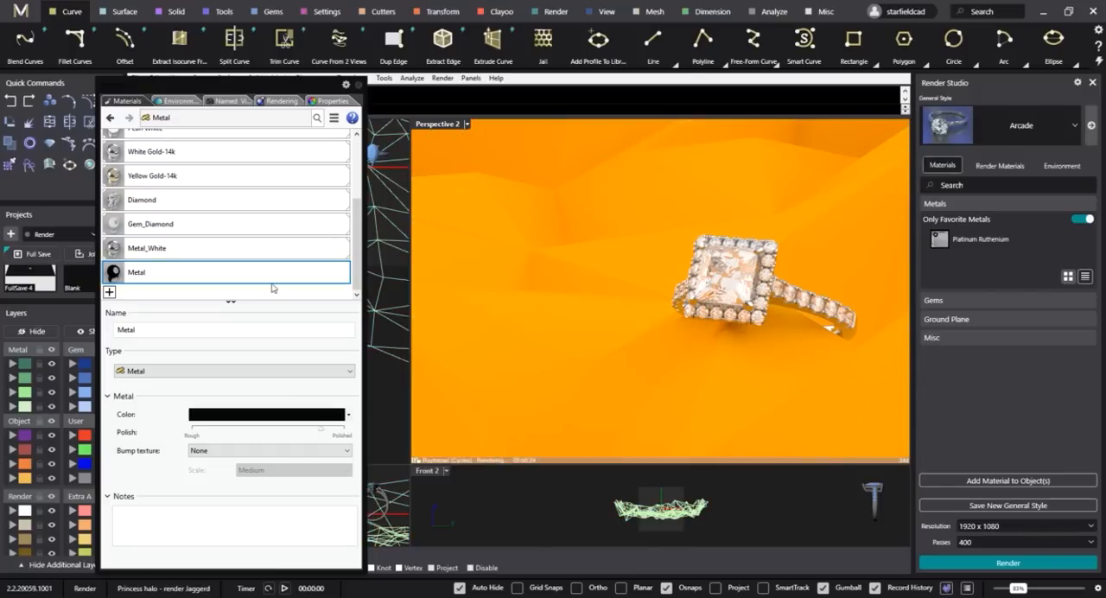
drag(272, 285, 565, 264)
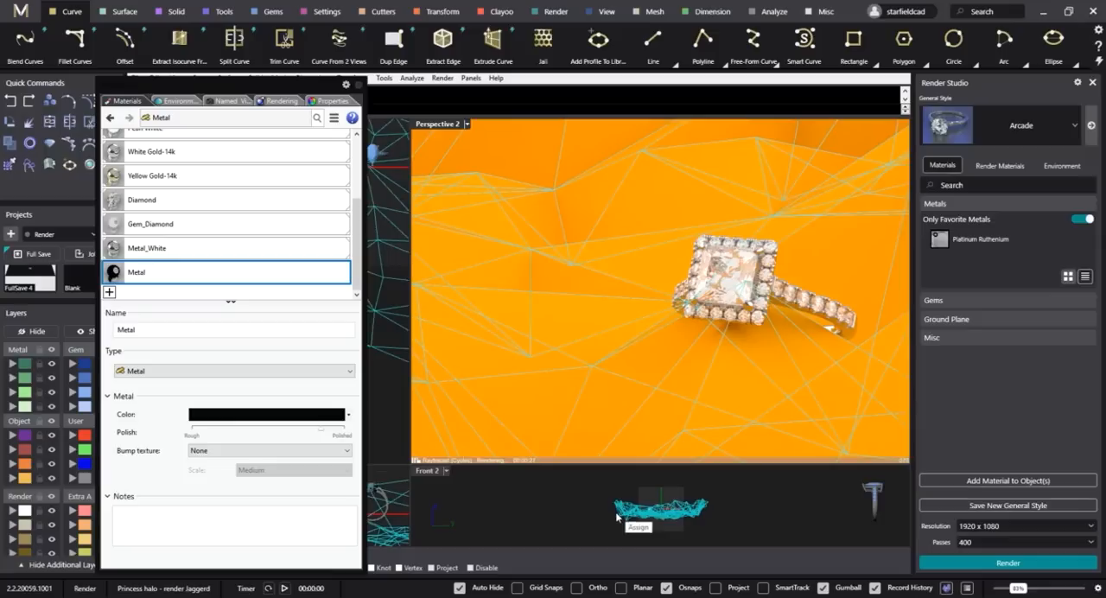
key(Escape)
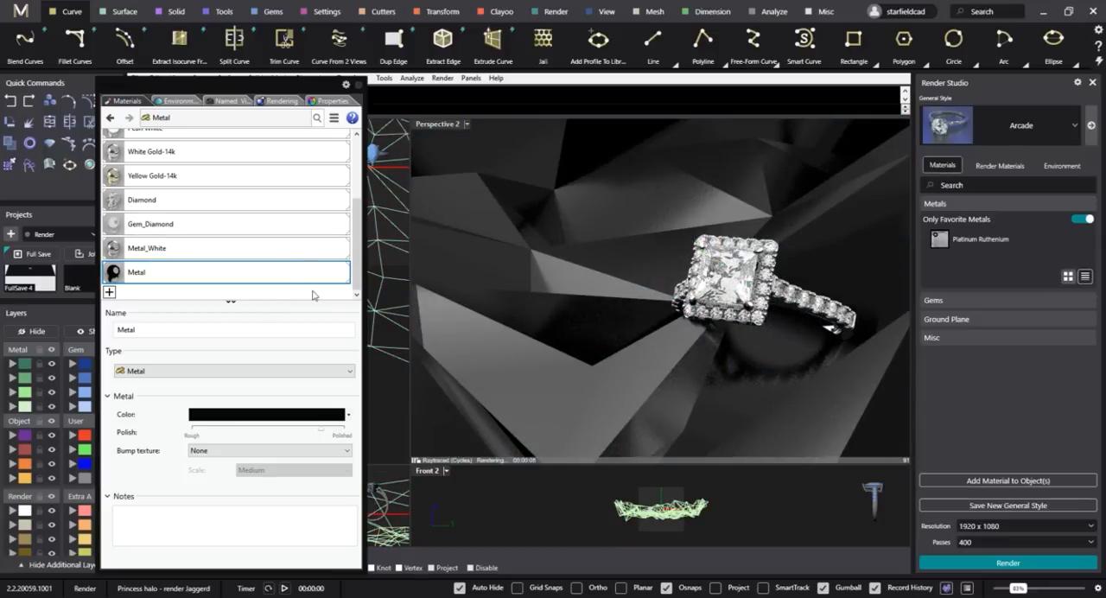
Light the scene with Studio HDRi Environment 2 and inspect the centre diamond up close.
click(176, 101)
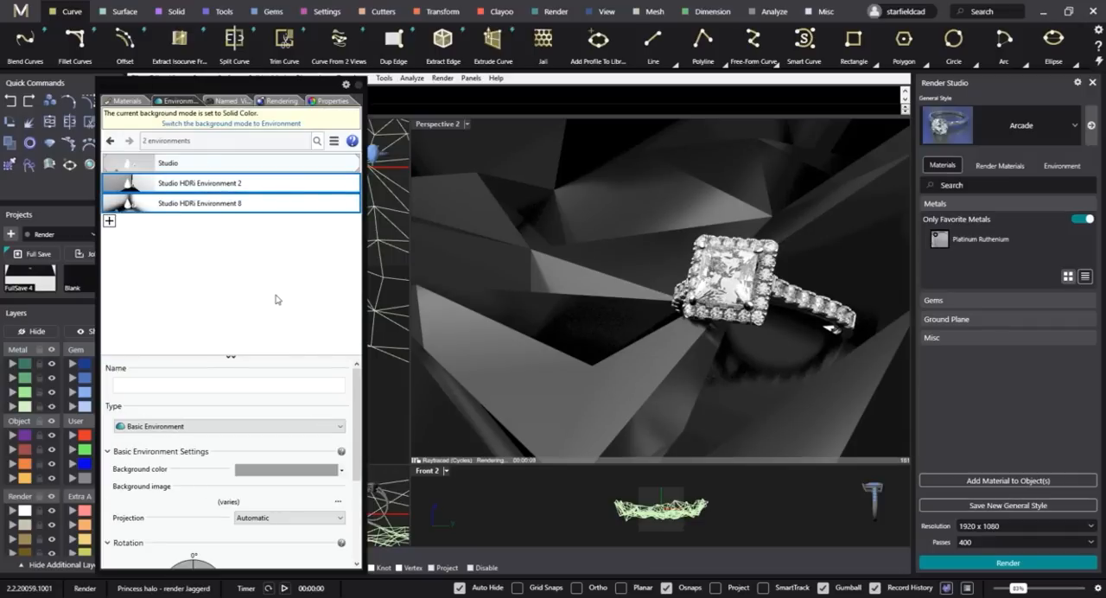
click(246, 184)
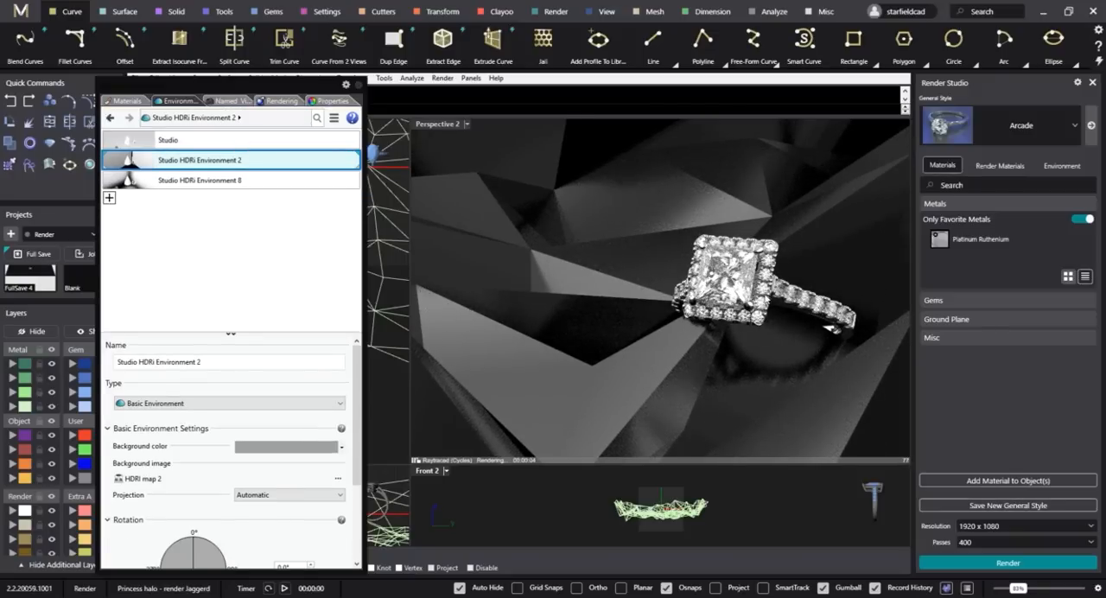
scroll(761, 285, up, 5)
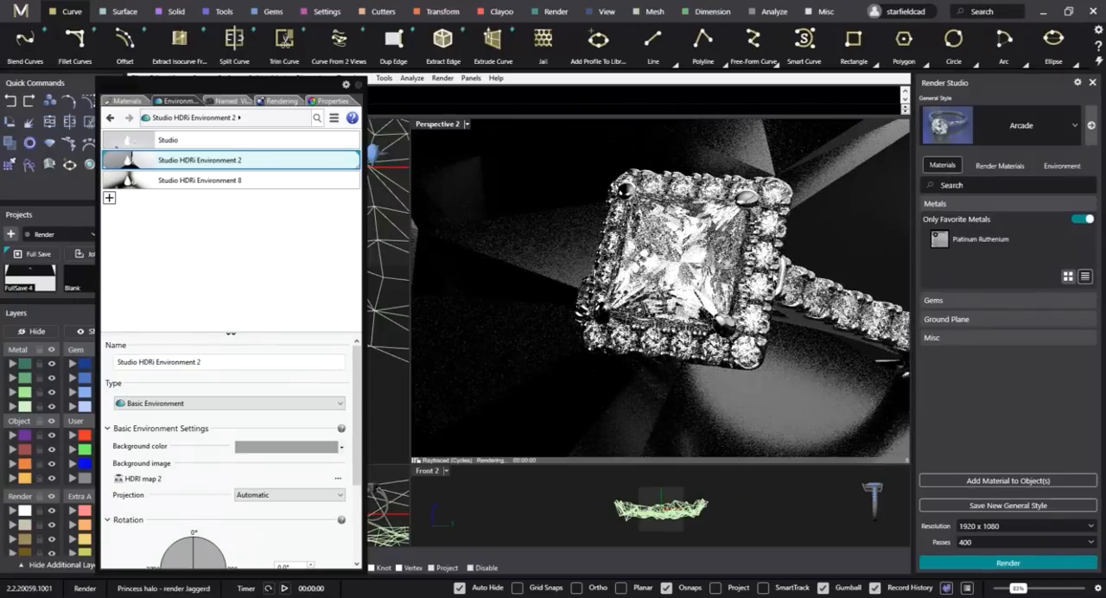
scroll(760, 285, up, 2)
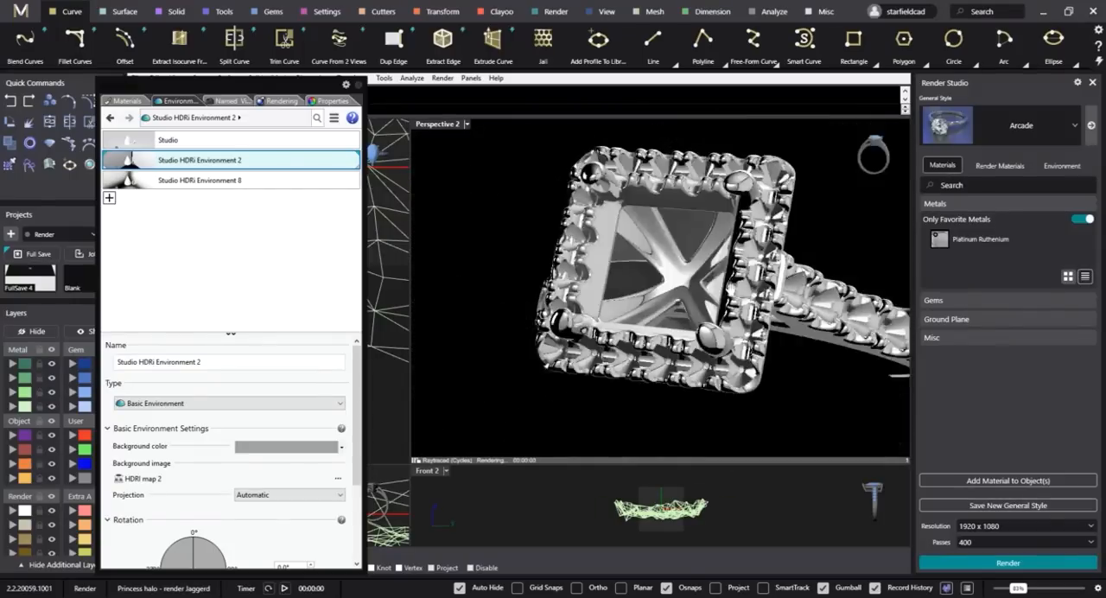
scroll(761, 285, up, 2)
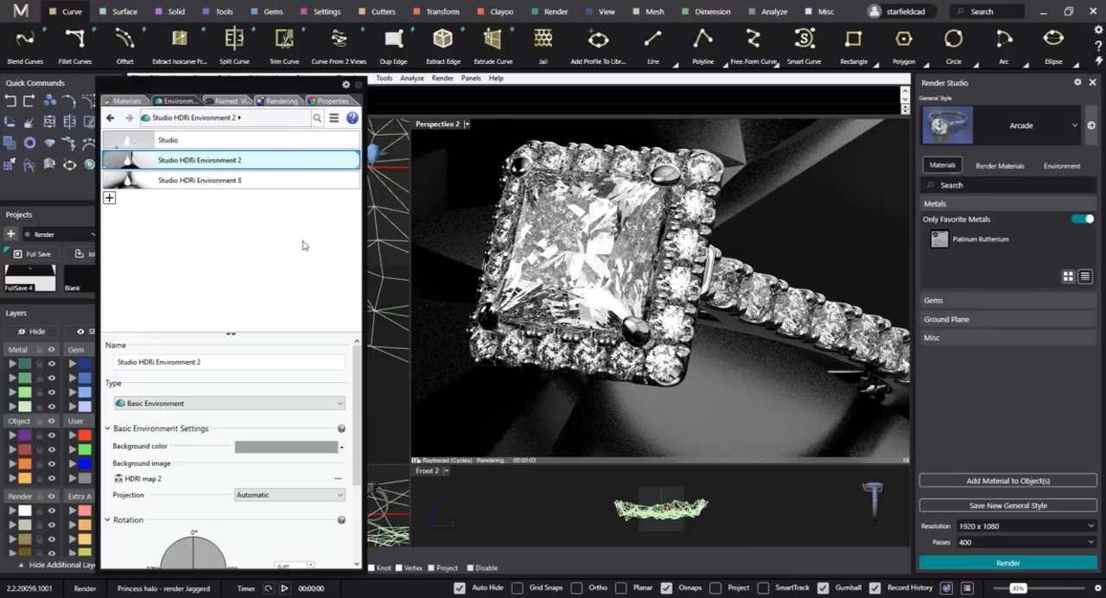
Light the scene with Studio HDRi Environment 8 at an intensity of 1.2, comparing it with Studio HDRi Environment 2.
click(227, 183)
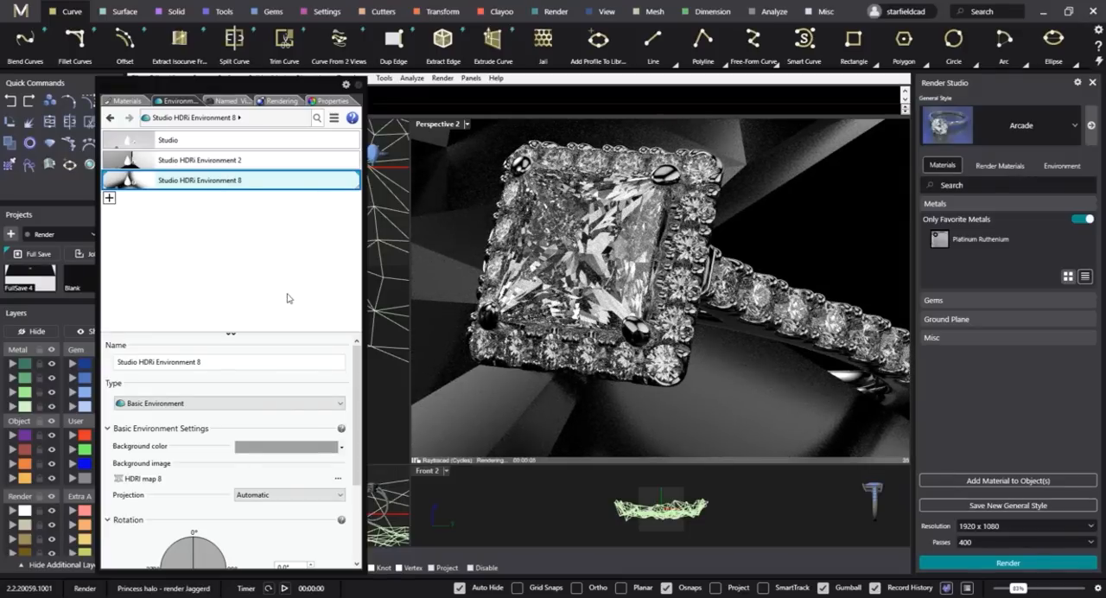
scroll(358, 398, down, 2)
scroll(359, 398, down, 4)
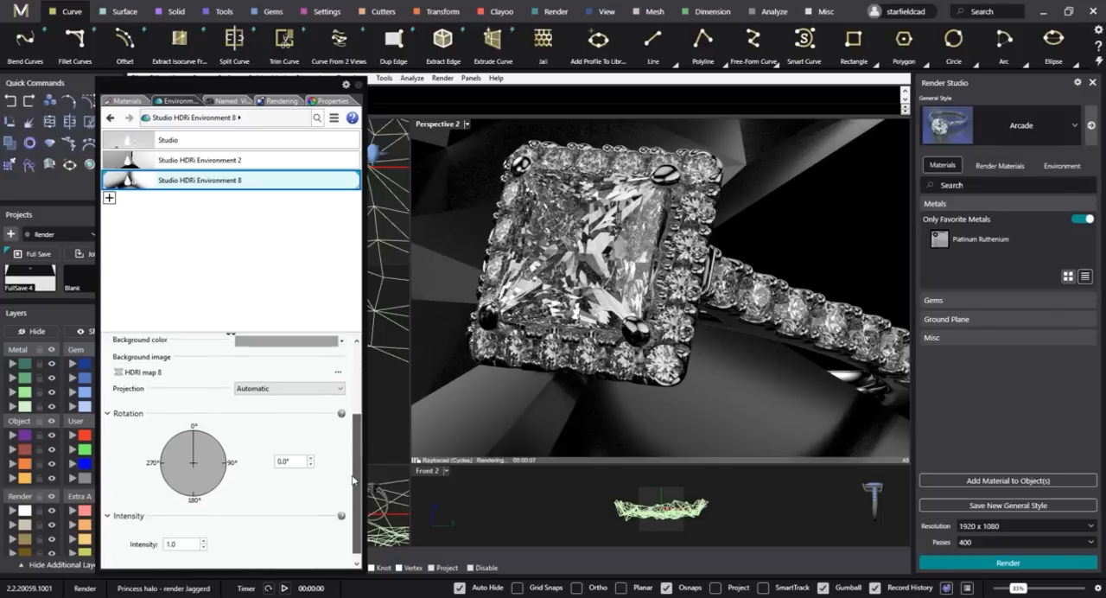
click(171, 528)
text(1.2)
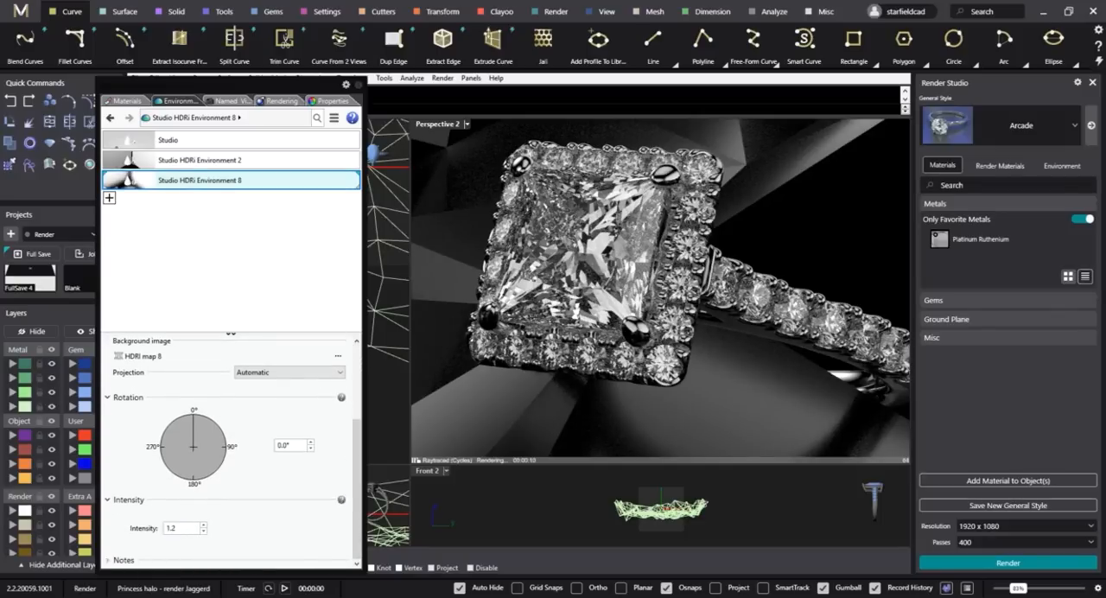
key(Return)
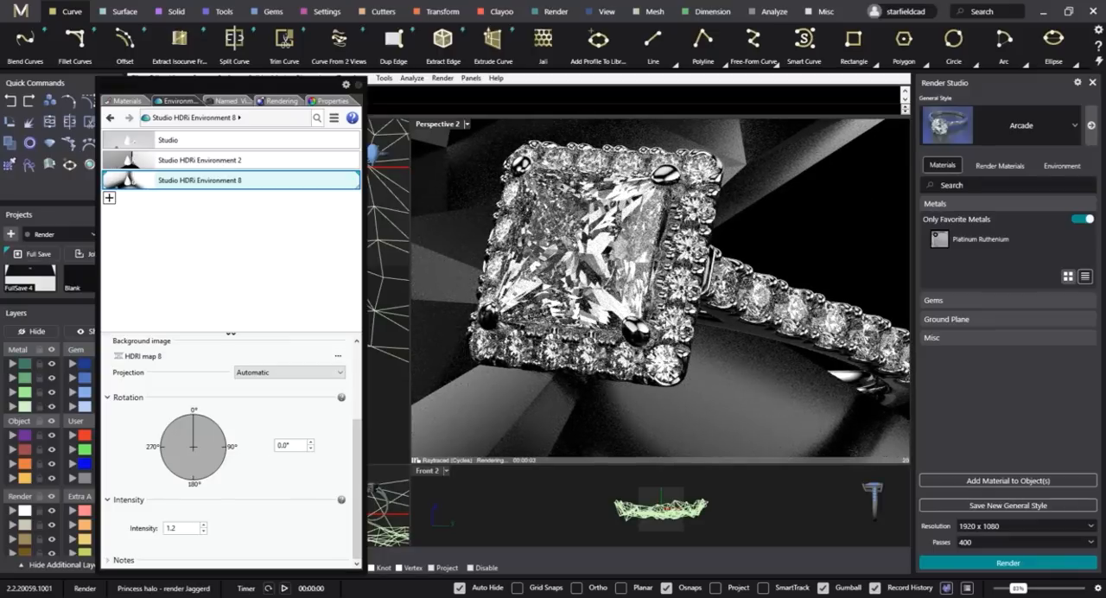
click(240, 161)
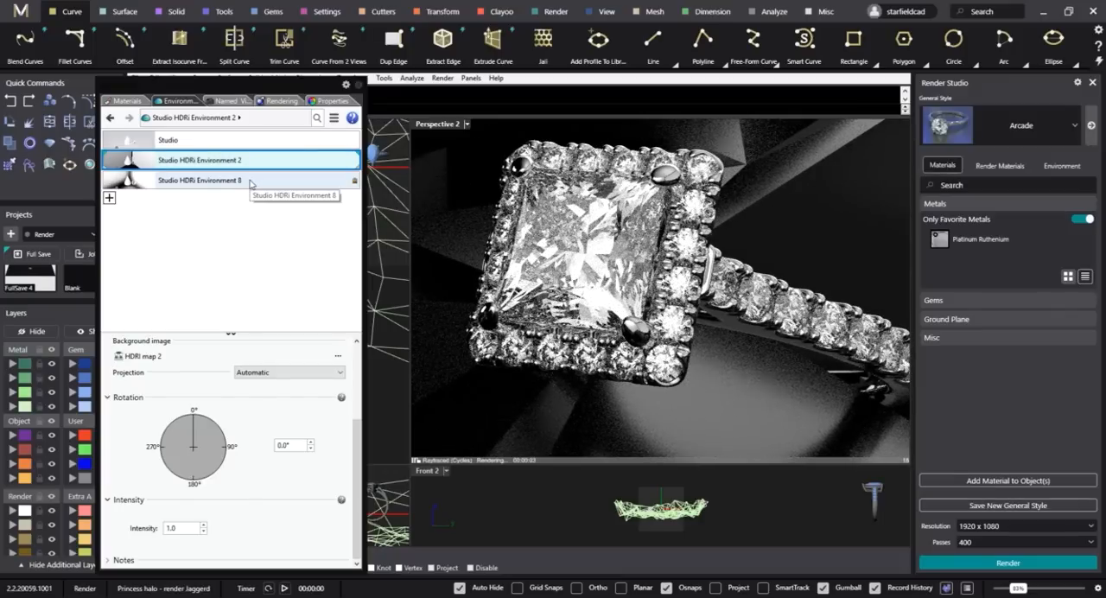
click(250, 182)
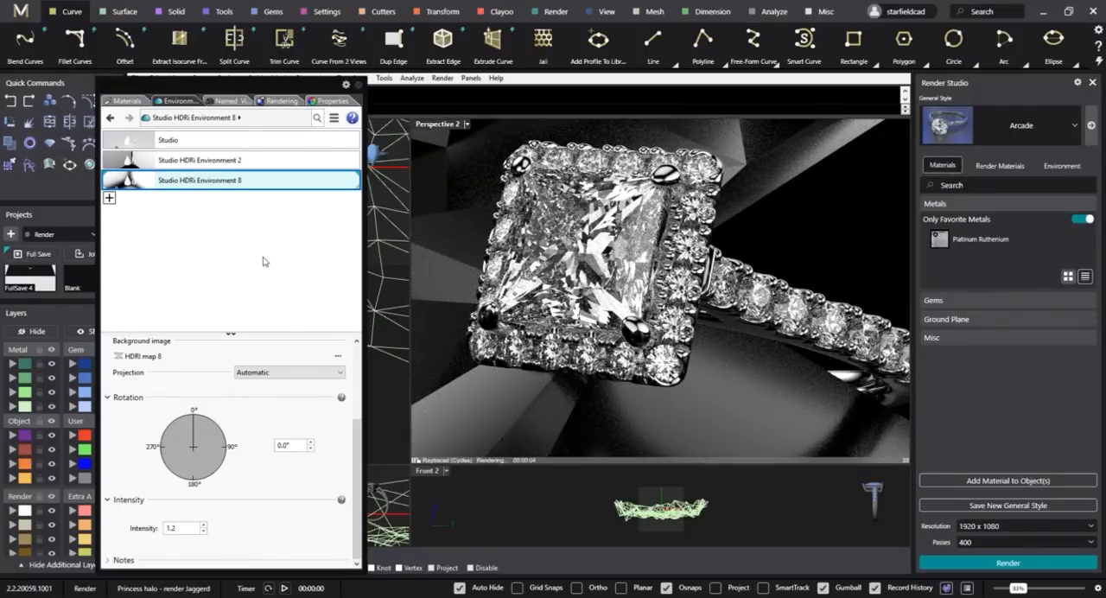
Restore the saved Perspective 2 named view.
scroll(581, 373, down, 5)
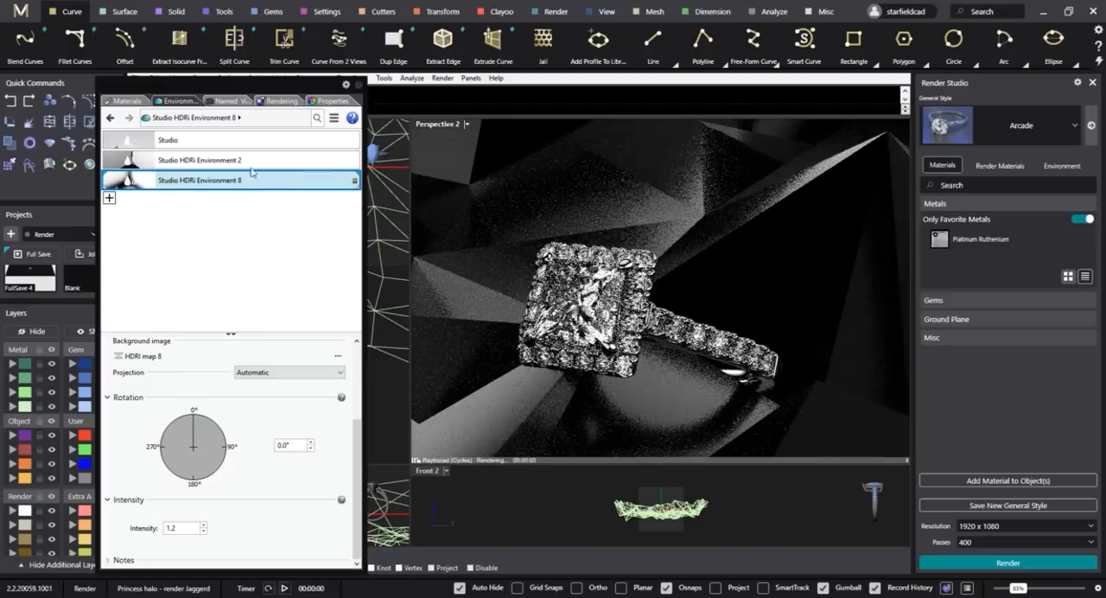
click(230, 102)
double_click(139, 161)
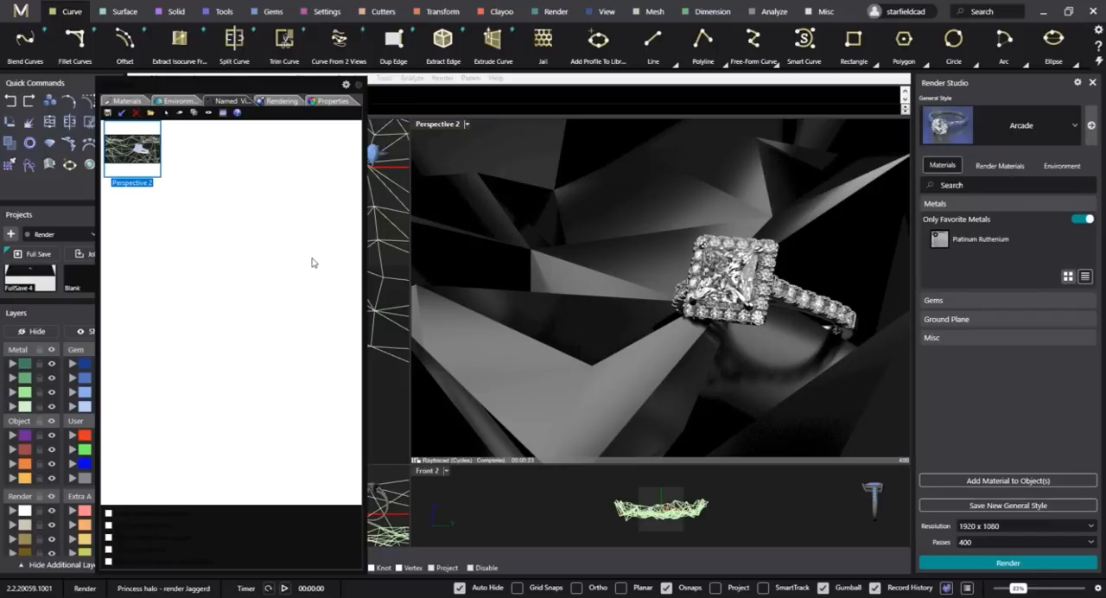
Select the Diamond_Princess centre stone in the Front 2 view and isolate it from the other objects.
click(334, 101)
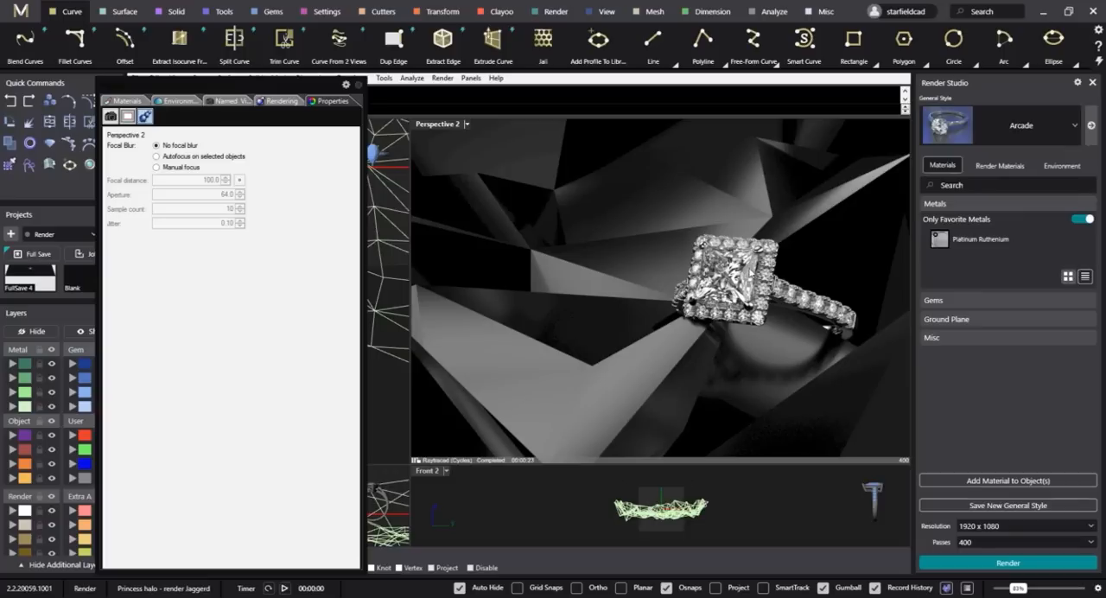
click(745, 269)
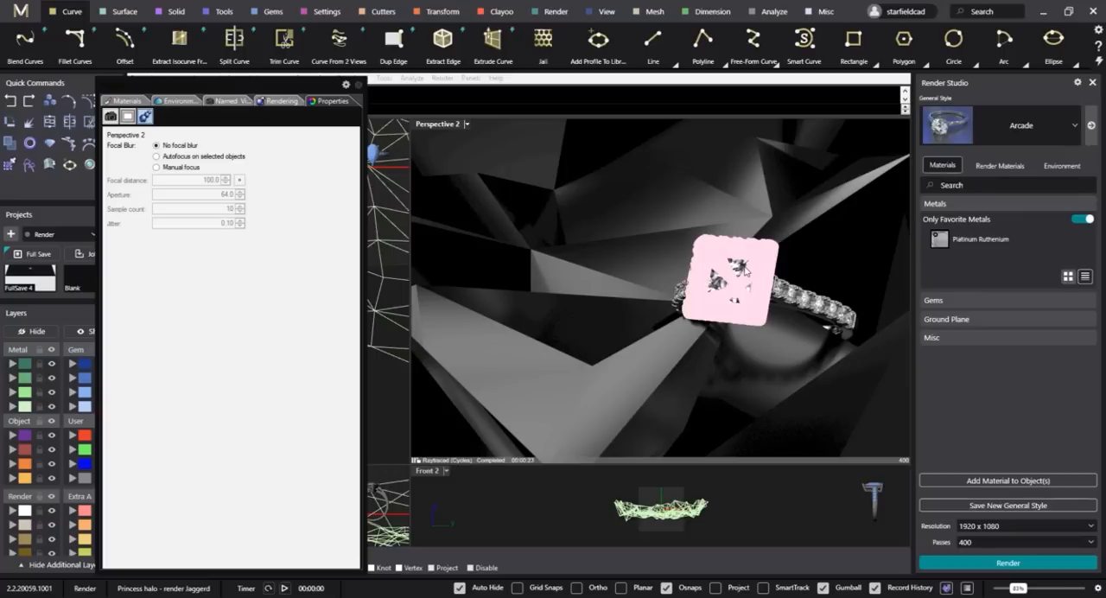
click(753, 468)
scroll(752, 493, up, 5)
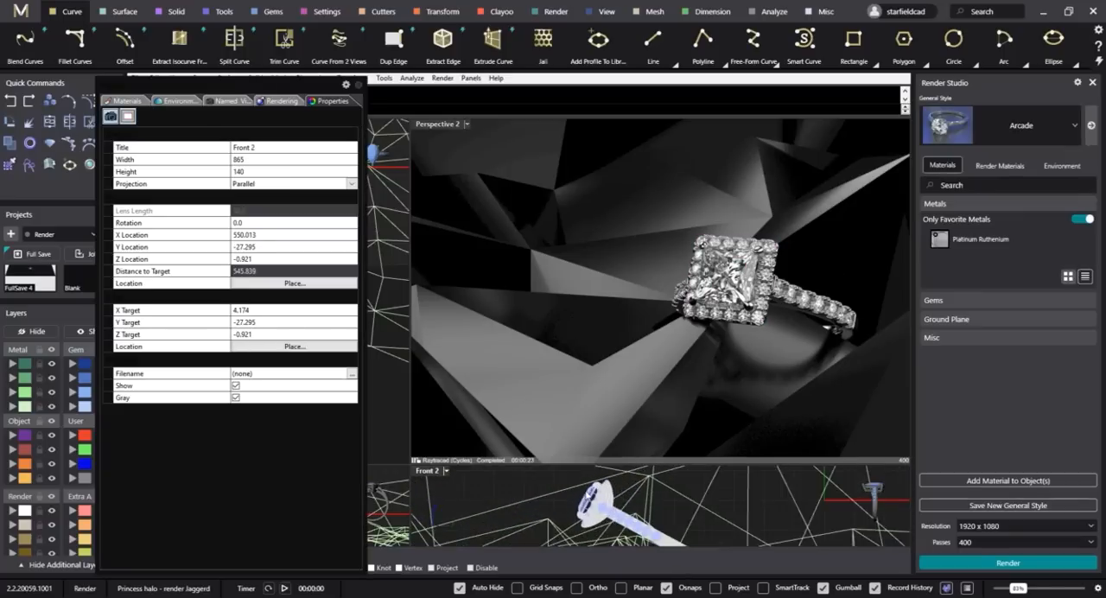
scroll(597, 505, up, 2)
click(575, 502)
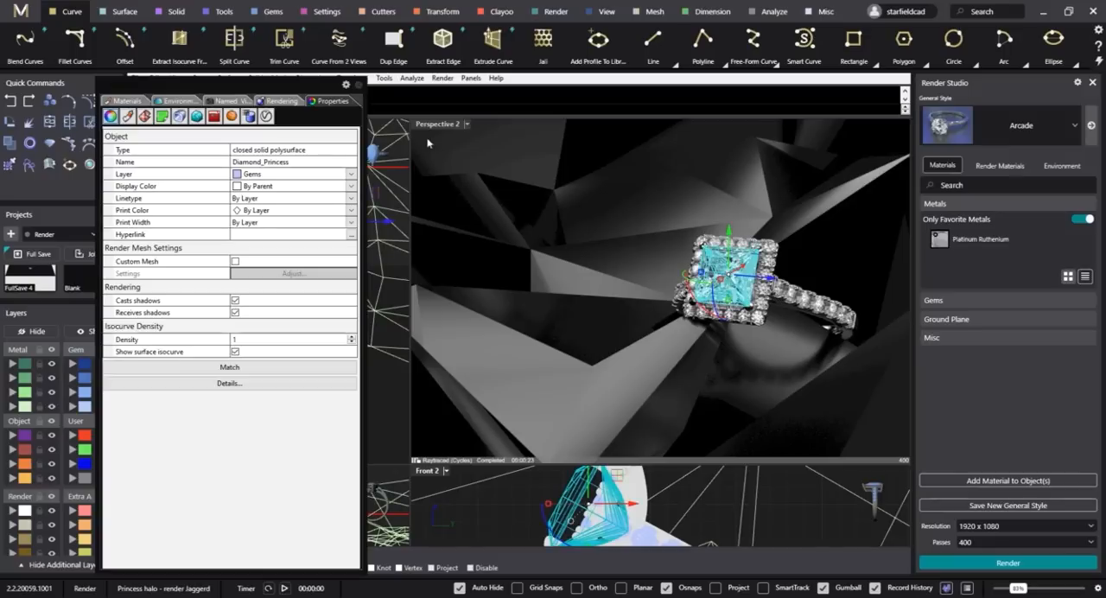
key(ctrl+i)
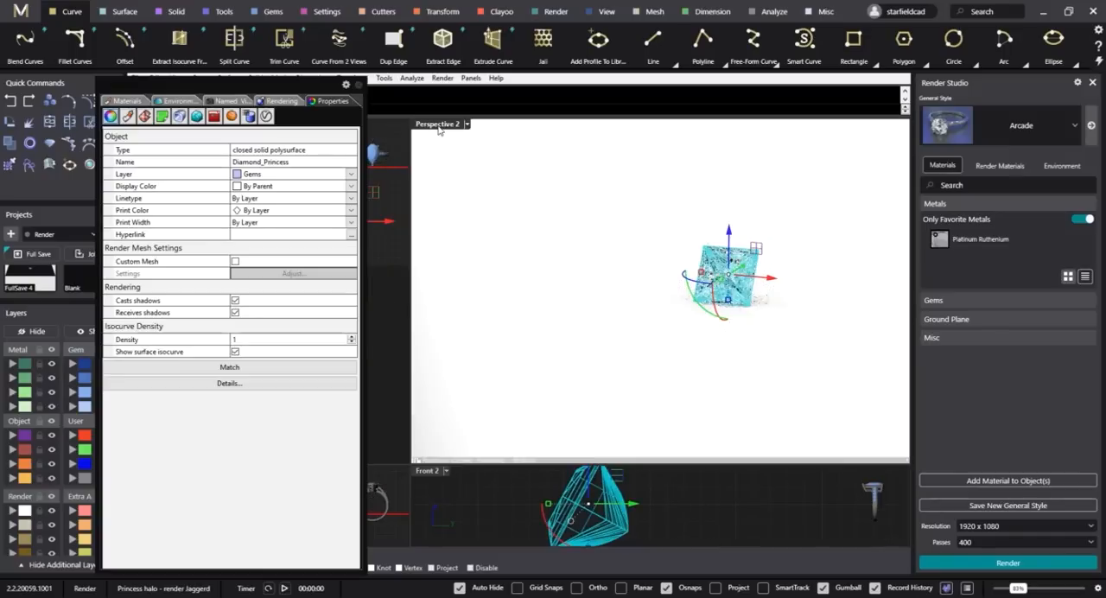
Enable manual focus blur for Perspective 2 and take its focal distance from the upper corner of the princess diamond in Front 2.
click(541, 222)
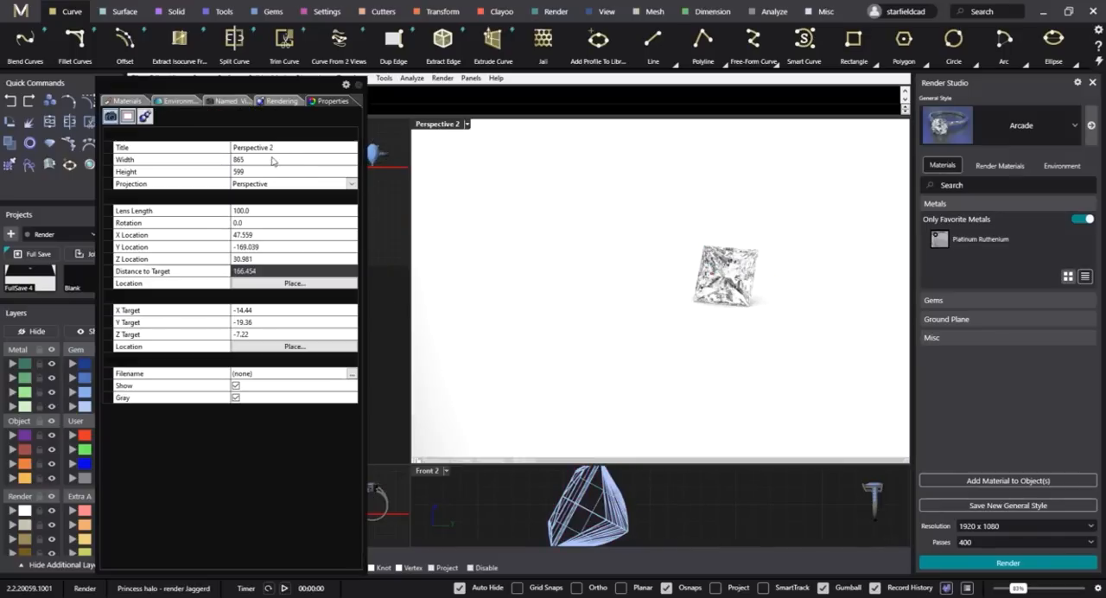
click(145, 116)
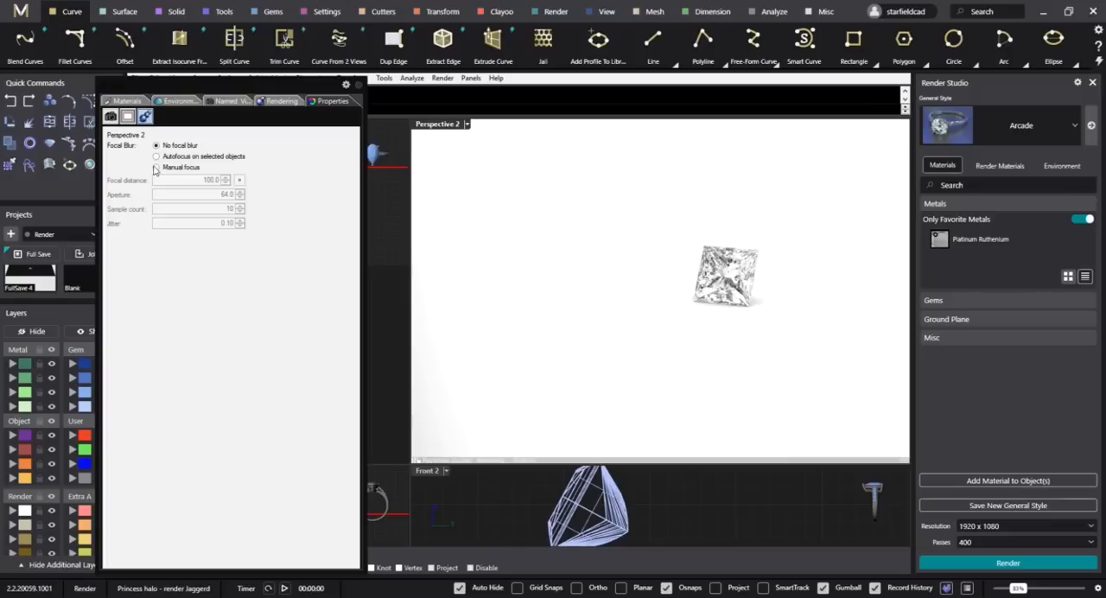
click(156, 168)
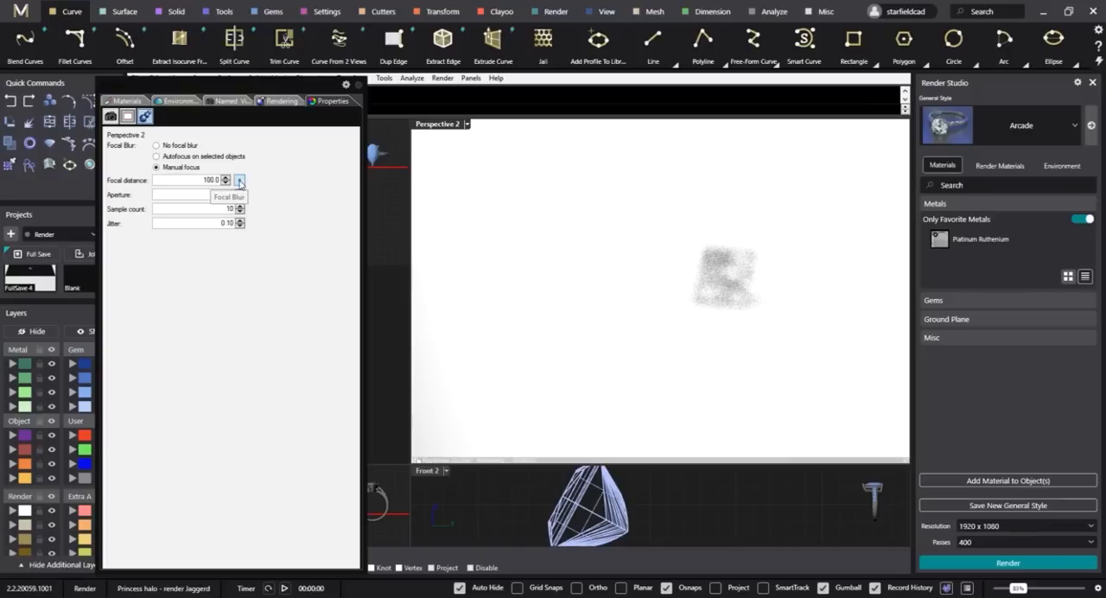
click(647, 488)
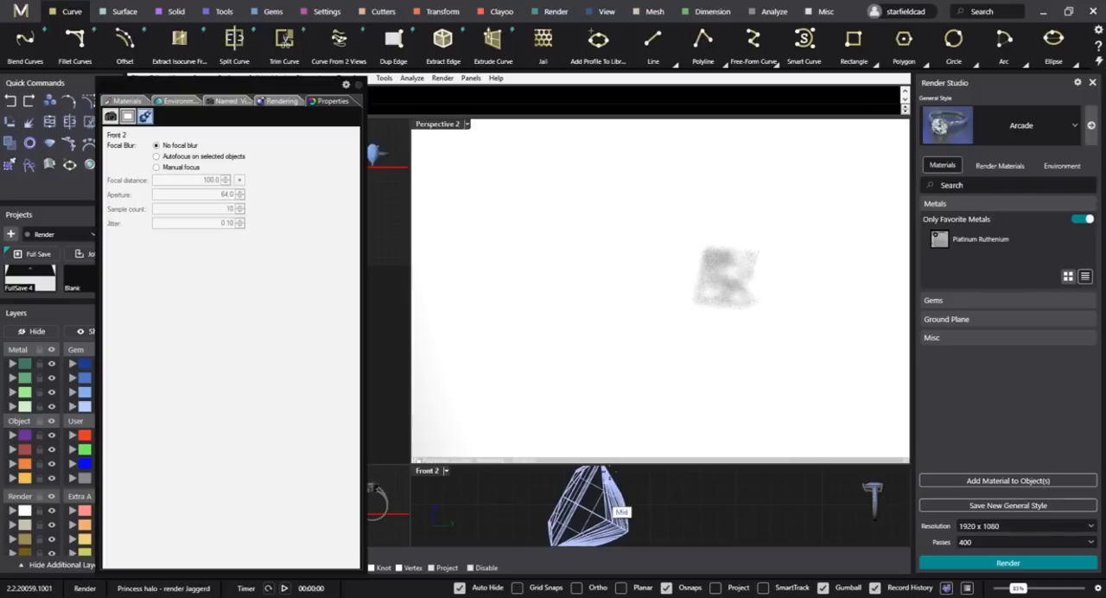
scroll(647, 489, up, 3)
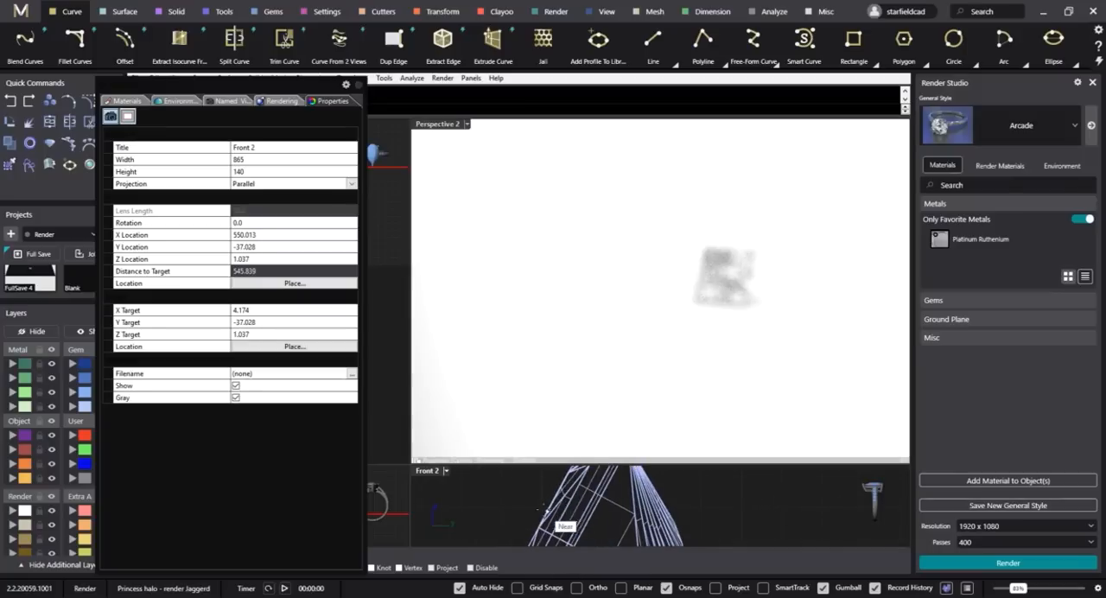
right_drag(559, 490, 556, 510)
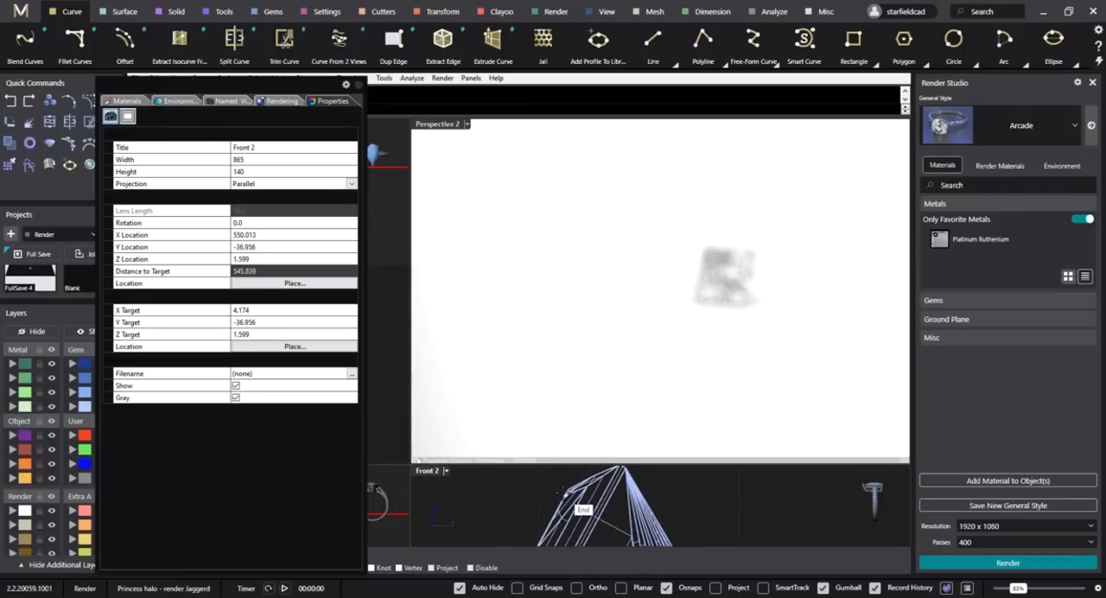
Review the focal blur settings of the Perspective 2 view, including its focal distance and aperture.
click(724, 267)
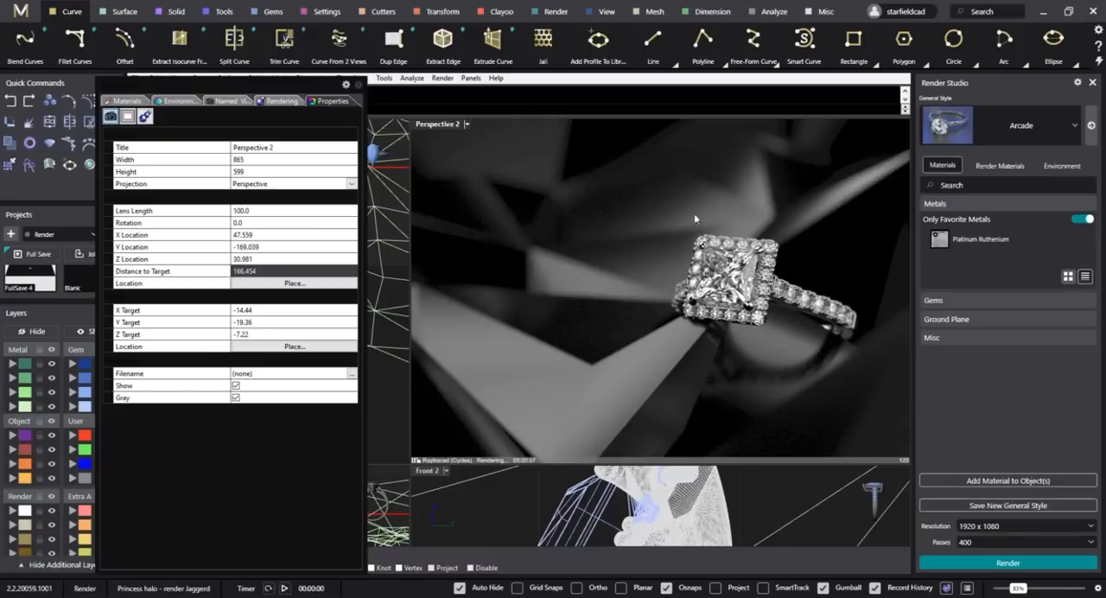
click(145, 116)
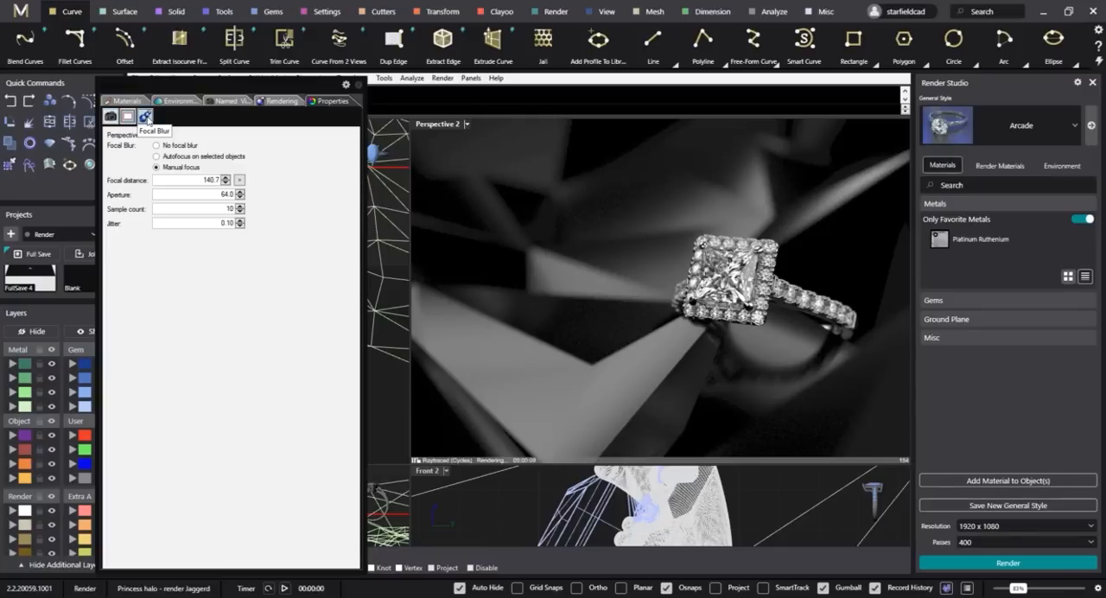
double_click(198, 194)
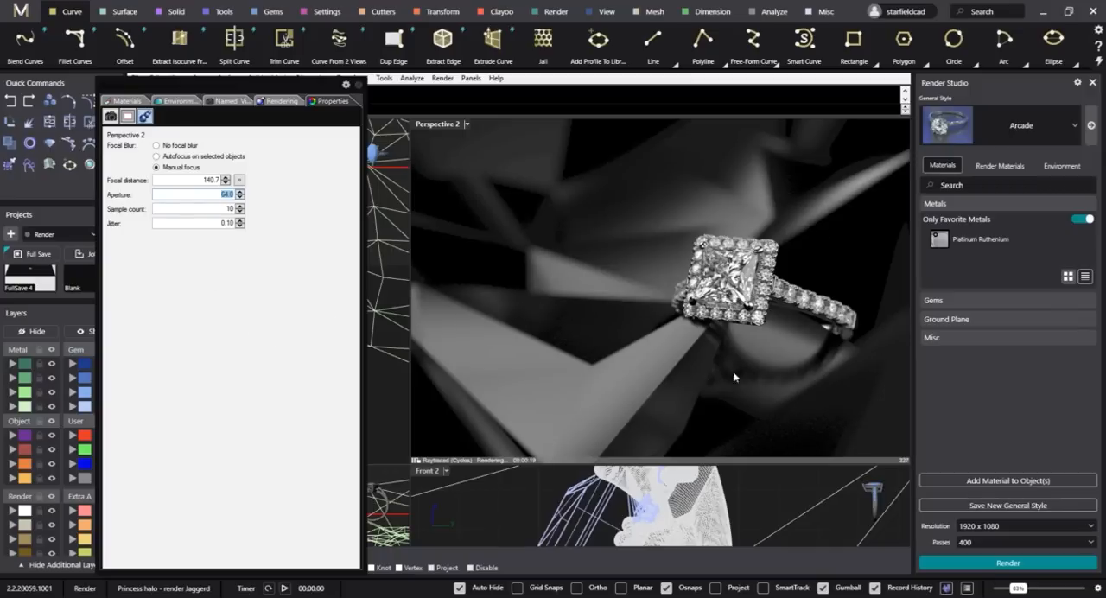
Set the render dimensions to 1920 x 1080 (16:9) and turn off the ground plane in the backdrop settings.
click(278, 102)
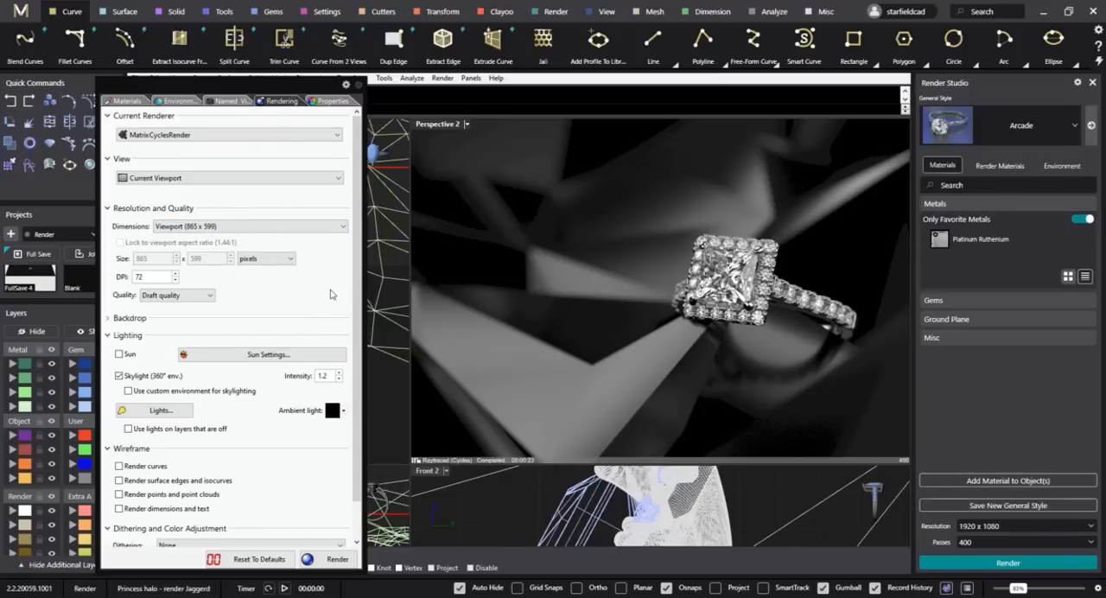
click(302, 227)
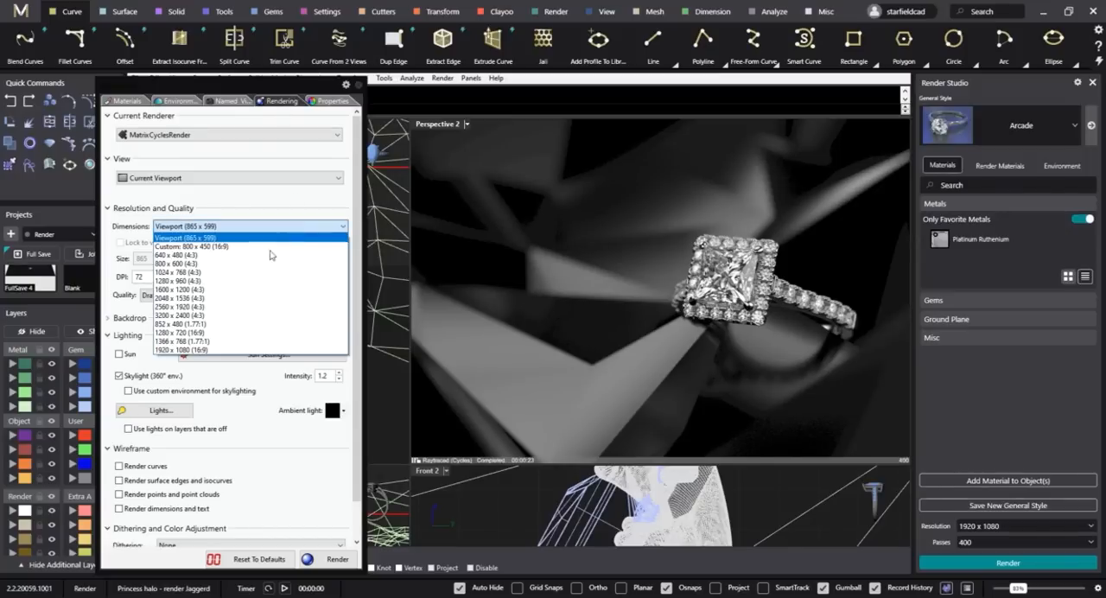
click(186, 351)
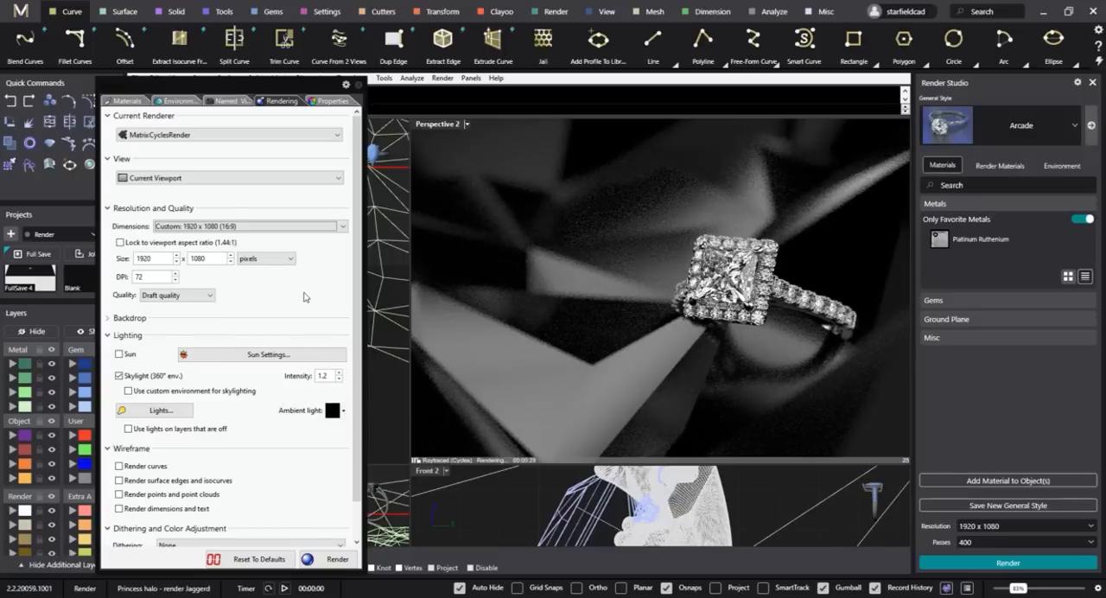
scroll(305, 297, down, 1)
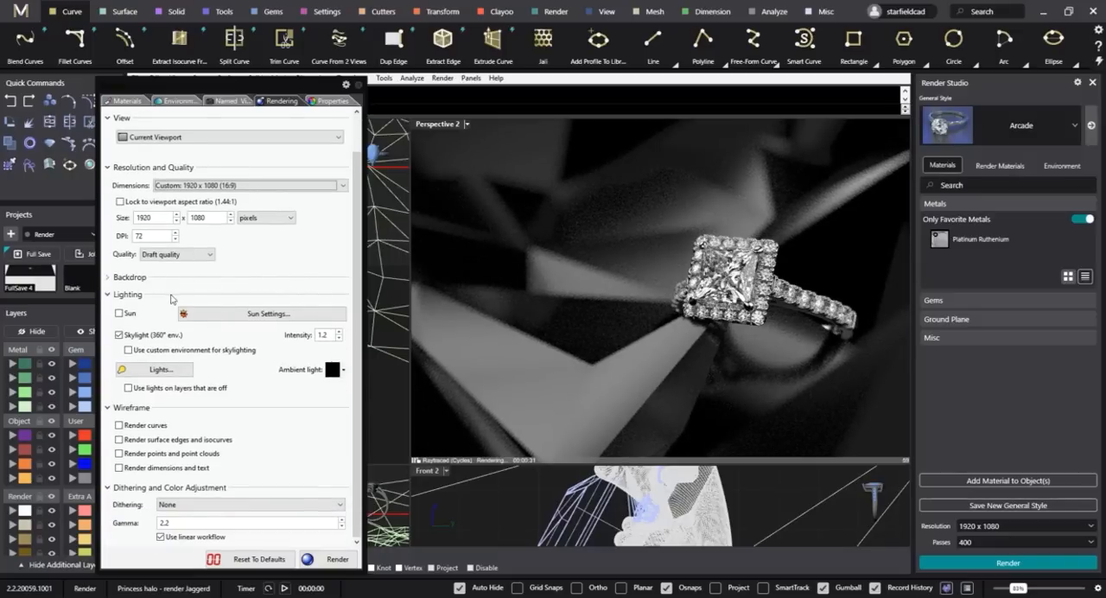
click(109, 279)
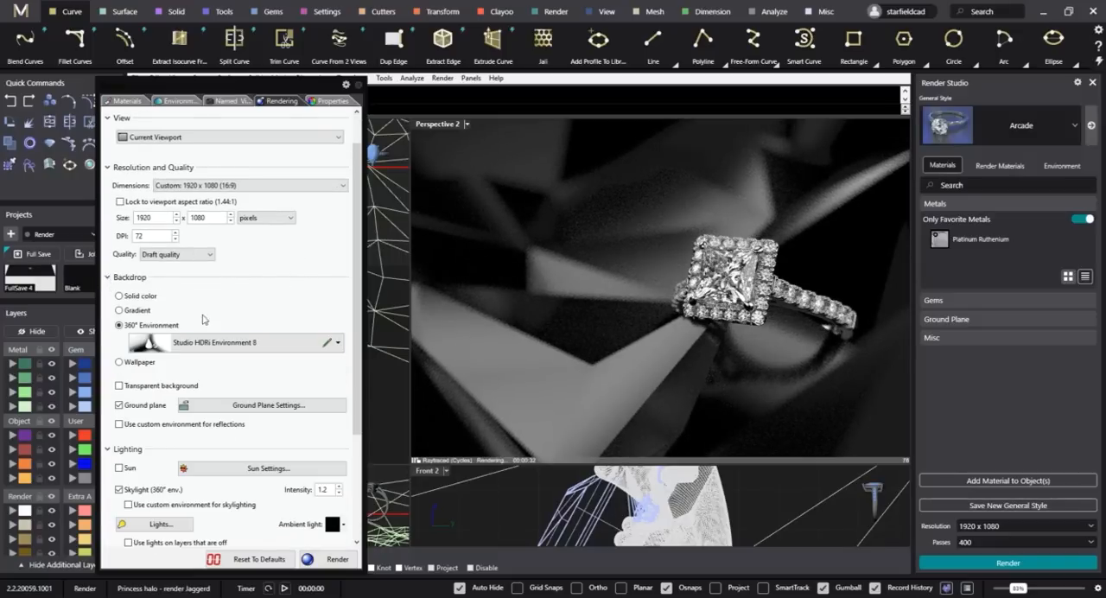
click(135, 406)
scroll(284, 310, up, 1)
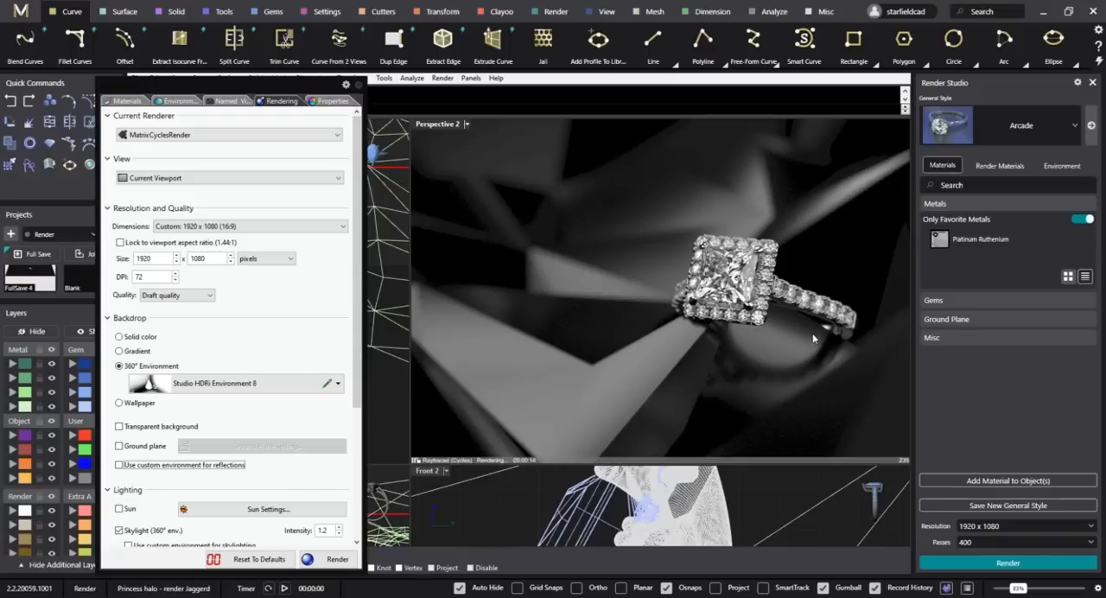
Render the princess halo ring in Perspective 2 and reposition the finished render window.
click(337, 561)
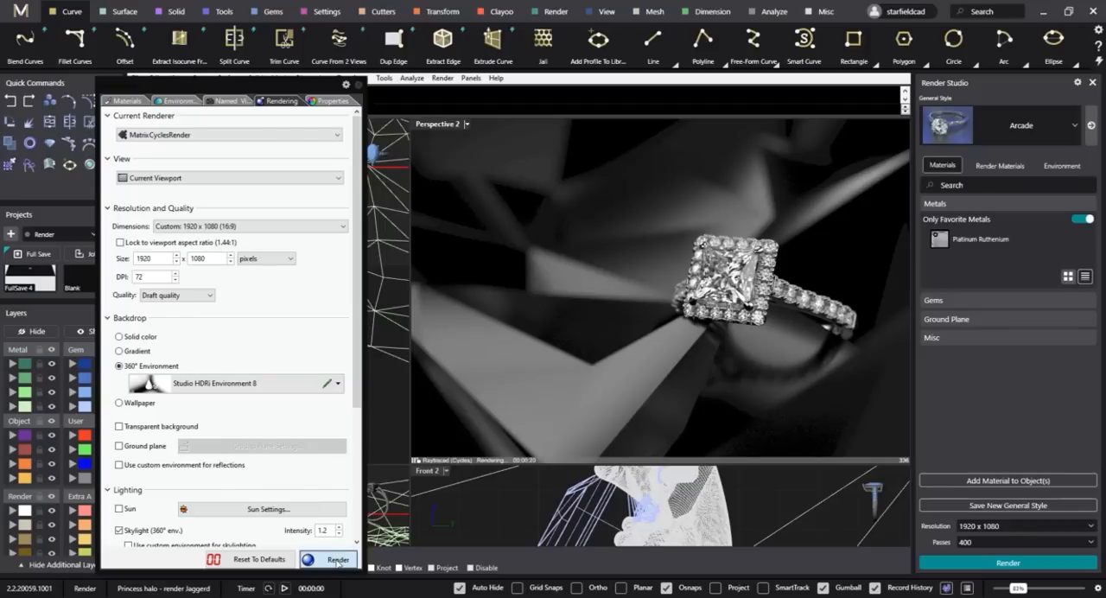
click(337, 560)
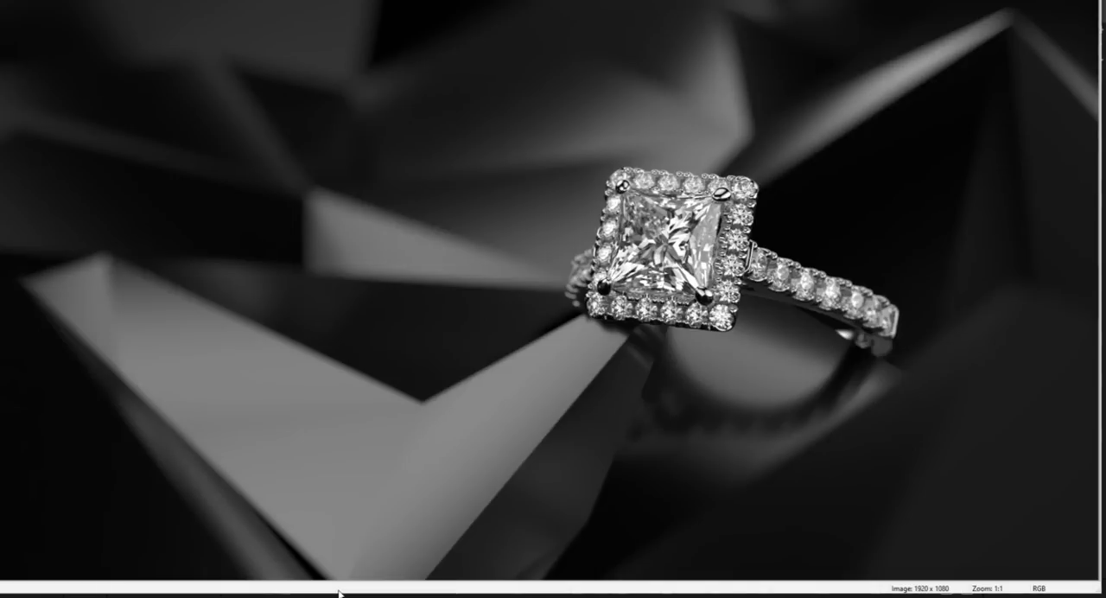
drag(0, 0, 114, 64)
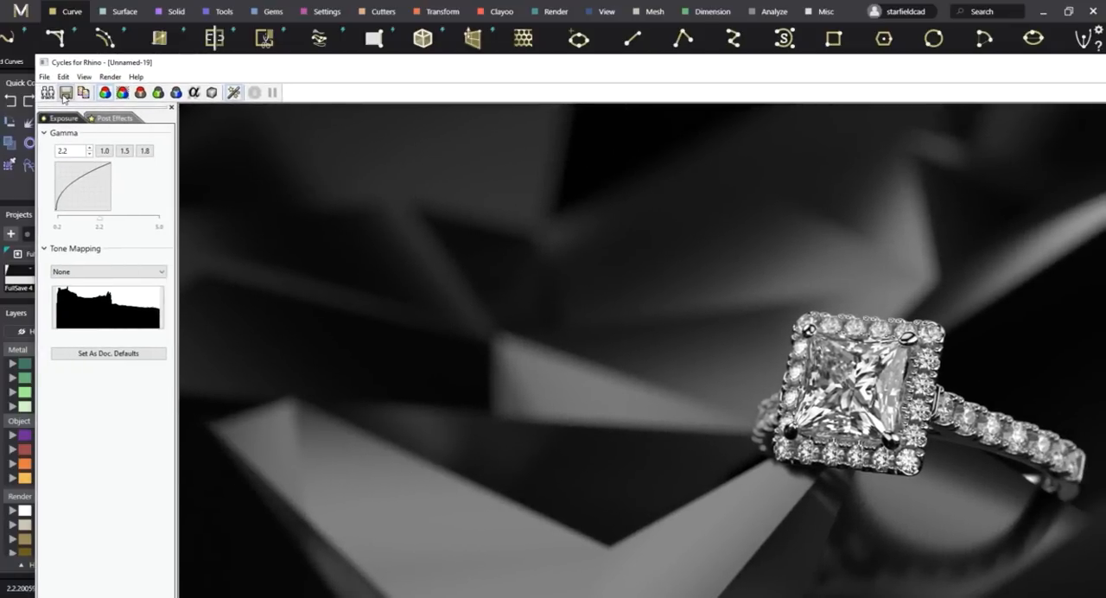
Save the render as the JPEG "Princess Halo -2 400 4.3" in the MatrixGold folder and close the render window.
click(68, 93)
click(262, 268)
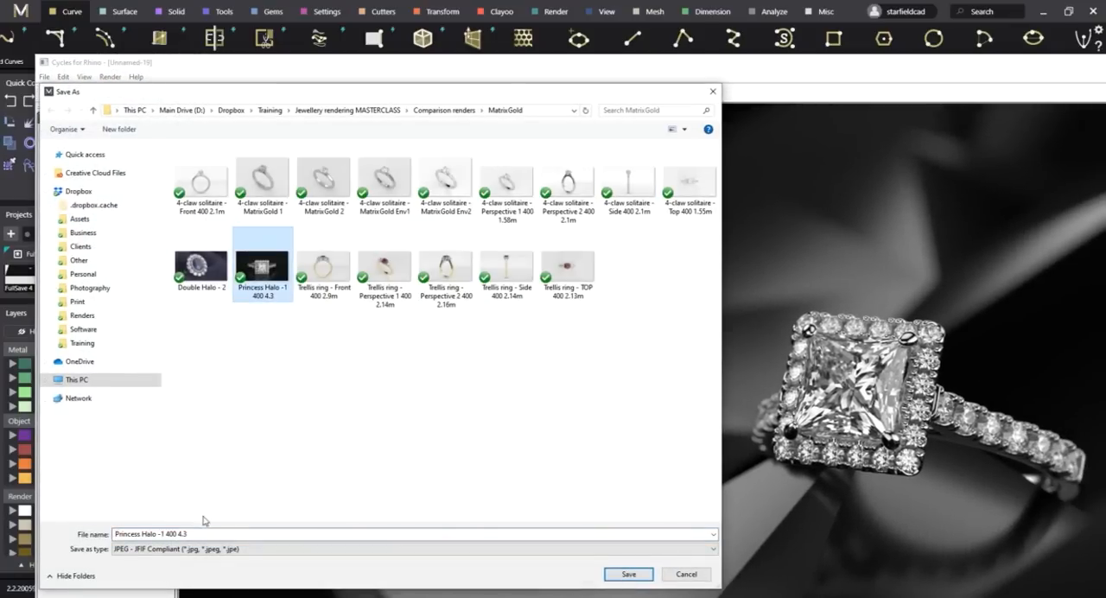
click(163, 534)
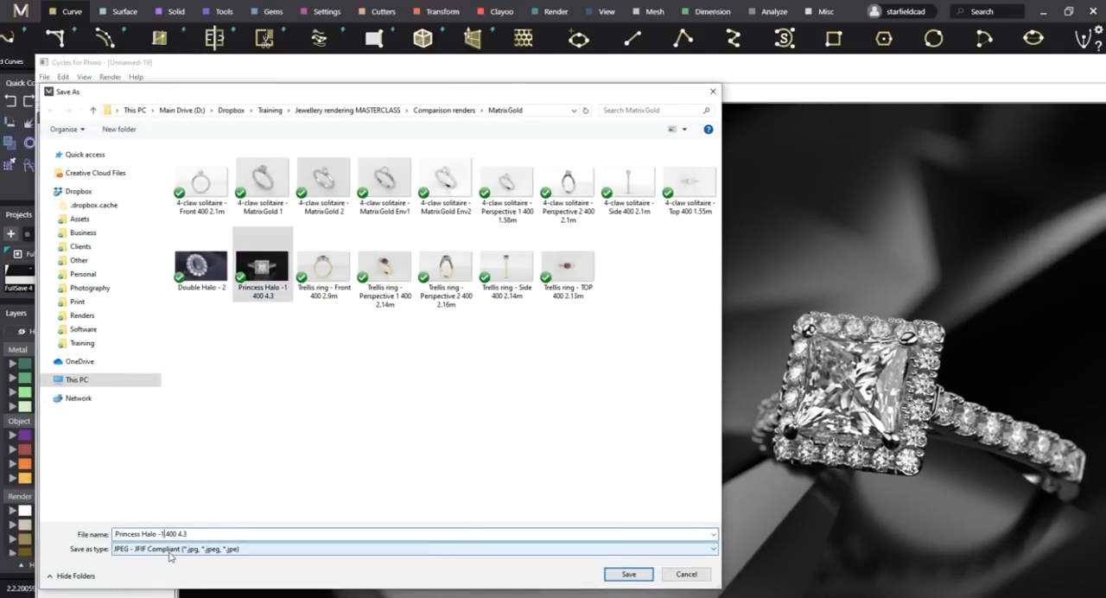
key(BackSpace)
text(3)
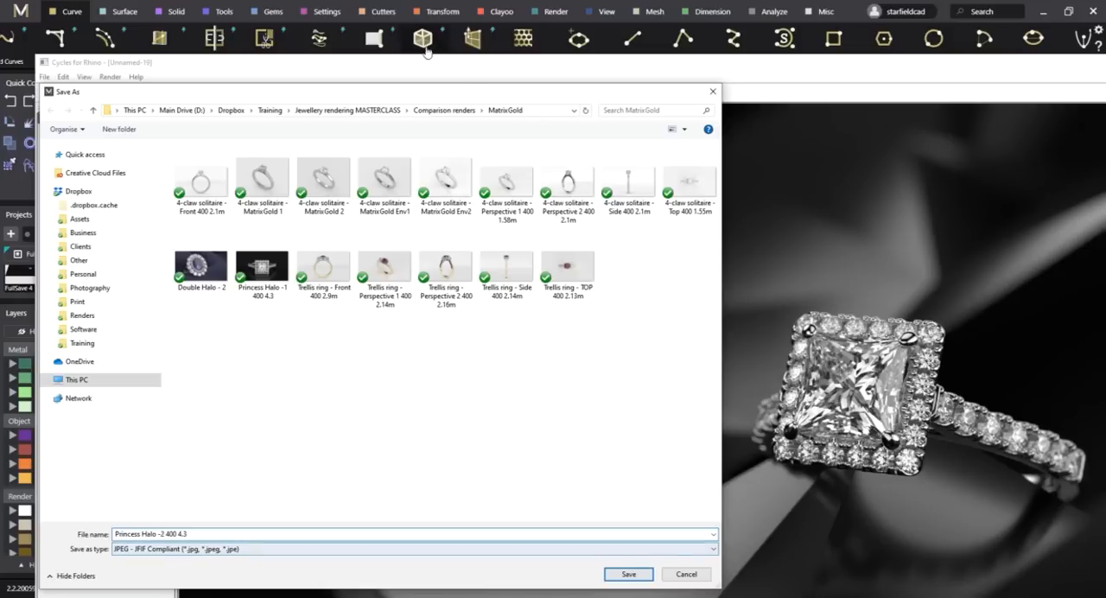
drag(467, 95, 566, 121)
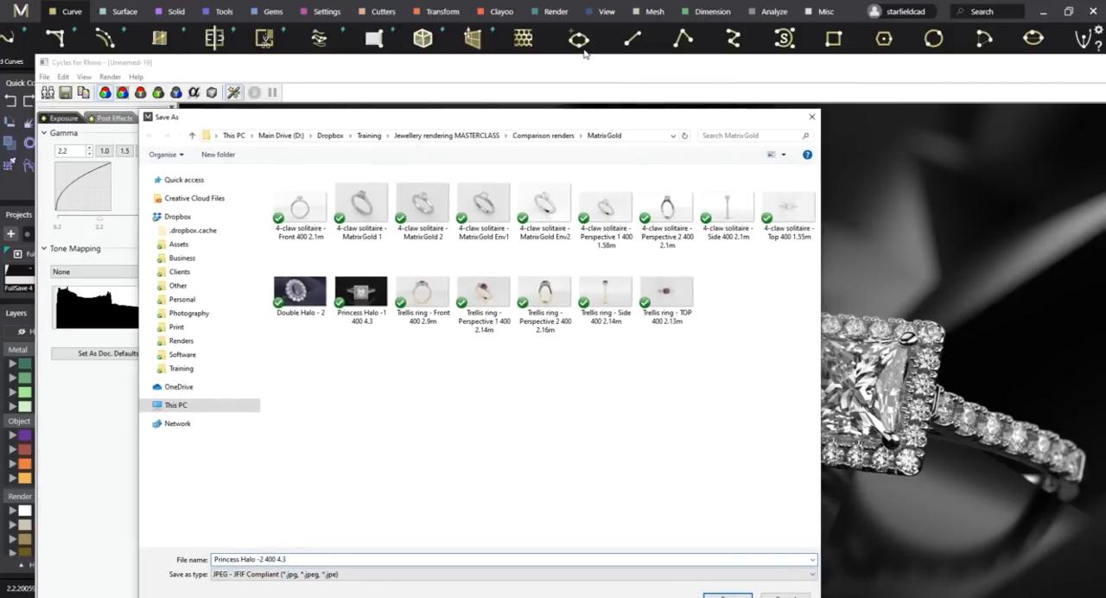
click(726, 594)
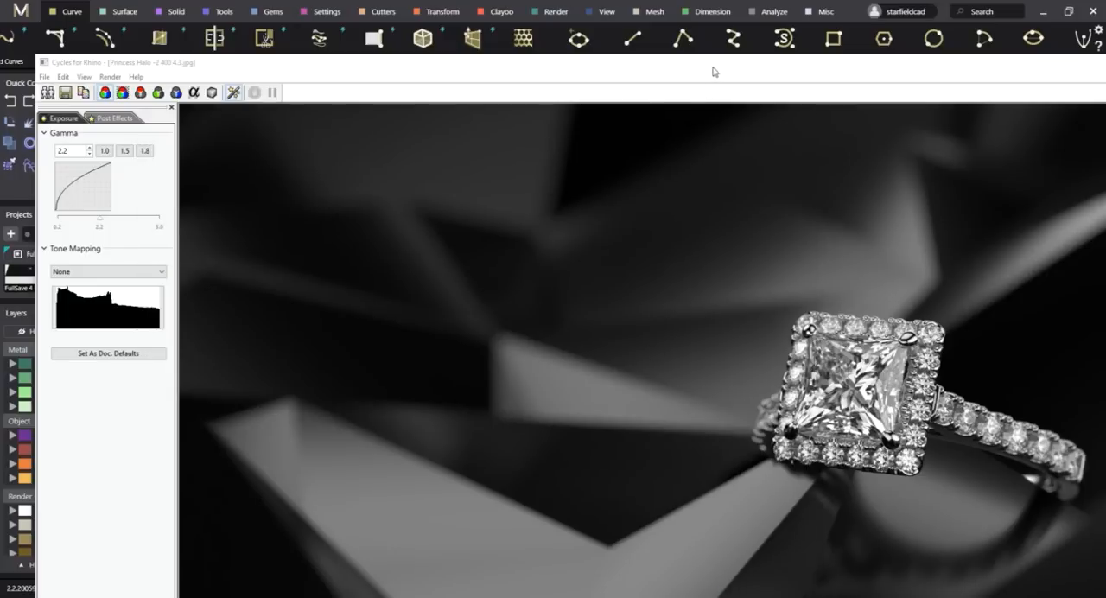
drag(714, 67, 378, 173)
click(929, 172)
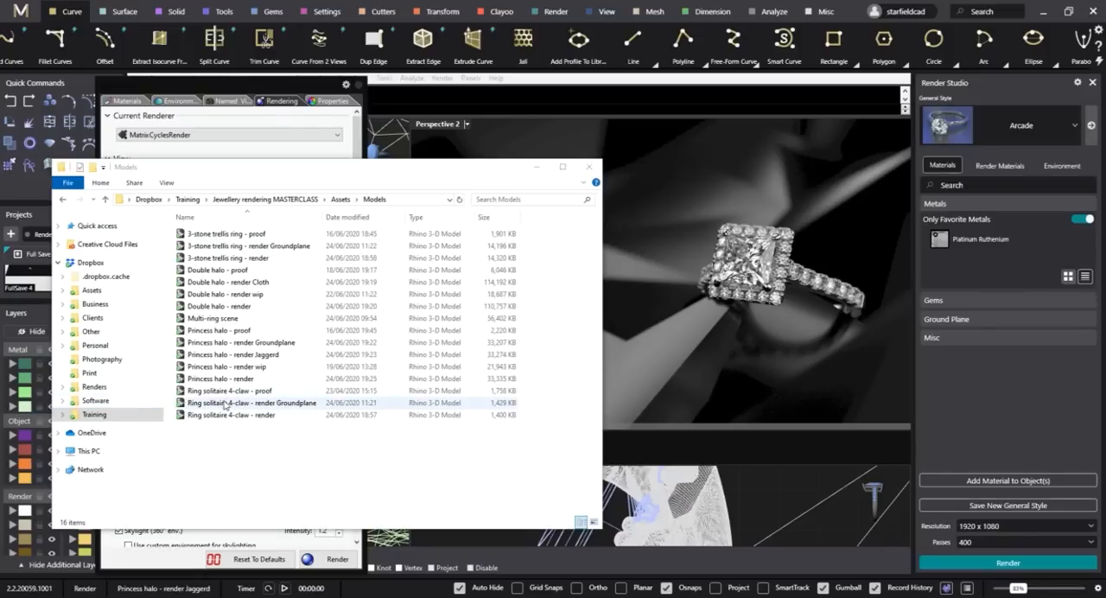
Open the "Double halo - render Cloth" model from the Models folder without saving changes to the princess halo file.
click(248, 471)
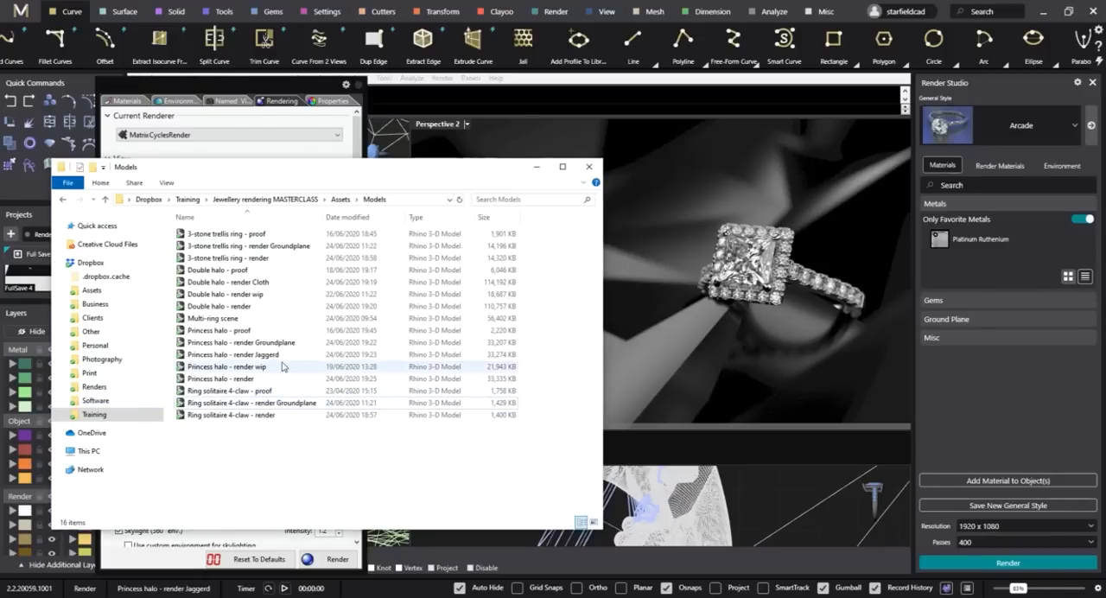
click(260, 282)
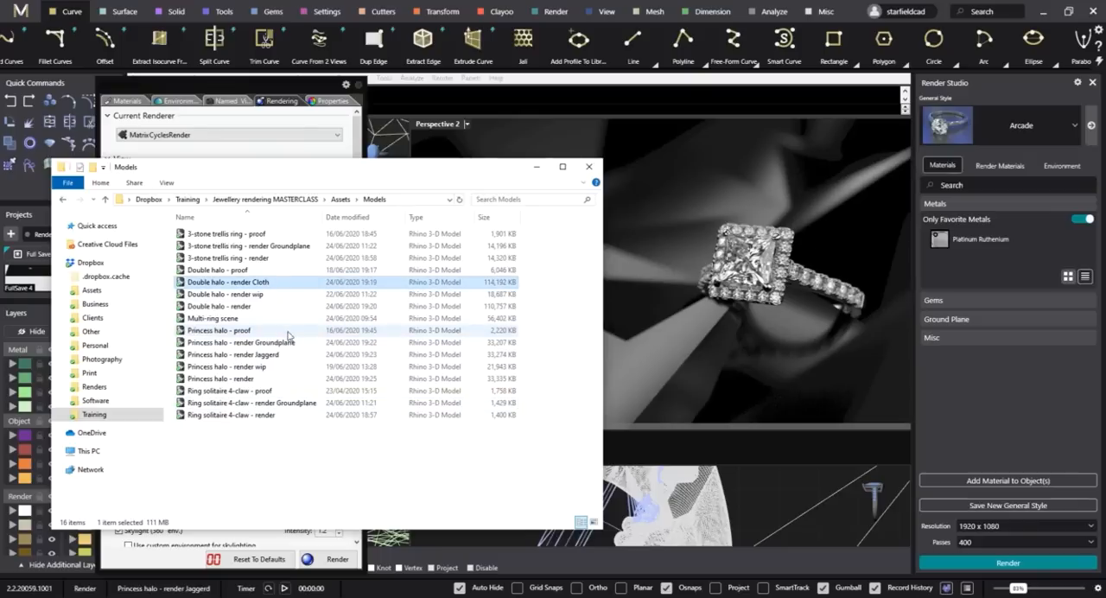
drag(257, 294, 731, 261)
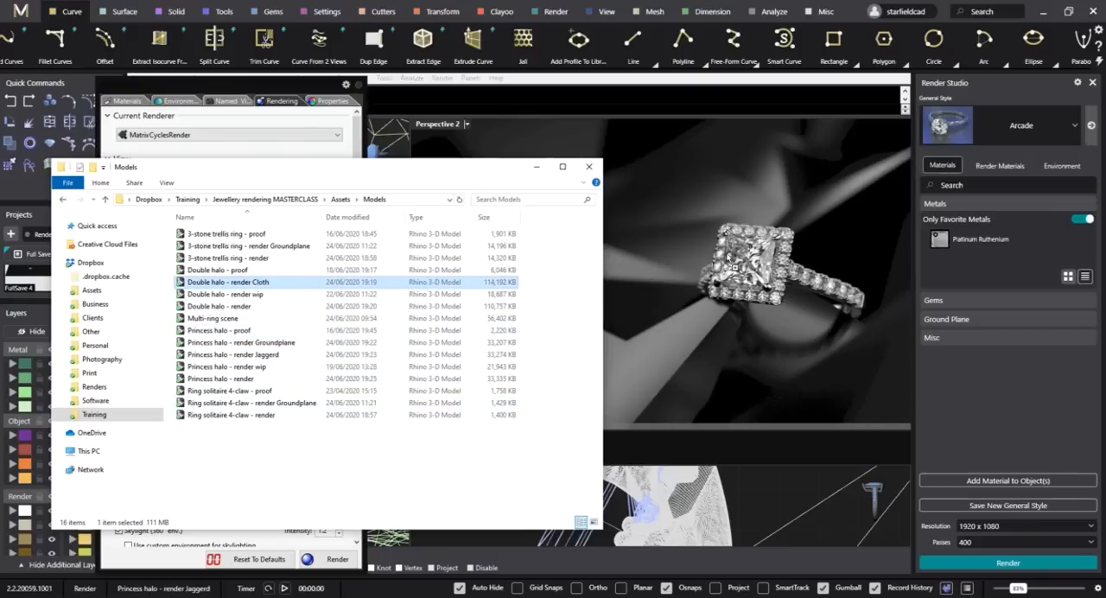
click(344, 289)
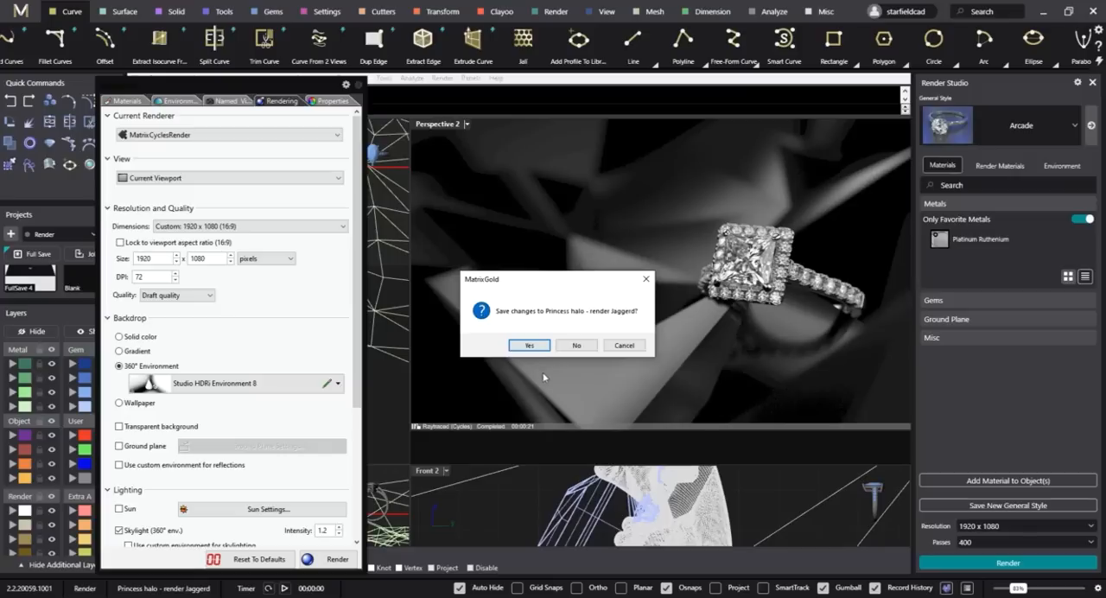
click(577, 345)
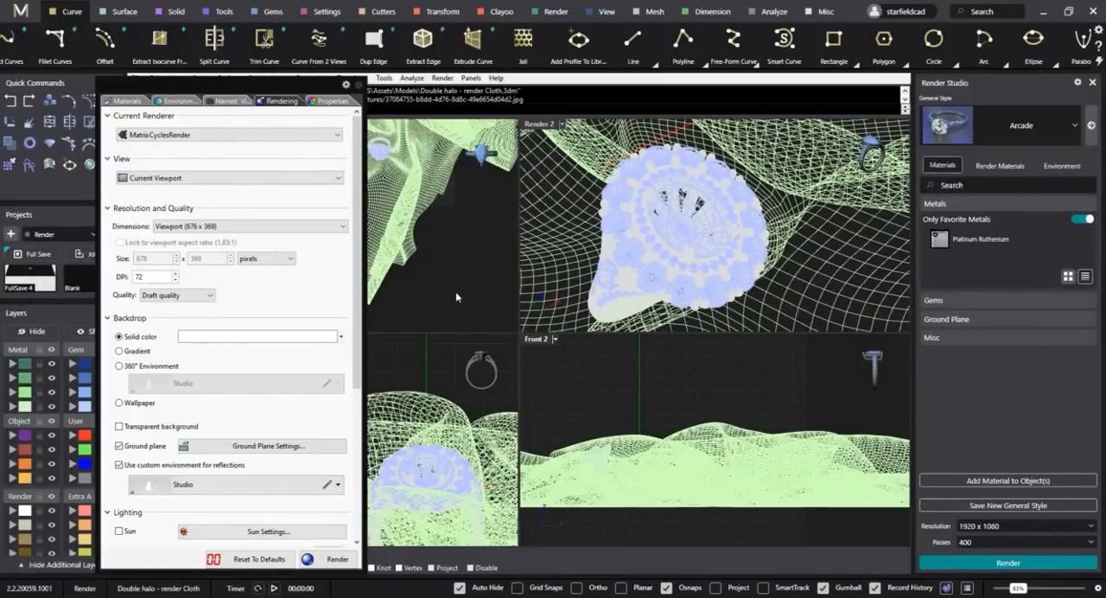
Import the Gem_Diamond and Metal_White materials from the masterclass Assets' Materials > Cycles folder.
click(129, 101)
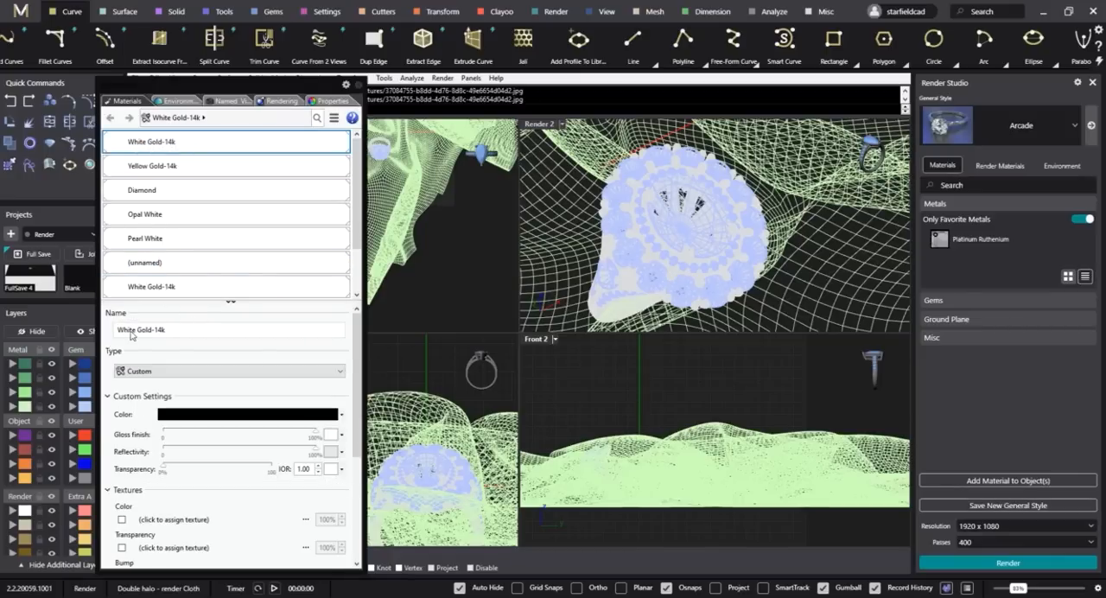
scroll(173, 182, down, 3)
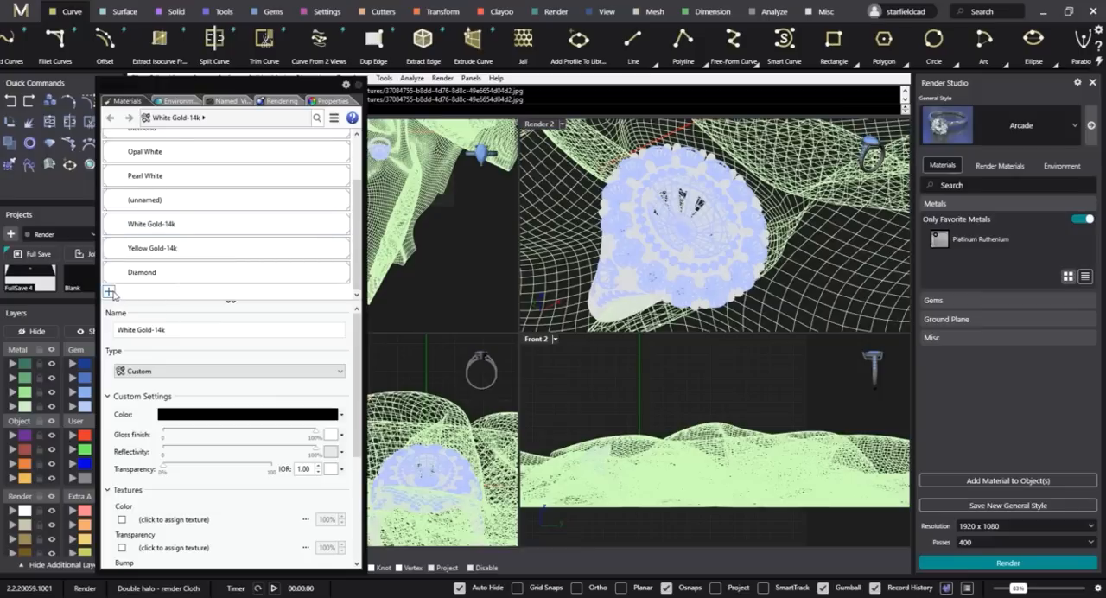
click(109, 292)
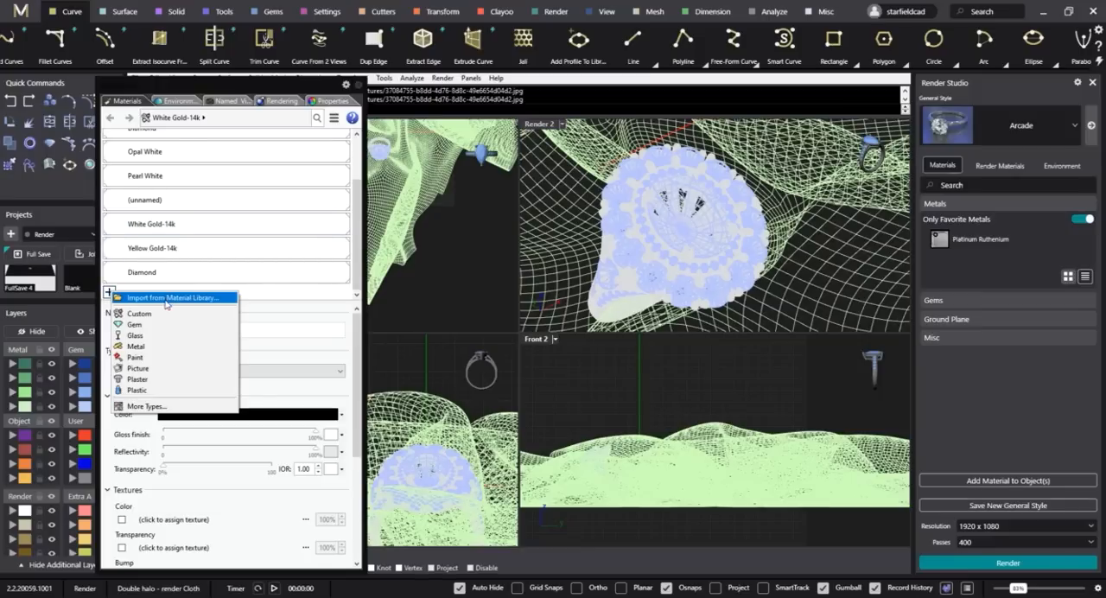
click(164, 300)
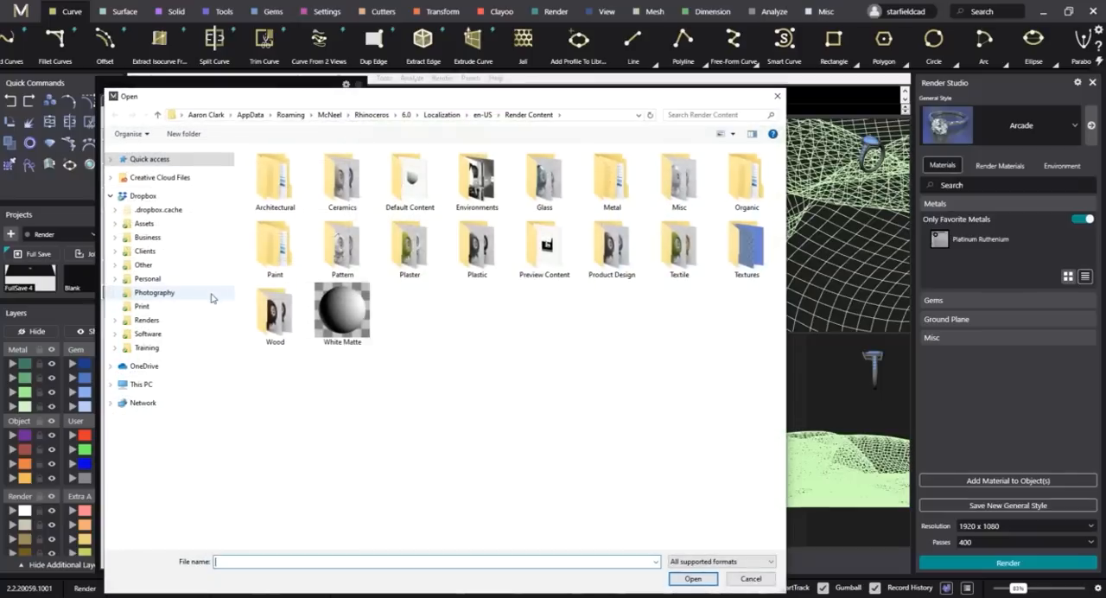
click(147, 349)
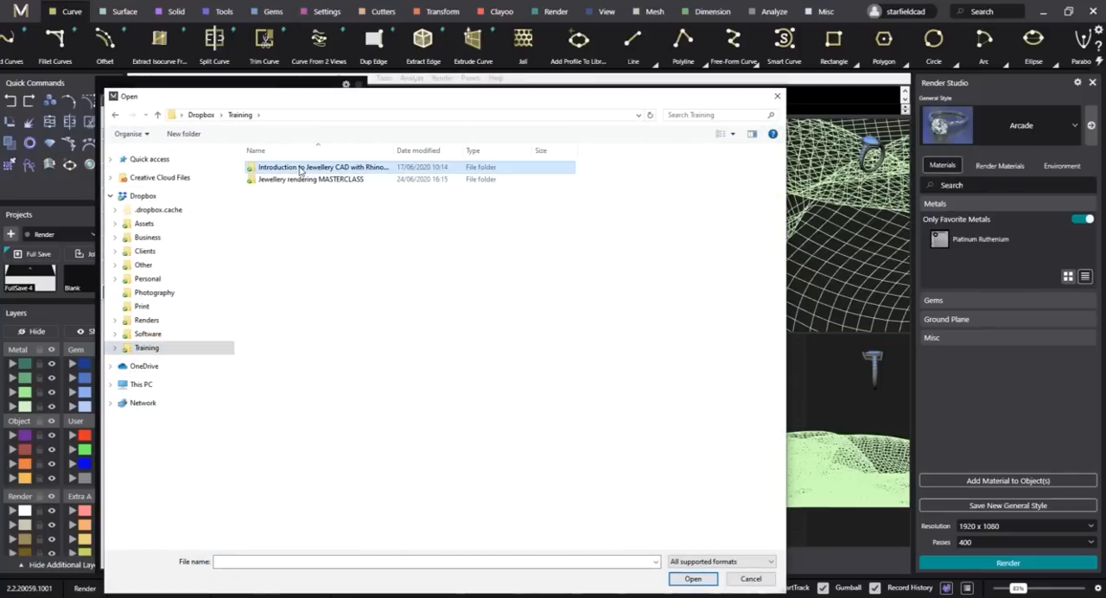
double_click(301, 184)
double_click(281, 182)
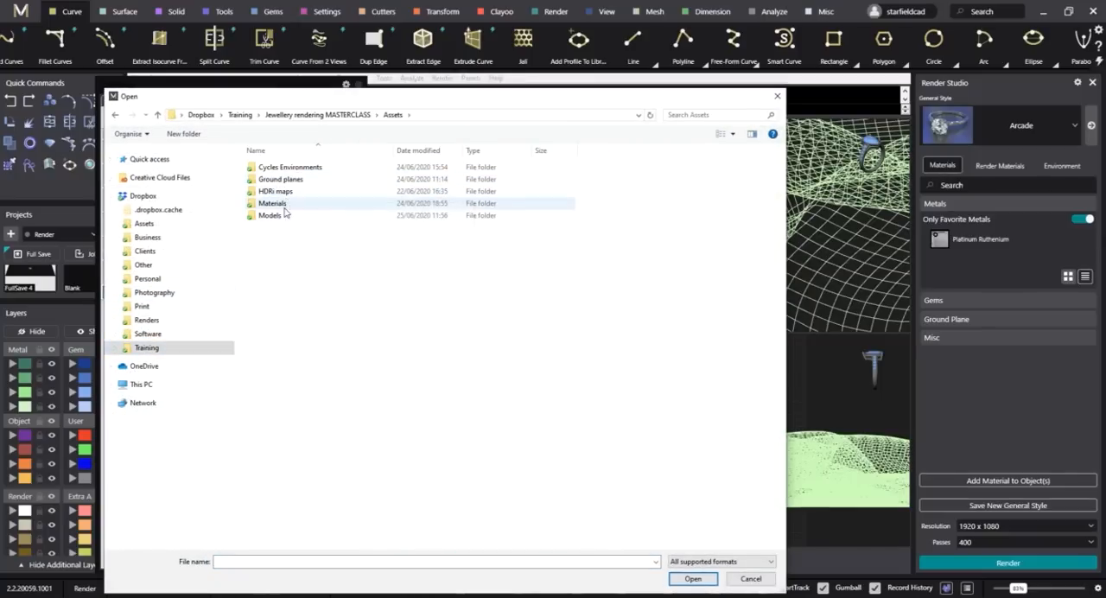
double_click(286, 207)
double_click(288, 170)
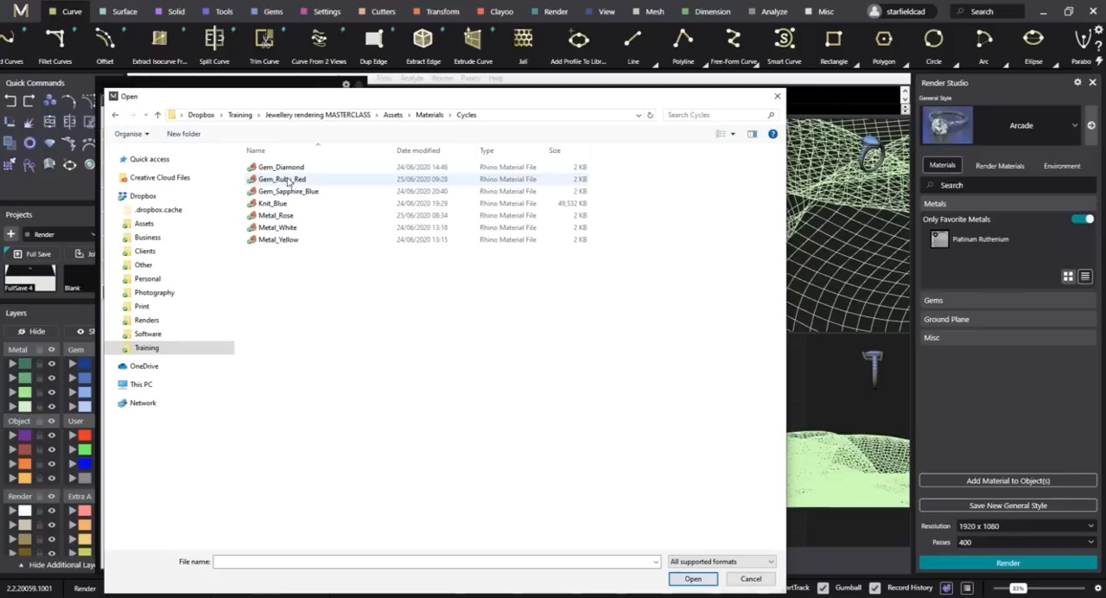
click(281, 167)
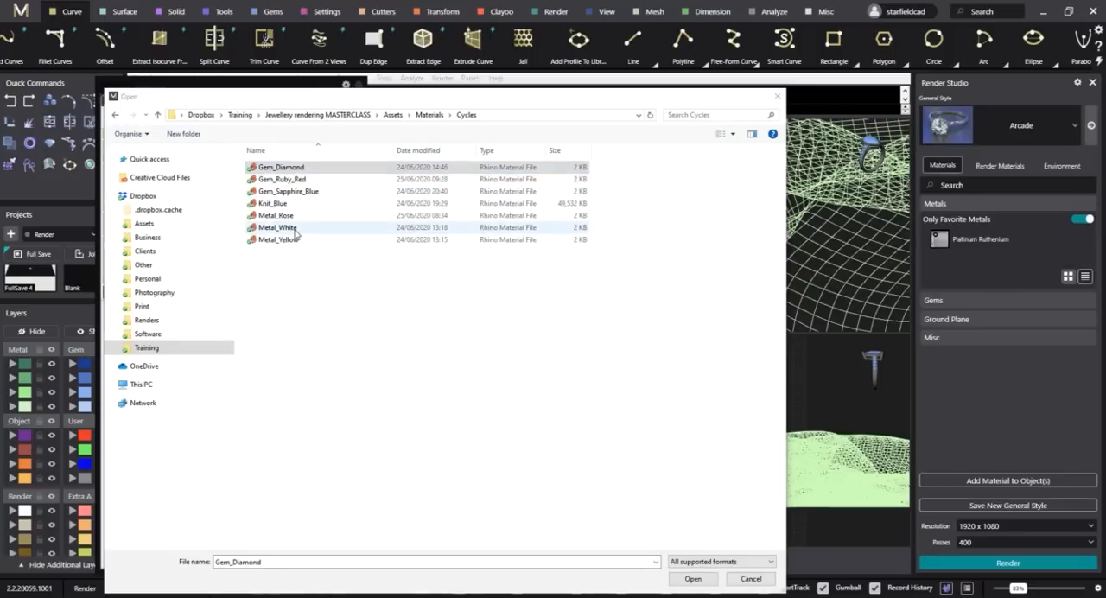
ctrl+click(294, 228)
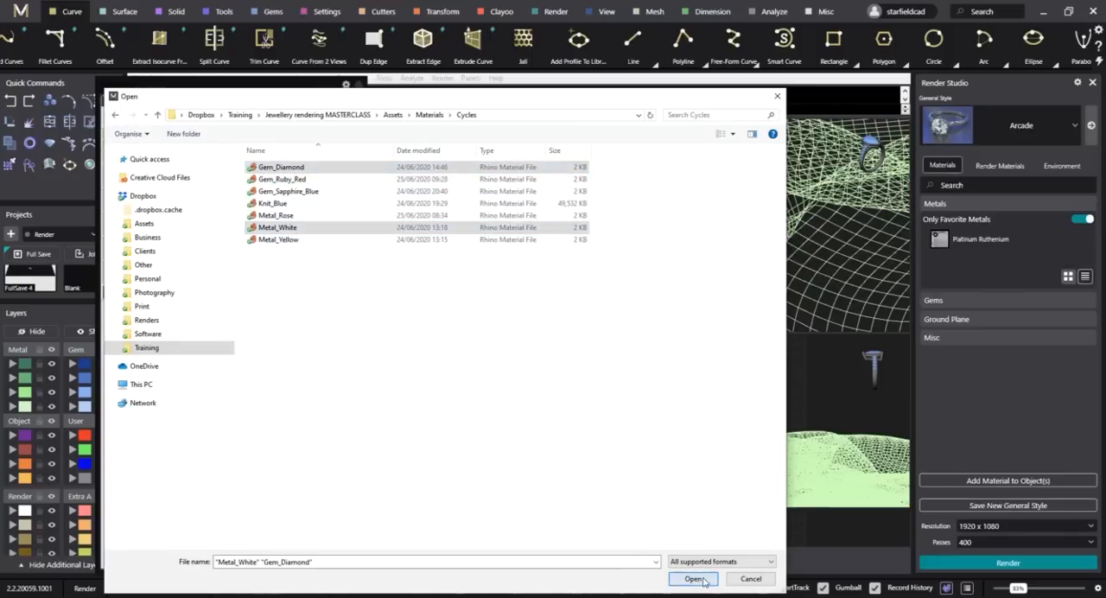
click(693, 578)
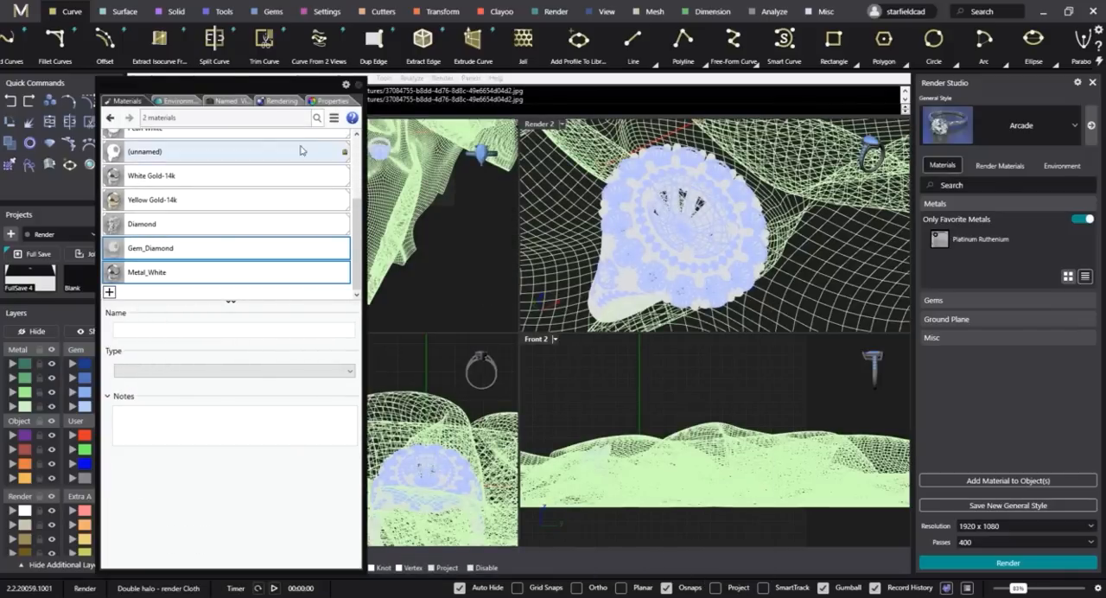
Import Studio HDRi Environments 1 to 9 from the masterclass Assets' Cycles Environments folder.
click(175, 101)
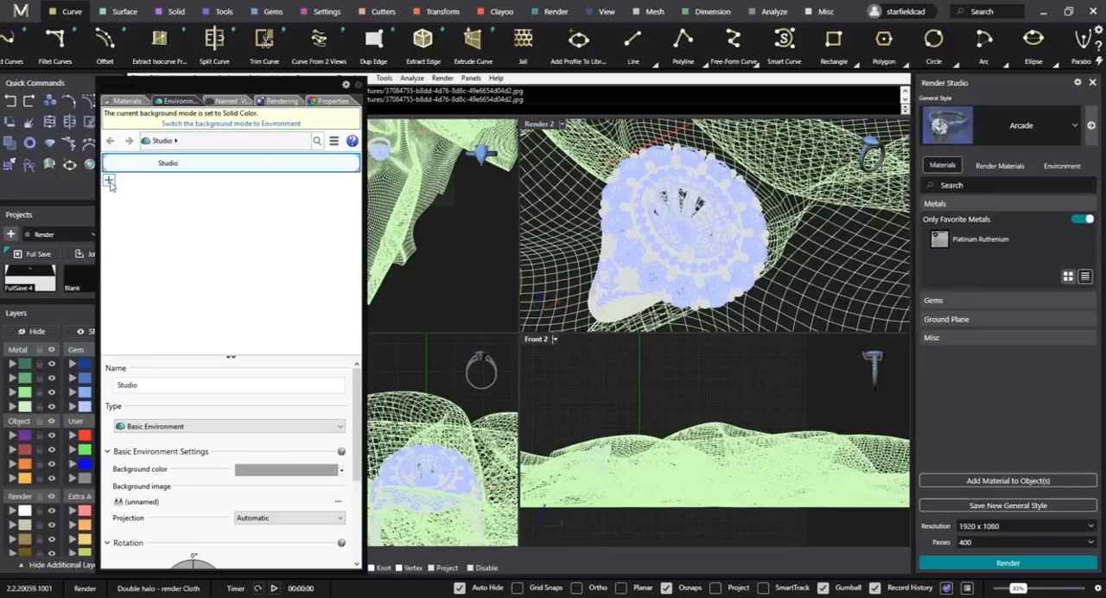
click(109, 179)
click(143, 190)
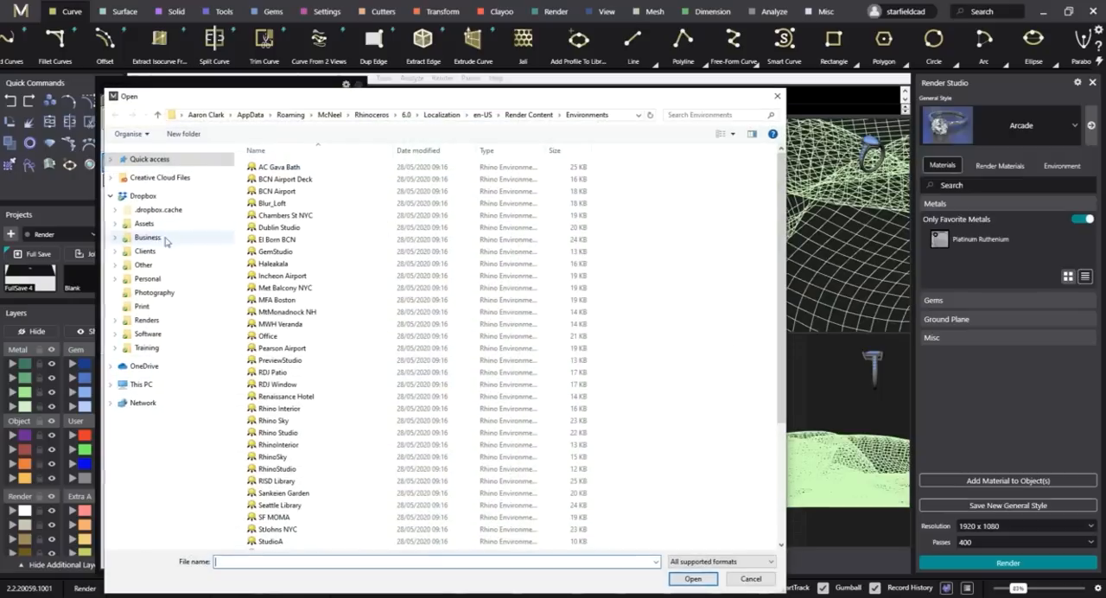
click(171, 348)
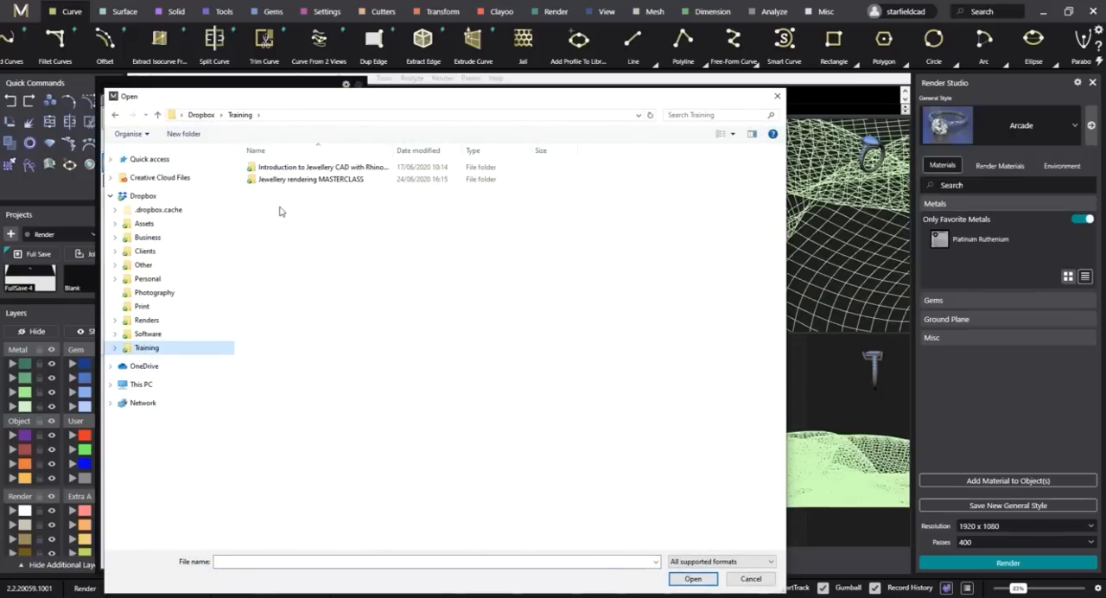
double_click(294, 179)
double_click(273, 199)
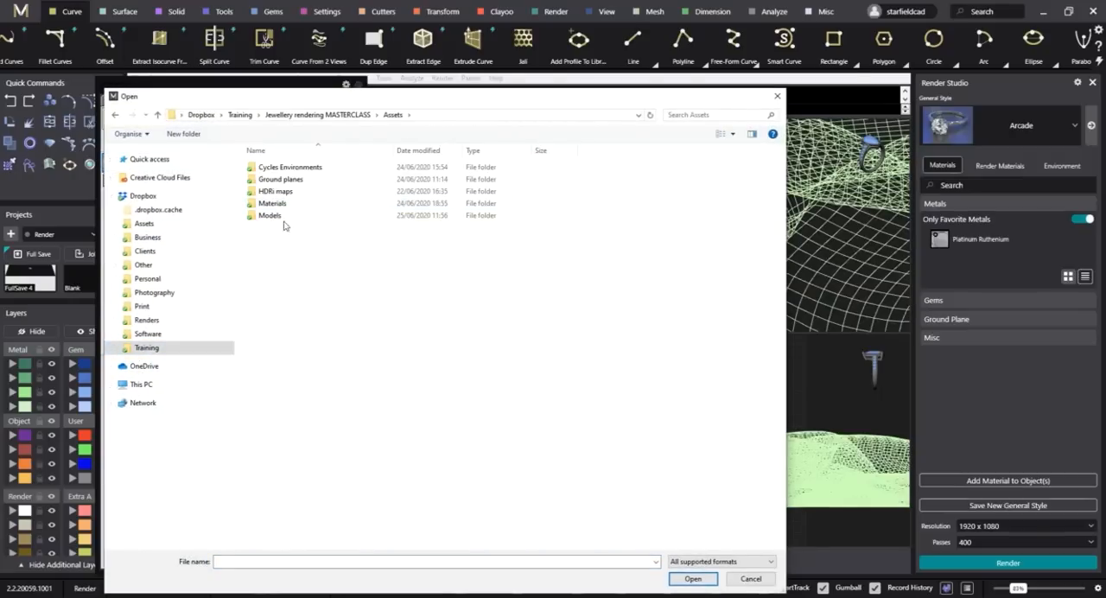
double_click(294, 170)
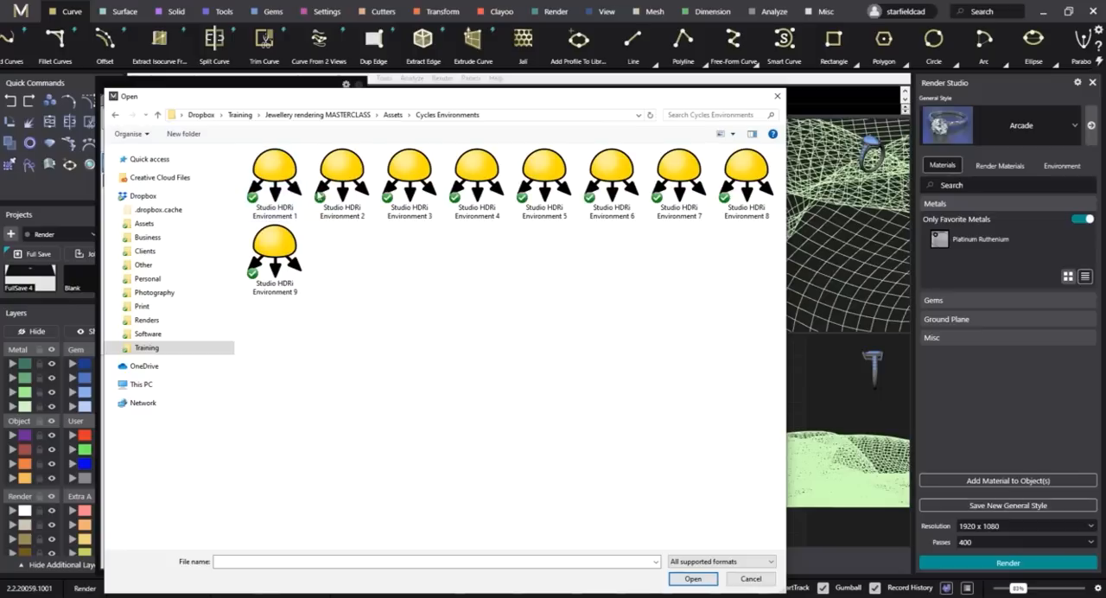
click(276, 182)
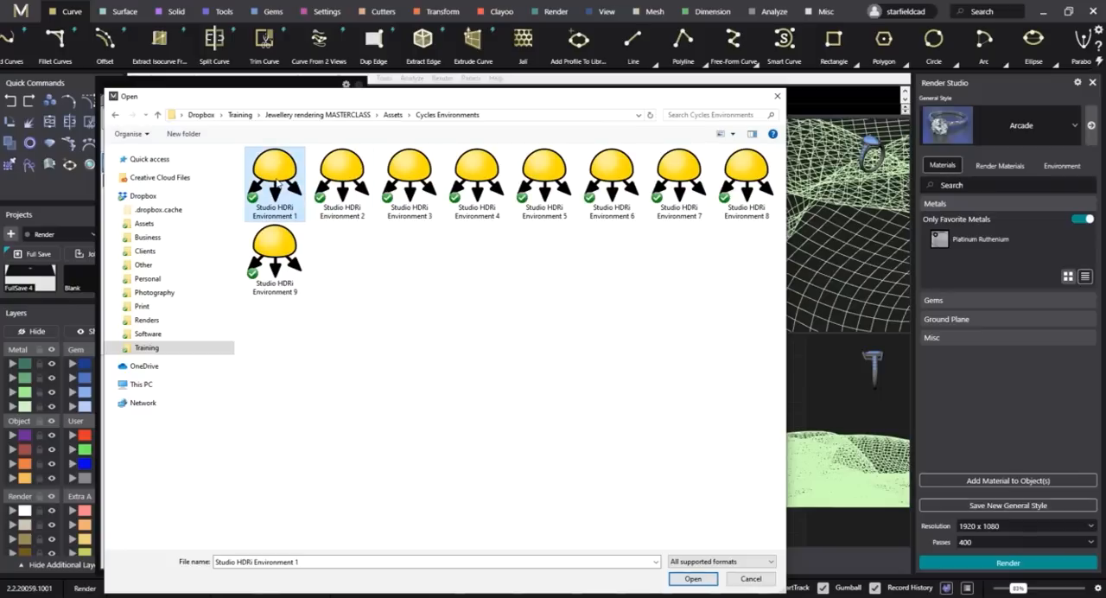
shift+click(294, 277)
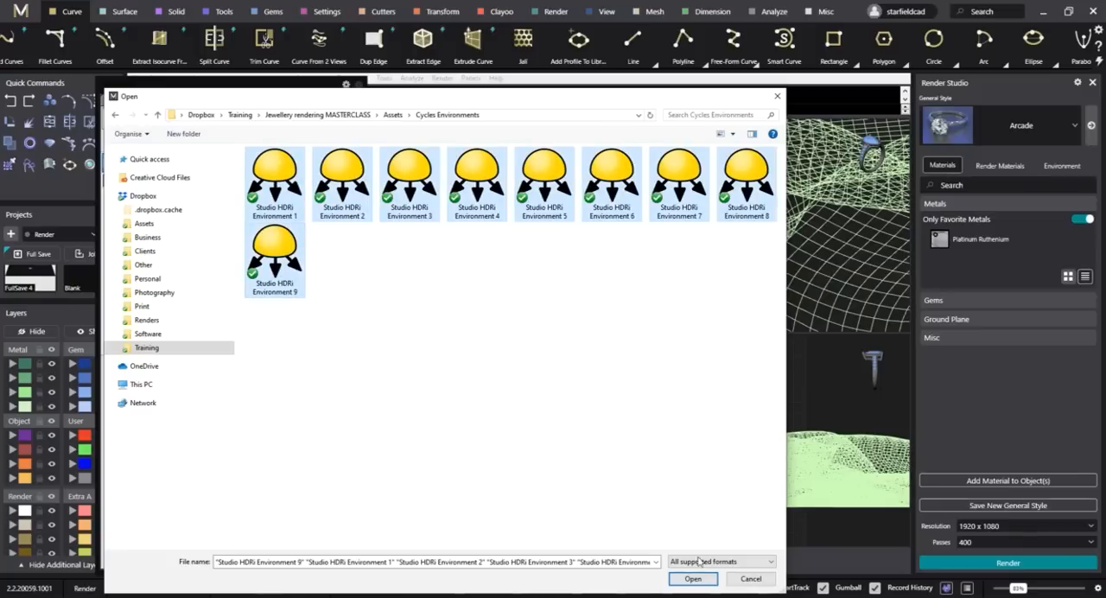
click(694, 577)
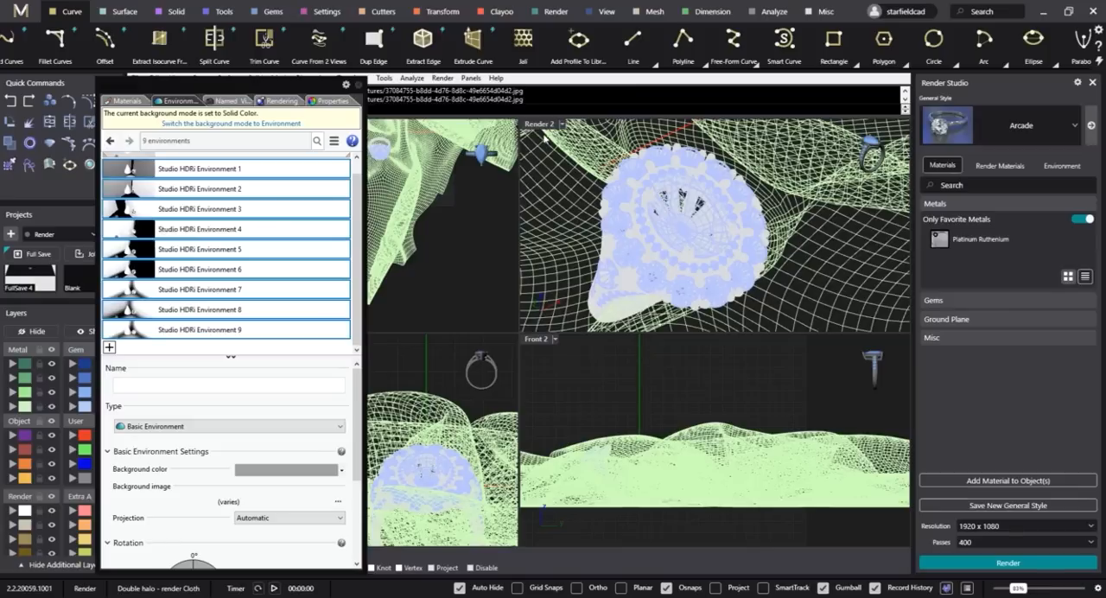
Enlarge the Render 2 viewport and frame the whole ring on the cloth.
drag(519, 333, 433, 463)
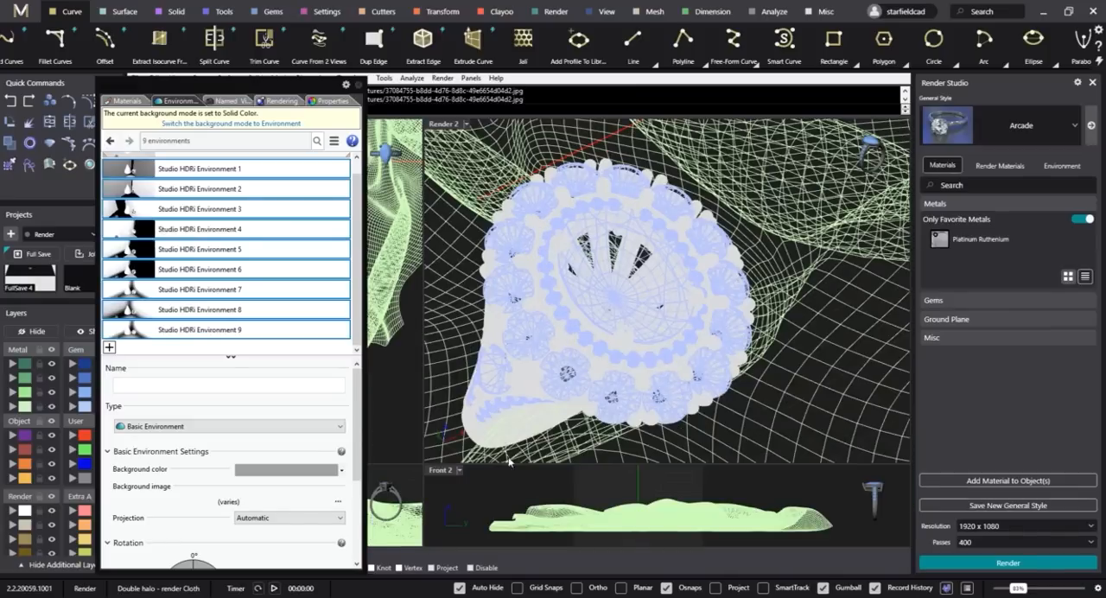
scroll(572, 318, down, 3)
right_drag(573, 315, 672, 269)
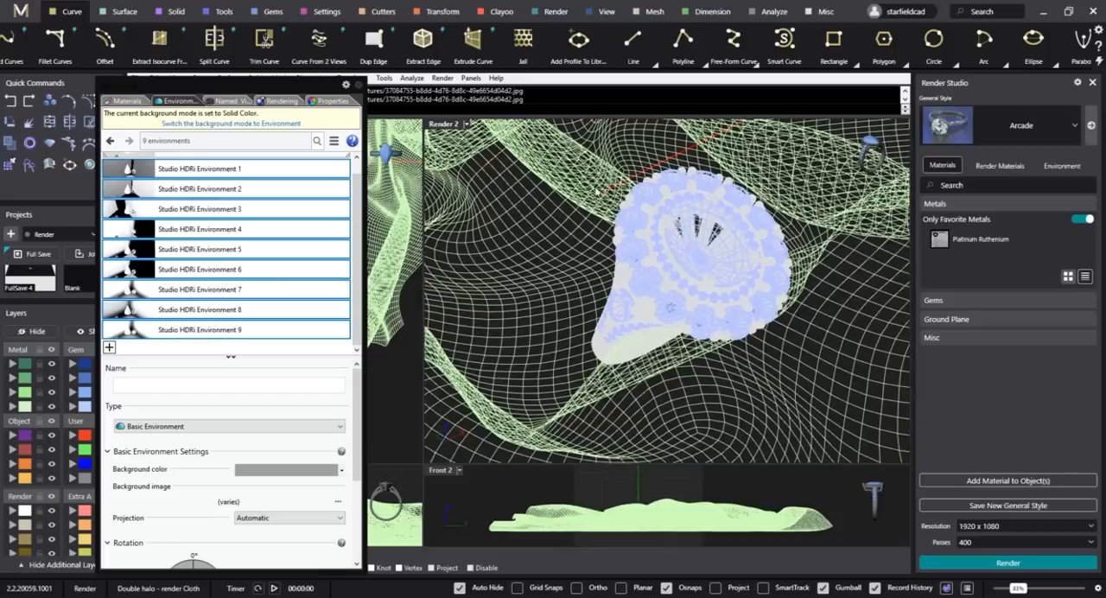
Assign the Gem_Diamond material to the whole ring, including its stones, and clear the selection.
drag(528, 153, 854, 461)
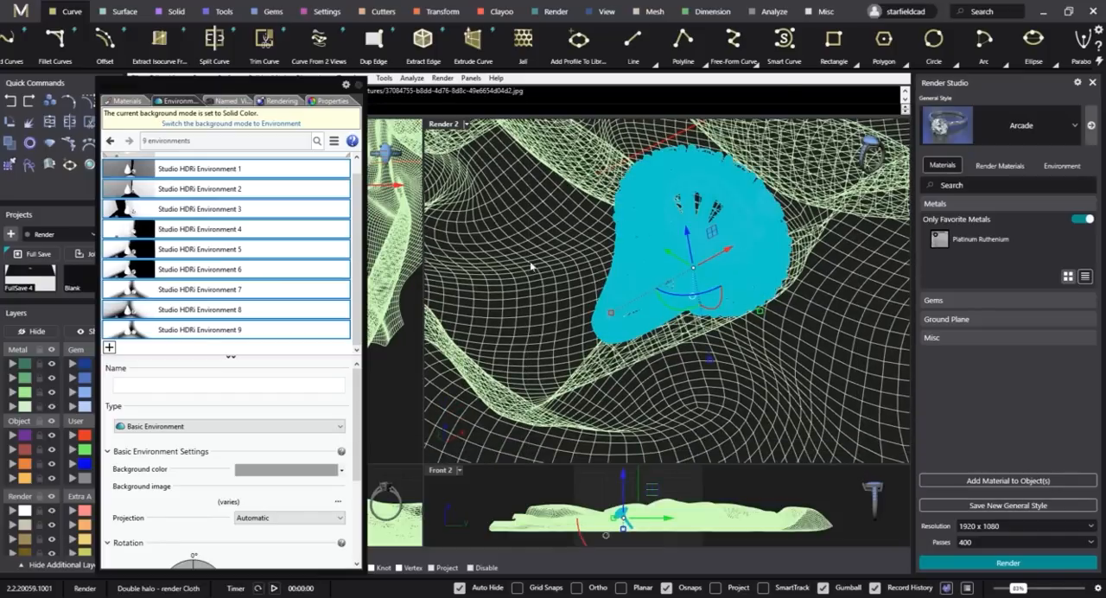
click(125, 101)
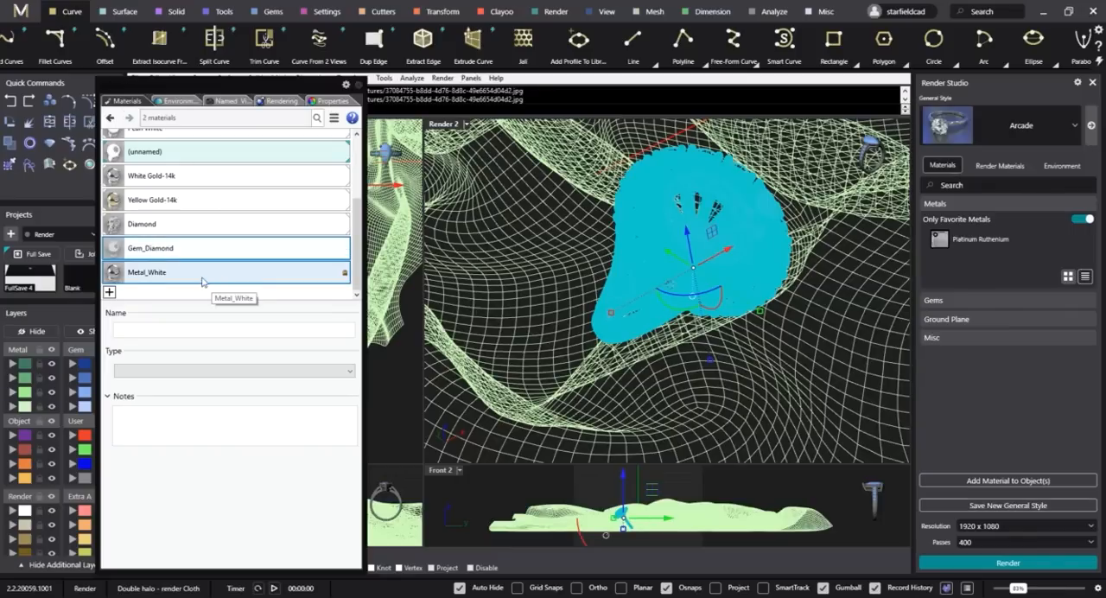
right_click(178, 251)
click(157, 250)
click(162, 229)
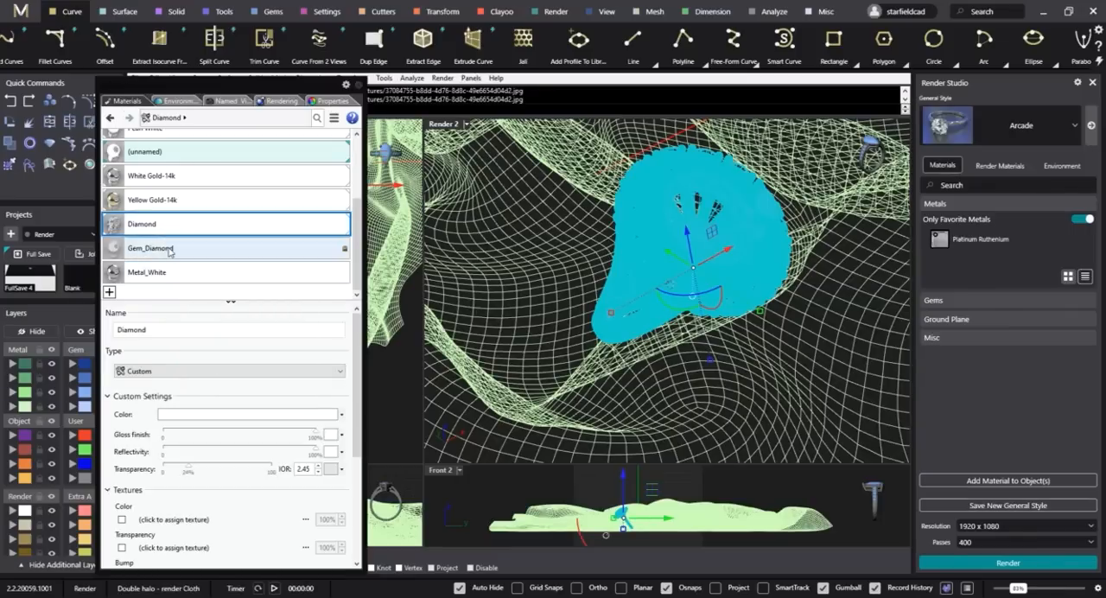
click(169, 252)
right_click(199, 251)
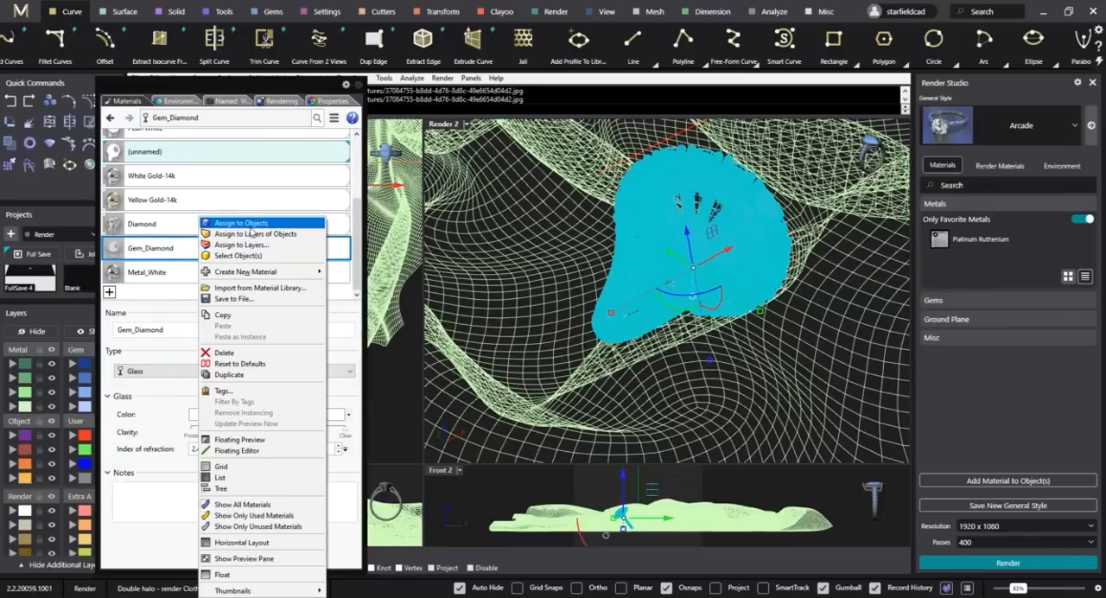
click(229, 220)
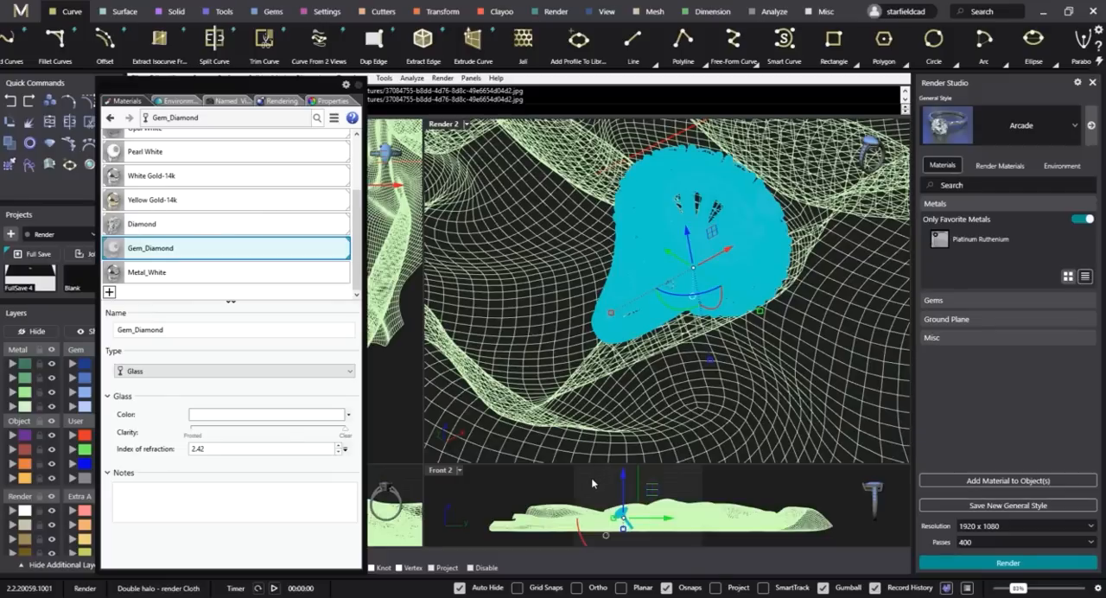
click(591, 477)
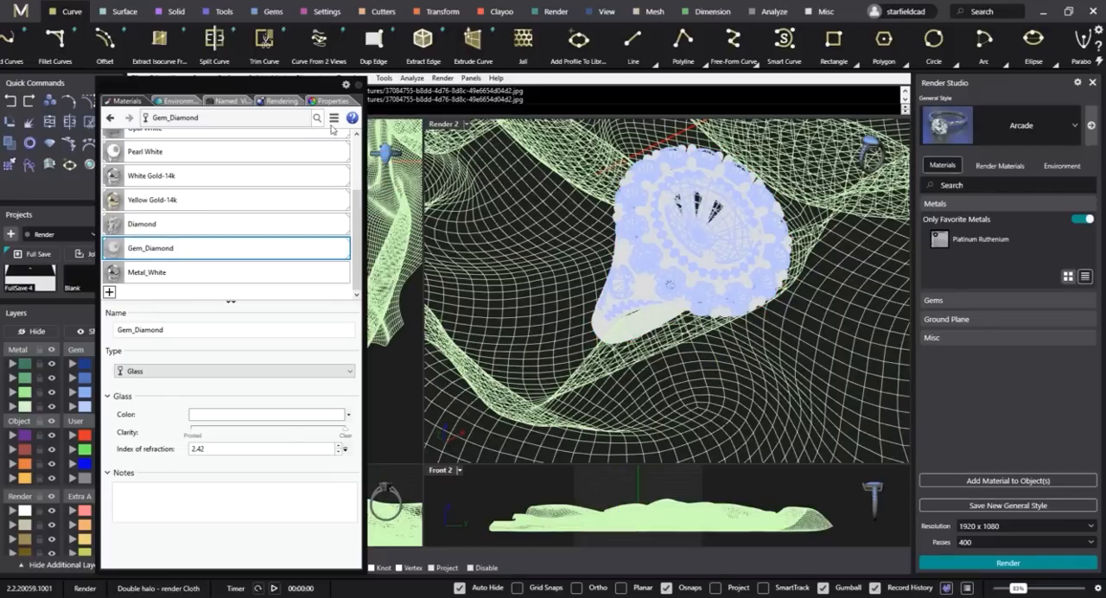
Open the layer list and hide the Gems layer.
scroll(657, 294, up, 3)
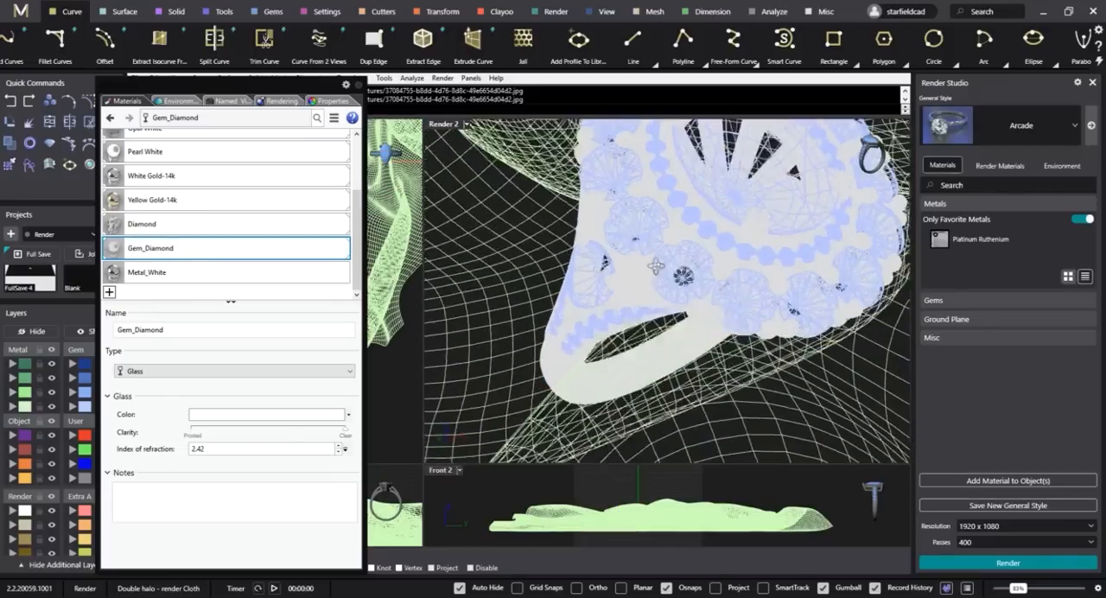
right_drag(659, 284, 657, 291)
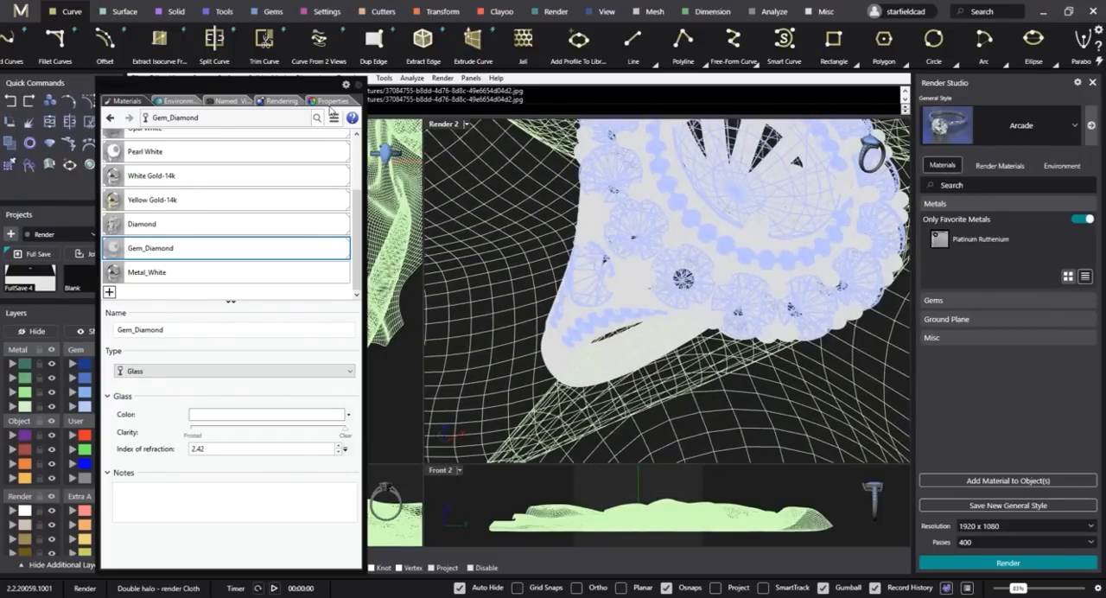
click(471, 78)
click(502, 109)
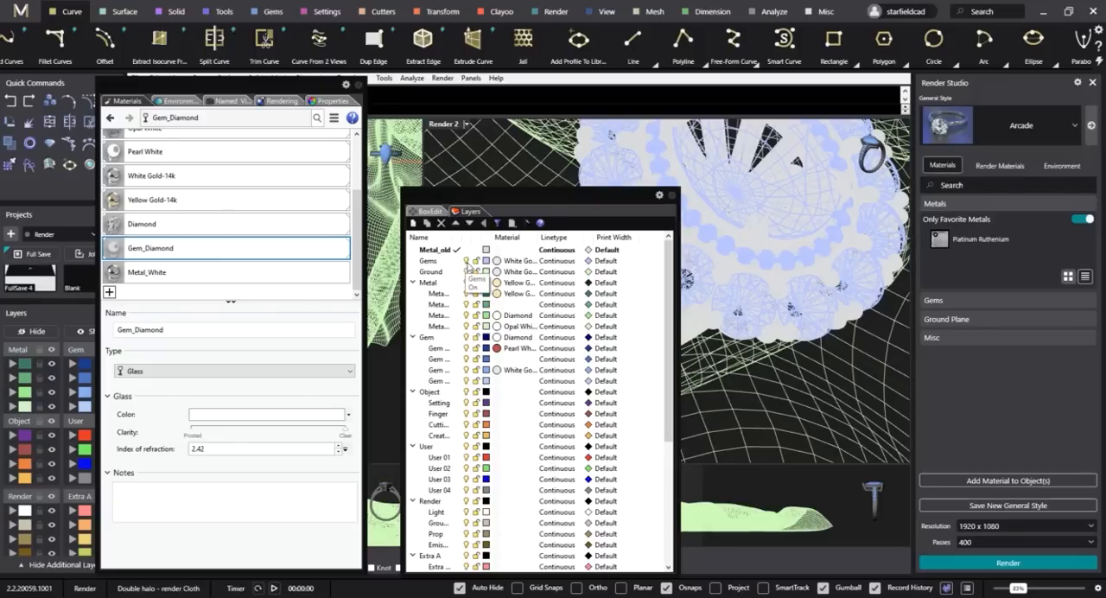
click(467, 264)
click(467, 261)
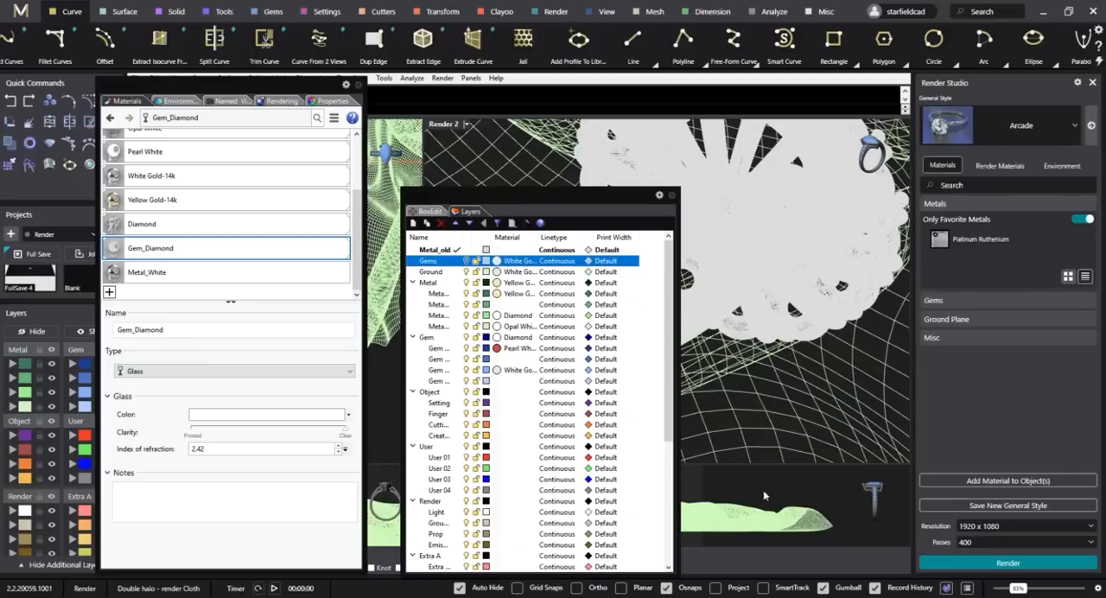
Assign the Metal_White material to the ring's metal and turn the Gems layer back on.
click(831, 517)
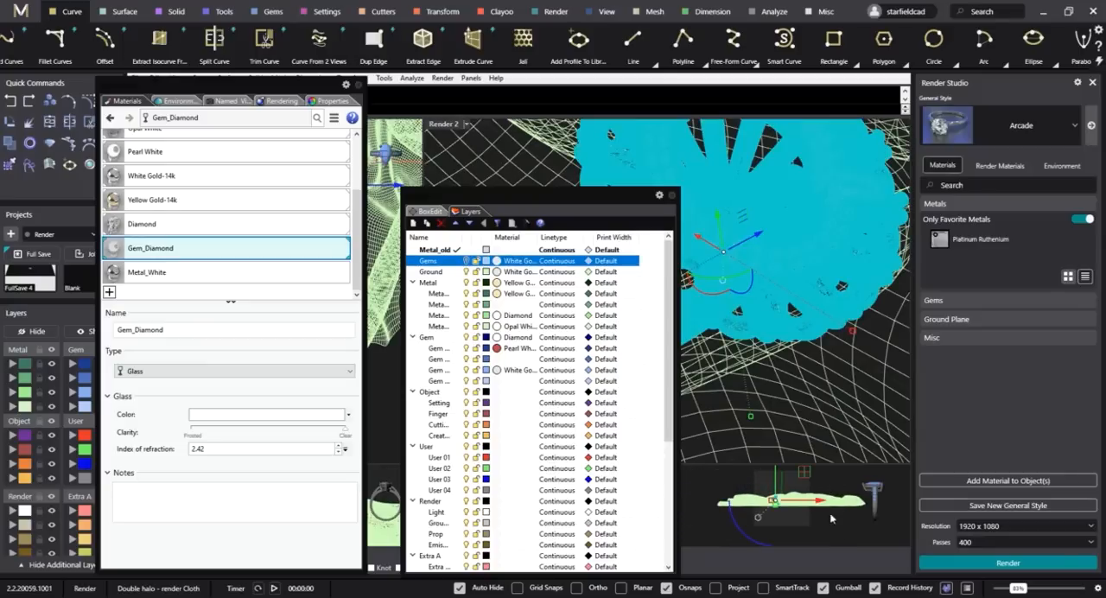
click(170, 275)
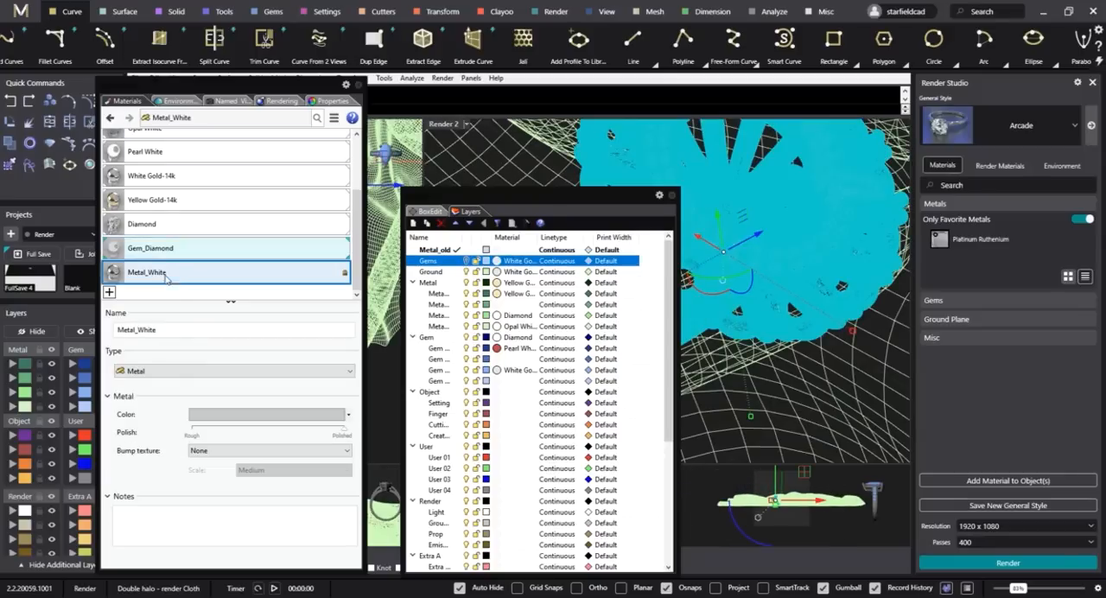
right_click(180, 275)
click(216, 223)
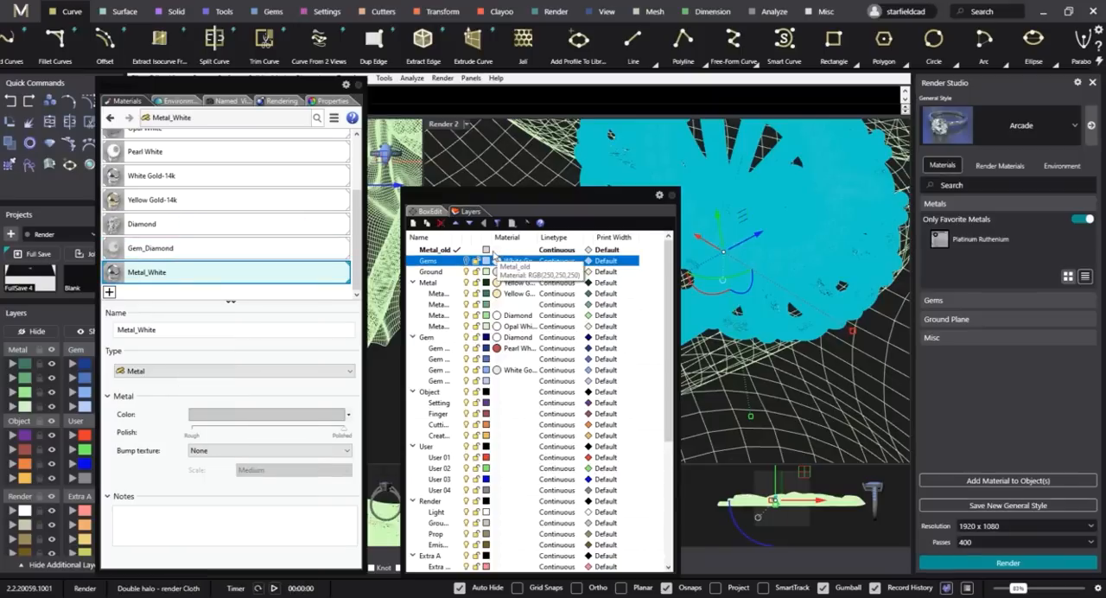
click(672, 197)
Close the layer list, clear the selection, and select the ring's oval center stone polysurface.
right_drag(663, 236, 682, 267)
scroll(629, 286, down, 4)
key(Escape)
scroll(654, 284, up, 2)
scroll(682, 267, up, 3)
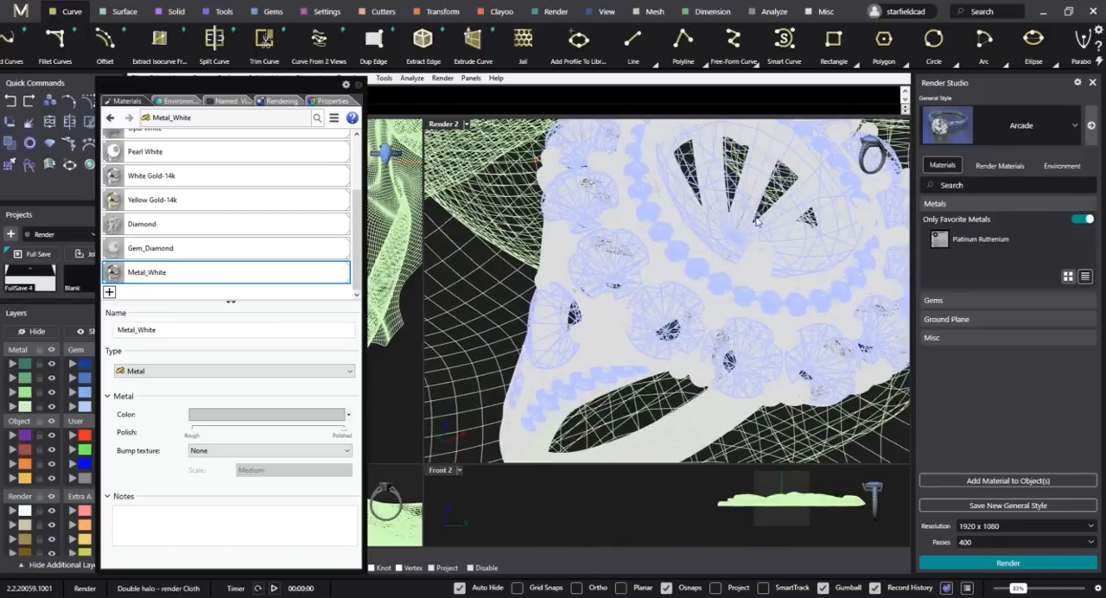
scroll(759, 212, down, 1)
click(785, 190)
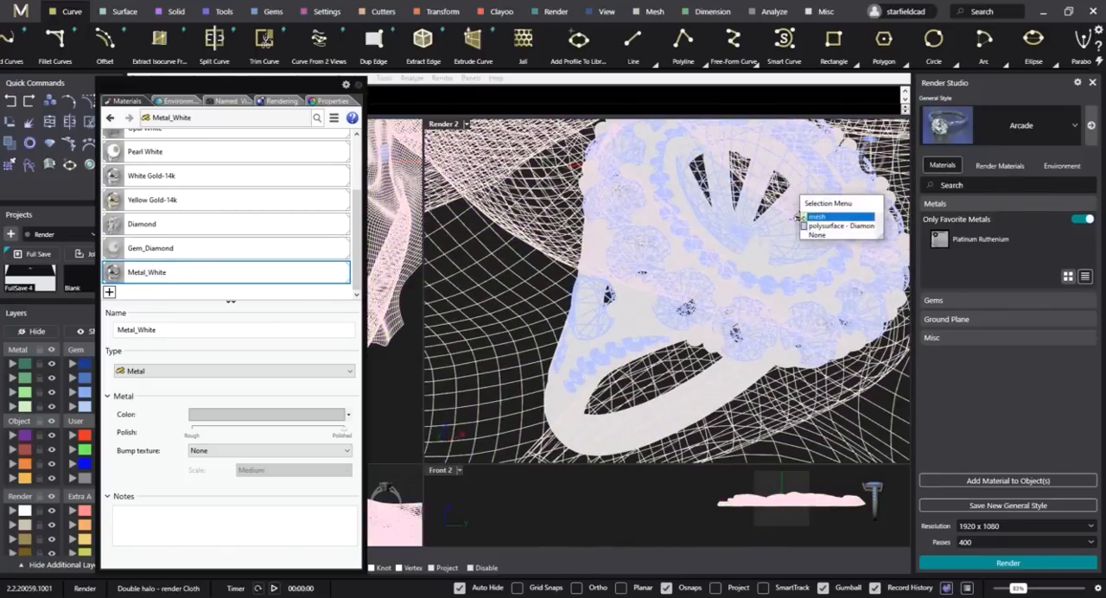
click(806, 225)
right_drag(805, 225, 727, 168)
scroll(603, 290, up, 4)
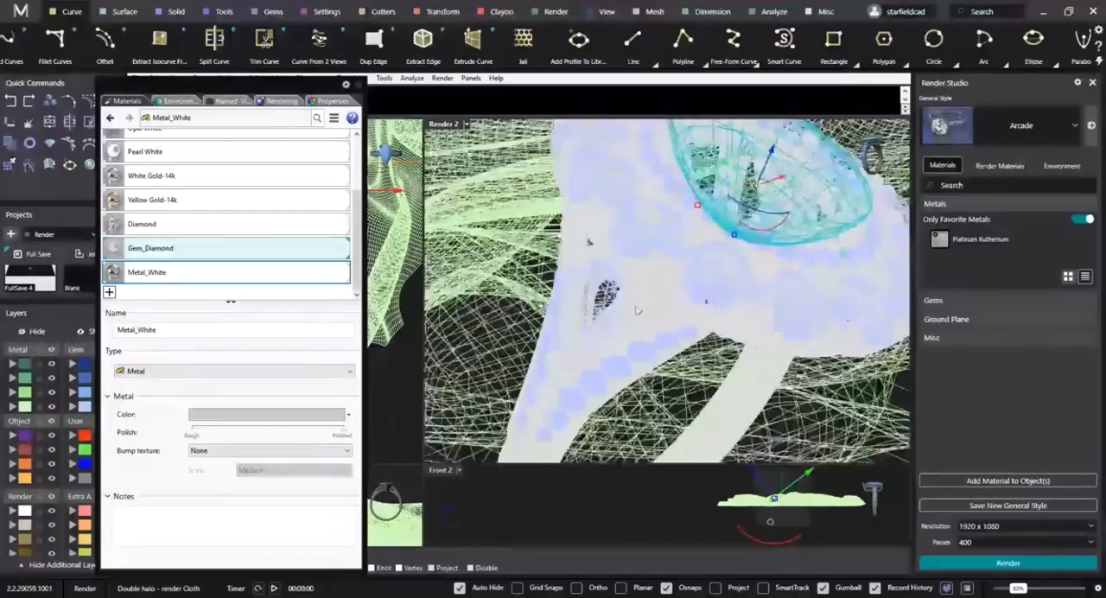
Add both shoulder side stones to the selection with the center stone.
shift+click(603, 297)
scroll(605, 296, down, 5)
right_drag(625, 292, 547, 285)
scroll(868, 268, up, 5)
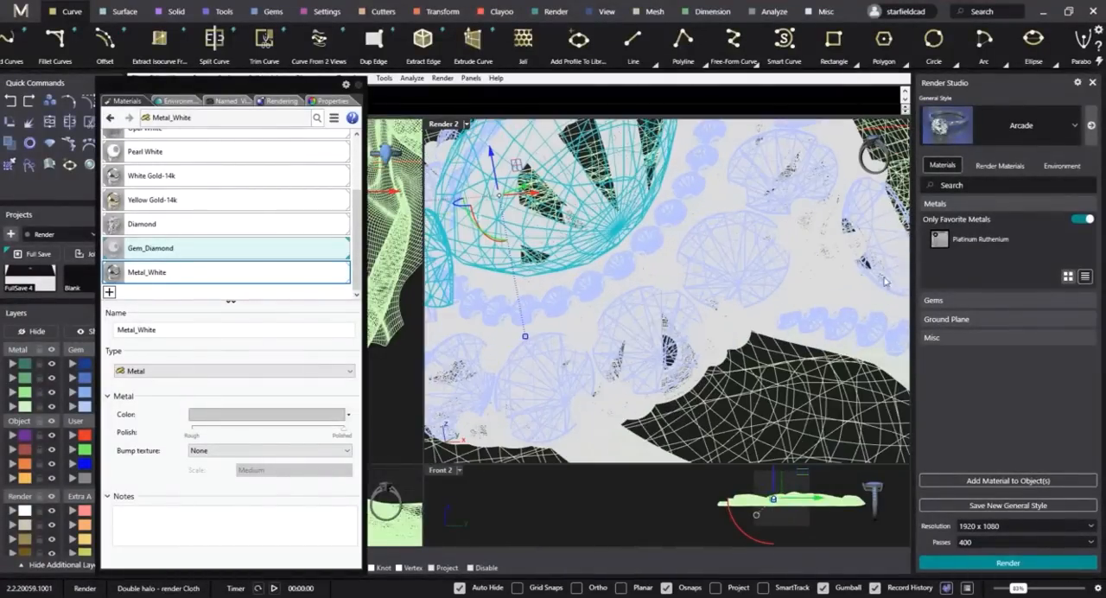
click(887, 257)
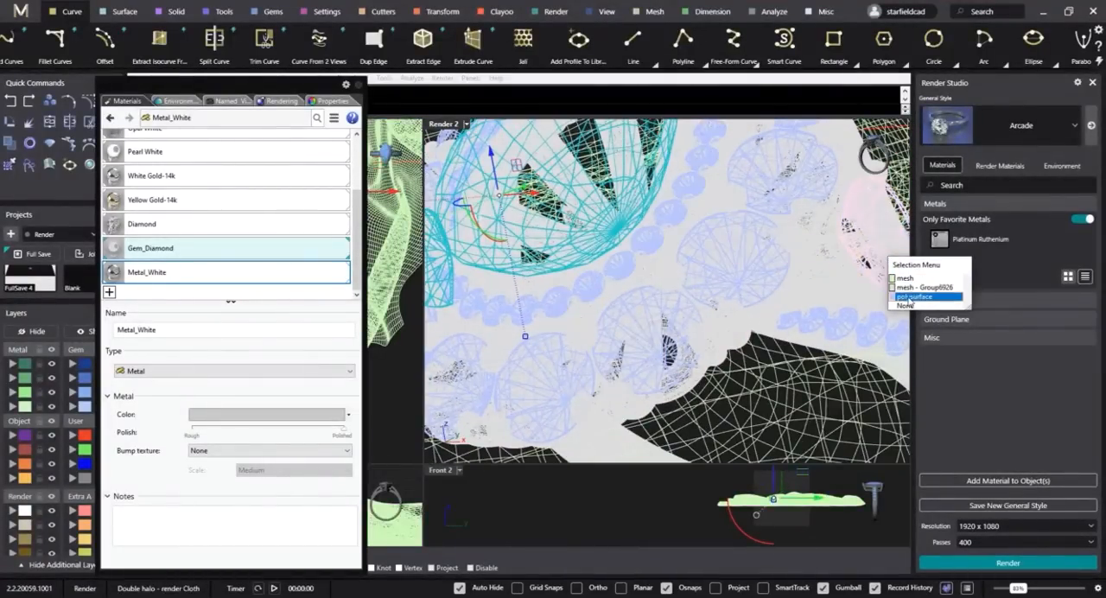
click(909, 299)
scroll(864, 268, down, 5)
right_drag(852, 290, 556, 344)
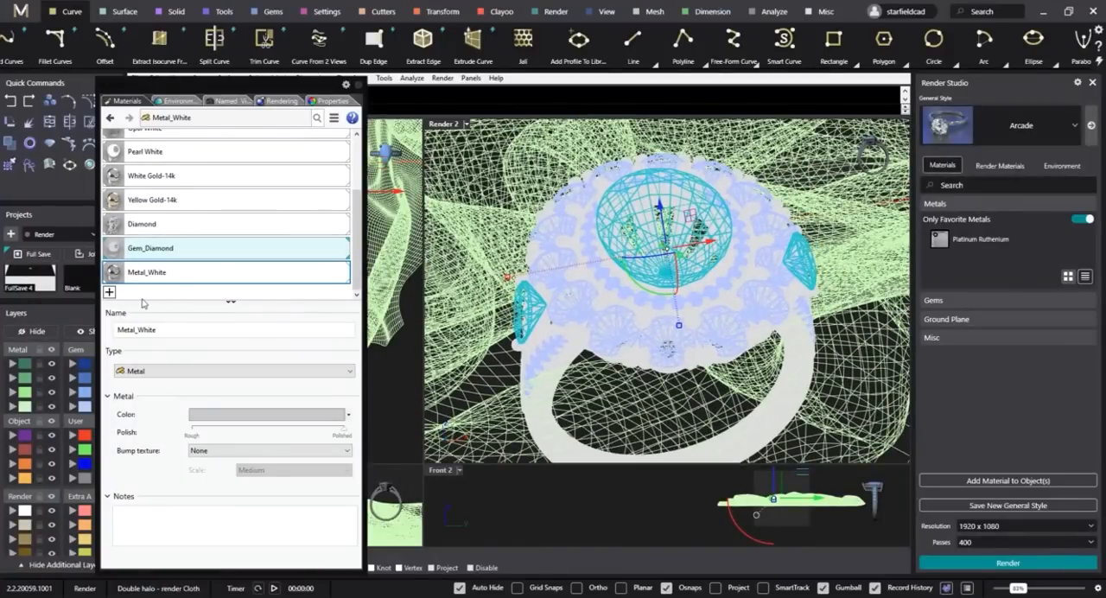
Create a new Glass material named Gem_Sapphire_Blue.
click(109, 294)
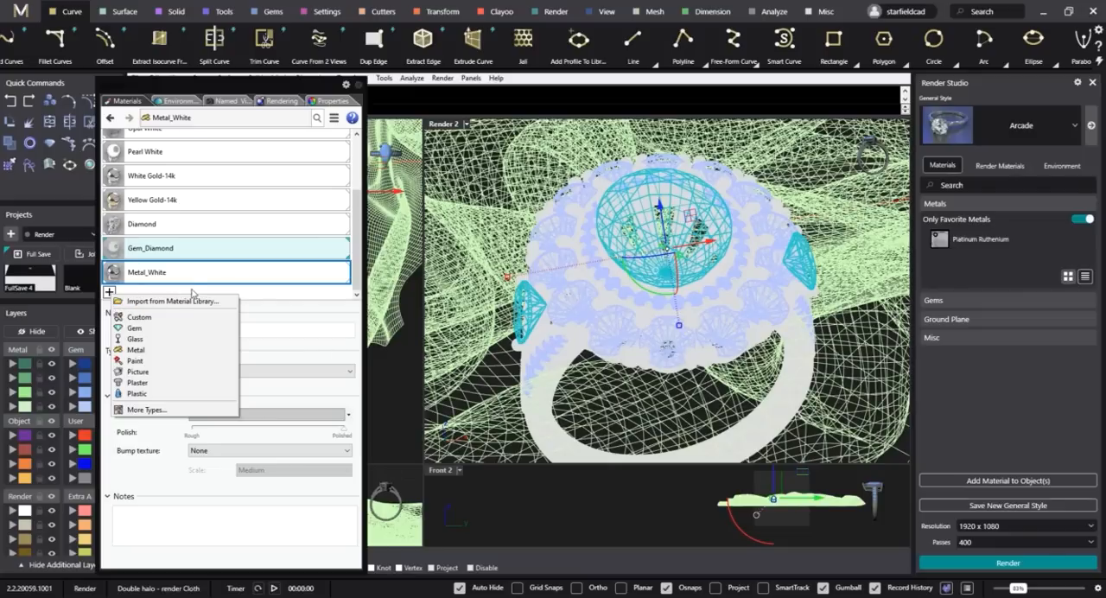
click(135, 339)
click(158, 333)
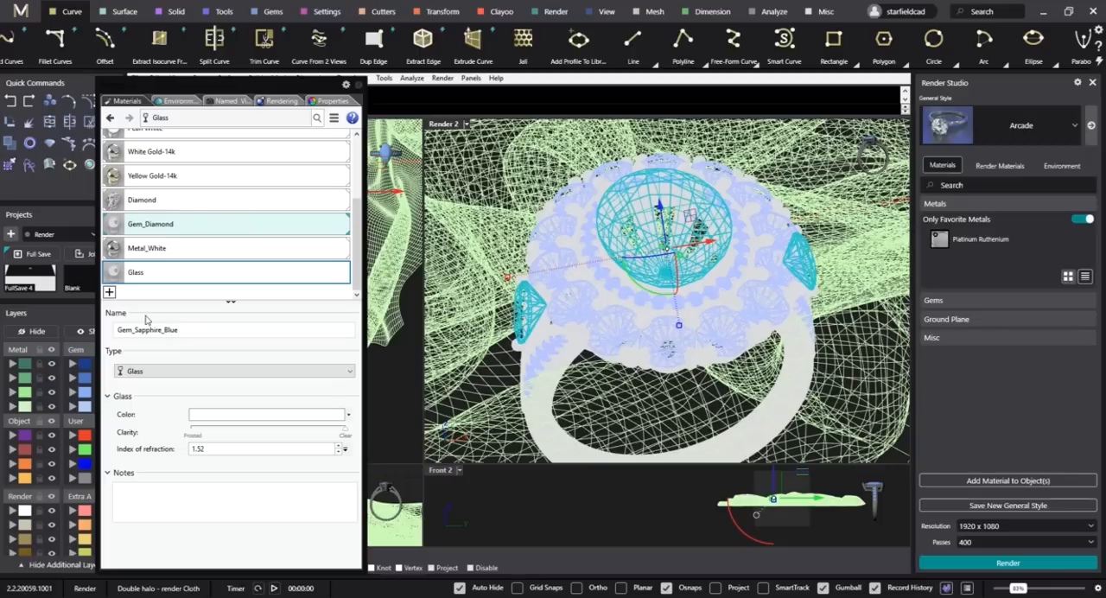
Set the Gem_Sapphire_Blue material's index of refraction to 1.8 and its color to blue, RGB 76, 81, 195.
click(217, 449)
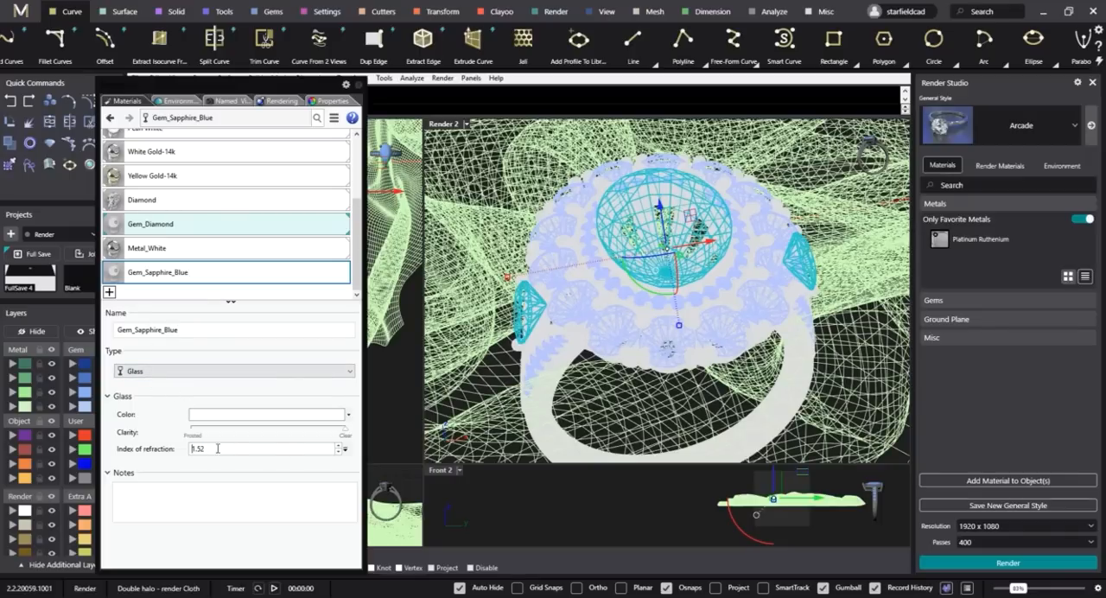
drag(217, 449, 172, 459)
text(1.8)
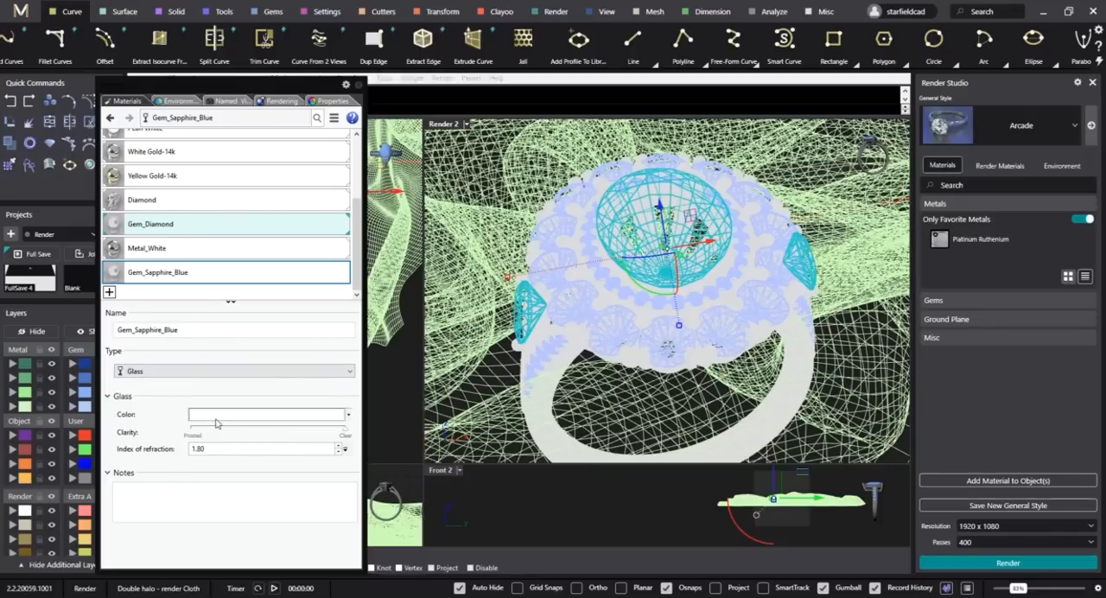
click(214, 418)
click(472, 401)
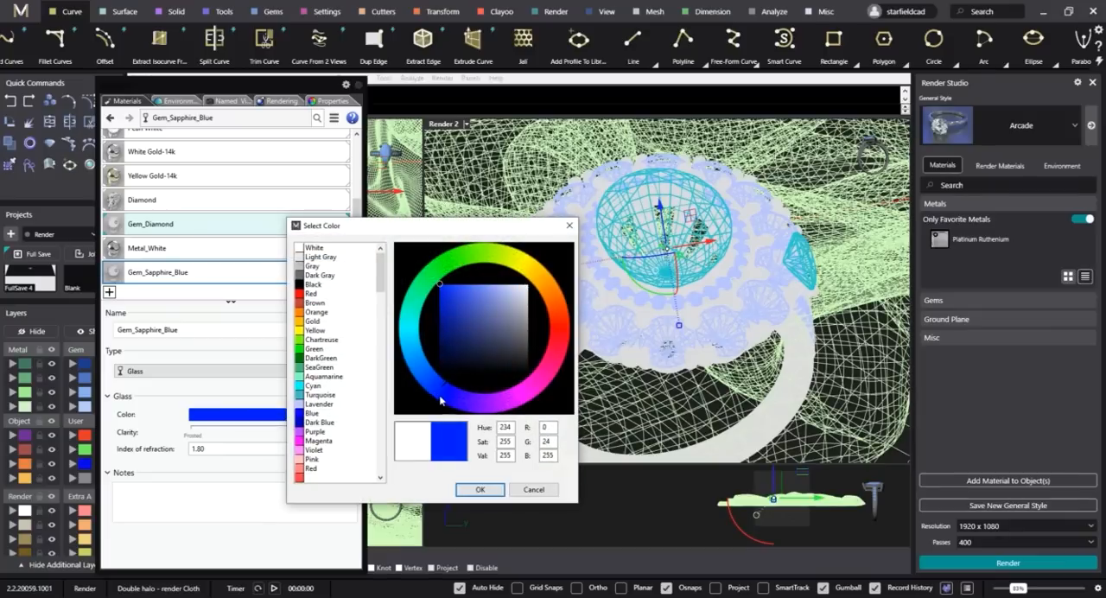
click(473, 304)
click(480, 489)
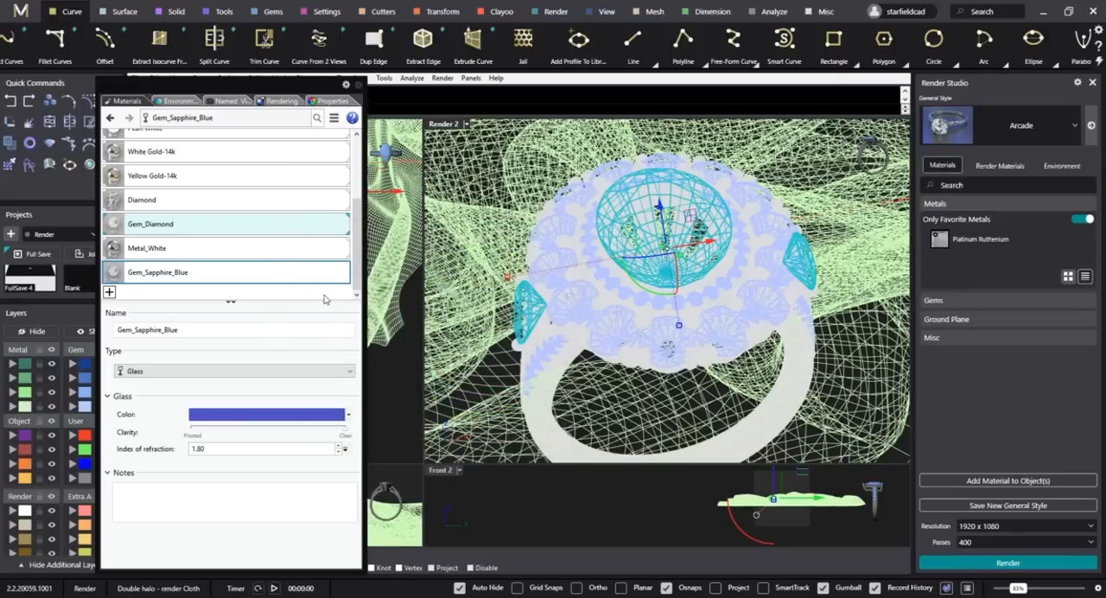
Assign the Gem_Sapphire_Blue material to the selected center and side stones and clear the selection.
right_click(237, 275)
click(280, 223)
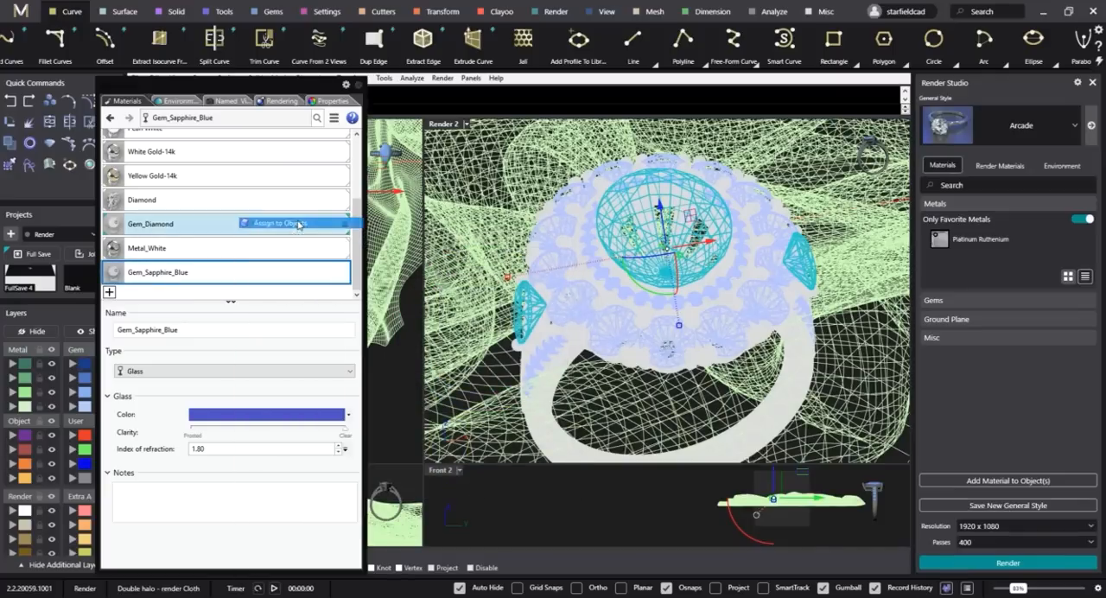
click(591, 487)
right_drag(598, 389, 689, 414)
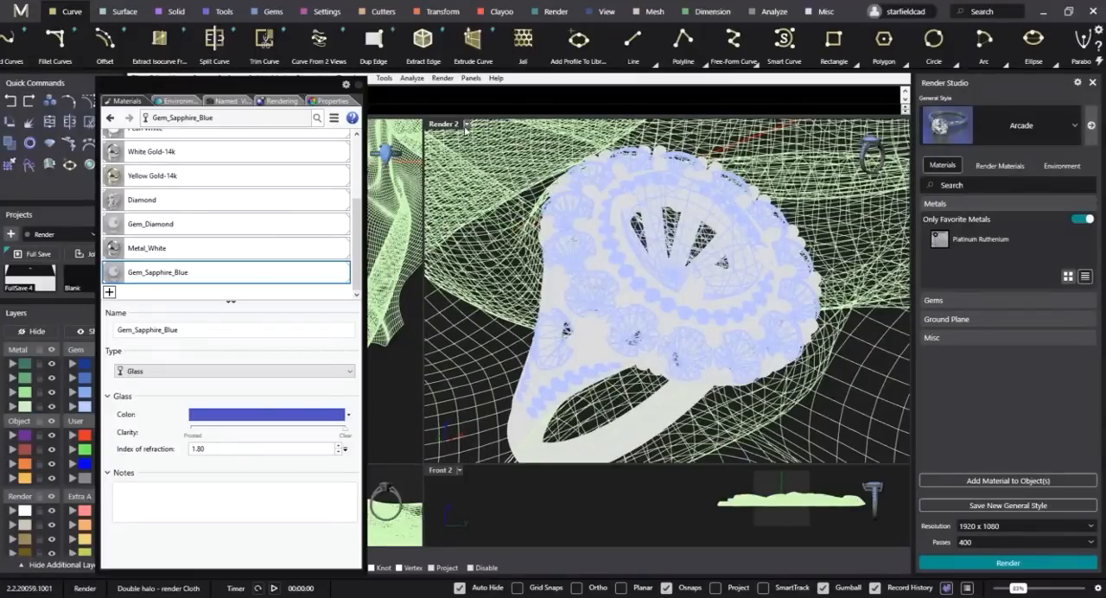
Display the Render 2 viewport in Raytraced mode and delete the cloth under the ring.
click(467, 123)
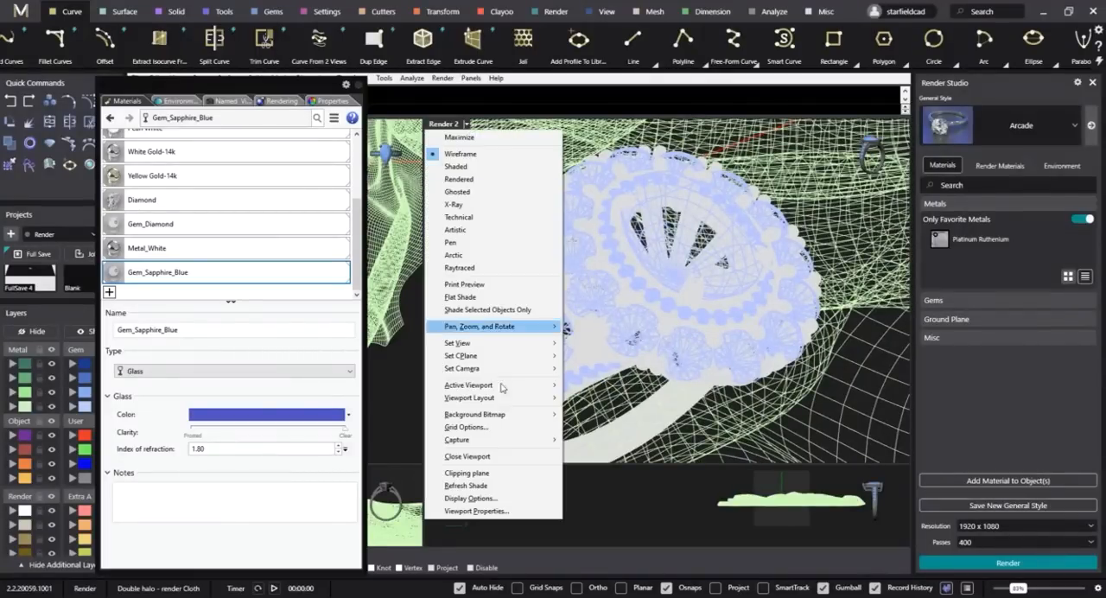
click(493, 268)
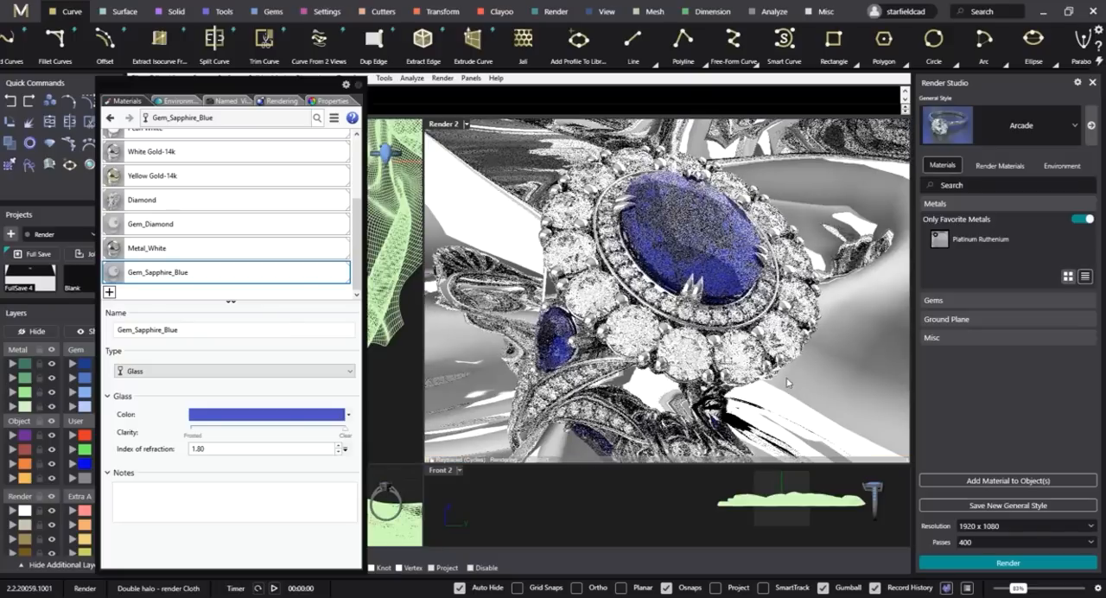
click(848, 347)
key(Delete)
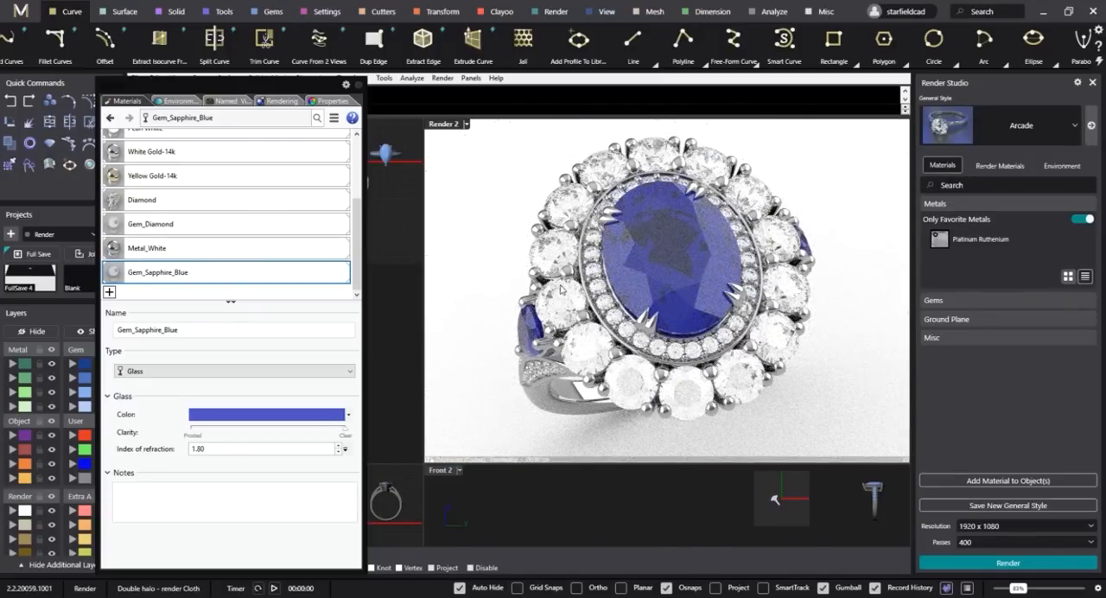
Find the scene environments and make Studio HDRi Environment 1 the current environment.
click(281, 102)
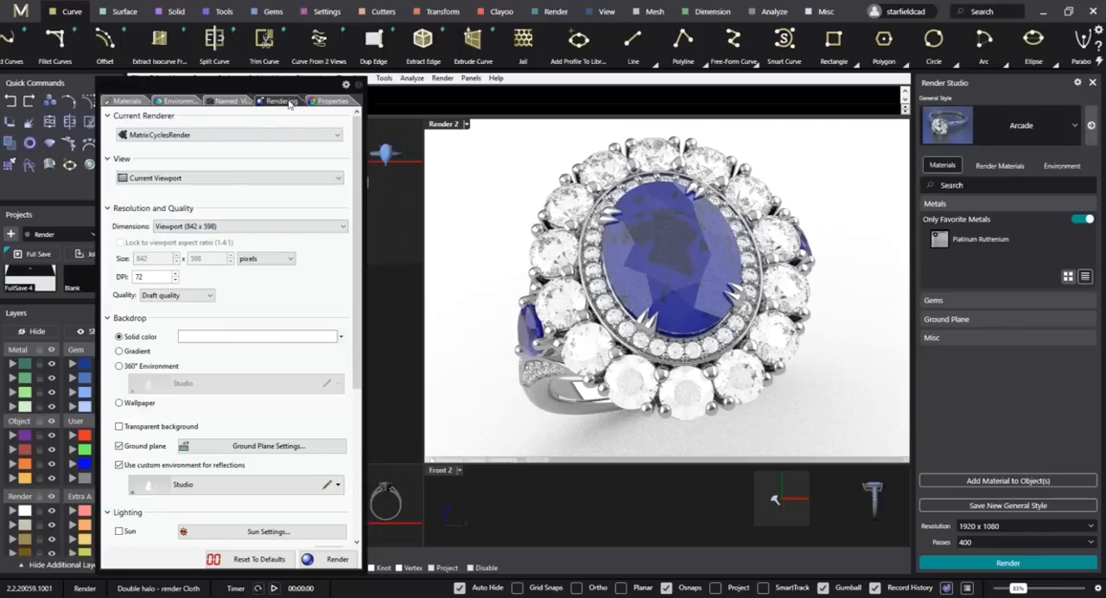
click(237, 102)
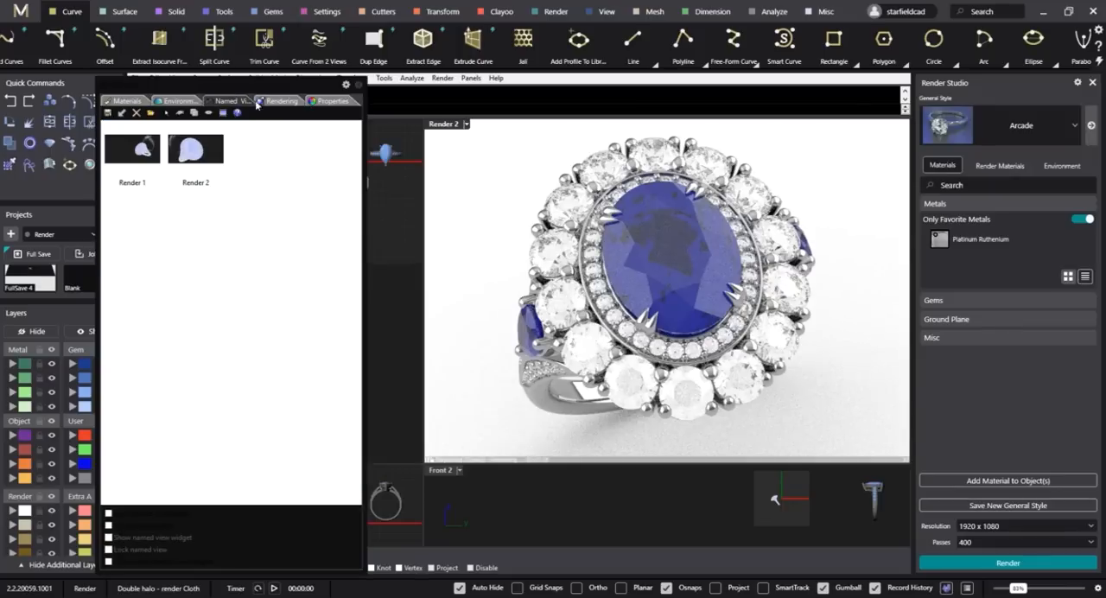
click(179, 102)
double_click(243, 289)
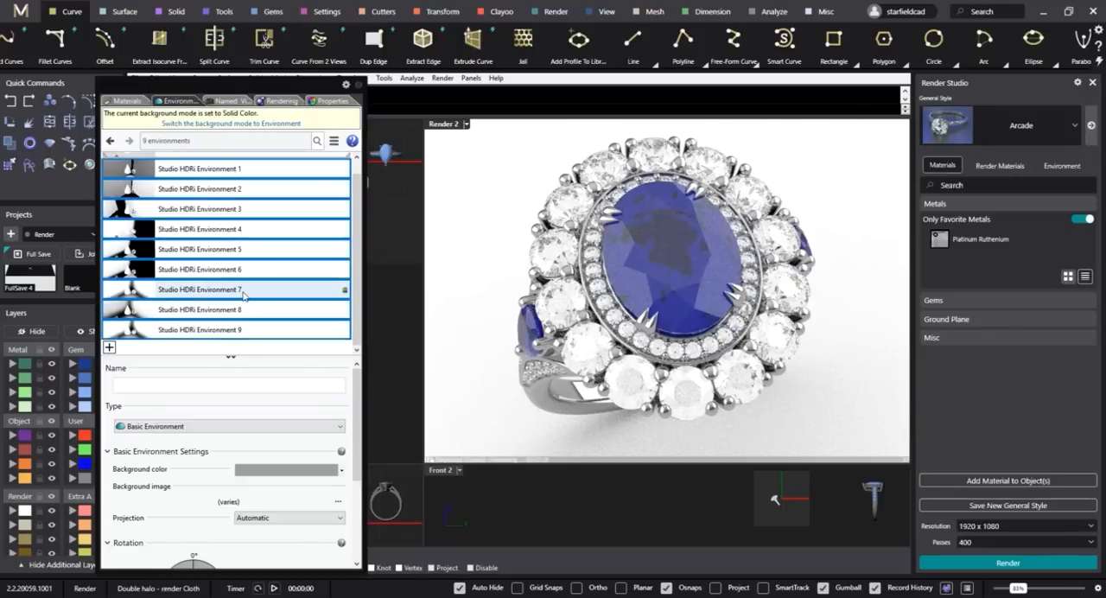
scroll(243, 287, up, 1)
click(234, 167)
click(247, 185)
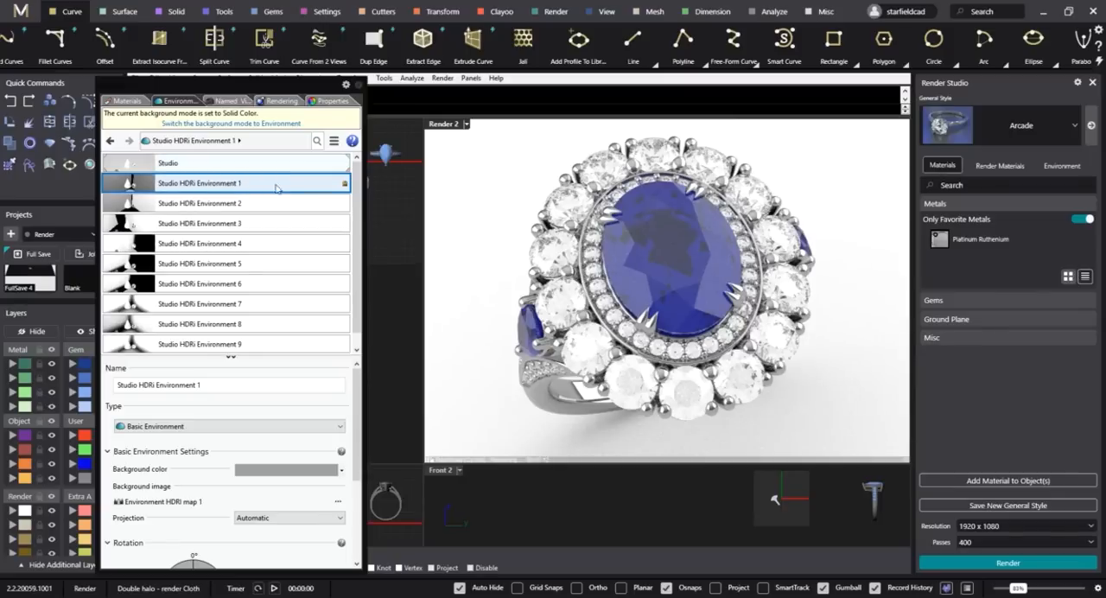
double_click(215, 187)
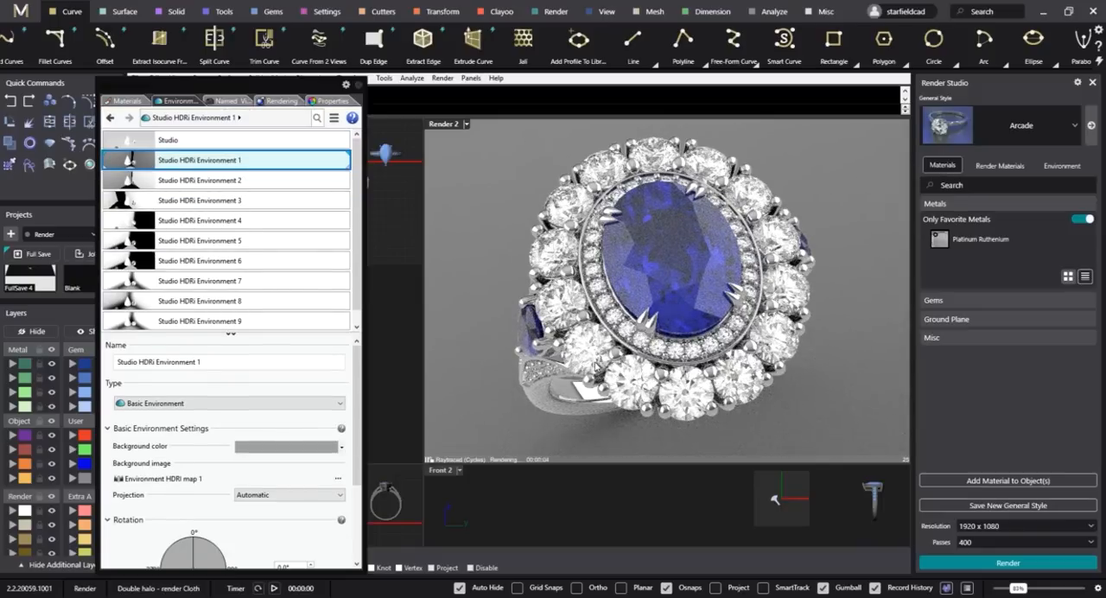
Lighten the Gem_Sapphire_Blue material's color to RGB 112, 117, 214.
click(127, 102)
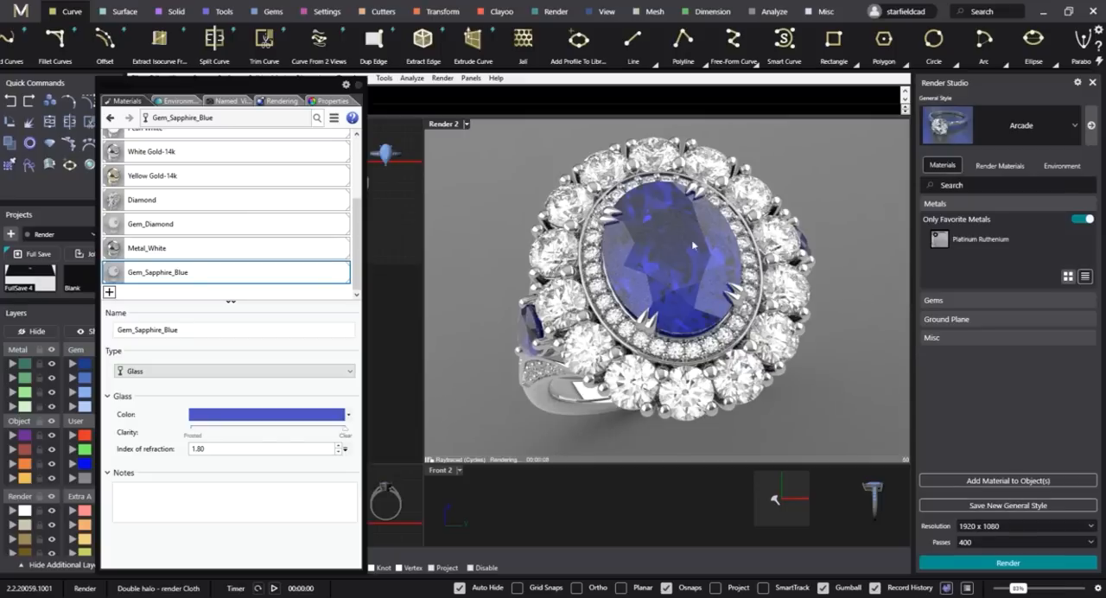
click(251, 416)
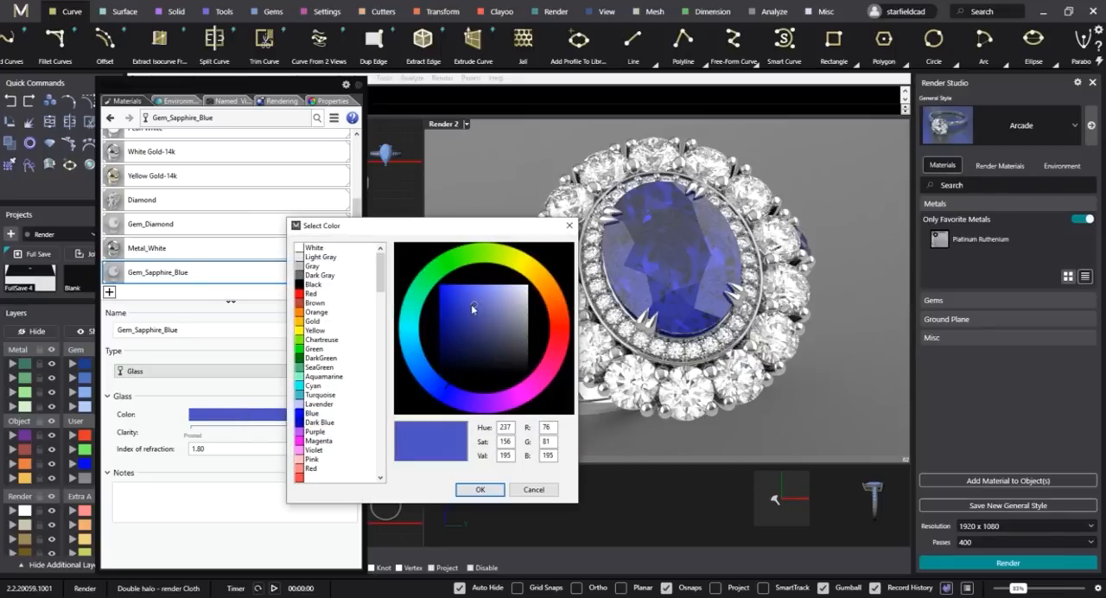
drag(472, 307, 482, 299)
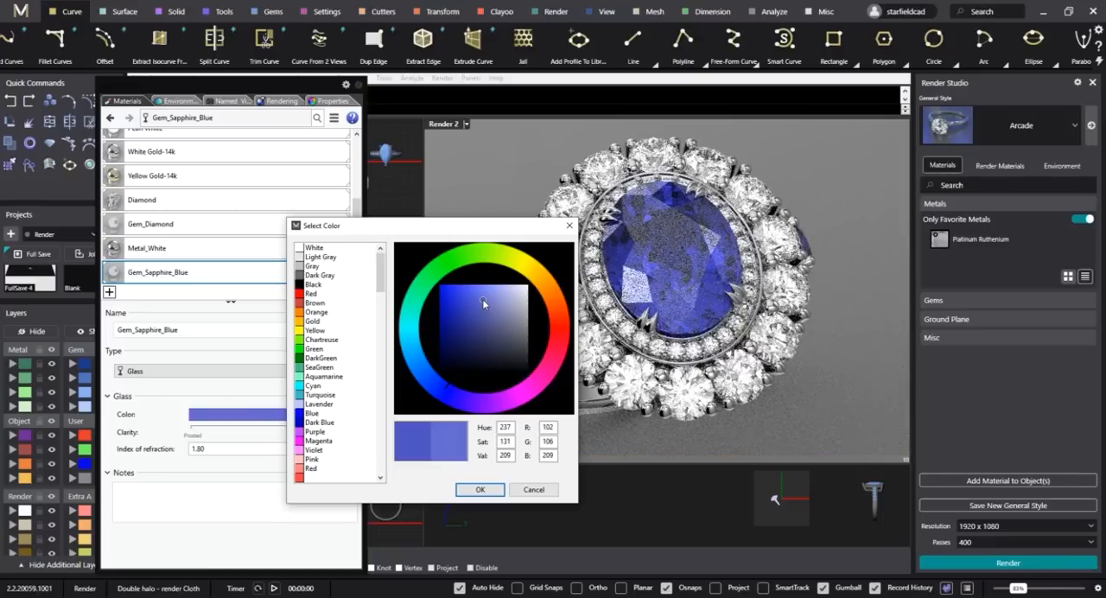
drag(483, 299, 485, 298)
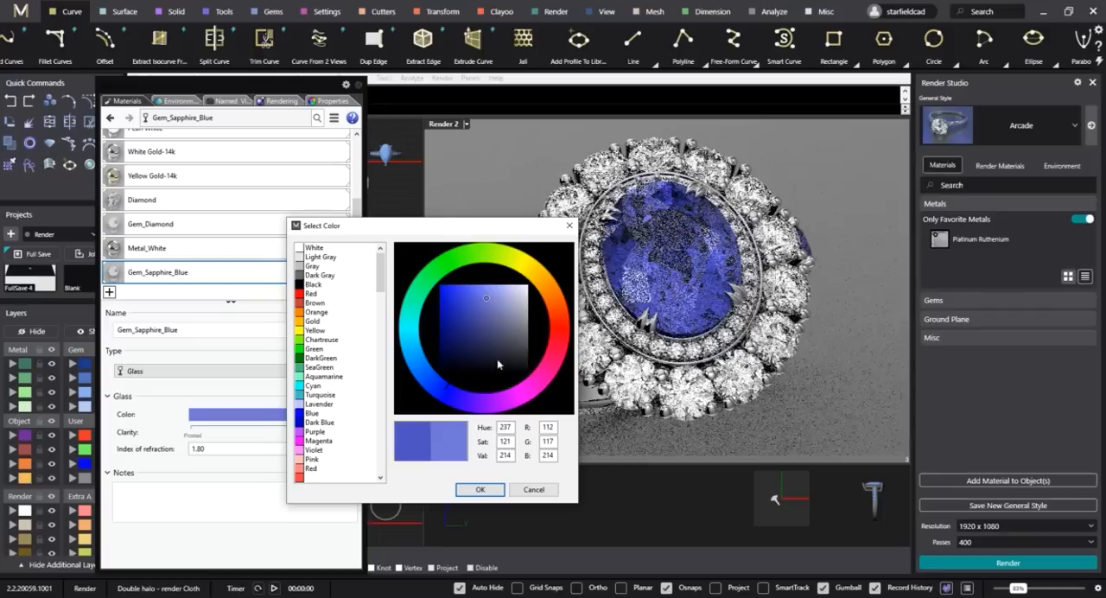
click(480, 489)
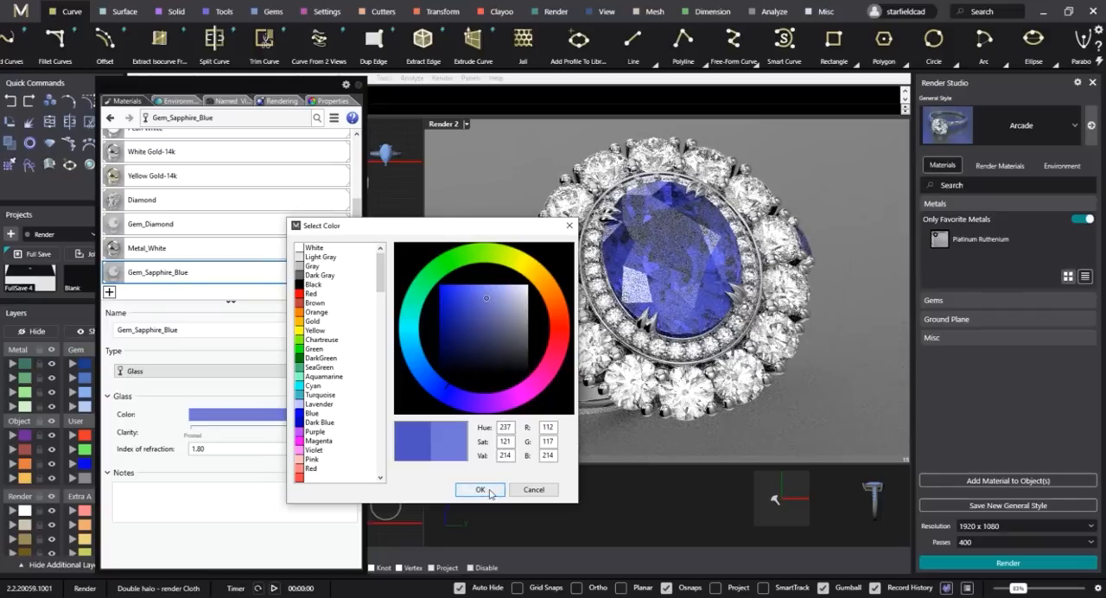
Inspect the sapphires from another angle and restore the saved Render 1 named view.
right_drag(601, 345, 656, 316)
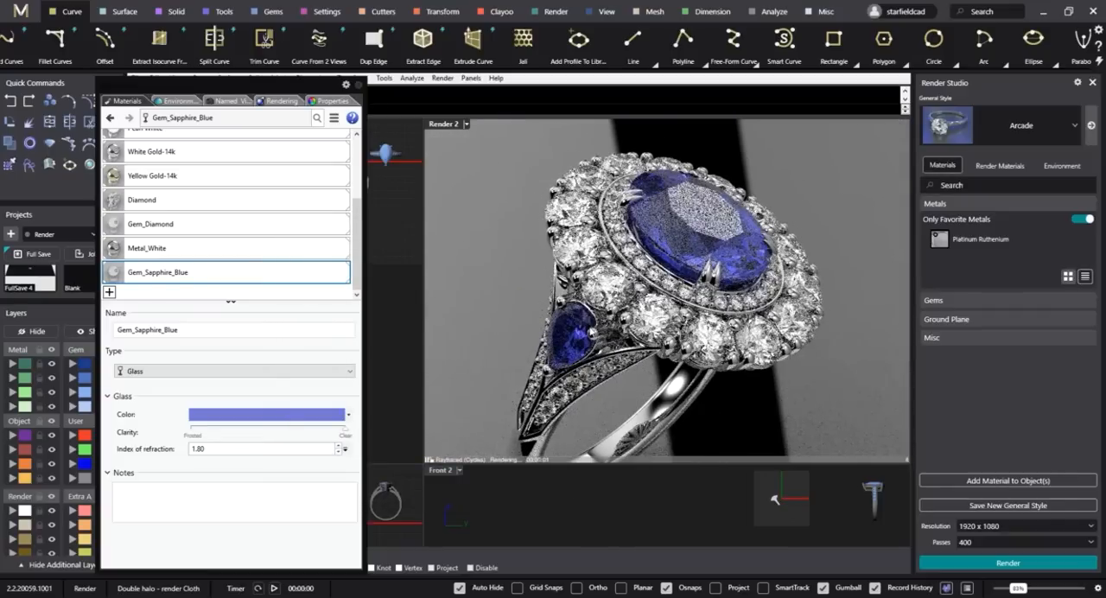
right_drag(755, 256, 742, 303)
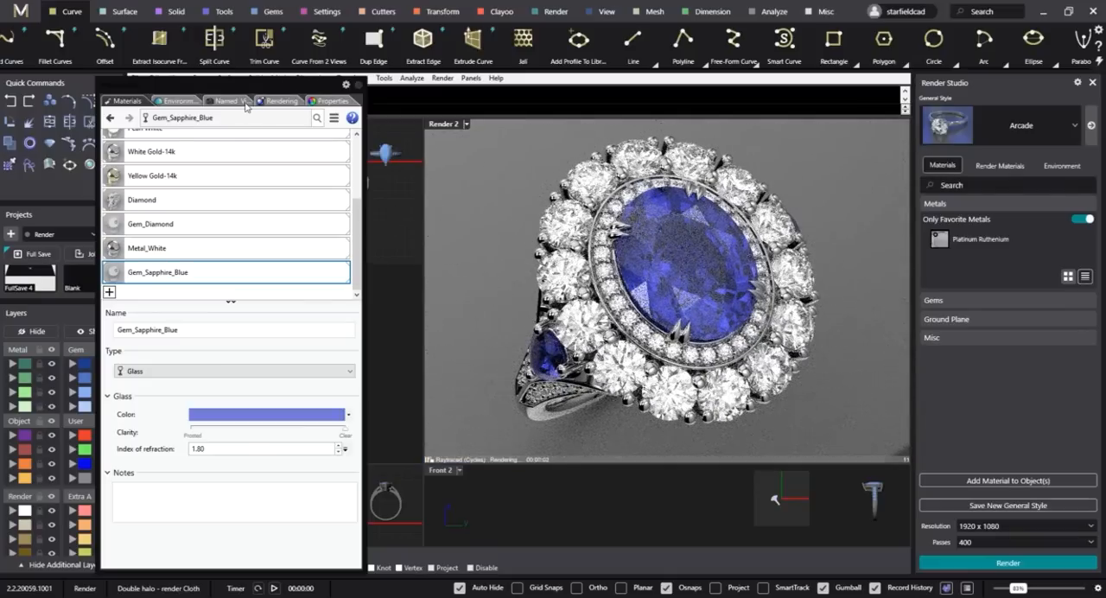
click(234, 102)
double_click(133, 148)
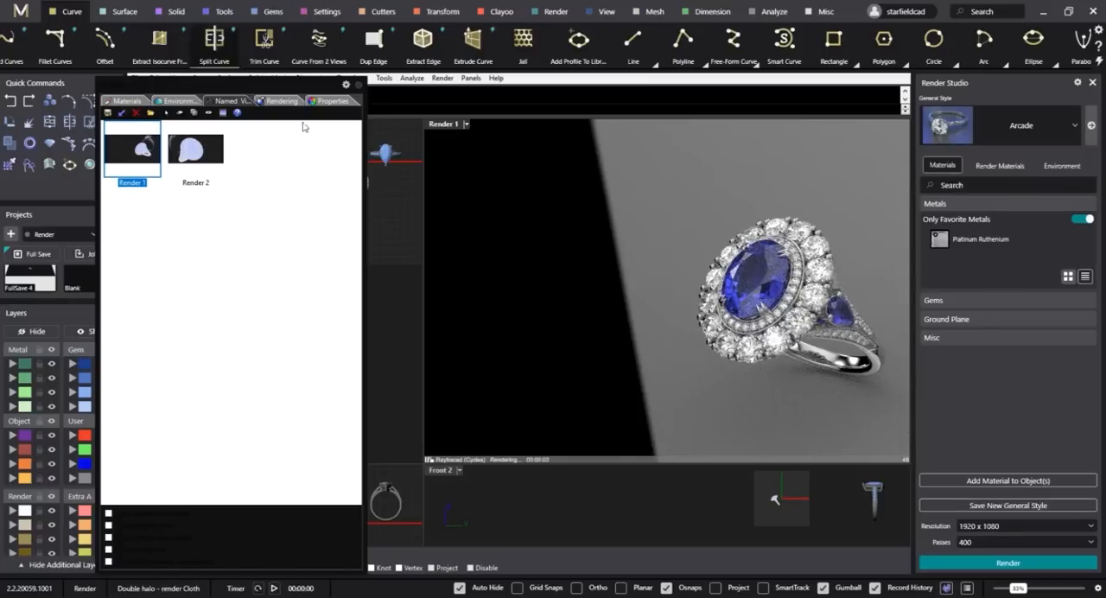
Try Studio HDRi Environments 2, 3 and 4 in turn on the ring, keeping Environment 4 active.
click(180, 103)
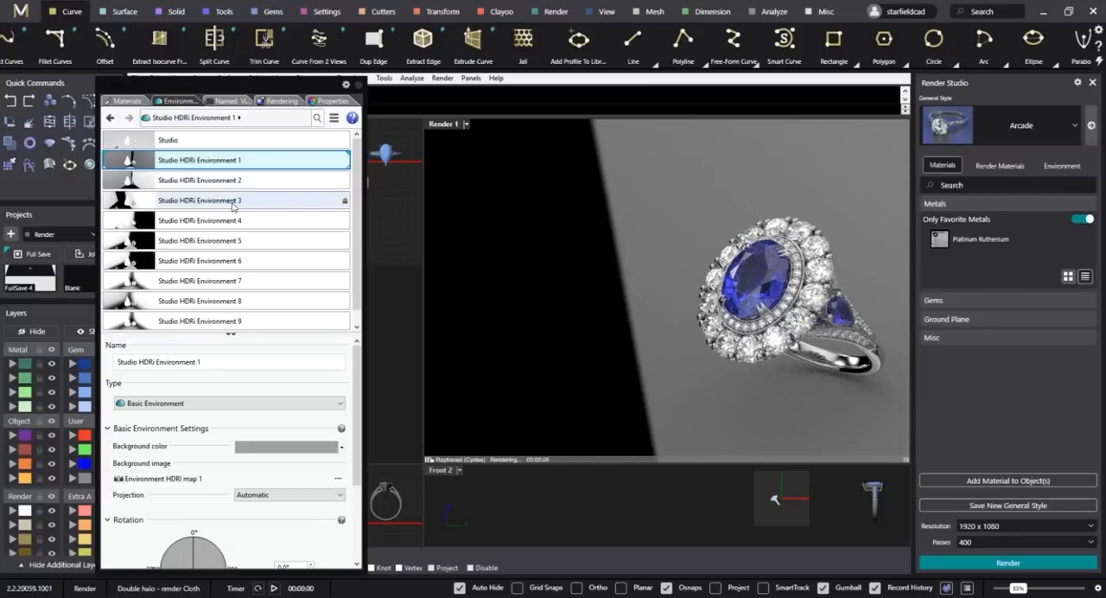
click(256, 182)
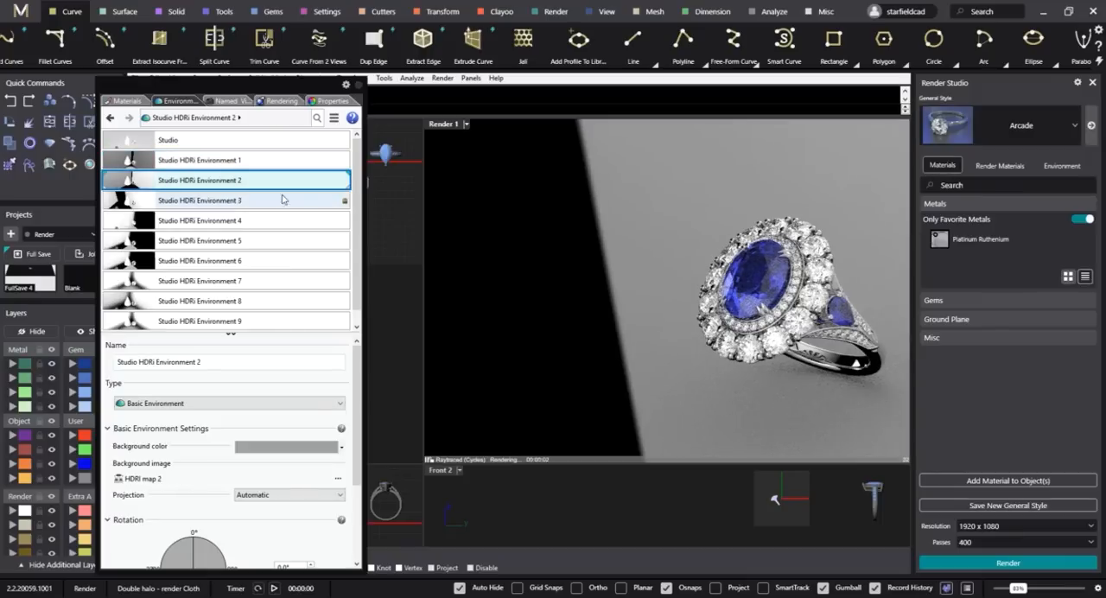
click(235, 200)
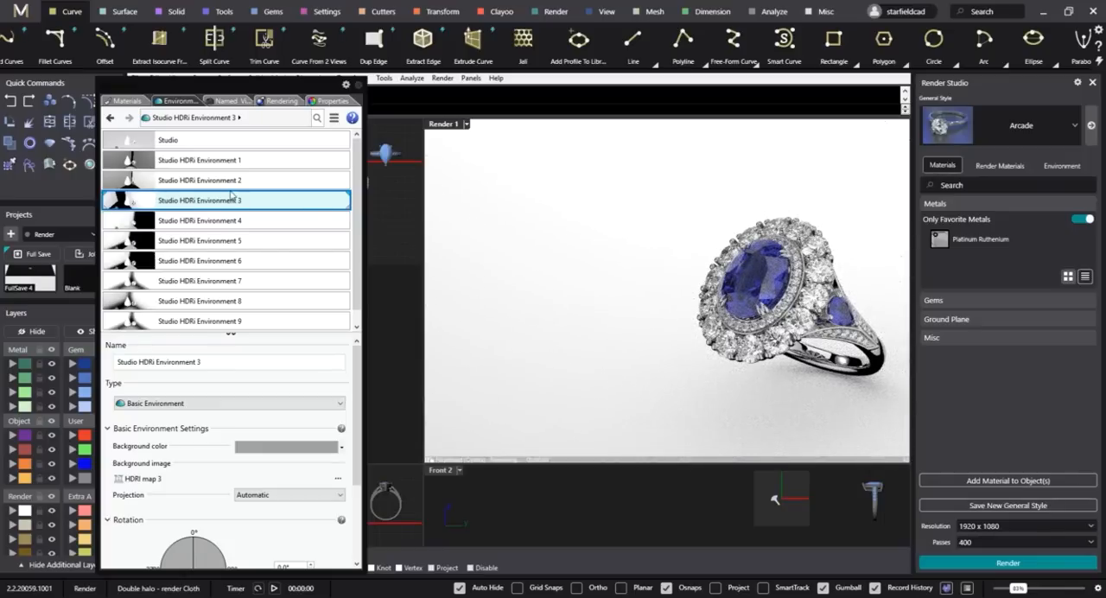
click(223, 221)
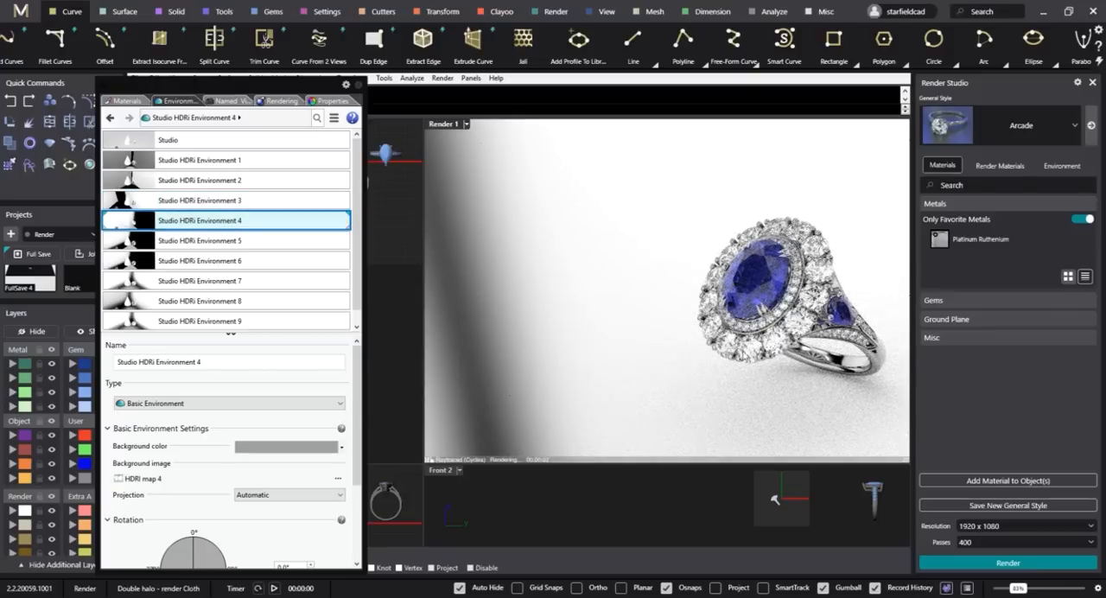
scroll(238, 317, down, 1)
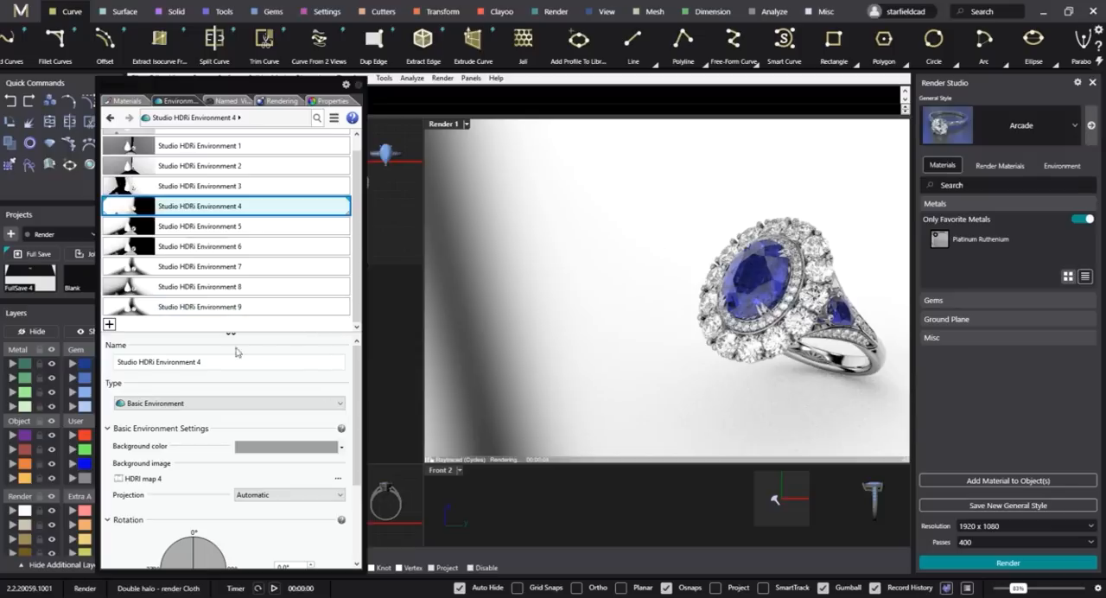
Try Studio HDRi Environments 7 and 8 on the ring, keeping Environment 8, and restore the Render 1 named view.
click(208, 268)
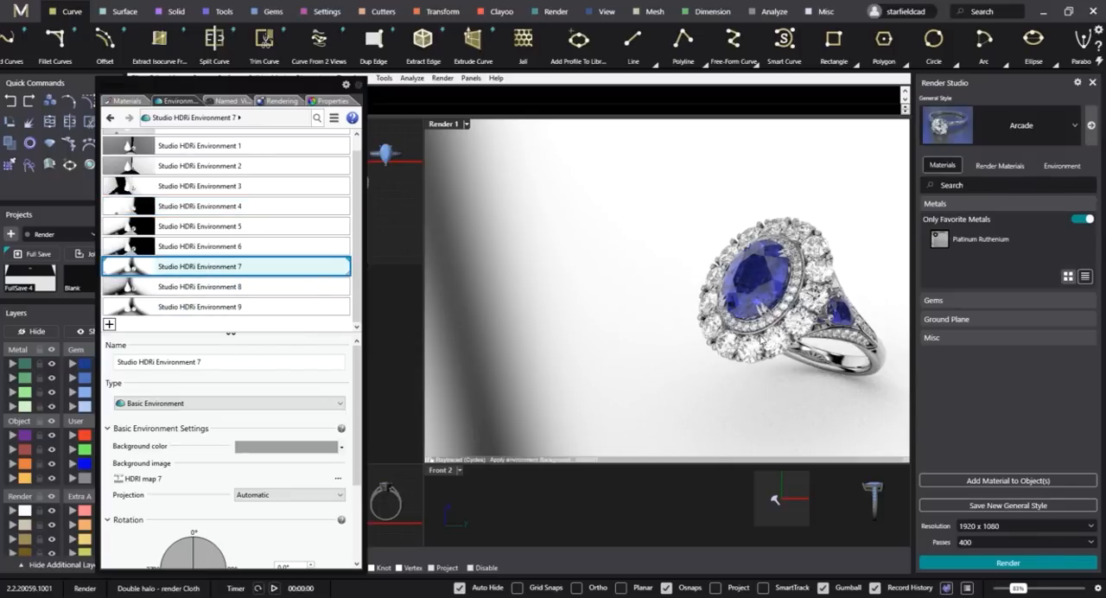
click(216, 288)
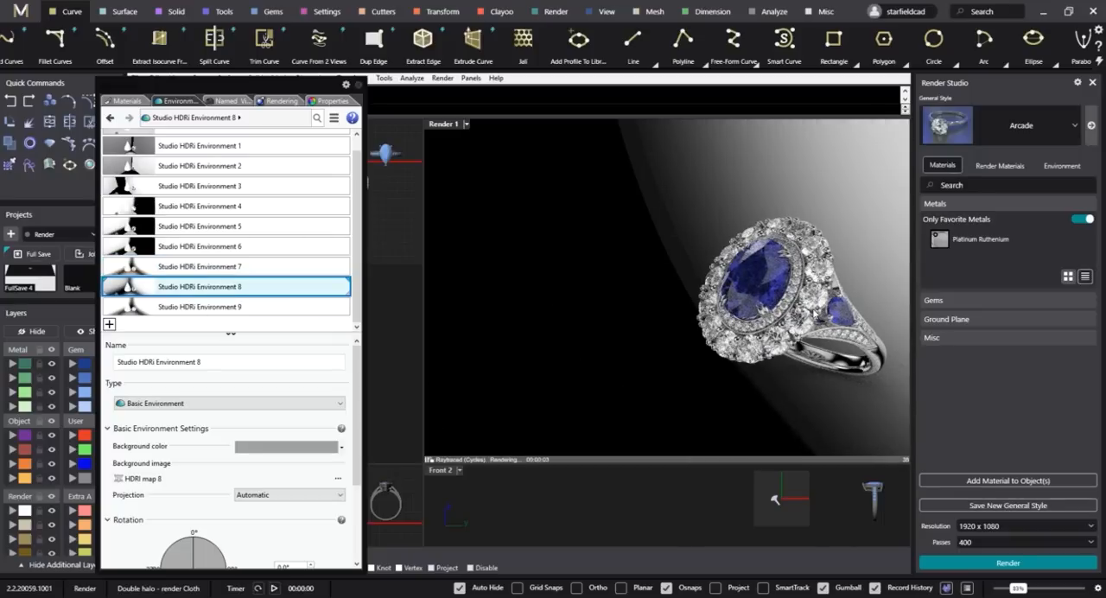
scroll(814, 318, up, 5)
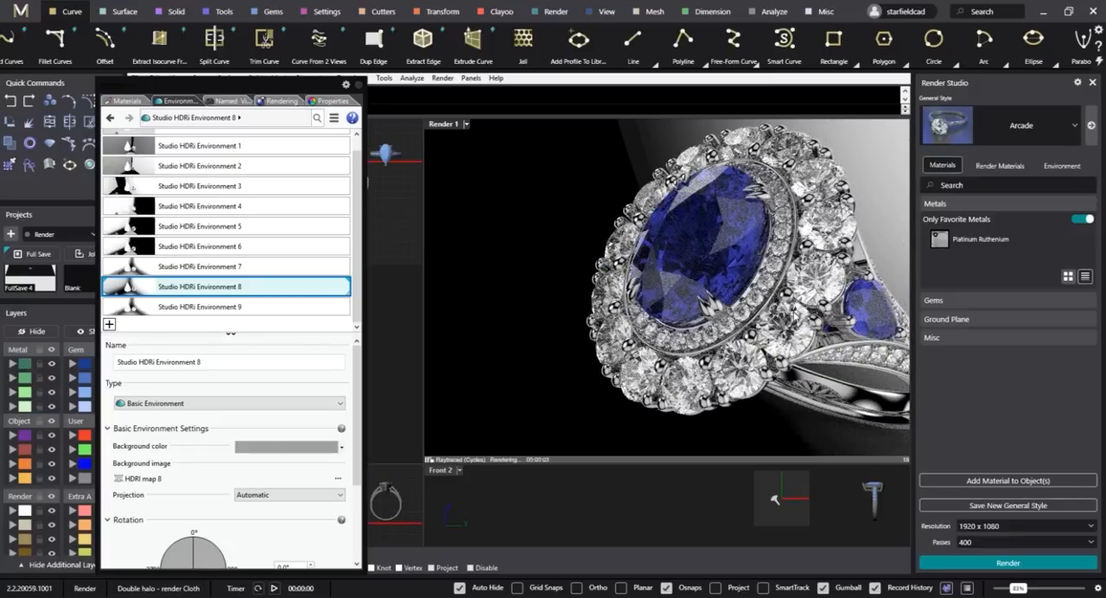
scroll(794, 315, down, 3)
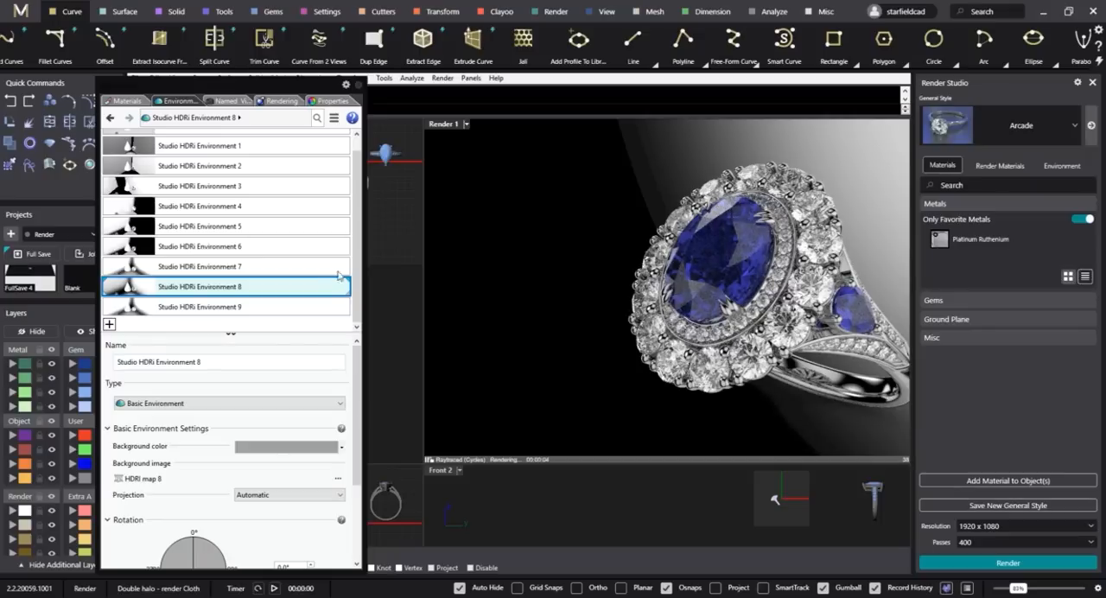
click(228, 101)
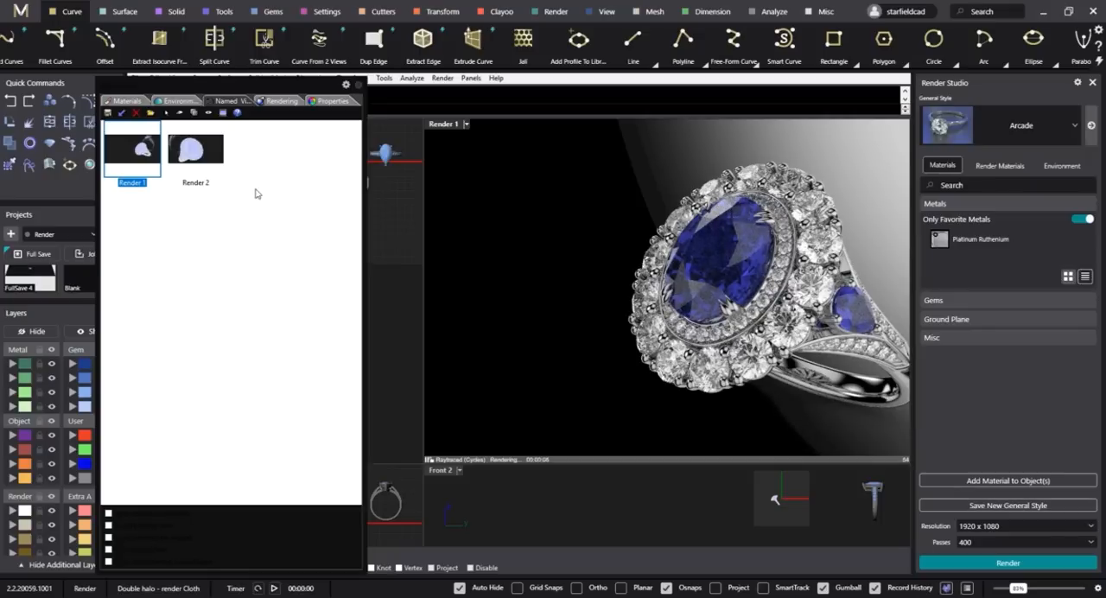
double_click(145, 156)
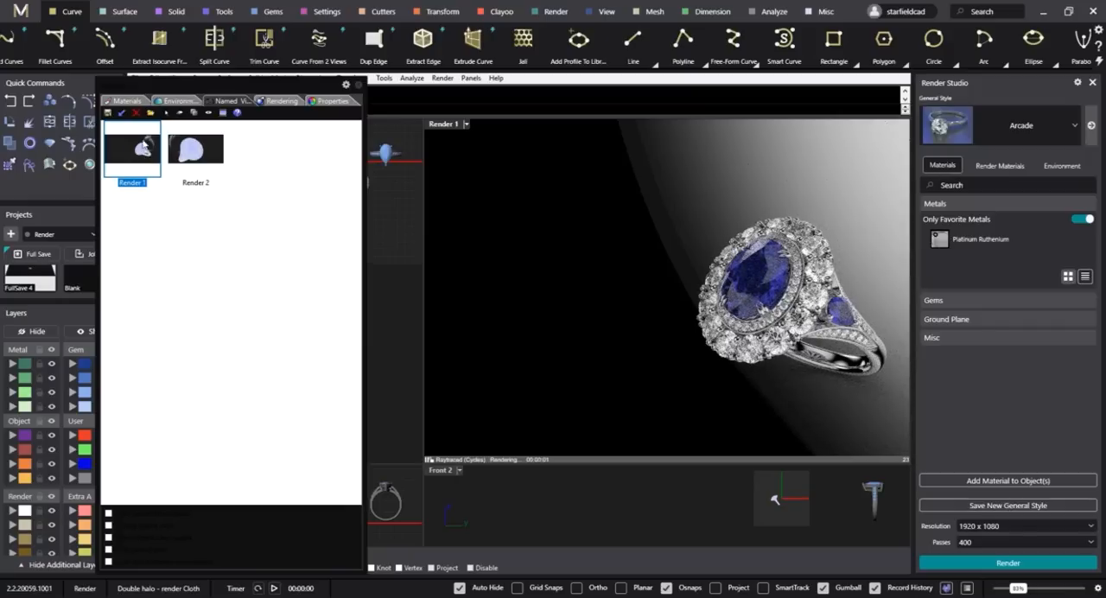
Unhide the cloth model and import the Knit_Blue material from the masterclass Assets/Materials/Cycles folder.
click(134, 102)
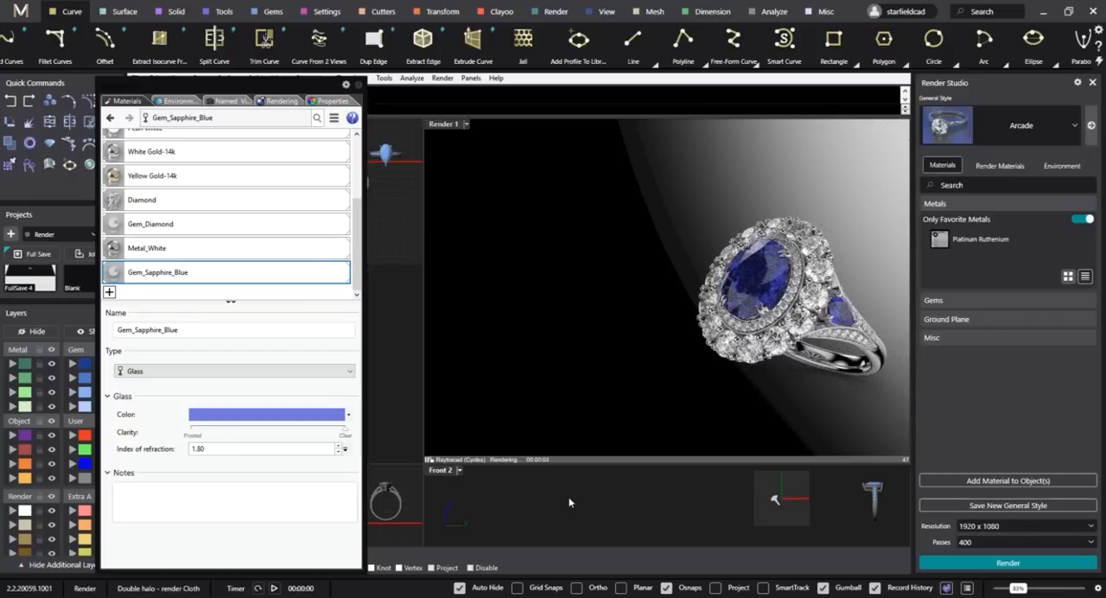
key(ctrl+alt+h)
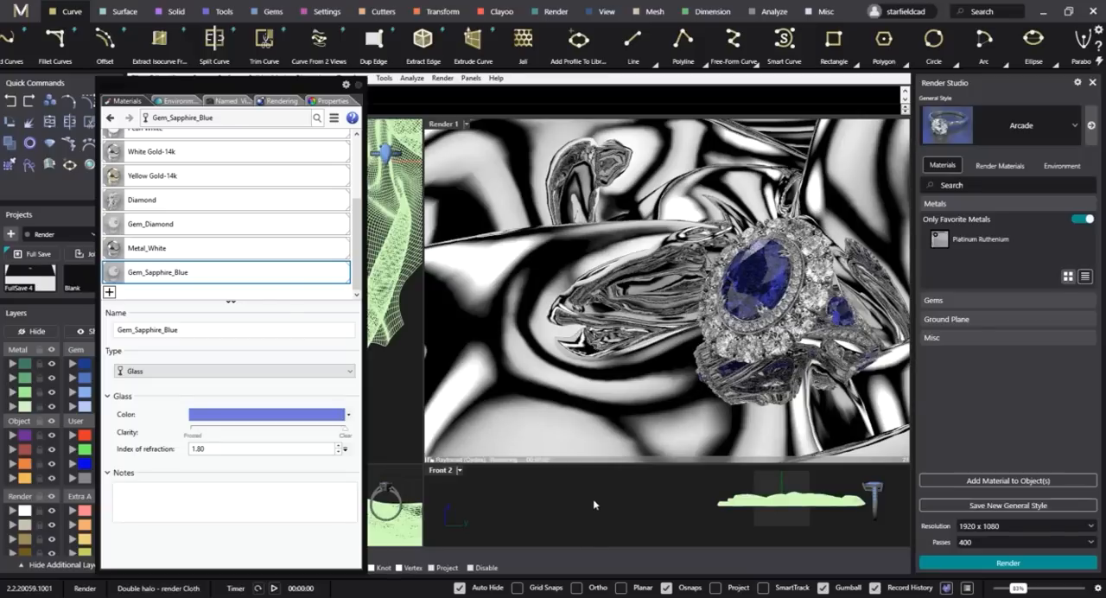
click(110, 293)
click(141, 303)
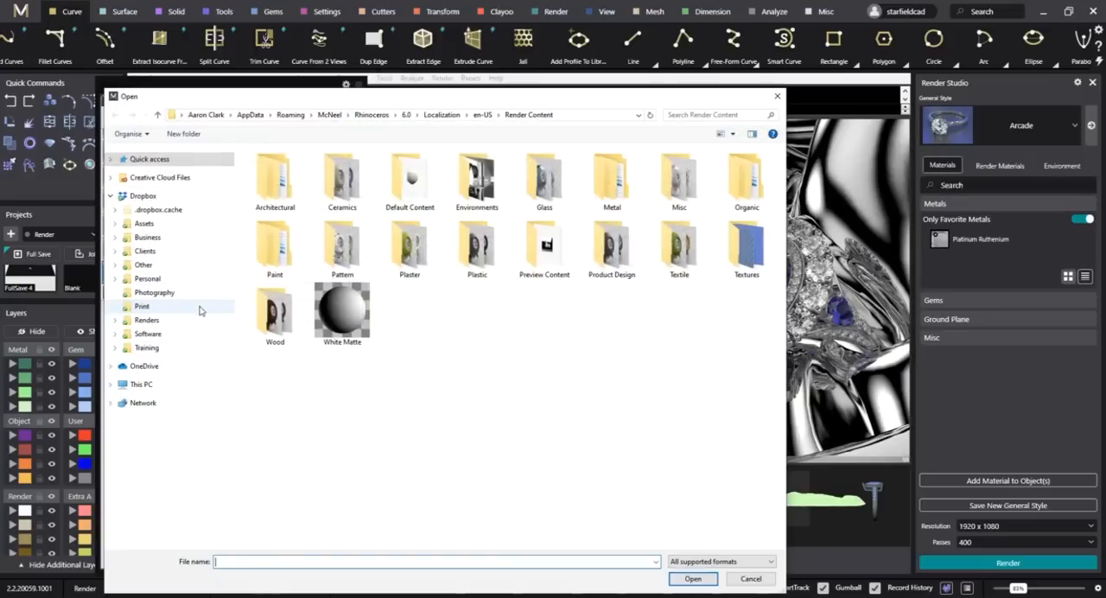
click(147, 348)
double_click(294, 179)
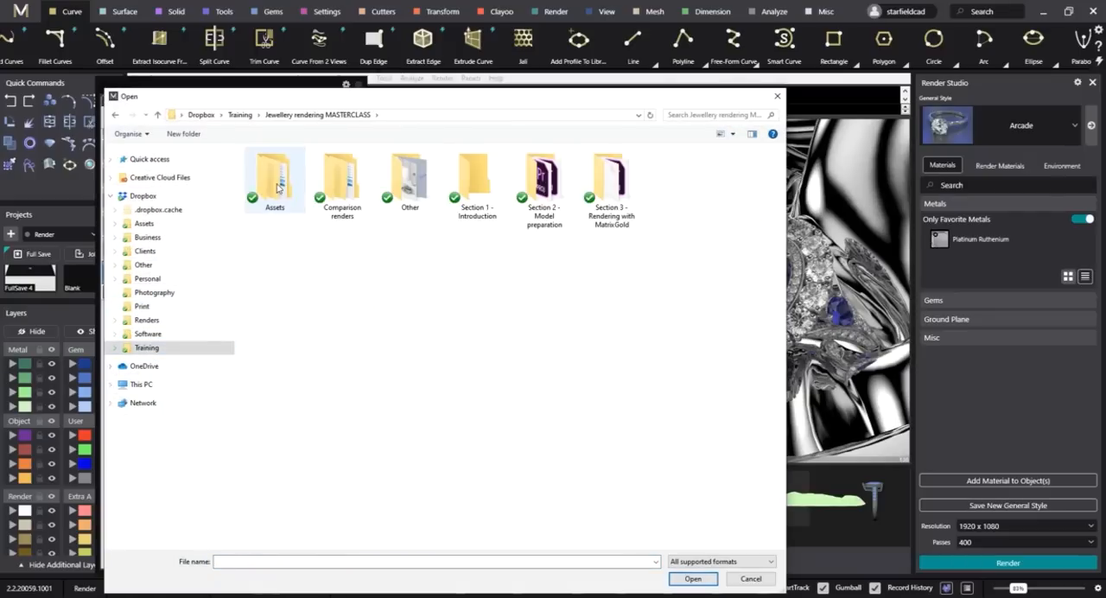
double_click(275, 177)
double_click(275, 204)
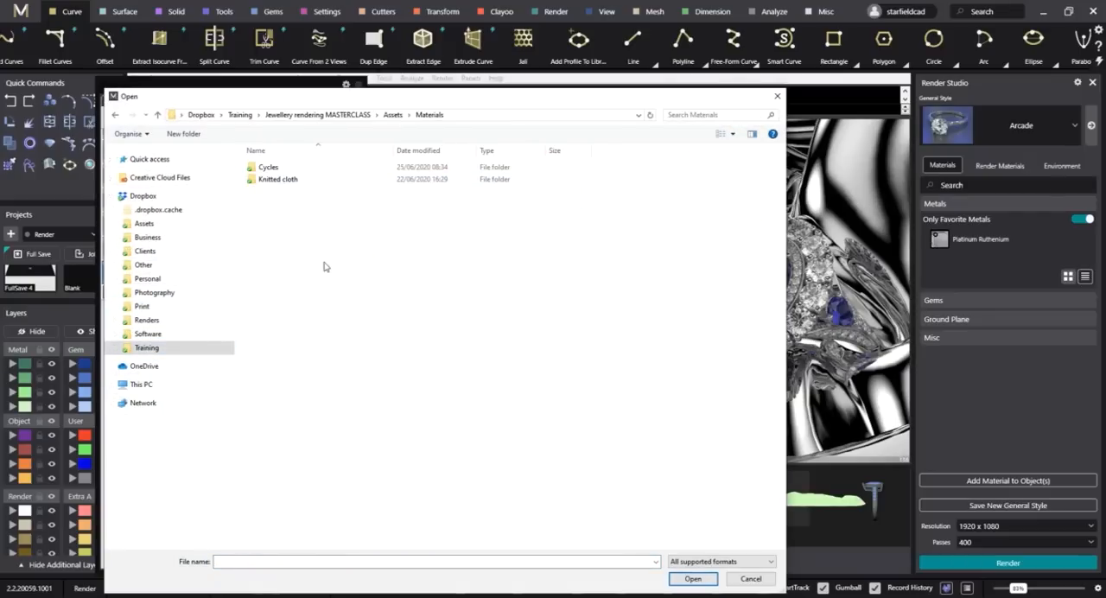
click(275, 168)
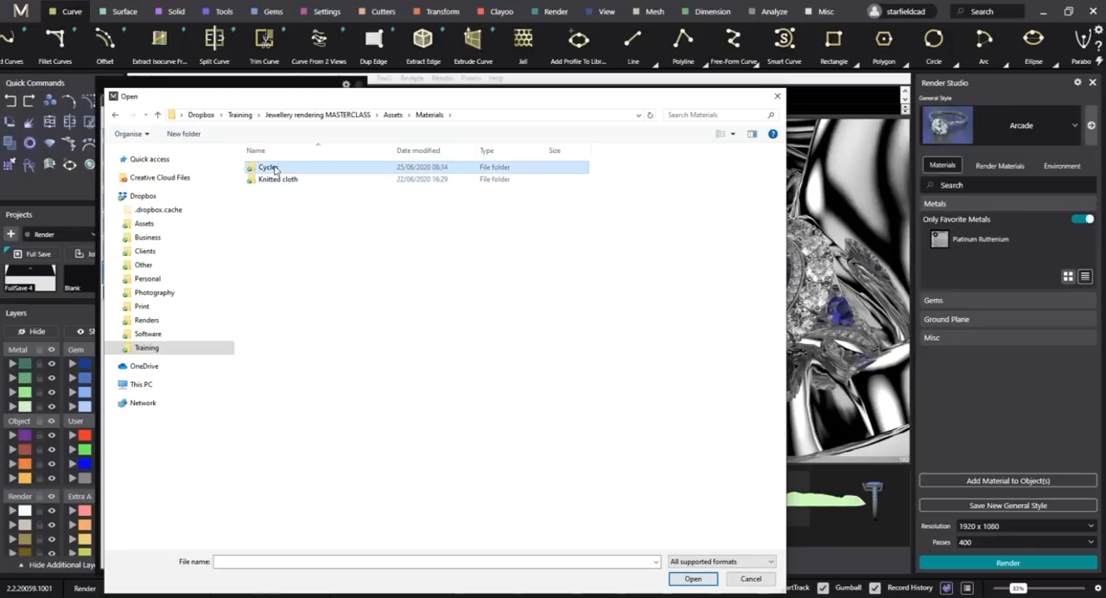
double_click(275, 169)
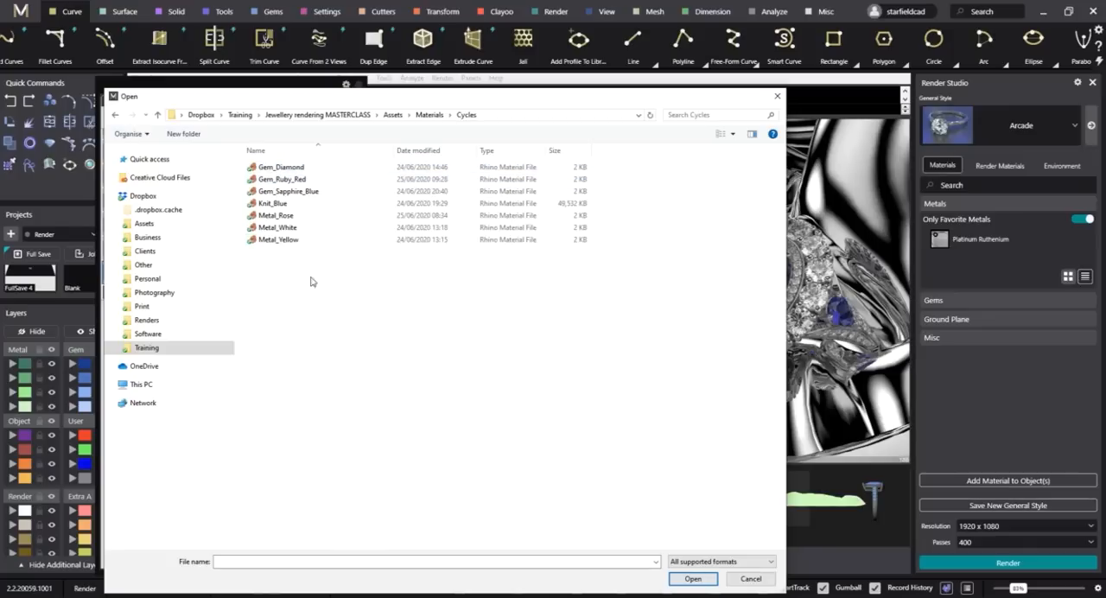
click(281, 207)
click(693, 579)
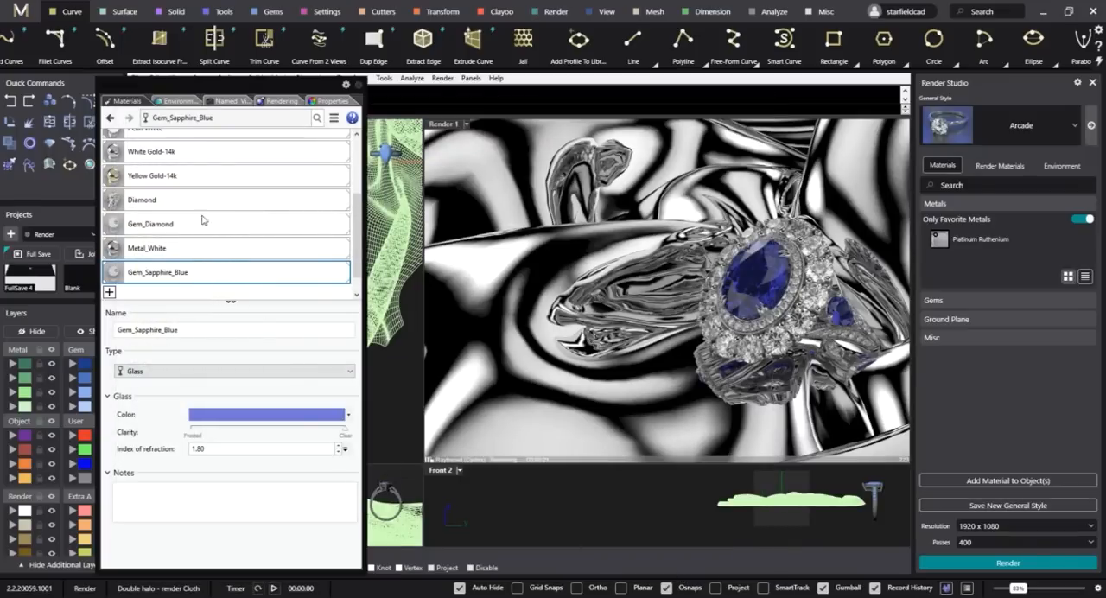
Assign the Knit_Blue material to the cloth and inspect the rendered knit close up beneath the ring.
scroll(244, 292, down, 1)
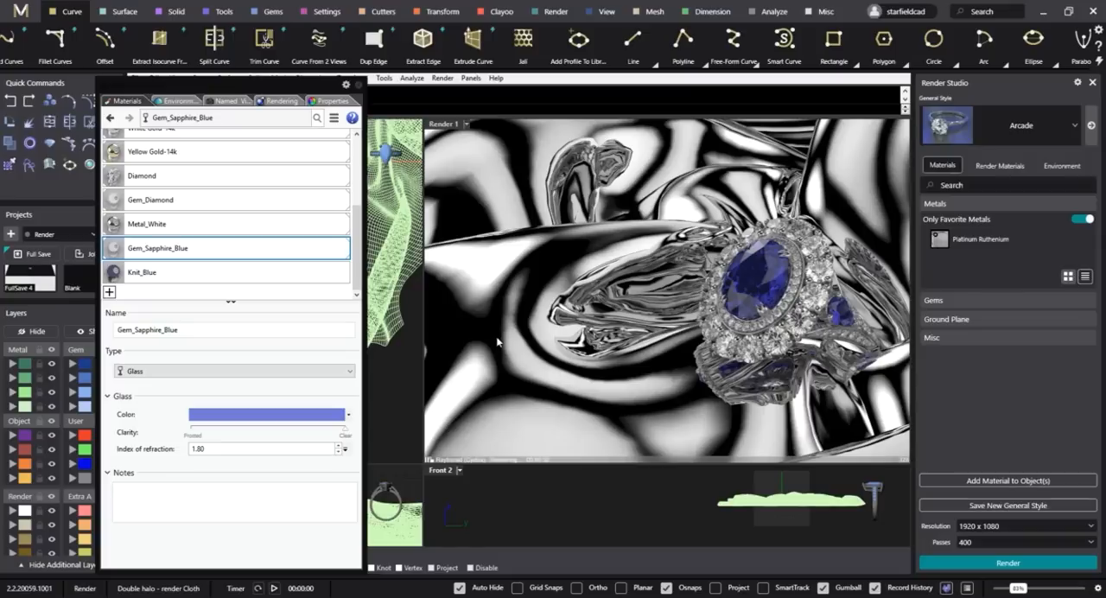
click(497, 441)
right_click(160, 275)
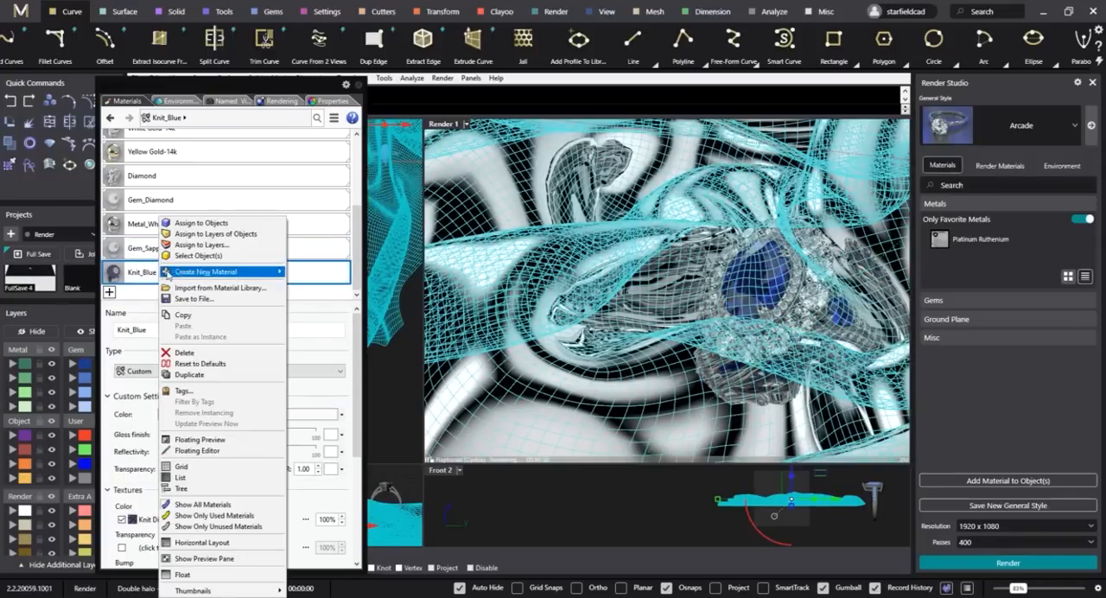
click(235, 226)
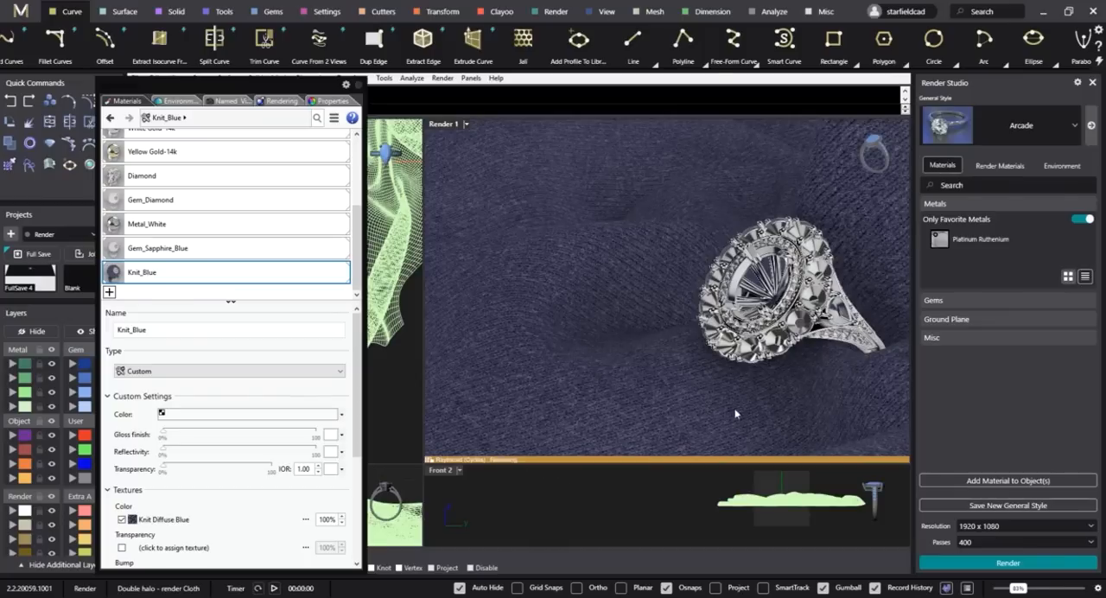
scroll(763, 400, up, 5)
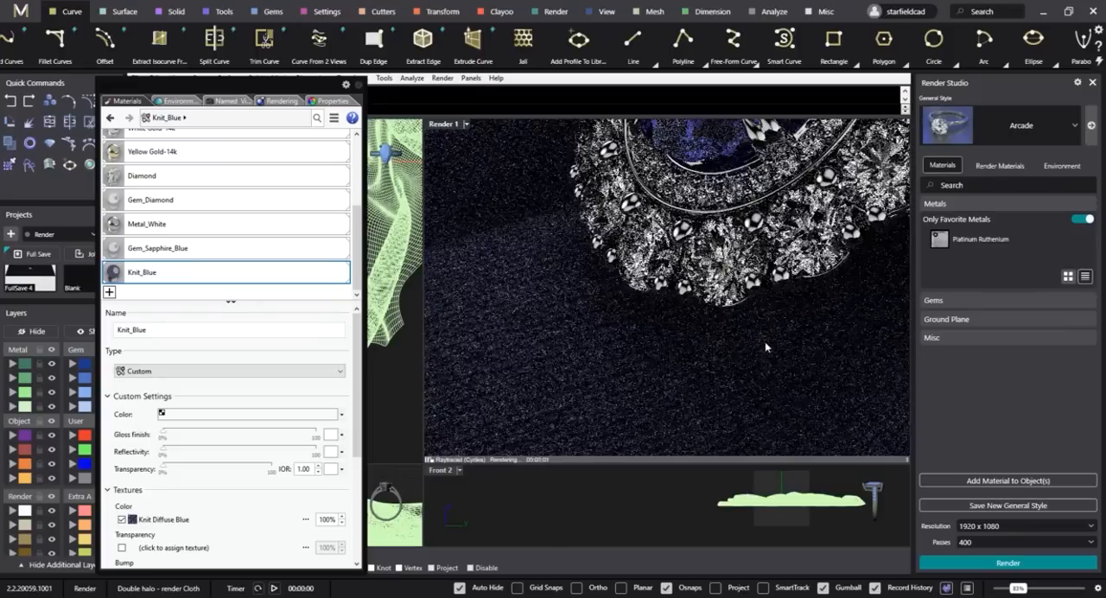
scroll(765, 342, up, 4)
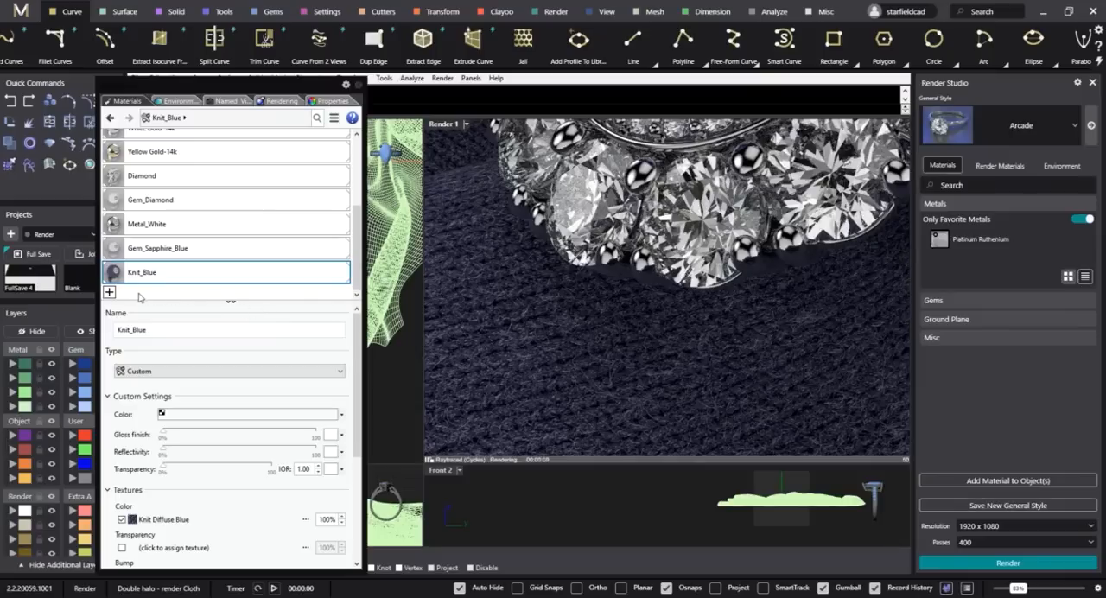
Create a new Custom type material named Knit.
click(108, 293)
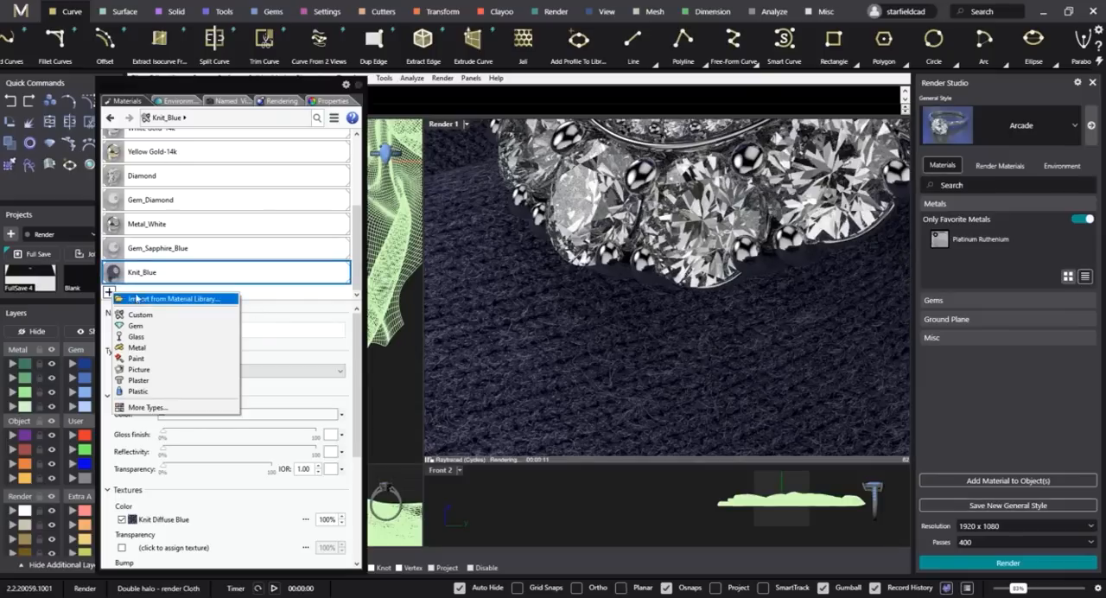
click(153, 320)
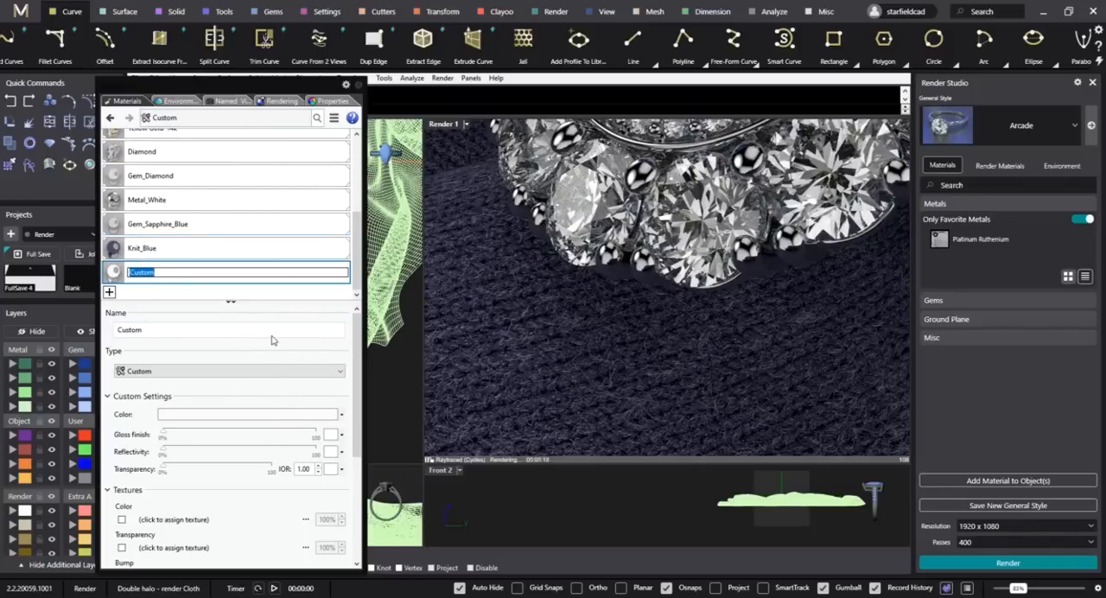
text(Knit)
key(Return)
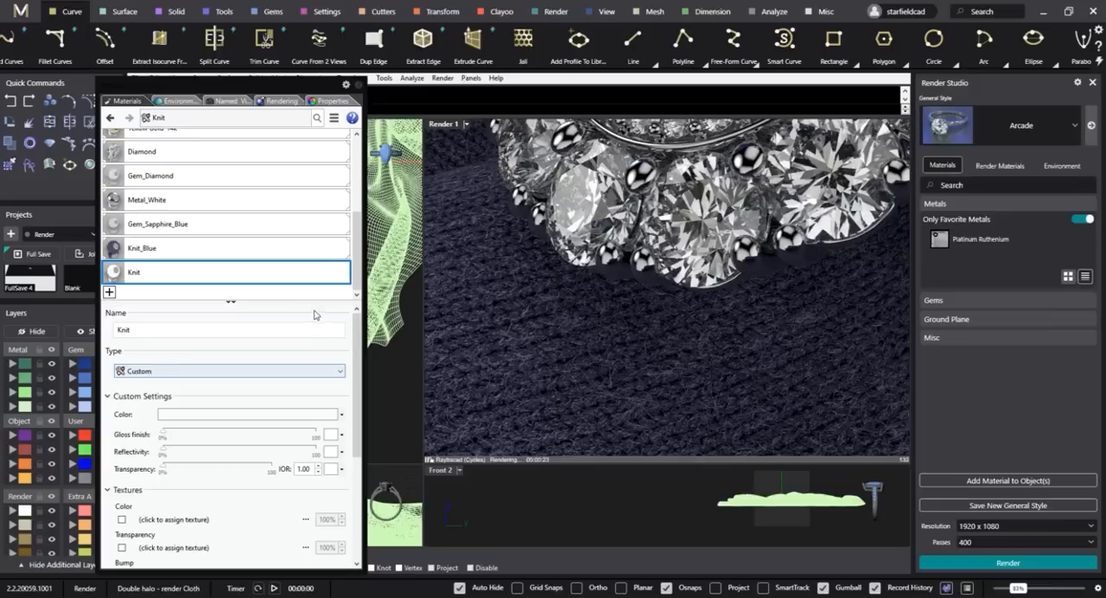
Assign the Knit Diffuse Blue image from the Materials/Knitted cloth folder as the Knit material's color texture.
scroll(343, 363, down, 1)
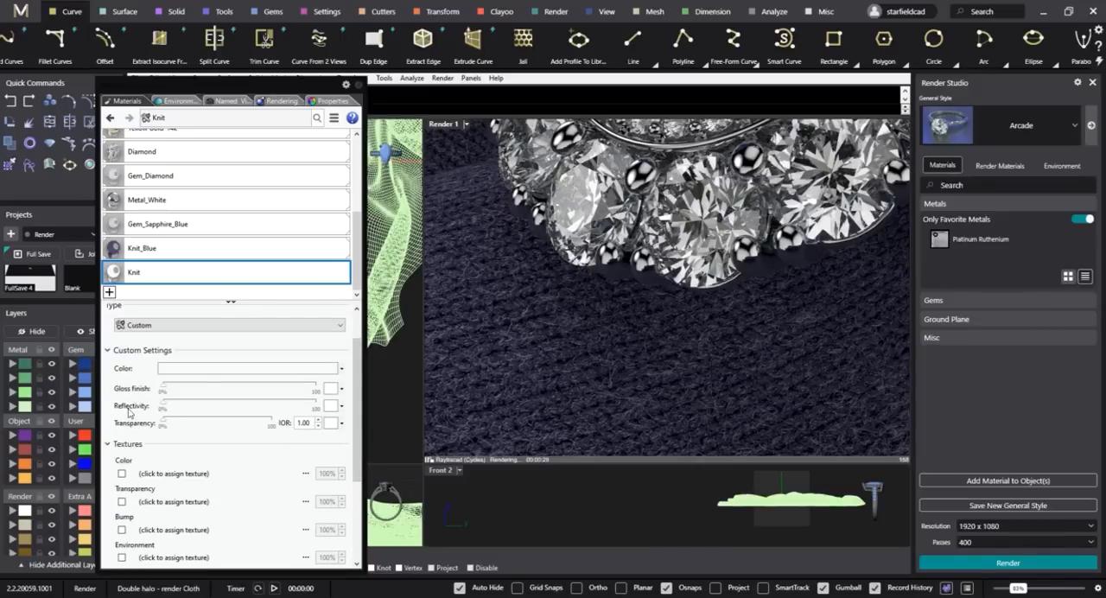
scroll(129, 413, down, 1)
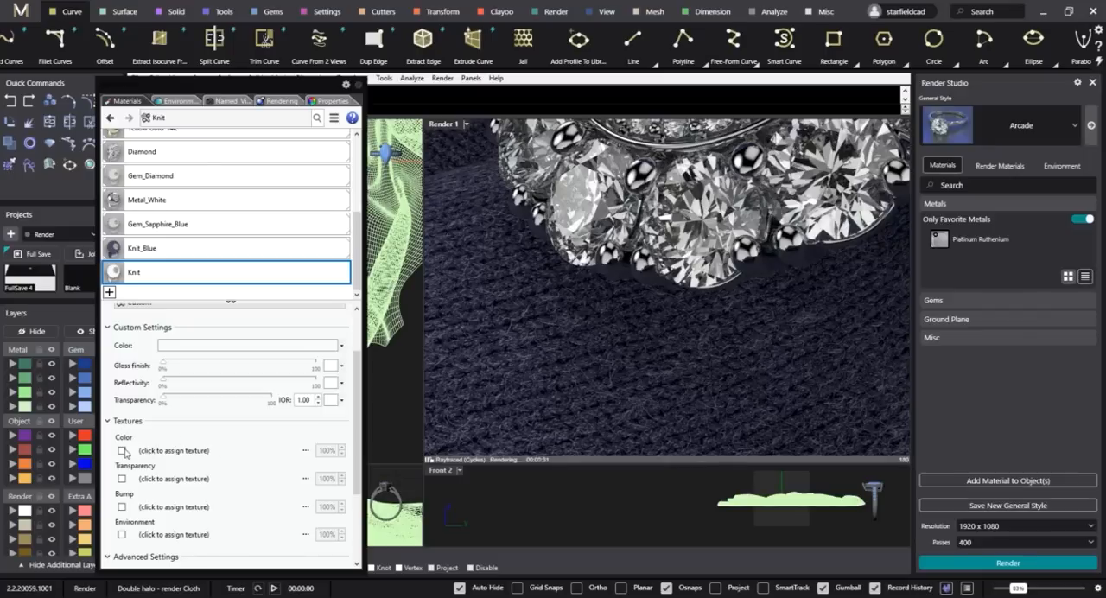
click(185, 451)
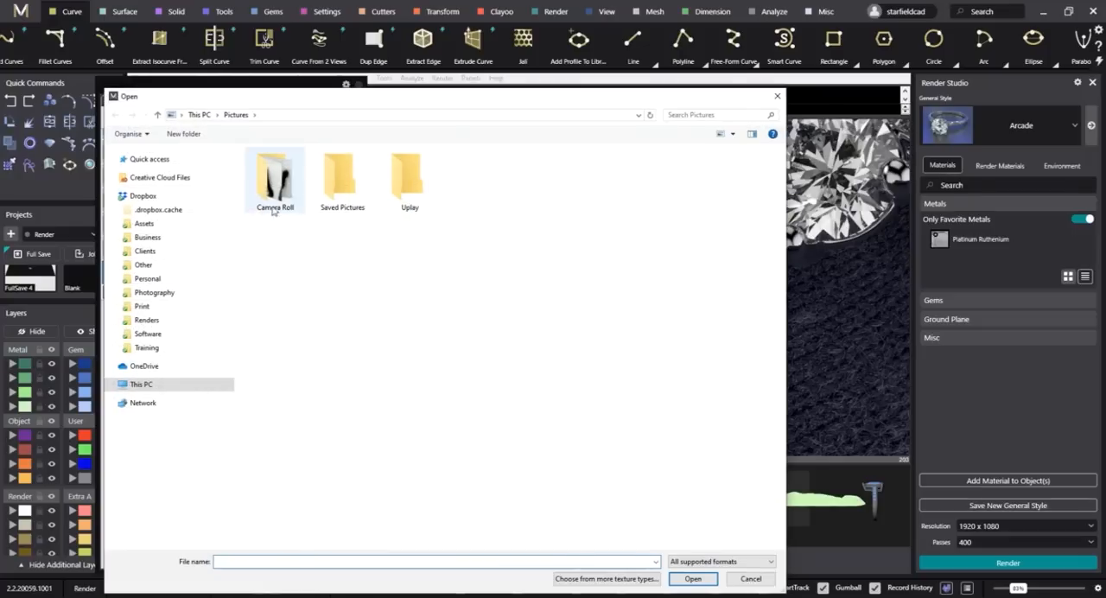
click(148, 349)
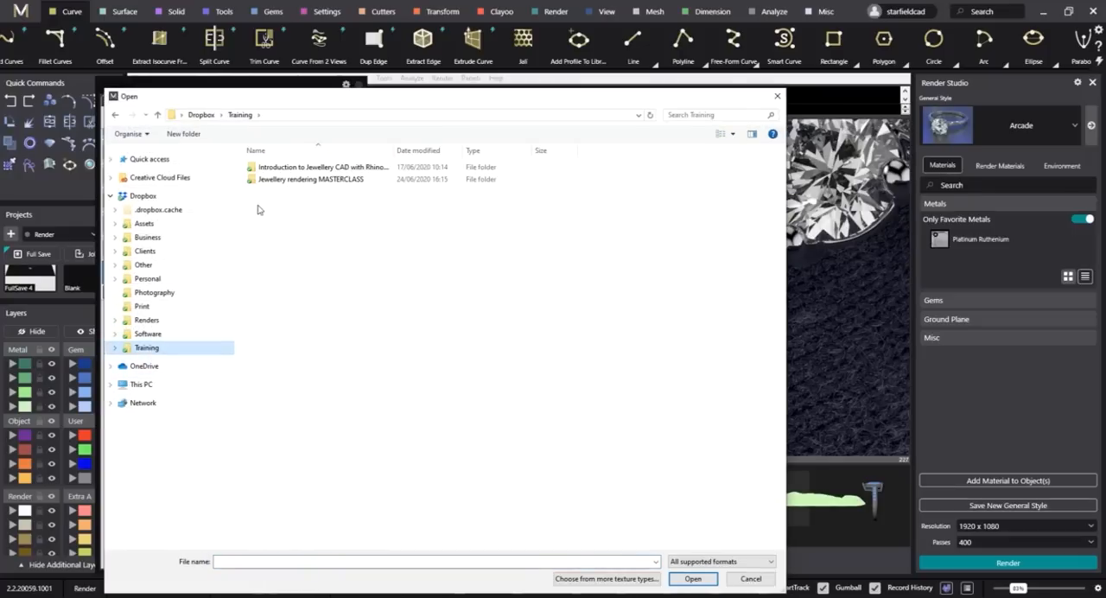
double_click(286, 179)
double_click(275, 172)
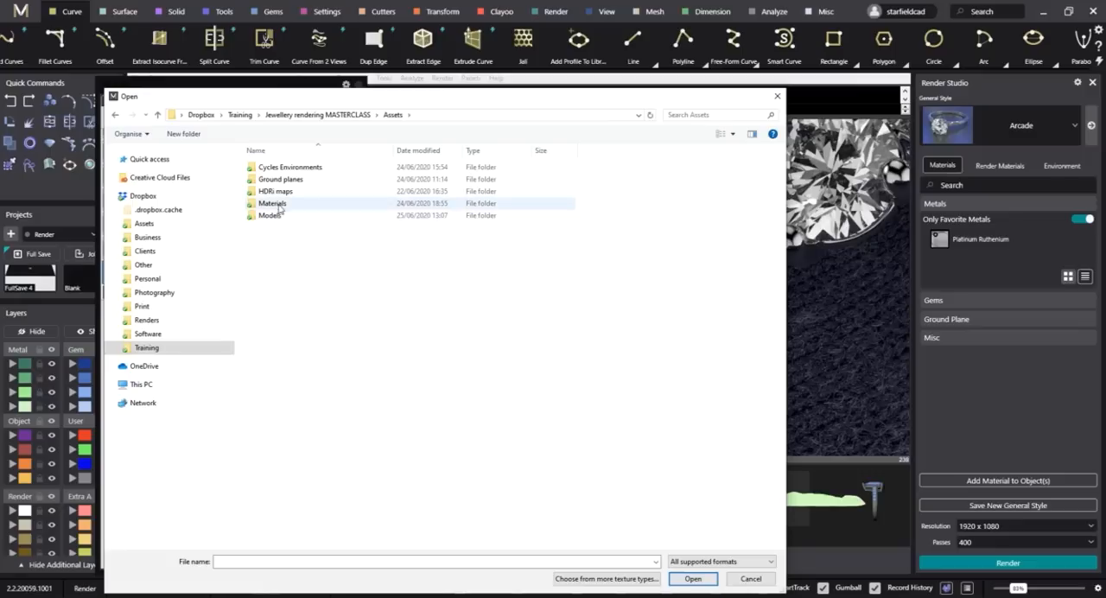
double_click(279, 208)
click(285, 180)
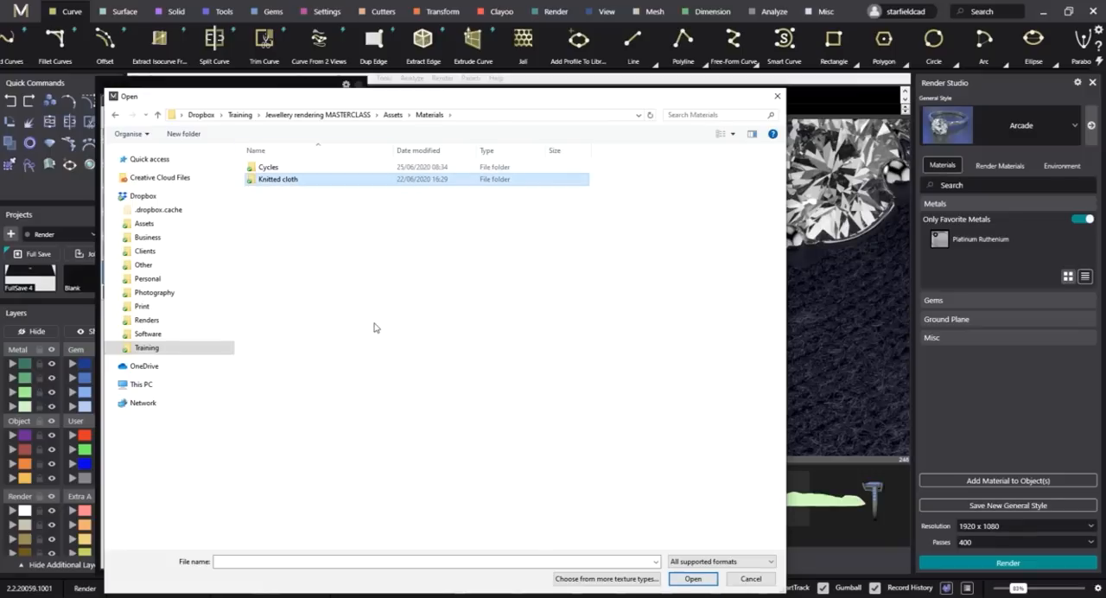
key(Return)
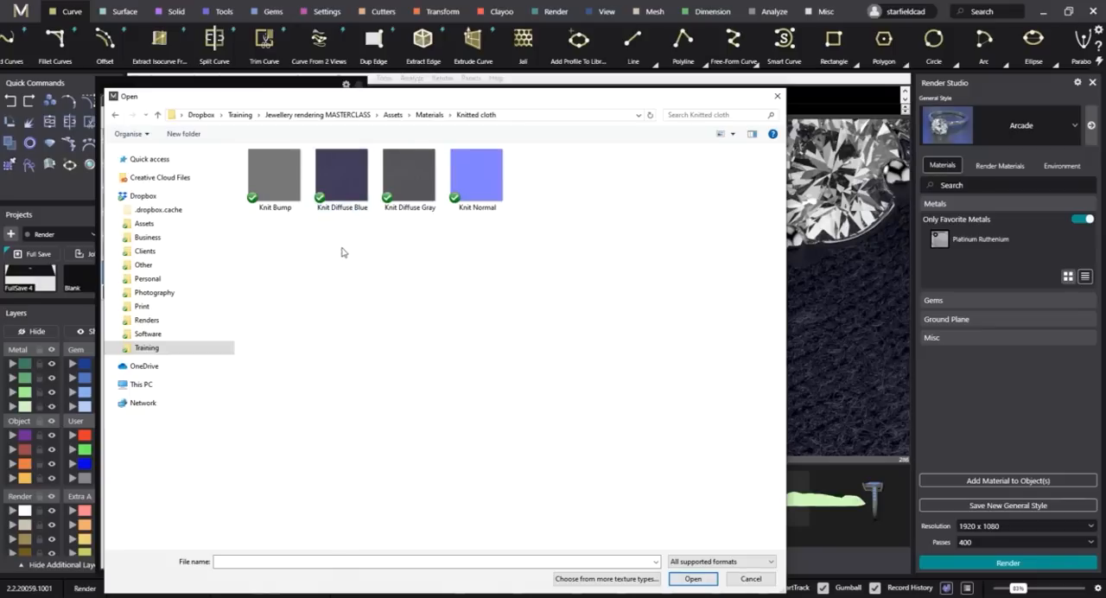
click(343, 207)
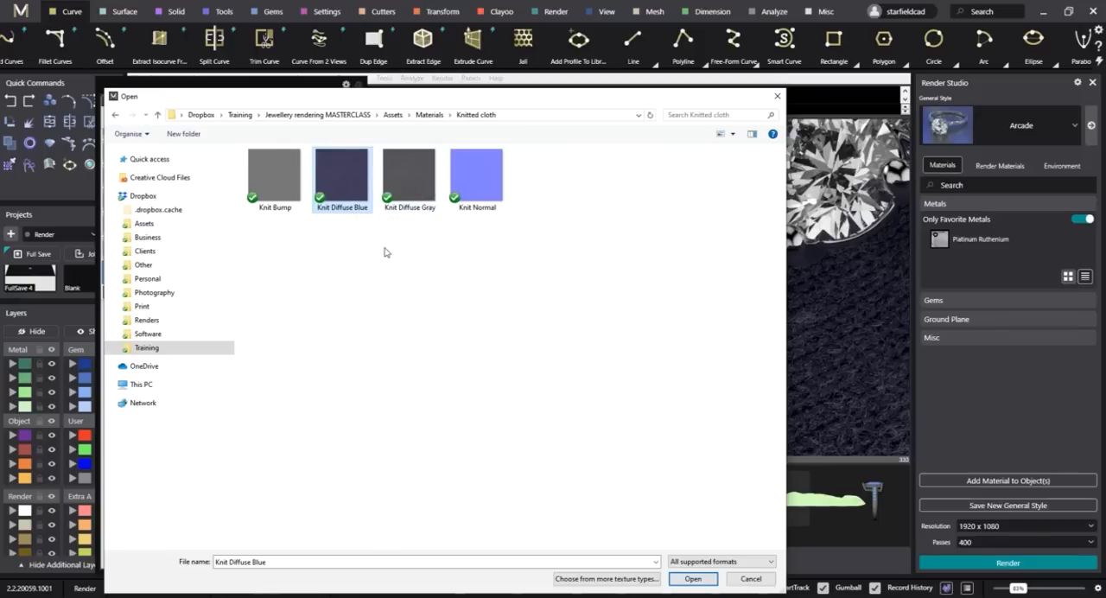
click(693, 578)
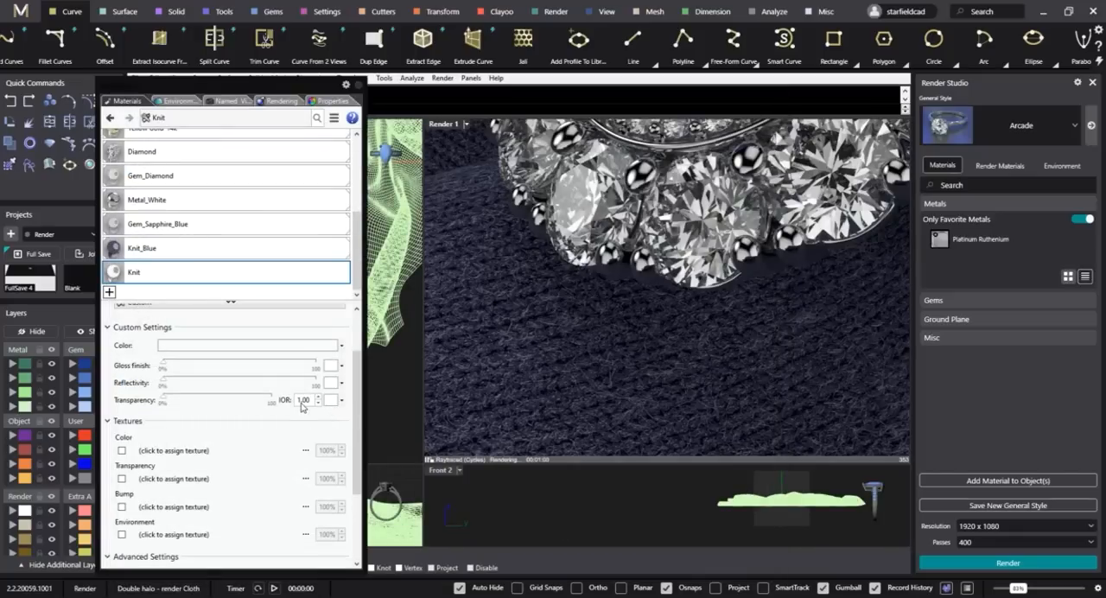
Check the mapping settings of the Knit_Blue material's diffuse texture.
click(157, 250)
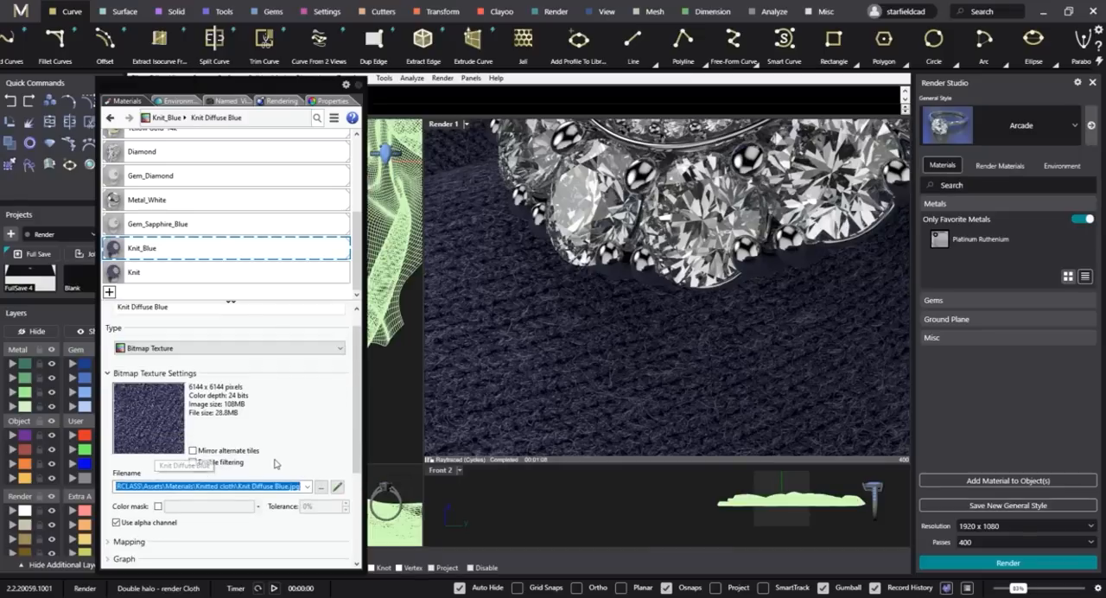
scroll(294, 436, down, 2)
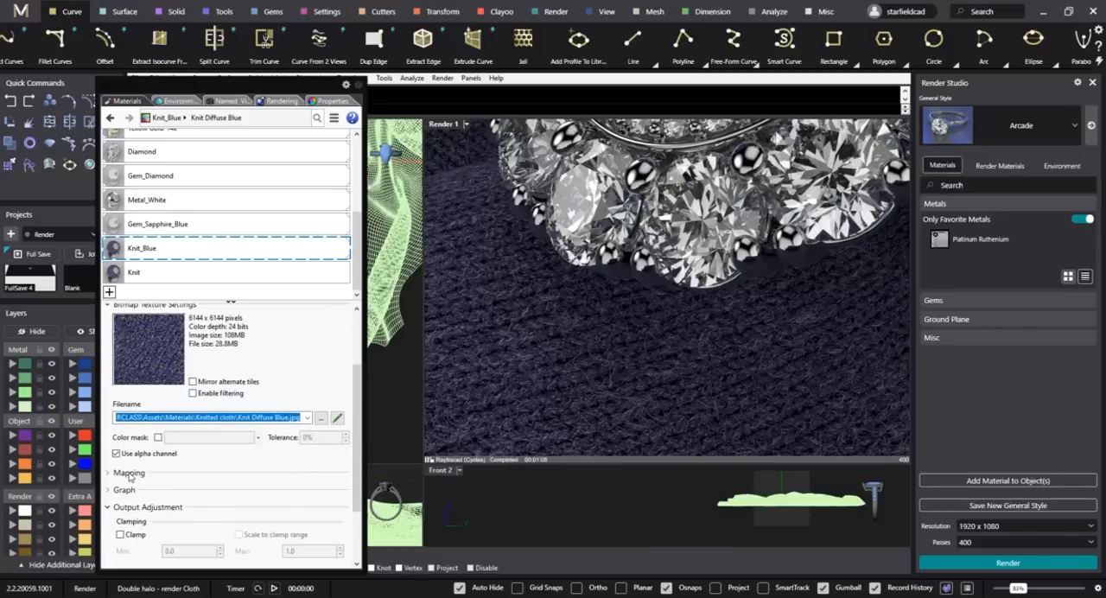
click(130, 473)
scroll(238, 480, down, 1)
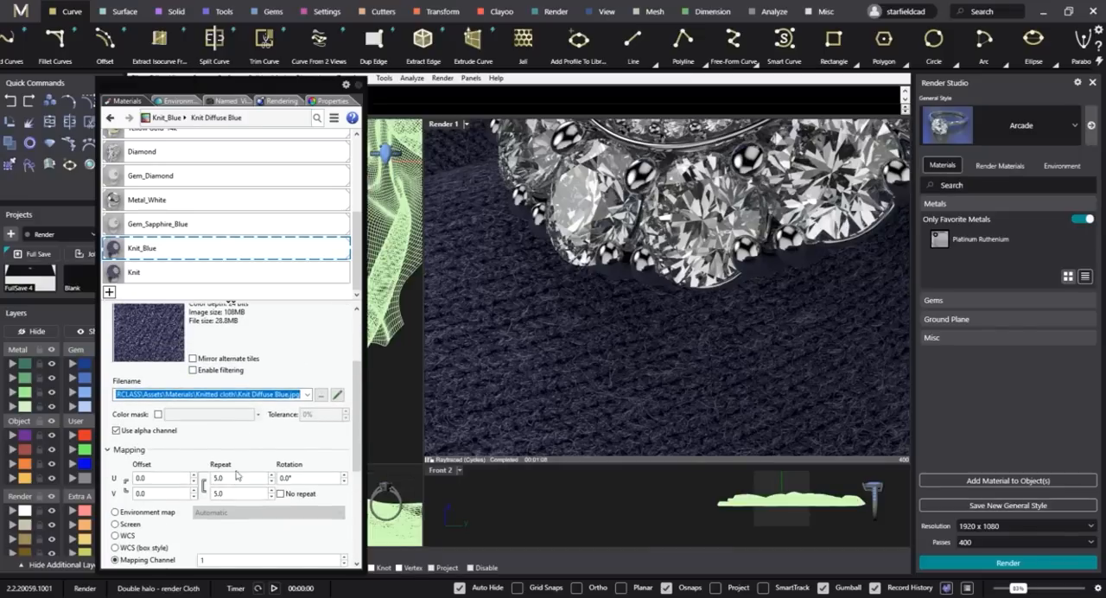
Set the mapping repeat of the Knit material's diffuse texture to 5 and return to the material's main settings.
click(141, 275)
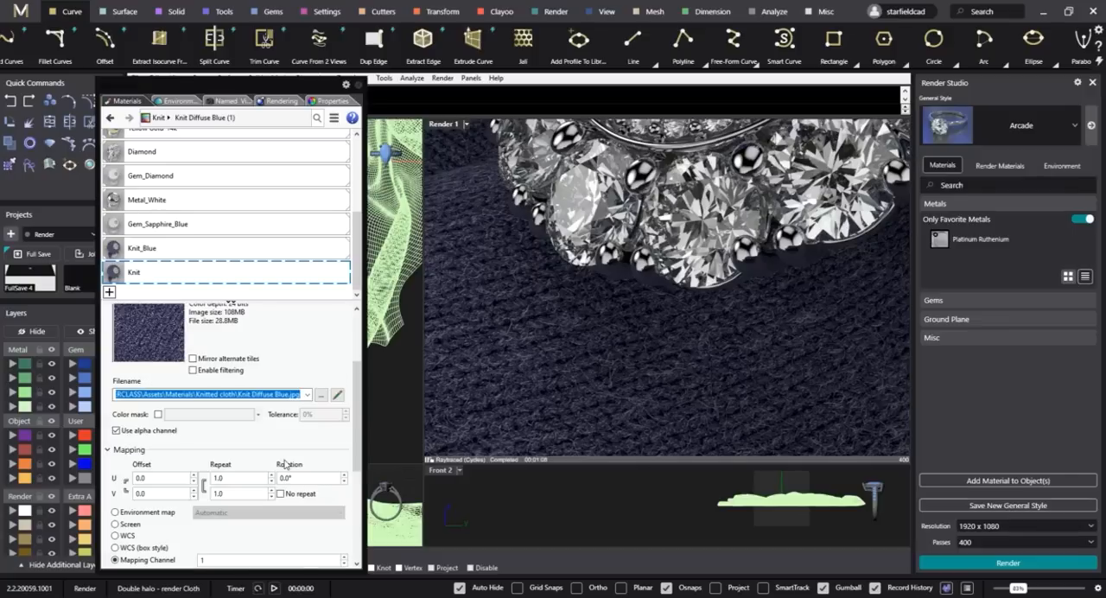
click(241, 478)
text(5)
key(Return)
click(168, 254)
click(161, 271)
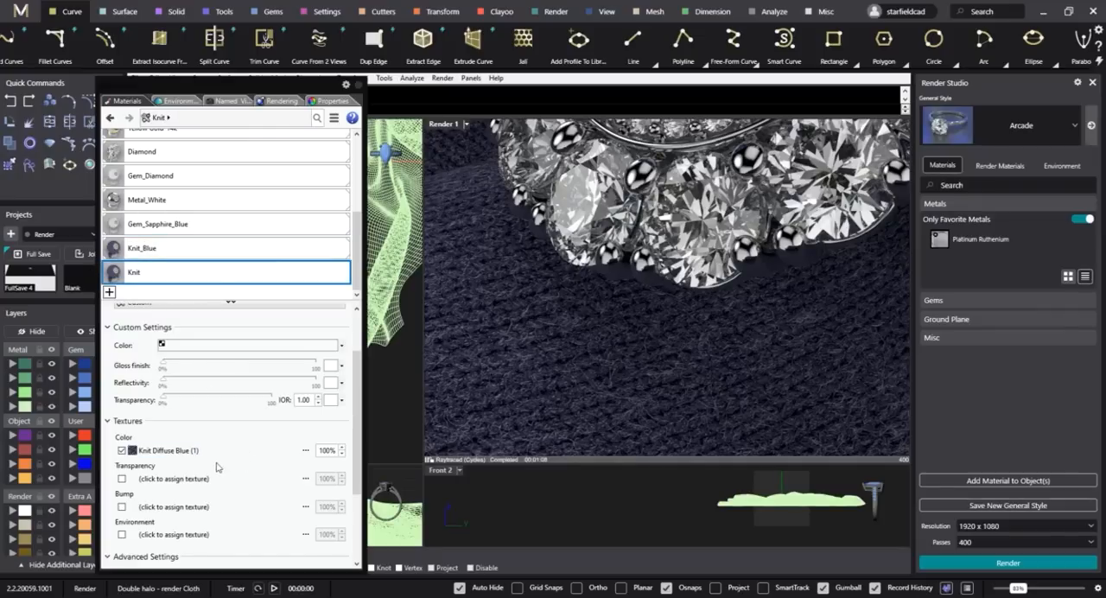
Assign the Knit Bump image as the Knit material's bump texture.
scroll(241, 455, down, 1)
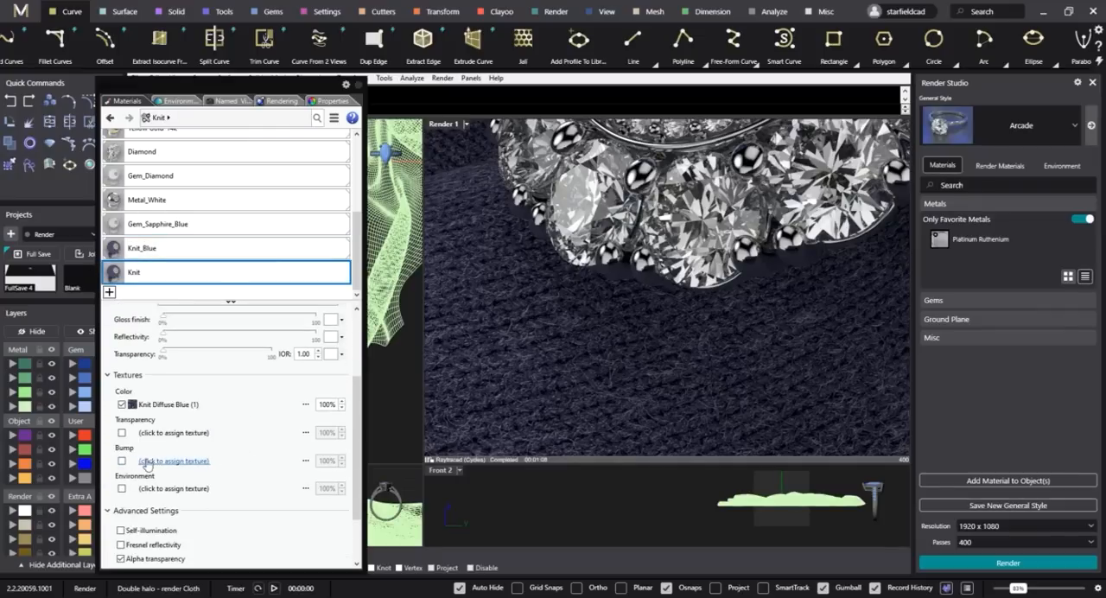
click(181, 462)
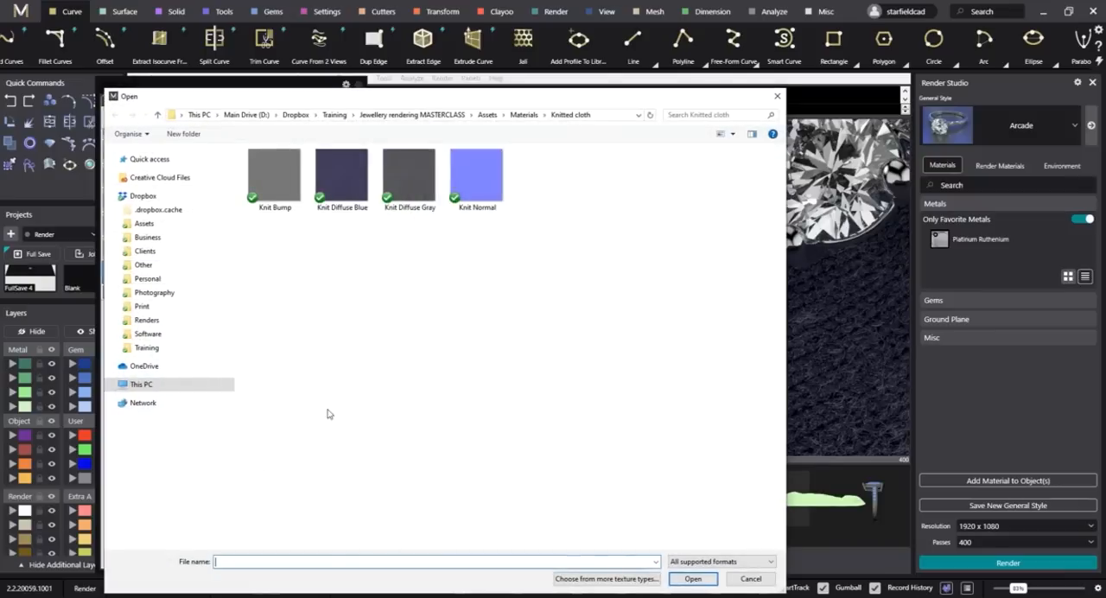
click(273, 185)
click(695, 580)
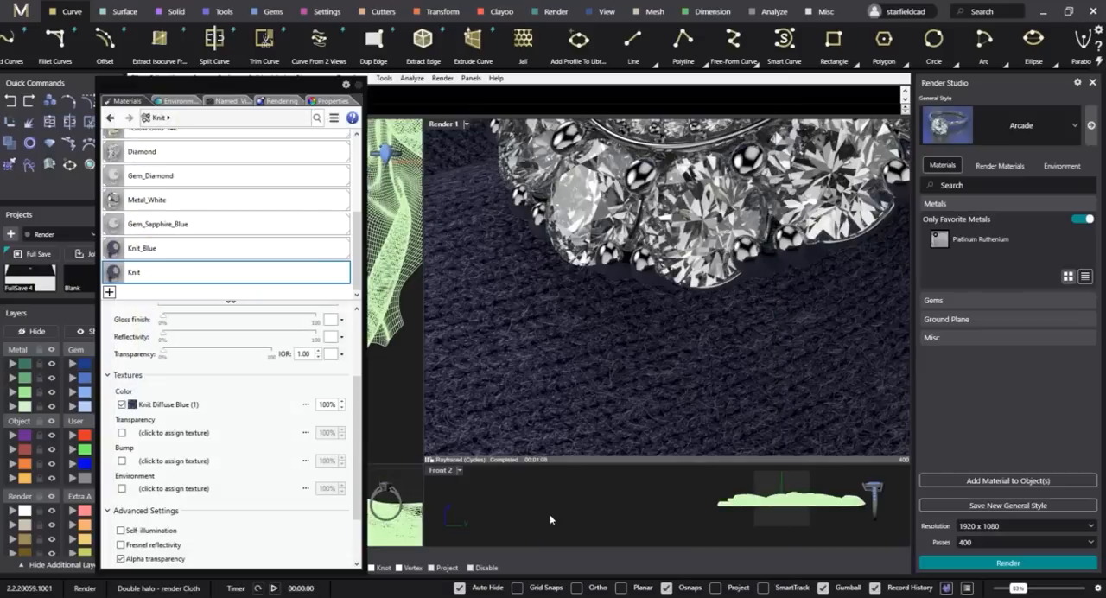
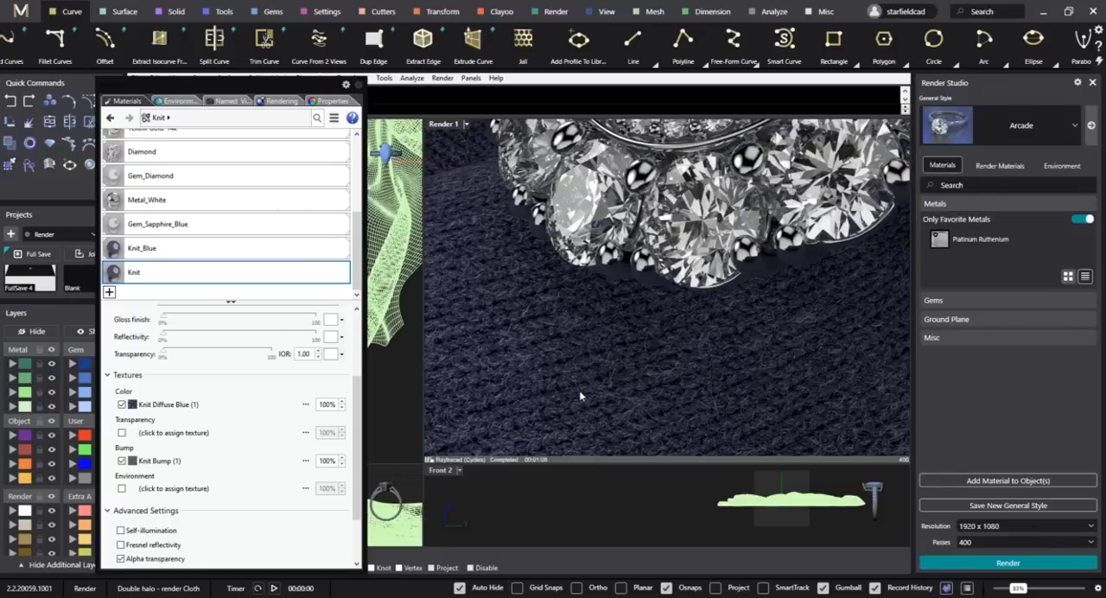
Set the mapping repeat of the Knit material's bump texture to 5.
click(247, 460)
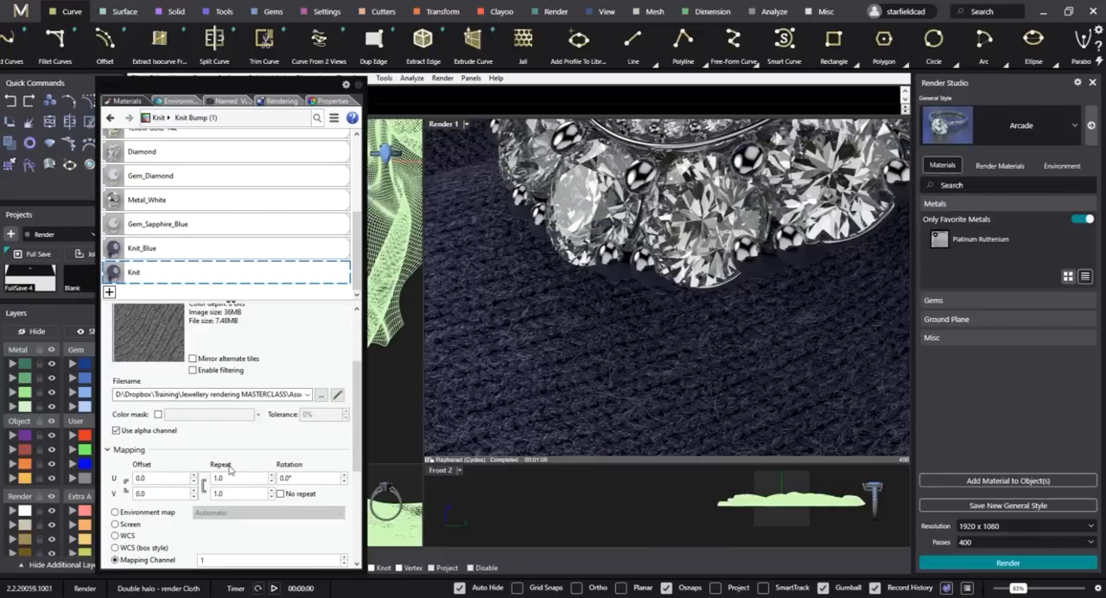
double_click(231, 479)
text(5.0)
key(Tab)
Compare the texture settings of the Knit_Blue material with those of the Knit material.
click(147, 270)
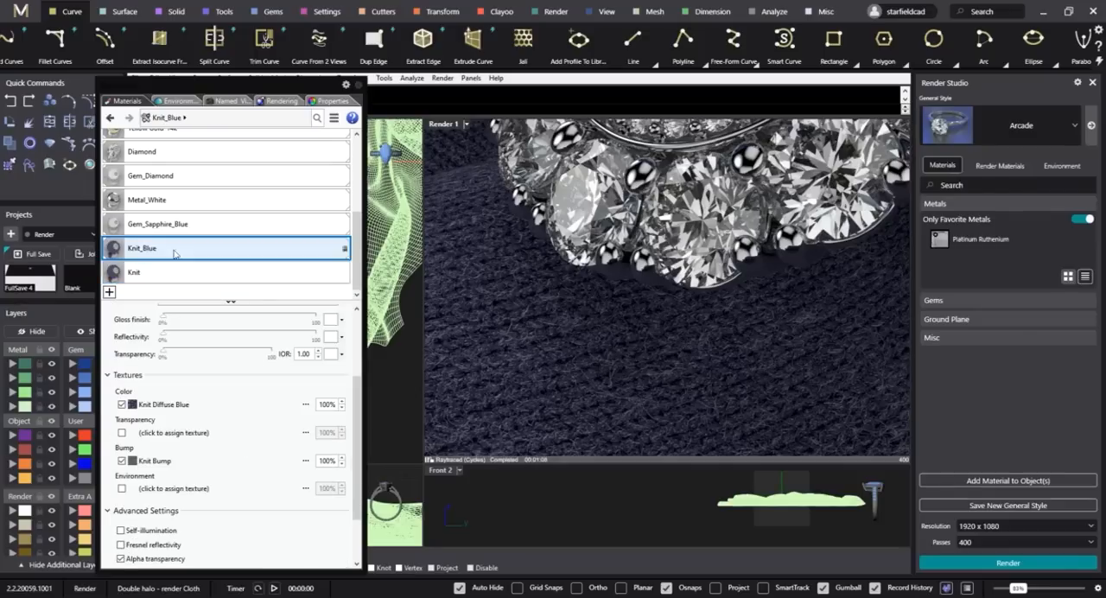
scroll(234, 429, down, 1)
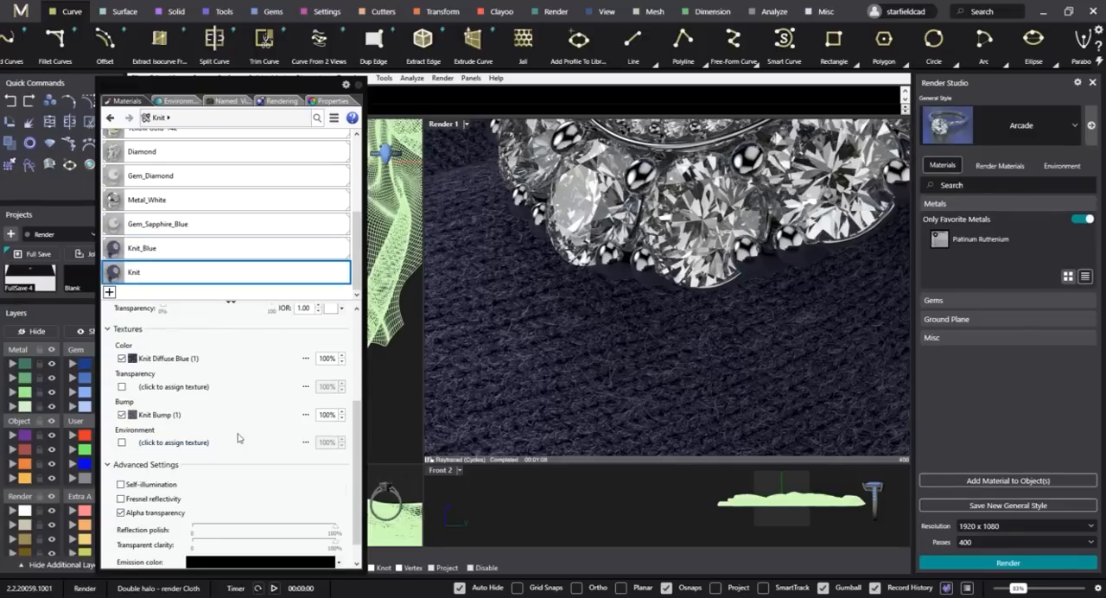
scroll(253, 423, up, 1)
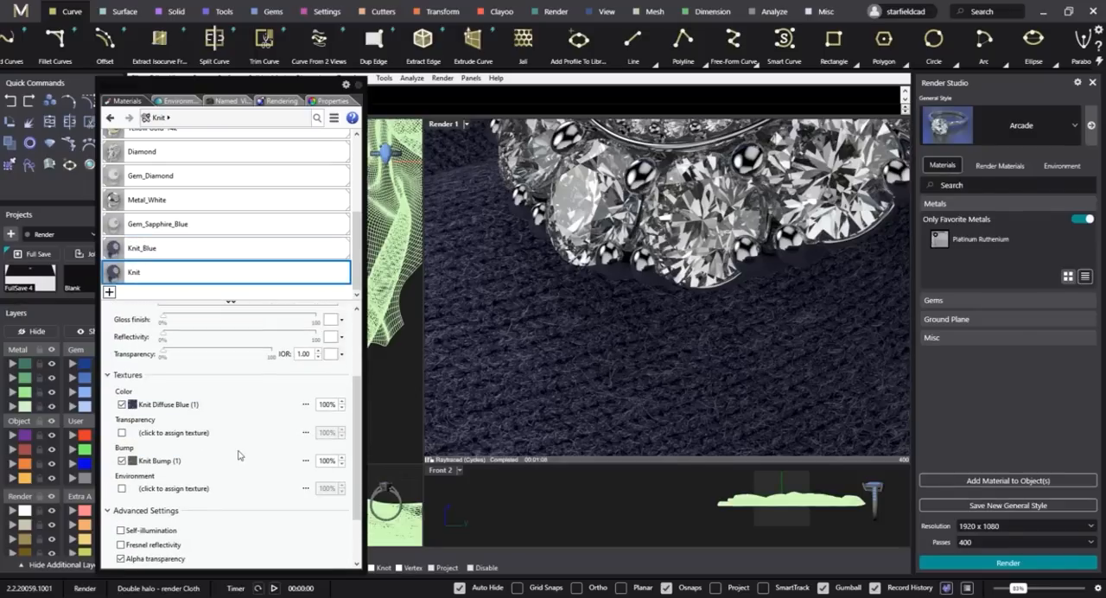
scroll(240, 452, down, 2)
scroll(242, 448, up, 2)
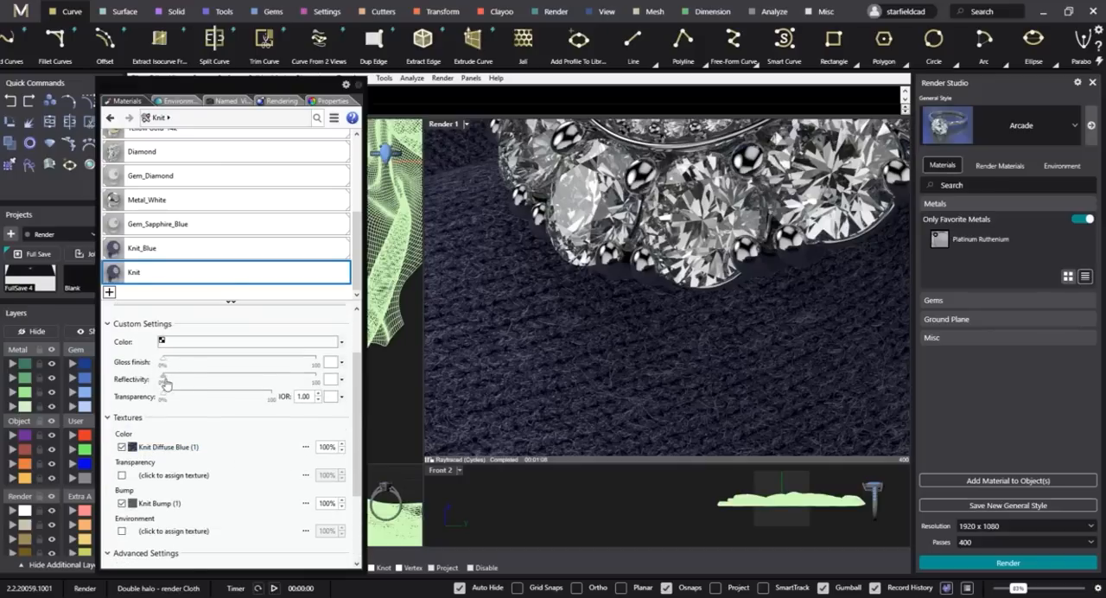
Apply the Knit material to the draped cloth beneath the ring and inspect the raytraced result around the whole ring.
drag(142, 277, 398, 279)
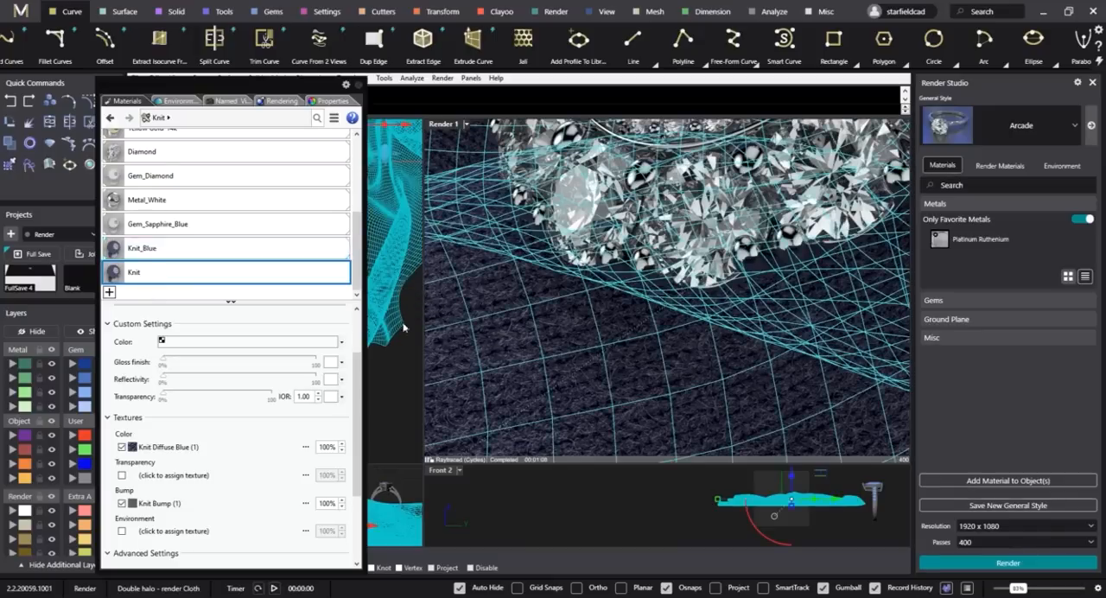
click(397, 373)
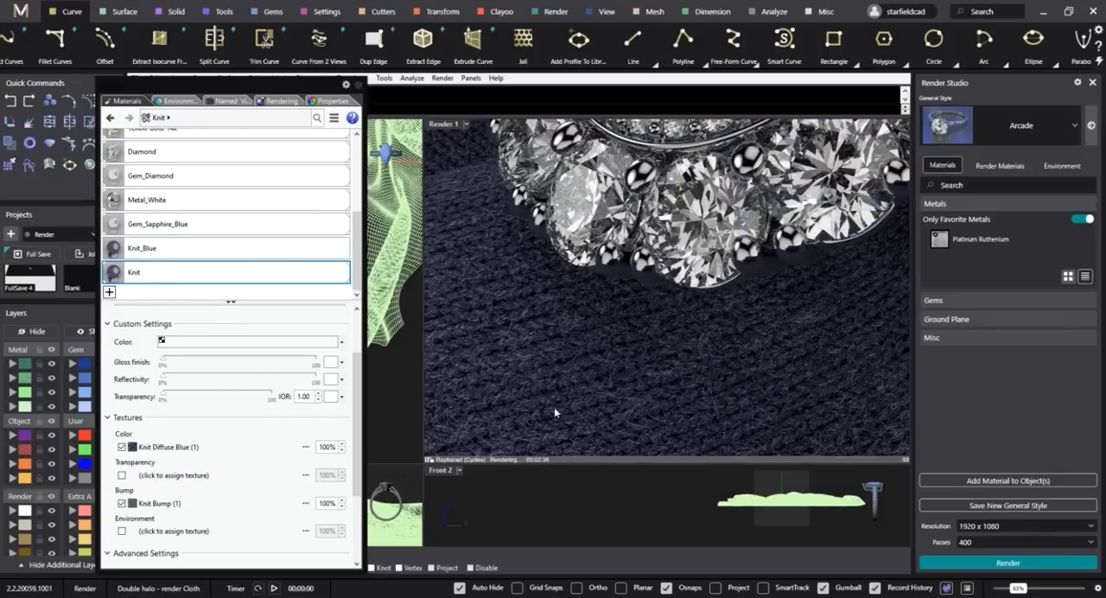
scroll(593, 363, down, 2)
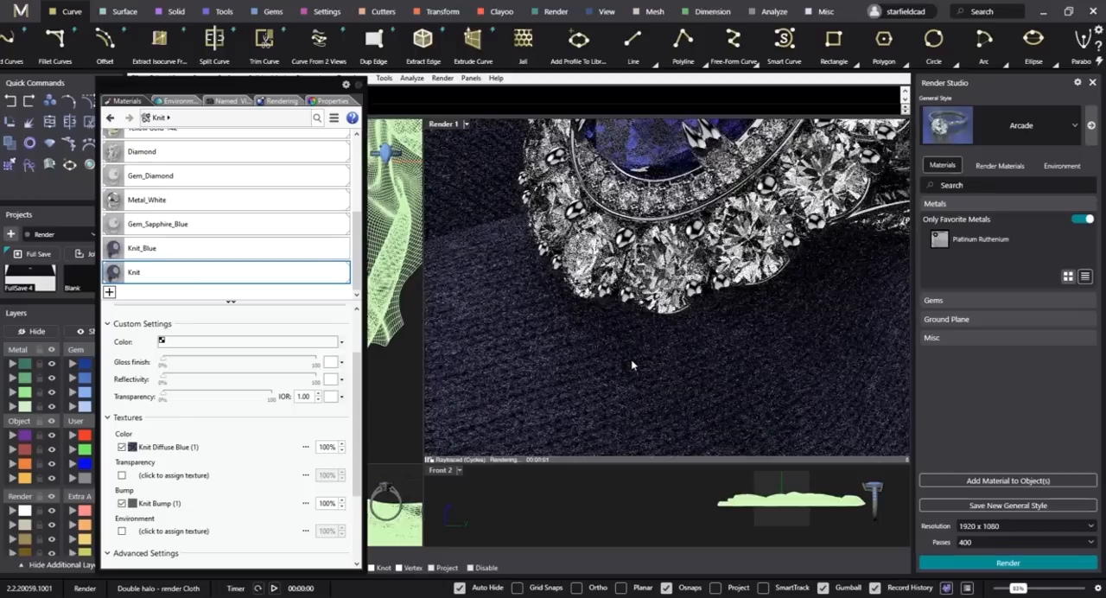
scroll(636, 360, down, 6)
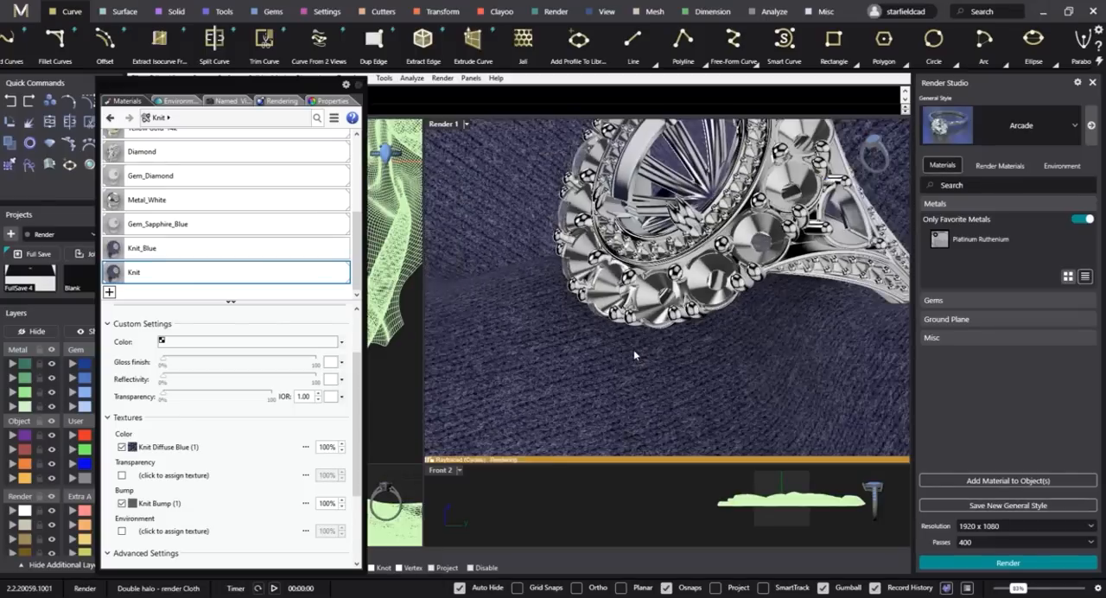
scroll(633, 352, down, 1)
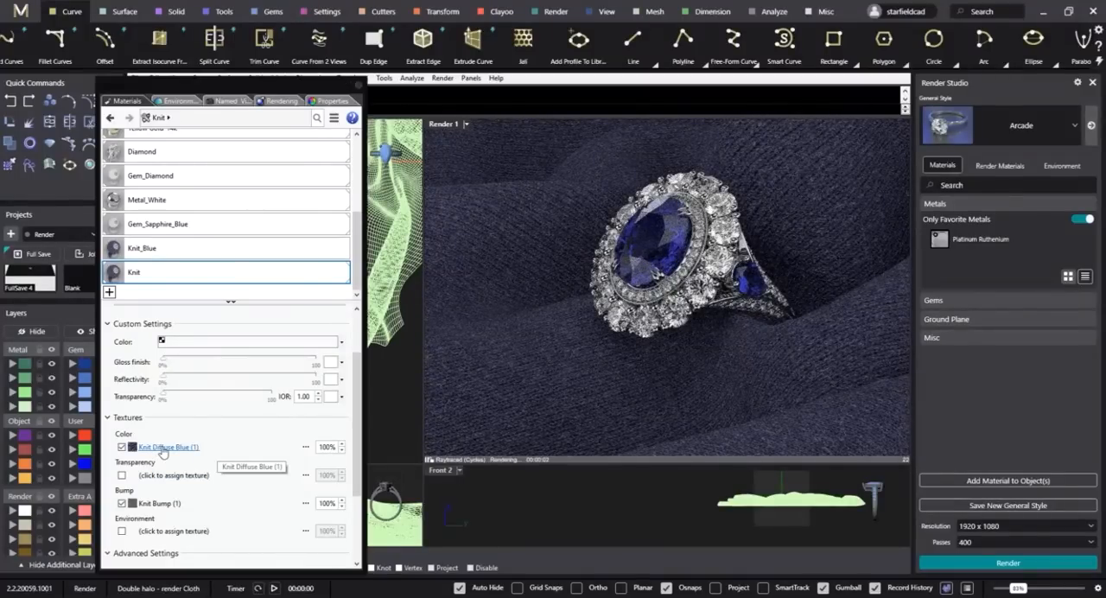
Set the output hue shift of the Knit material's diffuse texture to 180°.
click(280, 463)
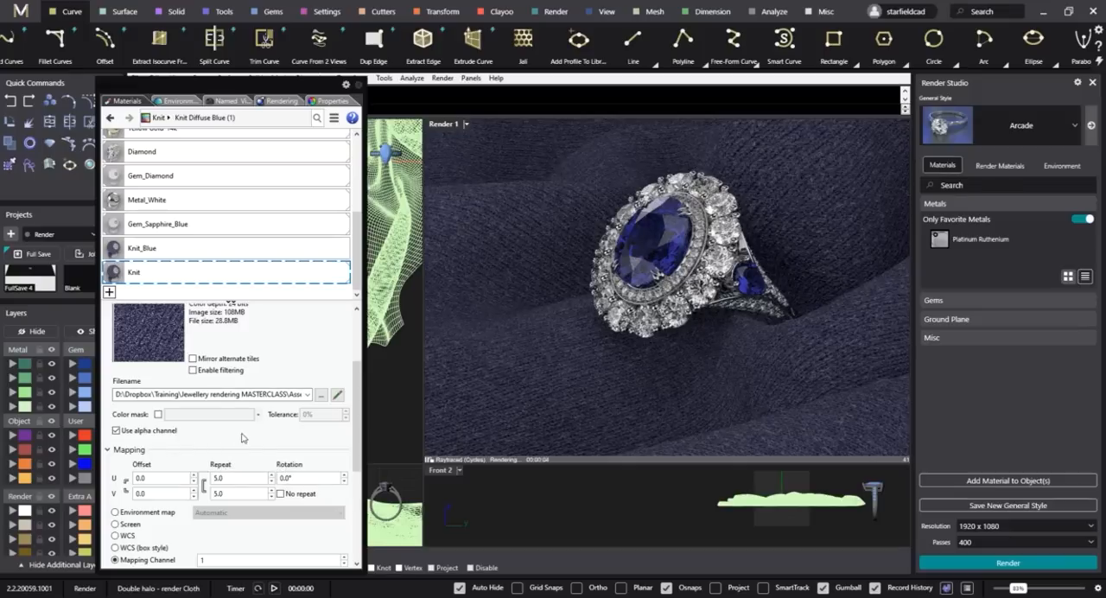
scroll(244, 437, down, 2)
click(135, 520)
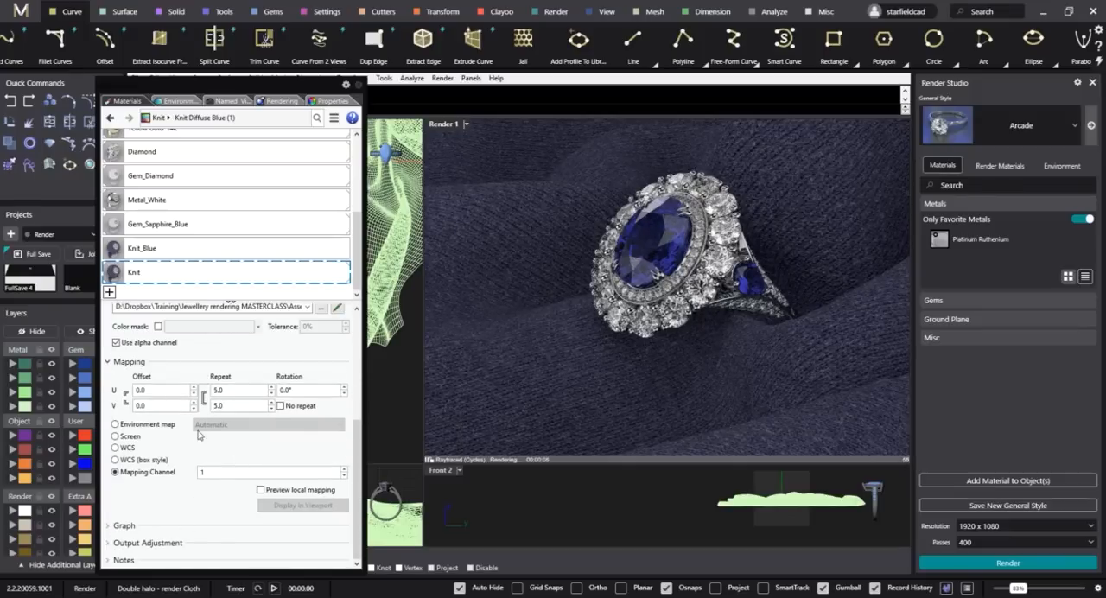
click(154, 541)
scroll(183, 465, down, 1)
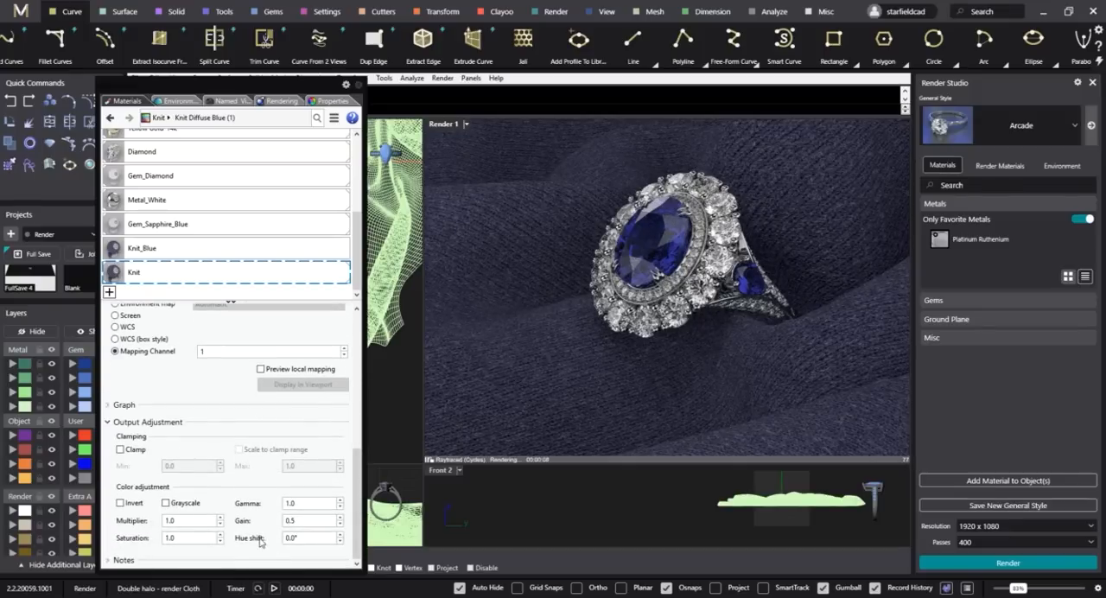
click(328, 539)
text(20)
text(180)
key(Return)
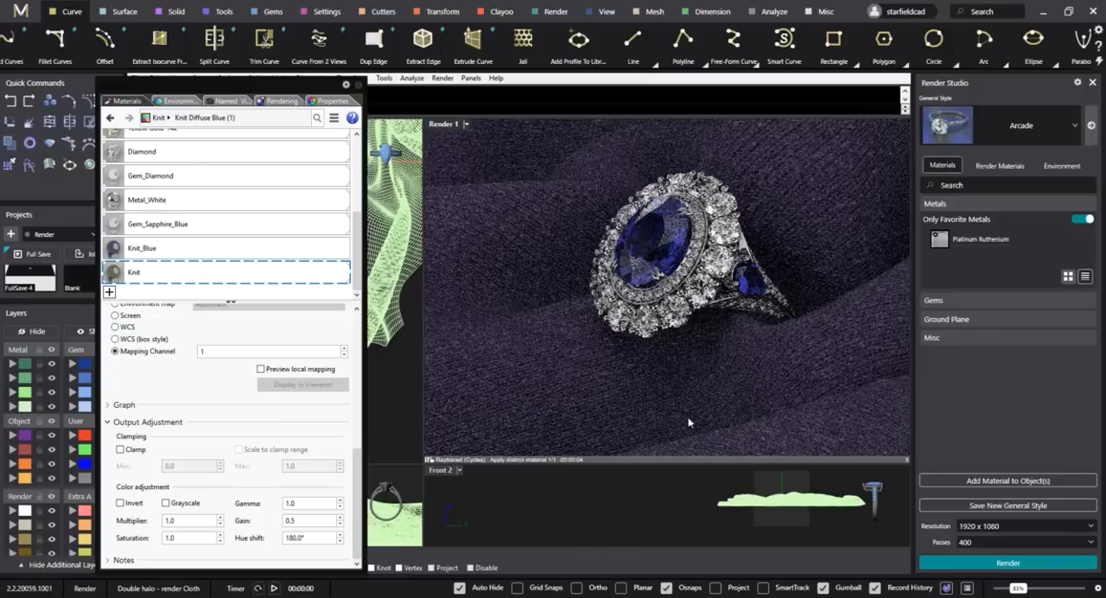
Reset the hue shift of the Knit material's diffuse texture to 0° and return to the material's main settings.
double_click(325, 540)
text(0)
key(Return)
click(186, 250)
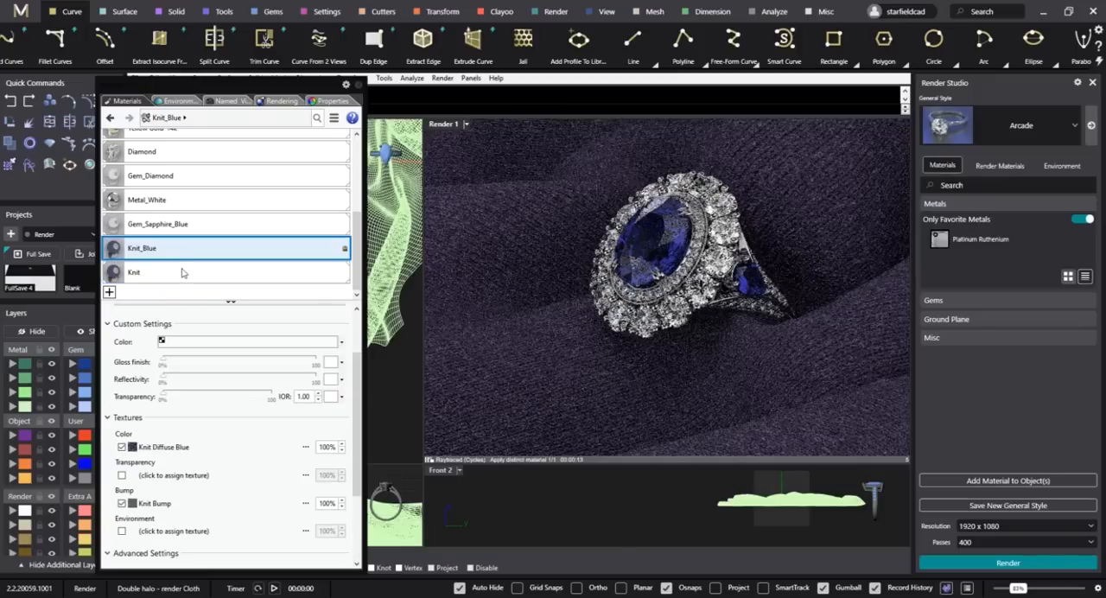
click(181, 273)
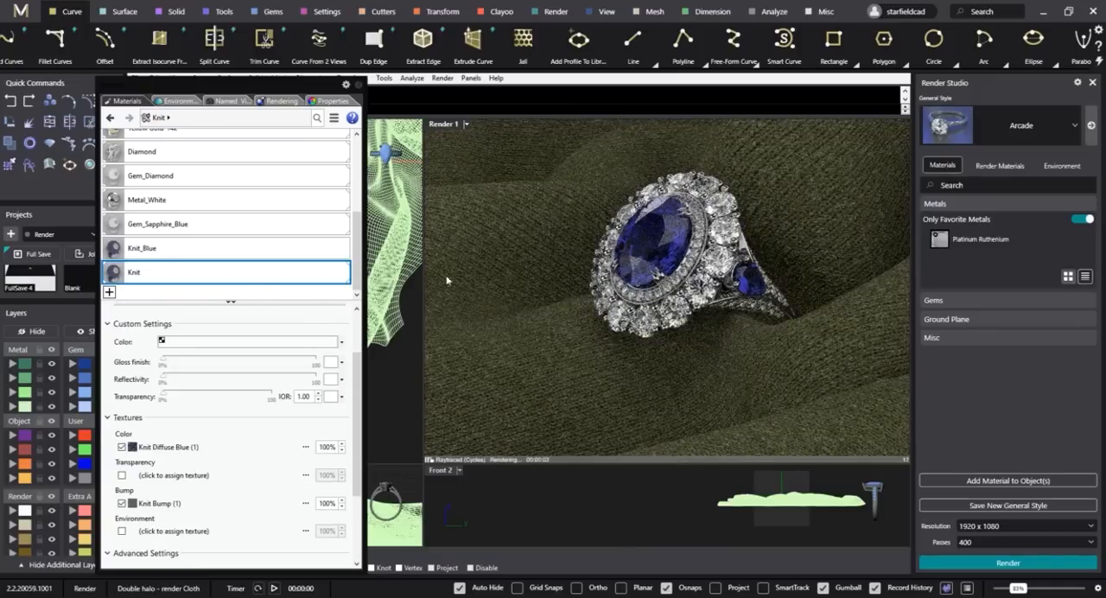
Refresh the Render 1 viewport by switching its display to Wireframe and back to Raytraced.
click(468, 128)
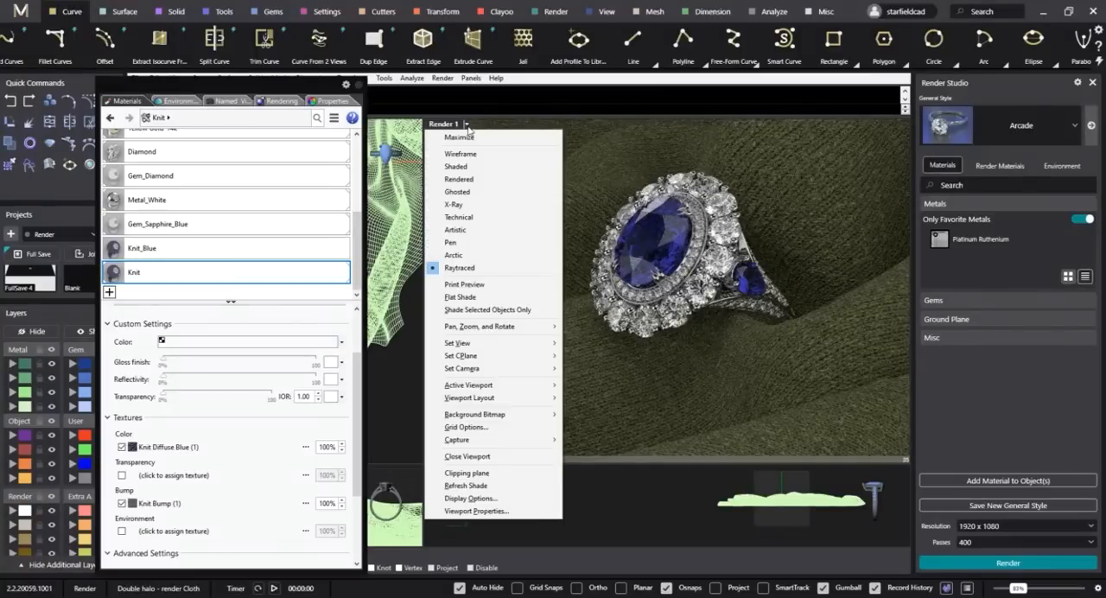
click(461, 155)
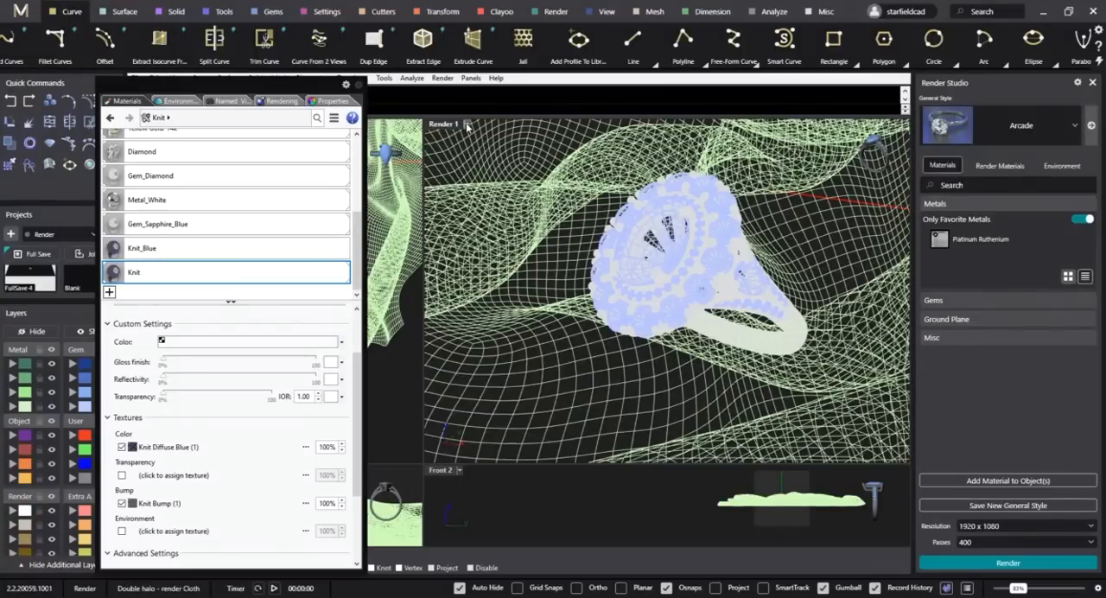
click(468, 126)
click(460, 267)
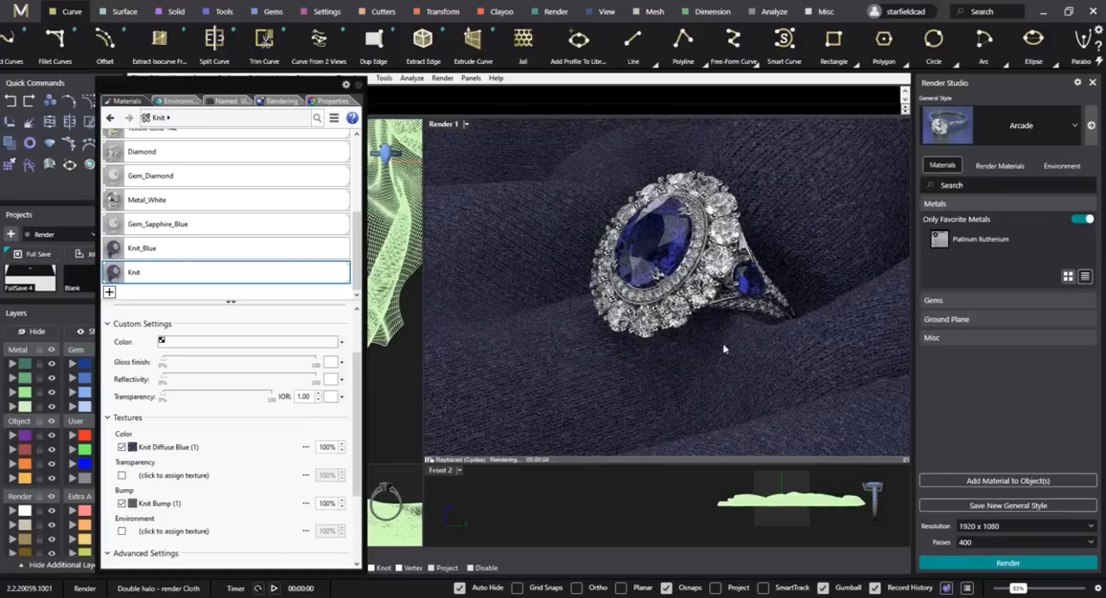
Set the Render 1 viewport to Rendered display and restore the saved Render 1 camera view.
click(466, 124)
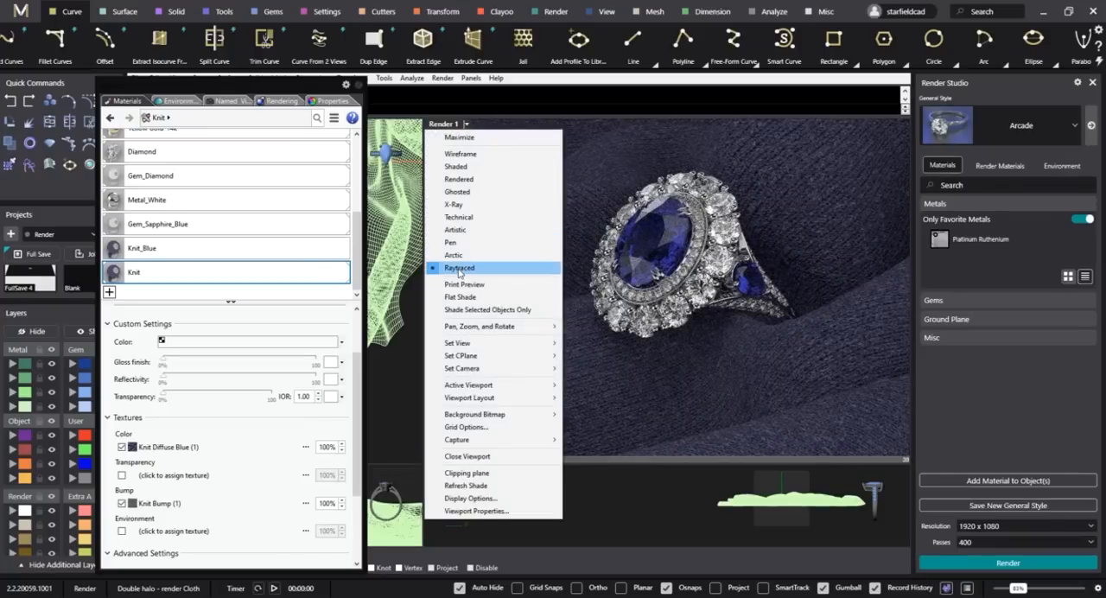
click(459, 179)
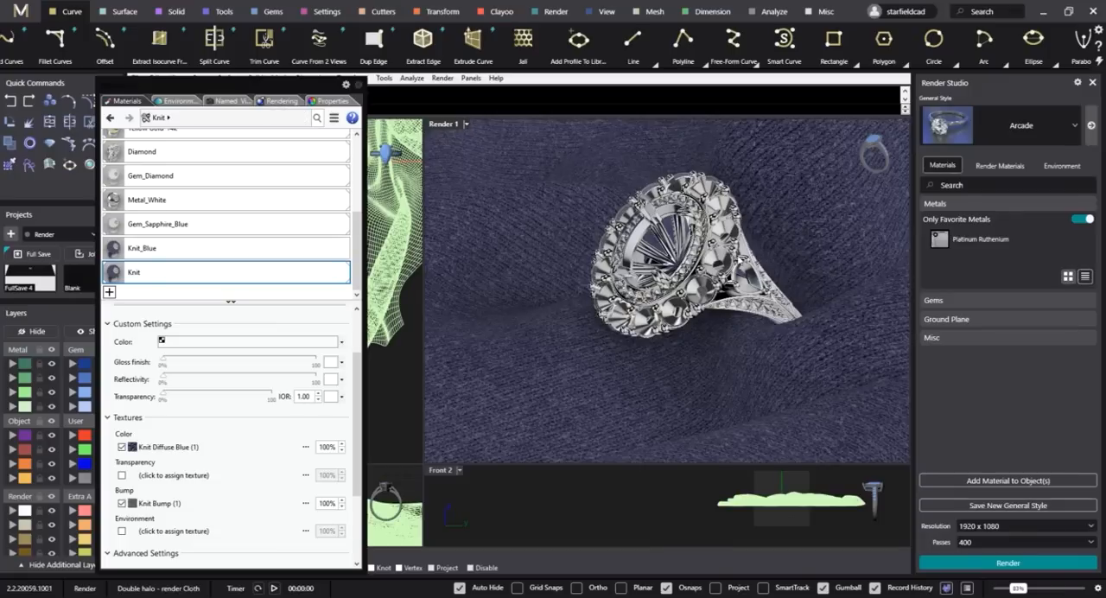
click(227, 101)
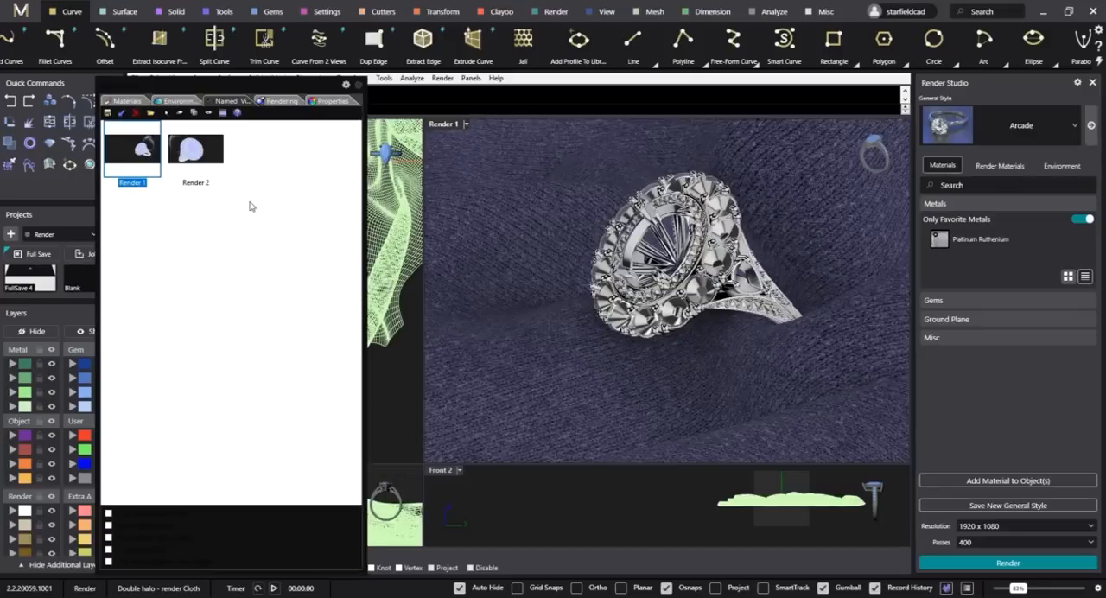
double_click(136, 152)
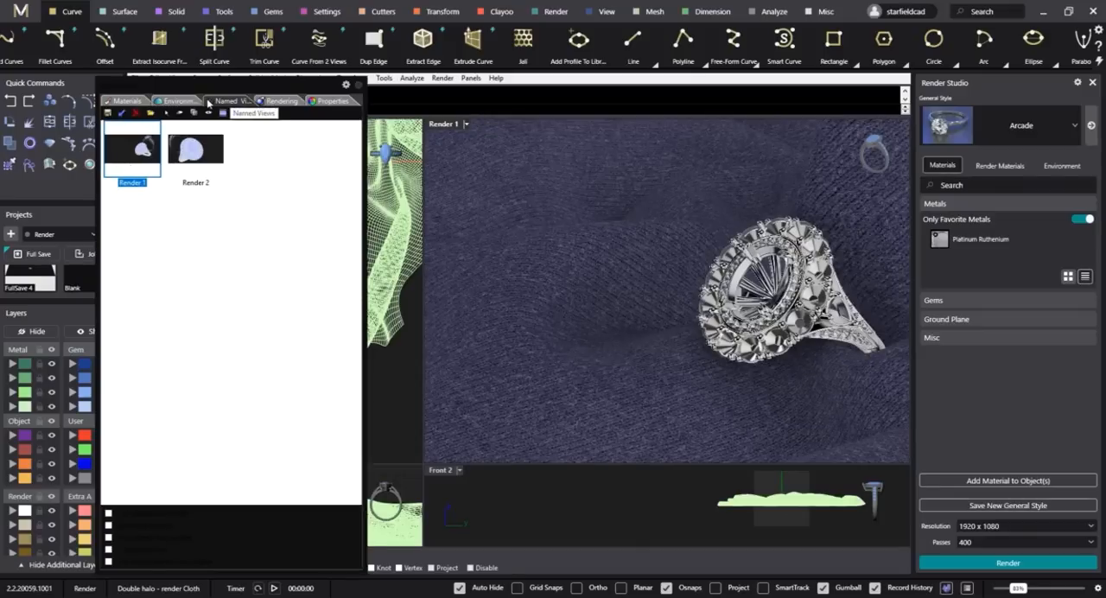
Set the render dimensions to 1920 x 1080 and disable the ground plane.
click(277, 102)
click(216, 227)
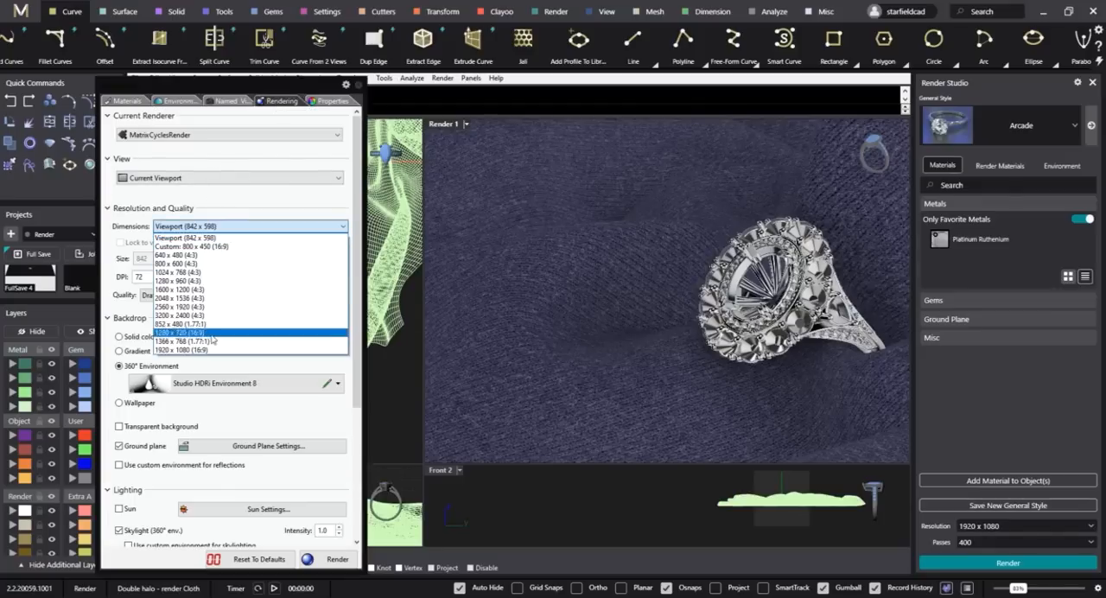
click(207, 350)
scroll(298, 315, down, 1)
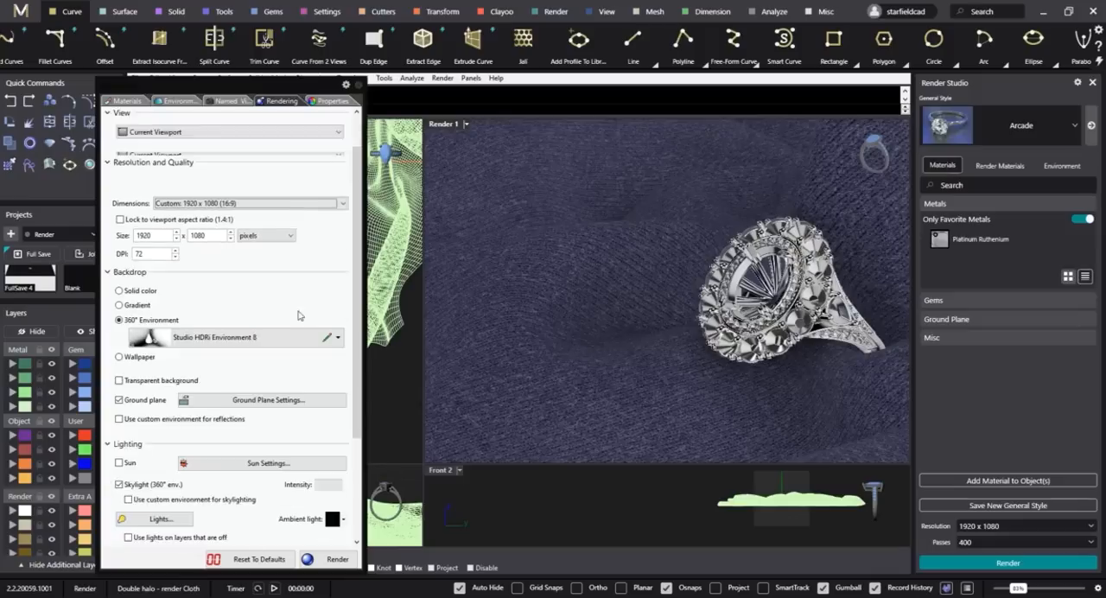
click(119, 373)
scroll(259, 381, down, 4)
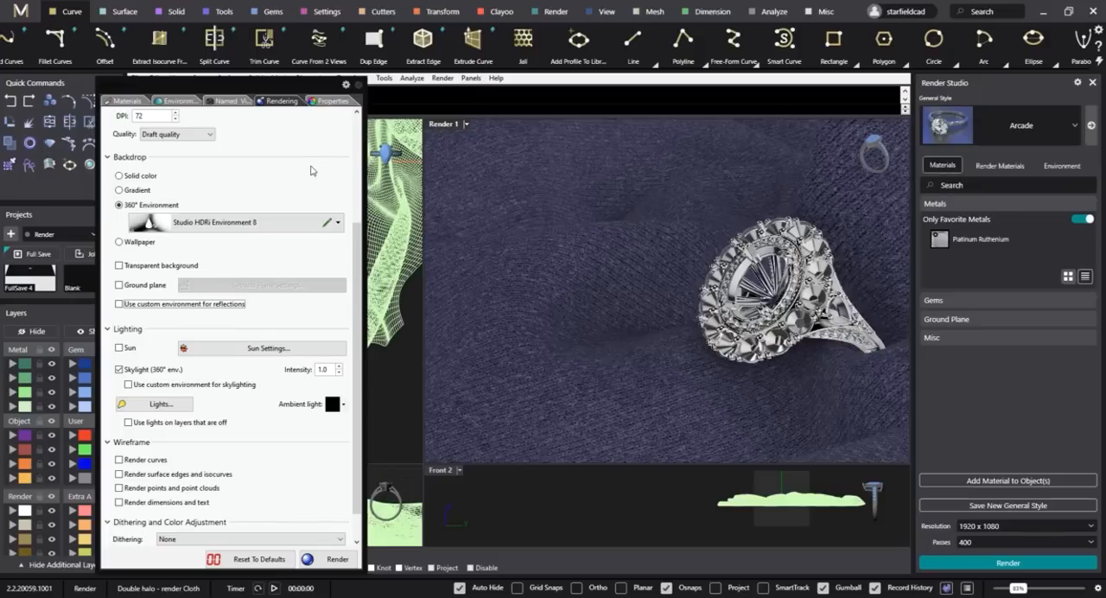
Open the Render 1 viewport's properties and switch the viewport to Shaded display.
click(443, 127)
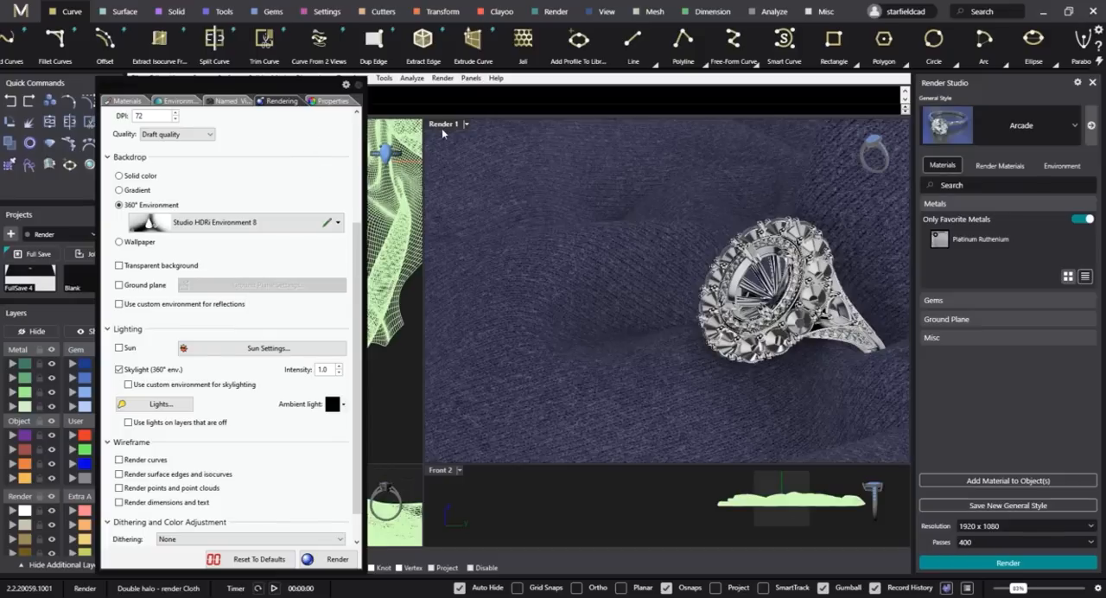
click(334, 101)
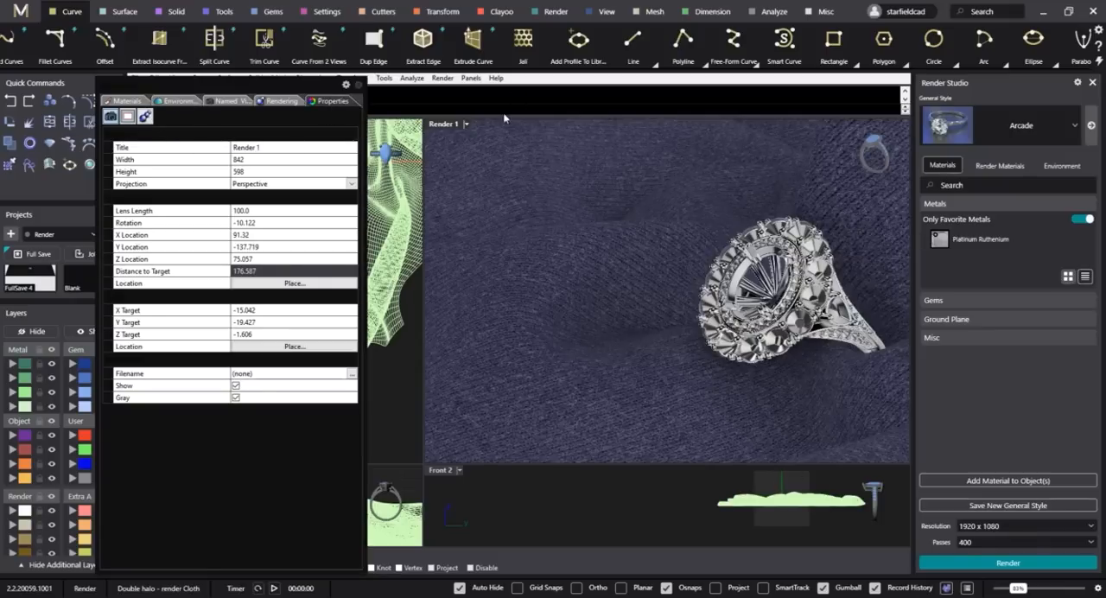
click(465, 124)
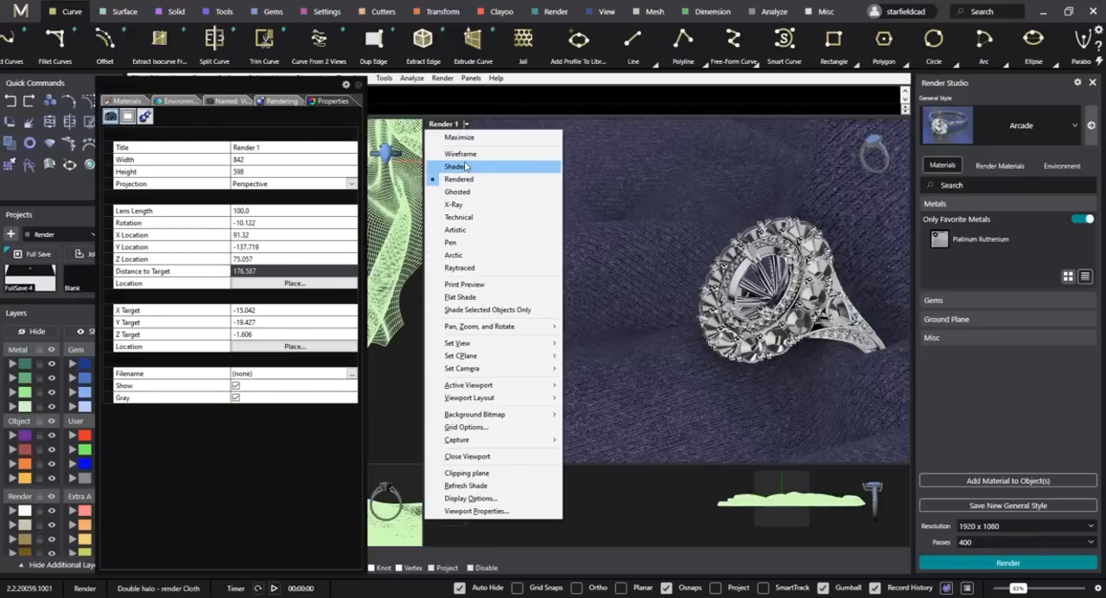
click(465, 167)
click(767, 284)
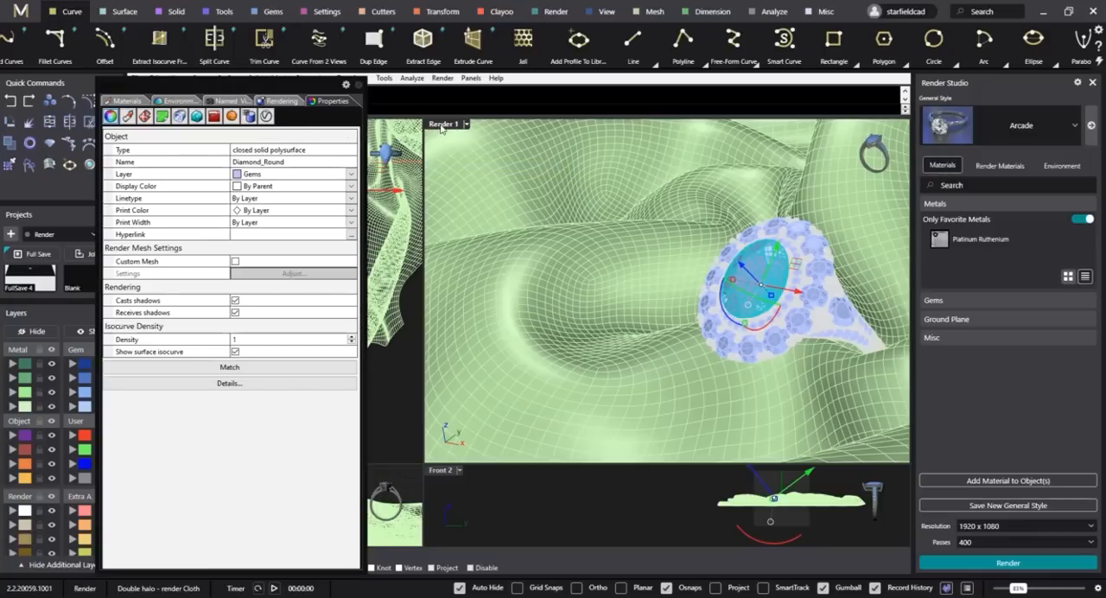
click(567, 216)
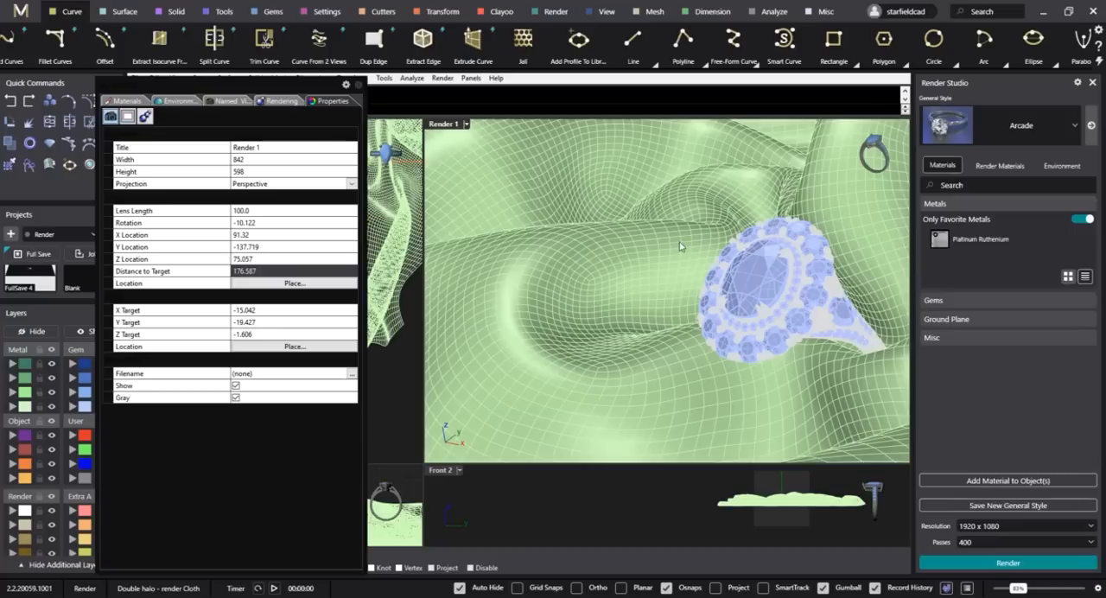
Switch Render 1's focal blur to manual focus and try picking the focus point on the centre stone.
click(144, 116)
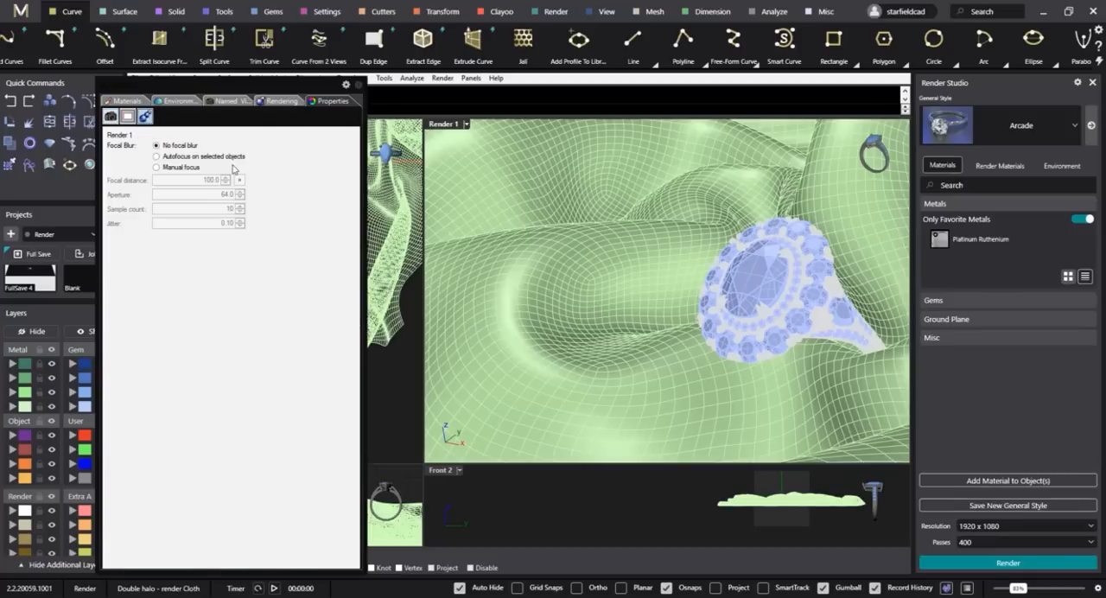
click(171, 167)
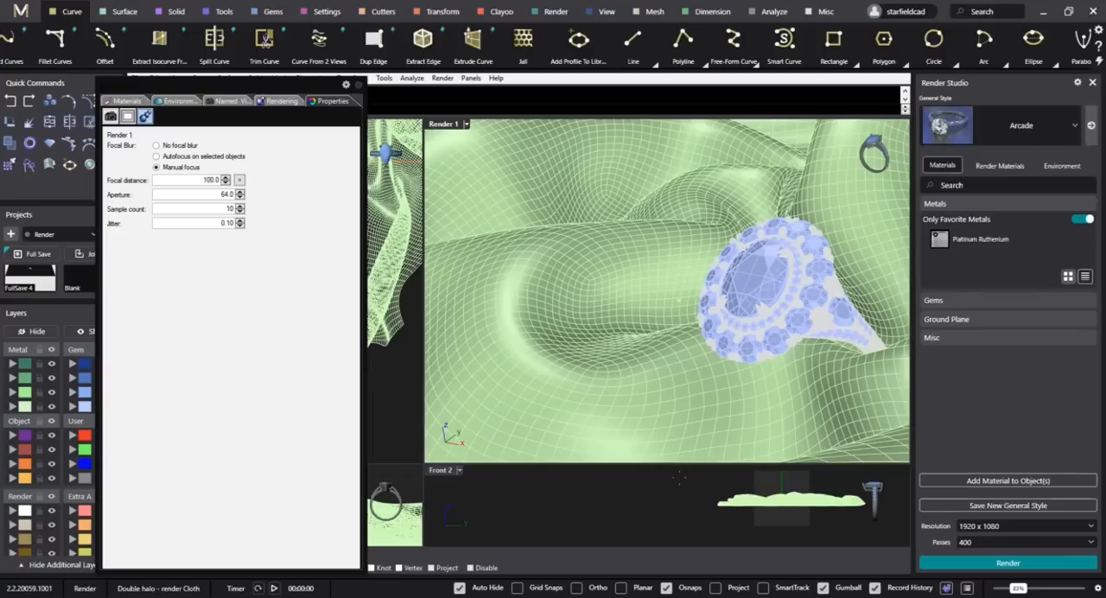
click(761, 287)
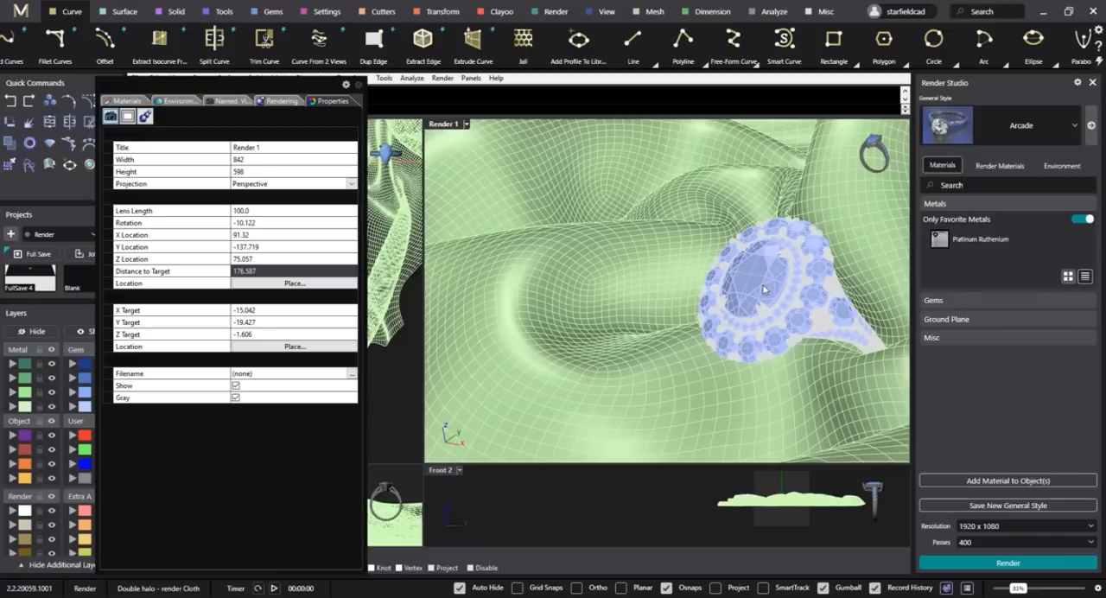
Isolate the ring's oval centre stone.
click(764, 288)
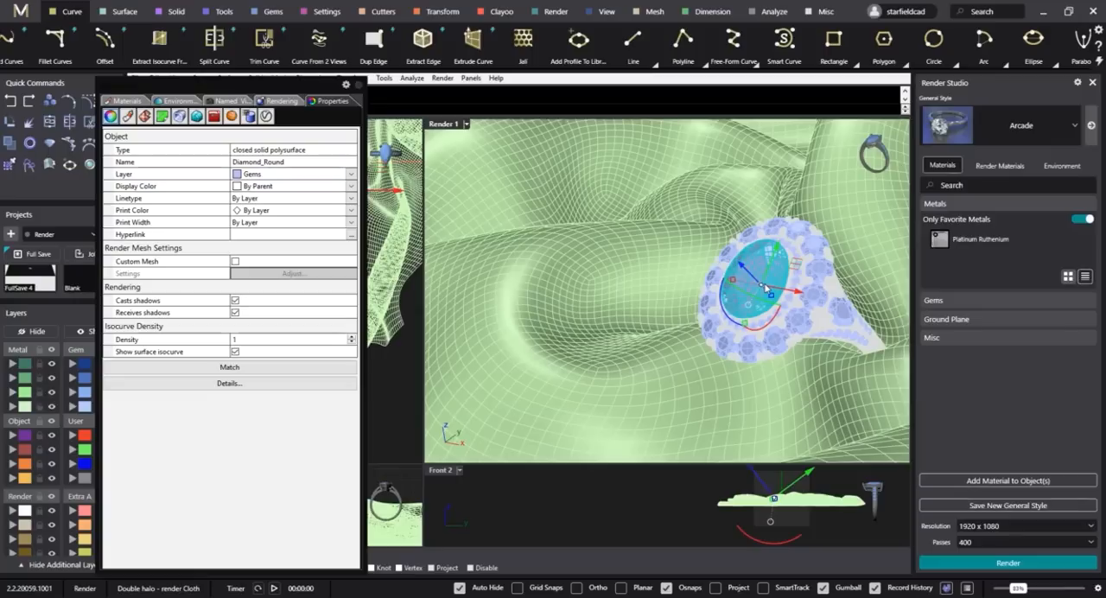
text(iso)
key(Return)
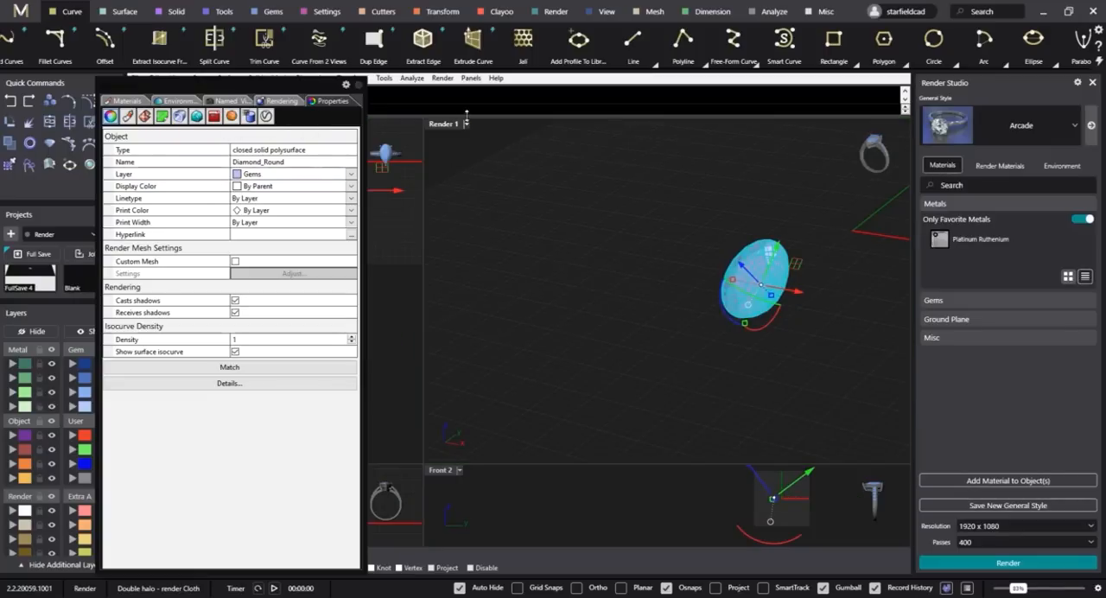
Pick Render 1's focal distance from an end point on the isolated centre stone's upper facets.
click(609, 205)
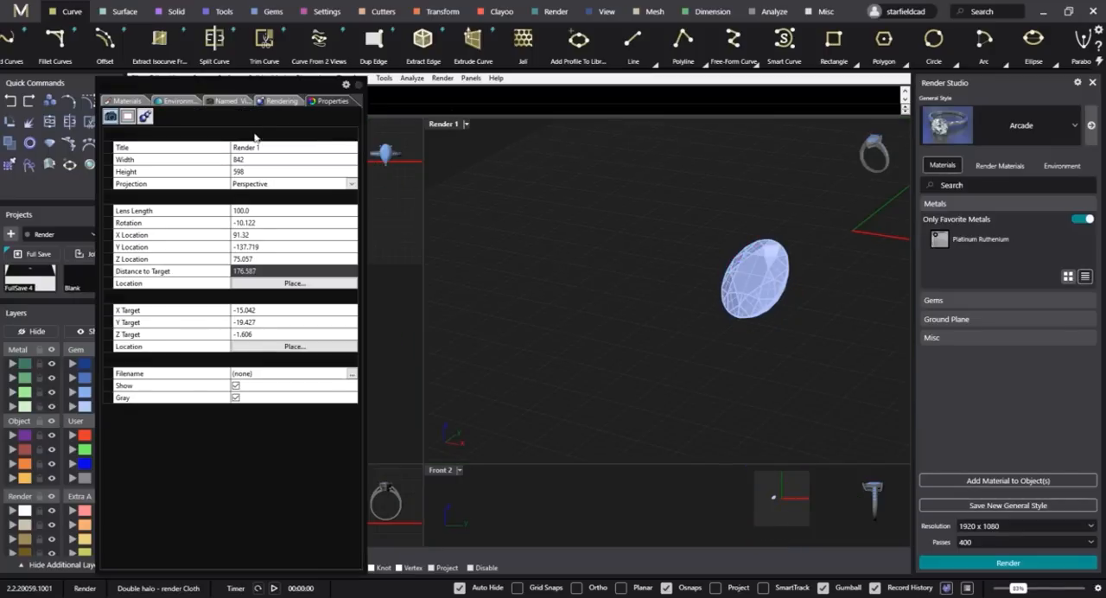
click(148, 120)
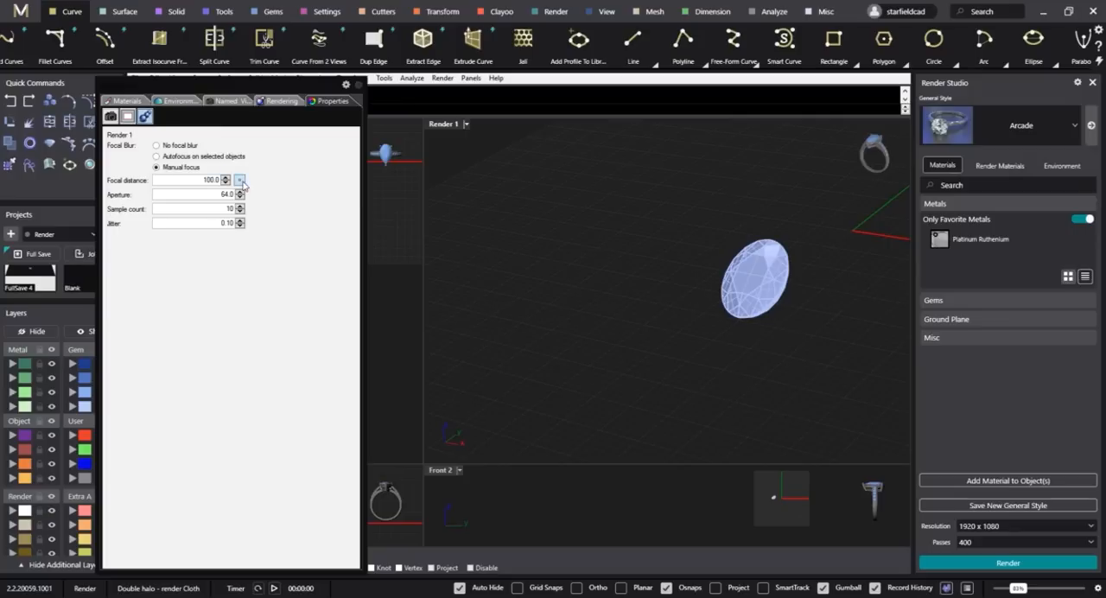
click(767, 256)
Set the Render 1 viewport to Raytraced display and its focal blur aperture to 85.
click(467, 125)
click(467, 268)
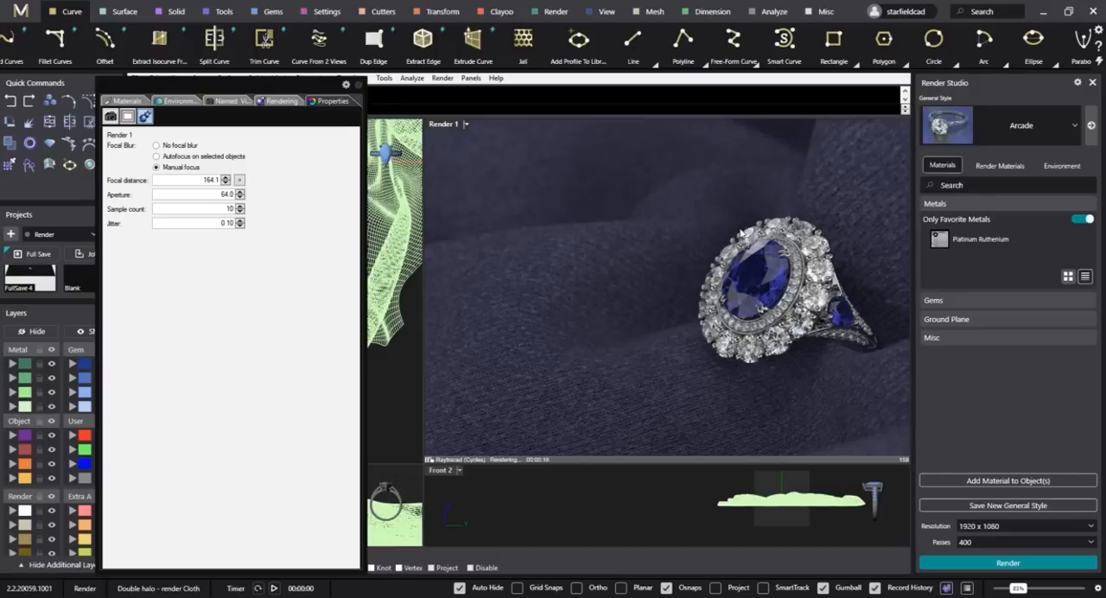
double_click(226, 194)
text(85)
key(Return)
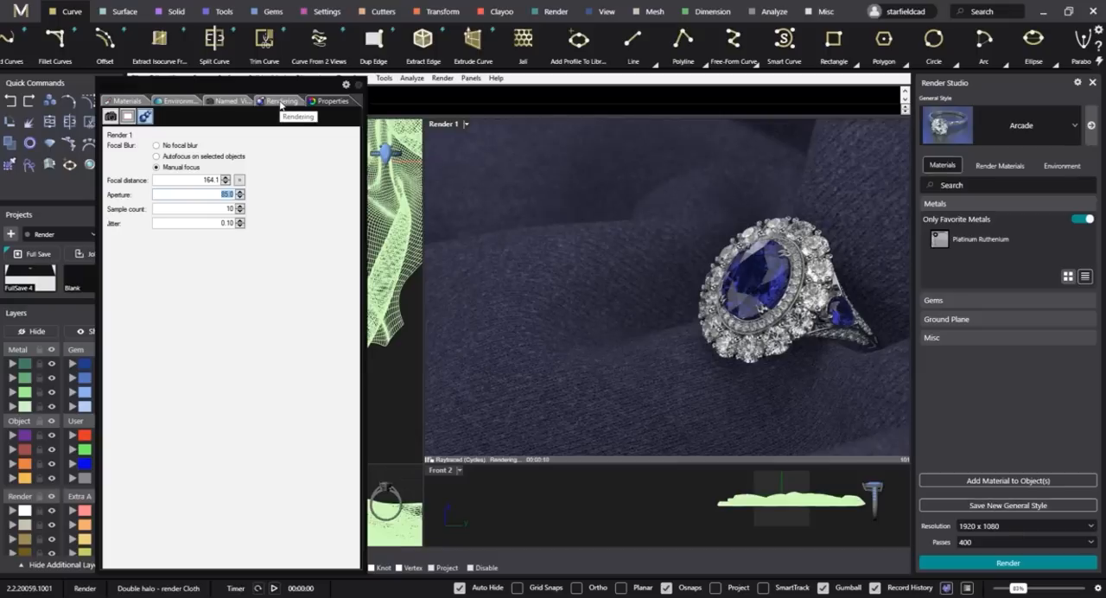
Render the Render 1 view with the current rendering settings.
click(280, 103)
scroll(298, 160, down, 2)
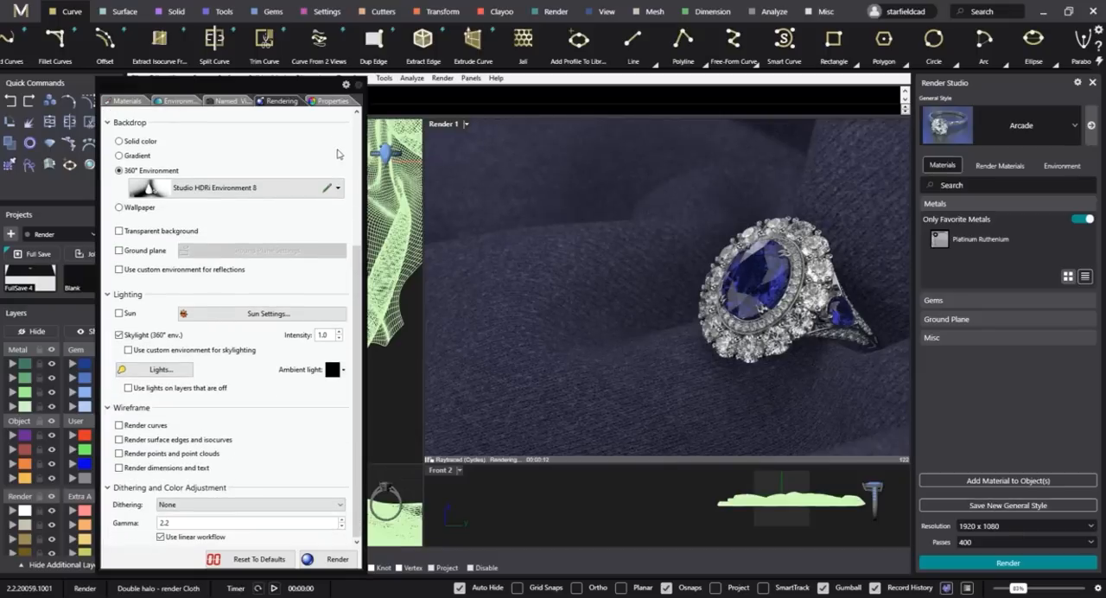
click(337, 559)
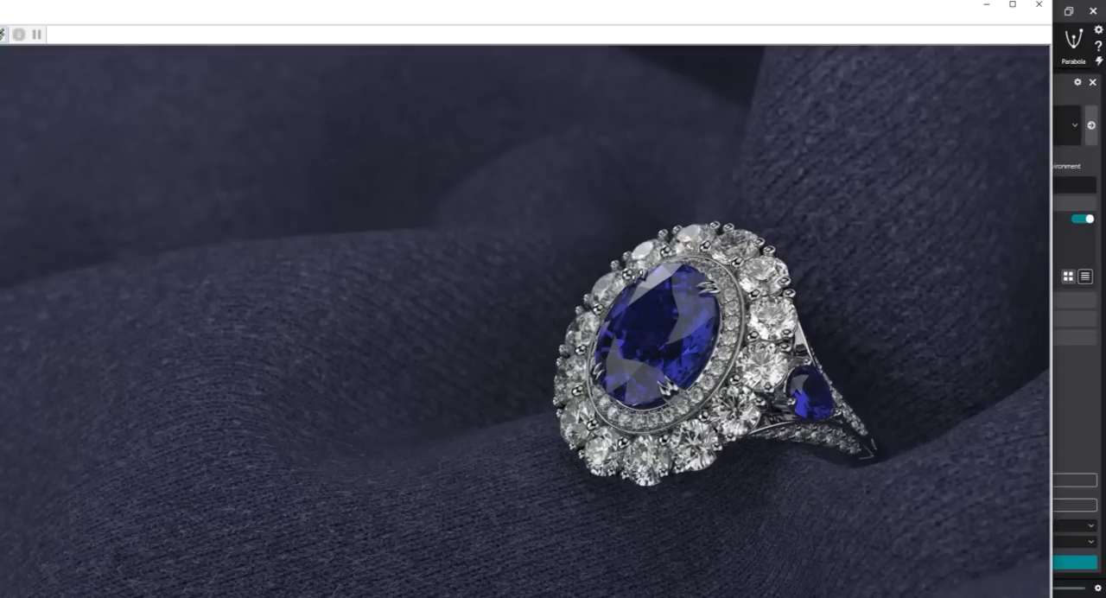
key(ctrl+s)
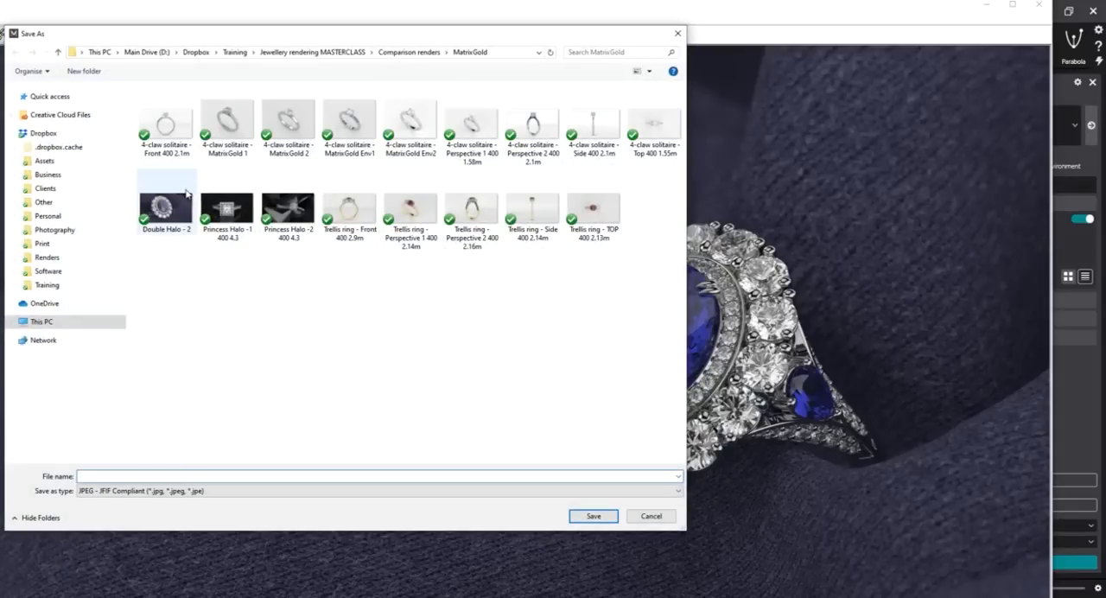
click(183, 223)
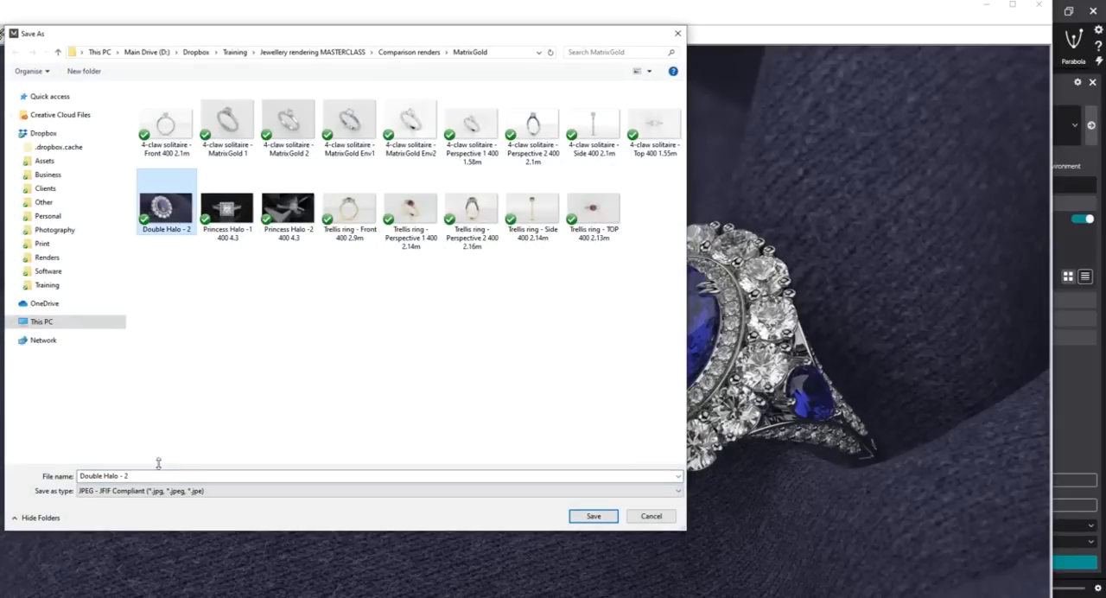
click(149, 478)
double_click(149, 478)
text(1)
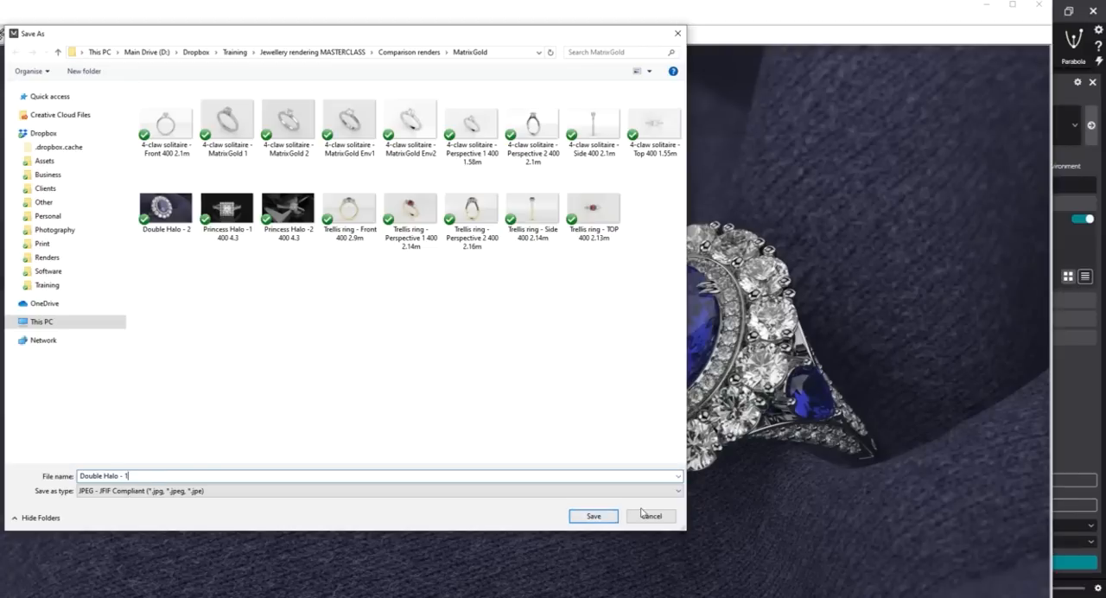
click(594, 516)
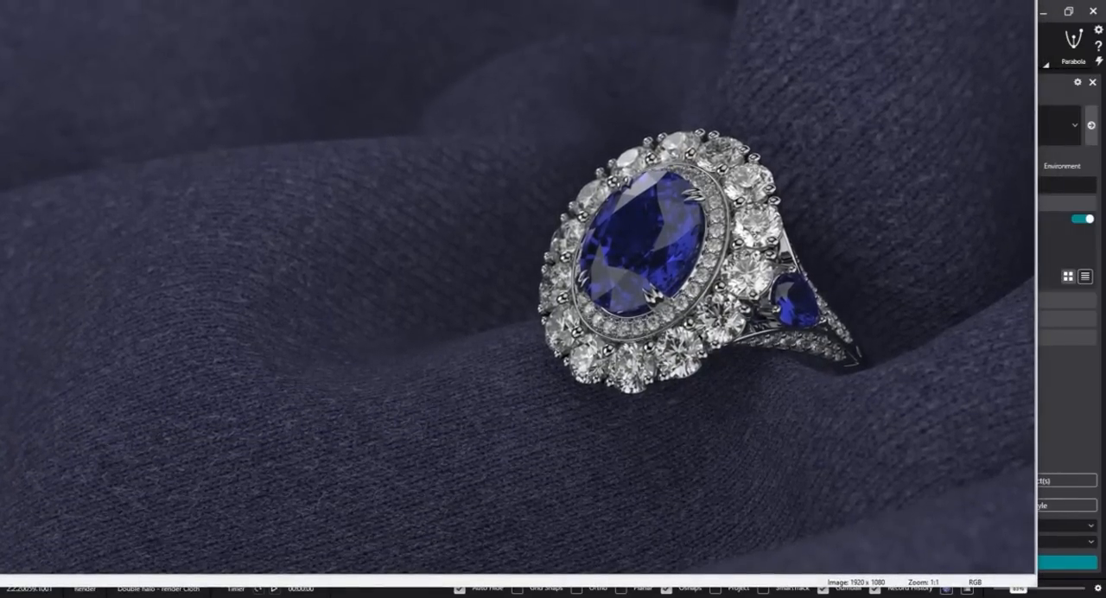
Save the render as JPEG "Double Halo - 1 400 3.13m" in the MatrixGold folder and close the render window.
key(ctrl+s)
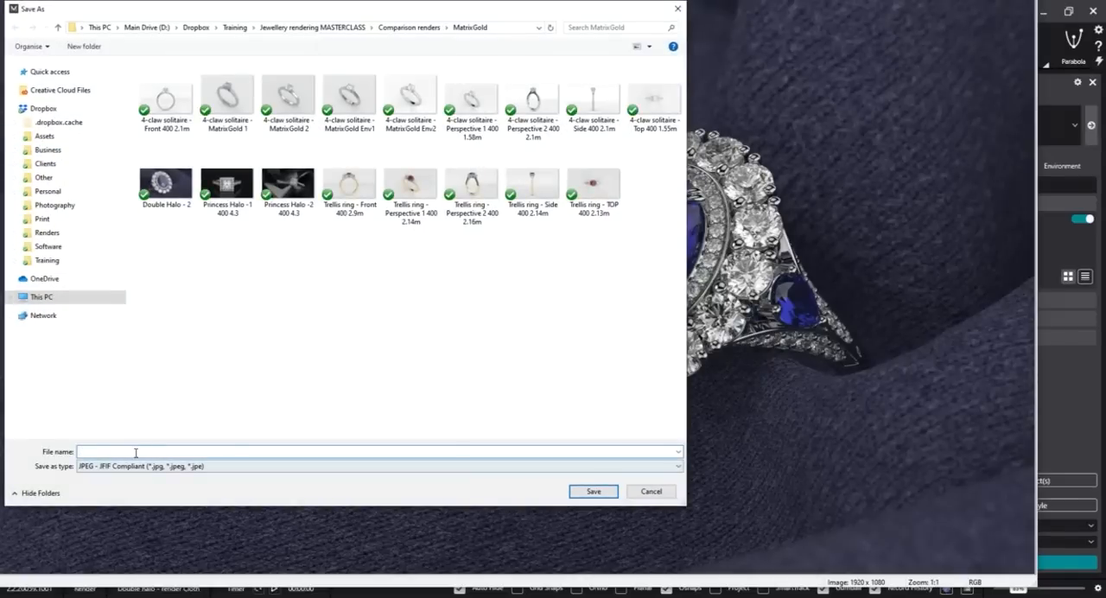
click(166, 184)
click(141, 450)
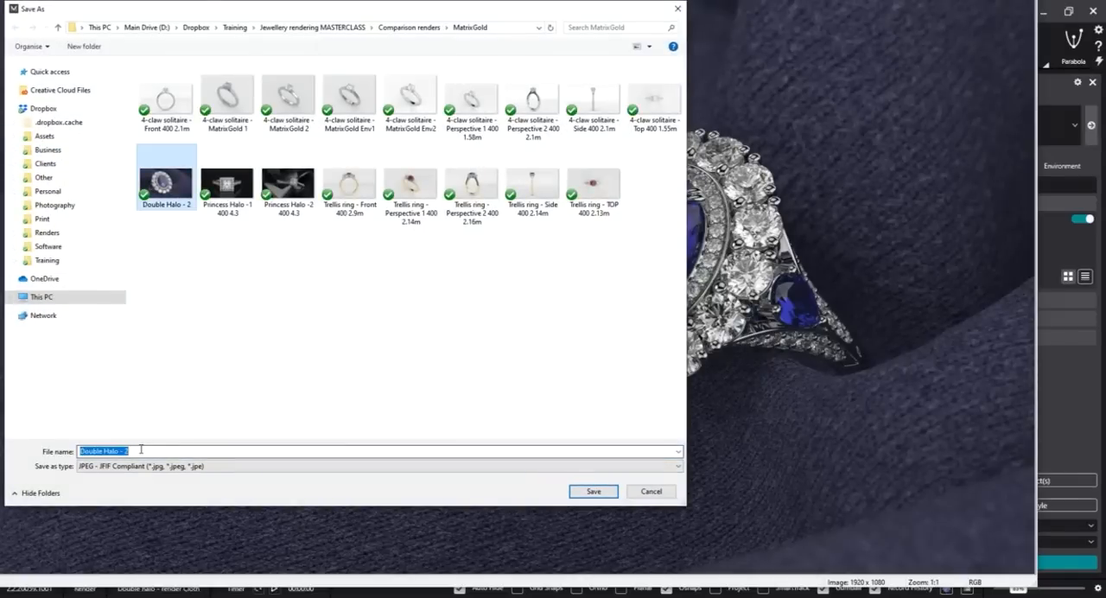
double_click(141, 451)
text(1 400 3.13m)
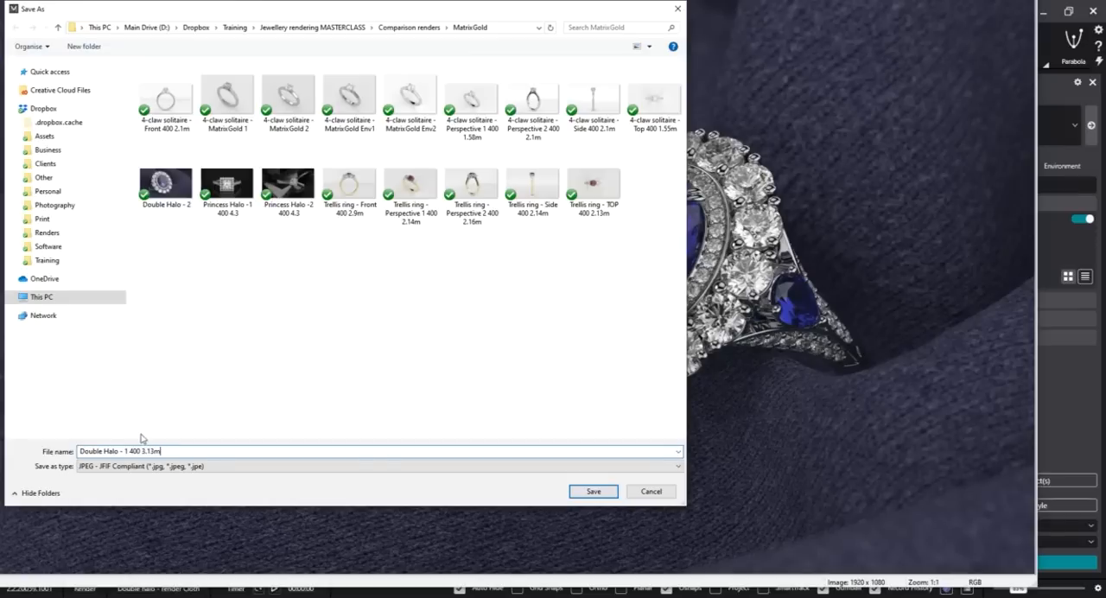
click(589, 490)
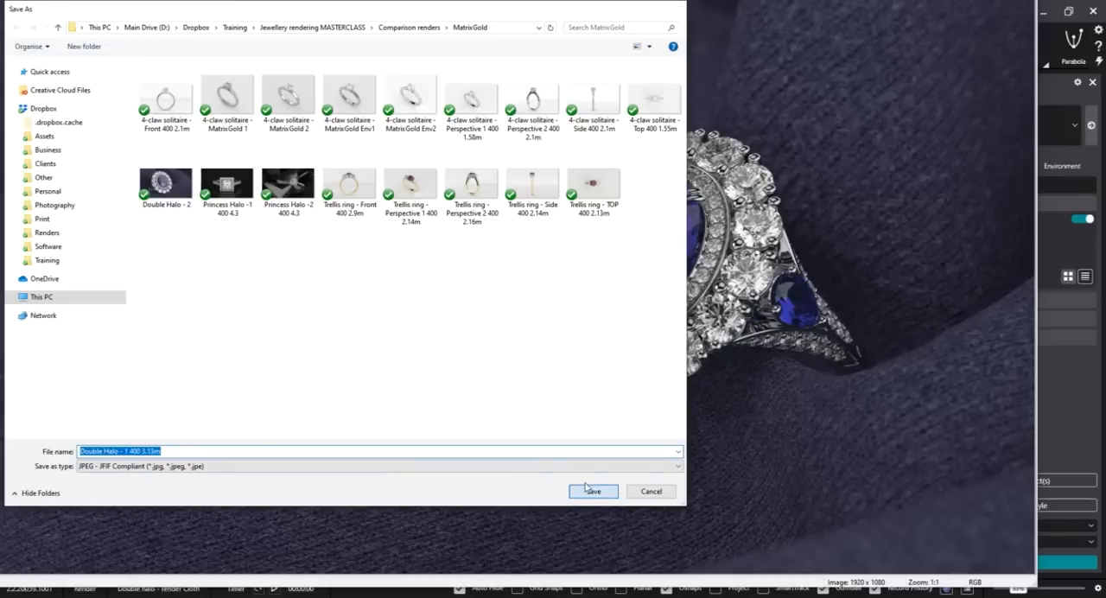
drag(681, 0, 605, 84)
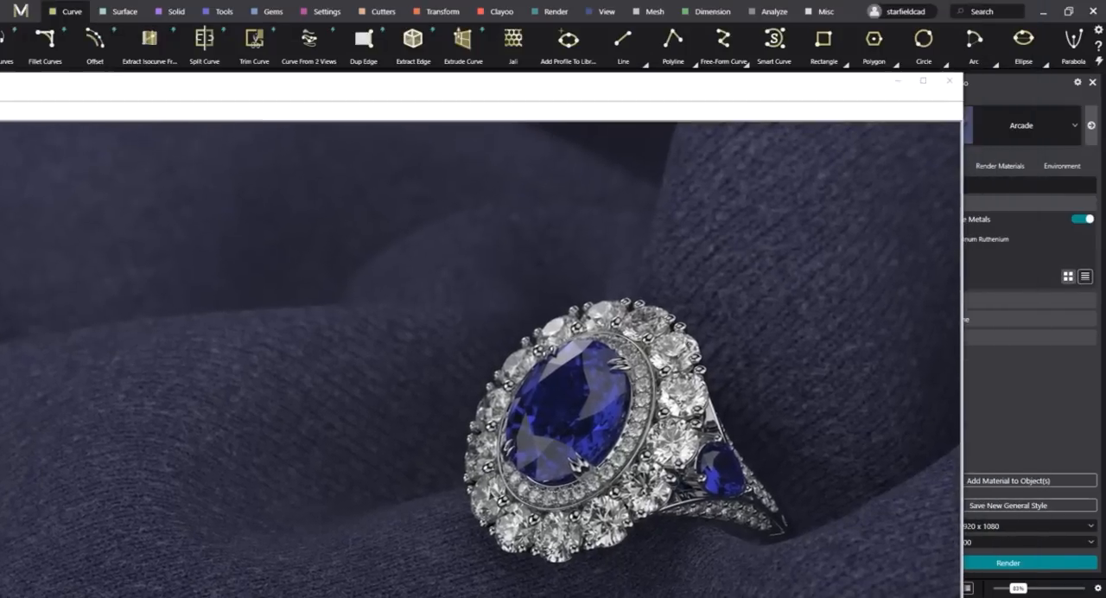
click(956, 84)
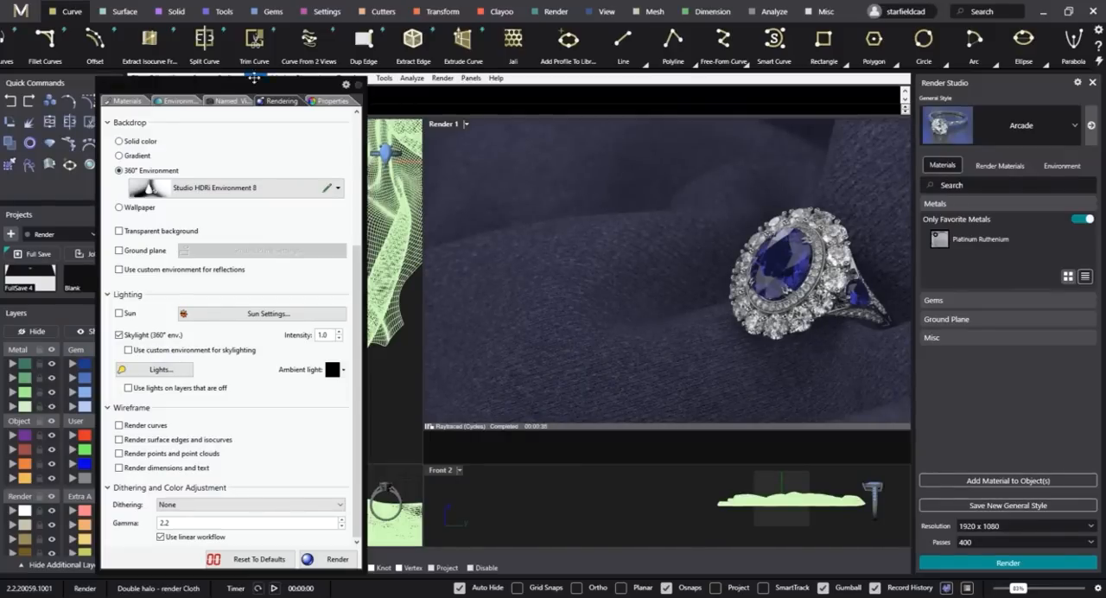
Restore the saved Render 2 camera view and isolate the polysurface centre stone.
click(242, 102)
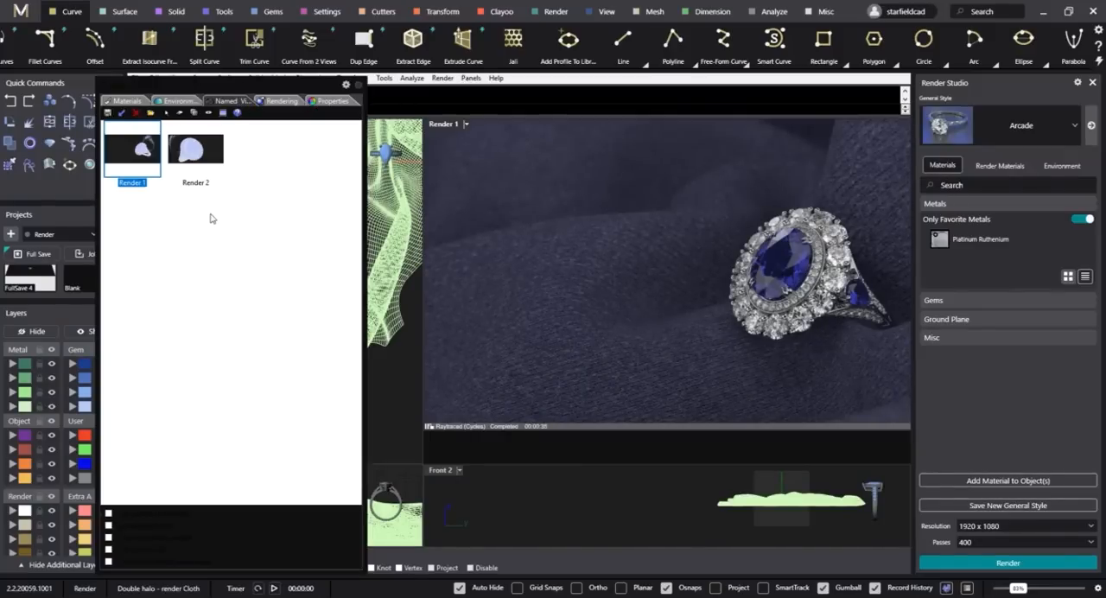
double_click(204, 166)
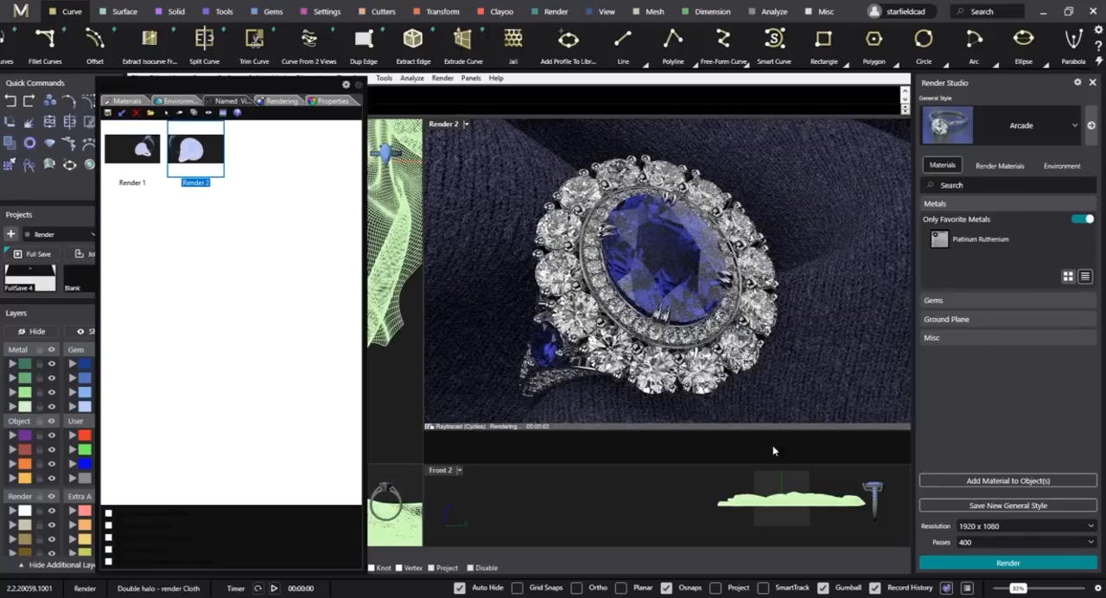
click(676, 245)
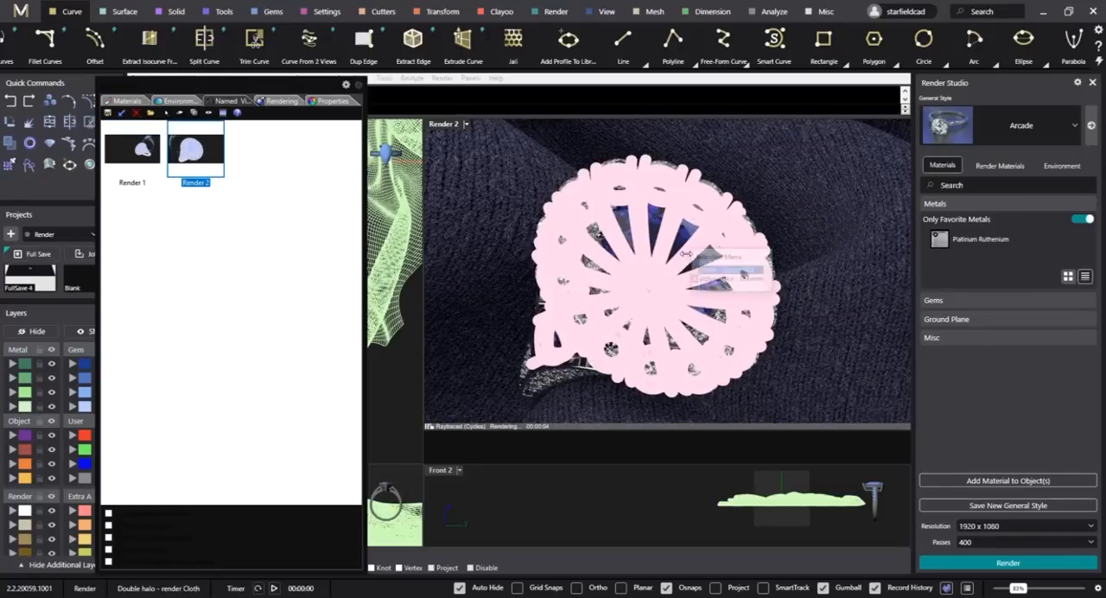
click(724, 279)
key(ctrl+i)
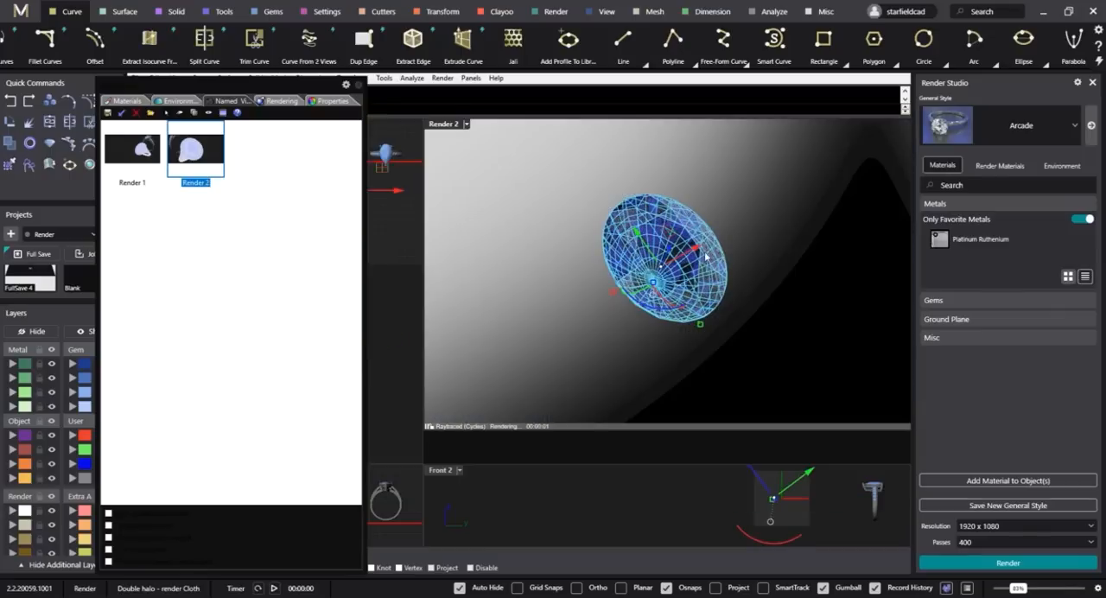
click(521, 178)
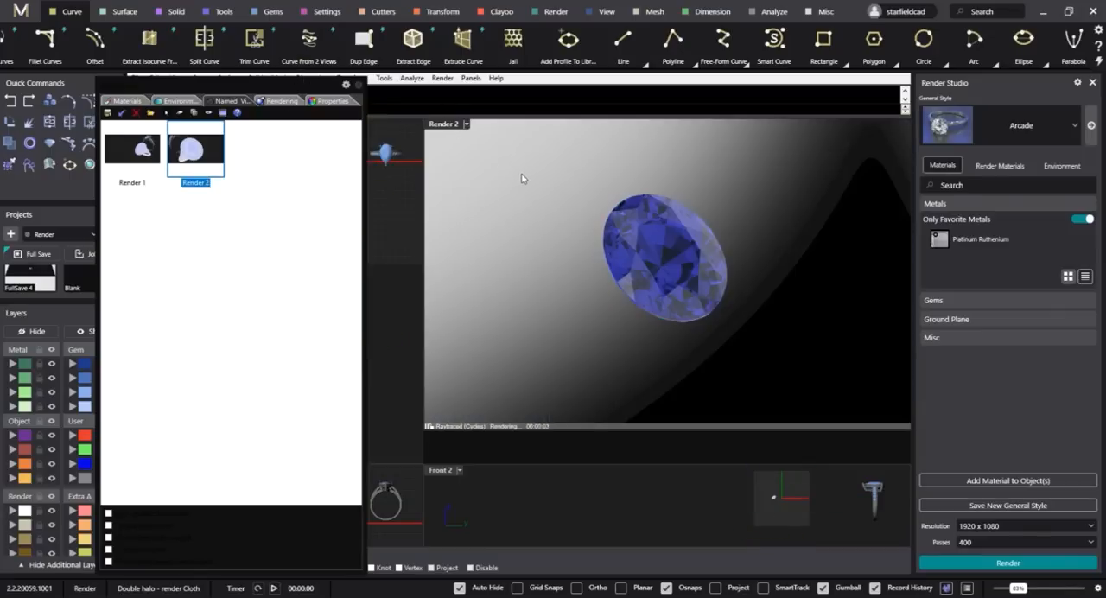
Switch Render 2's focal blur to manual focus and pick the focal distance on the centre stone.
click(332, 101)
click(146, 116)
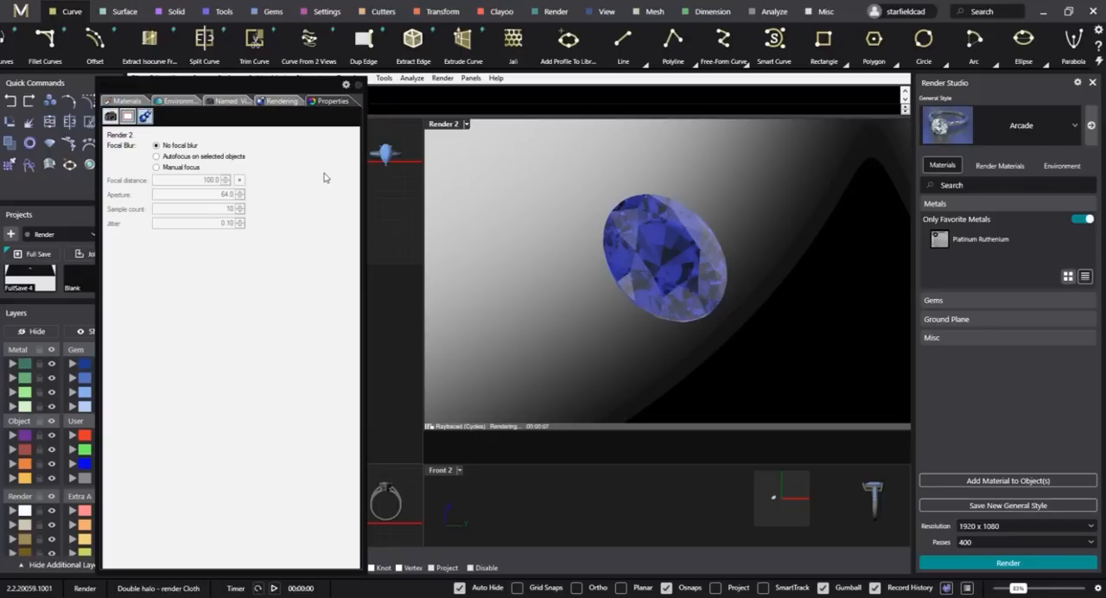
click(189, 171)
click(240, 180)
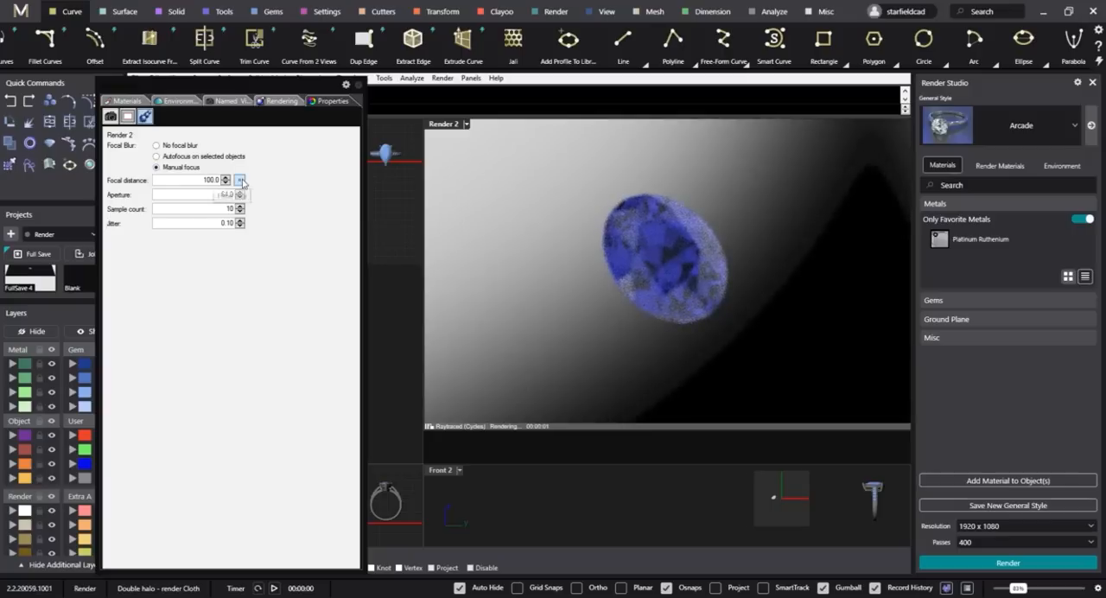
click(668, 239)
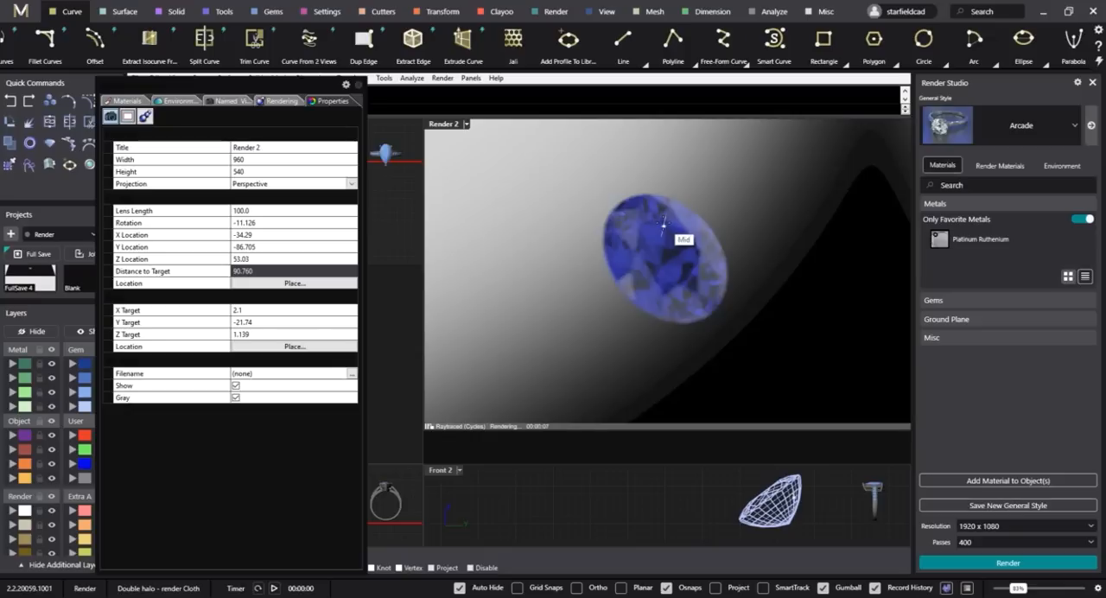
click(624, 223)
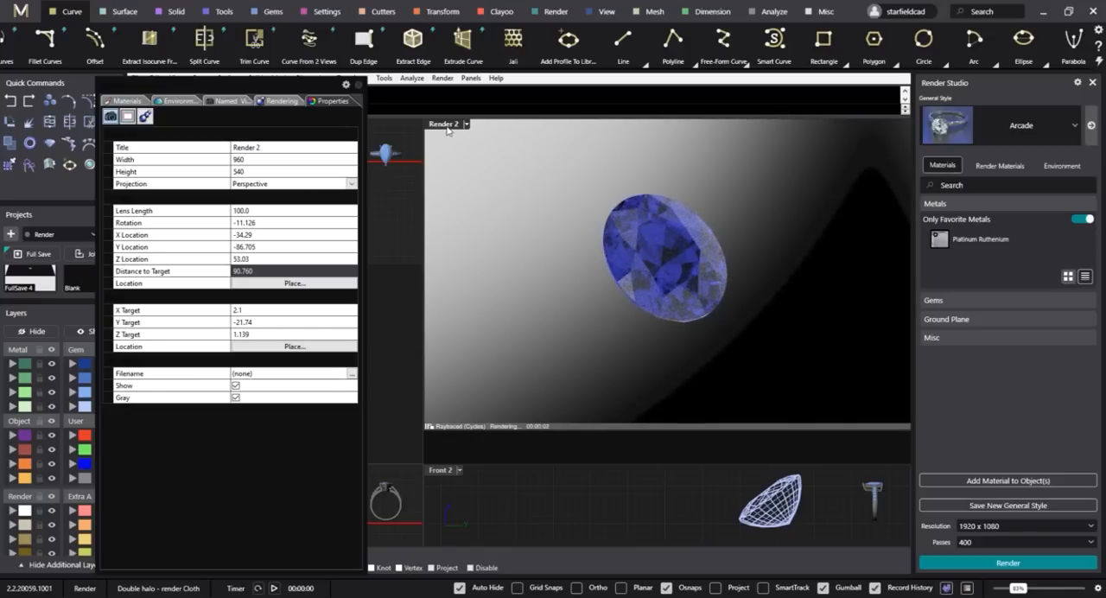
Bring back the hidden ring and cloth, and set Render 2's focal blur aperture to 150.
key(ctrl+z)
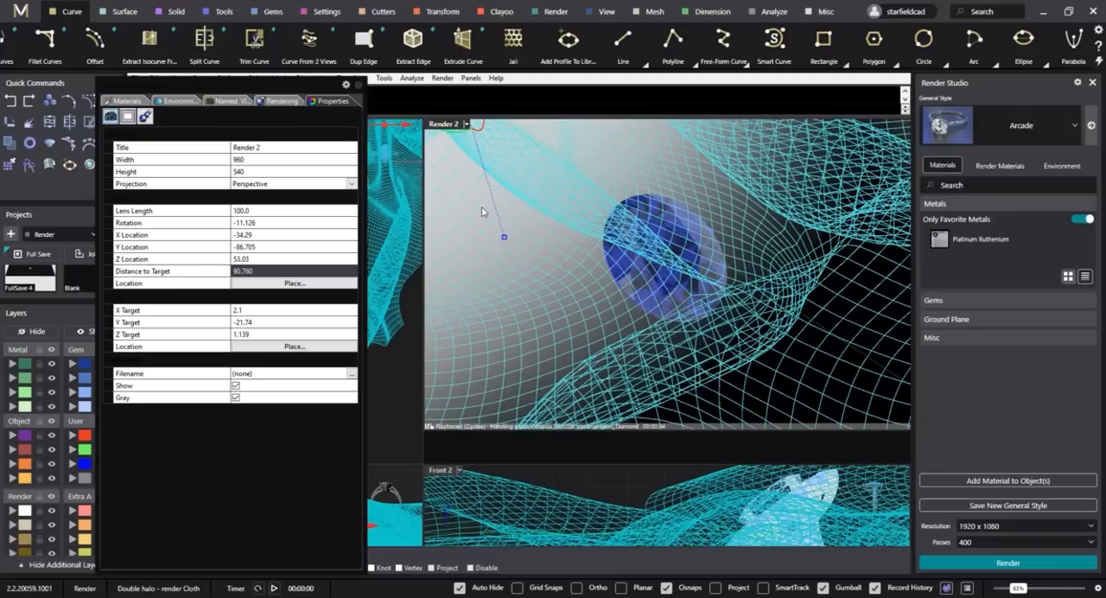
key(Escape)
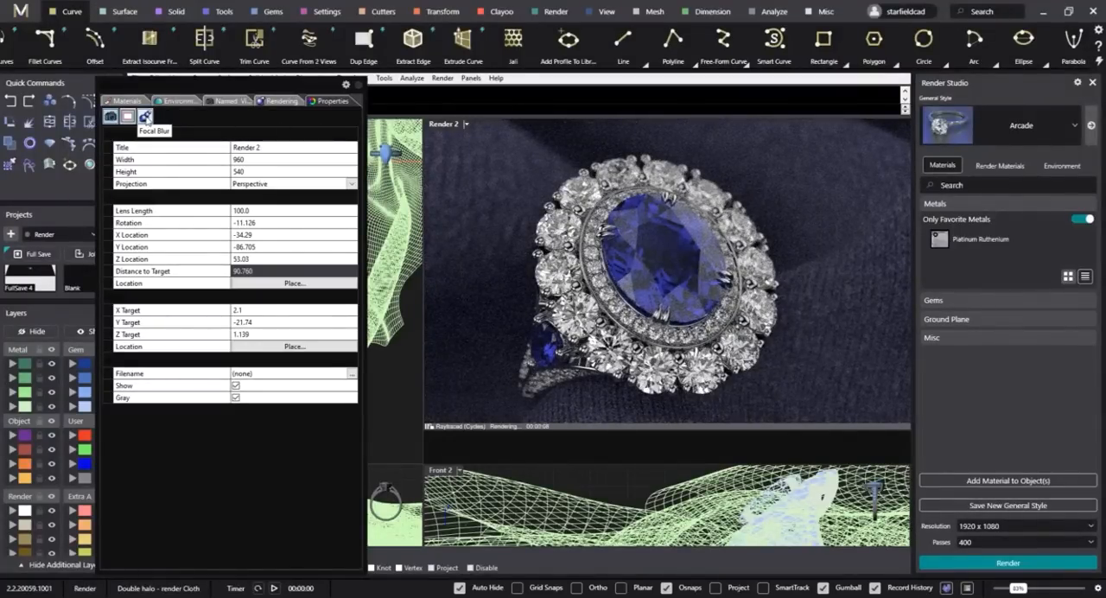
click(145, 115)
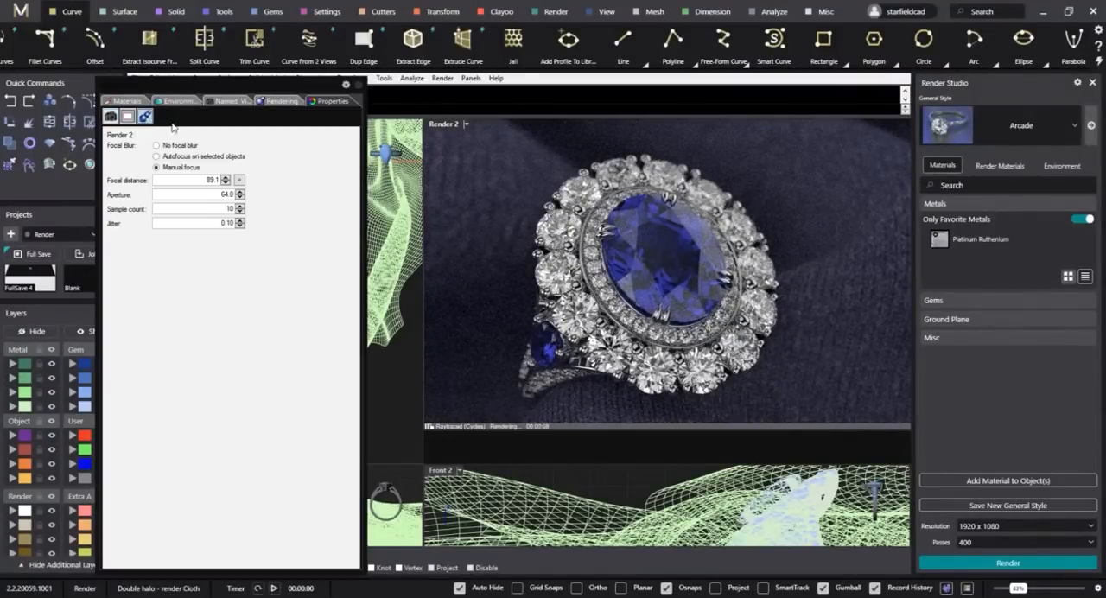
click(209, 193)
text(150)
key(Return)
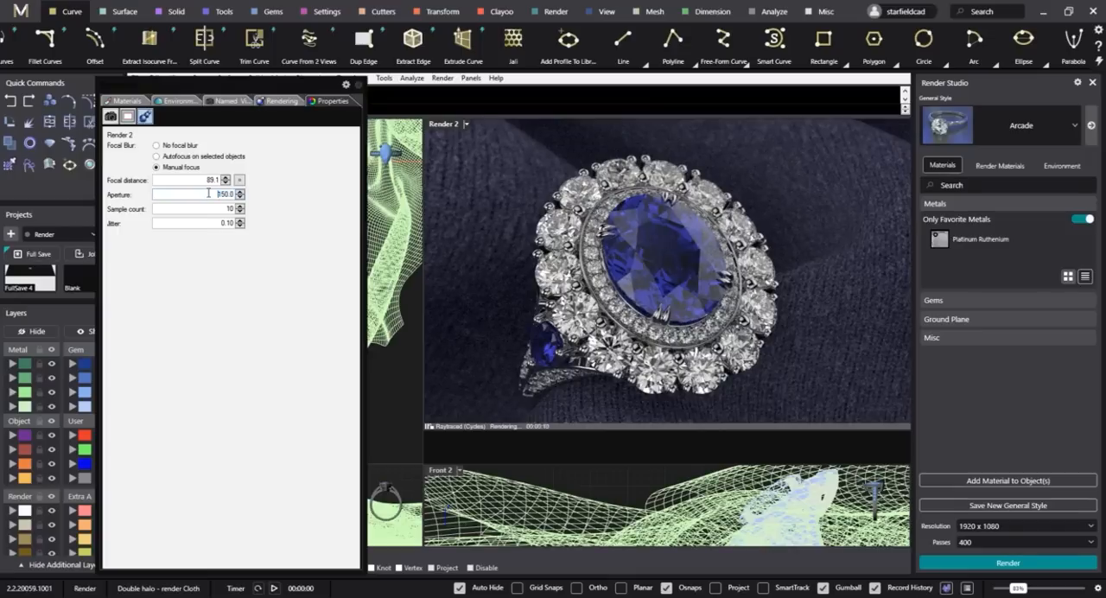
Try a focal blur aperture of 110 for Render 2, settle on 125, and render the view.
text(110)
key(Return)
text(125)
key(Return)
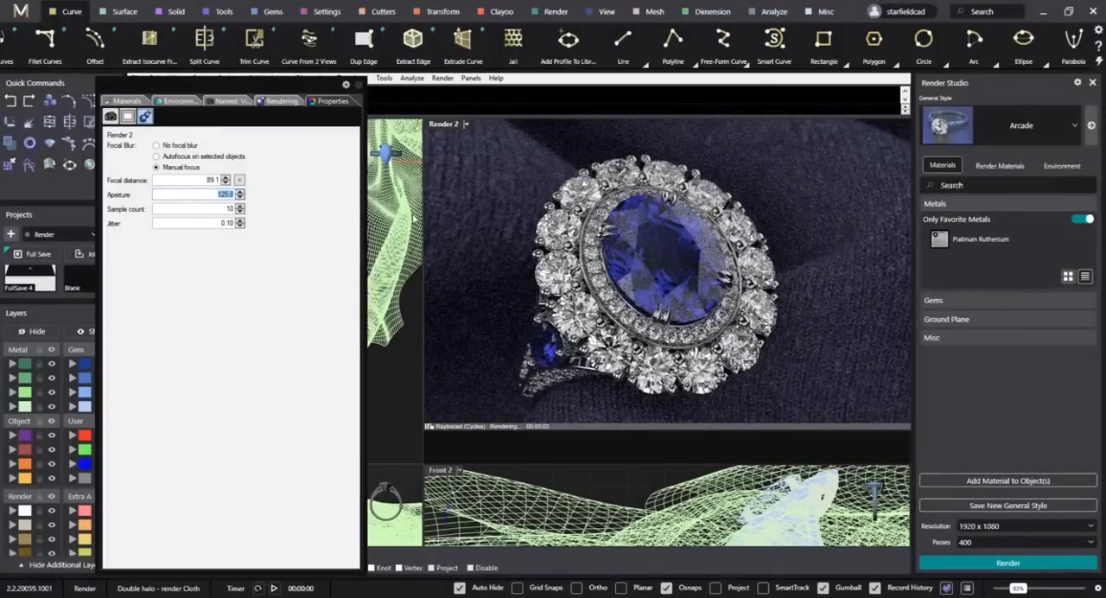
click(281, 101)
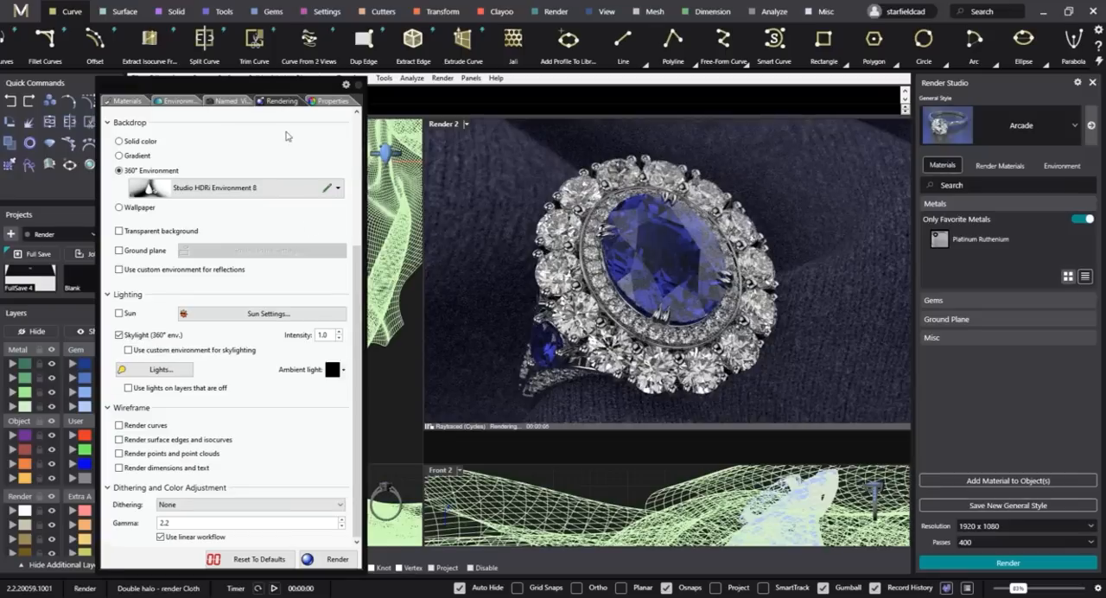
click(326, 560)
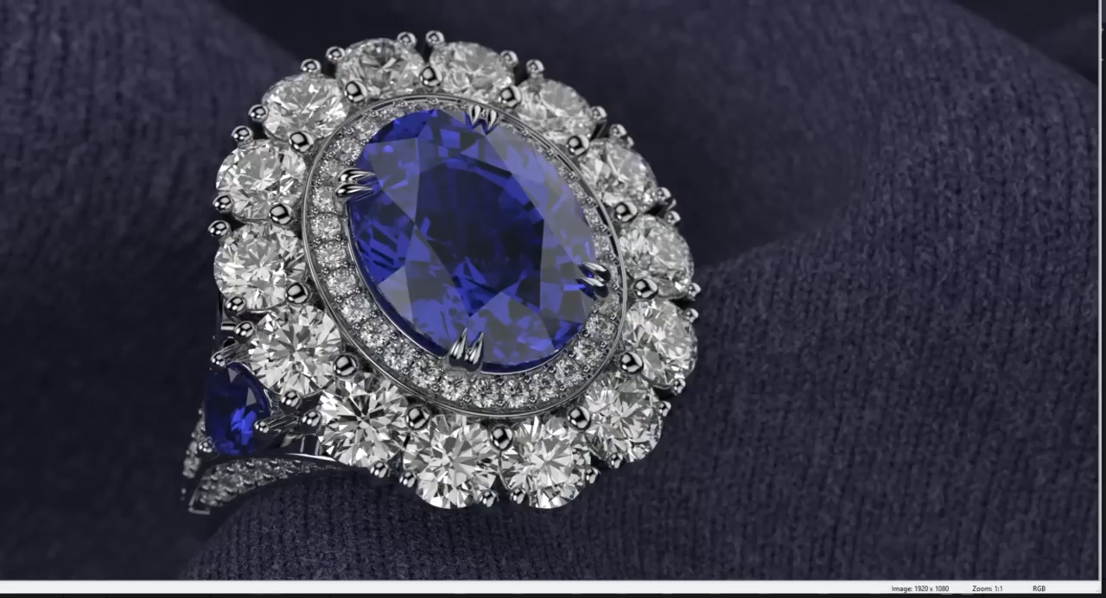
Save the render as JPEG "Double Halo - 2 400 3.54m" in the MatrixGold folder and close the render window.
key(ctrl+s)
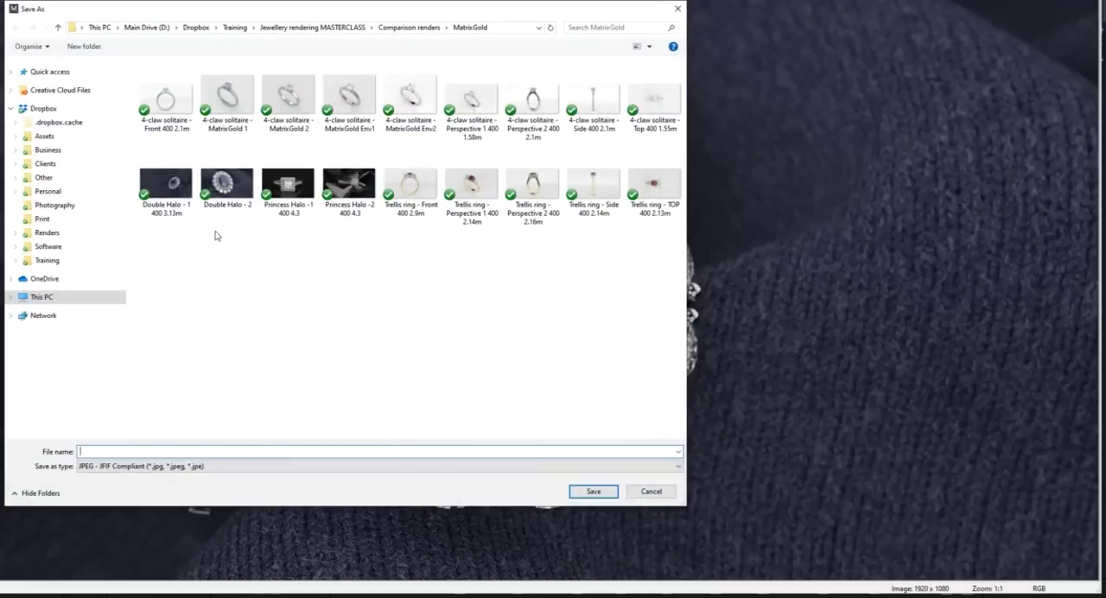
click(177, 197)
click(130, 451)
key(ctrl+a)
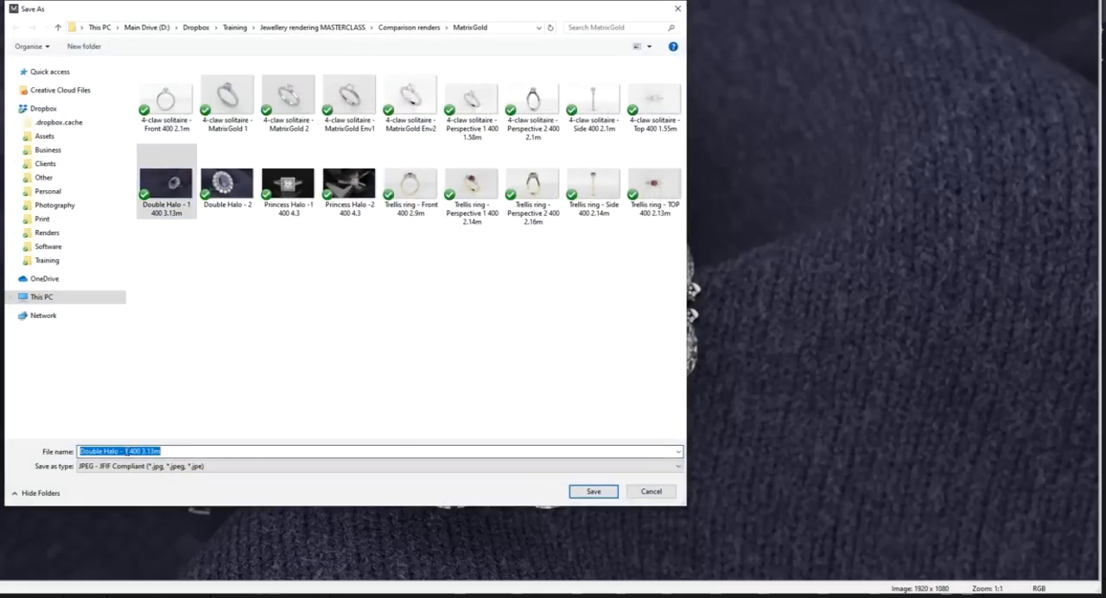
click(127, 451)
key(BackSpace)
text(2)
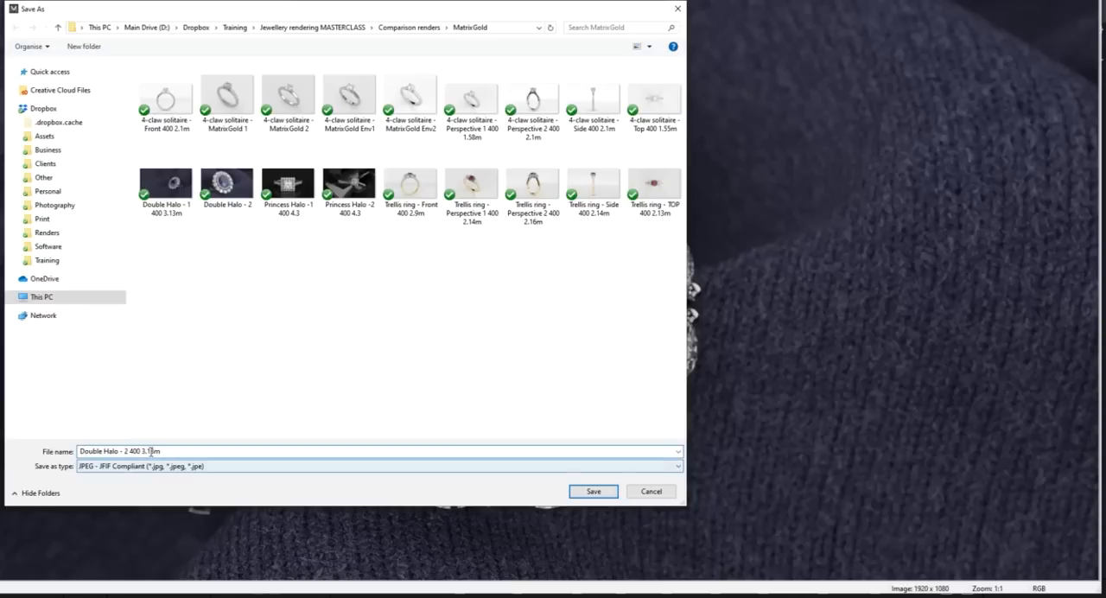
key(BackSpace)
key(BackSpace)
key(BackSpace)
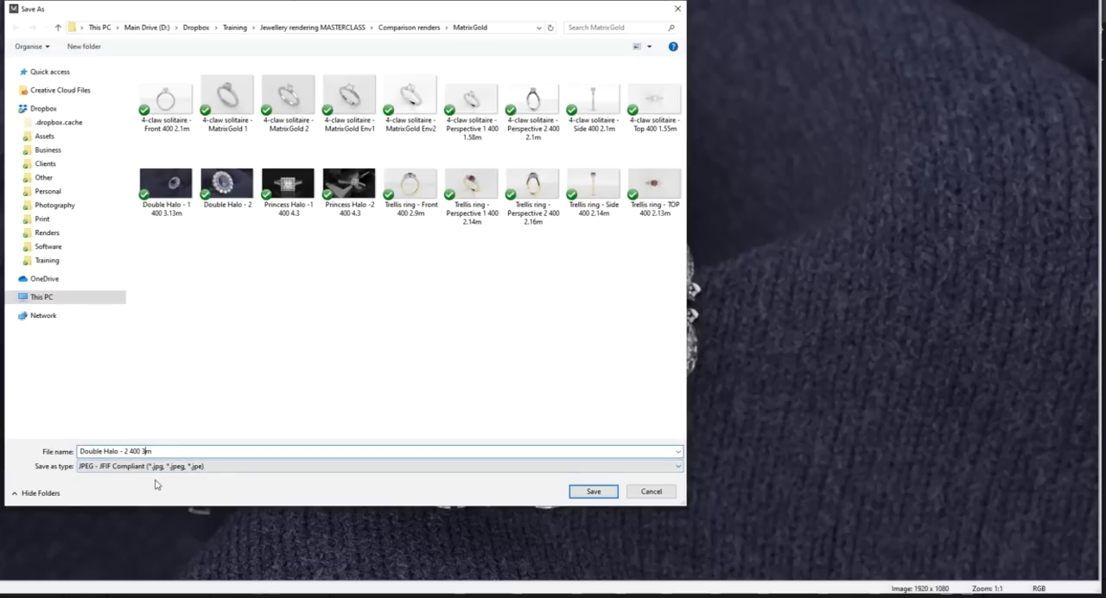
text(.54)
key(Return)
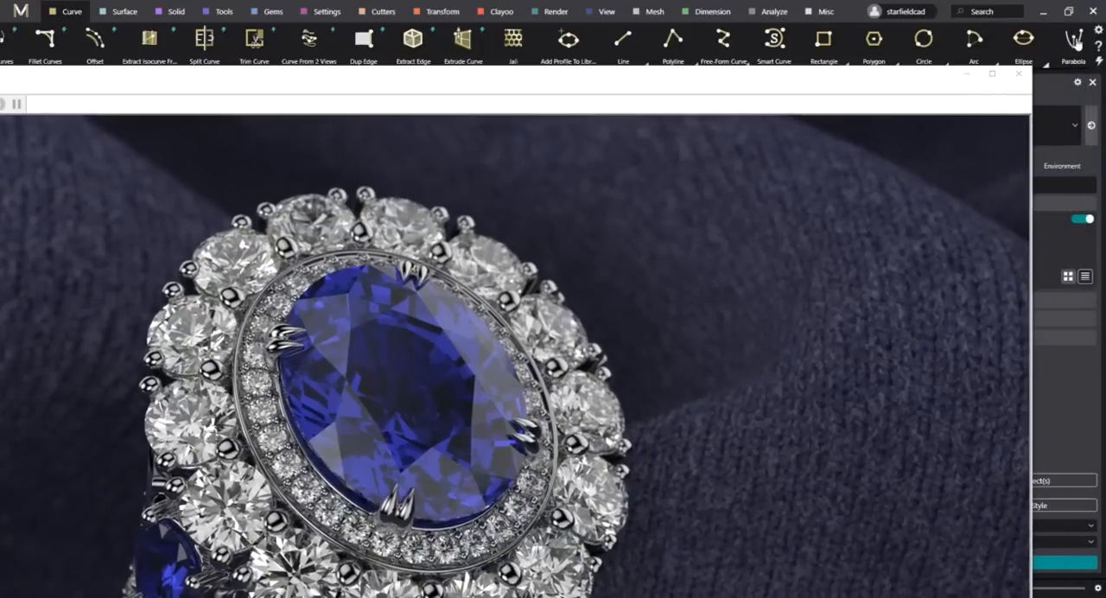
click(1019, 74)
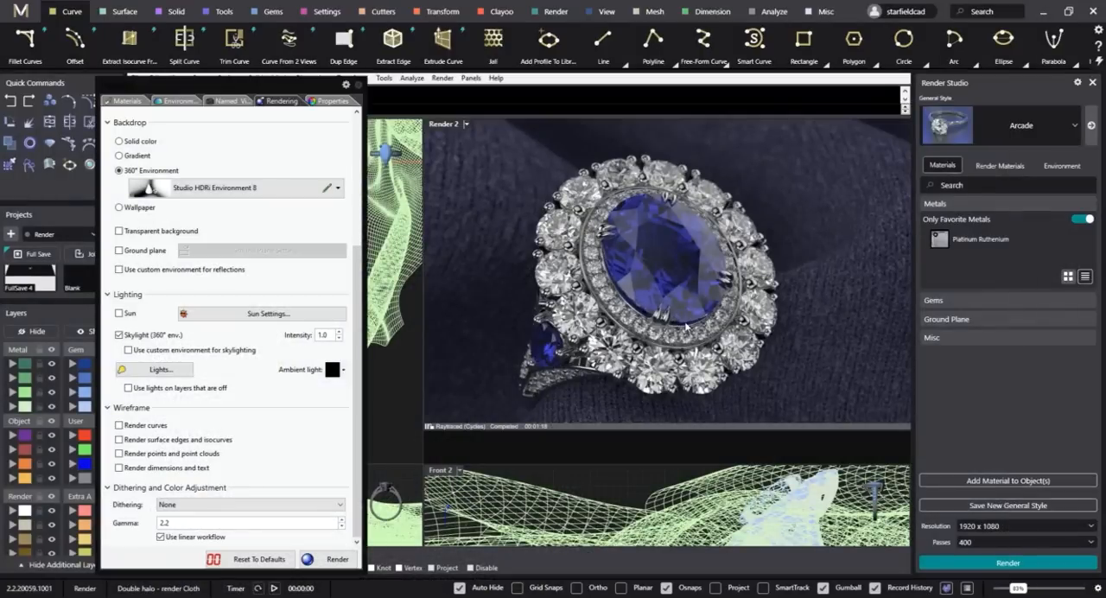